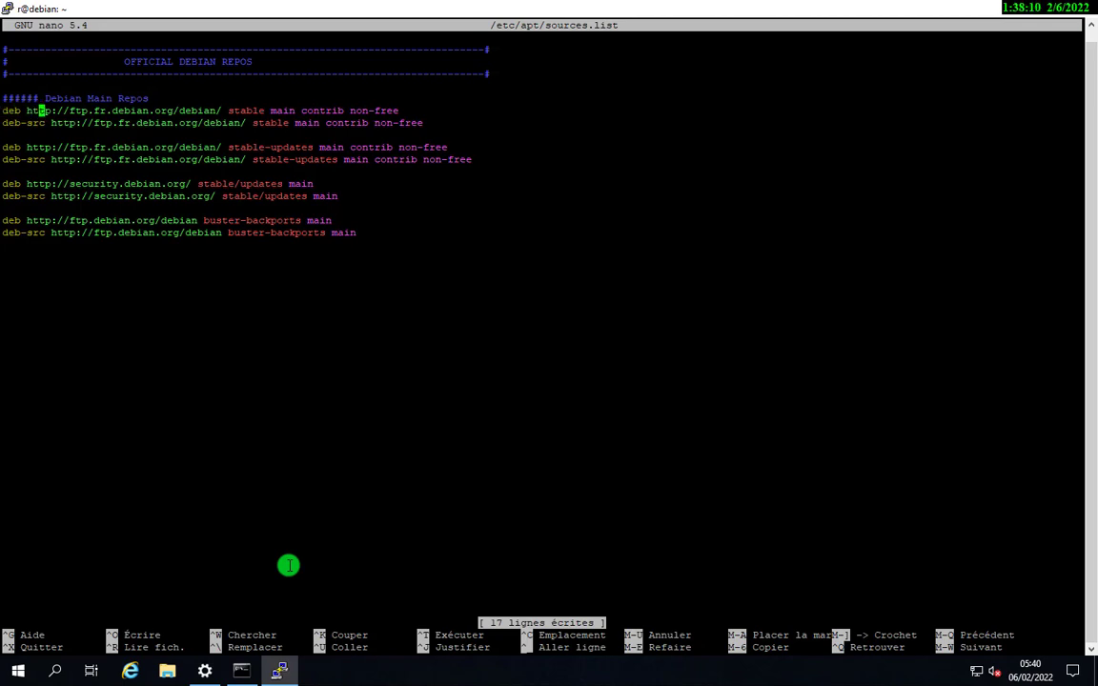
Switch from the PuTTY session to the browser and examine the generated Debian sources list
key(Right)
key(Right)
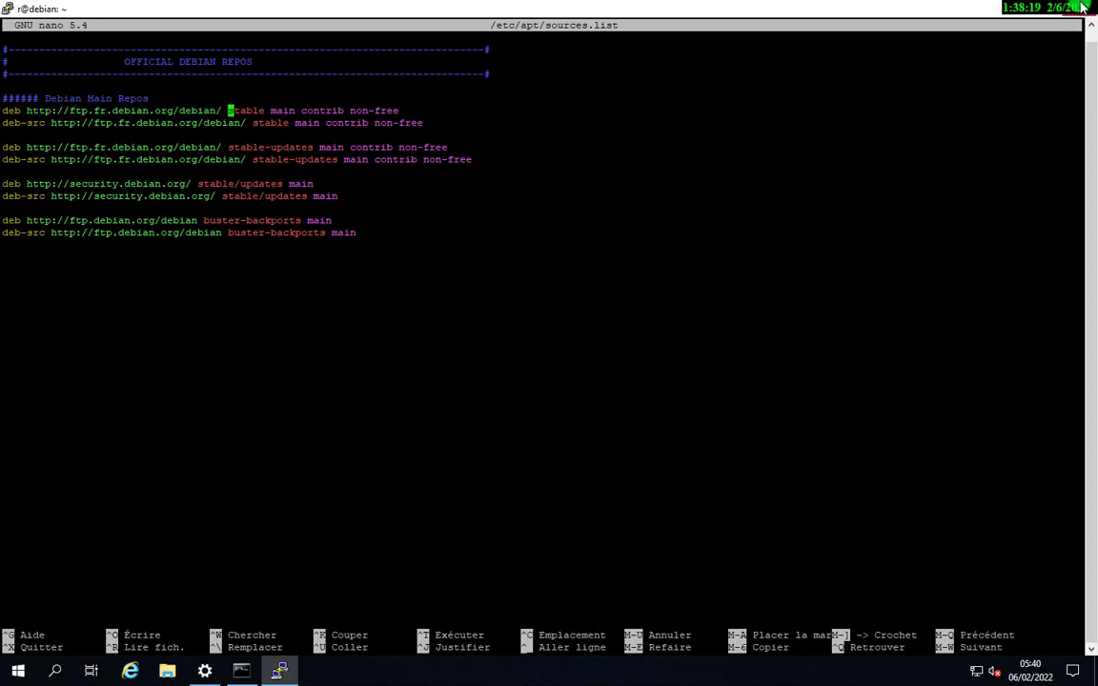
click(965, 10)
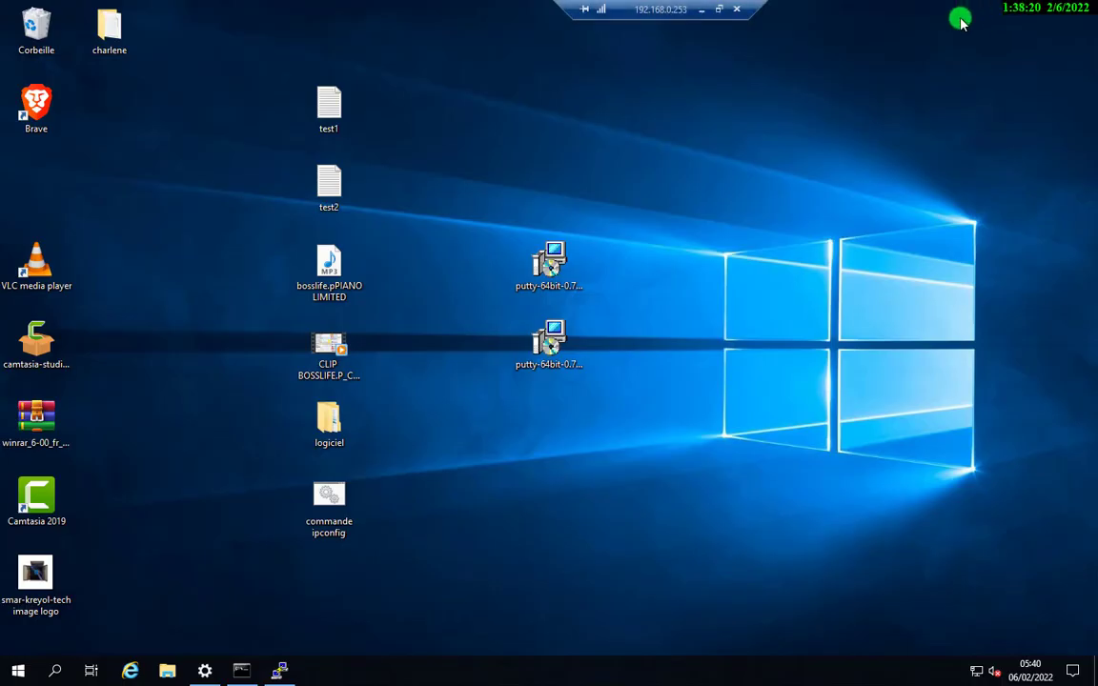
click(702, 9)
click(562, 271)
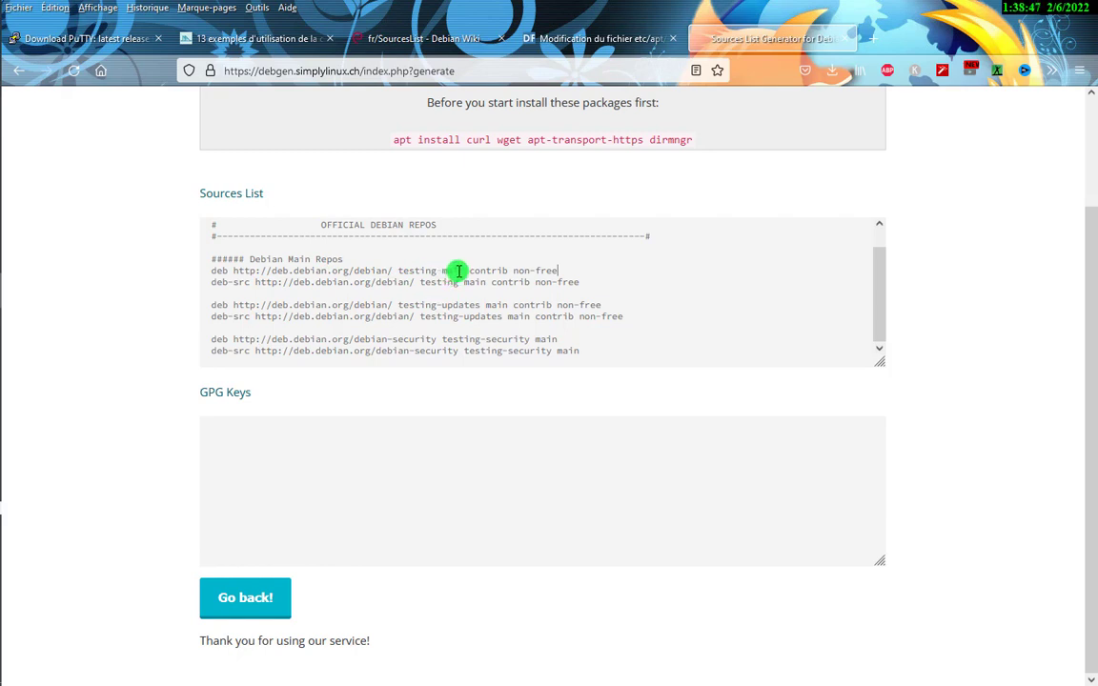
Return to PuTTY in the remote desktop and delete "ftp.fr" from the first deb line's URL in /etc/apt/sources.list
mouse_move(5, 262)
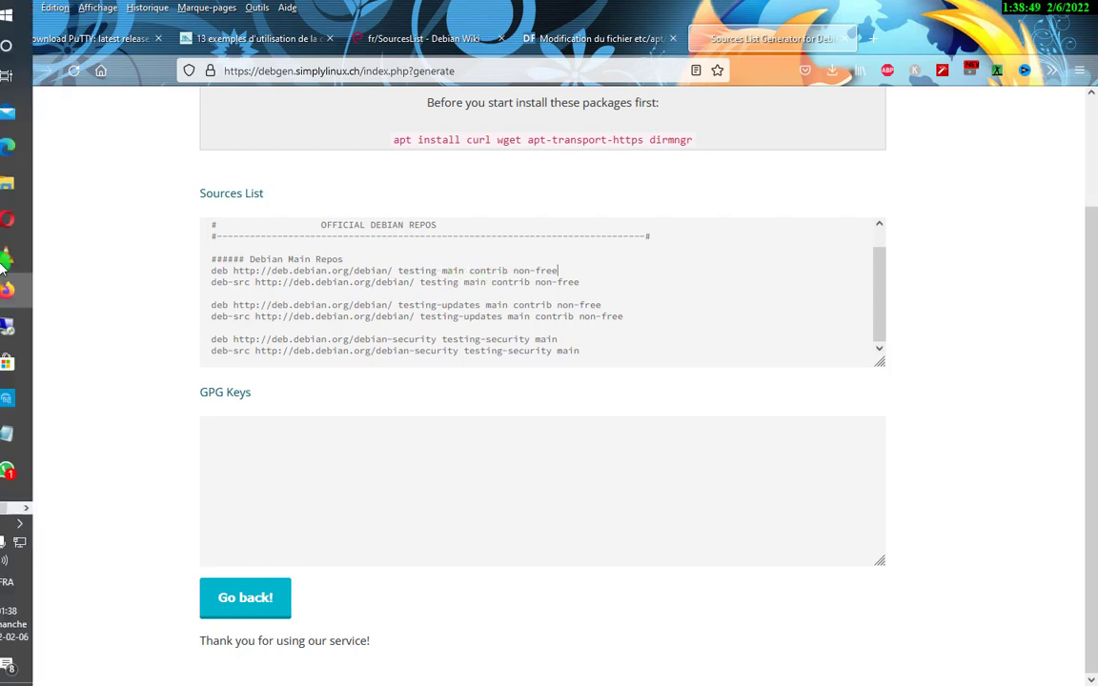
click(26, 325)
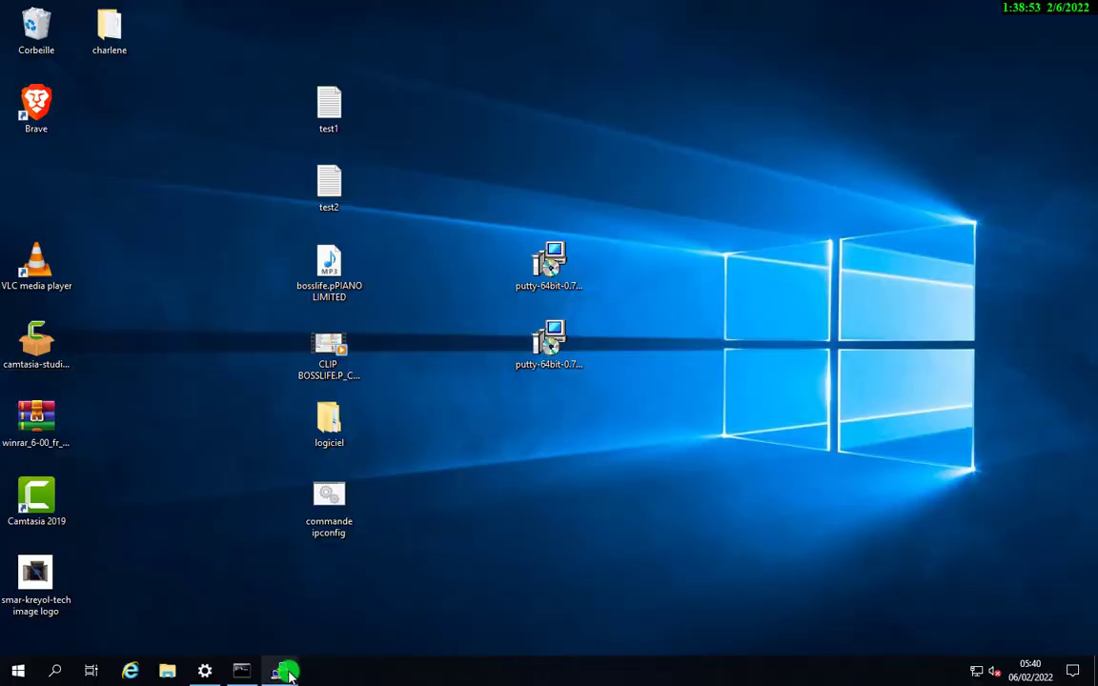
click(285, 669)
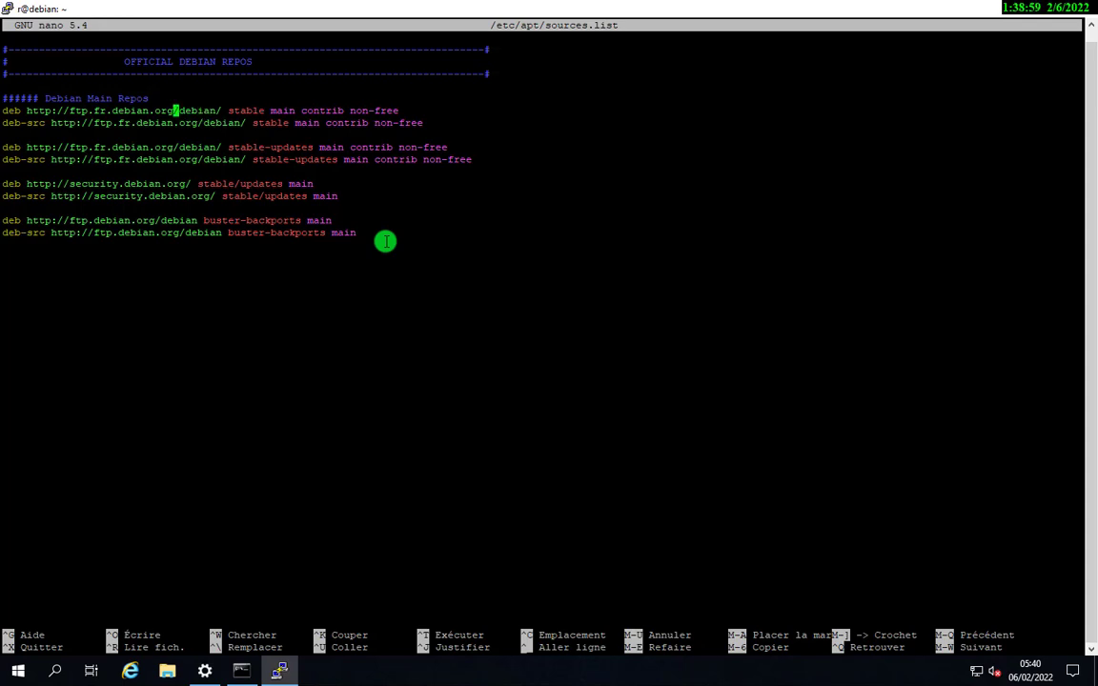
key(Left)
key(Left)
key(Left)
key(Left)
key(Left)
key(Left)
key(Left)
key(Left)
key(Left)
key(Left)
key(Left)
key(BackSpace)
key(BackSpace)
key(BackSpace)
key(BackSpace)
key(BackSpace)
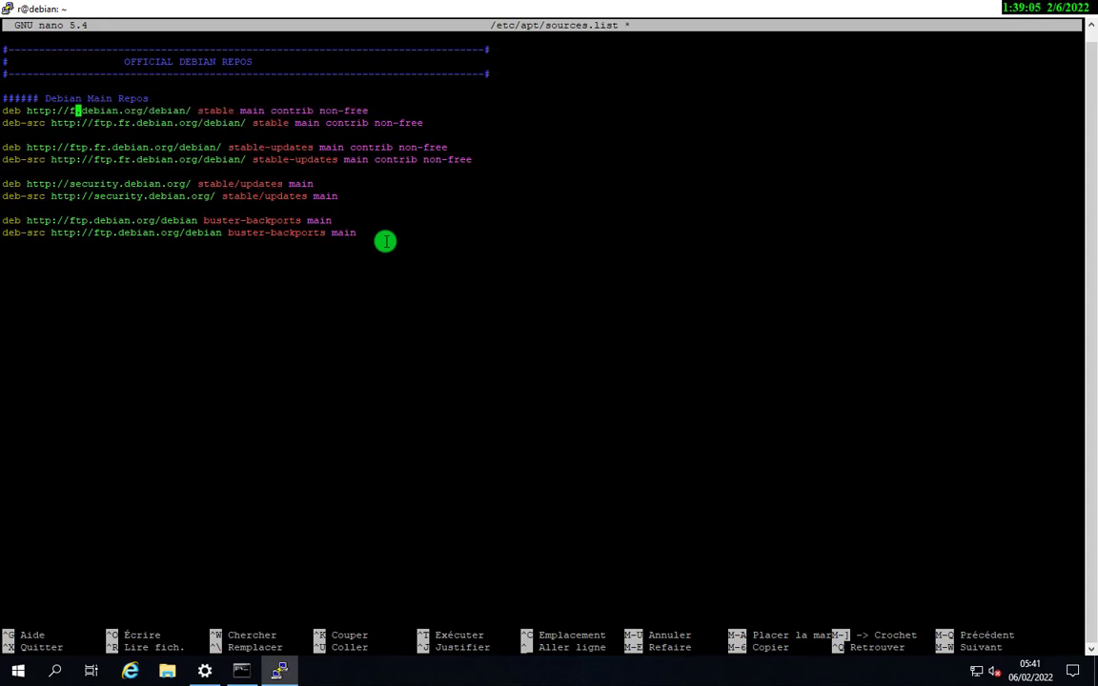
key(BackSpace)
Check the repository URLs in the browser's generated sources list again and return to the file open in nano
click(278, 670)
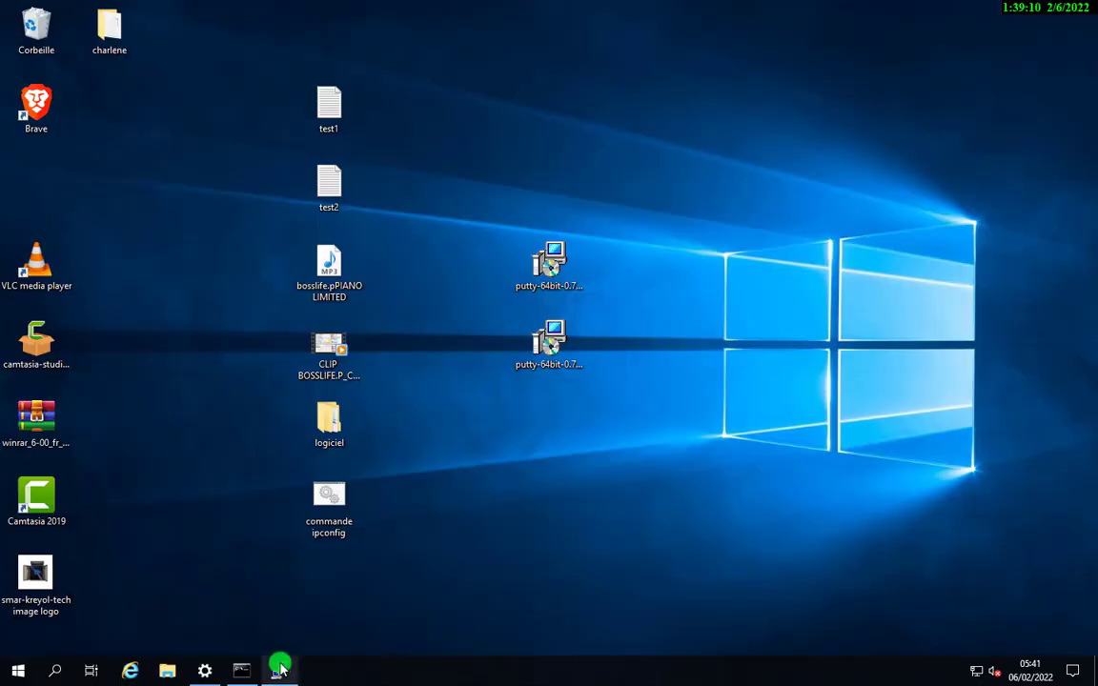
click(278, 671)
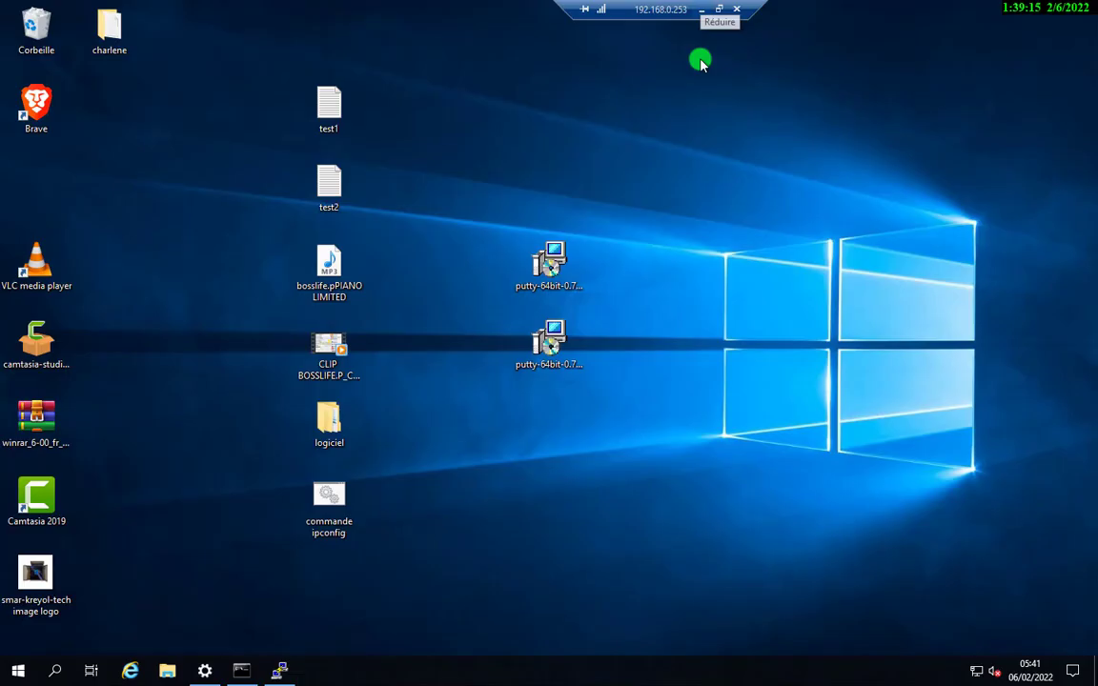
click(705, 18)
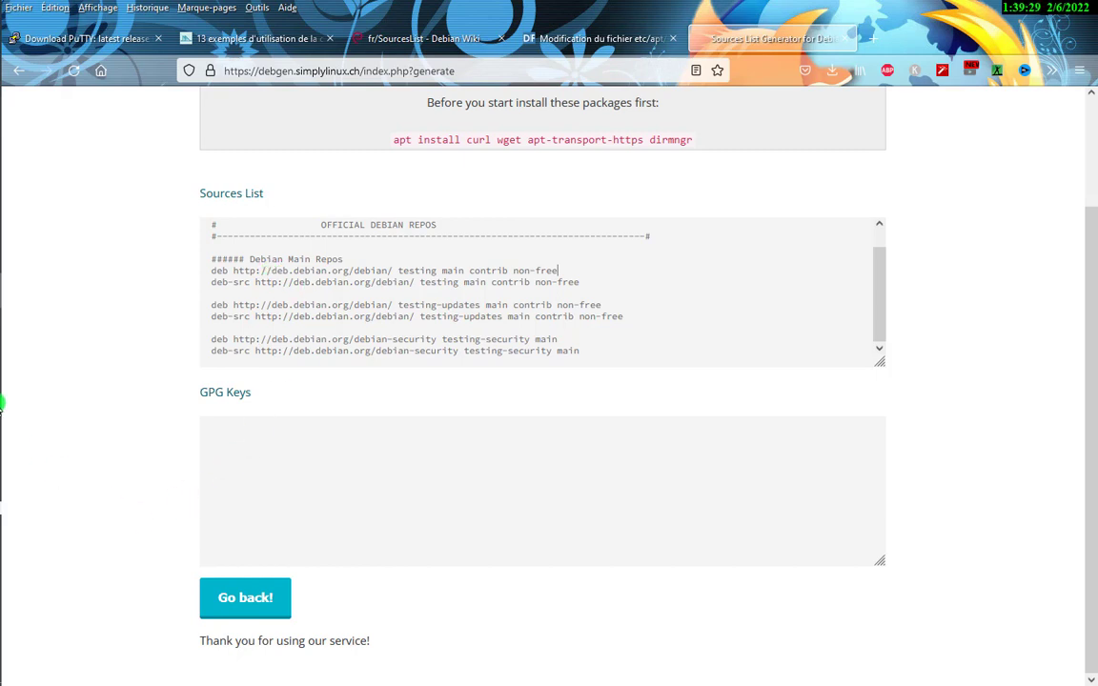
mouse_move(48, 484)
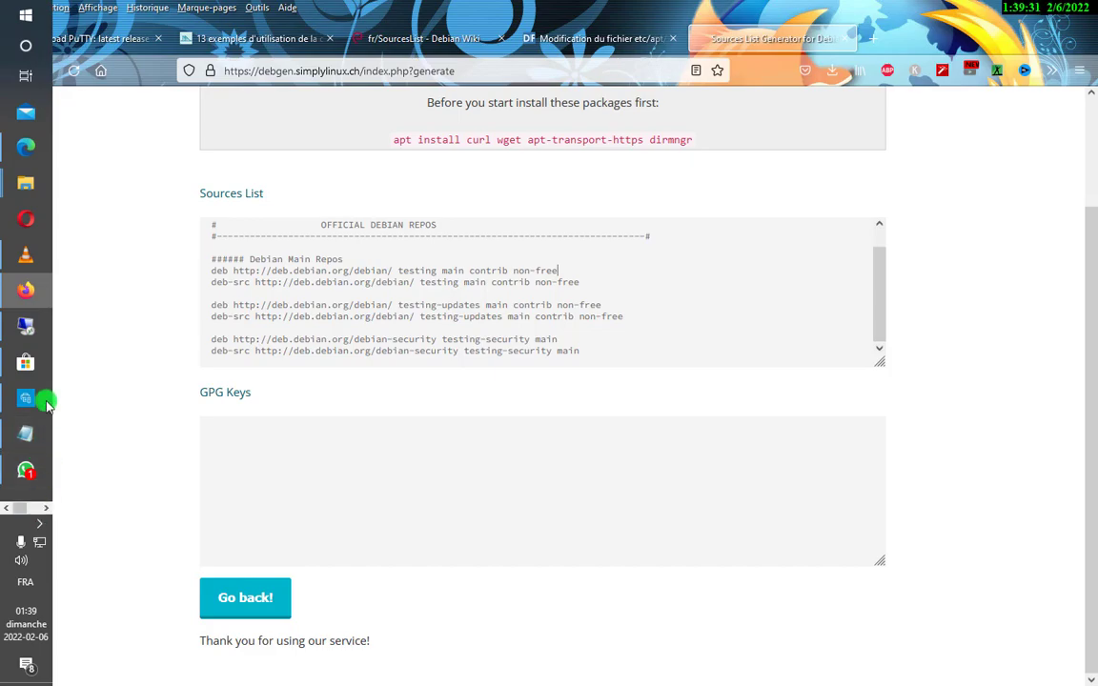
click(26, 292)
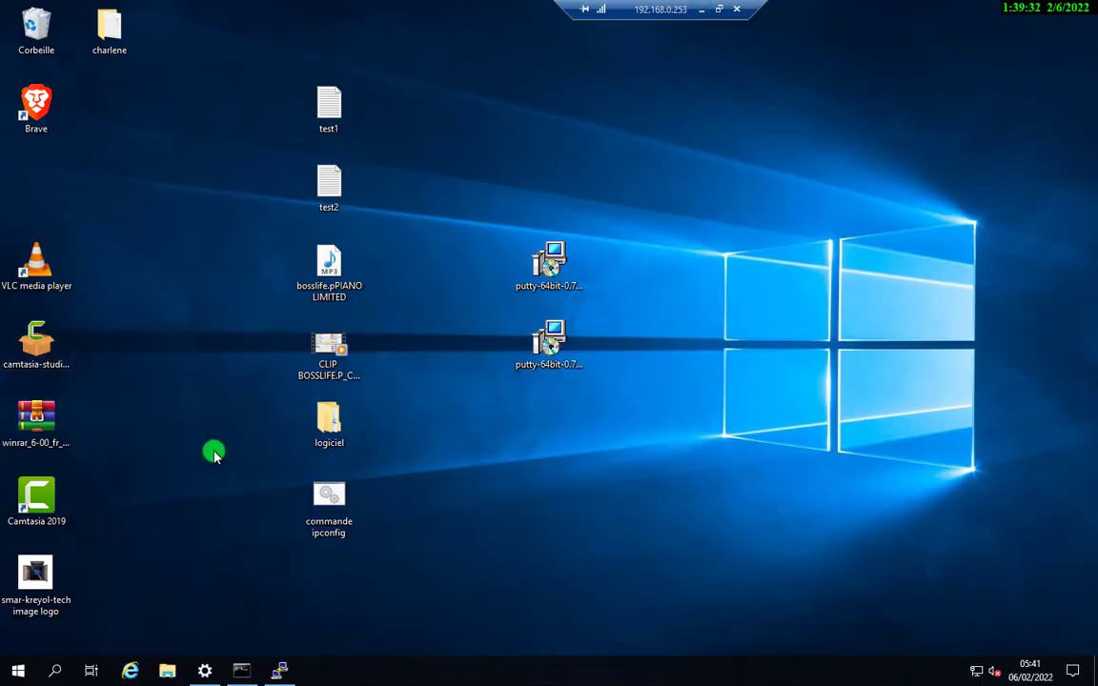
click(279, 669)
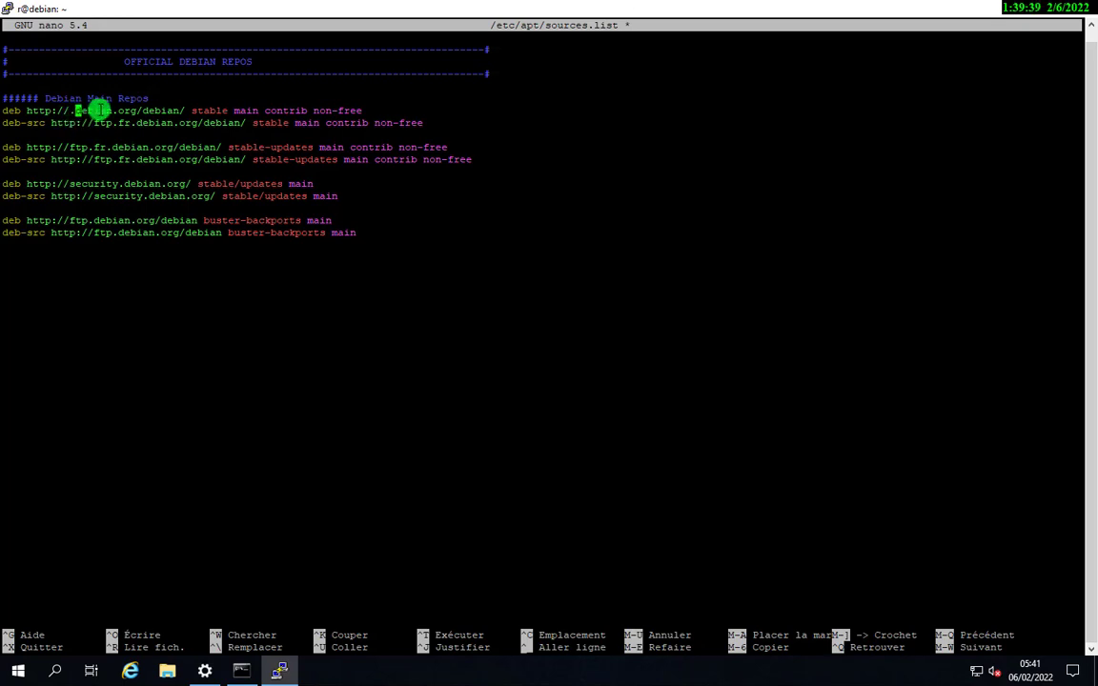
Remove the leftover dot from the first deb URL and the "ftp.fr." prefix from the stable-updates deb URL
key(BackSpace)
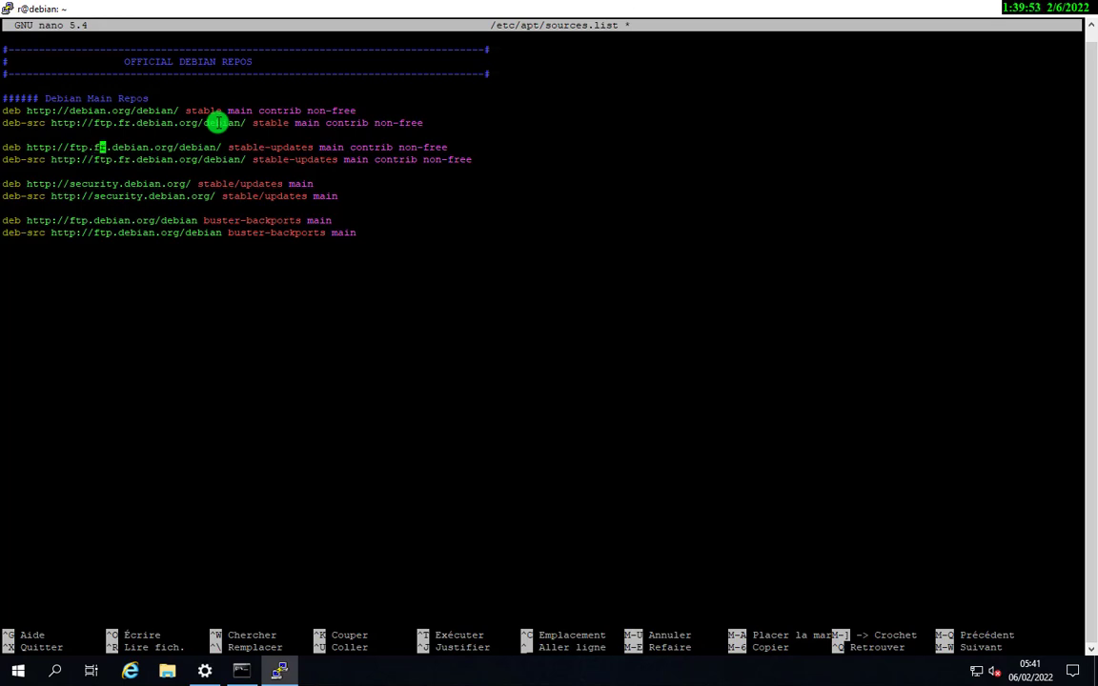
key(BackSpace)
key(BackSpace)
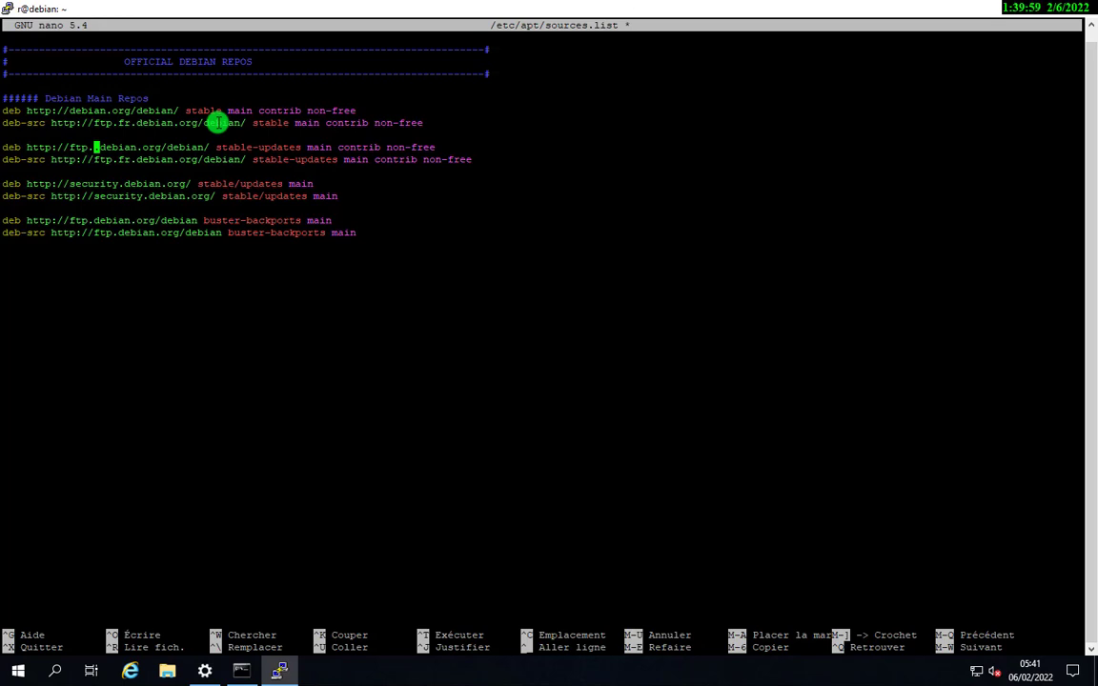
key(BackSpace)
key(BackSpace)
key(BackSpace)
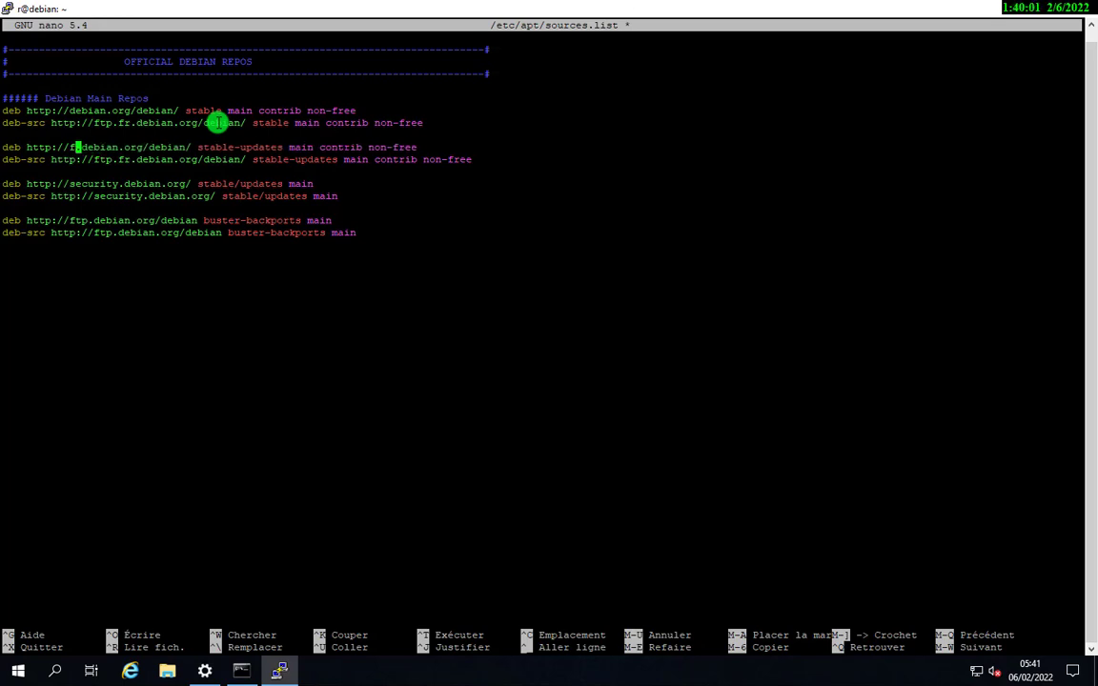
key(BackSpace)
key(BackSpace)
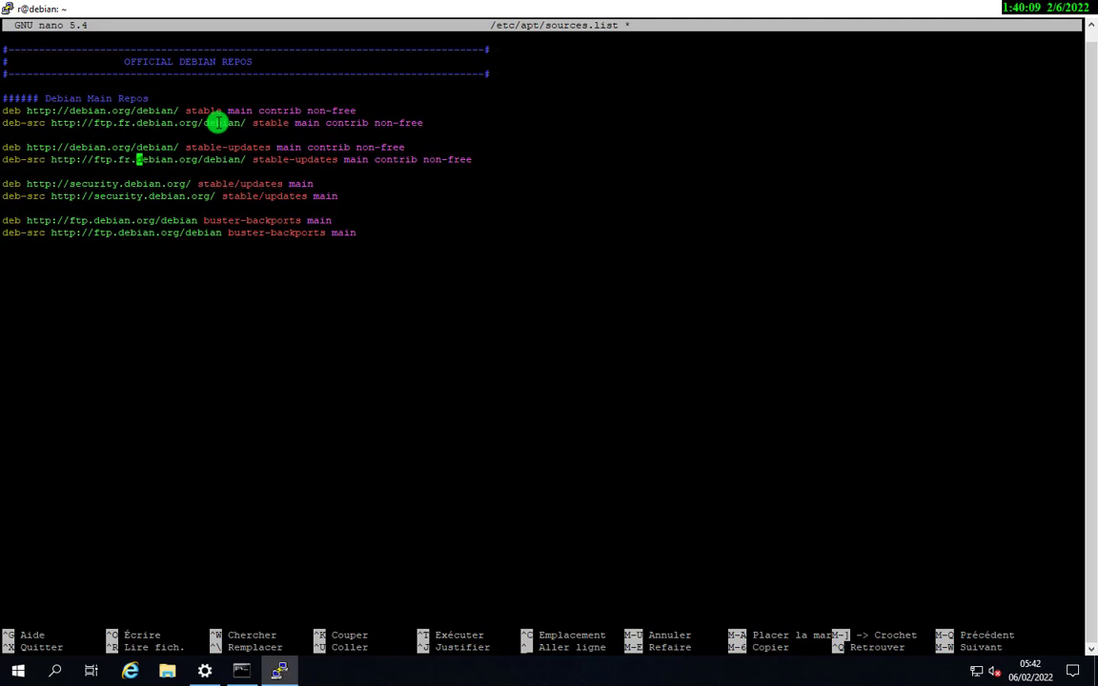
Delete the "ftp.fr." prefix and the slash before it from the stable-updates deb-src URL
key(BackSpace)
key(BackSpace)
key(BackSpace)
key(BackSpace)
key(BackSpace)
key(BackSpace)
key(BackSpace)
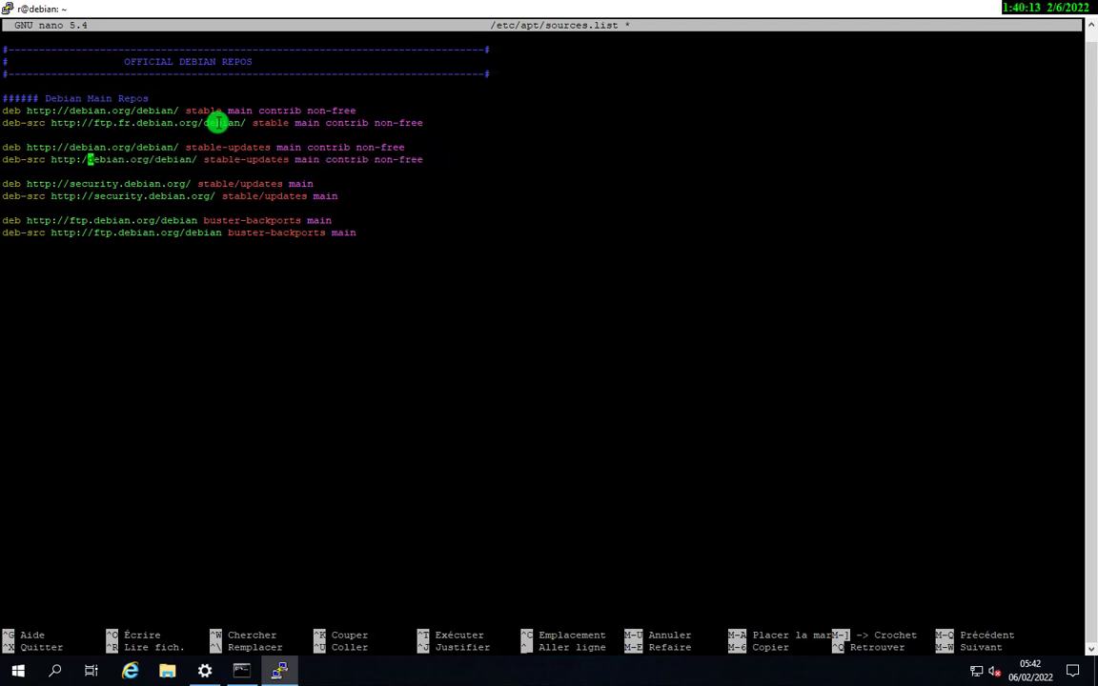
key(ctrl+x)
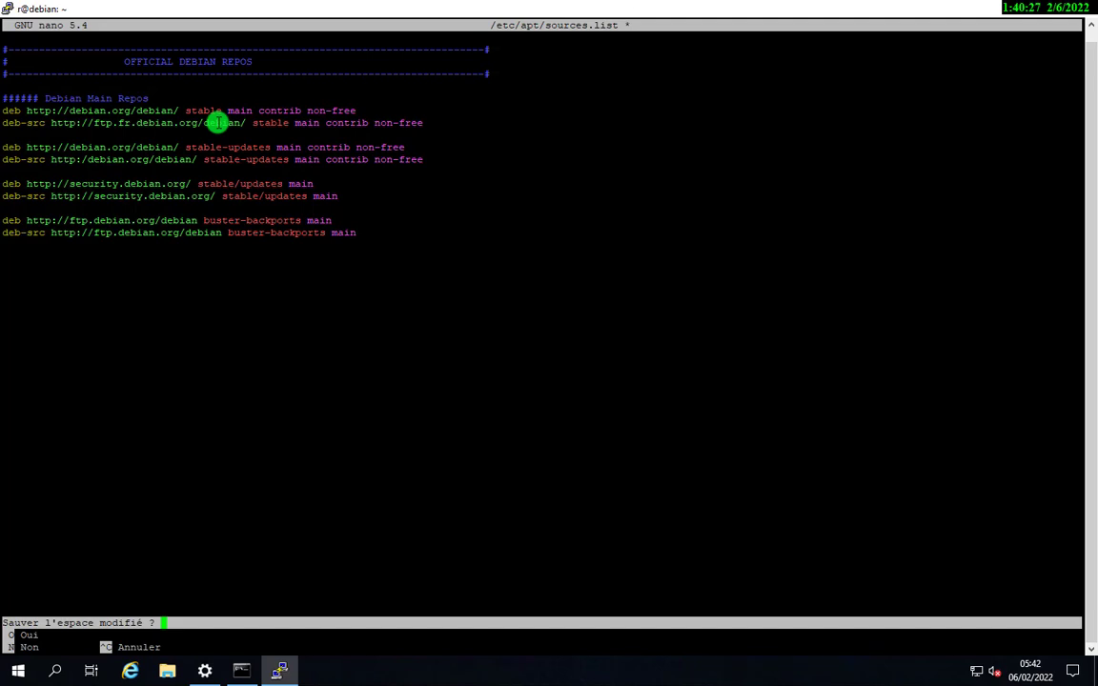
key(ctrl+c)
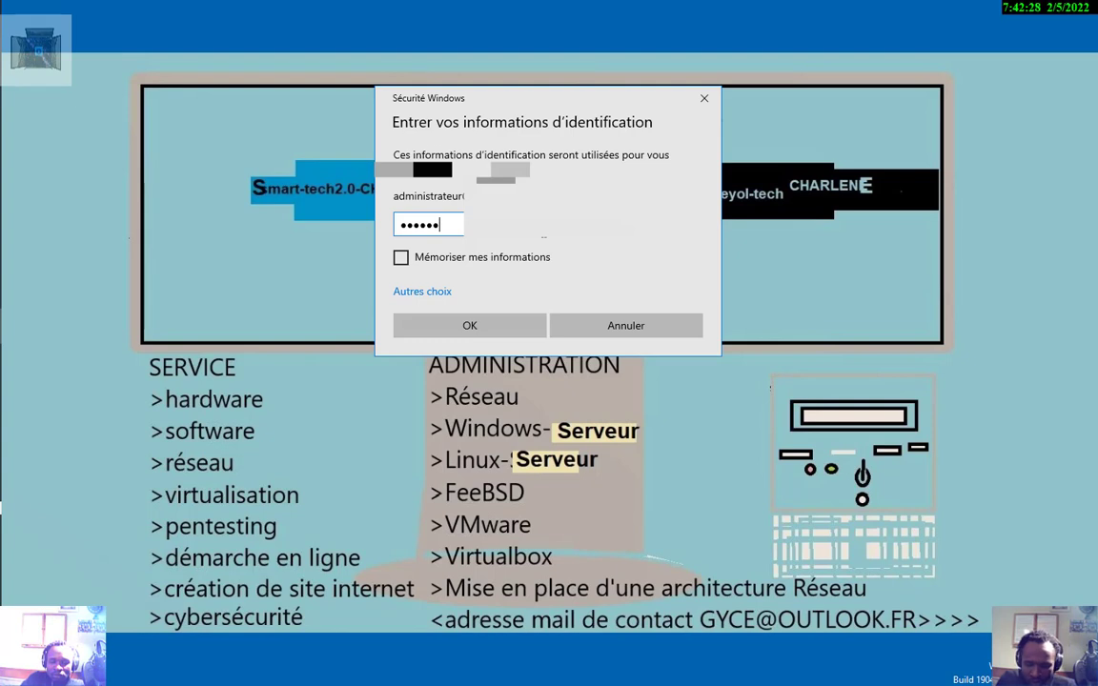
Enter the administrator account password in the Windows credentials dialog and sign in to the remote desktop
text(***)
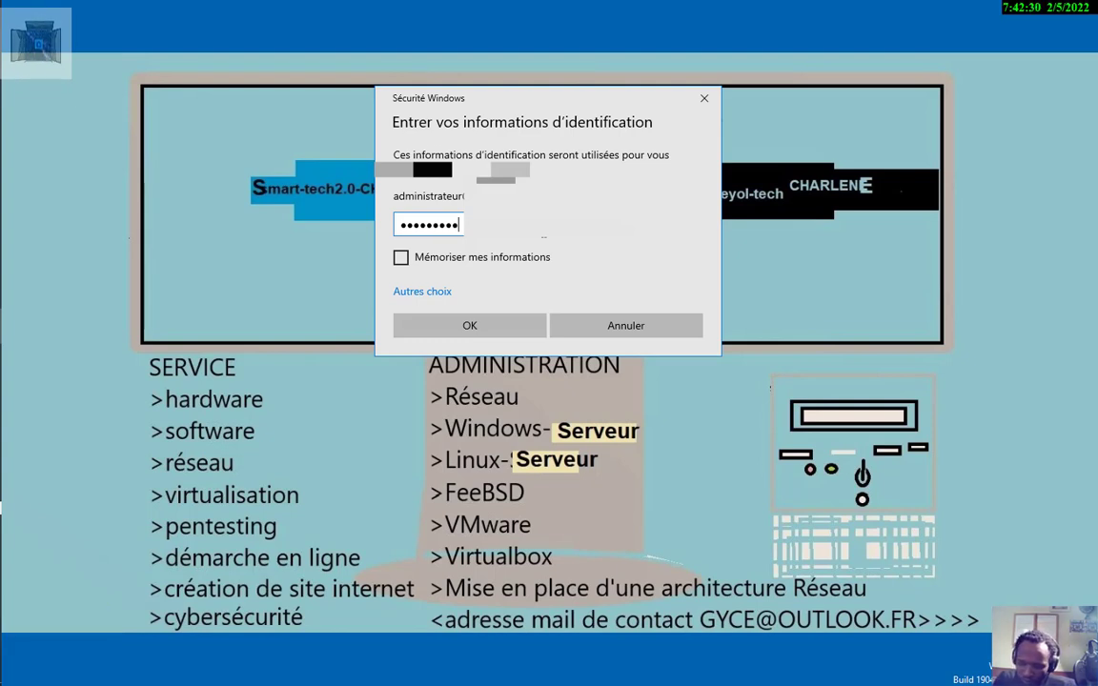
text(*)
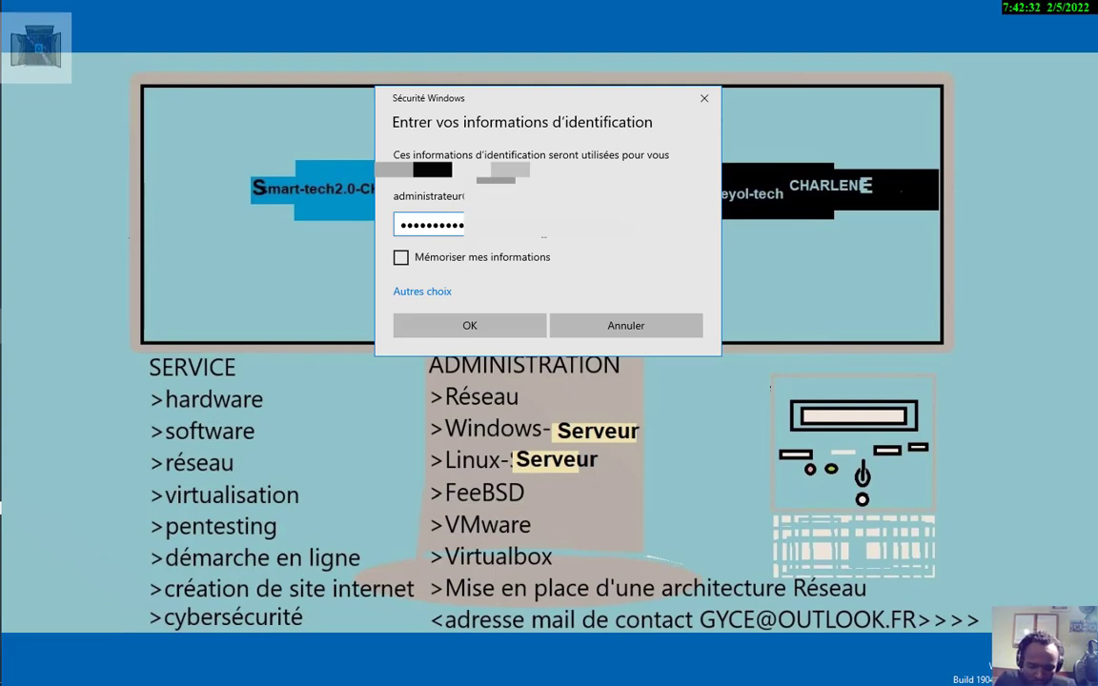
key(Caps_Lock)
key(Caps_Lock)
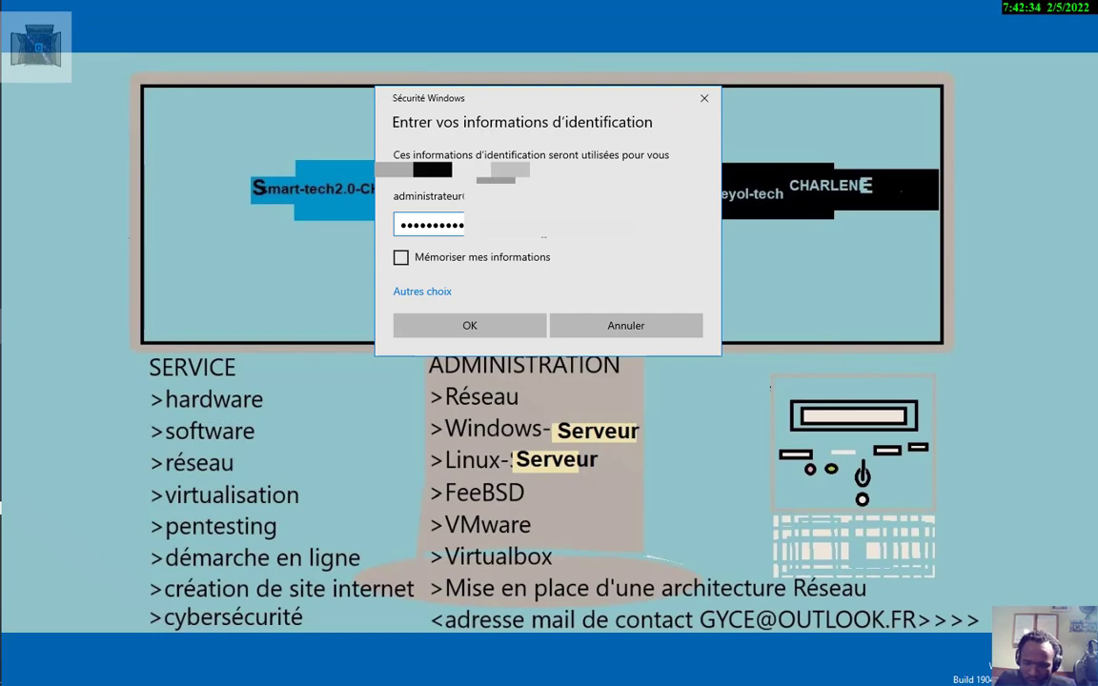
key(Return)
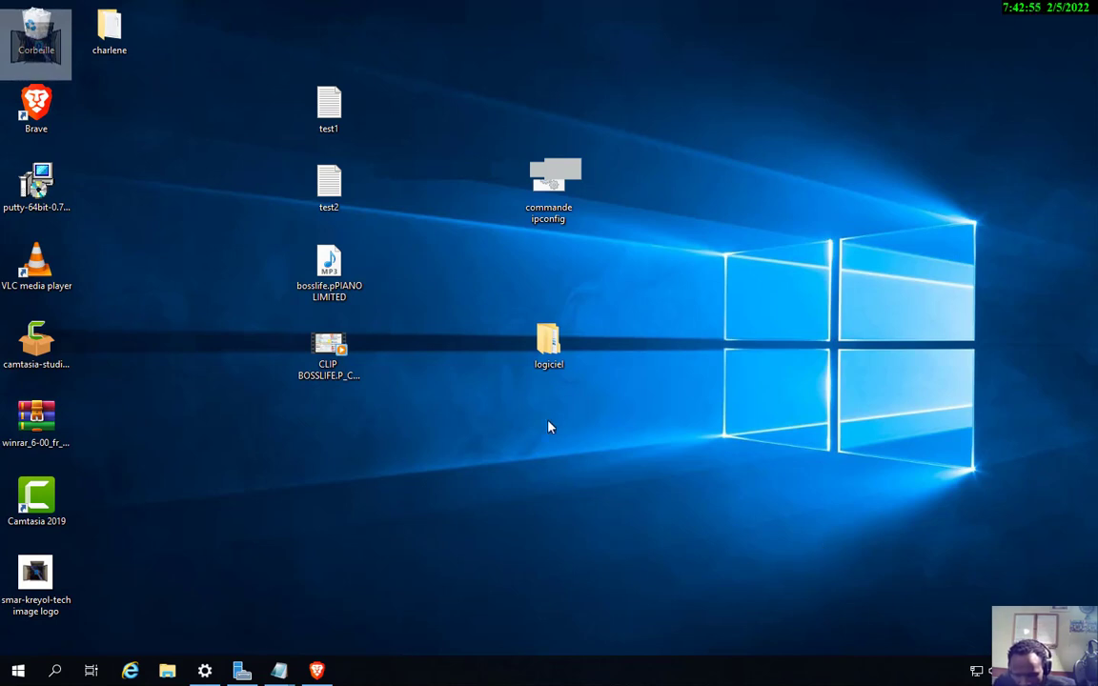
Move the logiciel folder and the commande ipconfig file into the desktop column beneath the CLIP BOSSLIFE video
drag(547, 343, 334, 421)
drag(520, 221, 328, 507)
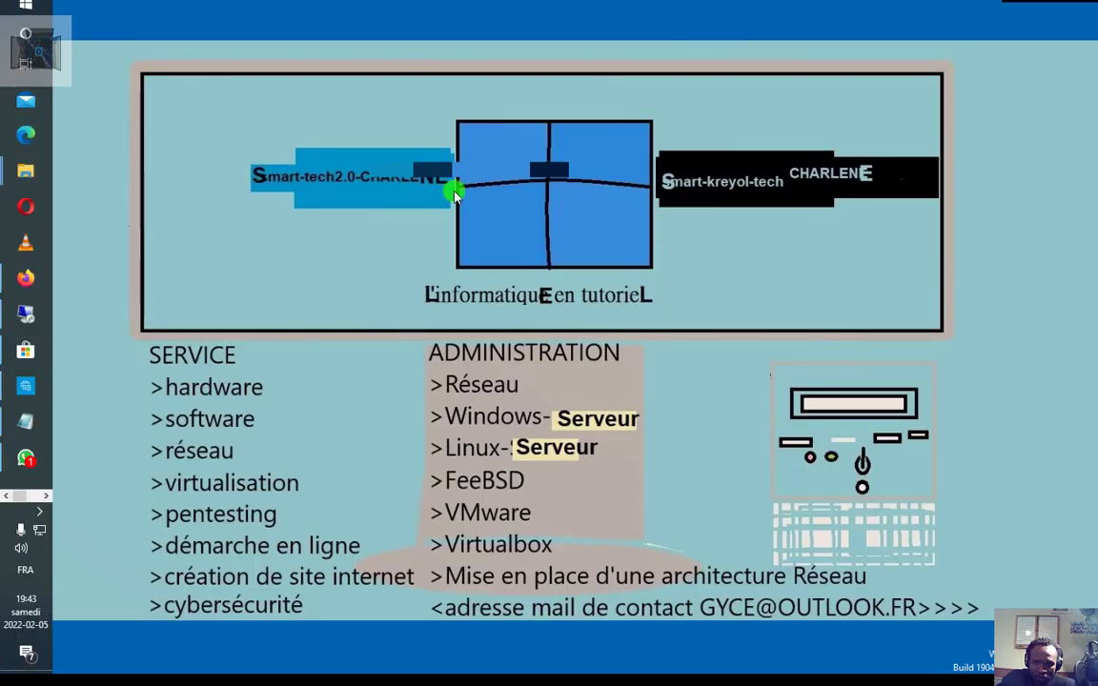
Switch to Firefox on the local computer and search Google for "telecharger putty"
click(21, 272)
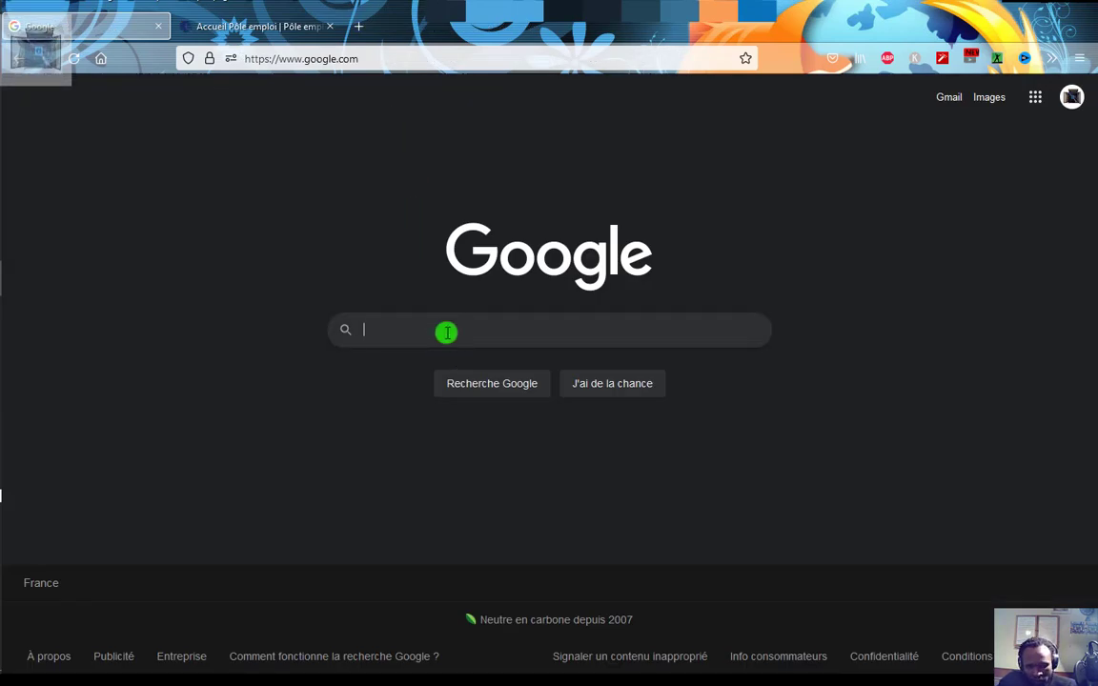
click(446, 331)
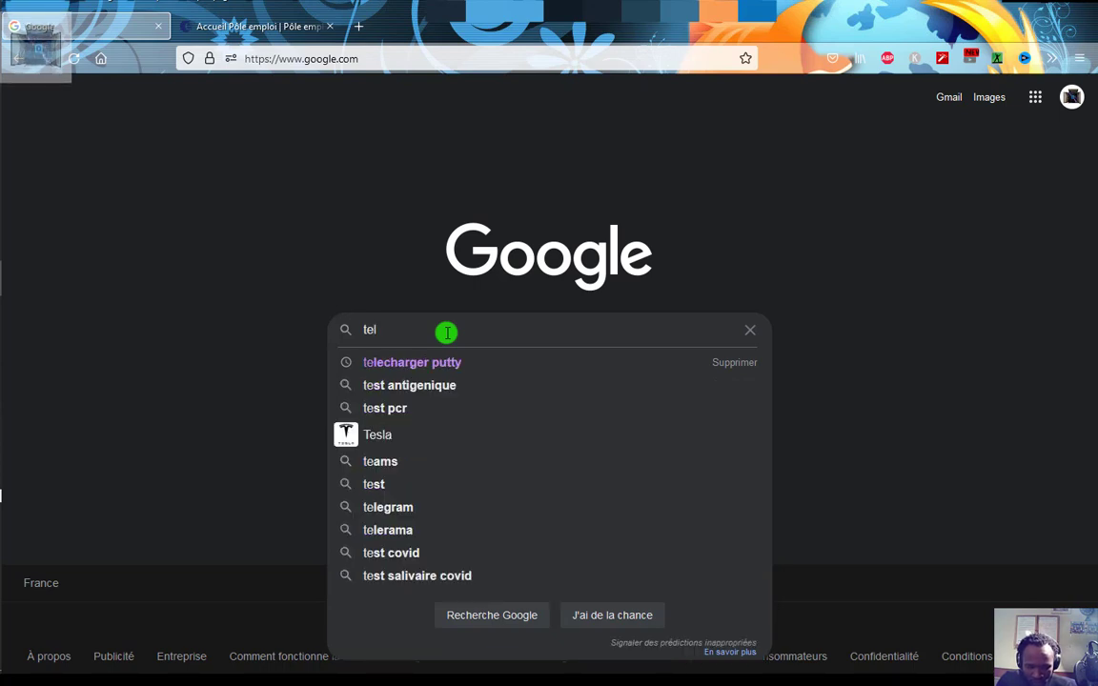
text(telech)
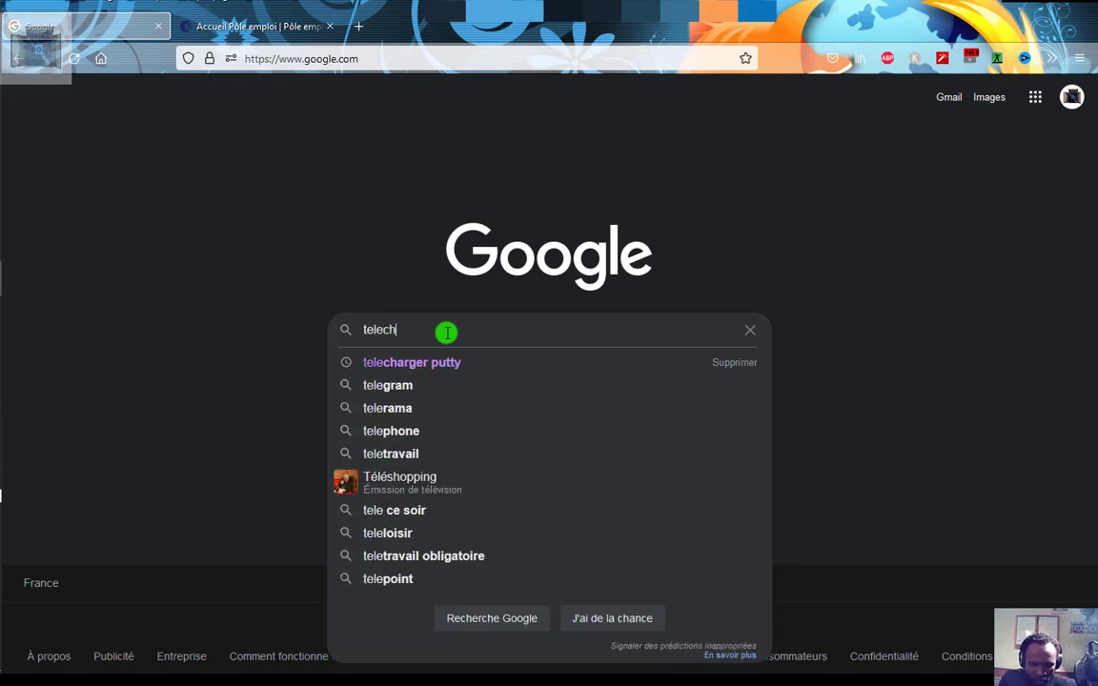
text(arg)
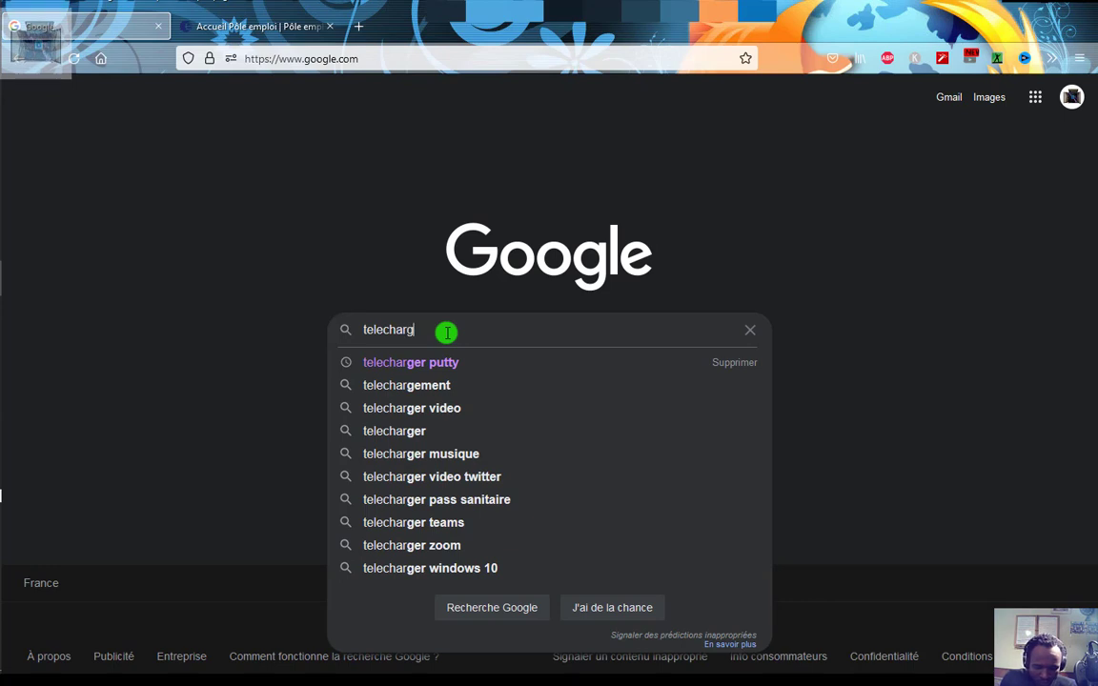
text(er)
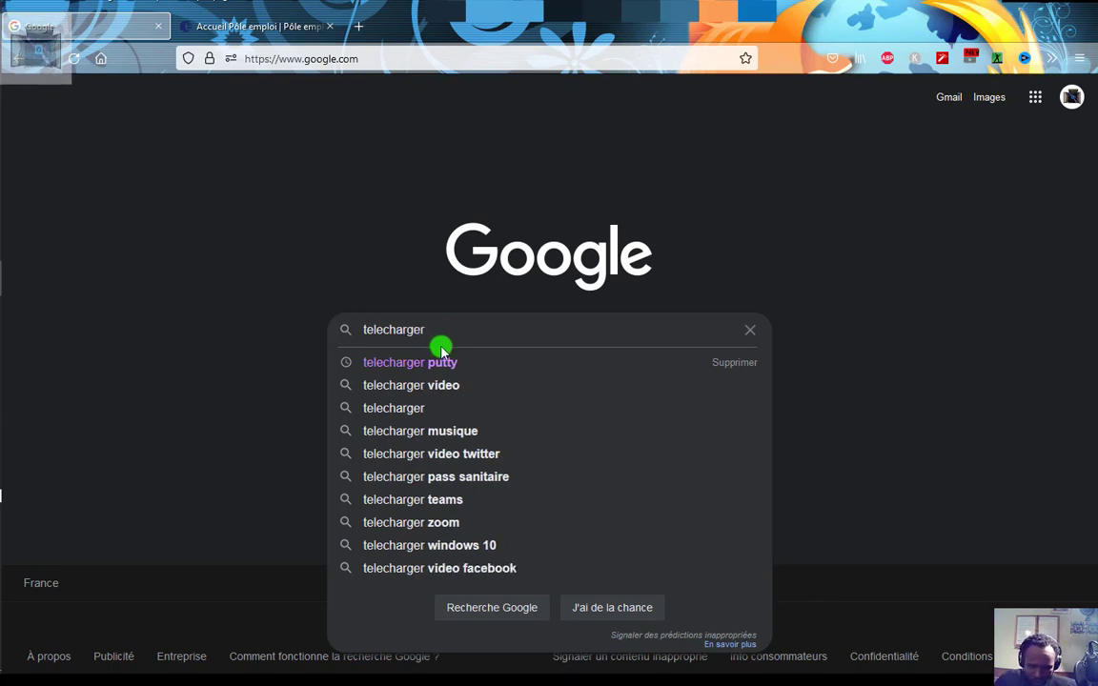
click(441, 363)
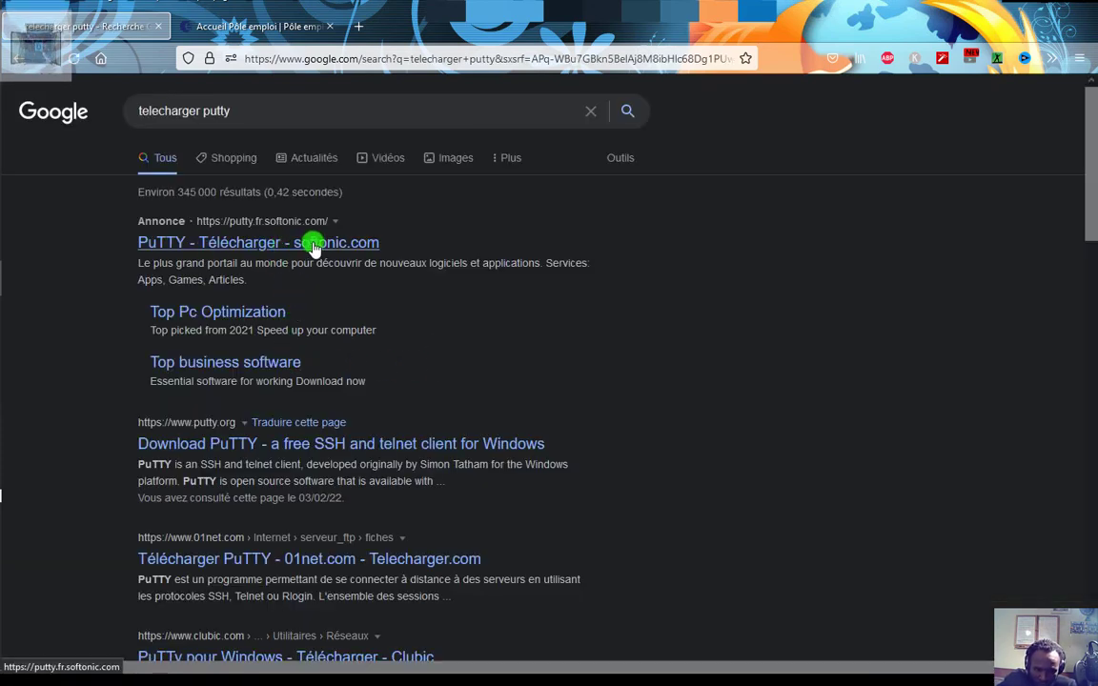
Open the putty.org result "Download PuTTY - a free SSH and telnet client for Windows" and look through its page
click(474, 446)
scroll(474, 438, down, 1)
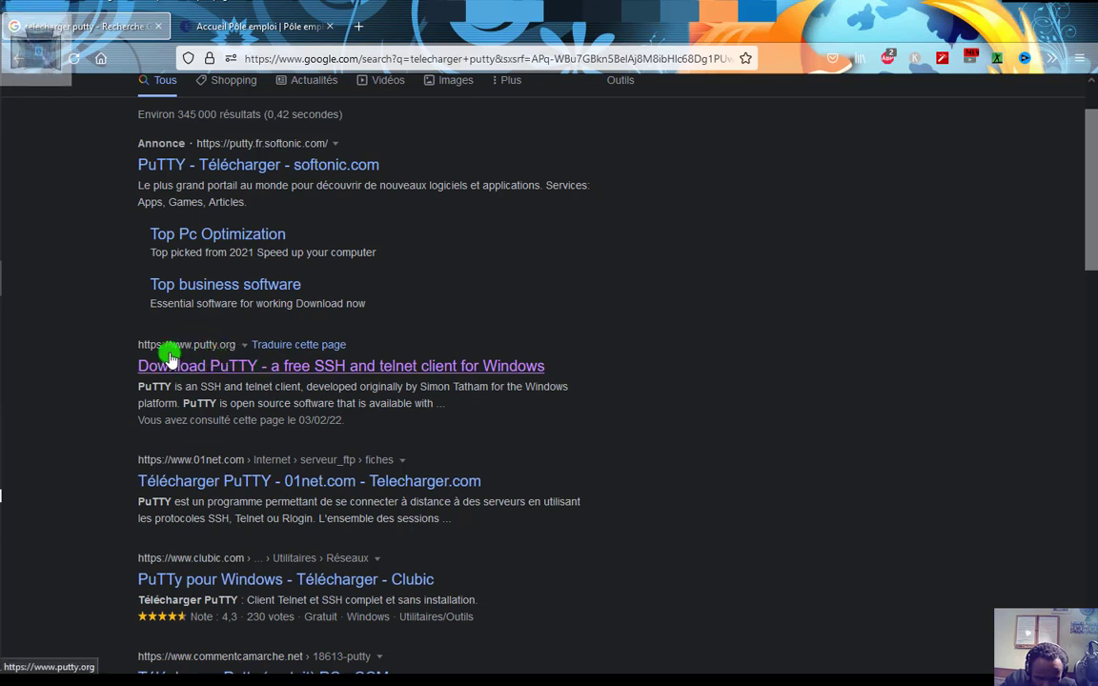
click(237, 372)
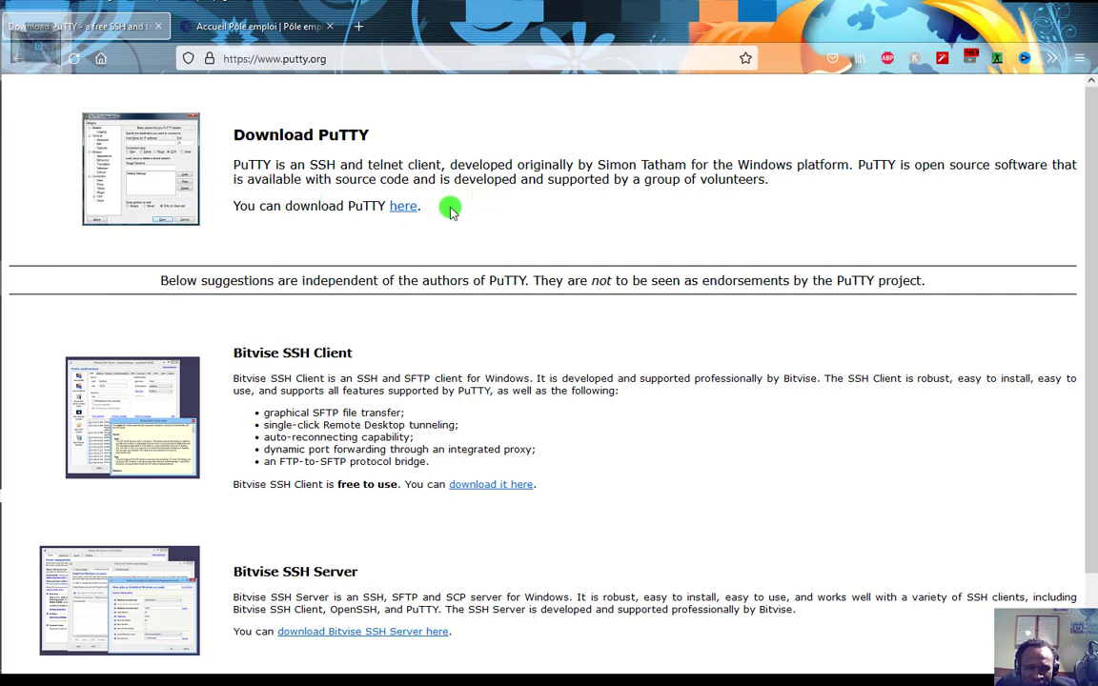
scroll(400, 267, down, 2)
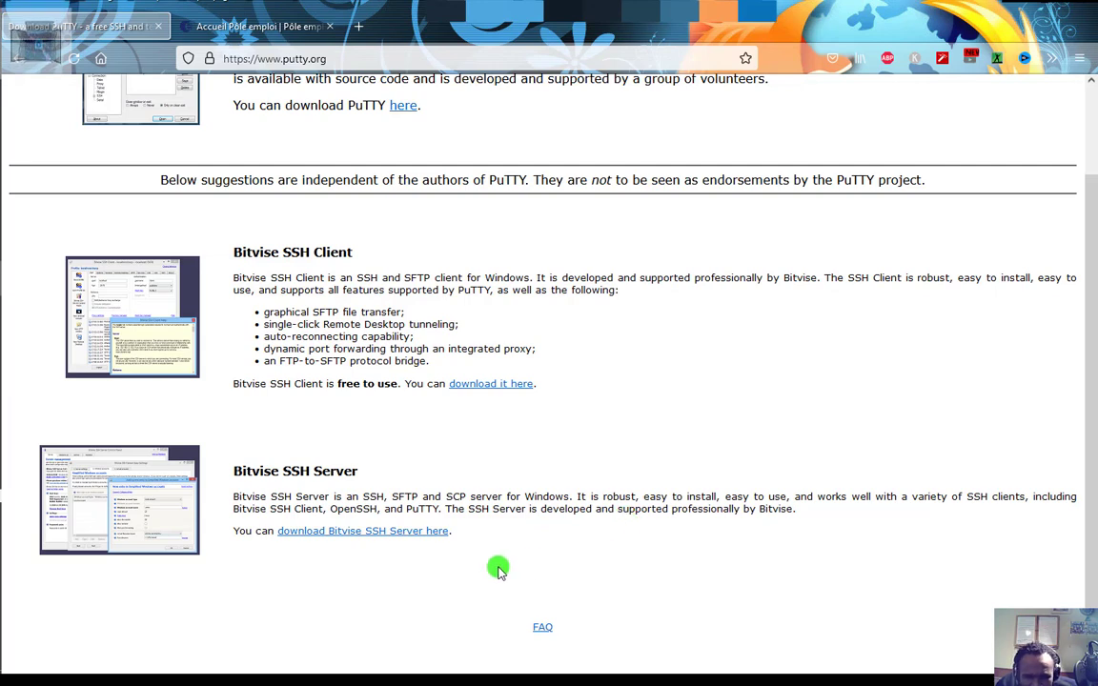
scroll(614, 481, up, 2)
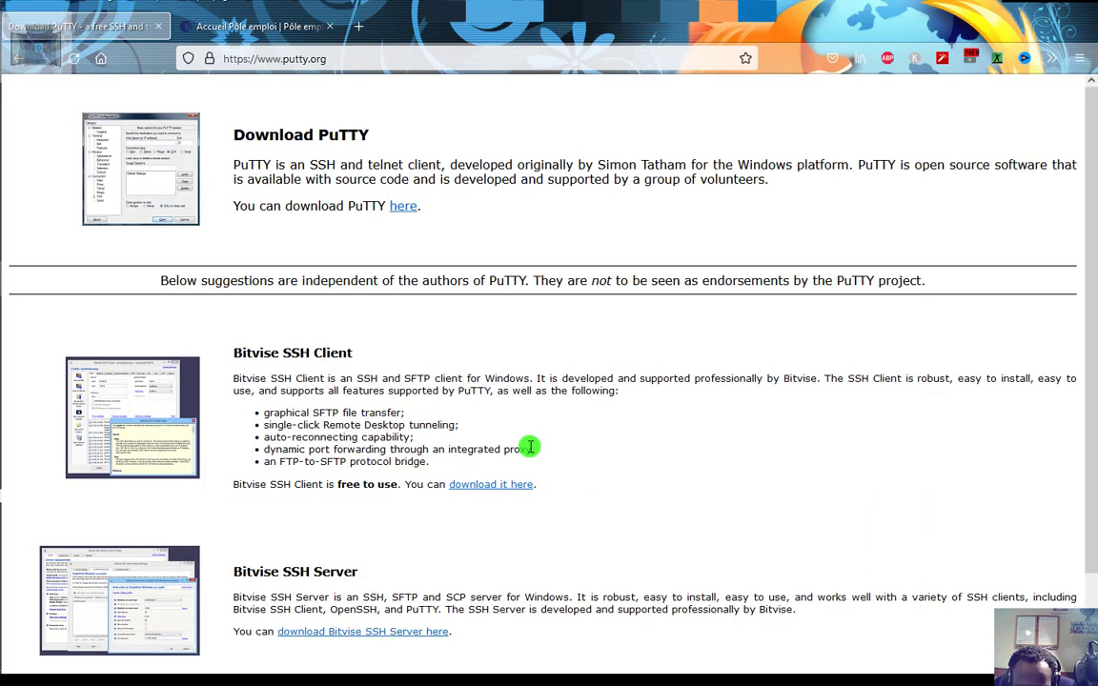
Open the PuTTY download page through the "here" link in the Download PuTTY section of putty.org
scroll(530, 447, down, 2)
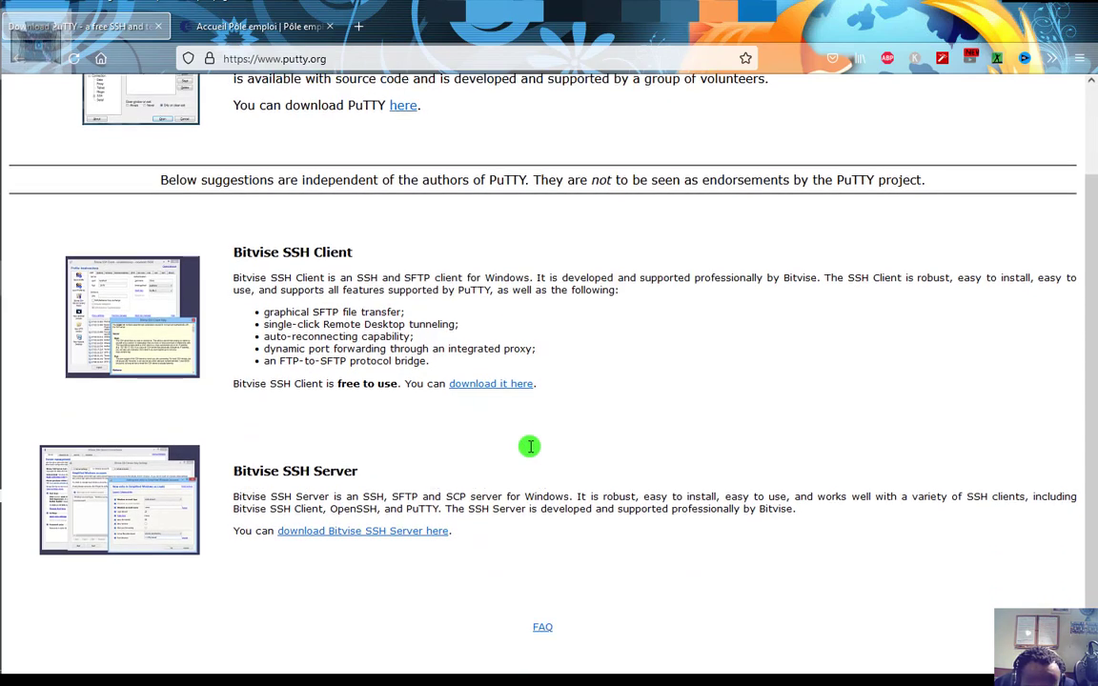
scroll(530, 447, up, 2)
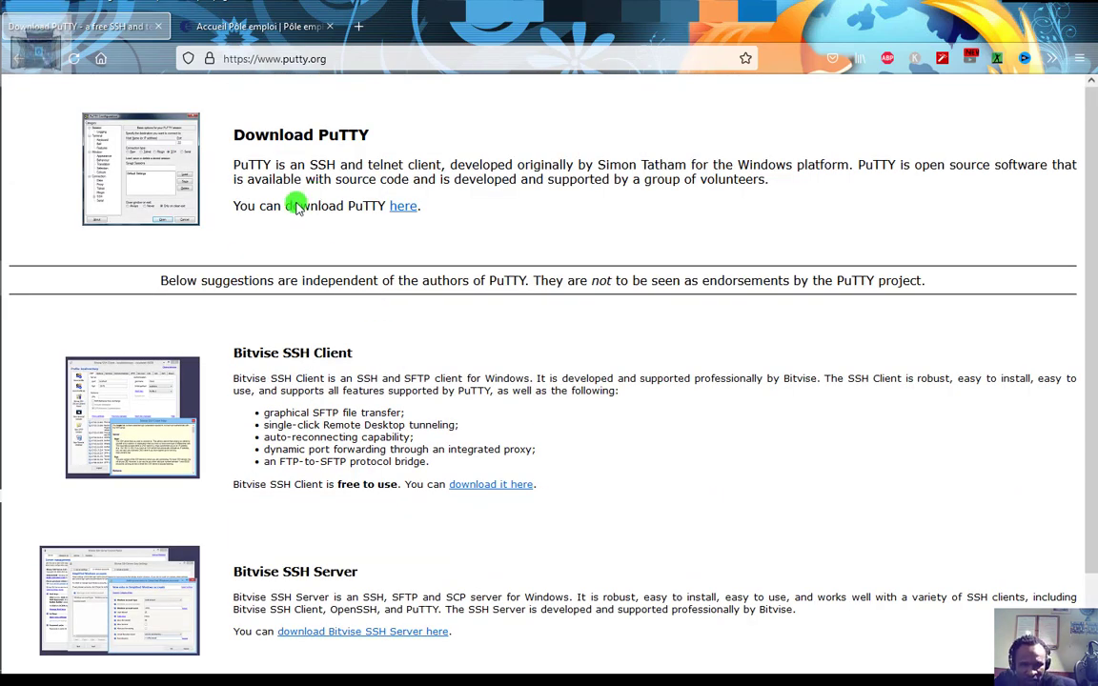
scroll(299, 258, down, 2)
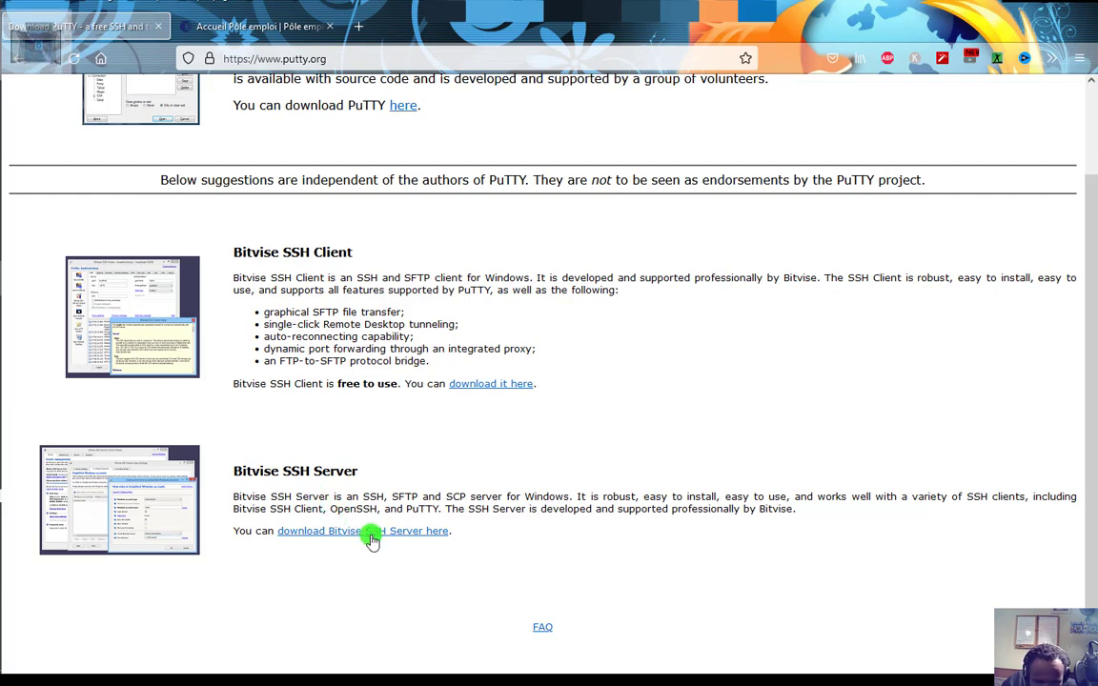
scroll(348, 286, up, 2)
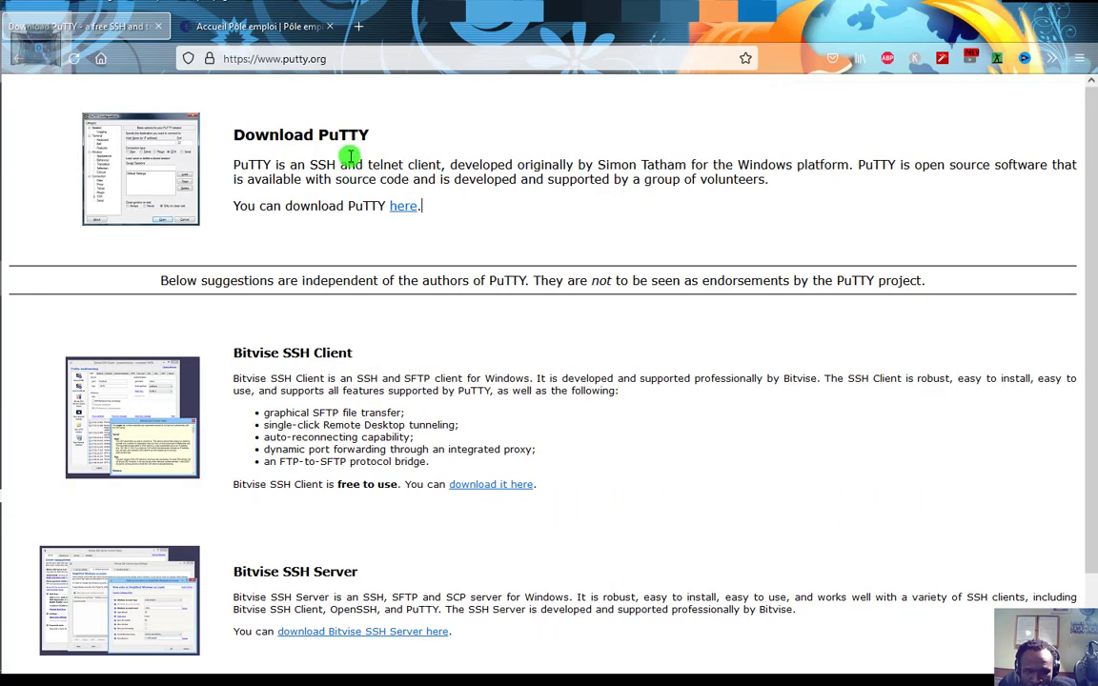
click(398, 207)
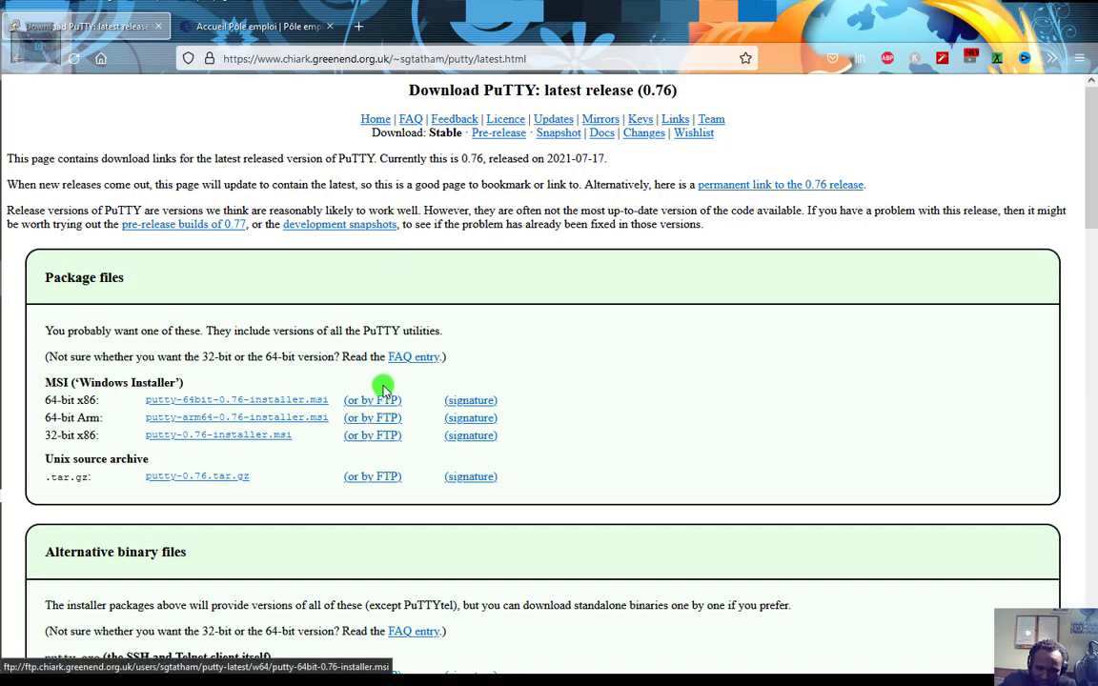
Examine the PuTTY 0.76 release page, from the package and alternative binary files down to the documentation, source code and SHA-256 checksum entries
scroll(385, 376, down, 1)
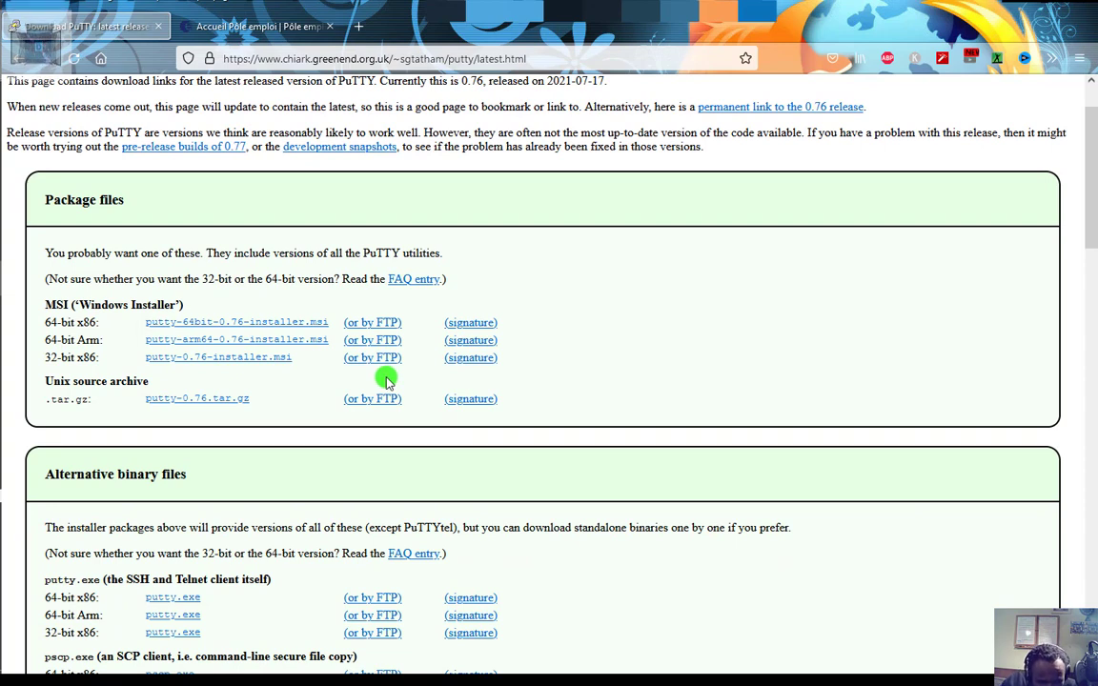
scroll(386, 380, down, 2)
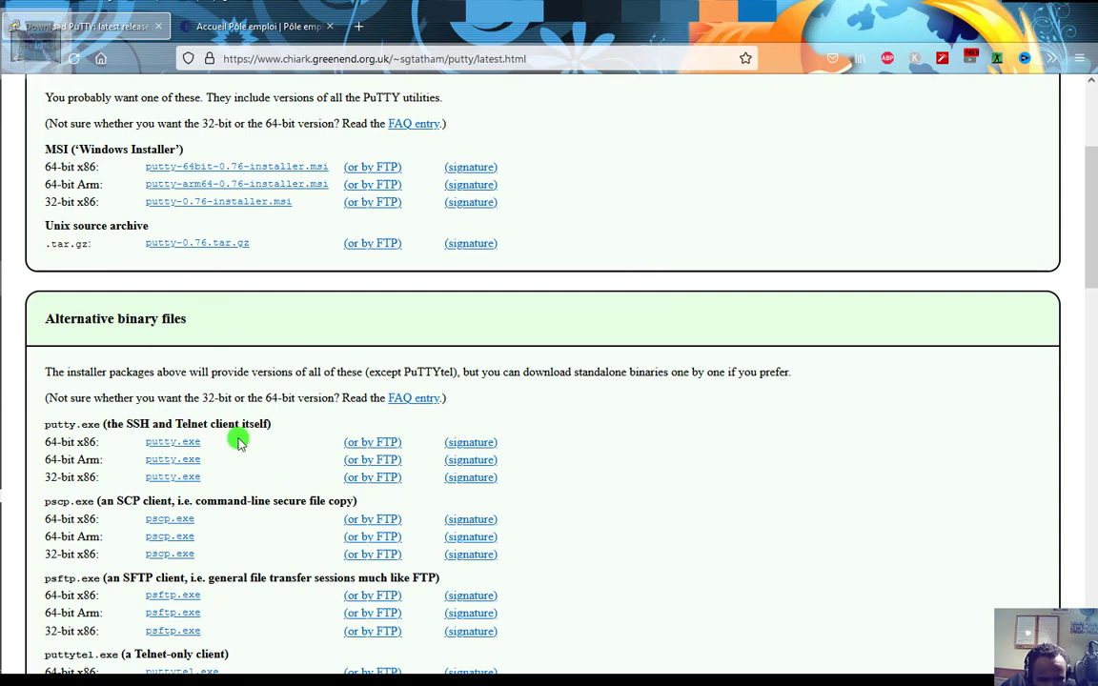
scroll(238, 441, down, 2)
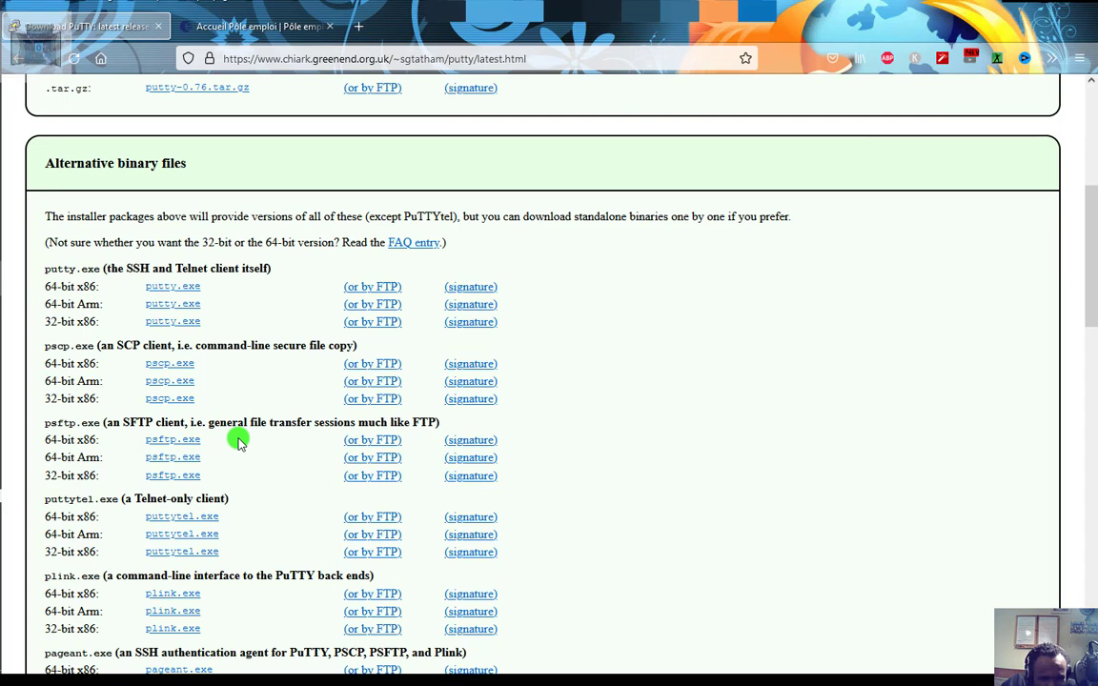
scroll(238, 441, down, 2)
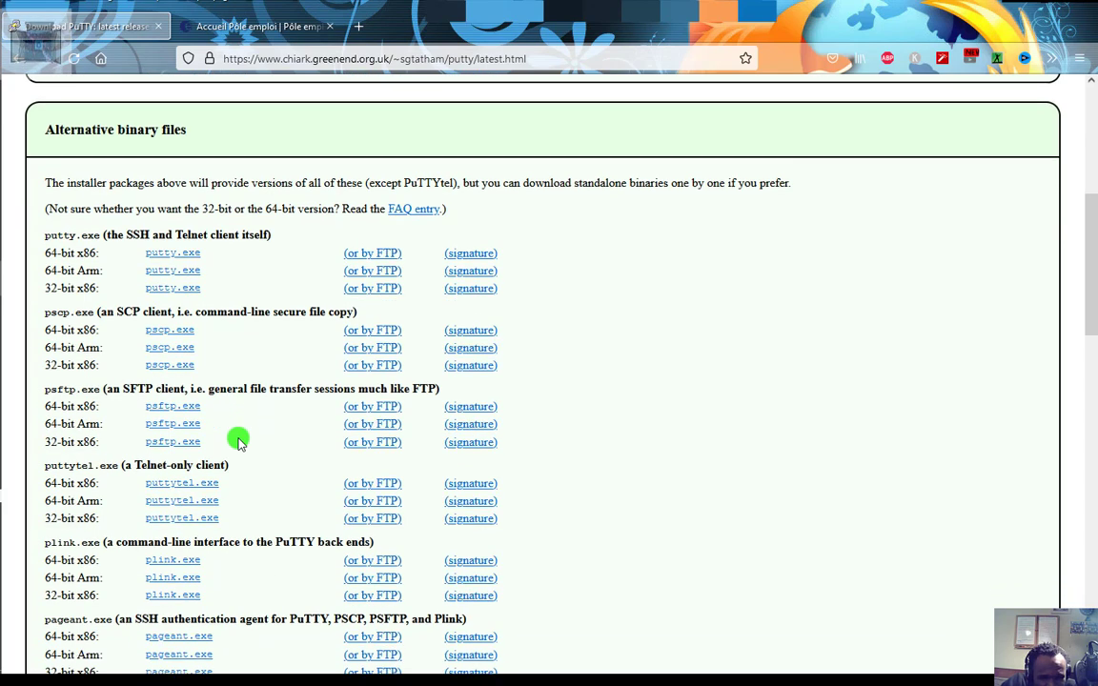
scroll(238, 441, down, 3)
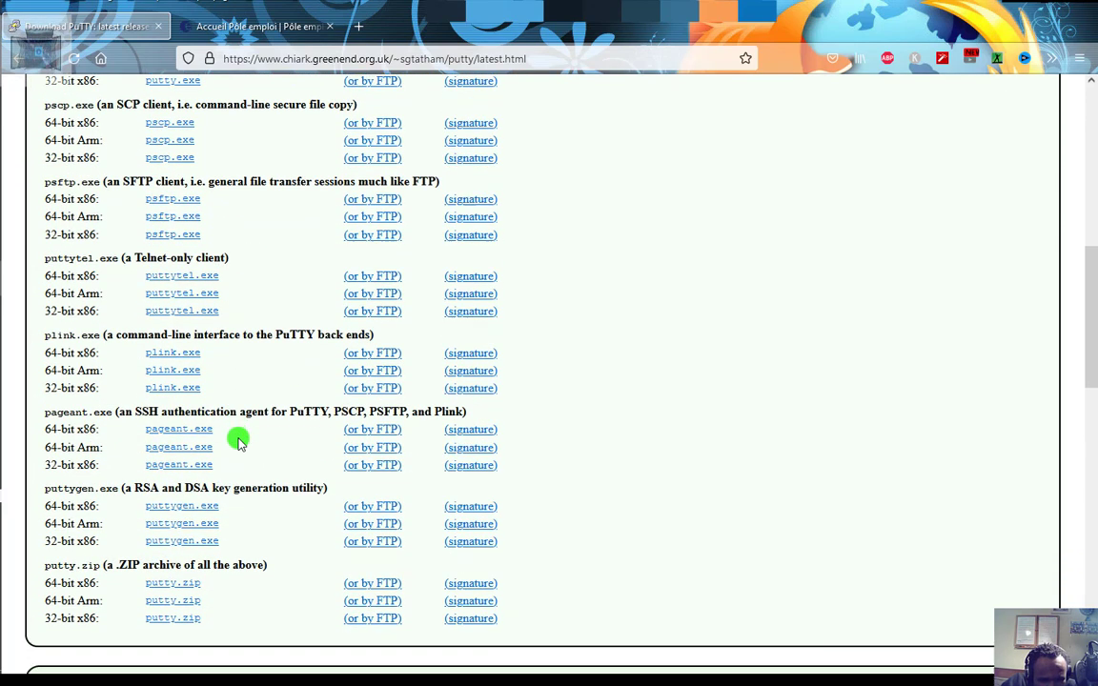
scroll(239, 441, down, 1)
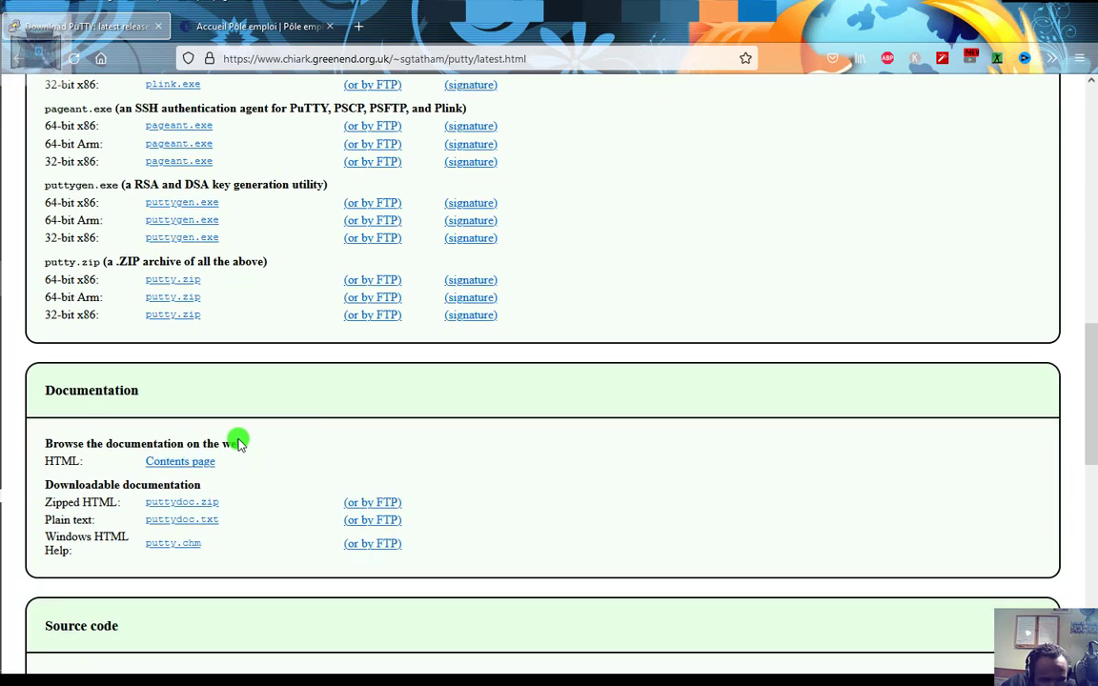
scroll(238, 443, down, 2)
scroll(238, 440, down, 2)
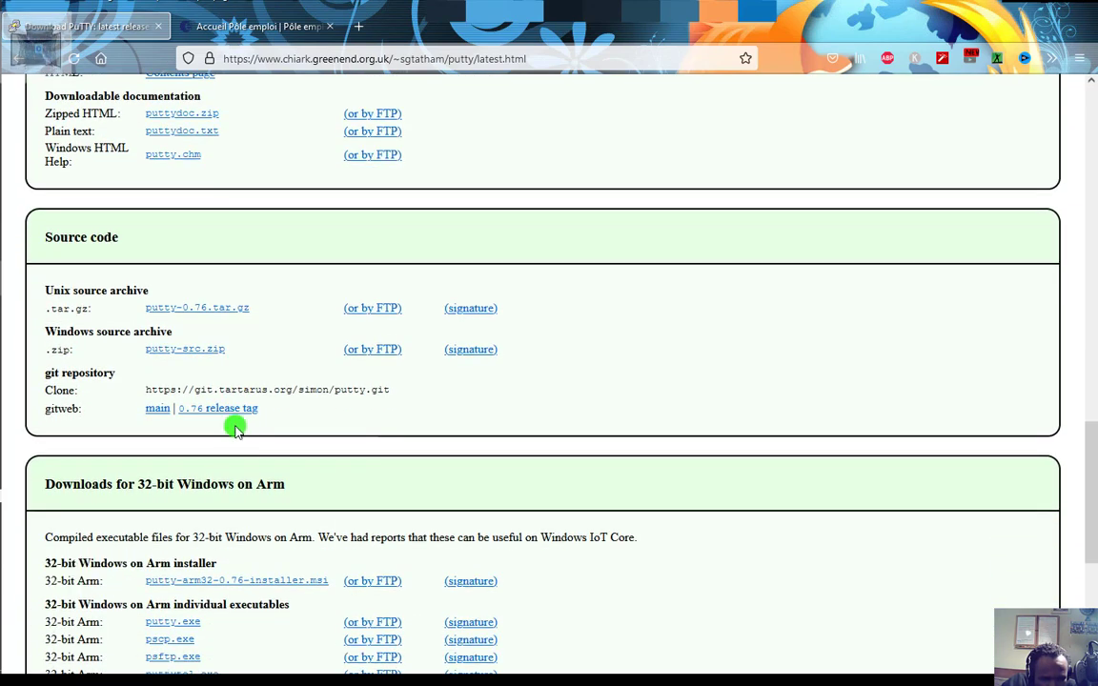
scroll(259, 452, down, 1)
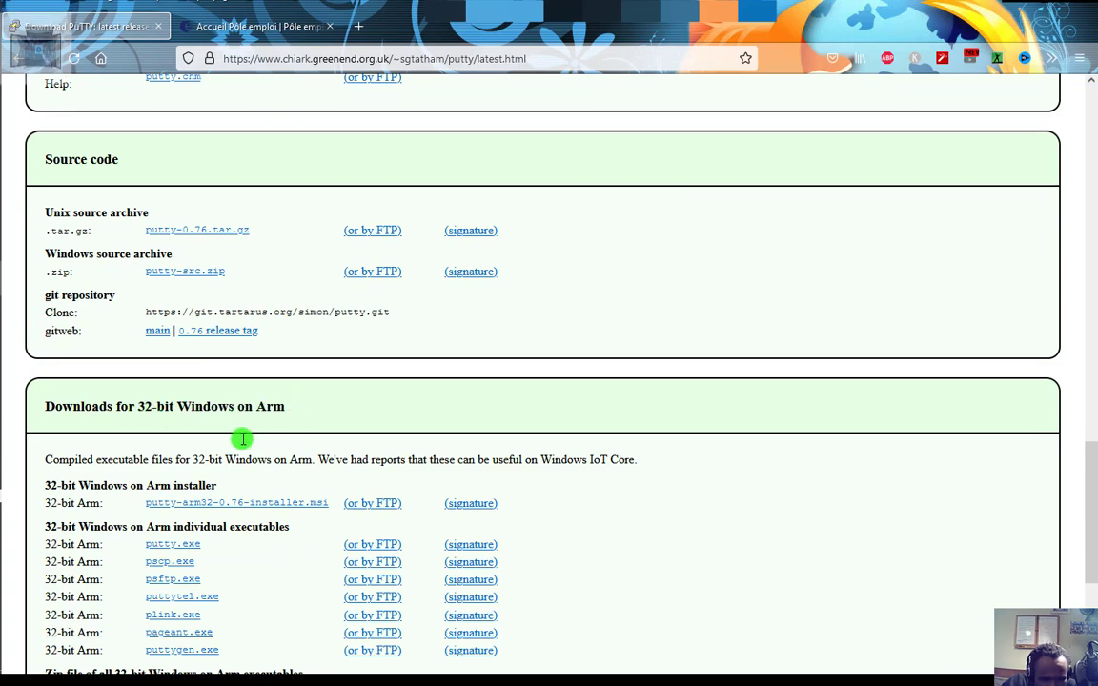
scroll(245, 448, down, 3)
scroll(245, 458, down, 3)
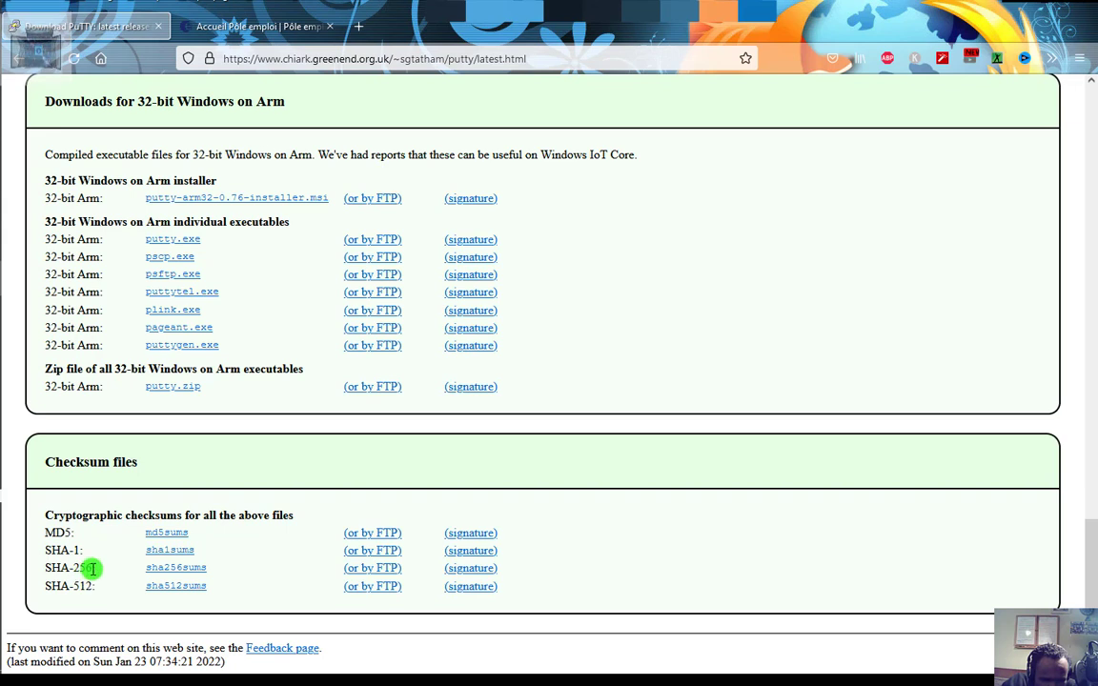
drag(92, 568, 77, 568)
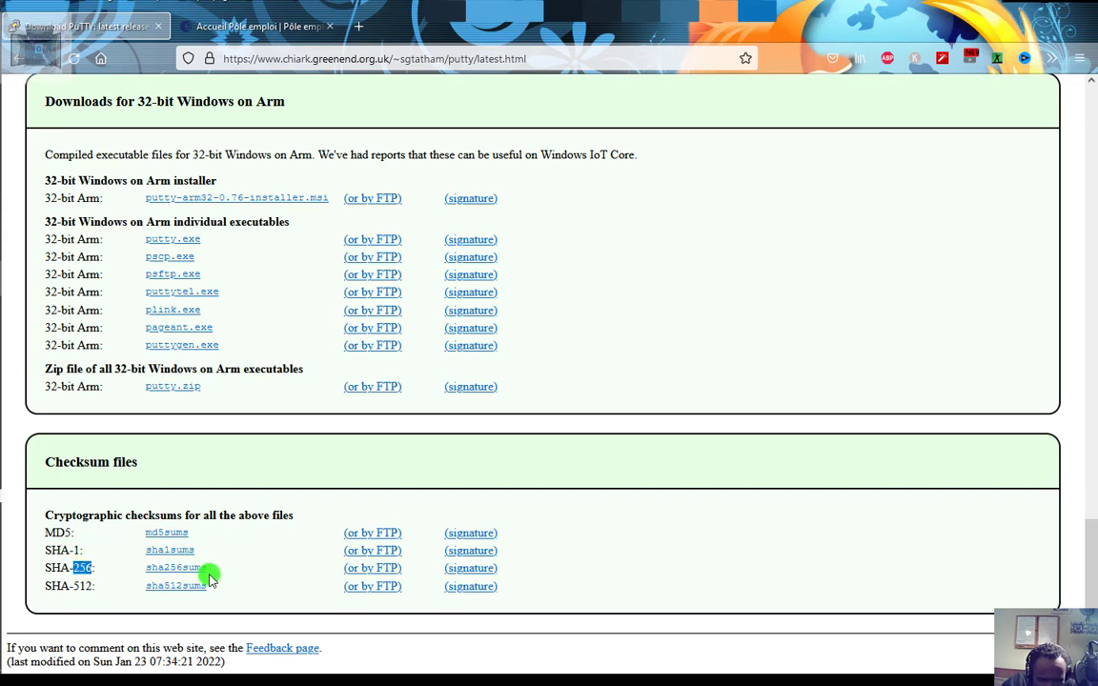
click(272, 584)
scroll(291, 586, up, 1)
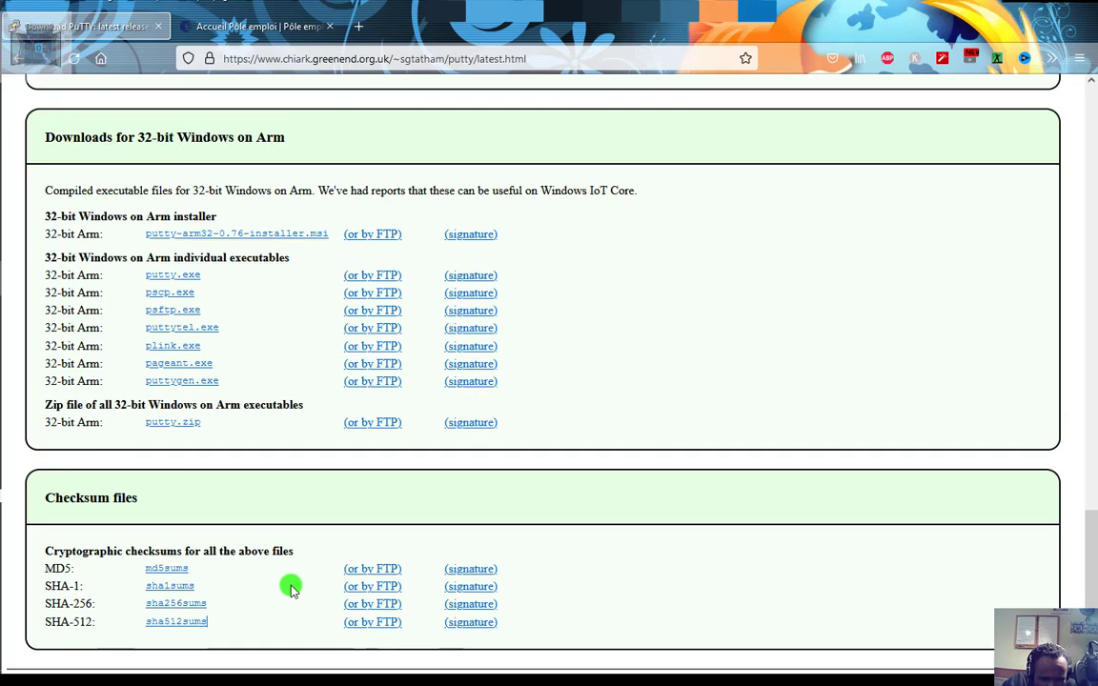
Download the 64-bit x86 Windows installer putty-64bit-0.76-installer.msi from the Package files section and save it
scroll(290, 586, up, 10)
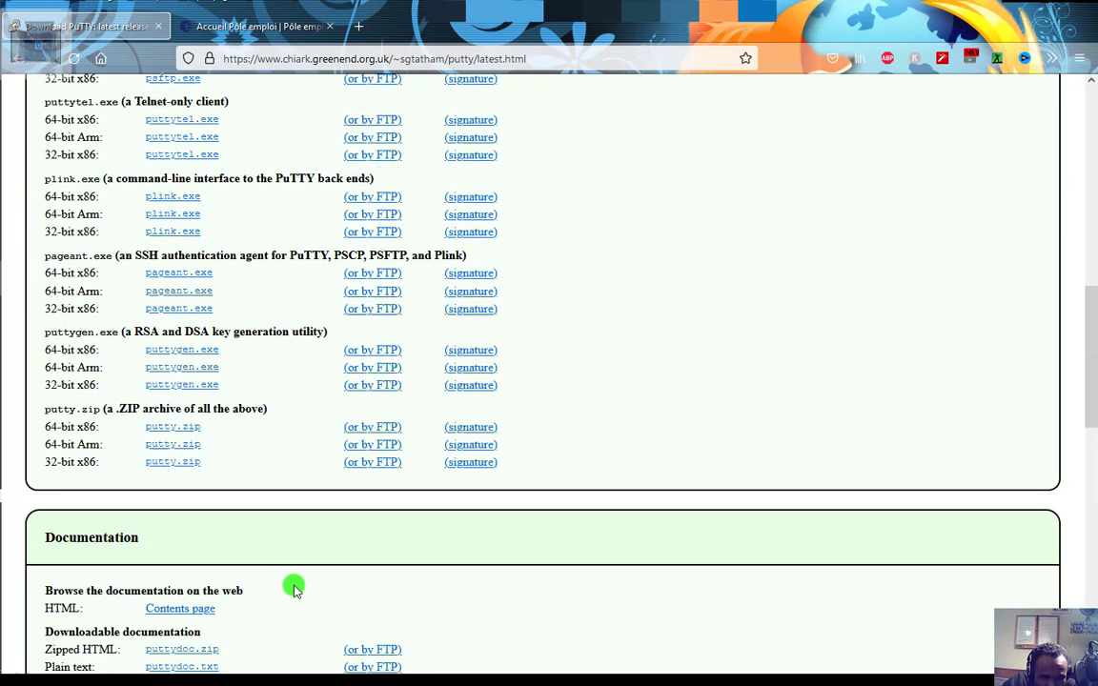
scroll(293, 586, up, 10)
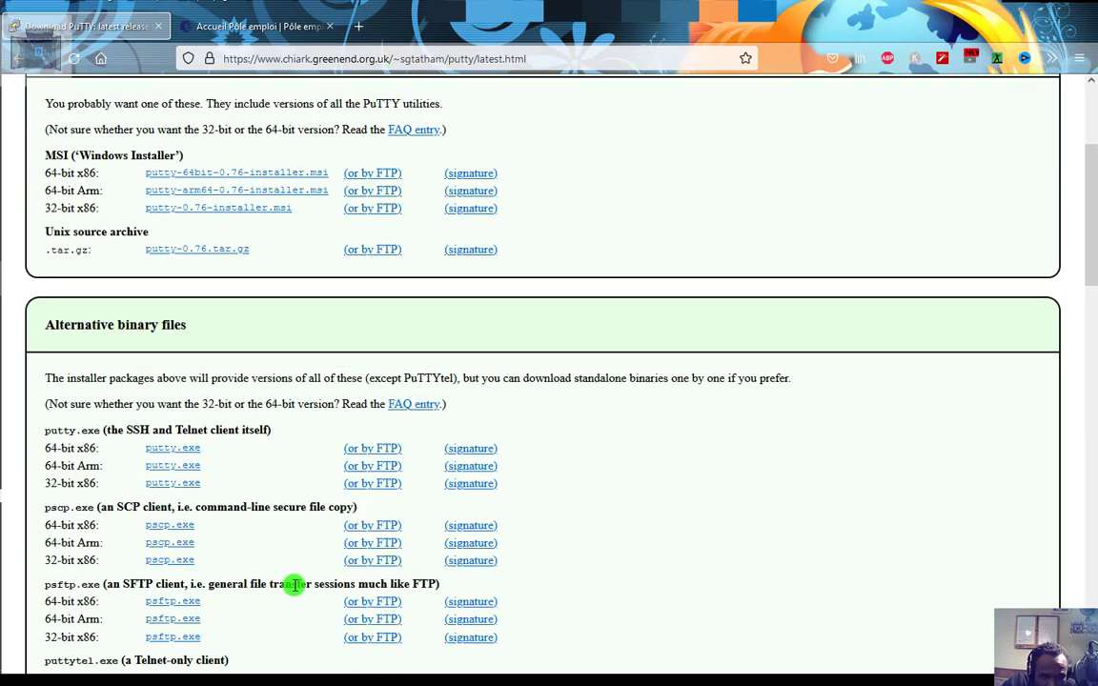
scroll(293, 586, up, 4)
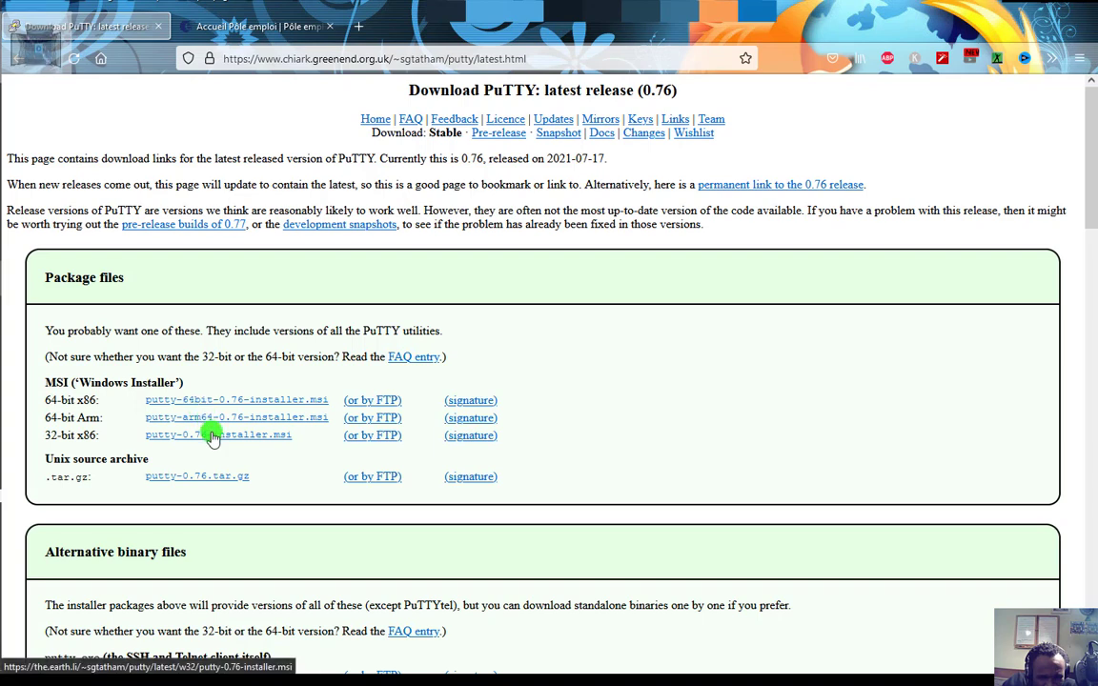
scroll(233, 439, down, 2)
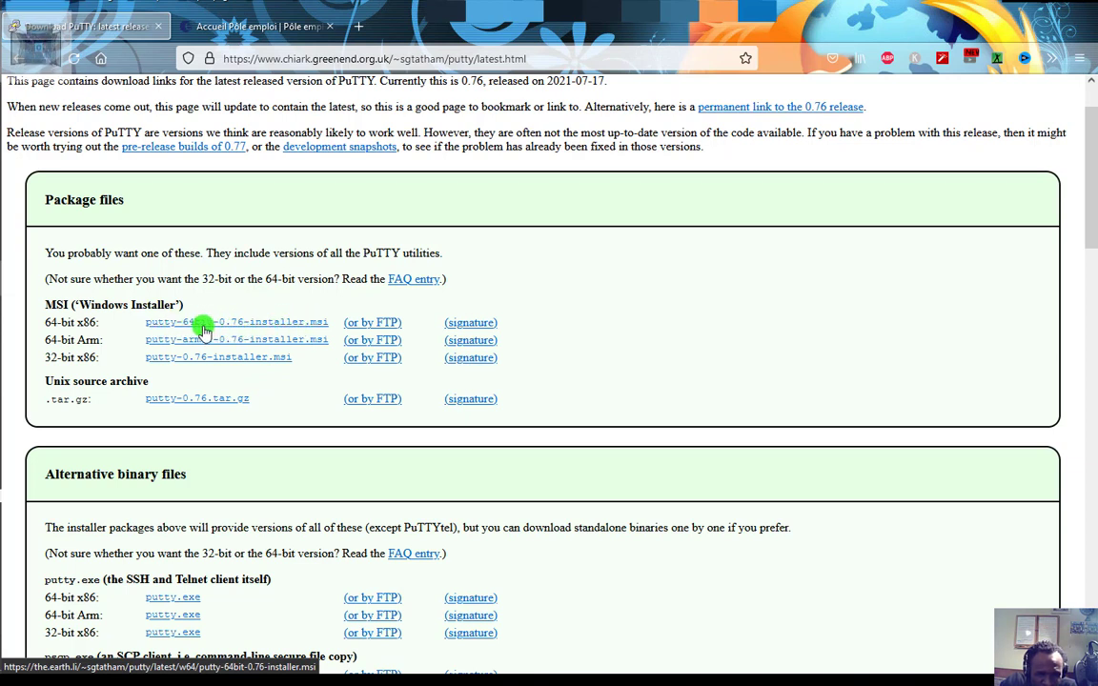
click(191, 324)
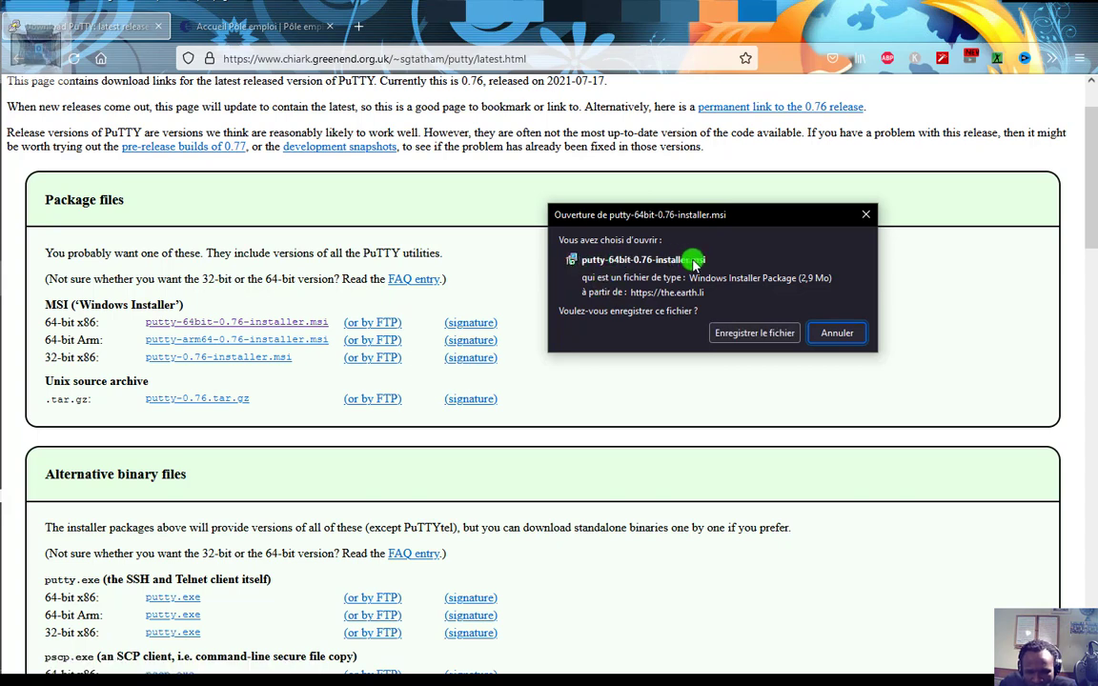
click(735, 333)
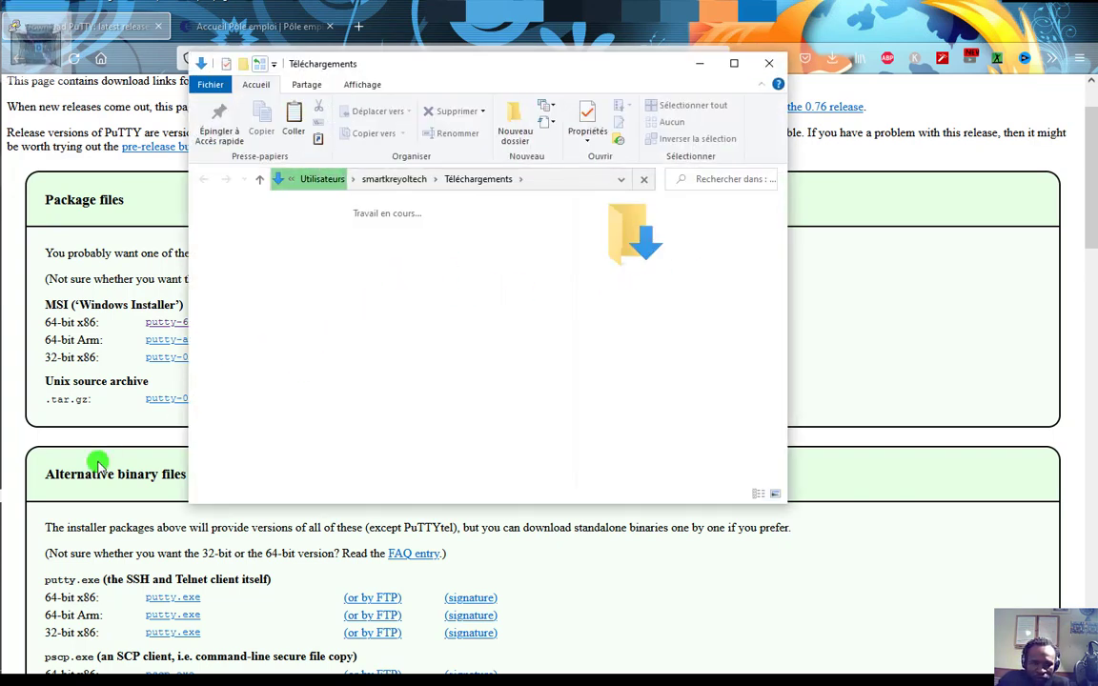
Search the local computer's installed applications for "putt" and return to the Téléchargements folder
mouse_move(4, 447)
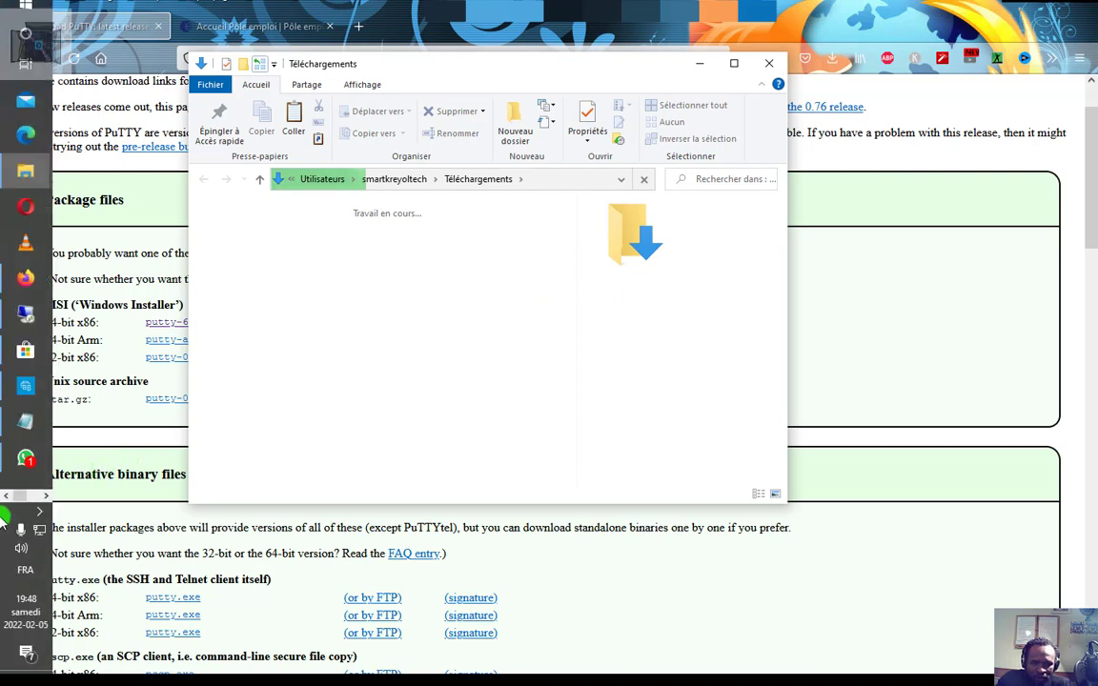
click(27, 7)
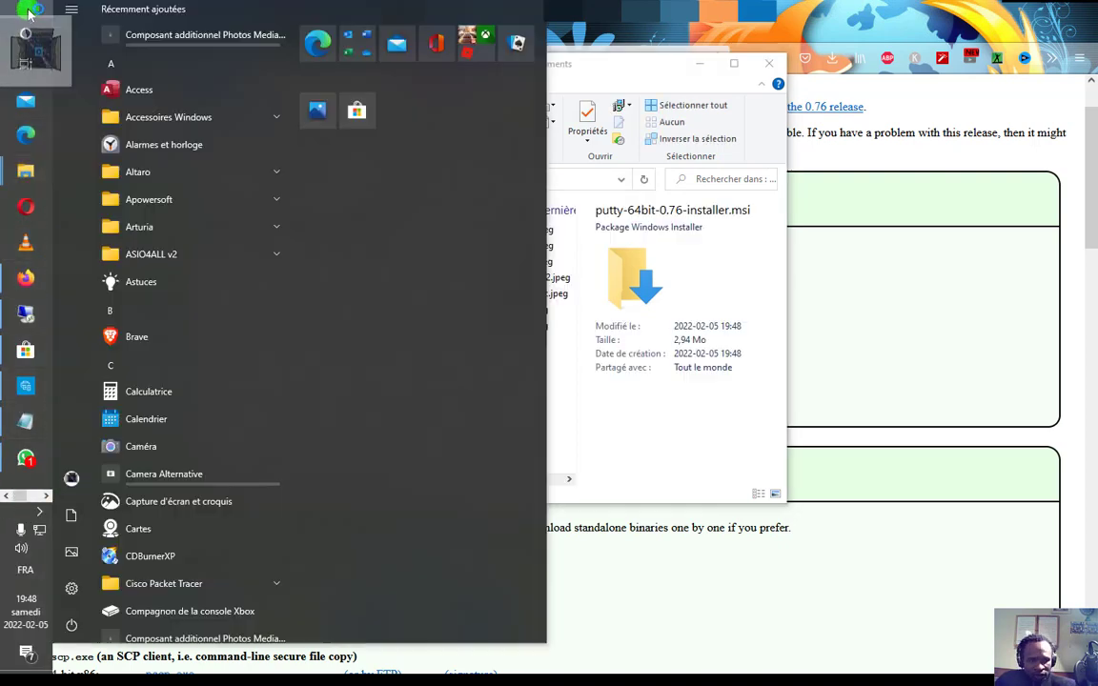
click(29, 14)
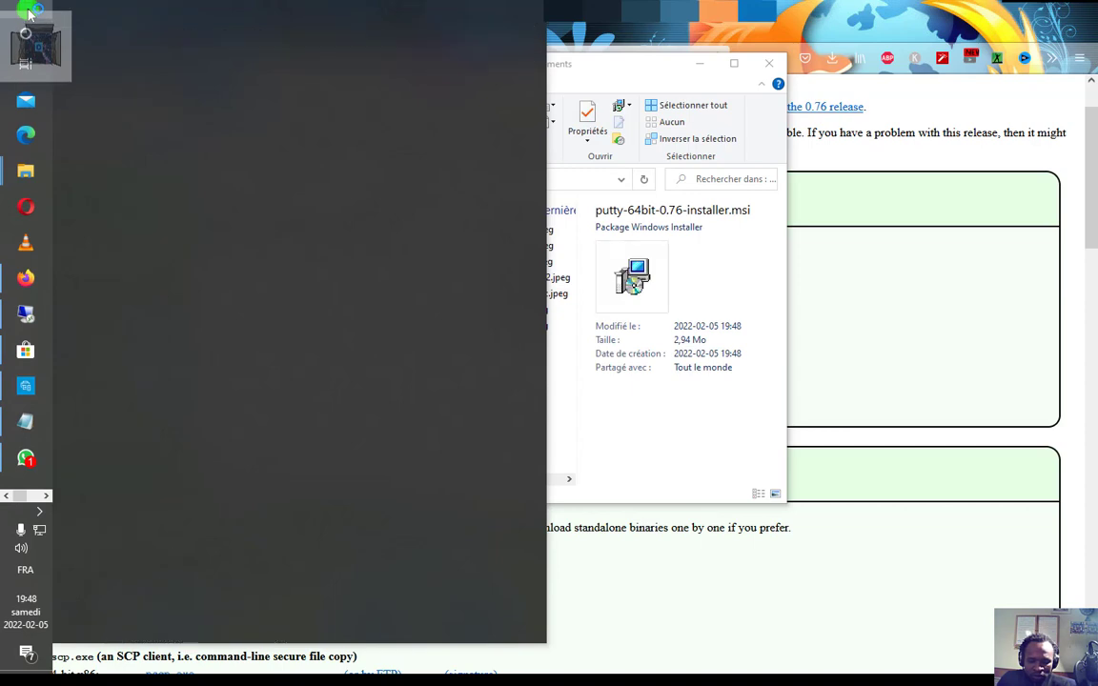
click(29, 13)
text(putt)
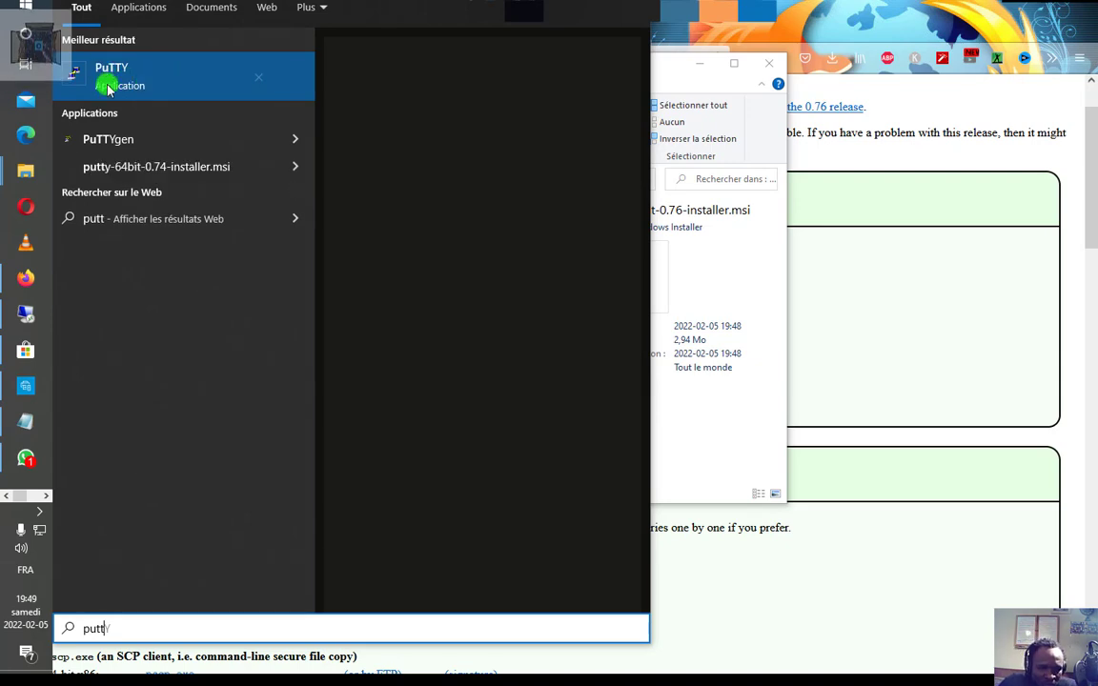
click(681, 71)
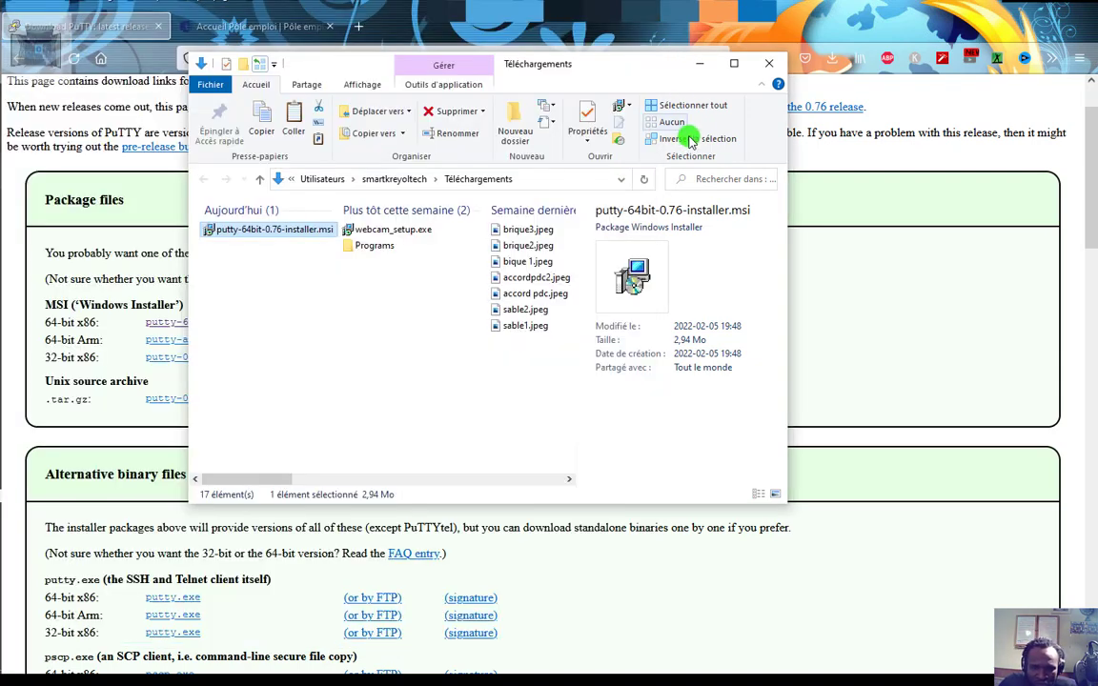
Copy putty-64bit-0.76-installer.msi from the Téléchargements folder and paste it onto the remote Windows server's desktop
right_click(256, 235)
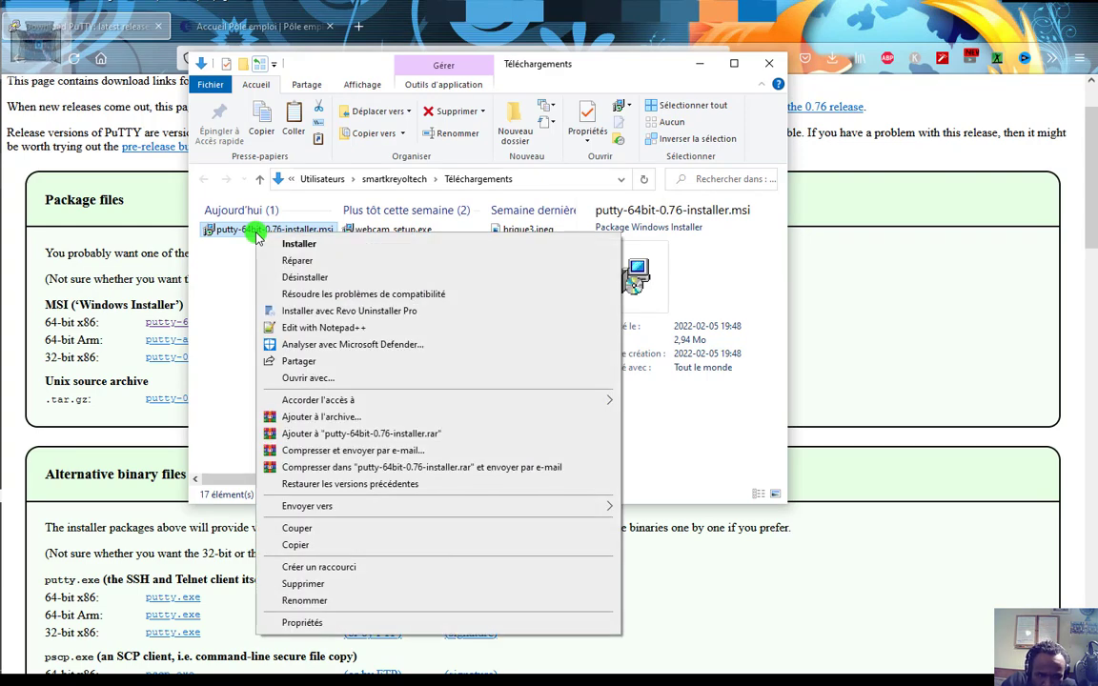
click(302, 548)
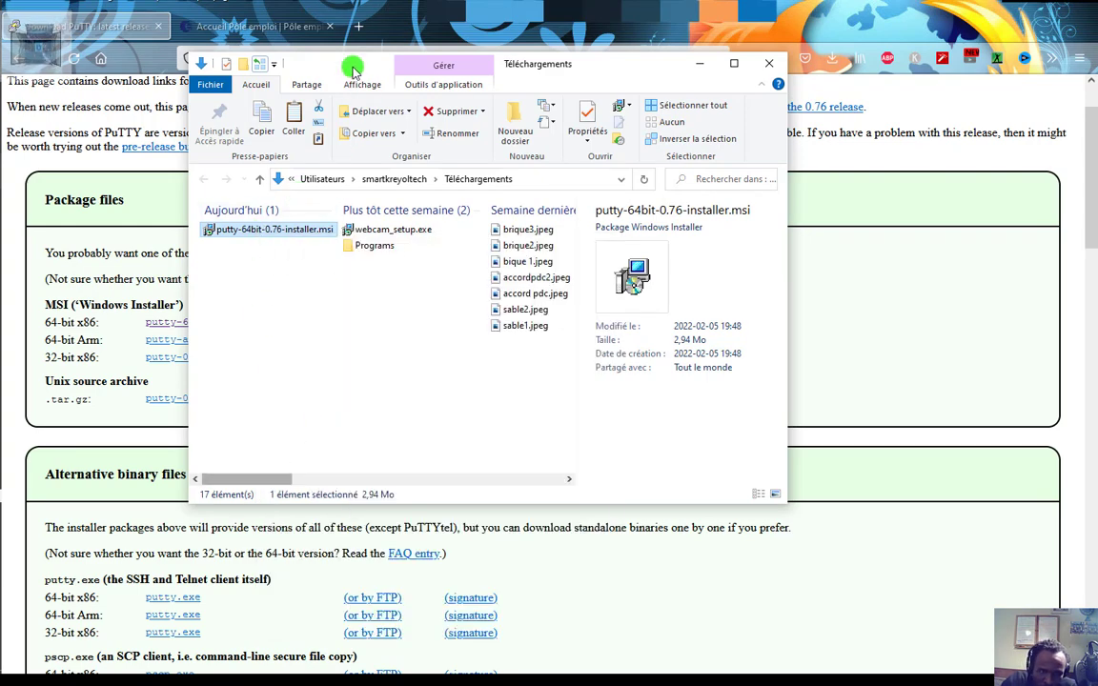
mouse_move(5, 354)
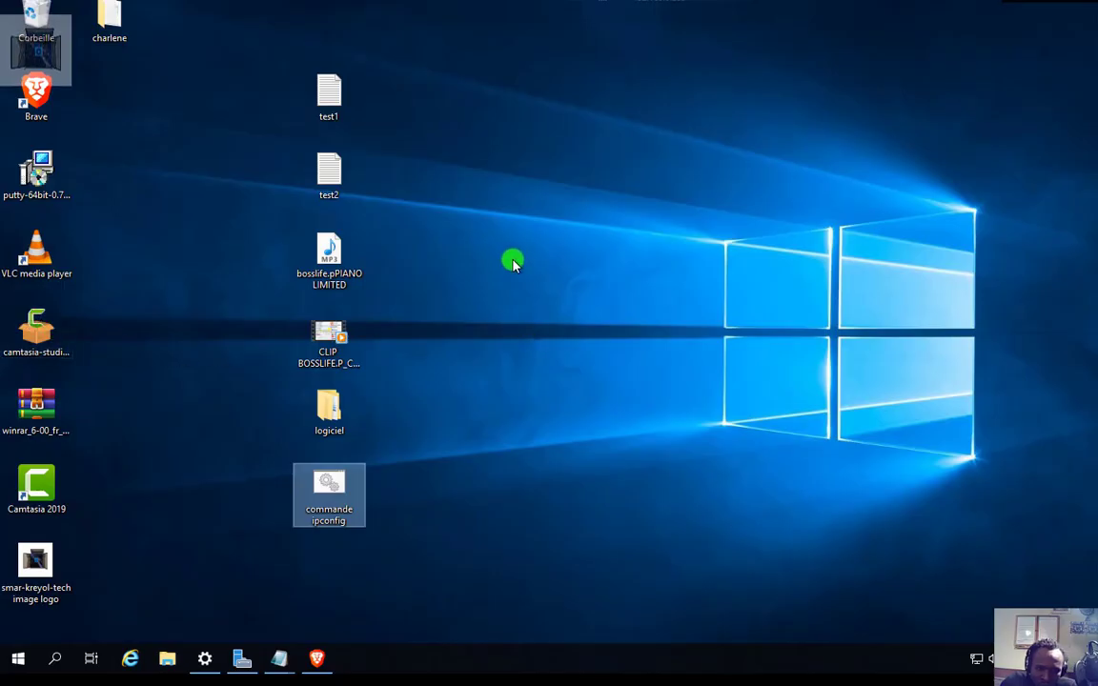
right_click(514, 245)
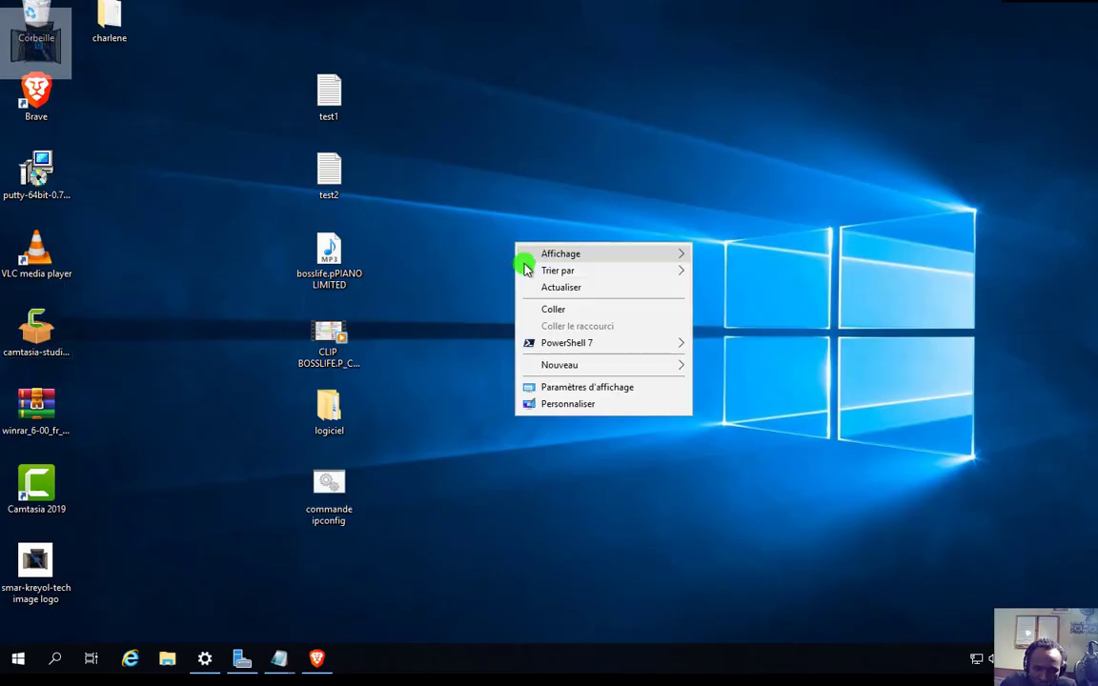
click(556, 310)
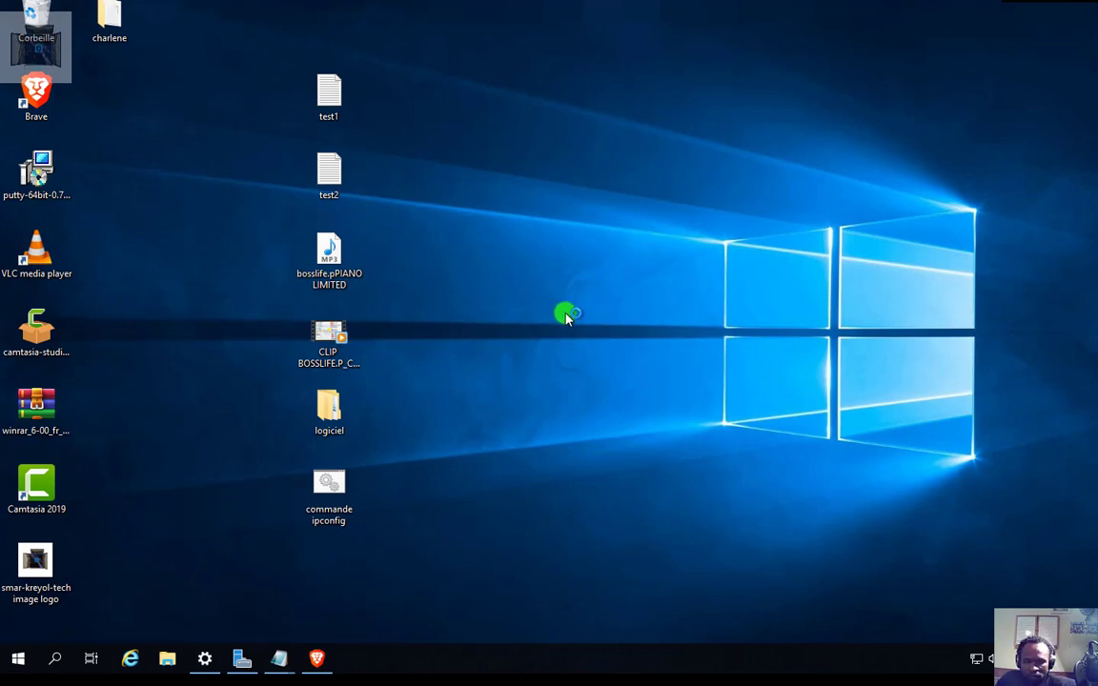
Search the Windows server's applications for "pu" to check for PuTTY, and close the search
click(59, 656)
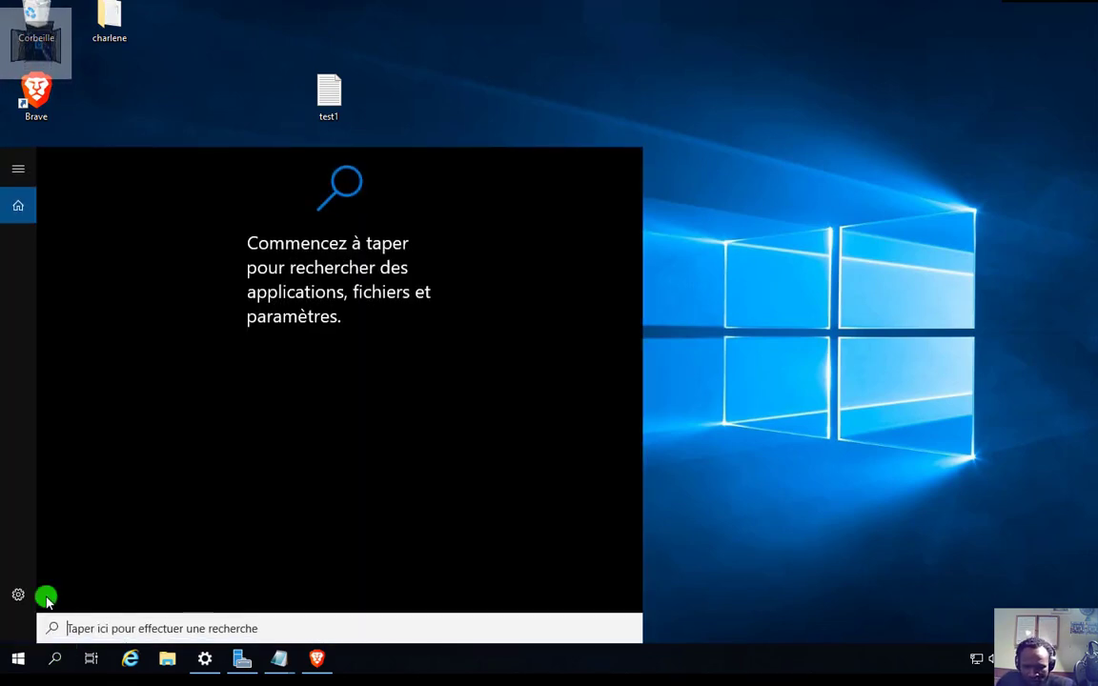
text(pu)
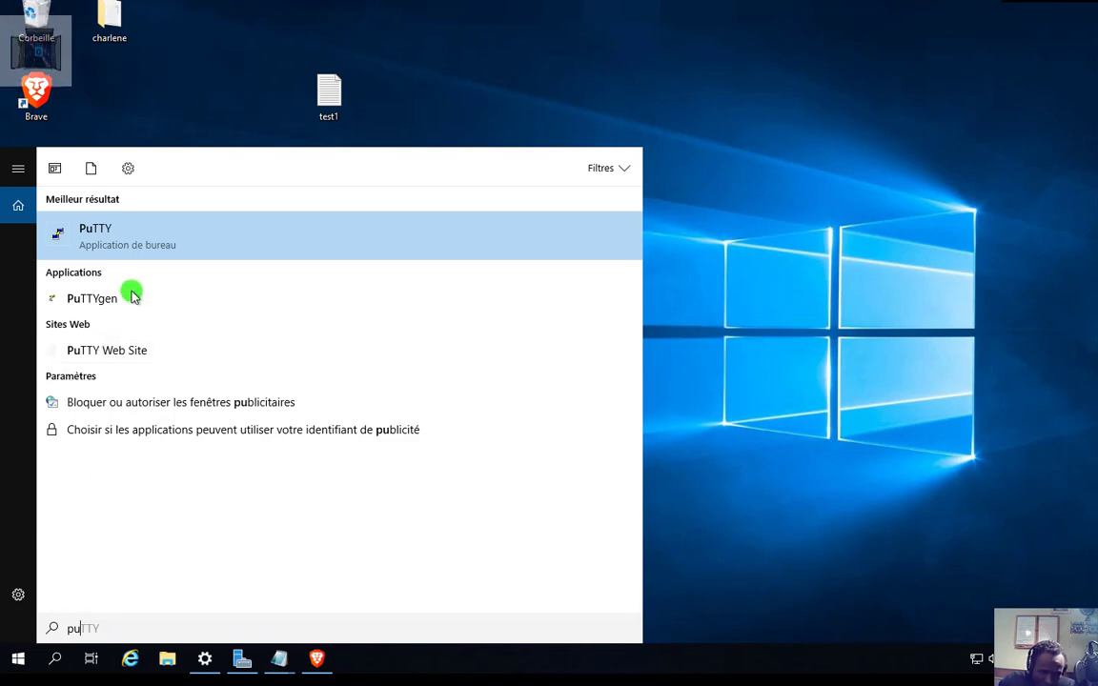
click(757, 318)
Place the putty-64bit-0.74-installer file directly beneath the newly pasted PuTTY installer on the server's desktop
click(551, 370)
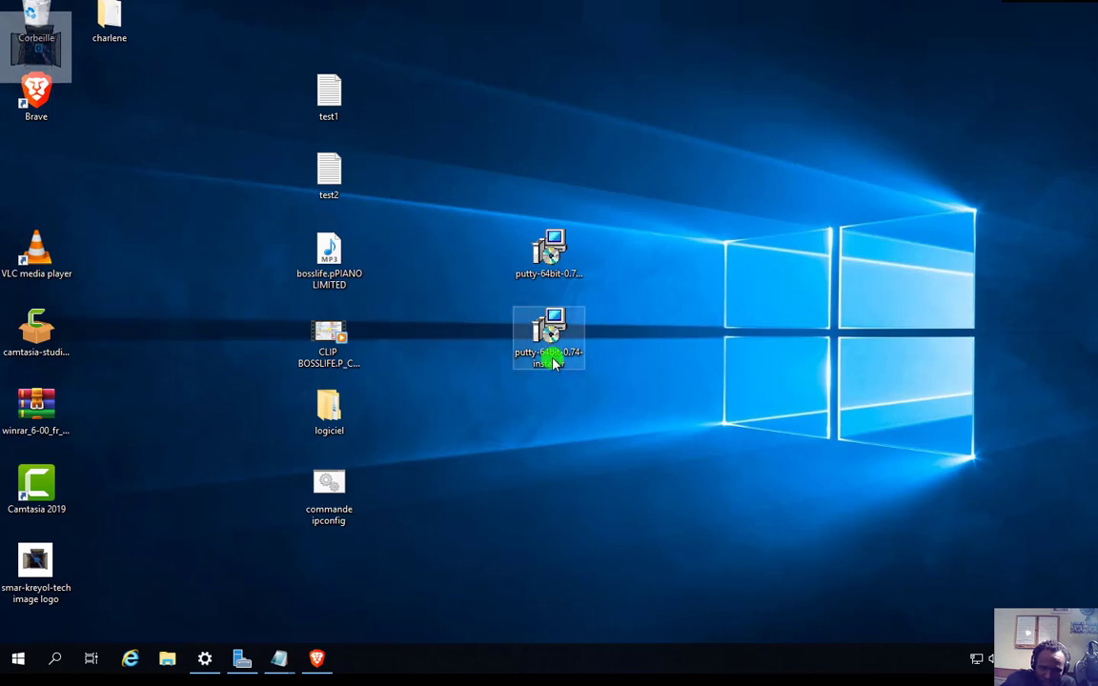
Leave the remote server, minimize the Téléchargements window, and search the local computer's Microsoft Store for "putty"
click(477, 386)
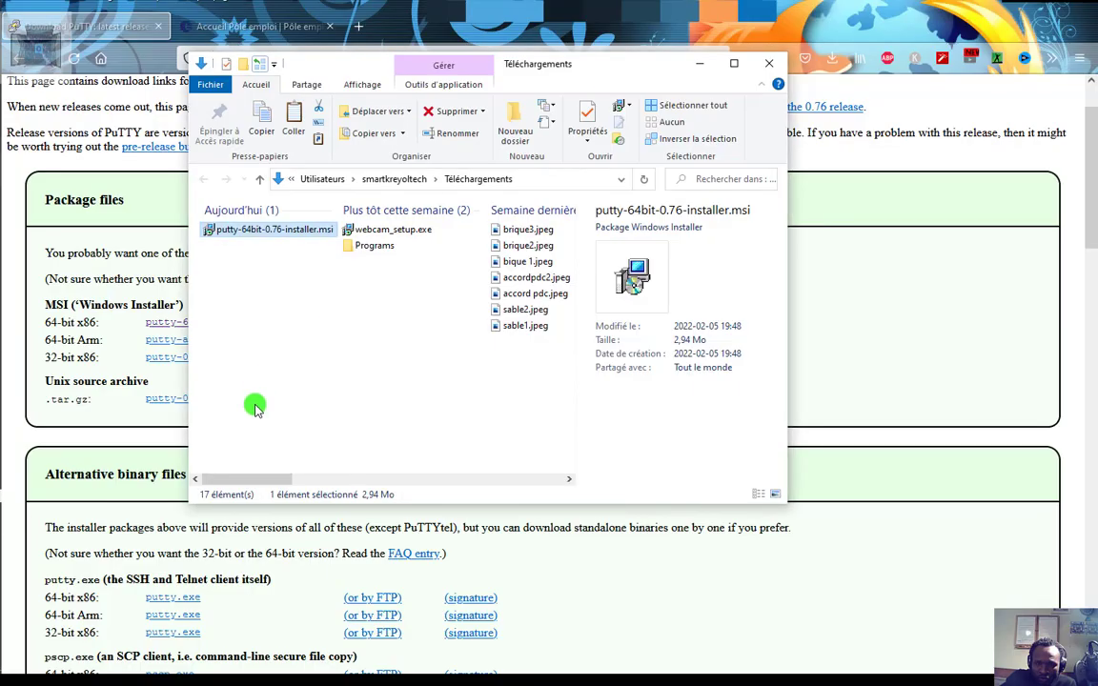
click(710, 59)
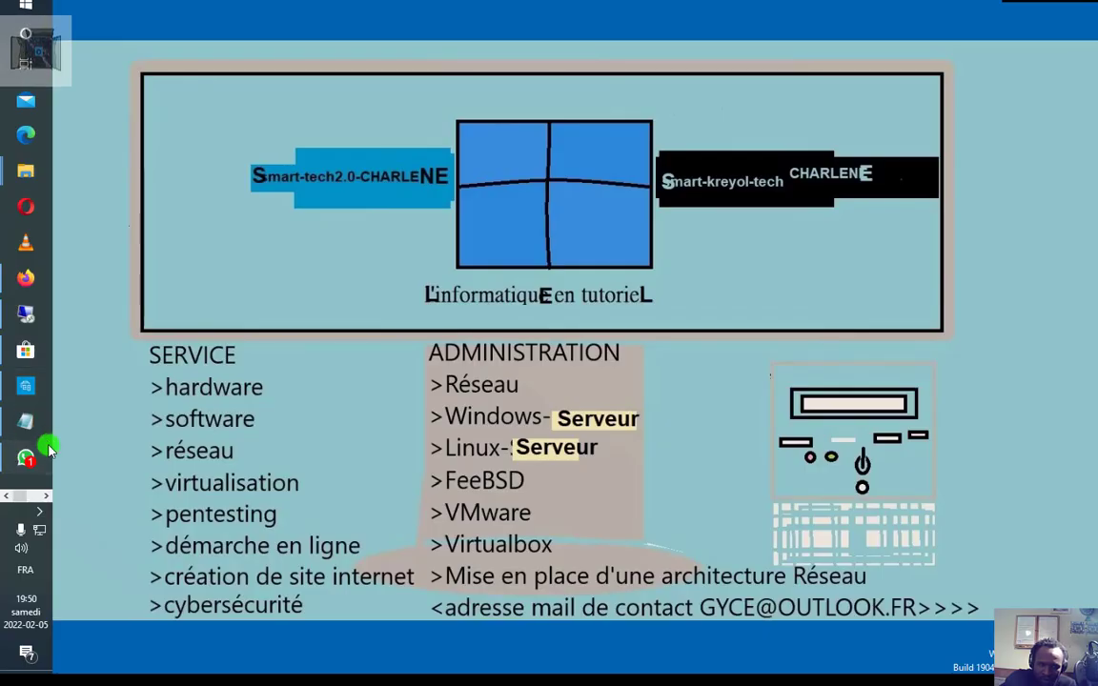
click(26, 358)
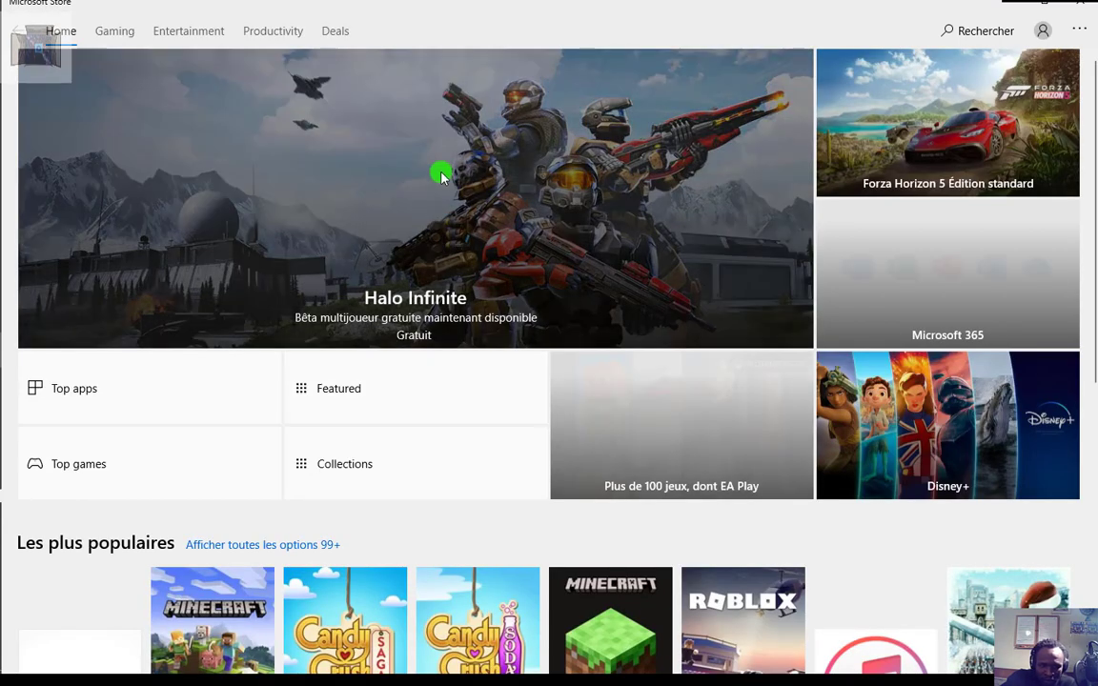
click(972, 34)
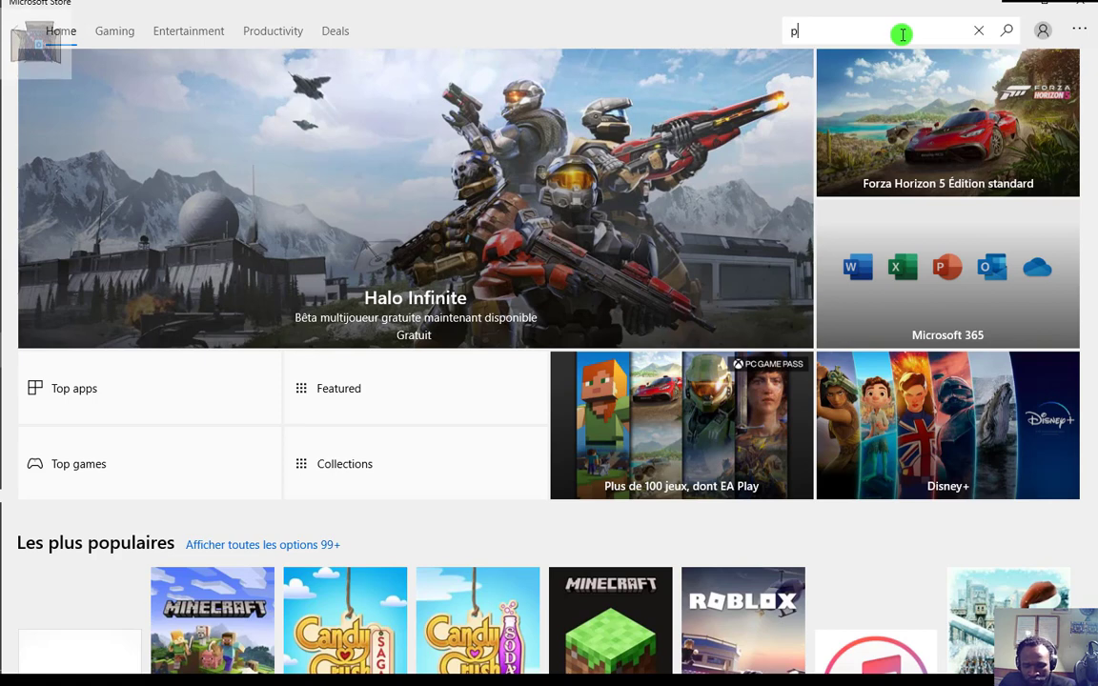
text(putty)
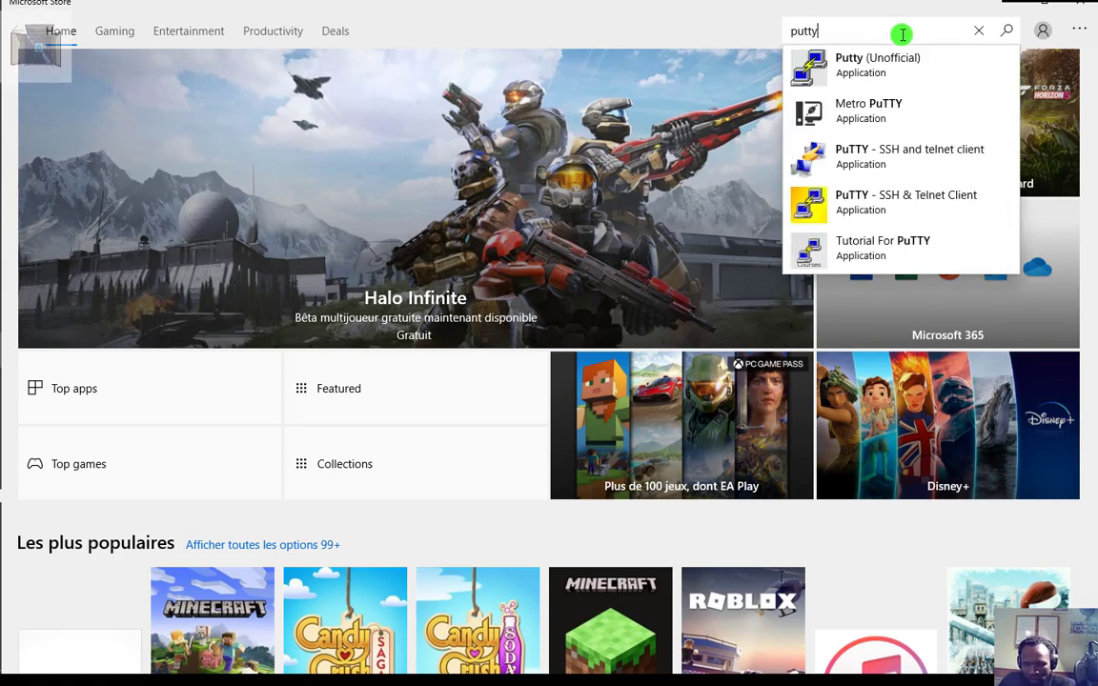
key(Return)
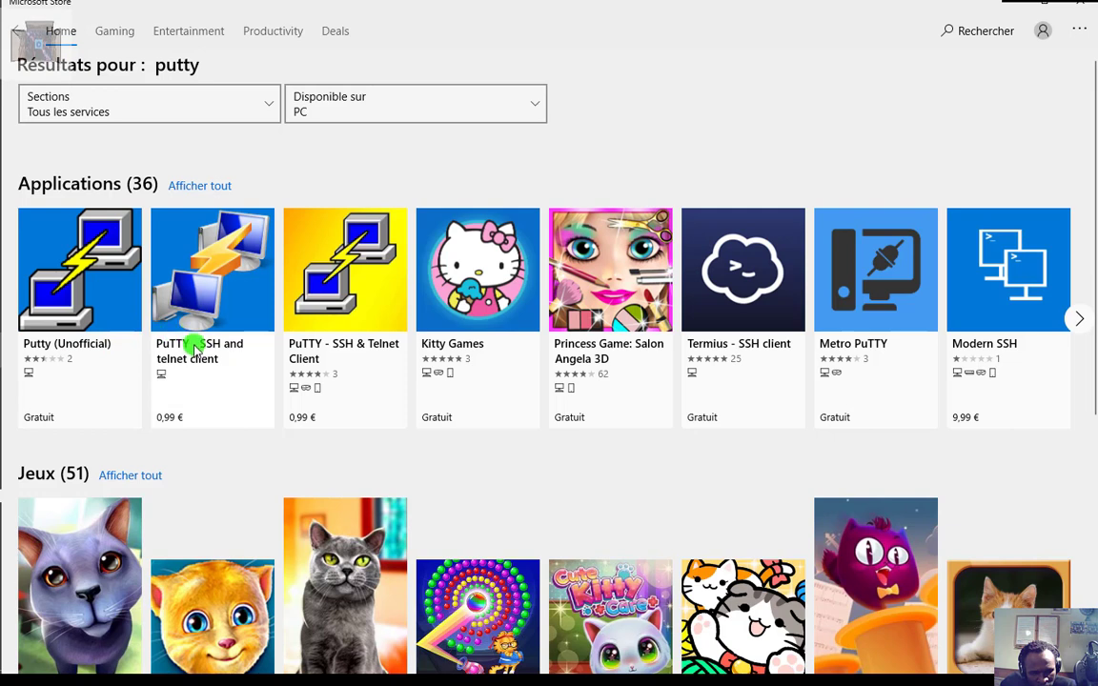
Get the free Putty (Unofficial) application from its Microsoft Store page, and minimize the store
click(85, 324)
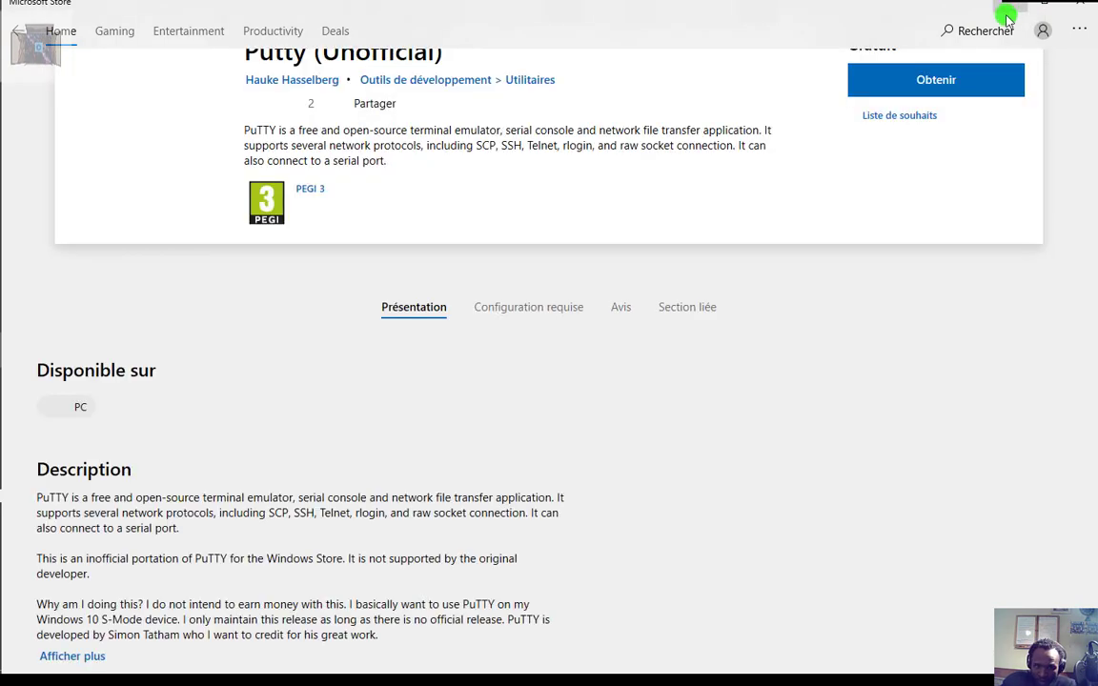
click(1012, 7)
click(6, 350)
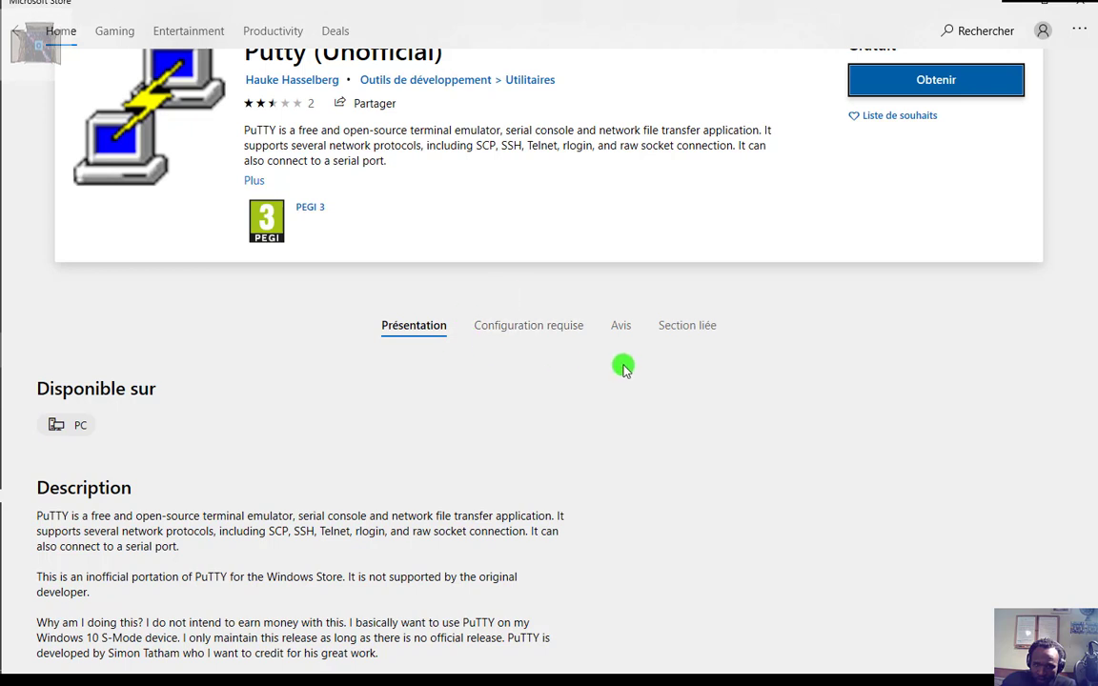
click(862, 122)
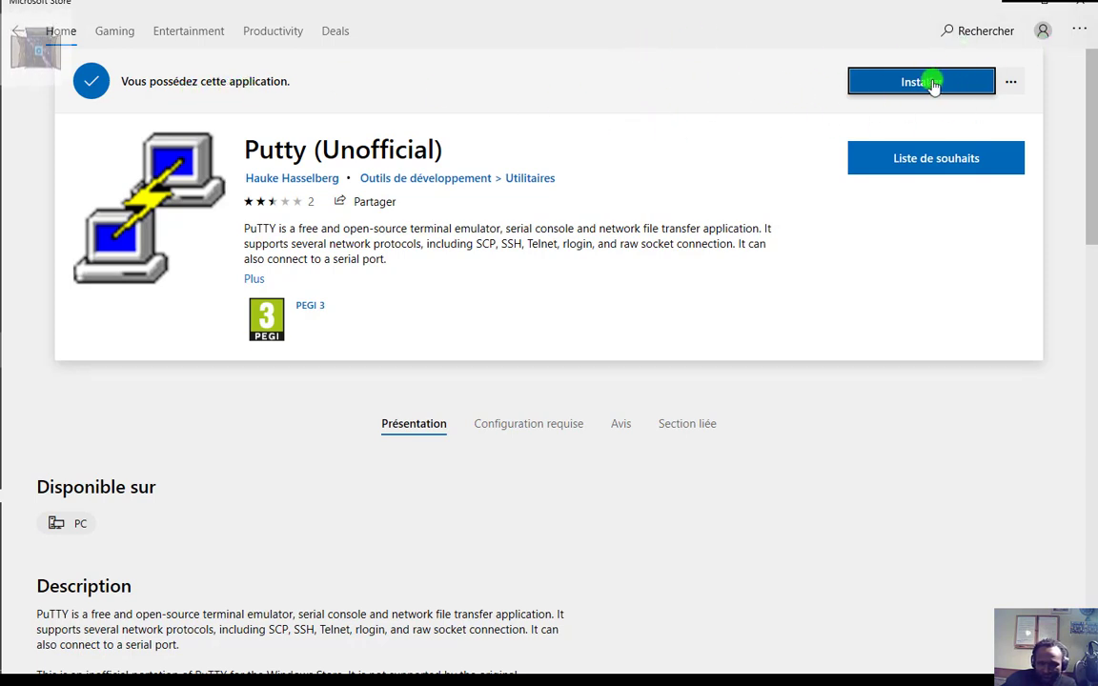
click(1017, 5)
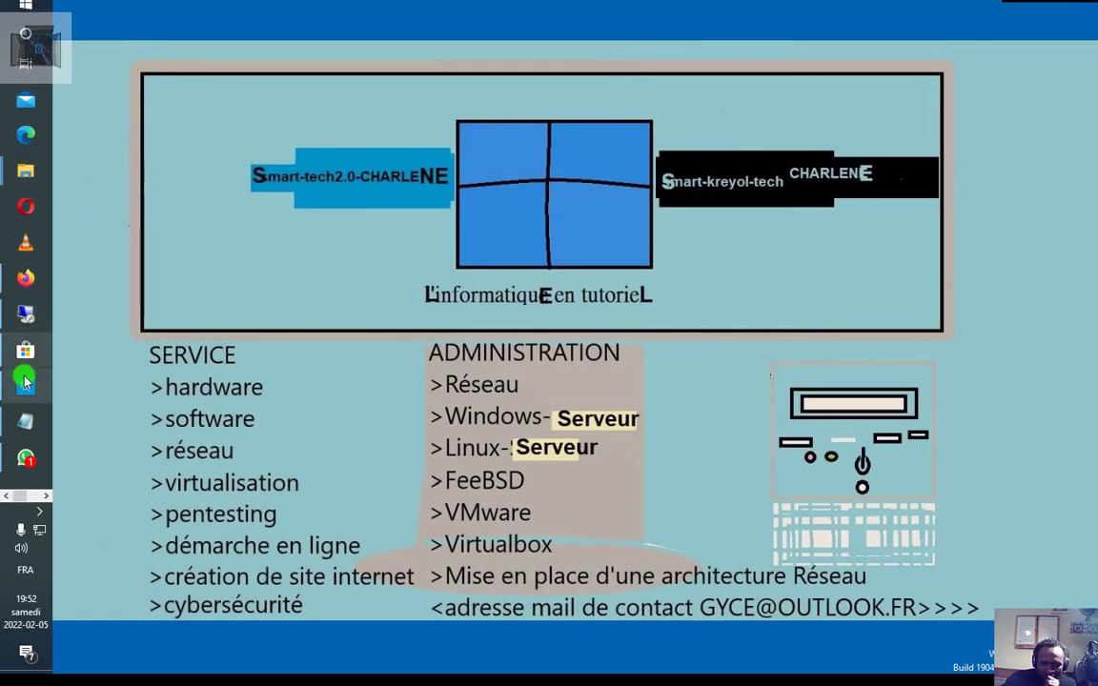
Switch back to the remote Windows server and find PuTTY among its installed applications in the Windows settings
mouse_move(29, 350)
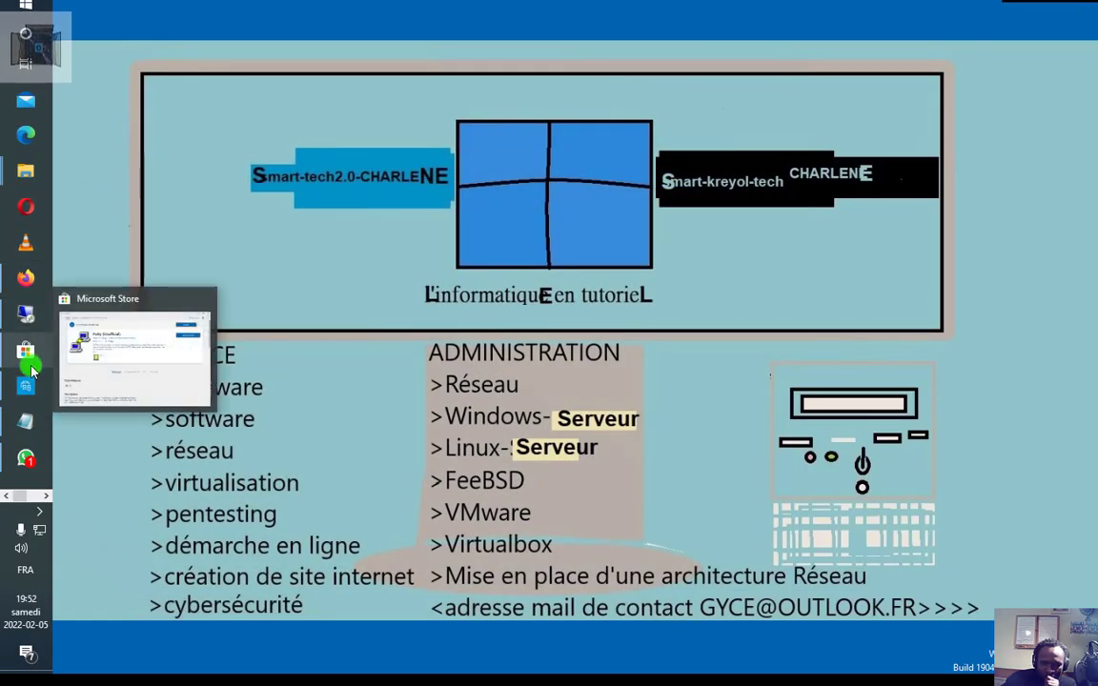
click(36, 497)
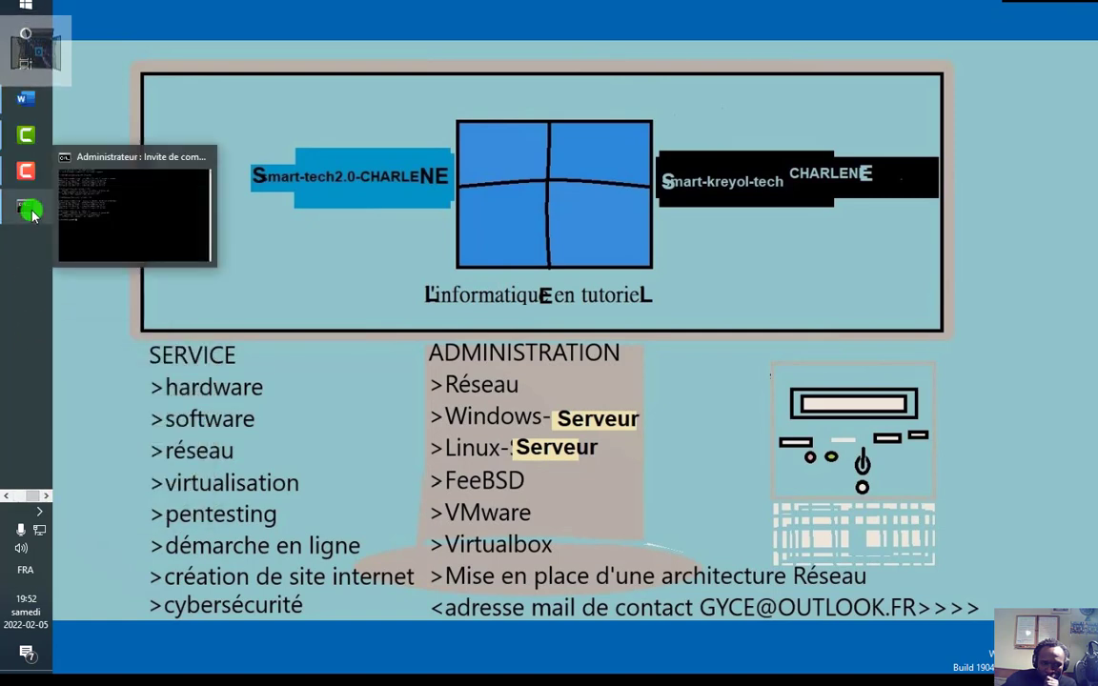
click(24, 322)
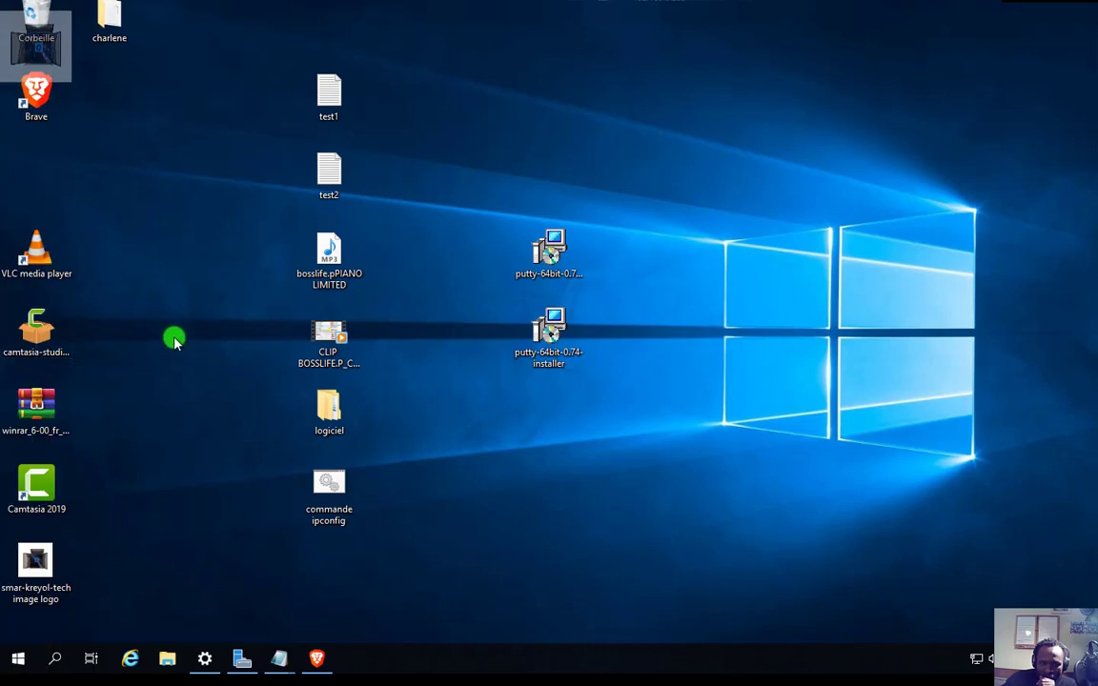
click(207, 664)
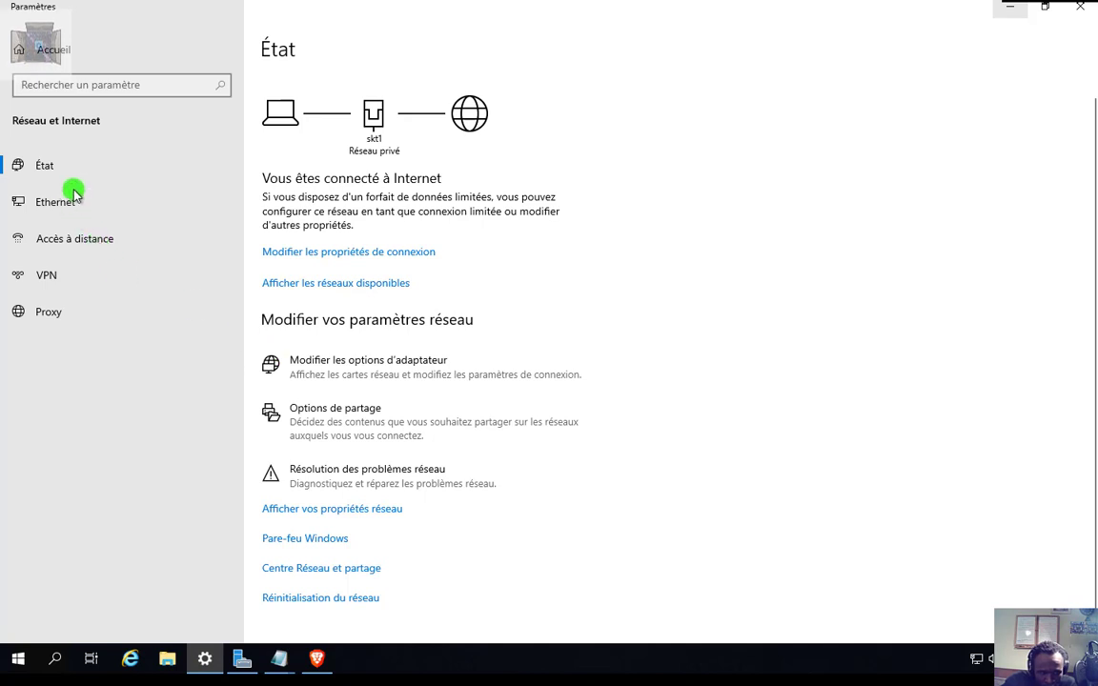
click(53, 55)
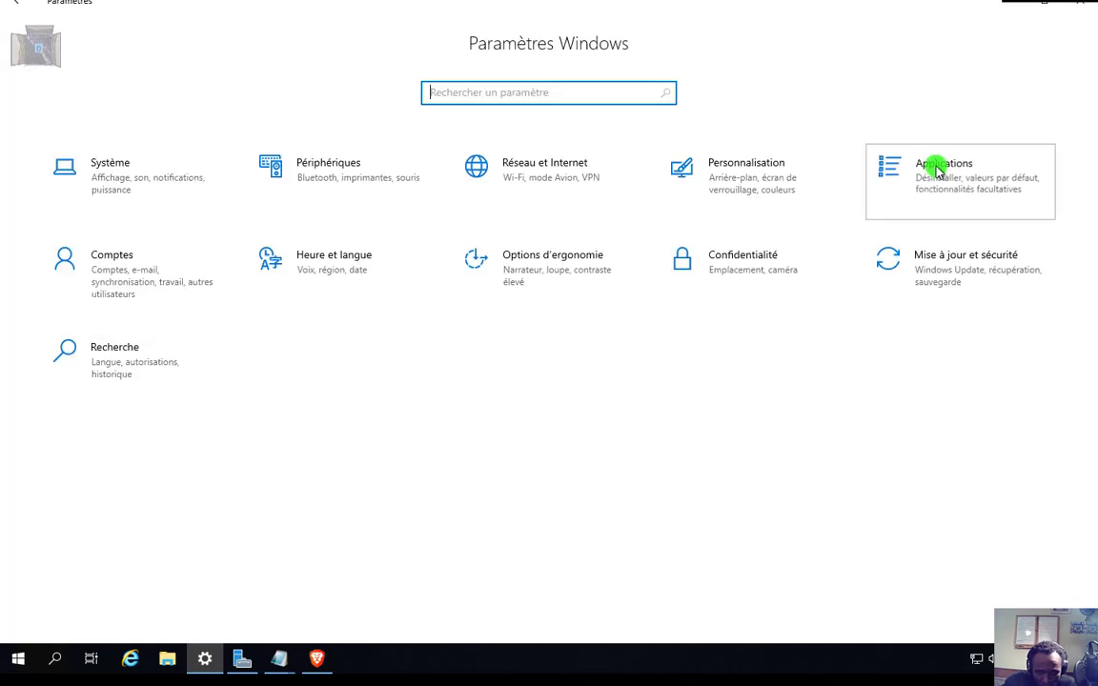
click(938, 169)
scroll(476, 372, down, 2)
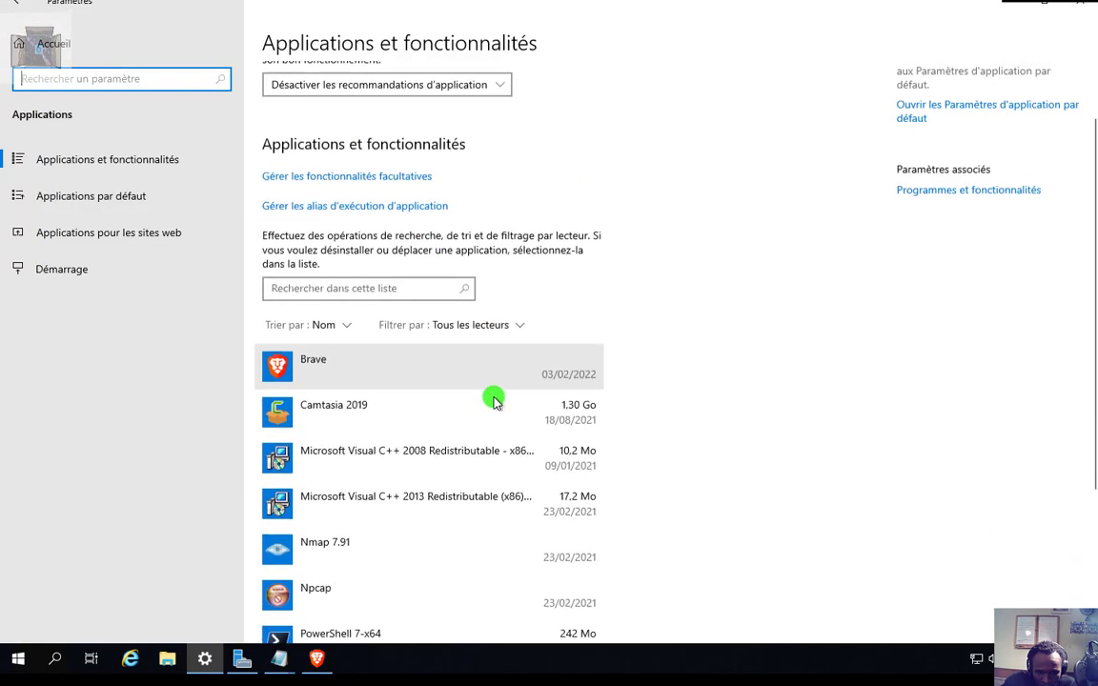
scroll(466, 414, down, 3)
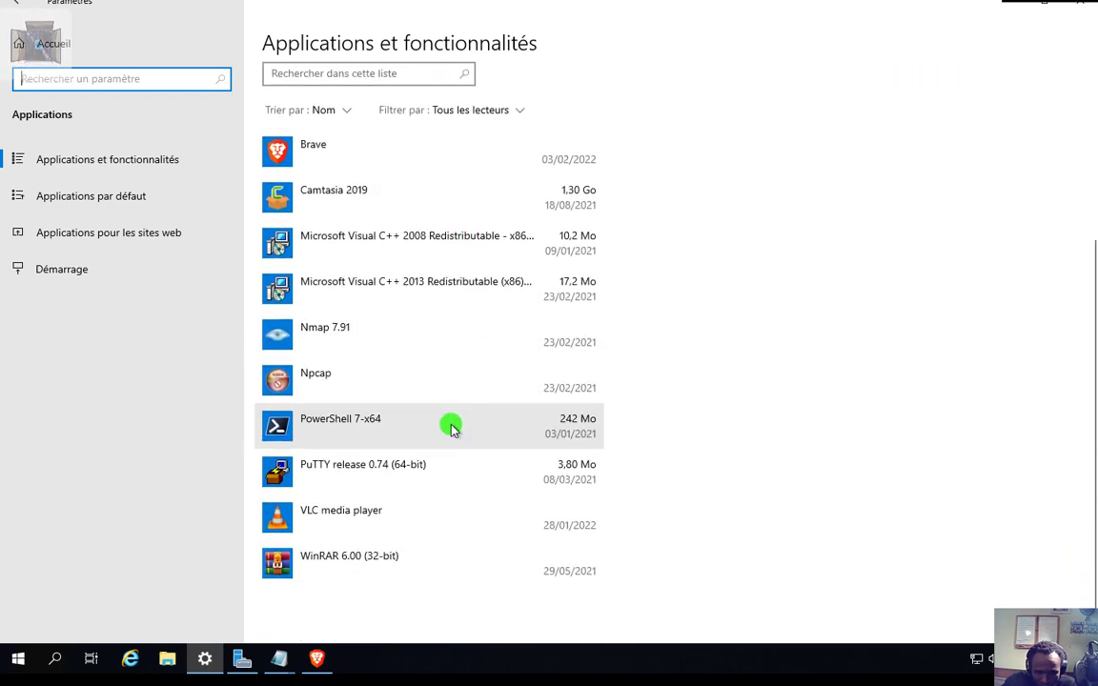
Try to uninstall PuTTY release 0.74 (64-bit) from the server and dismiss the resulting dialog
click(369, 470)
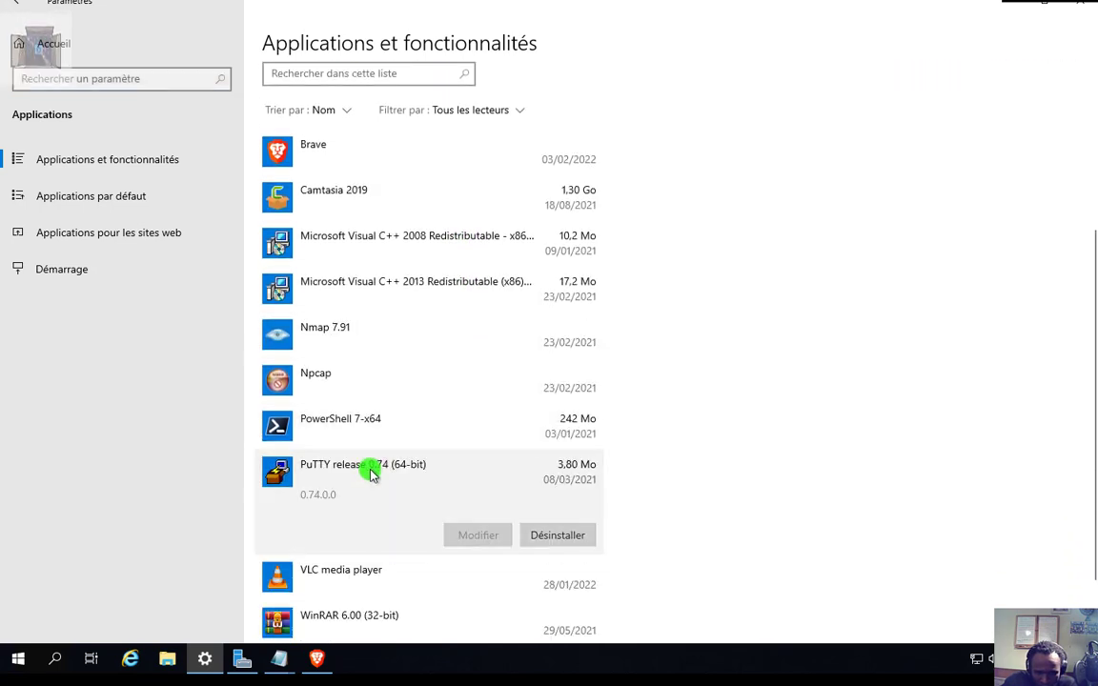
click(551, 534)
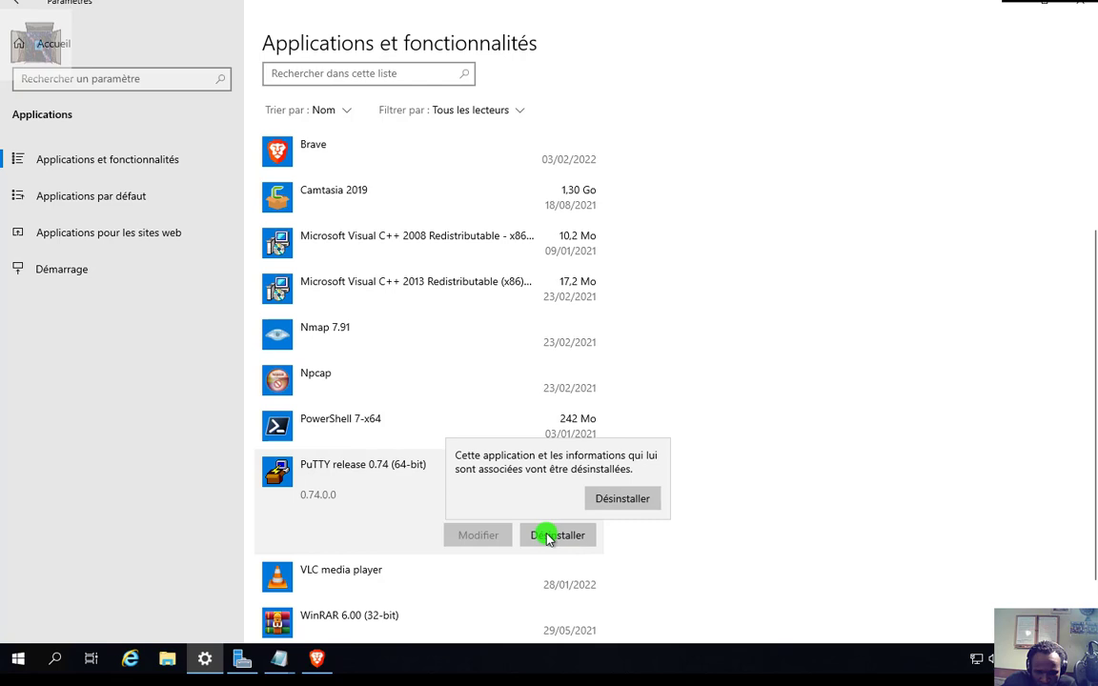
click(588, 508)
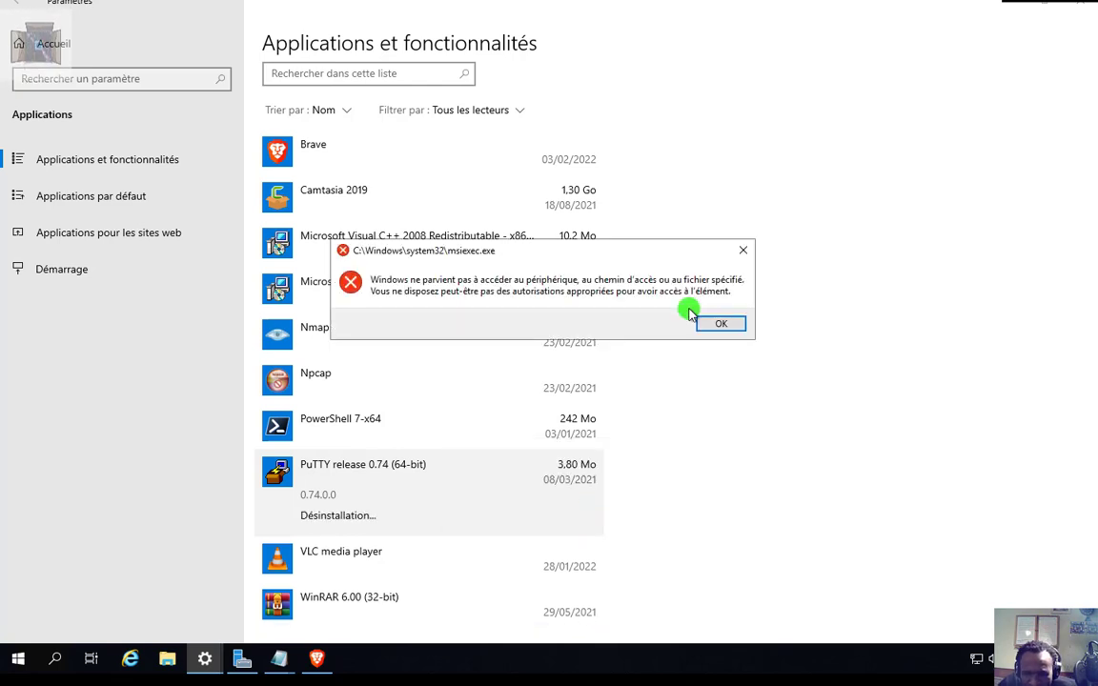
click(705, 324)
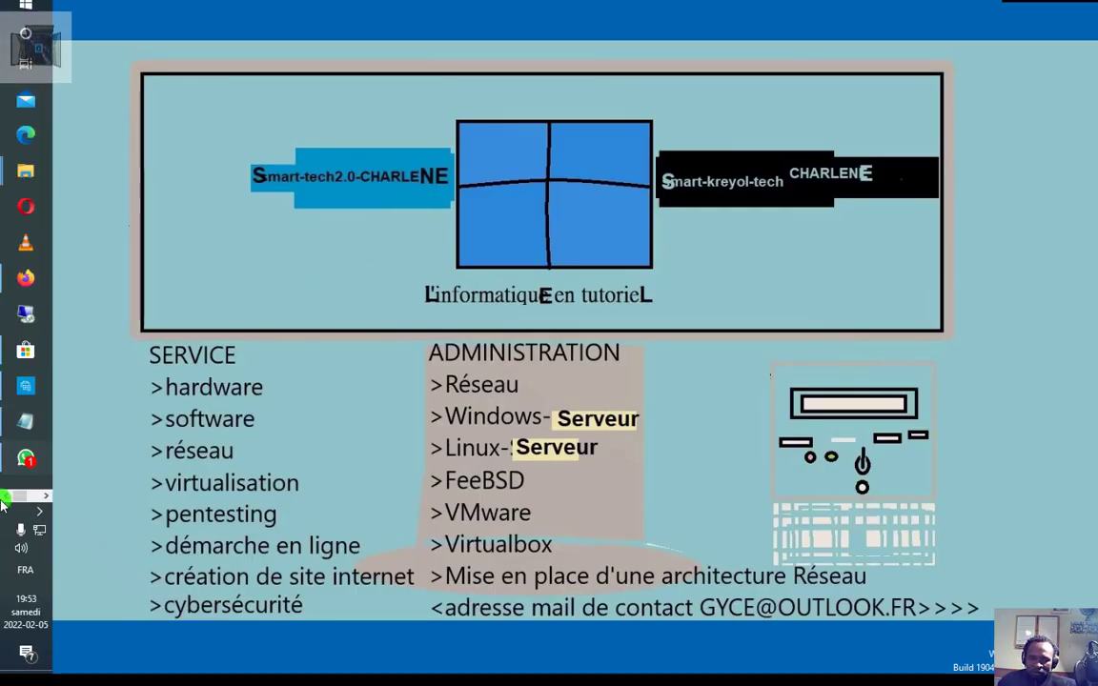
Start a new Remote Desktop connection from the local computer to the saved server address
drag(43, 496, 28, 322)
click(28, 320)
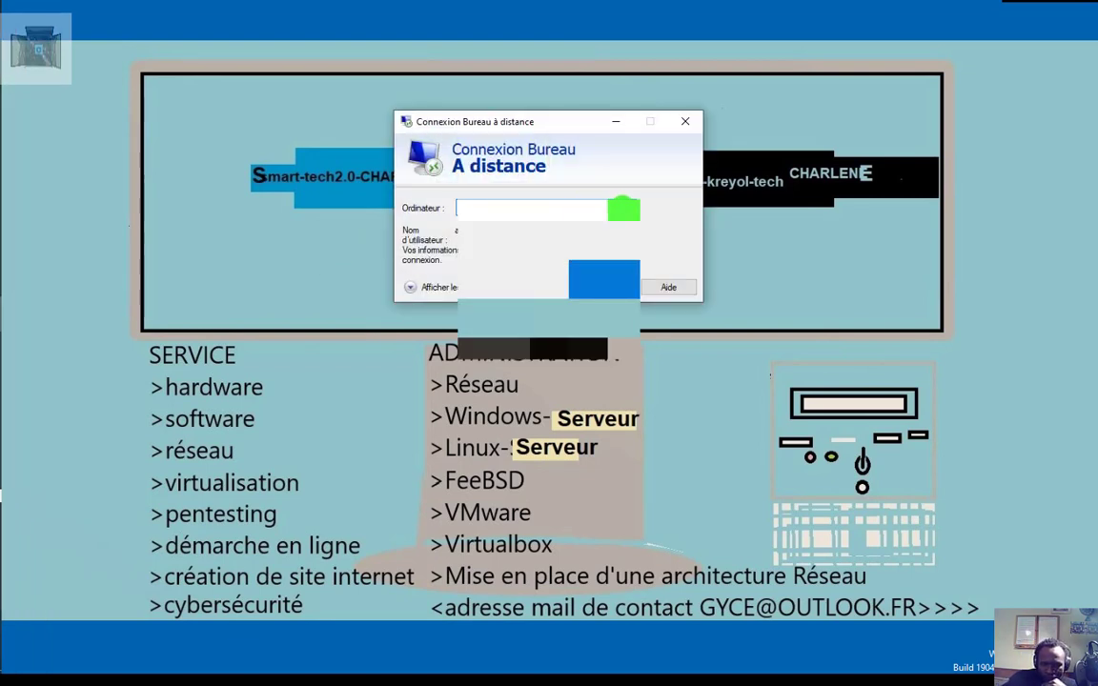
click(624, 208)
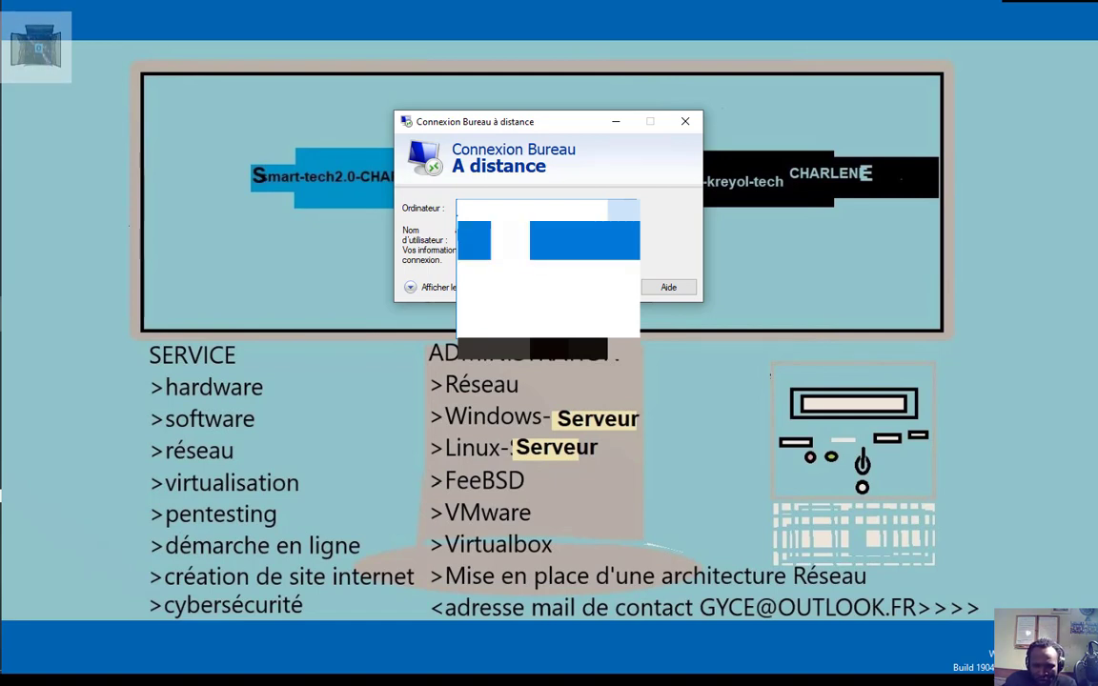
click(548, 240)
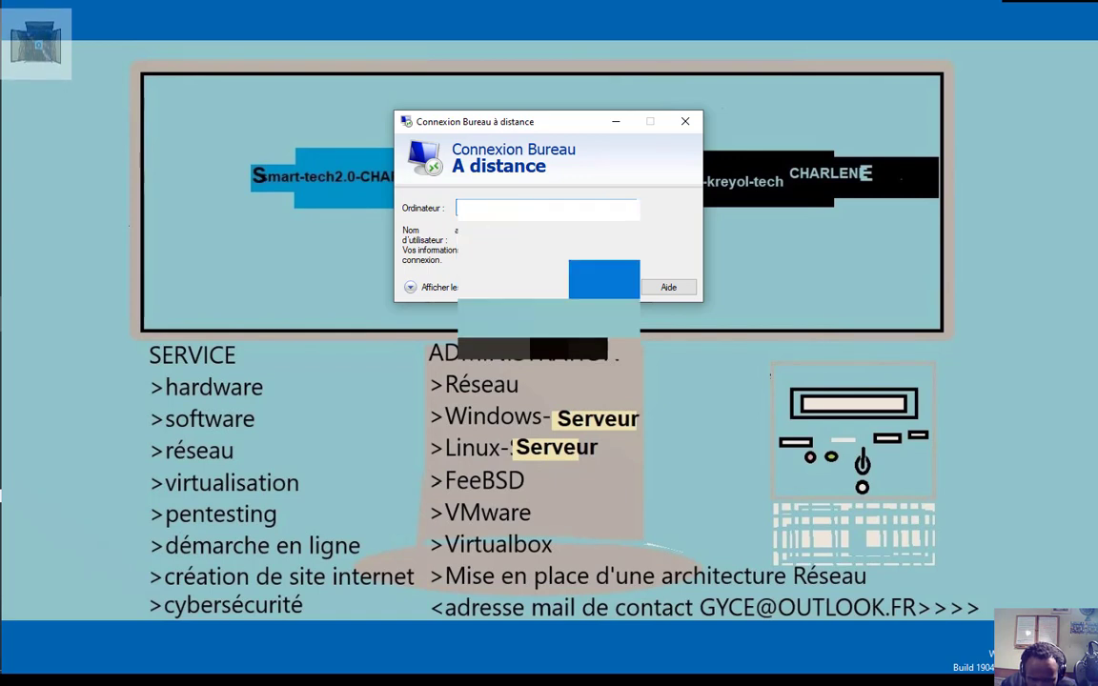
click(596, 287)
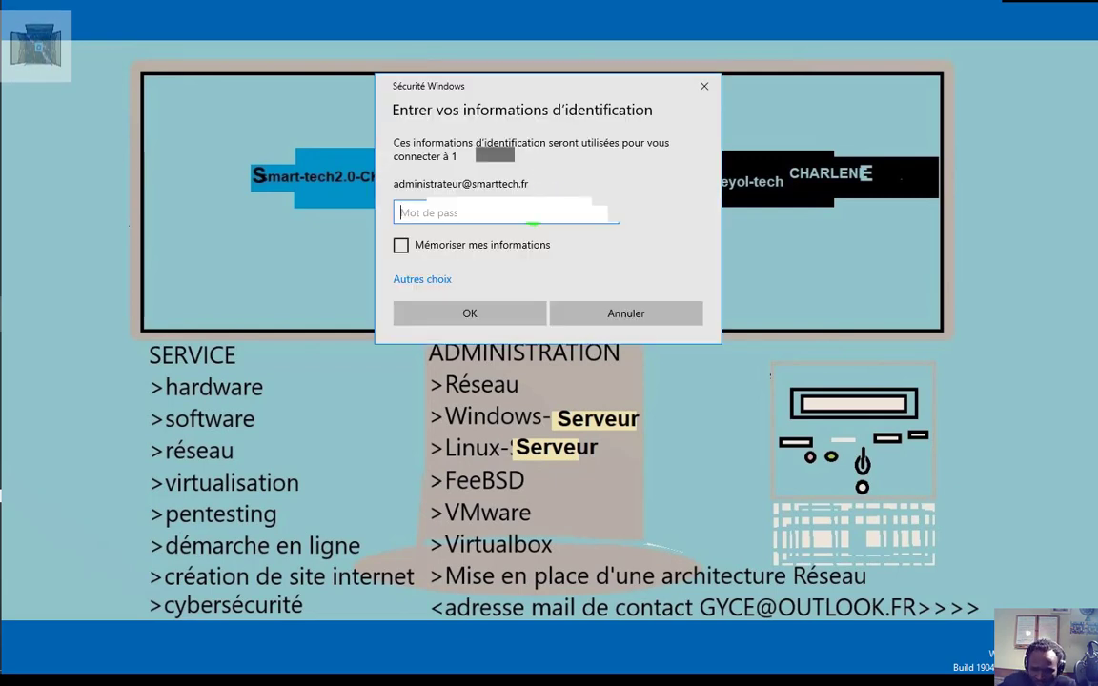
Sign in to the remote server with another account, using the user name administrateur and entering the account password
click(404, 281)
click(450, 356)
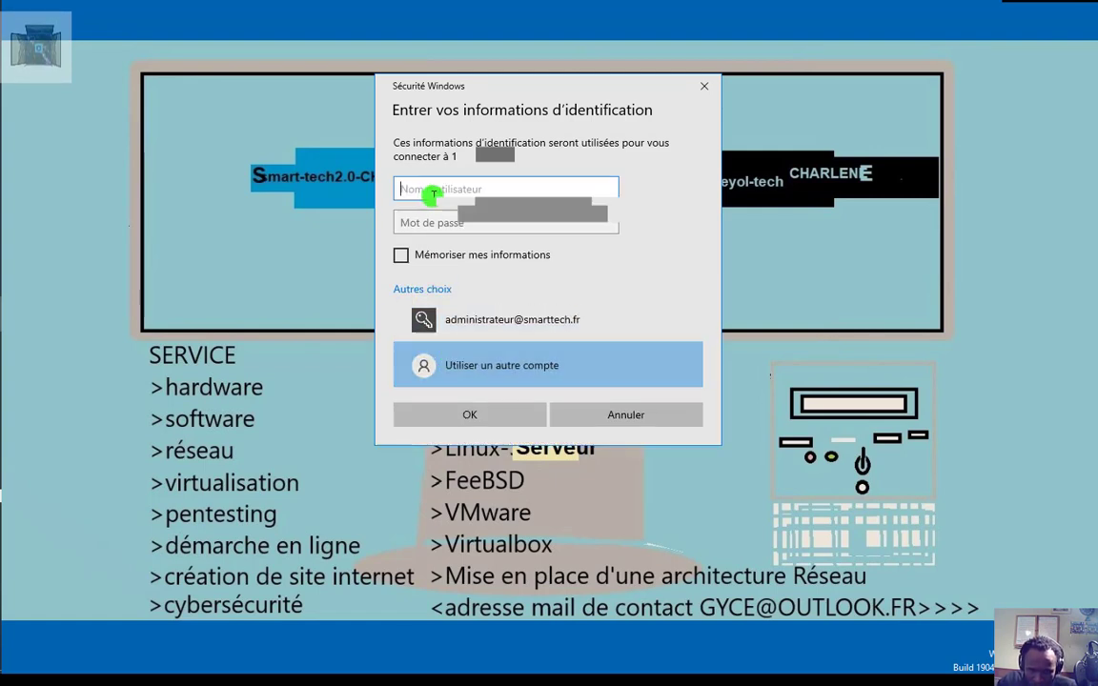
text(administrateur)
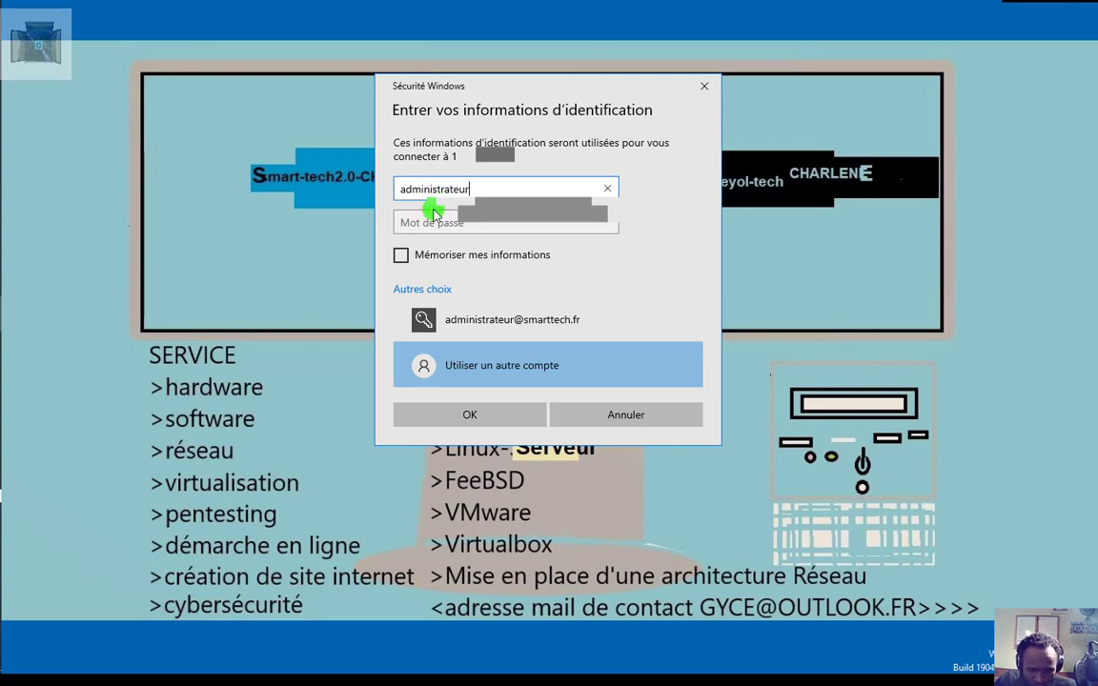
click(429, 229)
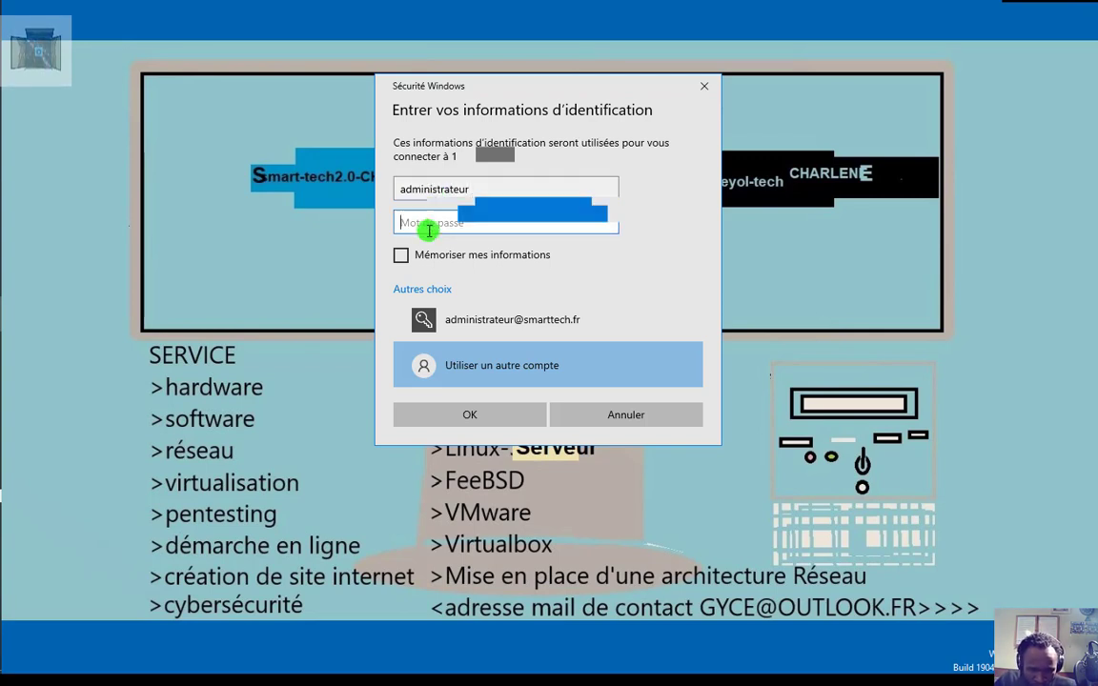
text(•)
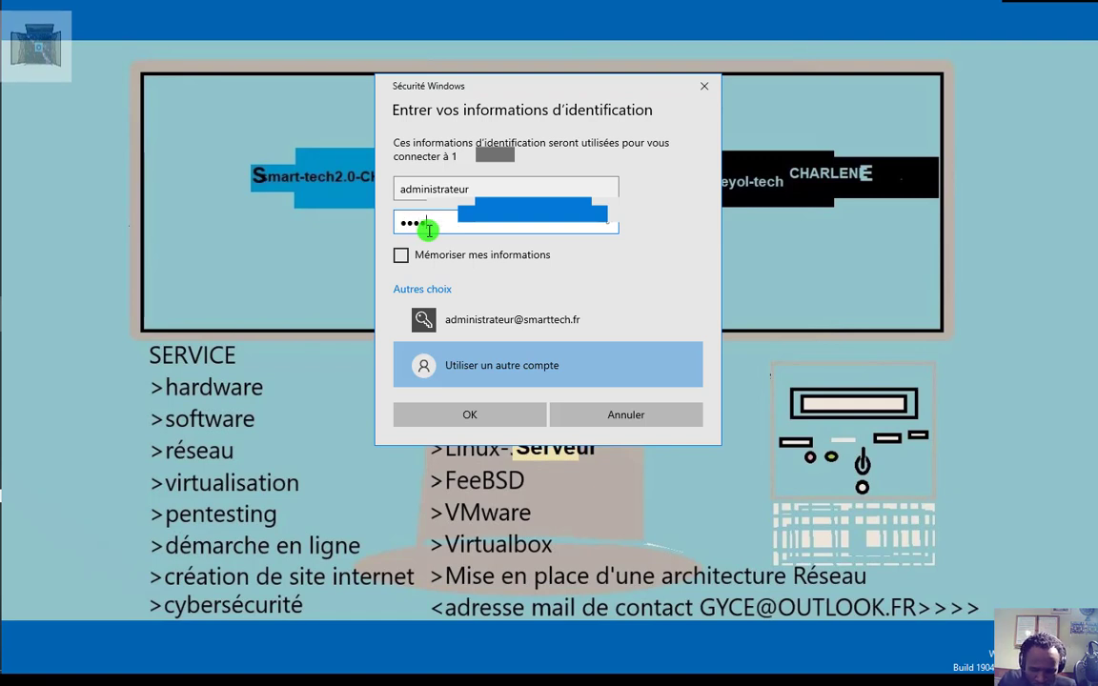
text(••••••••)
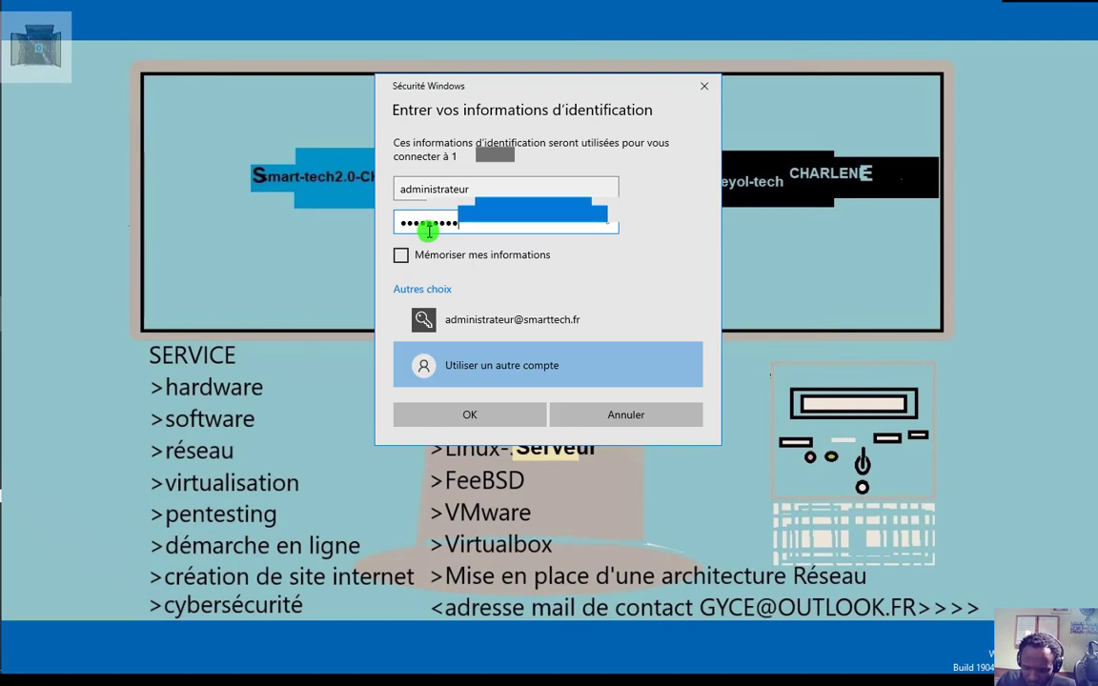
key(Caps_Lock)
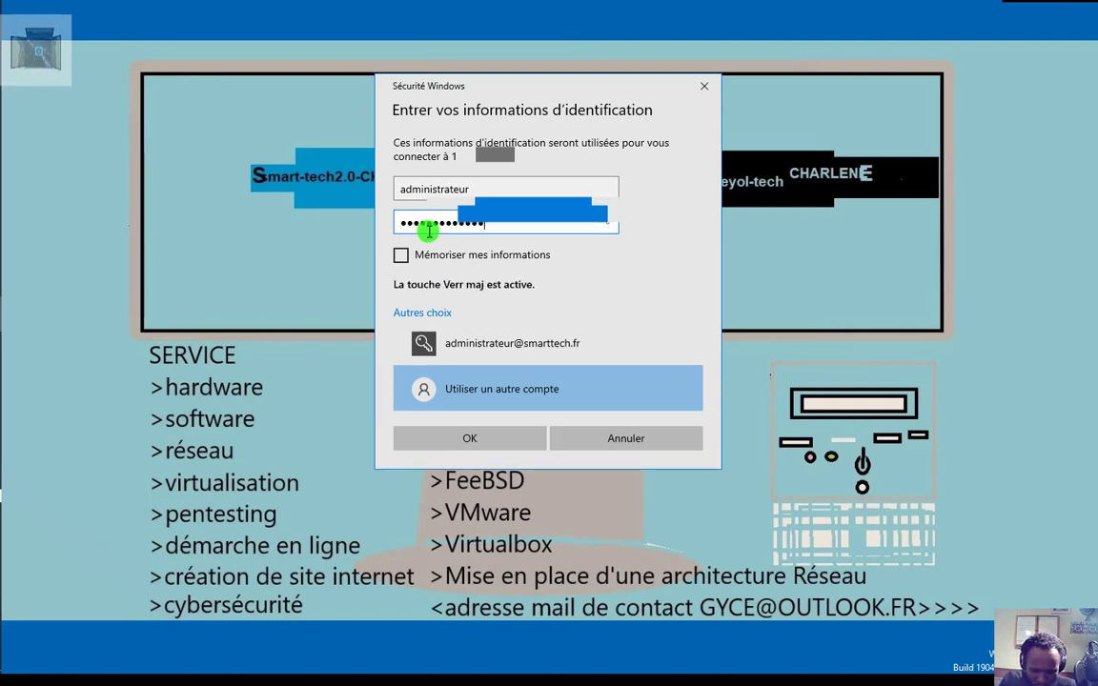
key(Caps_Lock)
key(Return)
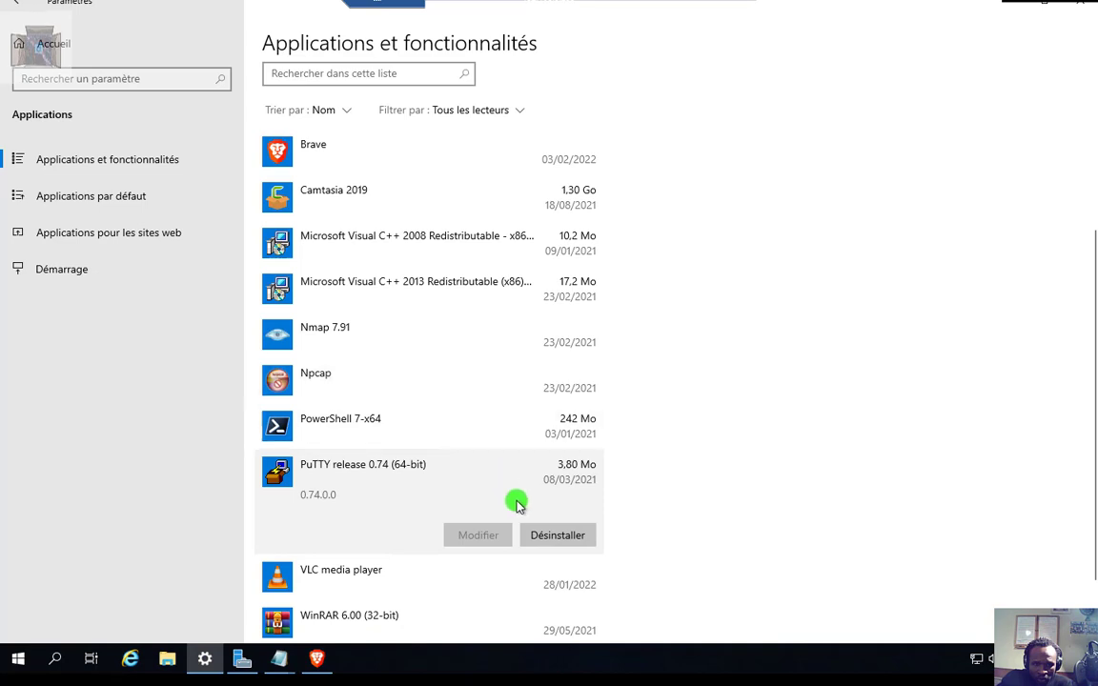
Retry uninstalling PuTTY release 0.74 (64-bit) in the administrateur session and close the dialog that follows
click(550, 534)
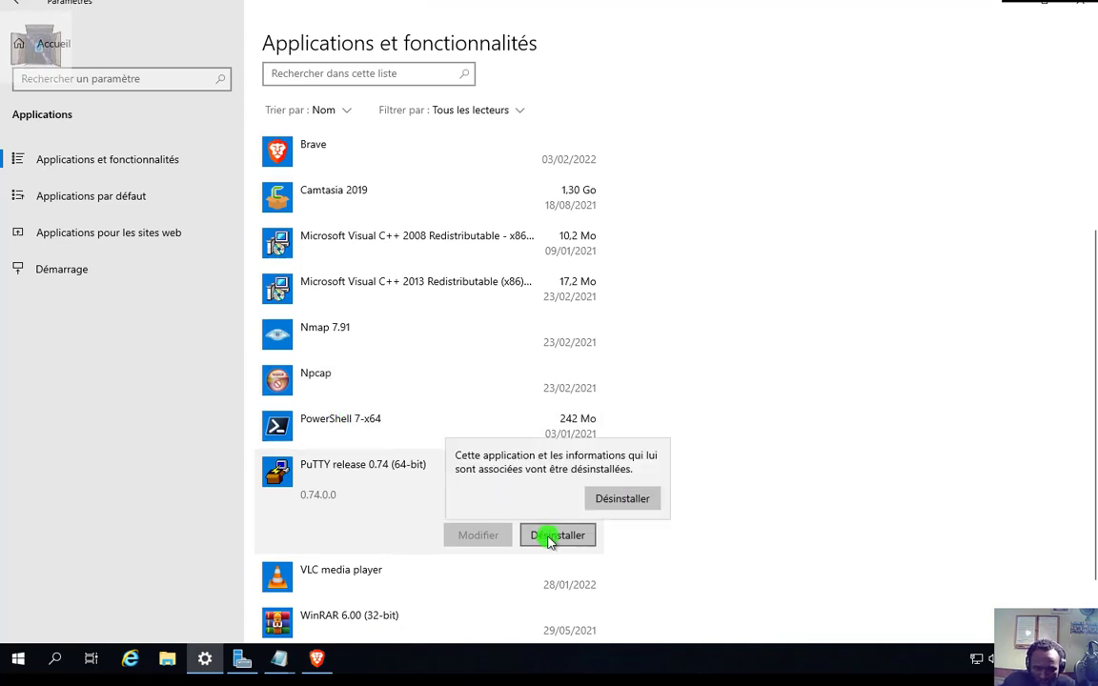
click(623, 498)
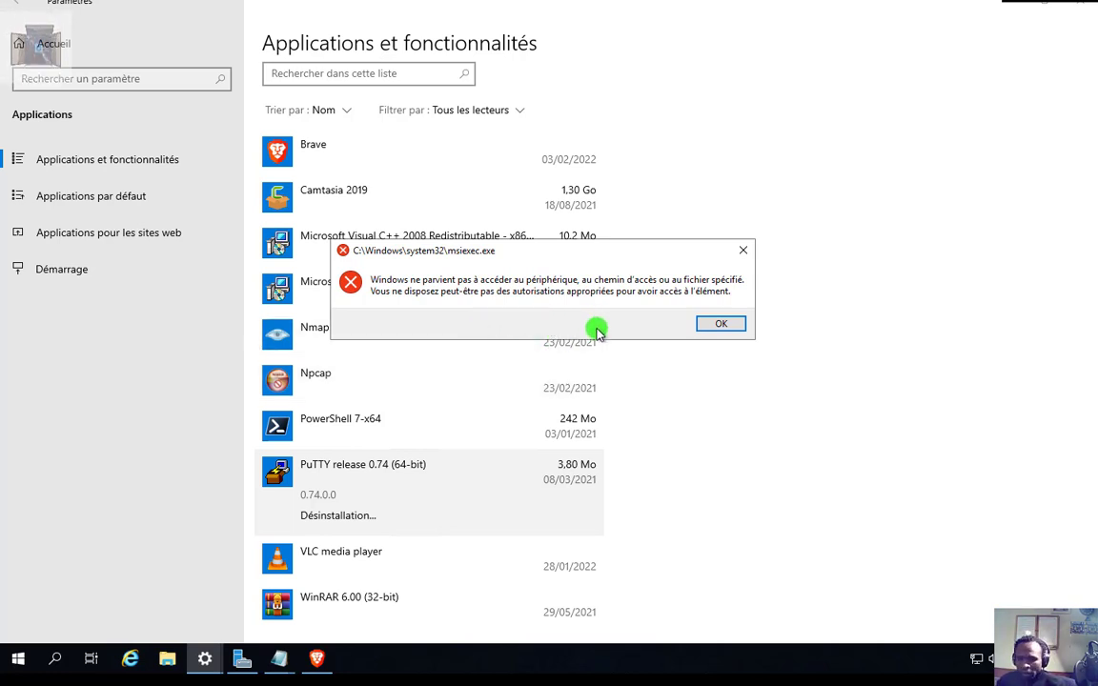
click(710, 324)
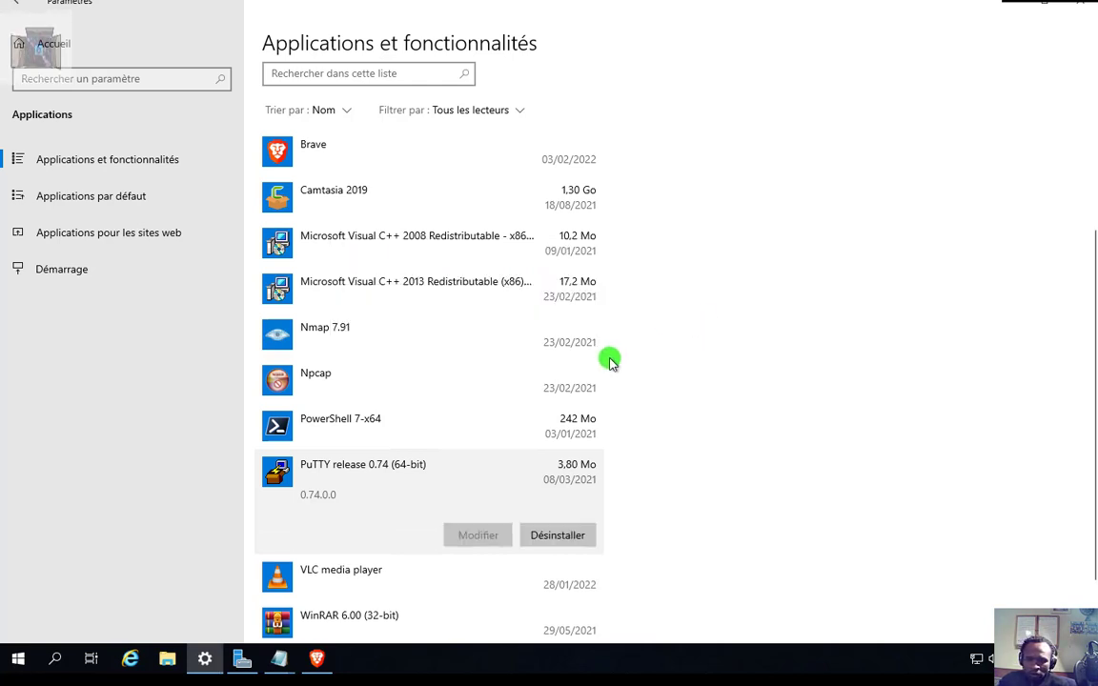
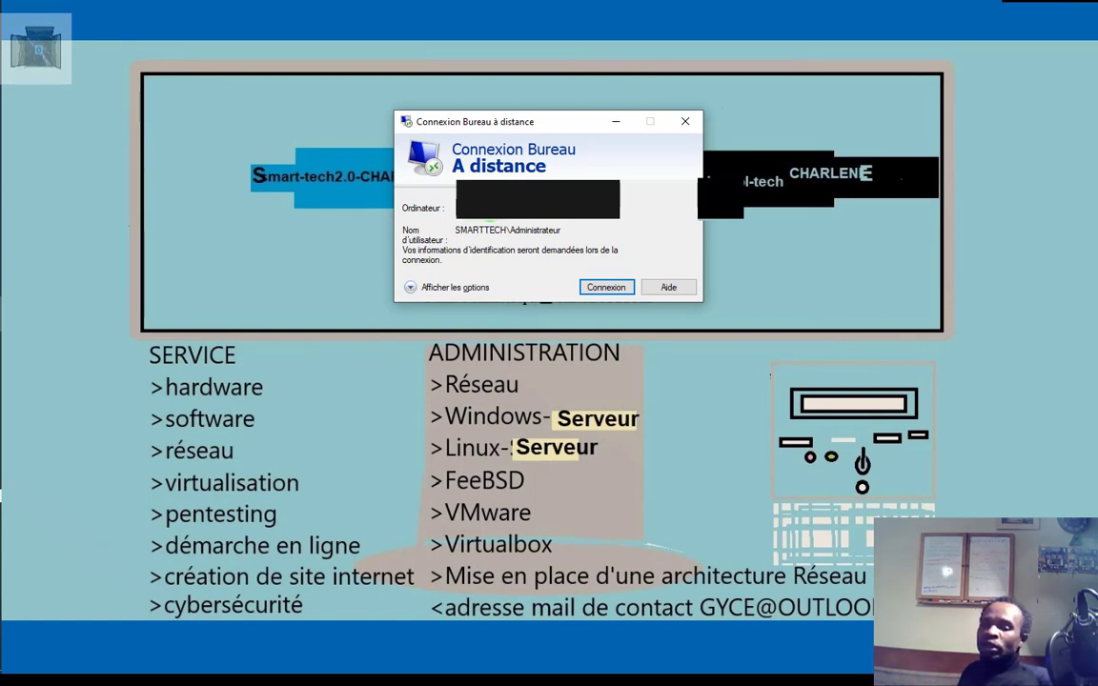
Connect to the saved server address through Remote Desktop as SMARTTECH\Administrateur, entering the account password
click(489, 211)
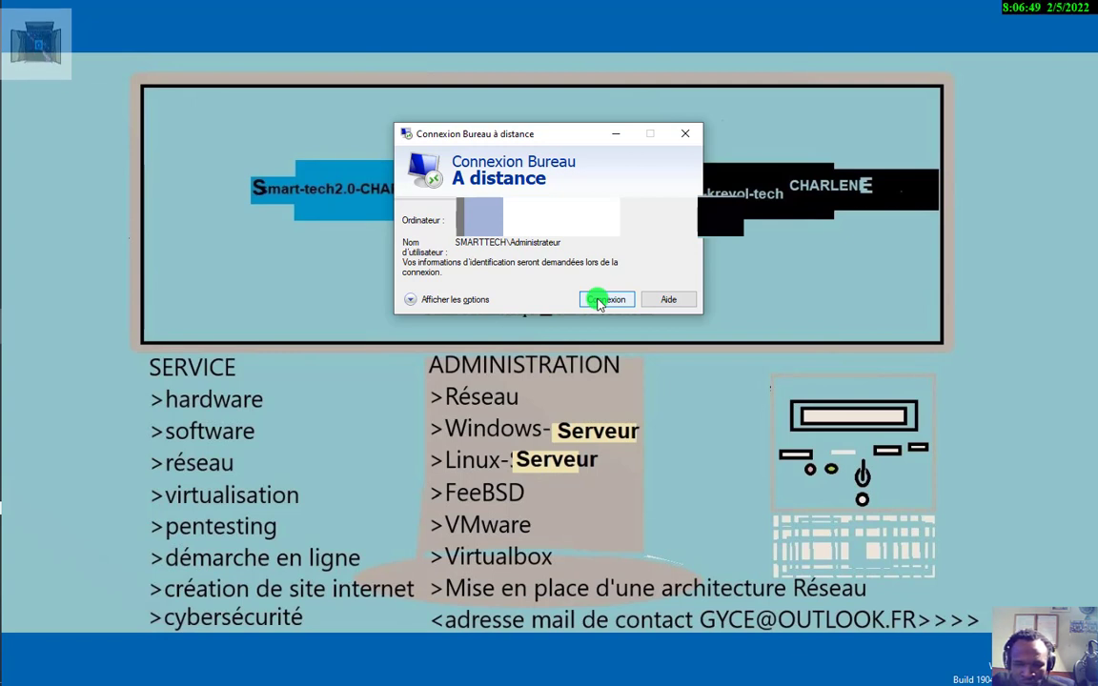
click(598, 301)
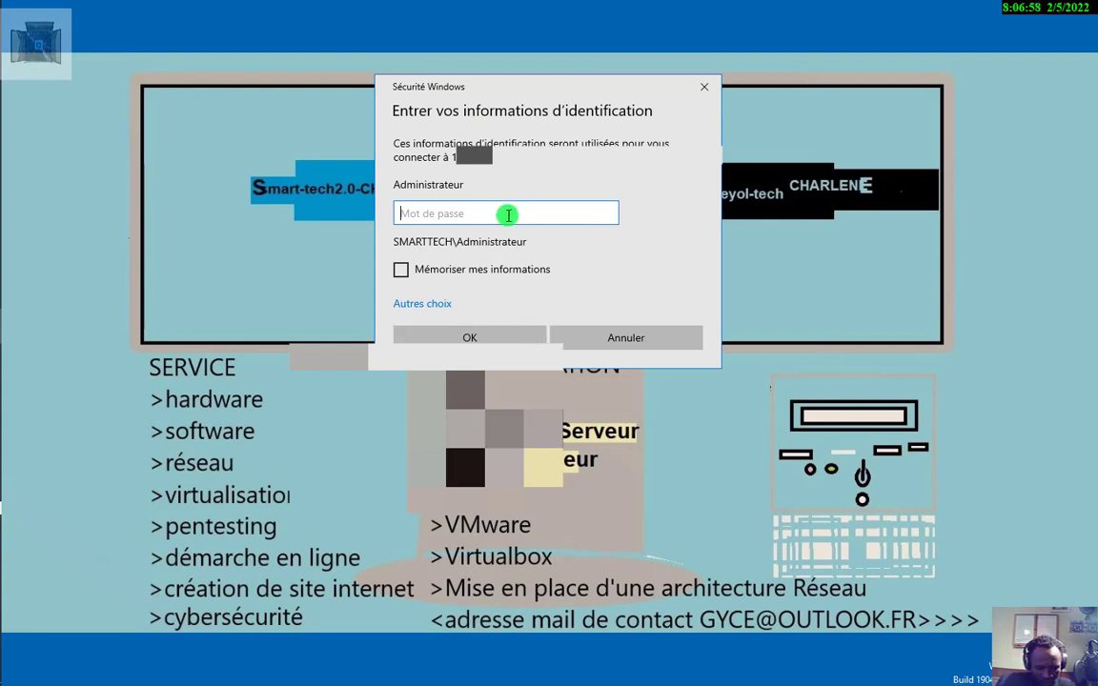
text(••••••••••)
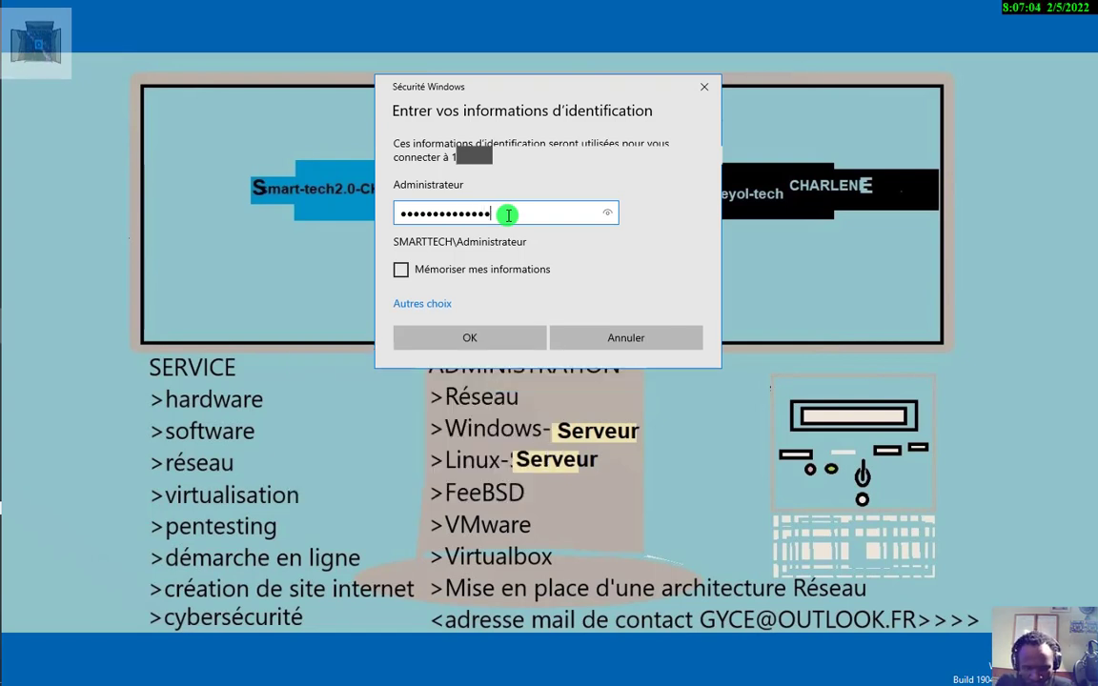
key(Return)
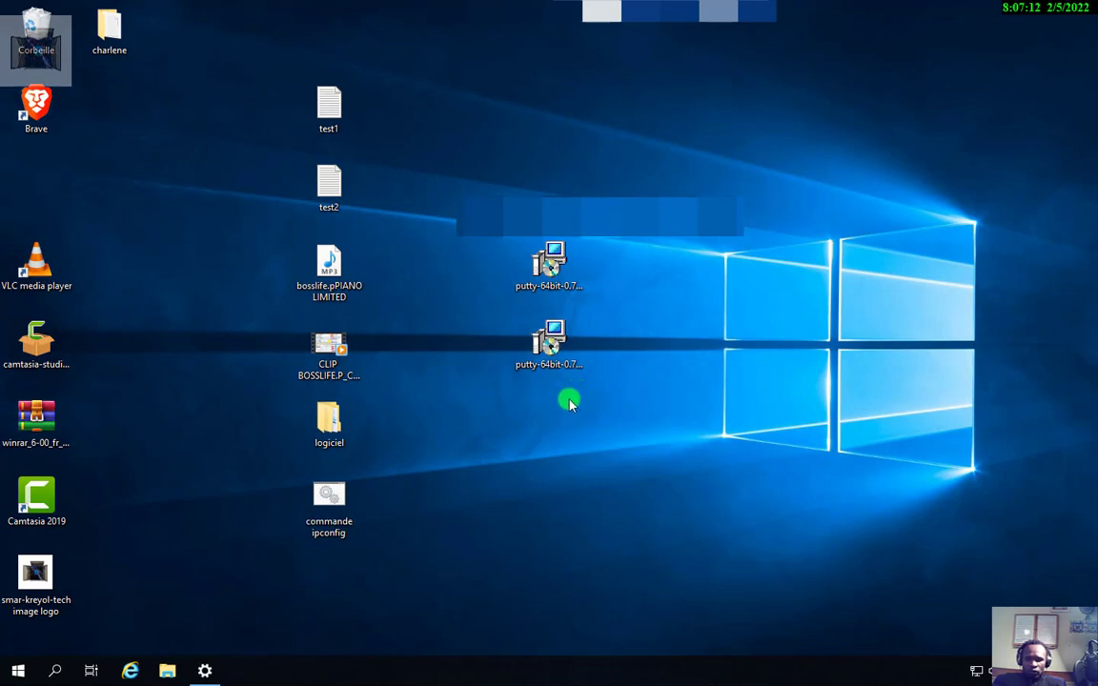
click(548, 262)
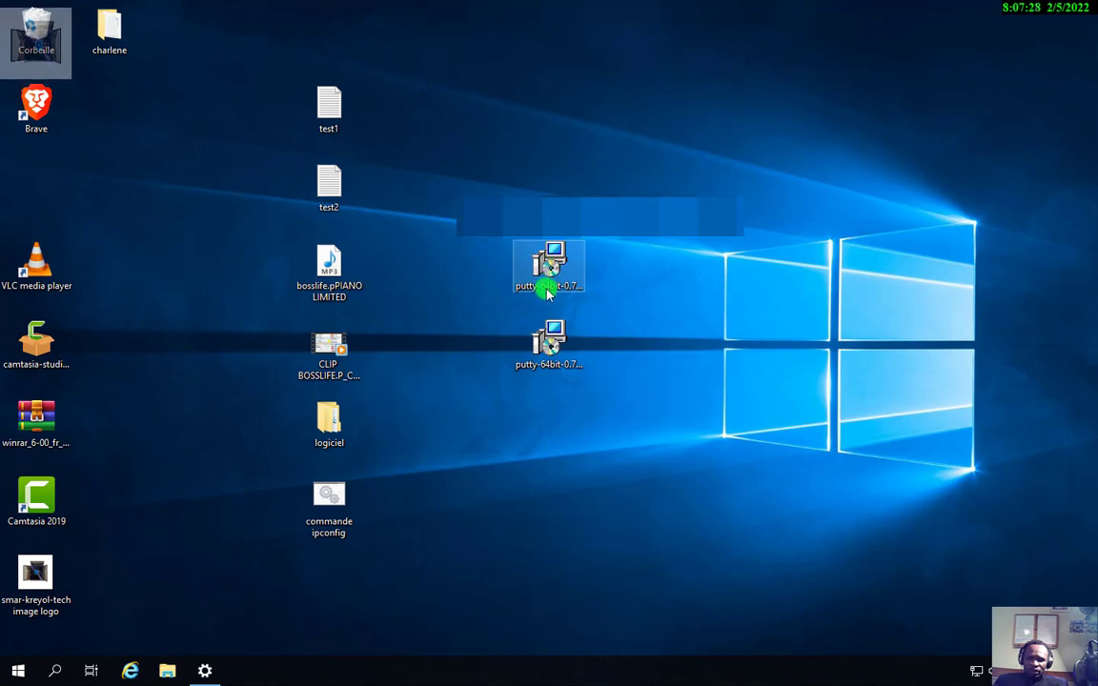
click(520, 319)
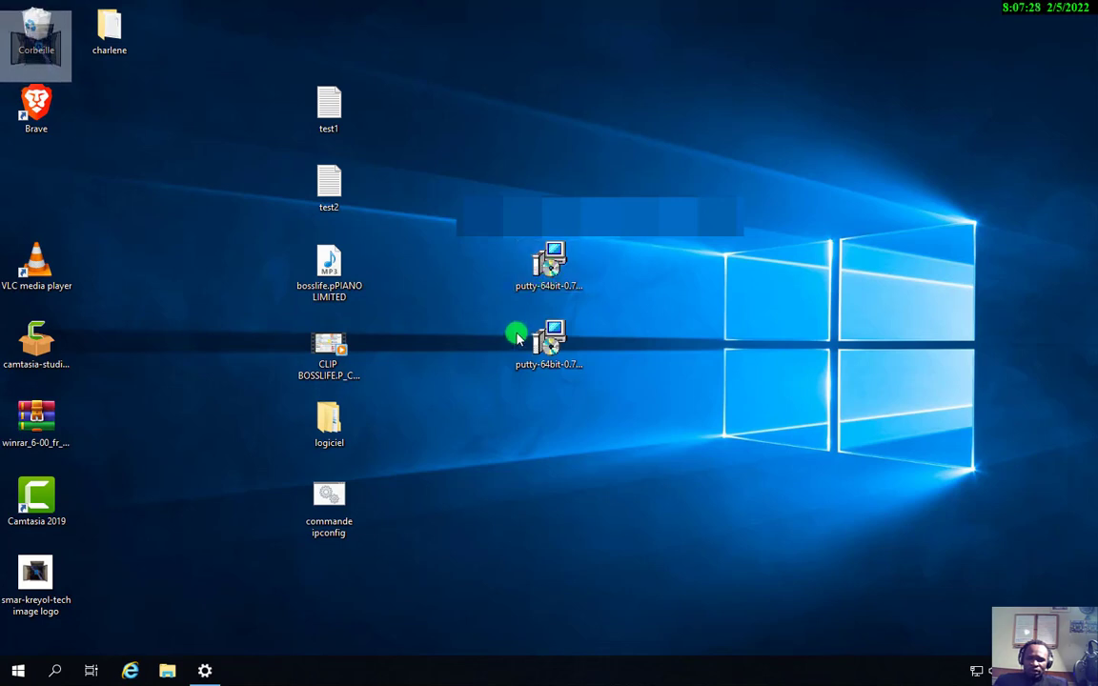
click(563, 281)
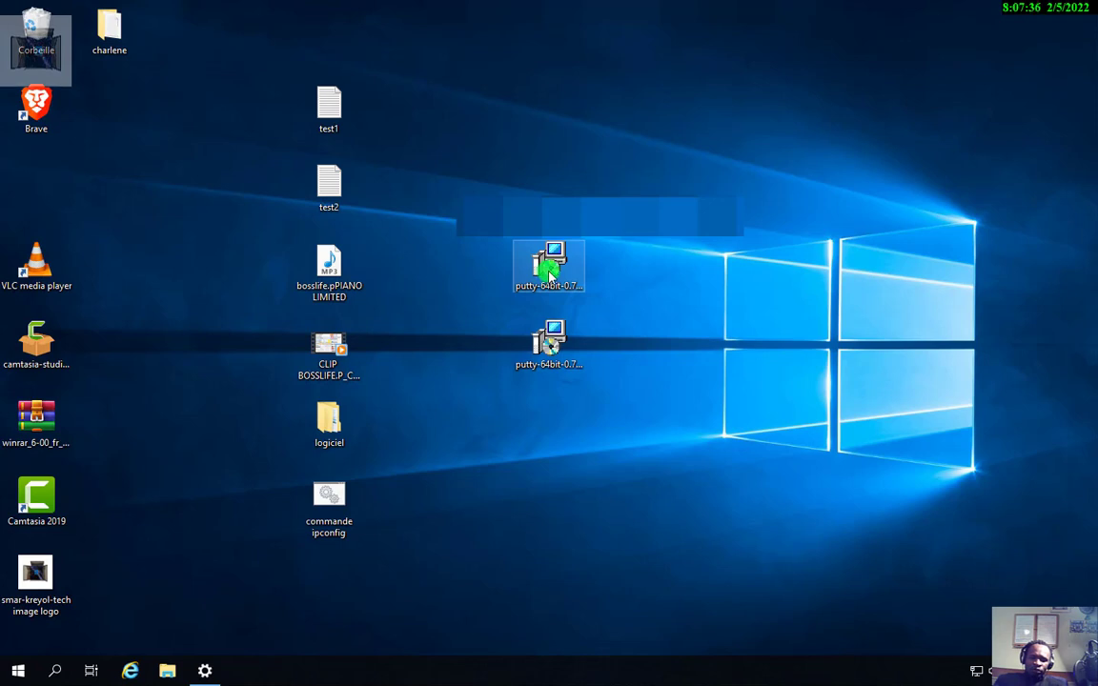
click(66, 433)
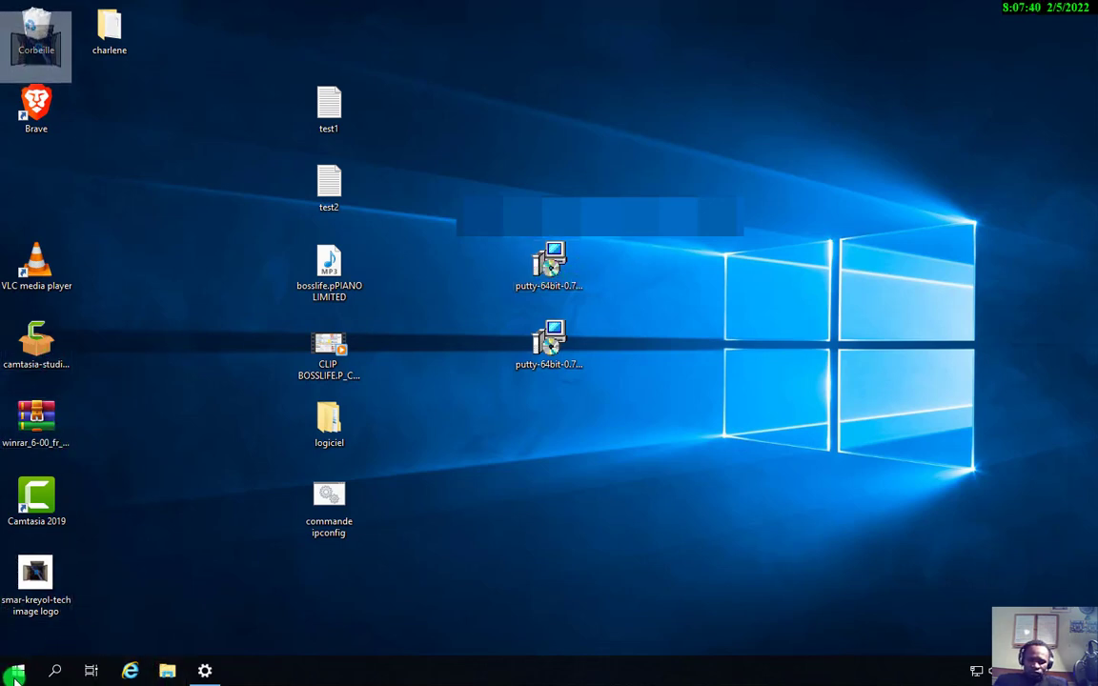
Try to uninstall PuTTY release 0.74 (64-bit) from the Settings list of installed apps and dismiss the resulting dialog
click(201, 673)
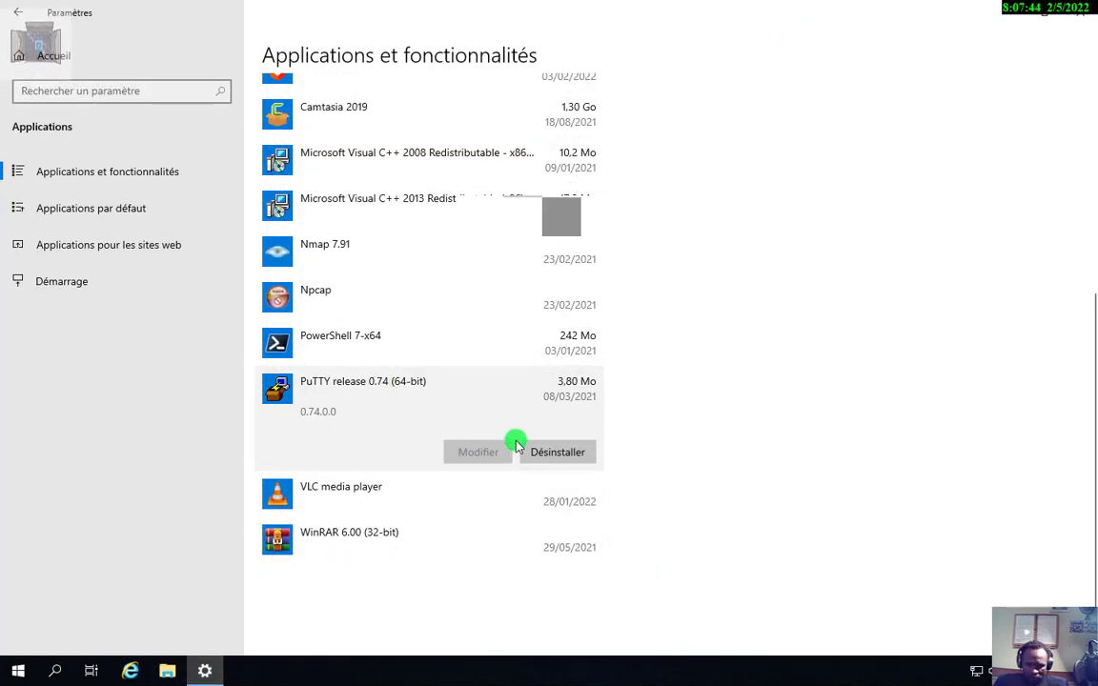
click(541, 451)
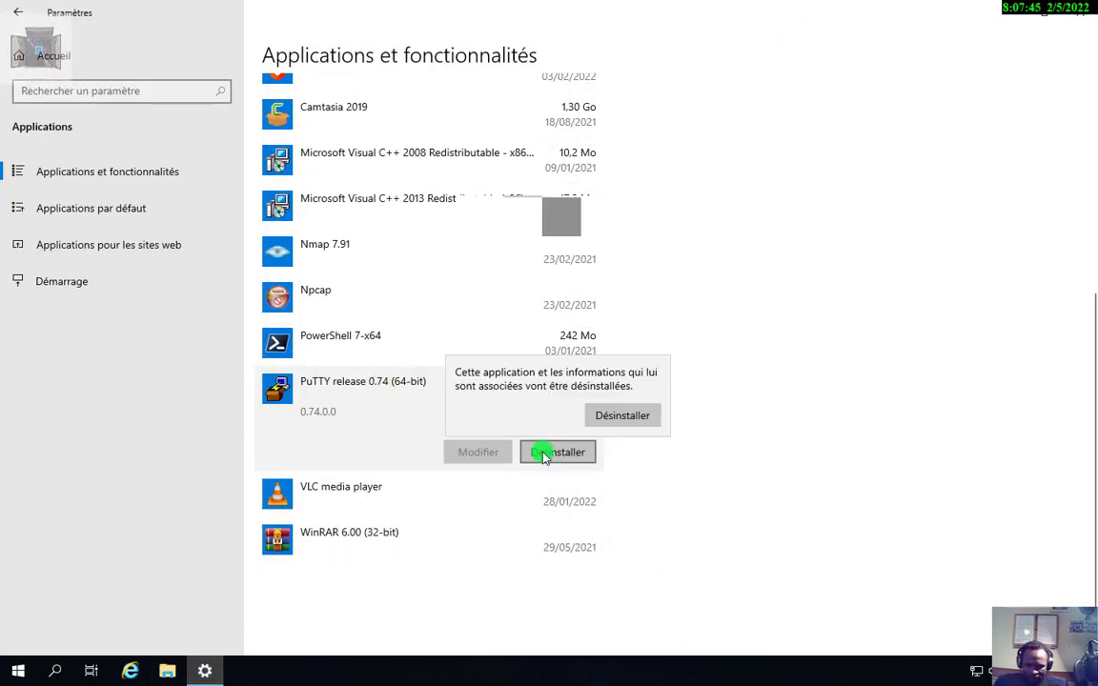
click(612, 420)
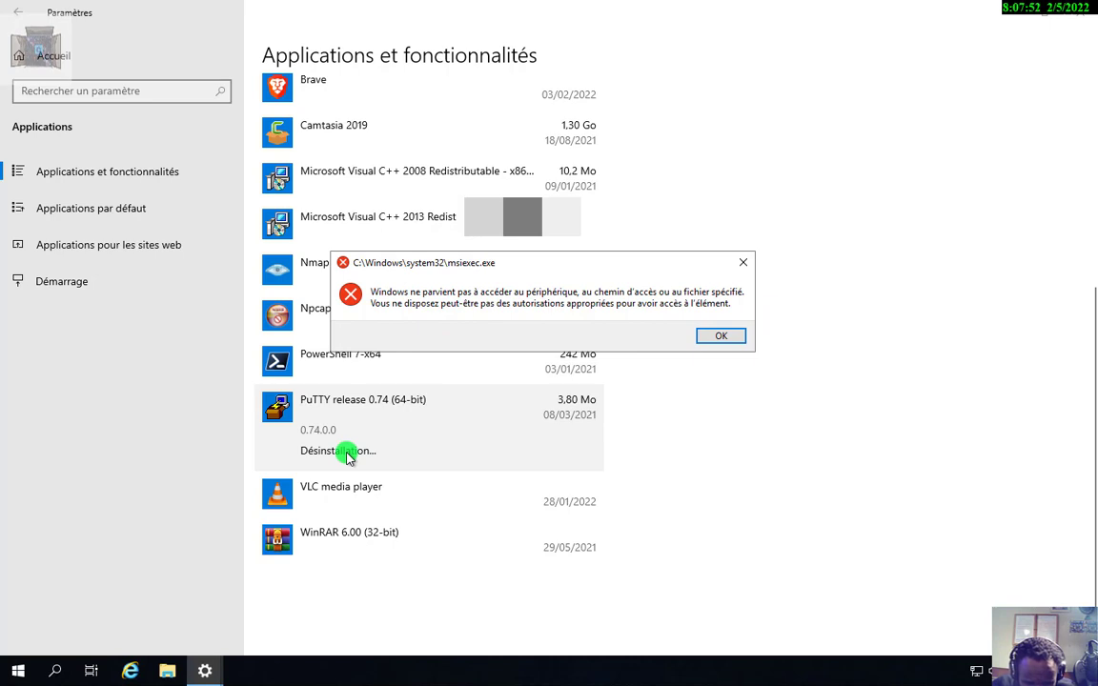
click(705, 340)
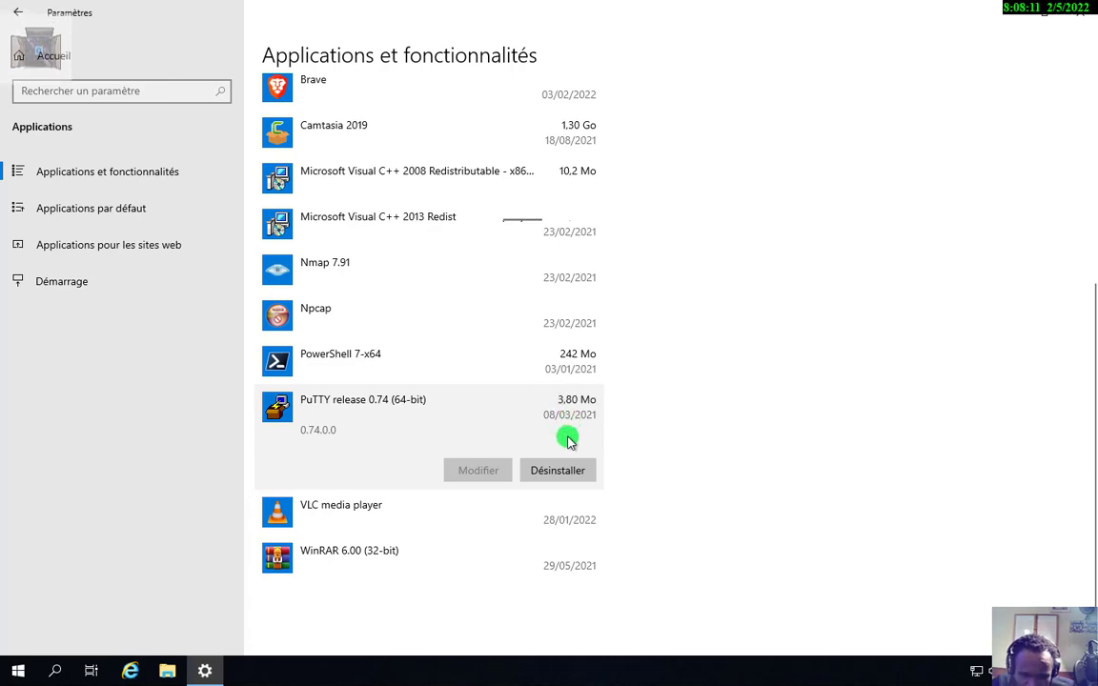
Retry the PuTTY release 0.74 (64-bit) uninstall in Settings, dismiss the dialog and minimize the window
click(554, 462)
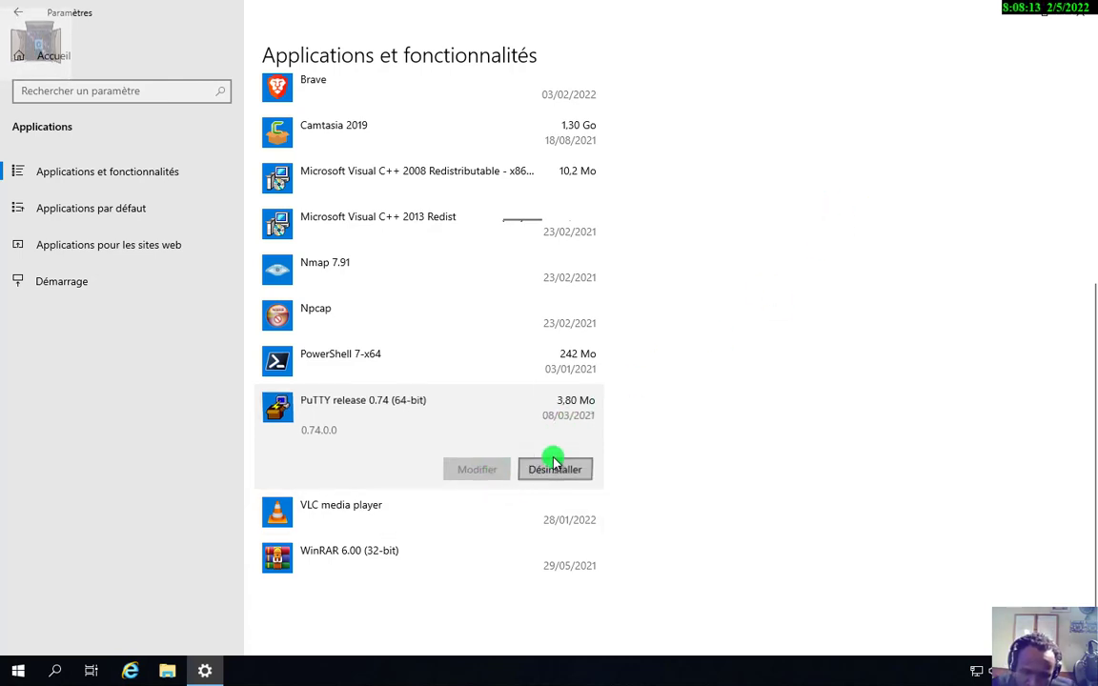
click(554, 465)
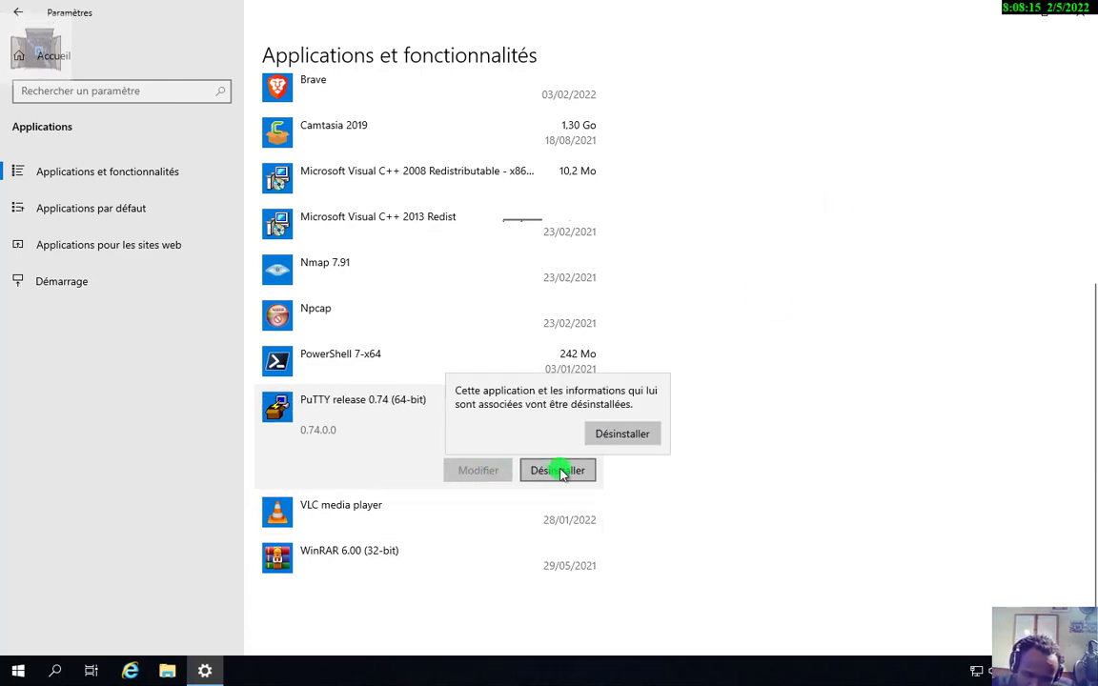
click(619, 432)
click(715, 333)
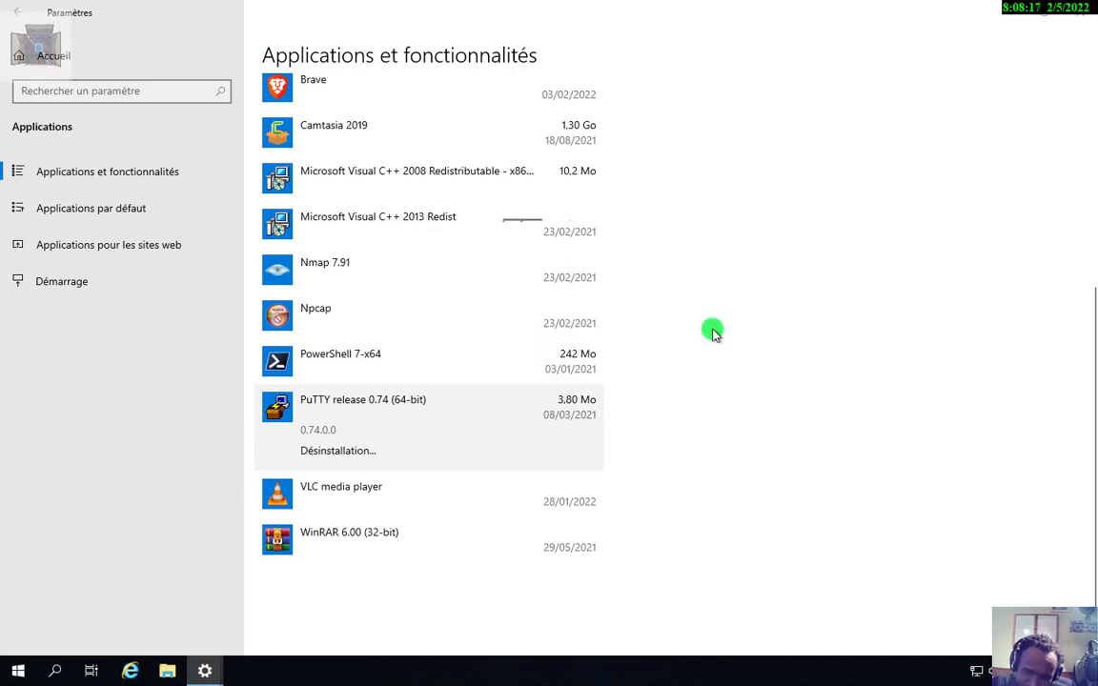
click(1012, 19)
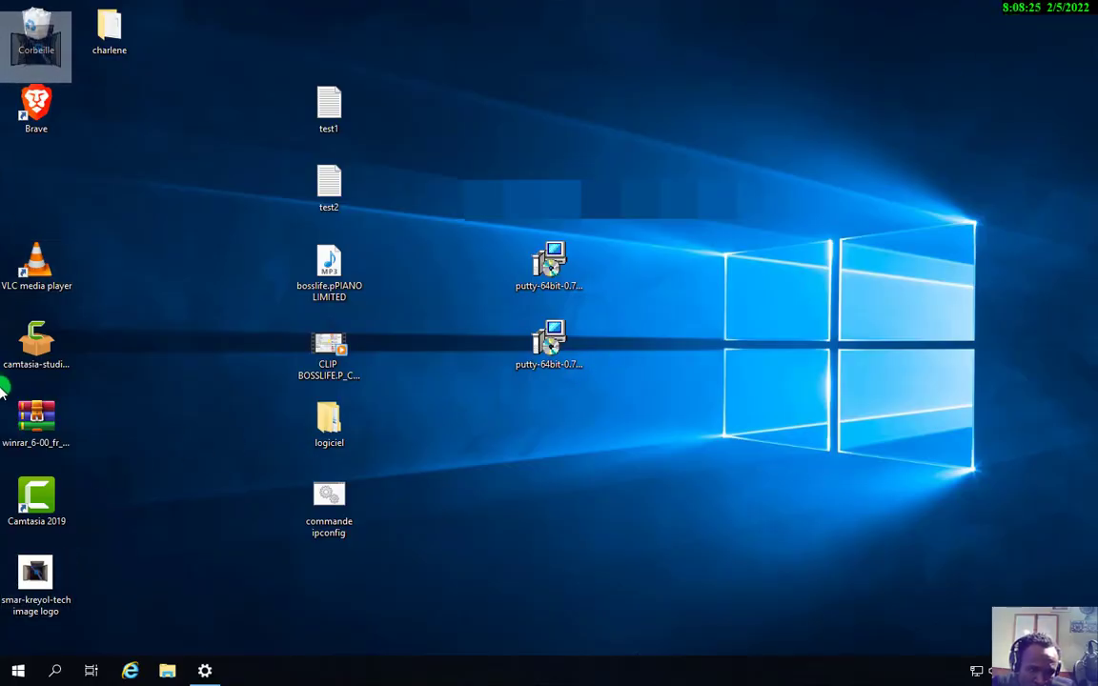
Search Windows for putty, open the file location of the PuTTY application, and close the folder window
click(55, 671)
text(putt)
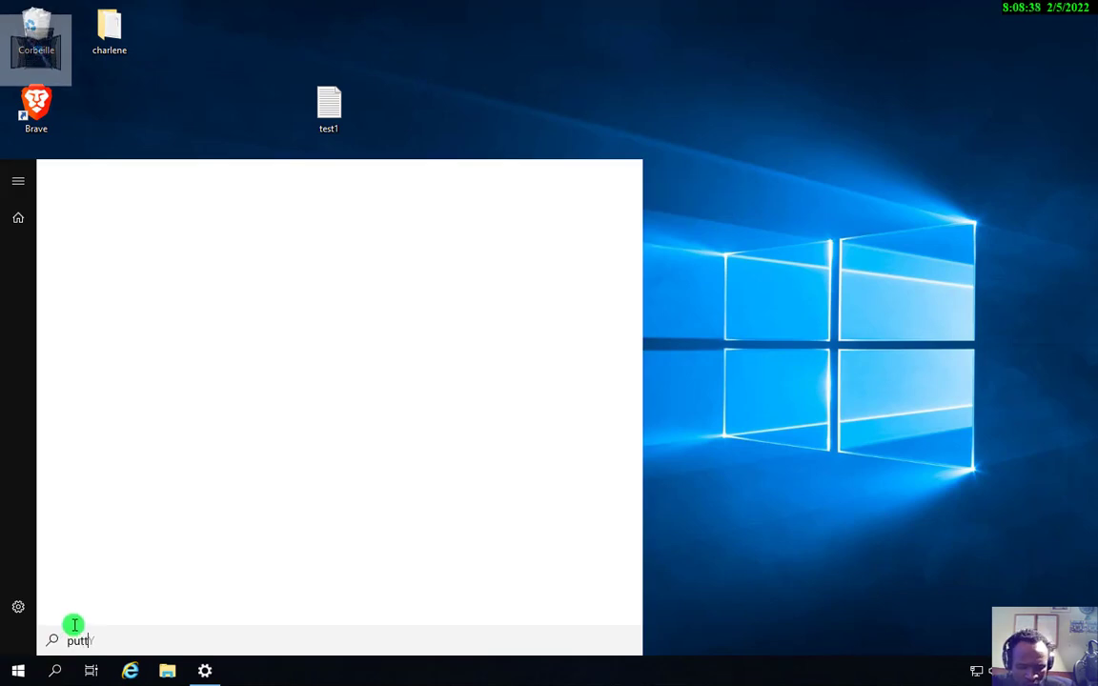
text(y)
right_click(100, 245)
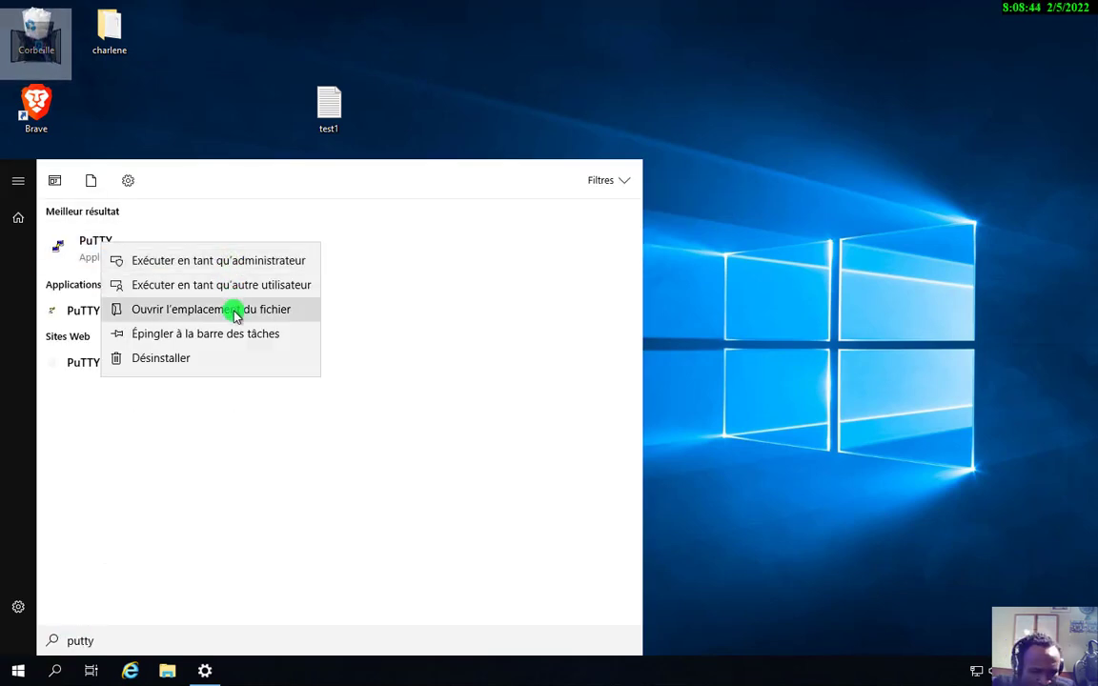
click(230, 310)
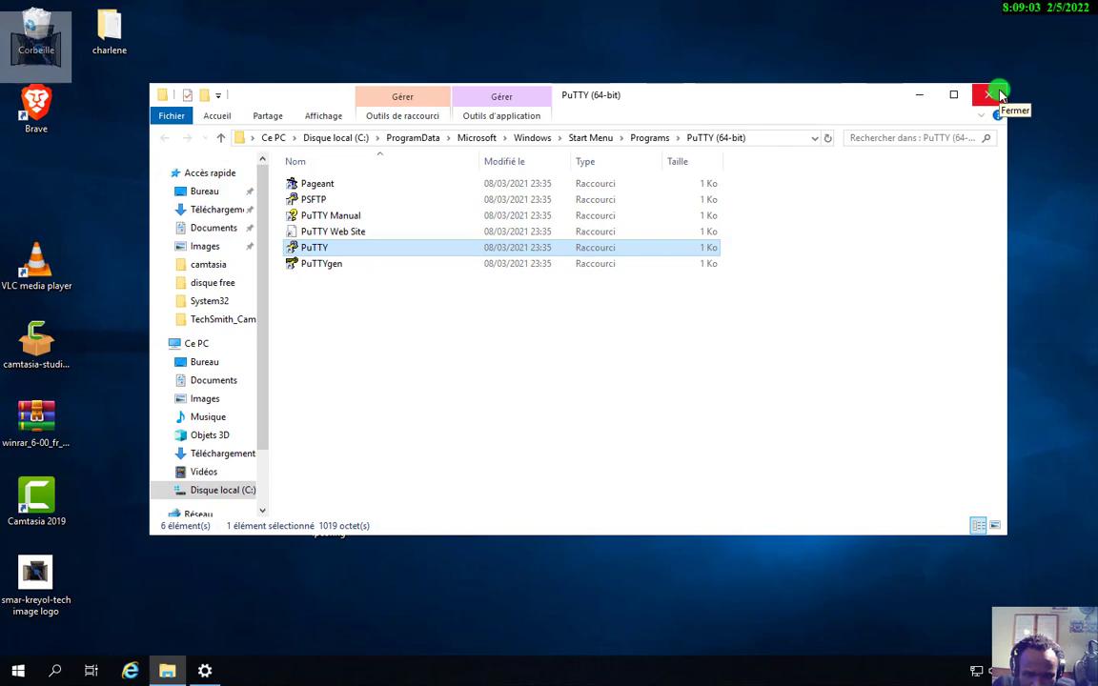
click(991, 94)
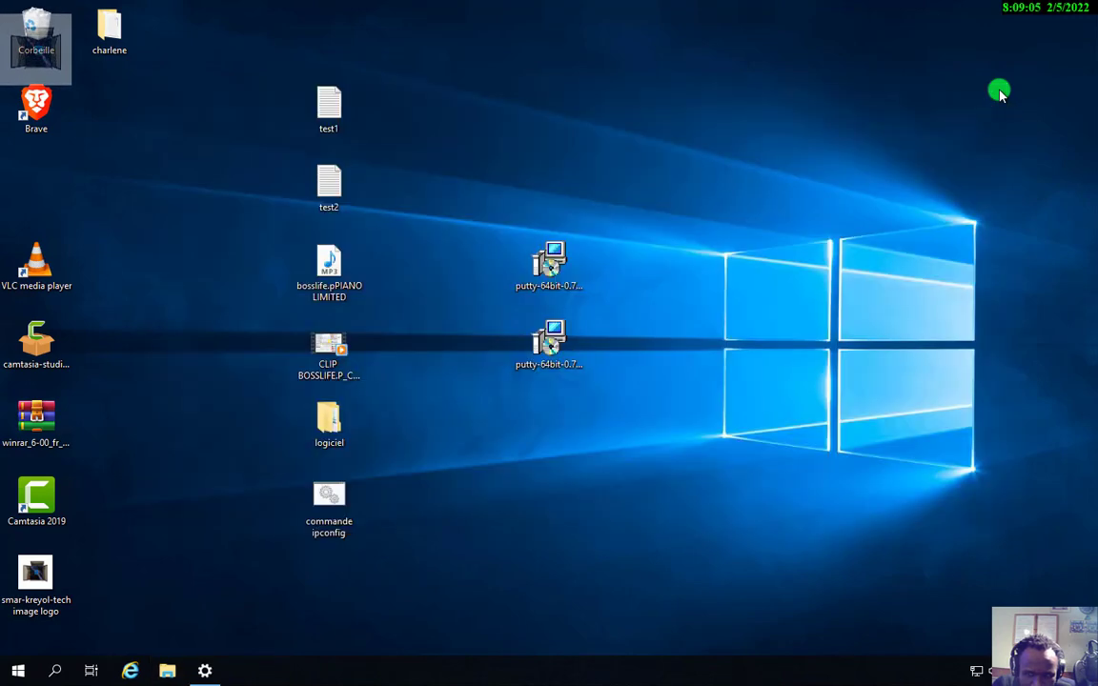
Find PuTTY through Windows search and uninstall PuTTY release 0.74 (64-bit) from Programmes et fonctionnalités
click(49, 673)
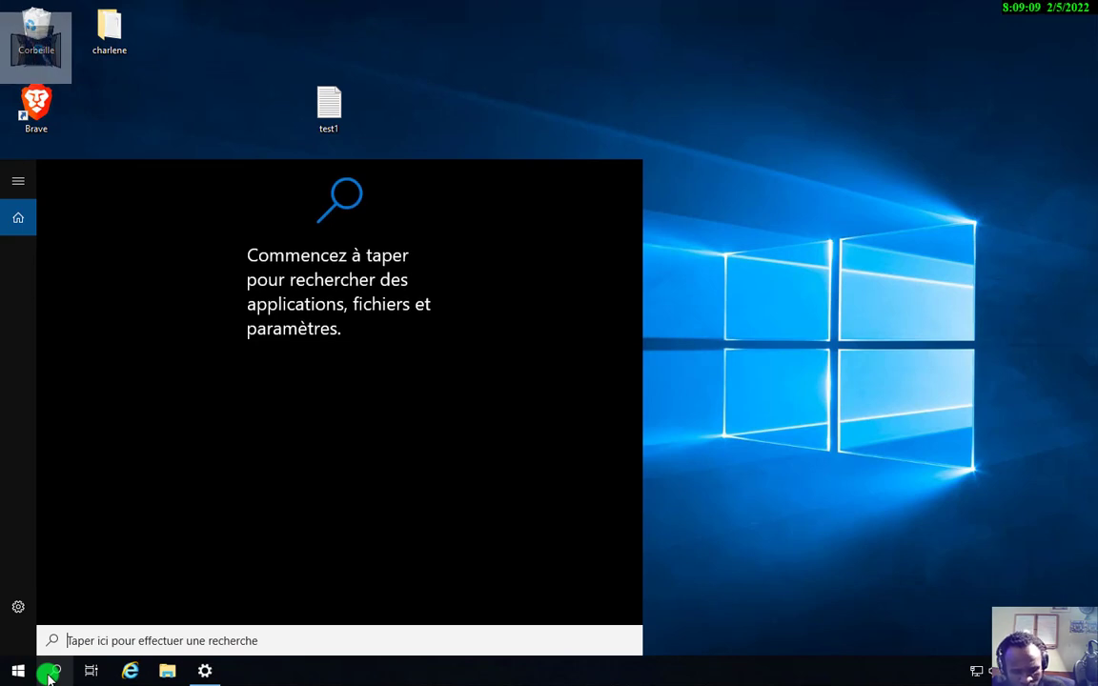
text(pu)
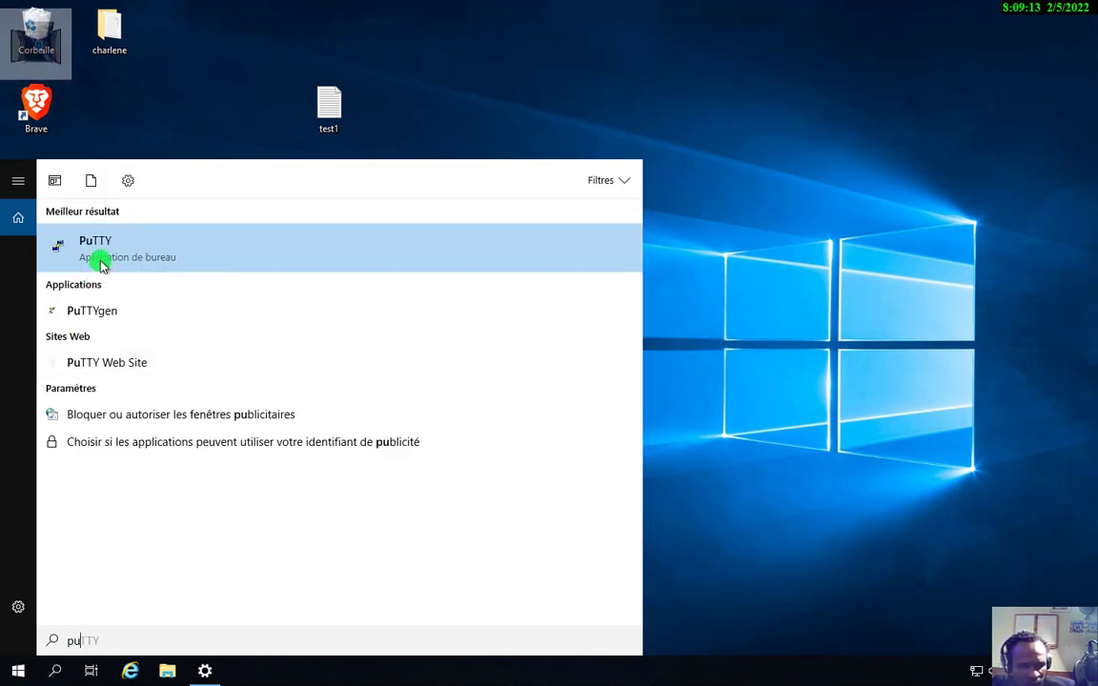
right_click(100, 265)
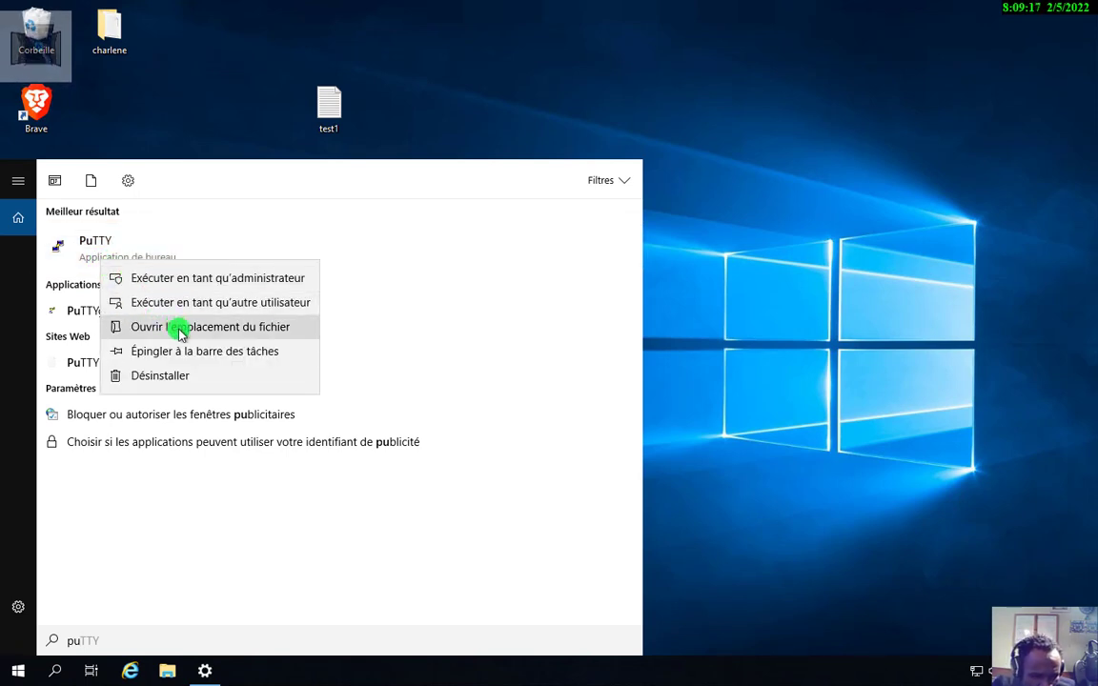
click(167, 376)
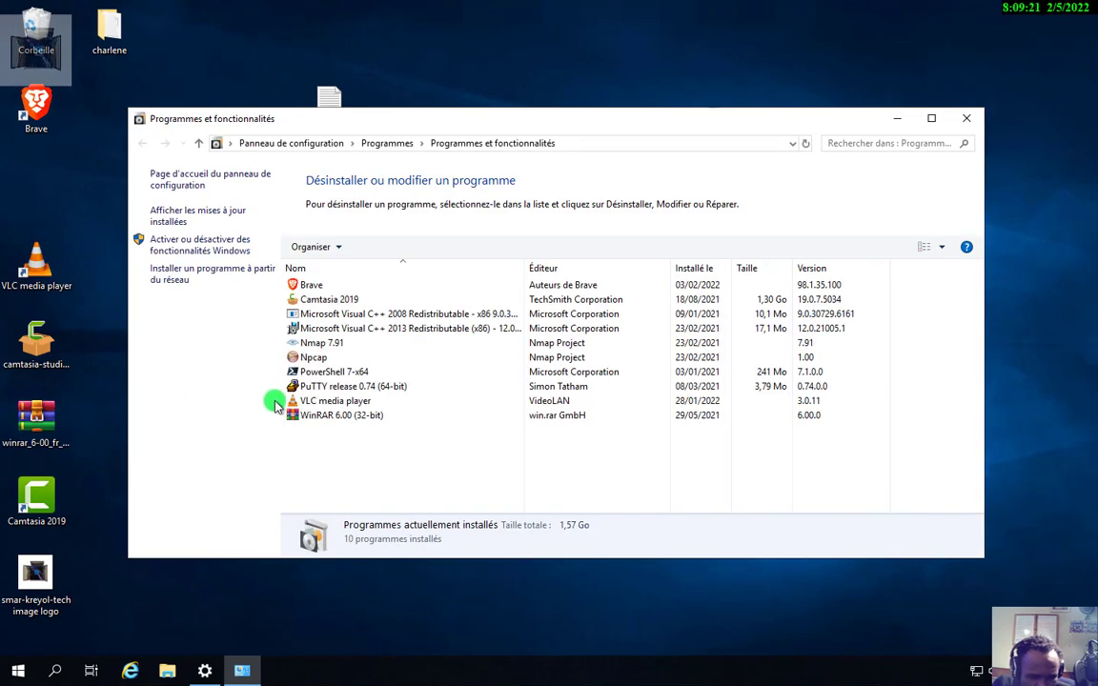
click(334, 389)
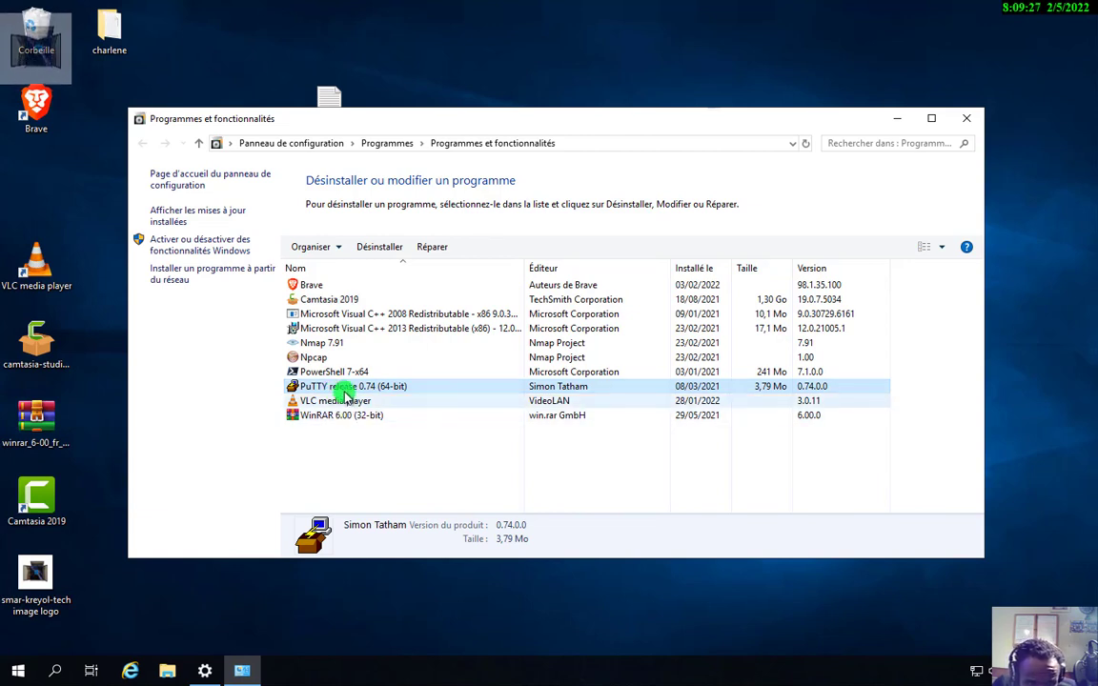
click(376, 250)
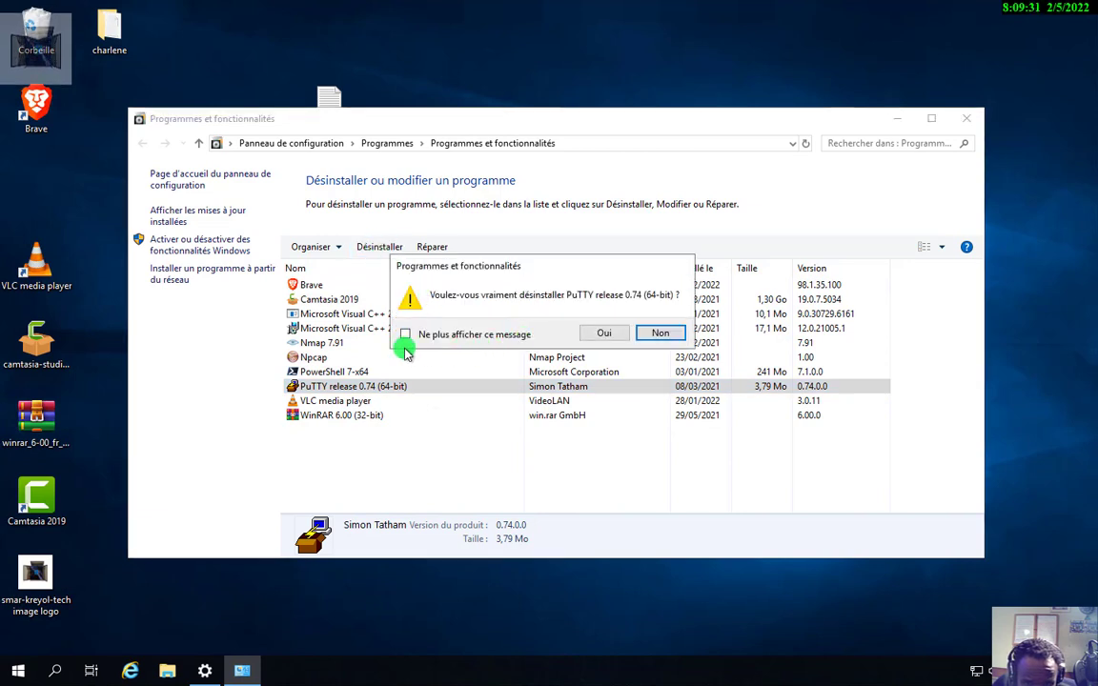
click(603, 334)
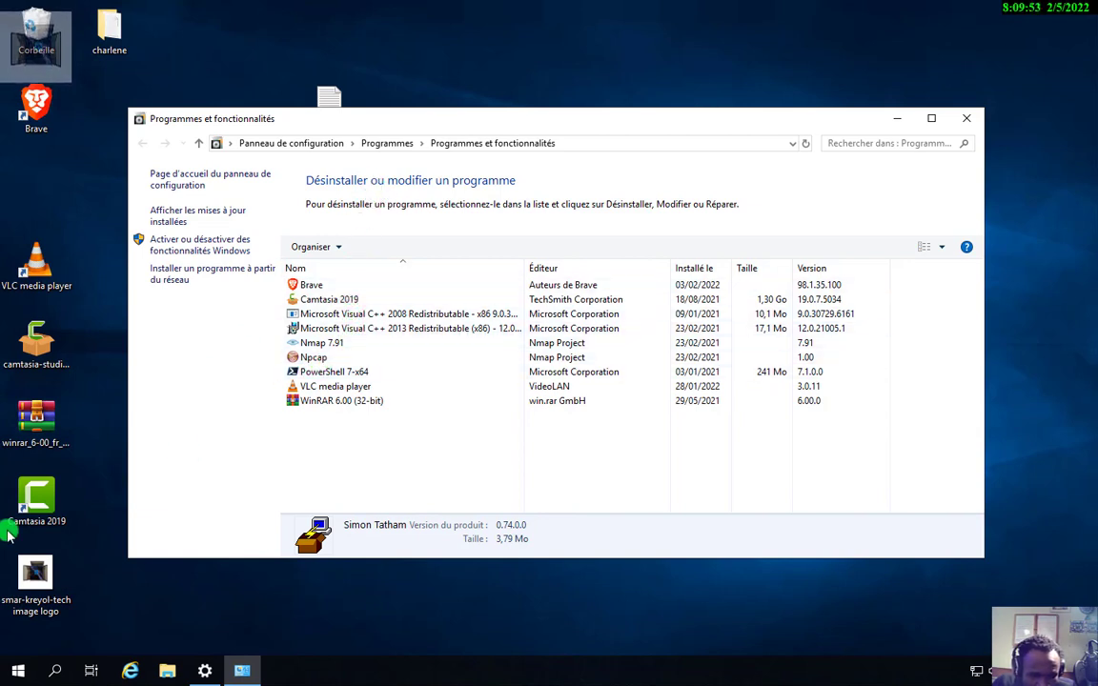
Search Windows for PuTTY again to check whether it is still listed, and clear the search
click(54, 669)
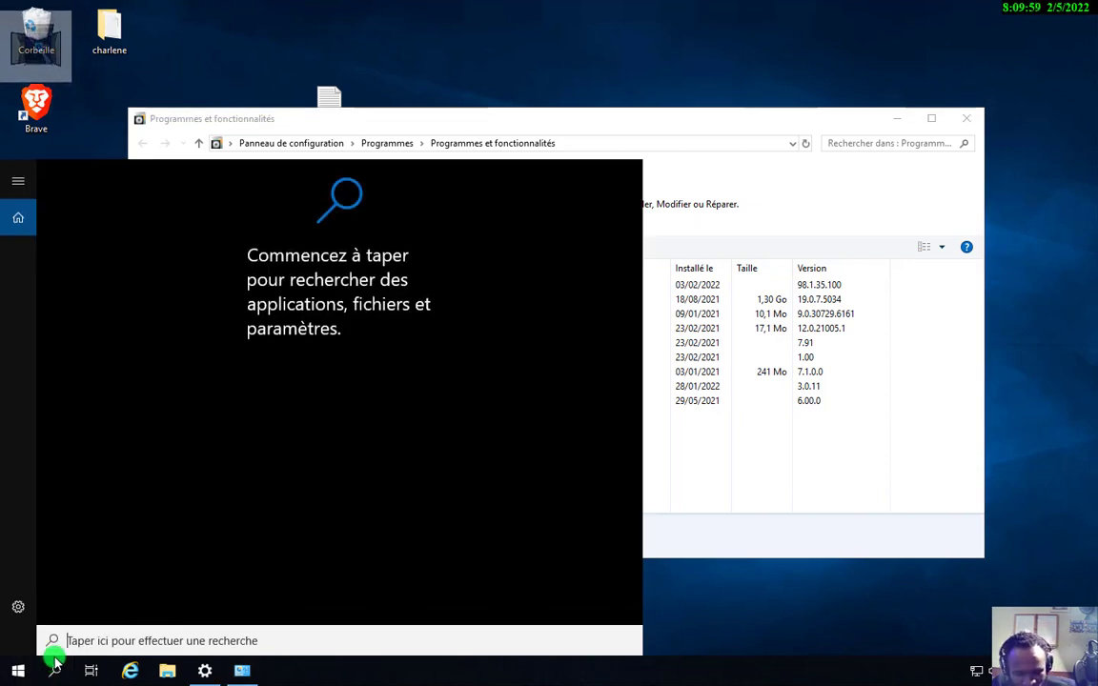
text(pa)
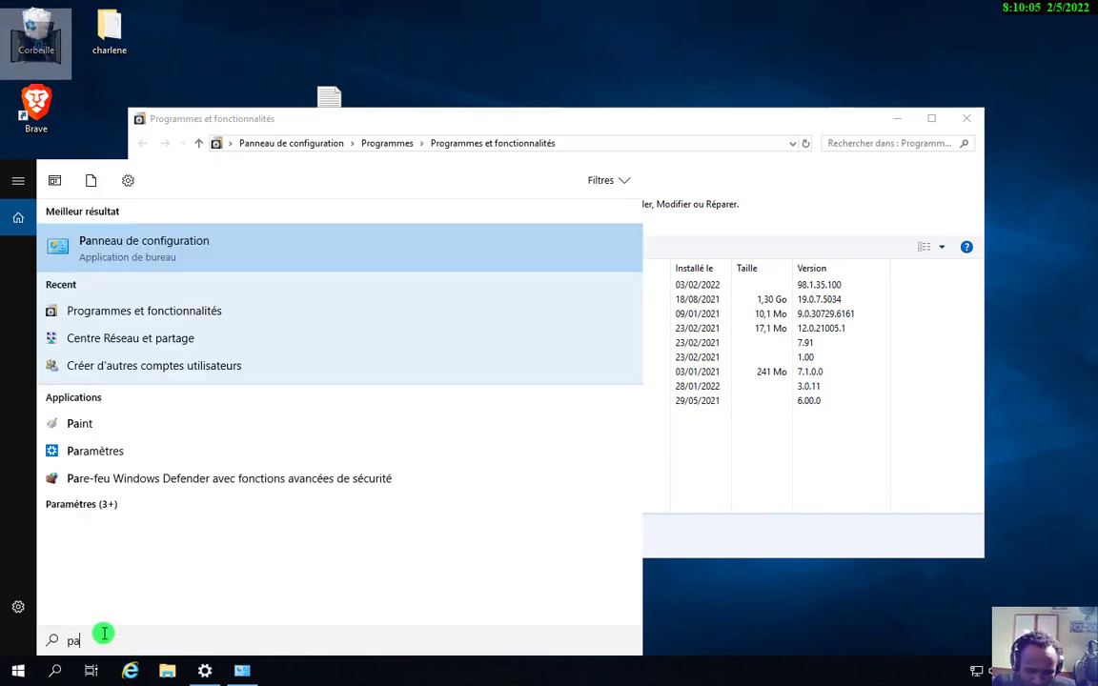
key(BackSpace)
key(BackSpace)
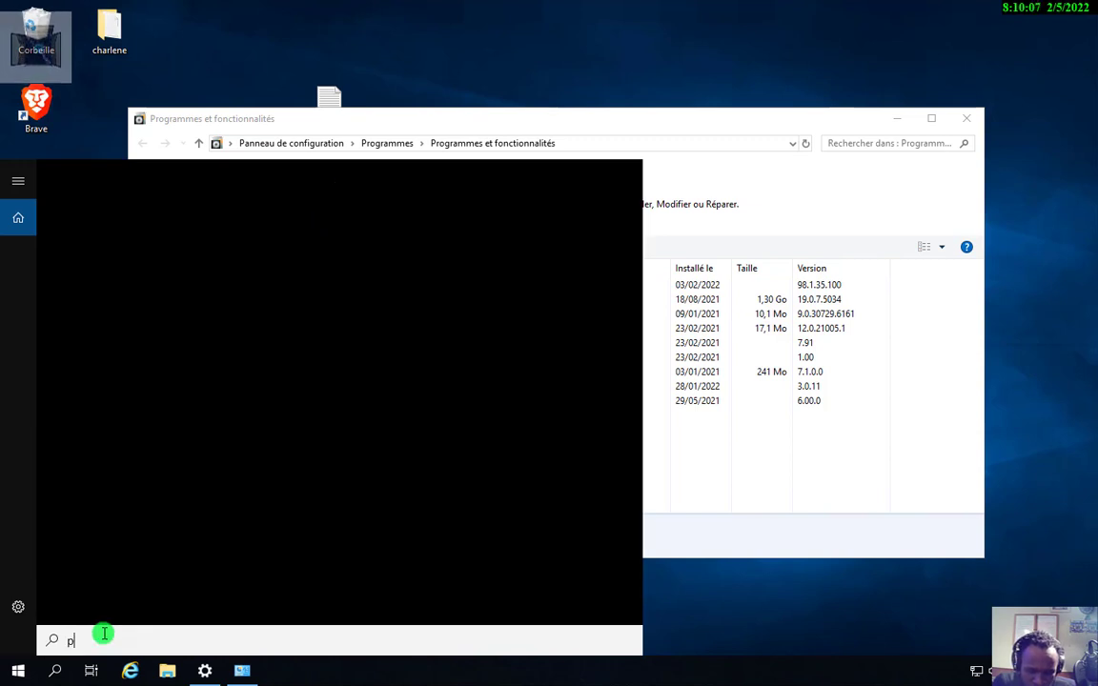
text(pu)
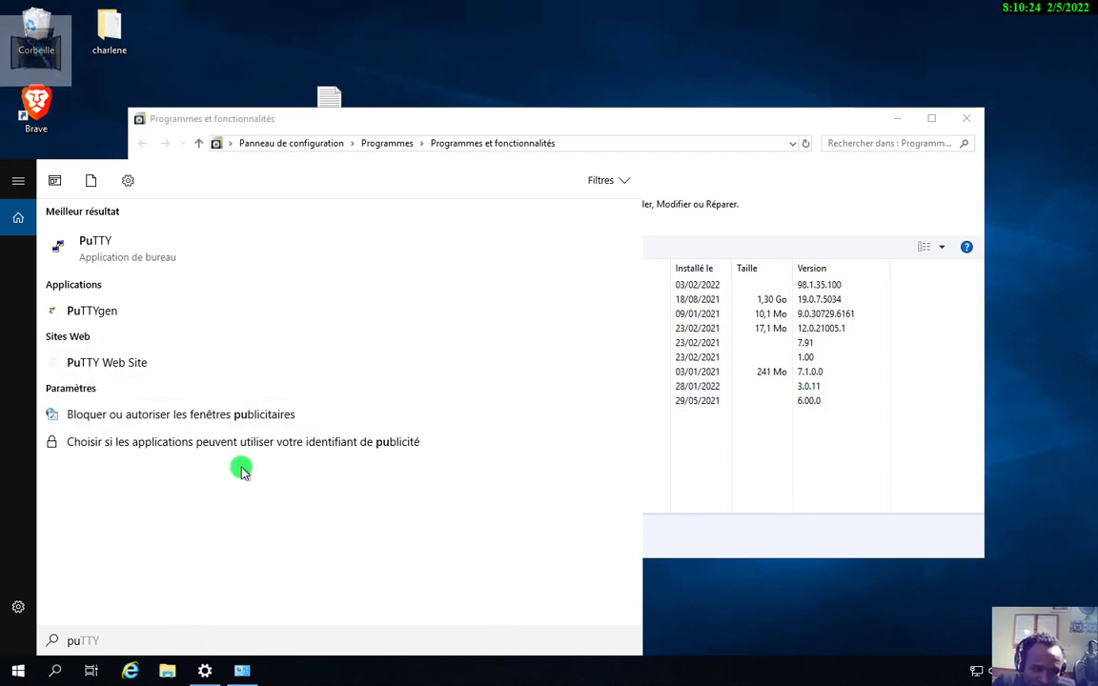
text(TTY)
key(BackSpace)
key(BackSpace)
key(BackSpace)
key(BackSpace)
key(BackSpace)
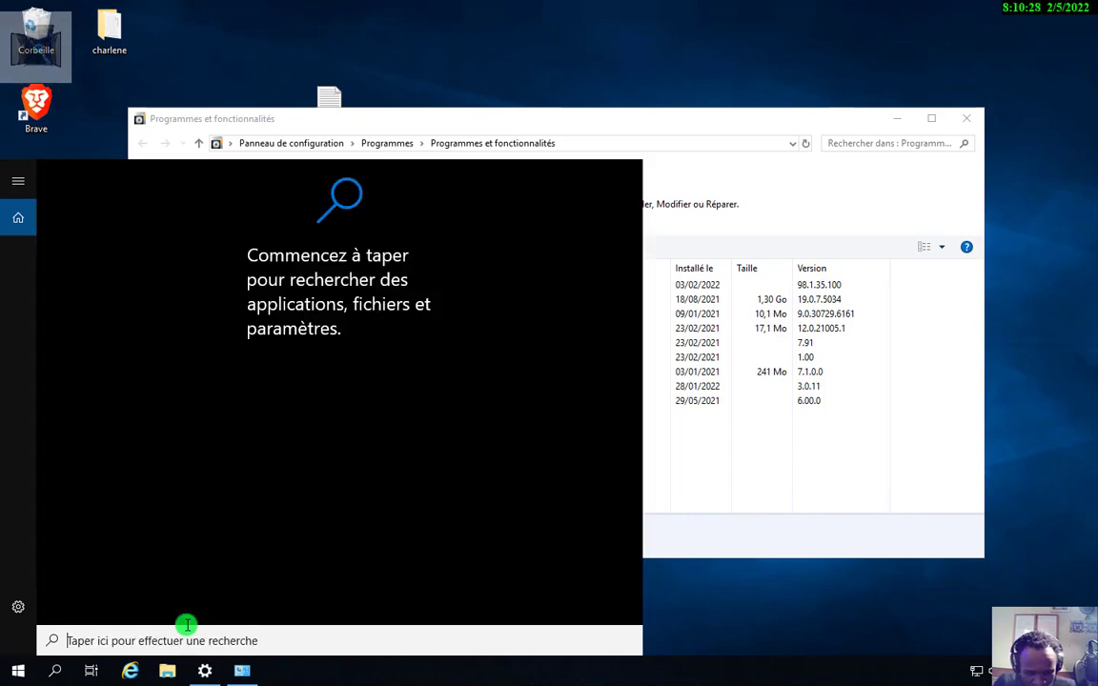
Search Windows for Brave and look at the actions available for the application
text(br)
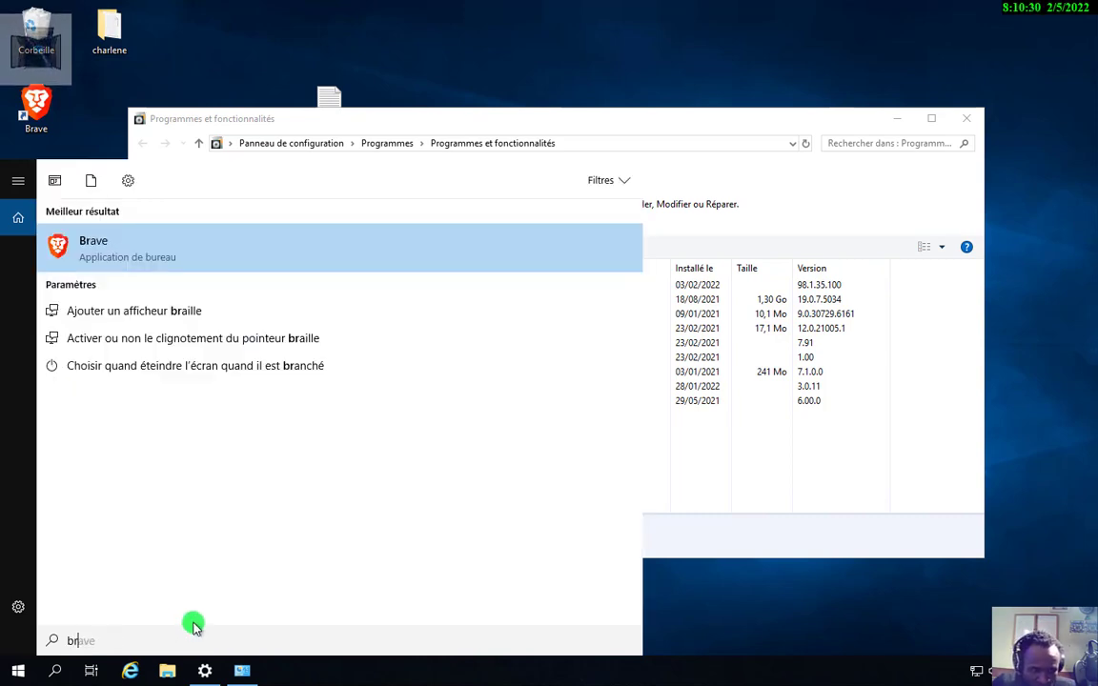
right_click(93, 238)
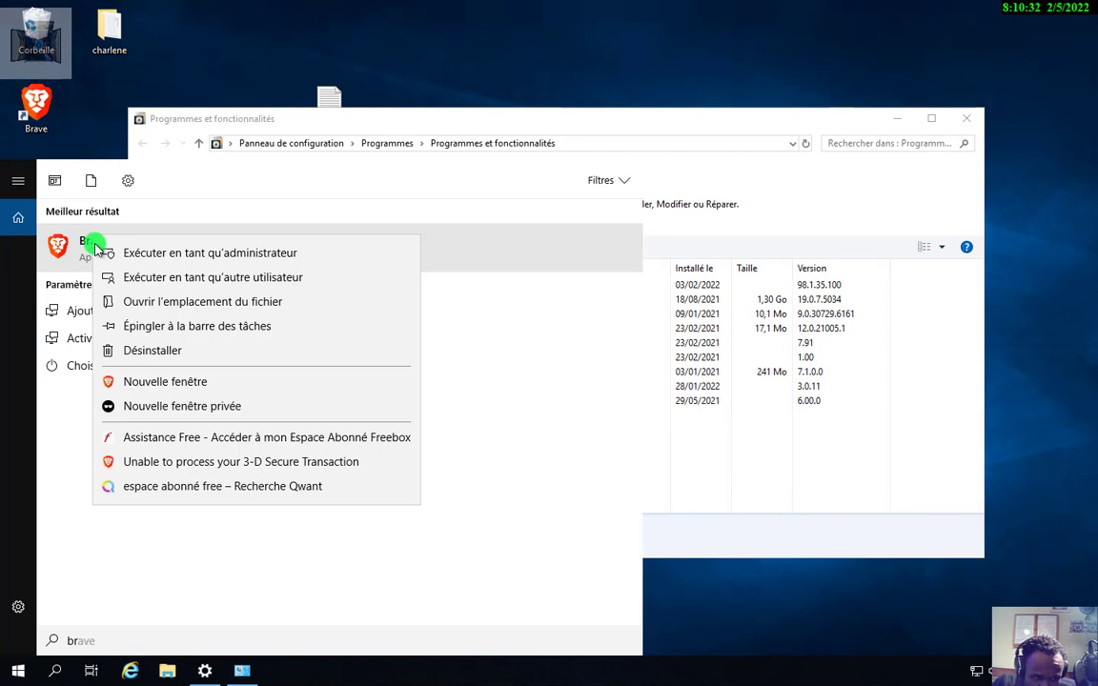
right_click(60, 242)
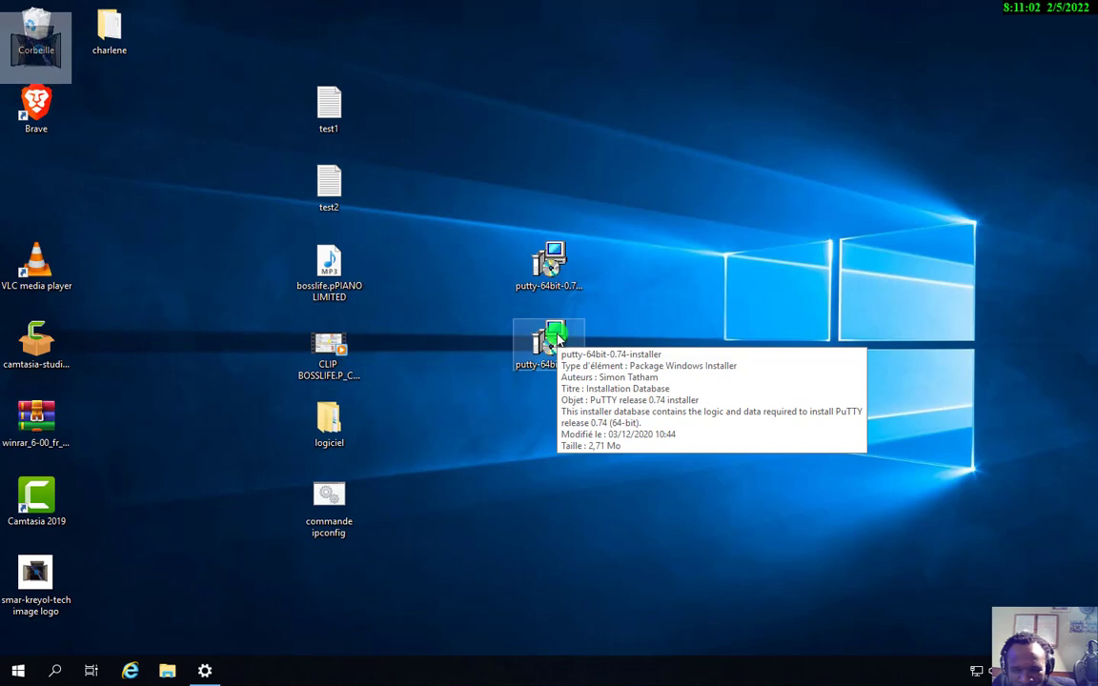
double_click(548, 271)
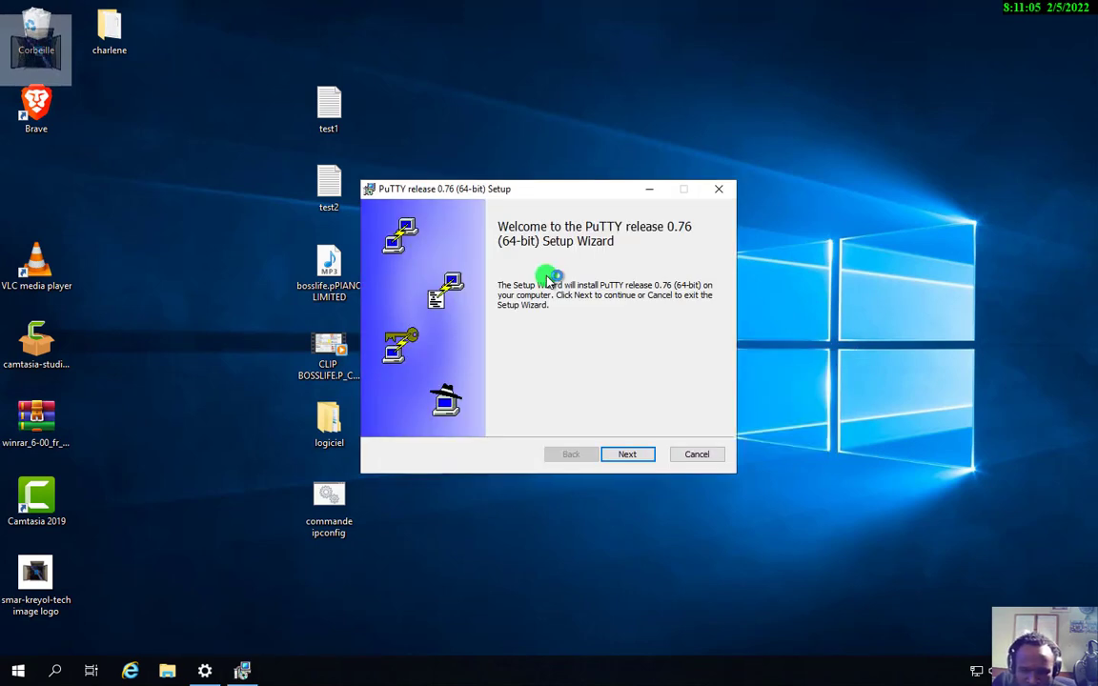
click(715, 195)
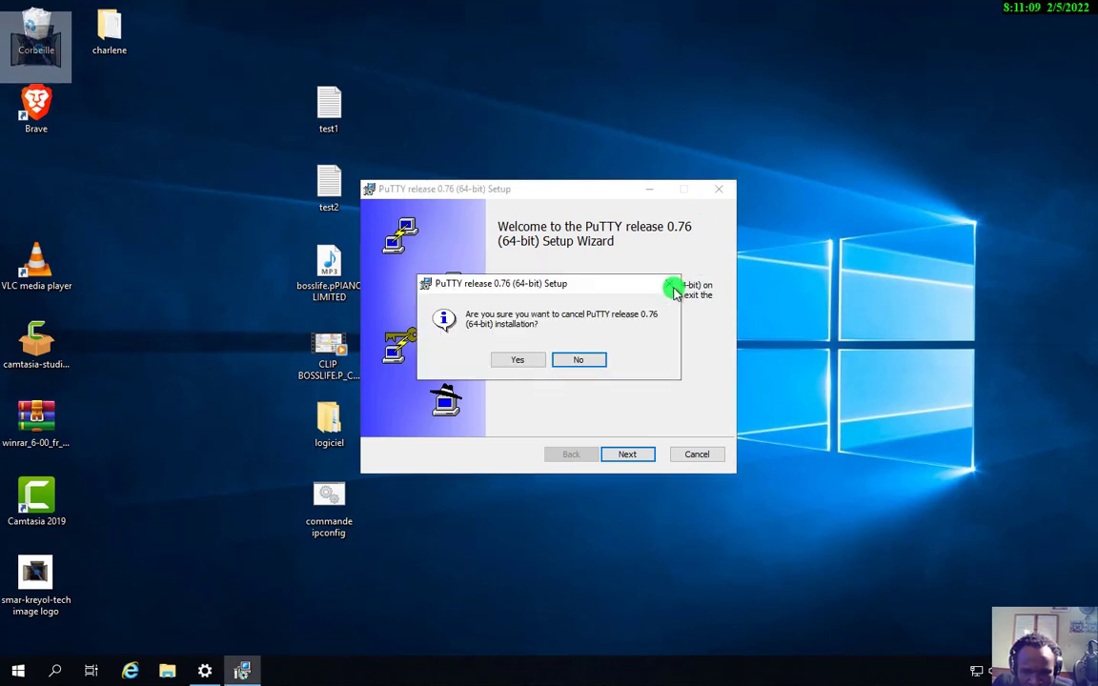
key(Return)
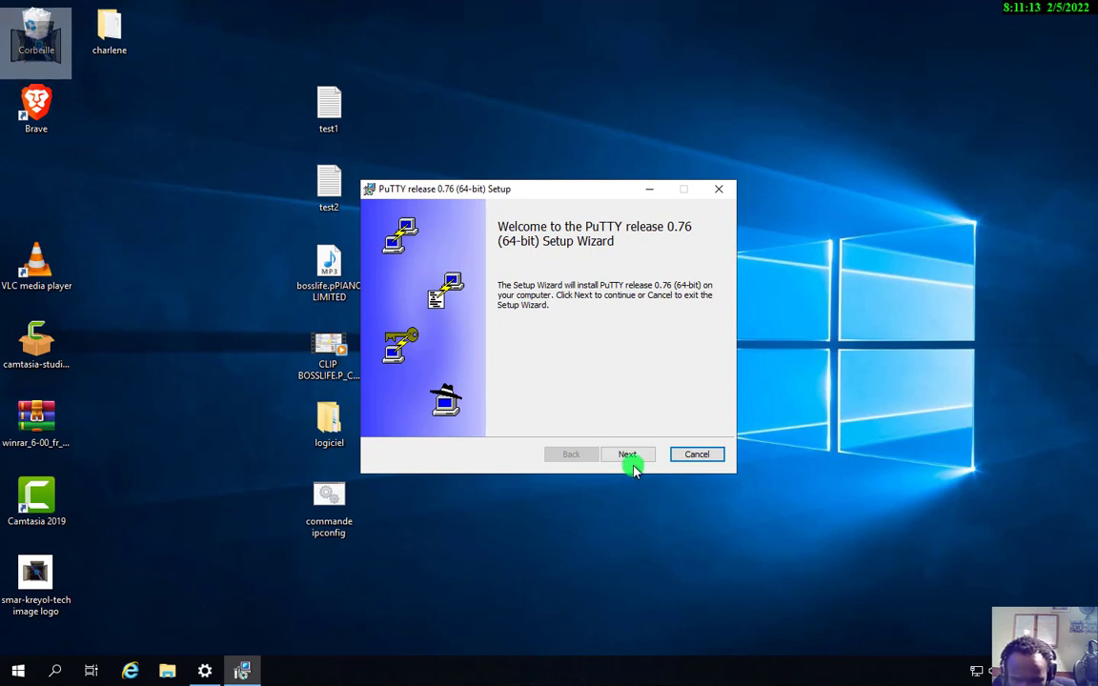
click(717, 190)
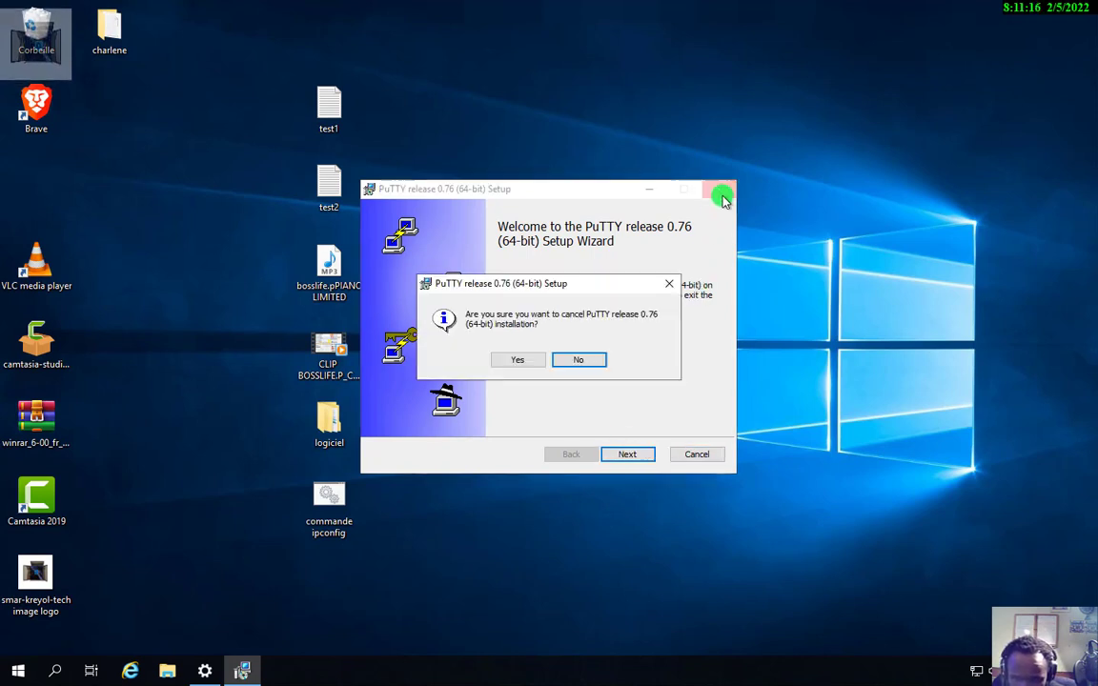
click(525, 359)
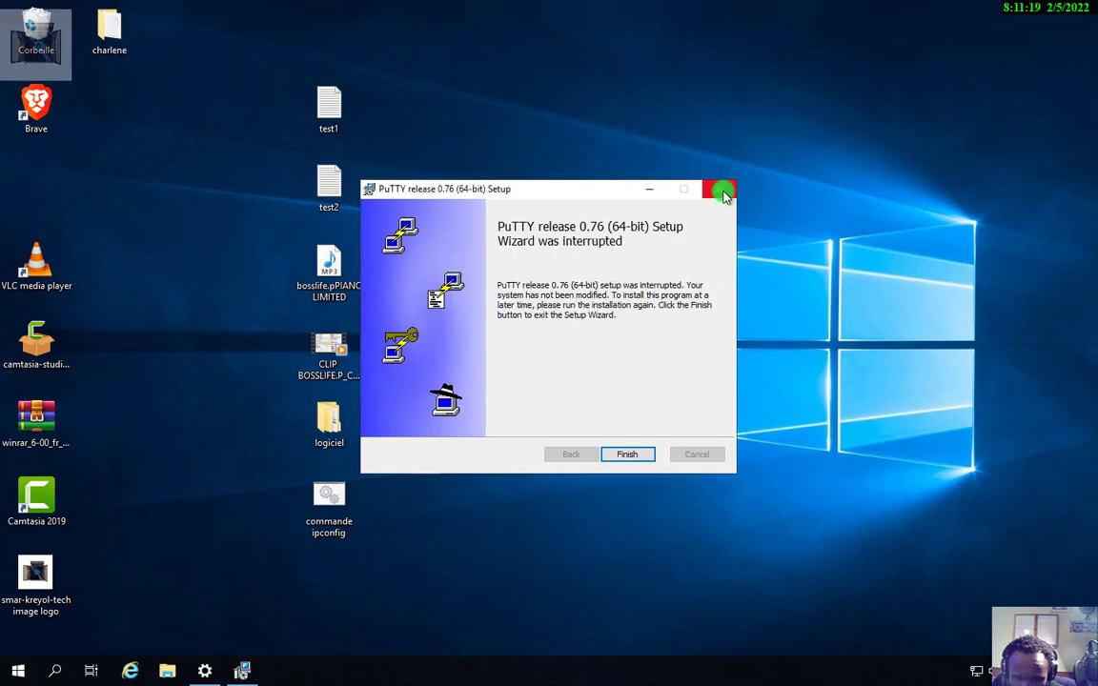
click(628, 453)
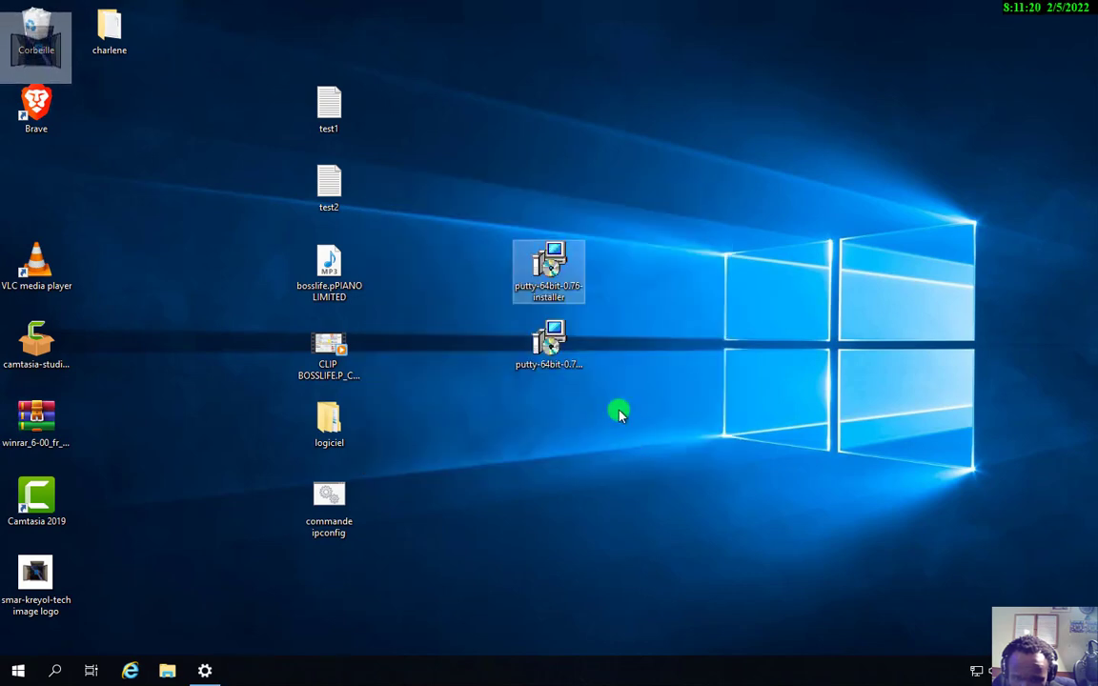
Install PuTTY release 0.76 (64-bit) in C:\Program Files\PuTTY\ with the default features, and finish with the README file option enabled
double_click(559, 269)
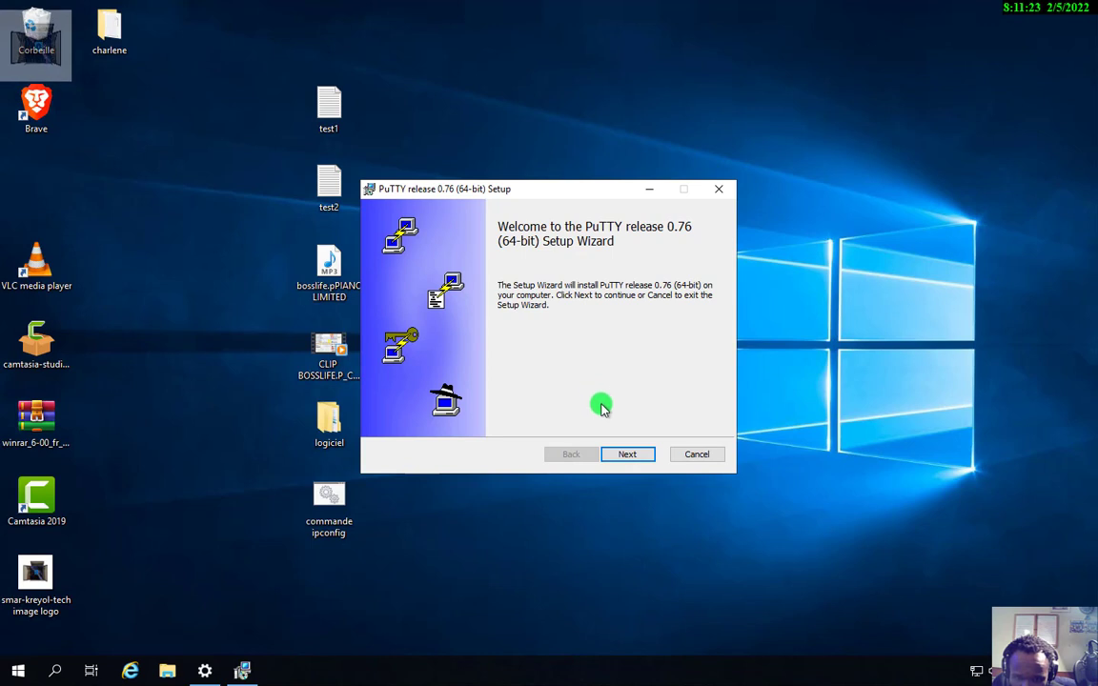
click(617, 454)
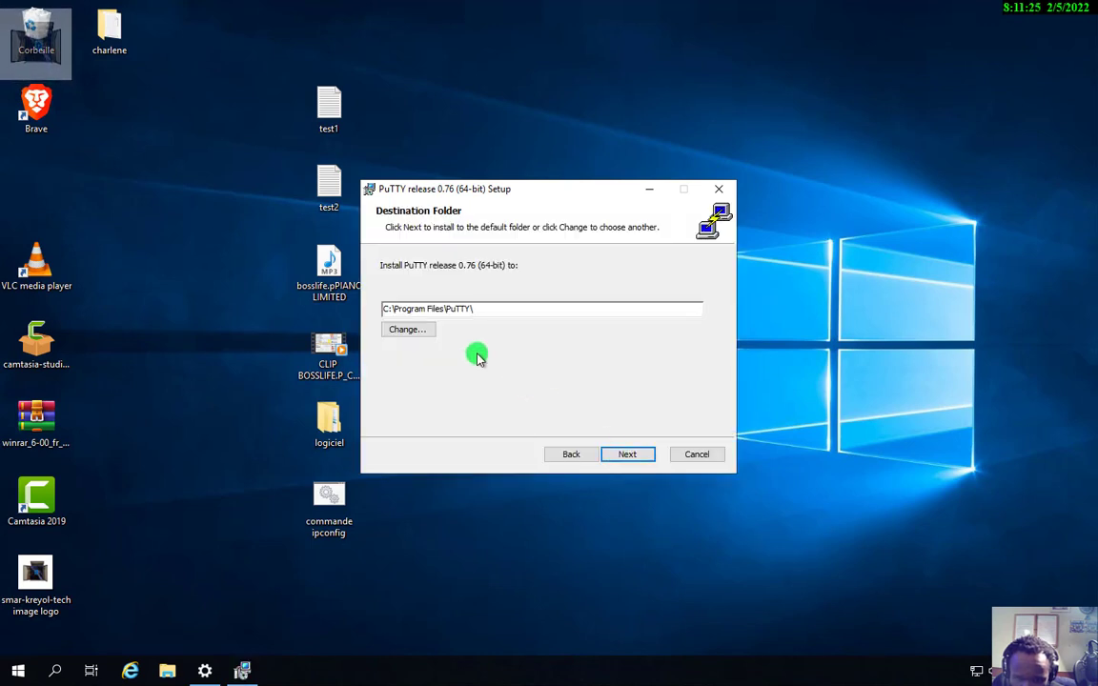
click(625, 455)
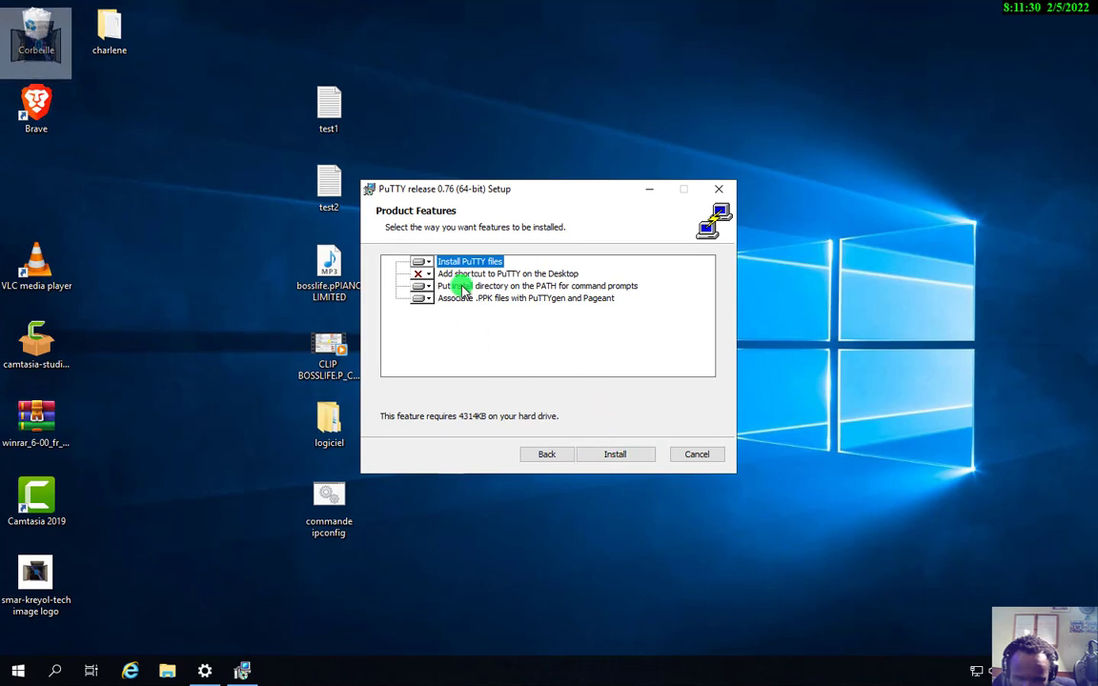
click(620, 455)
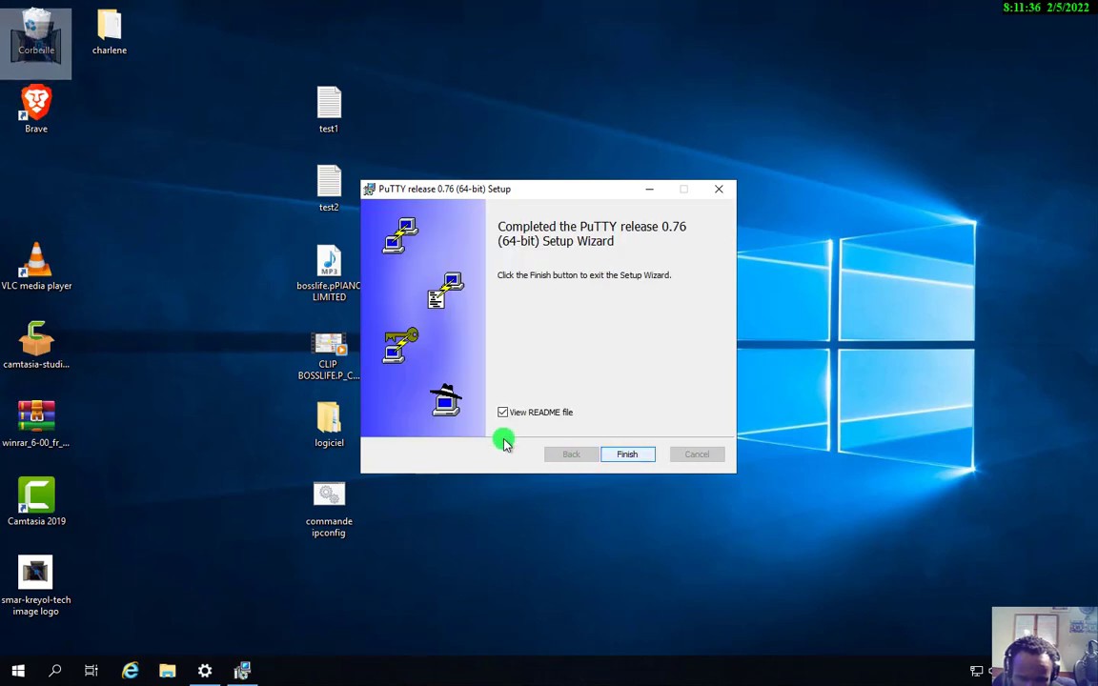
click(629, 462)
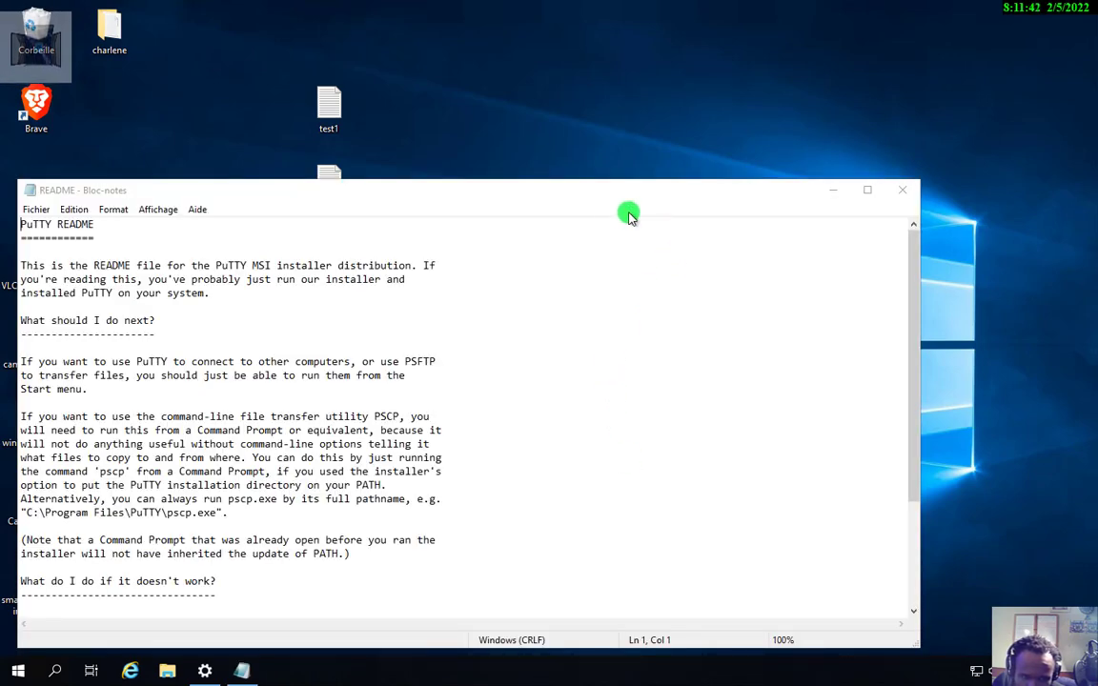
Look through the PuTTY README in Bloc-notes and close it
drag(589, 201, 693, 155)
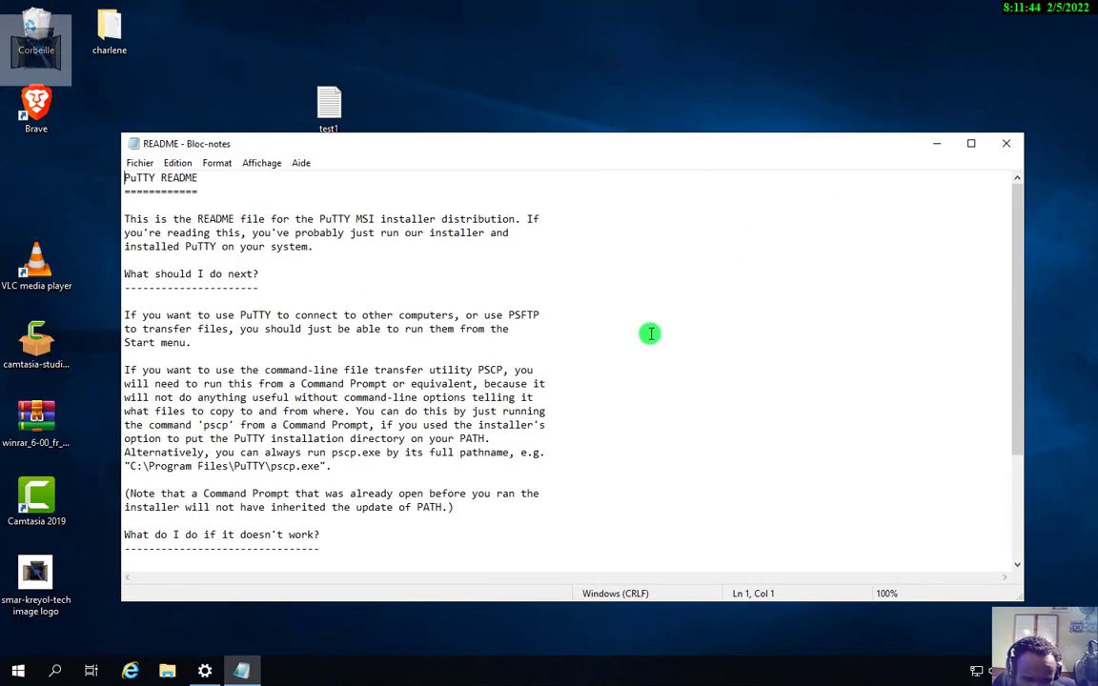
scroll(658, 336, down, 4)
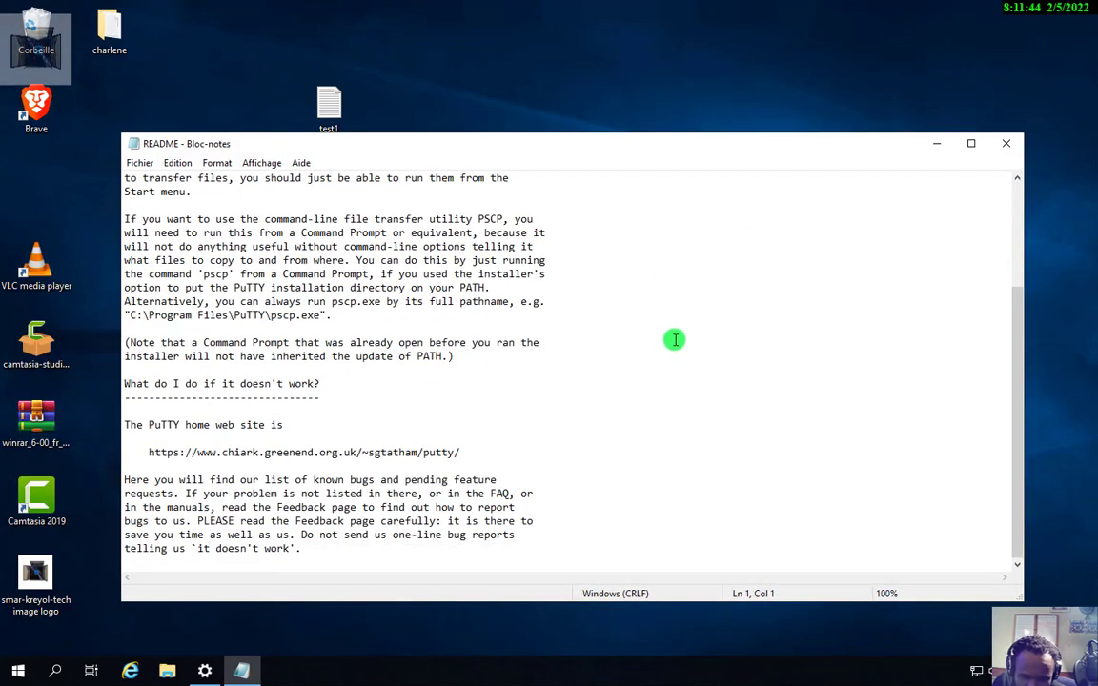
click(1003, 145)
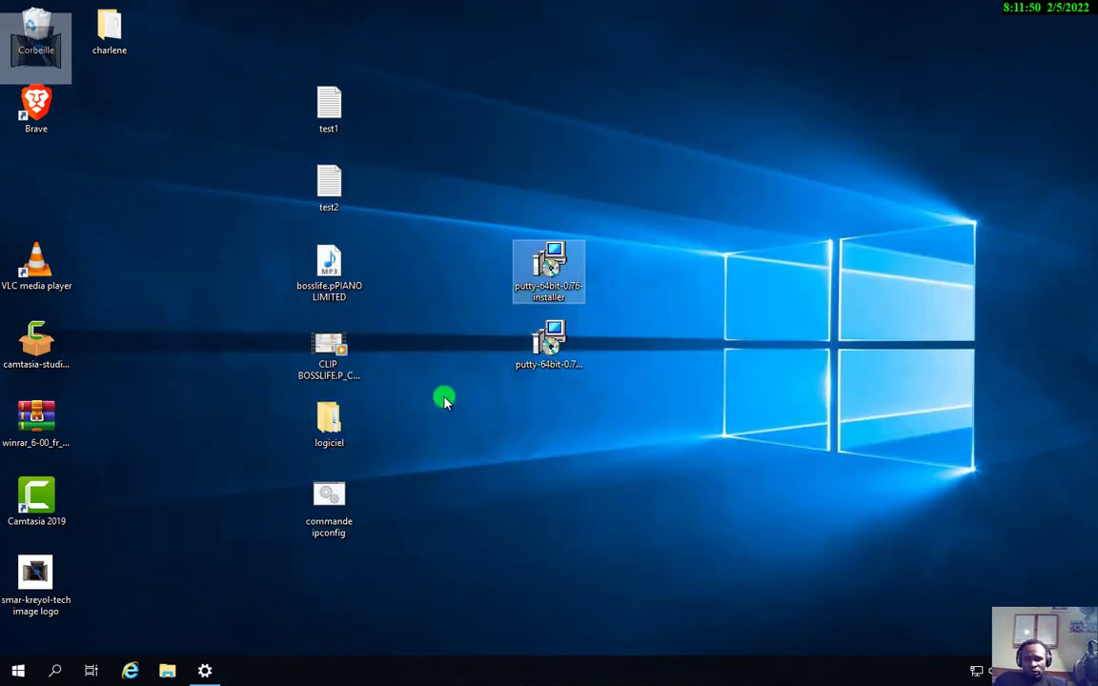
click(440, 505)
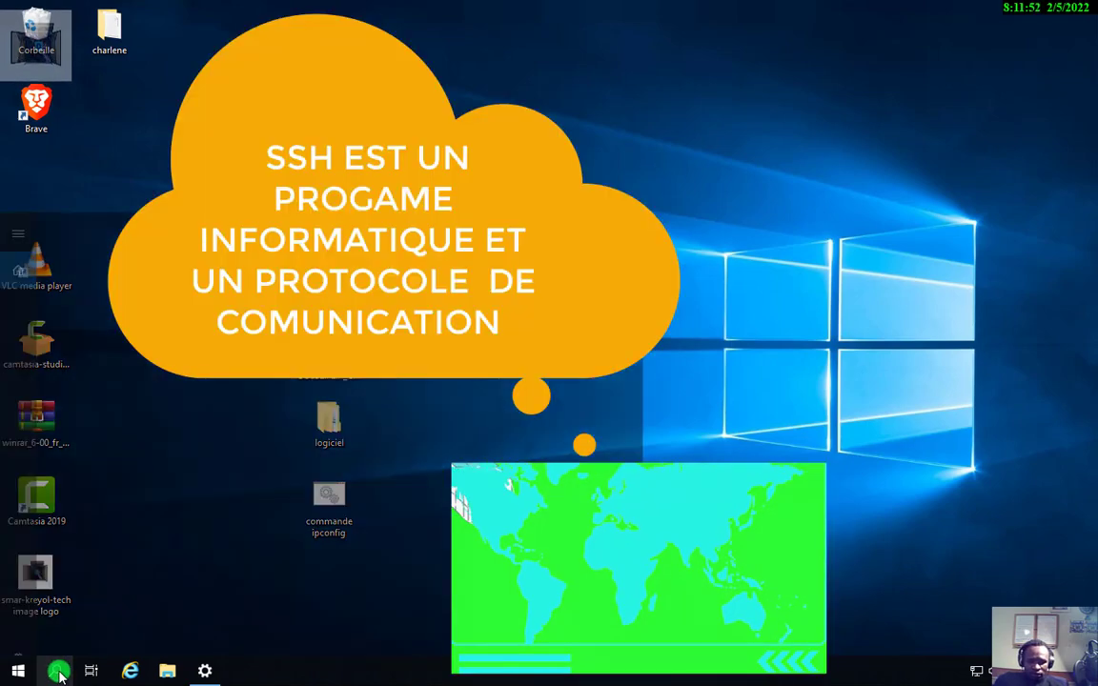
click(59, 673)
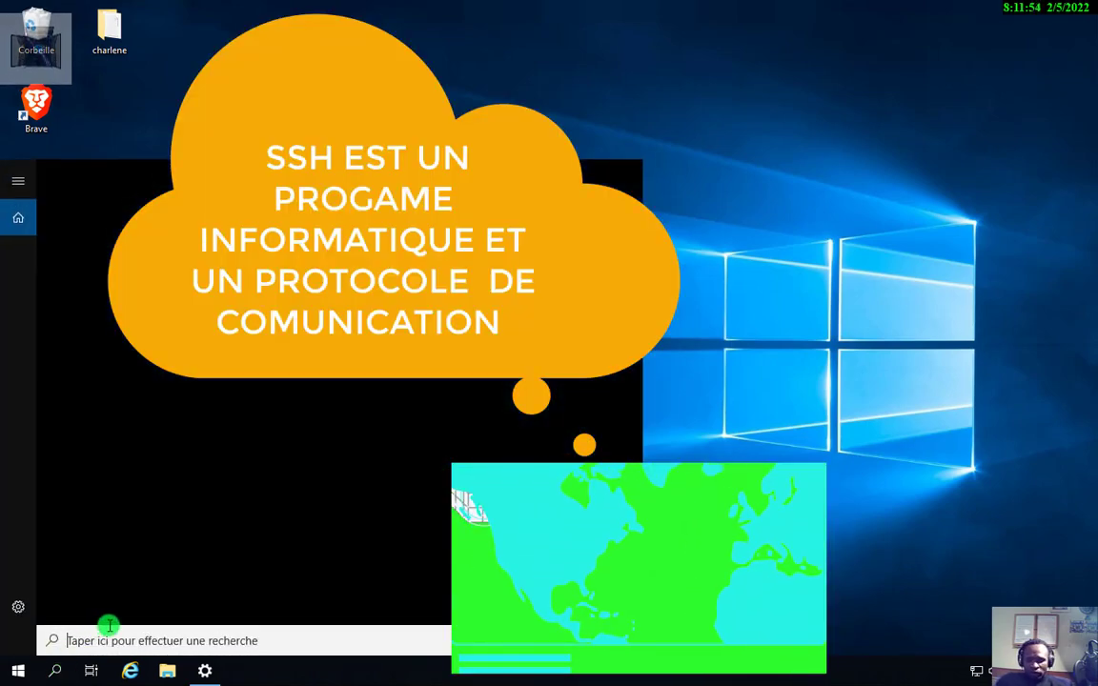
text(p)
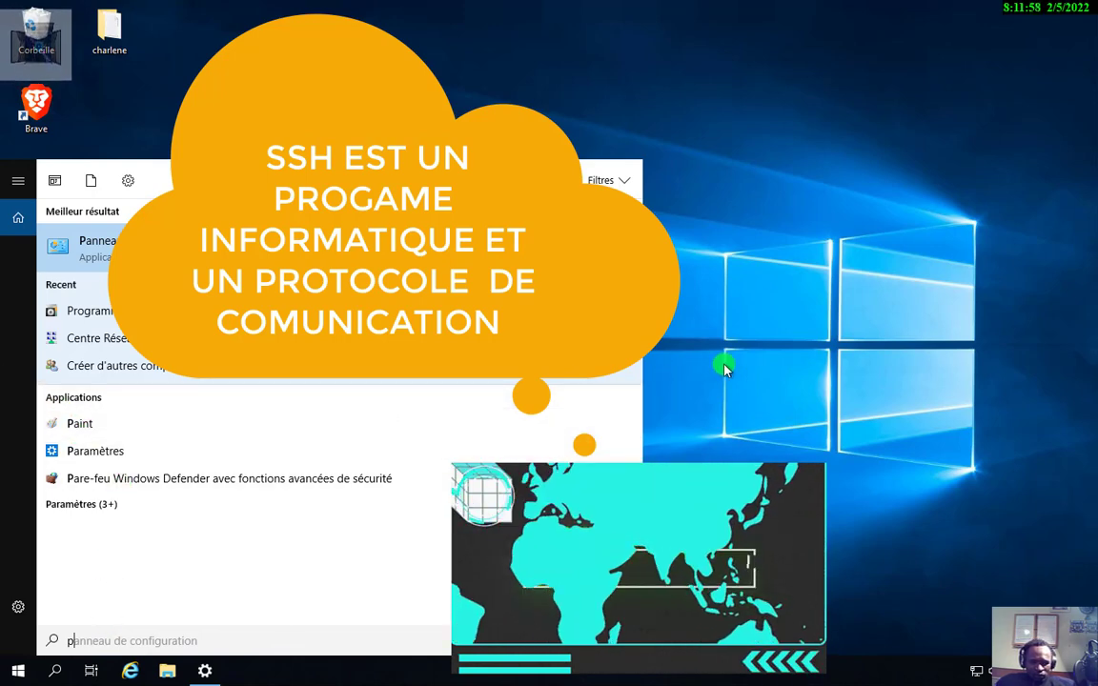
click(747, 335)
right_click(730, 266)
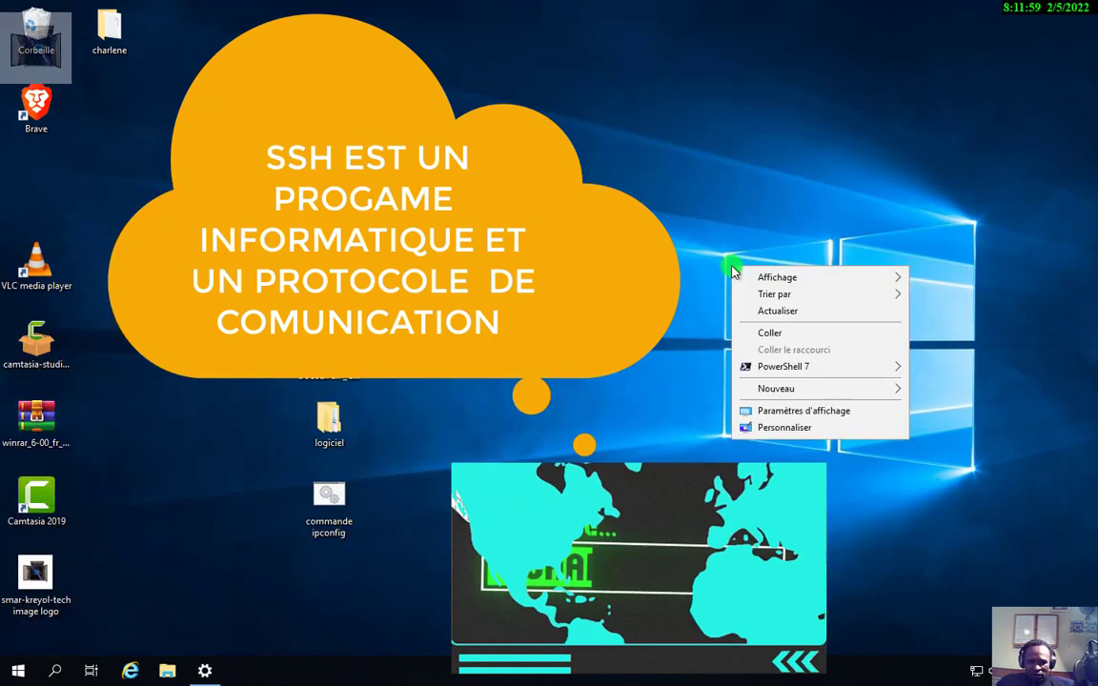
click(777, 312)
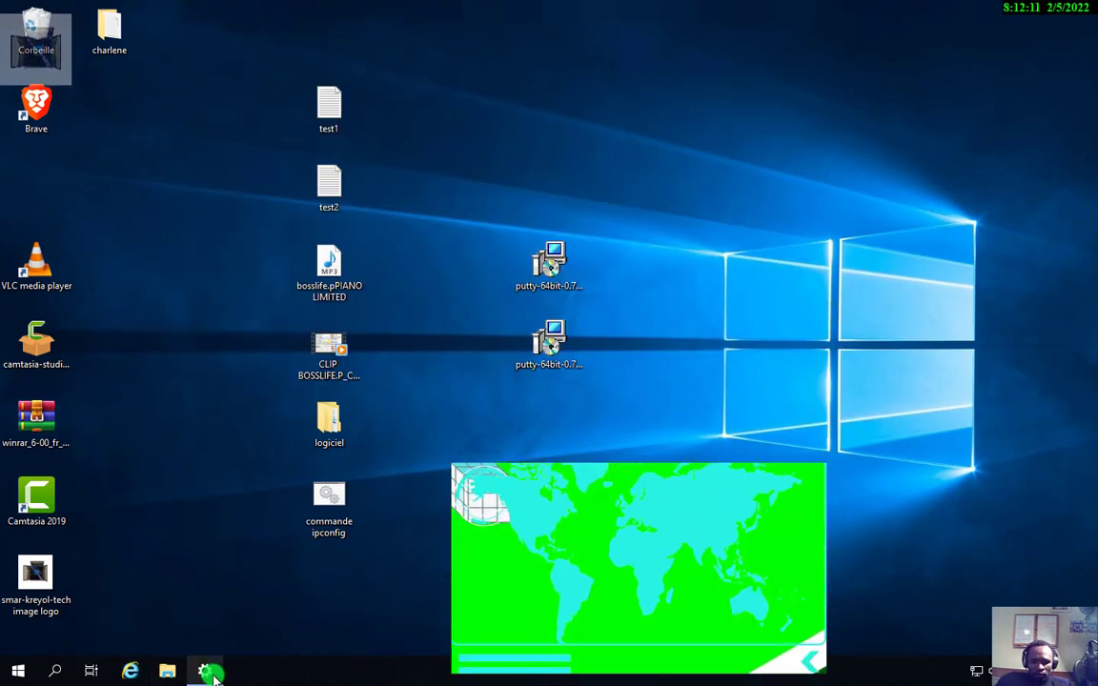
Find the PuTTY application through Windows search and launch it
click(51, 673)
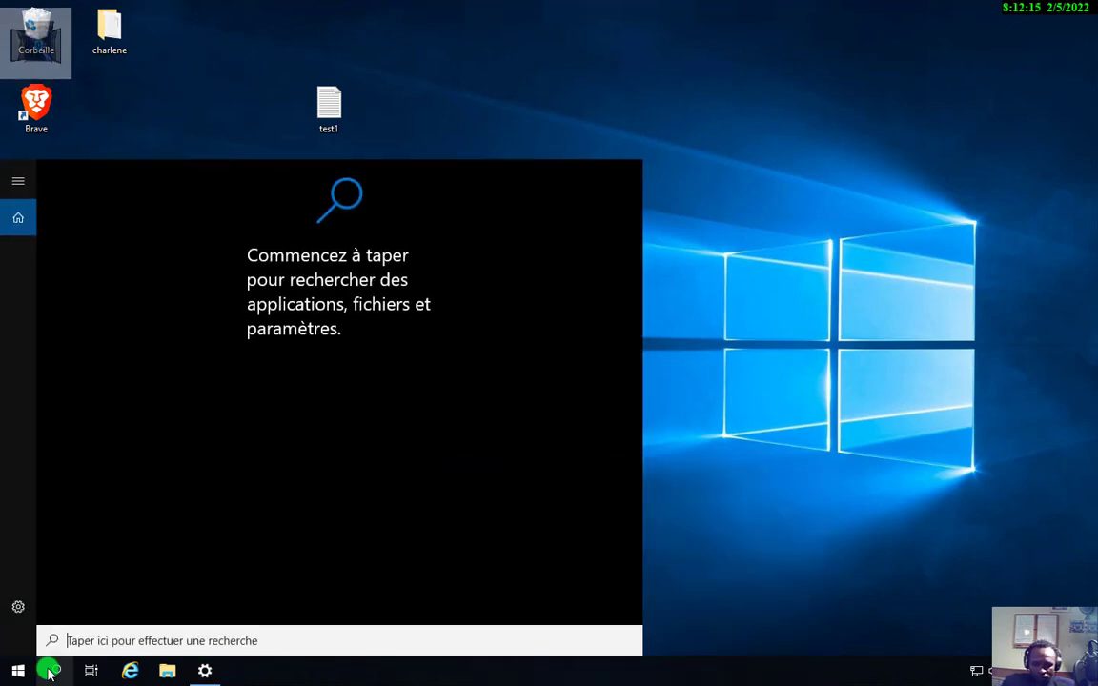
text(pu)
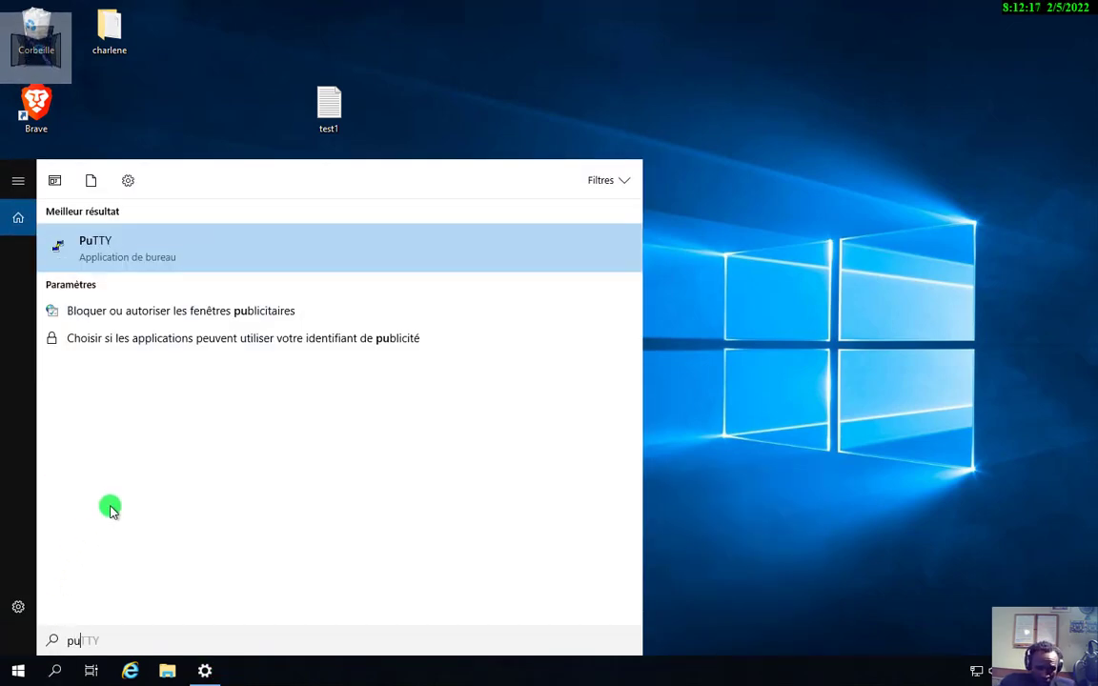
click(114, 256)
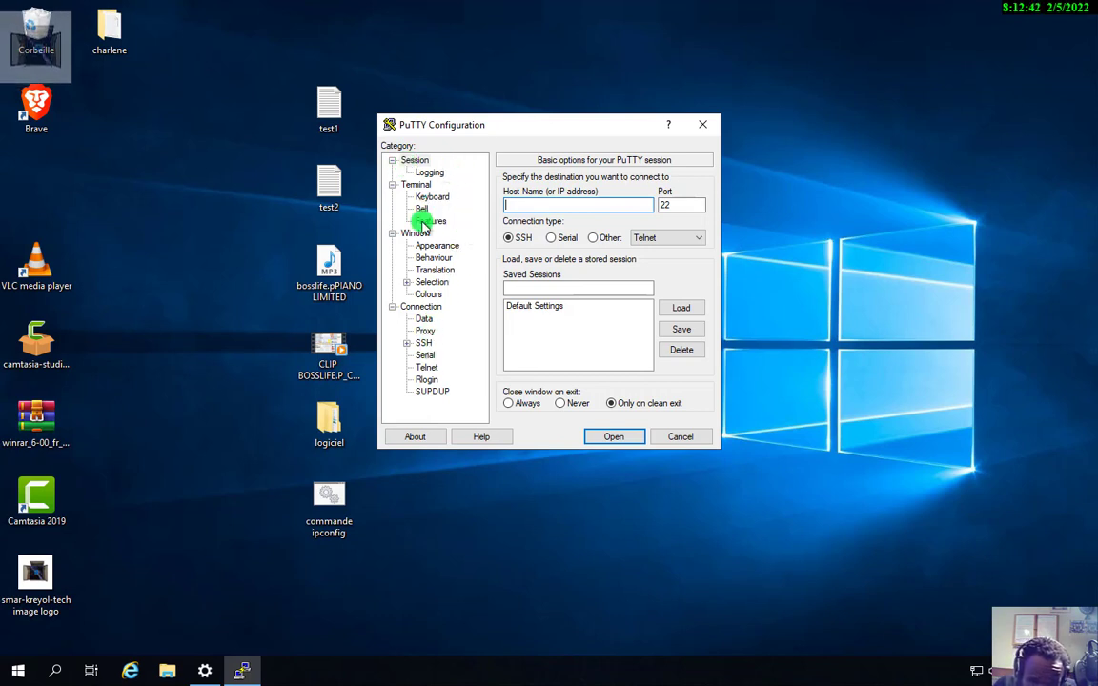
Look at the Serial settings and the other connection types, return to SSH, and highlight port 22
click(551, 239)
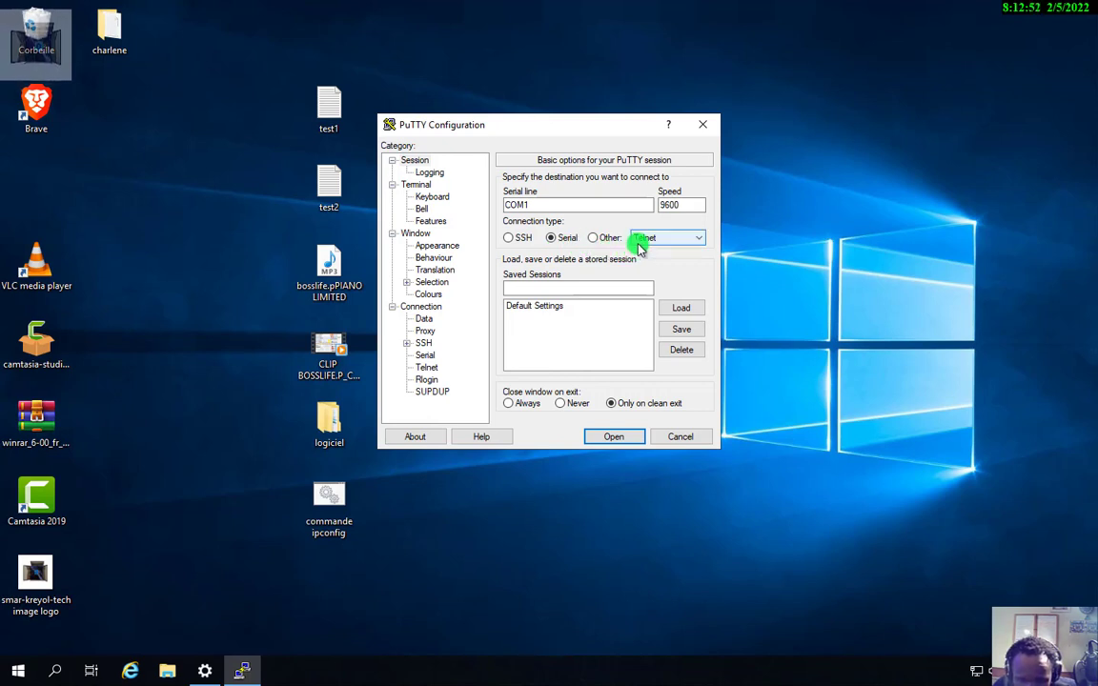
click(690, 241)
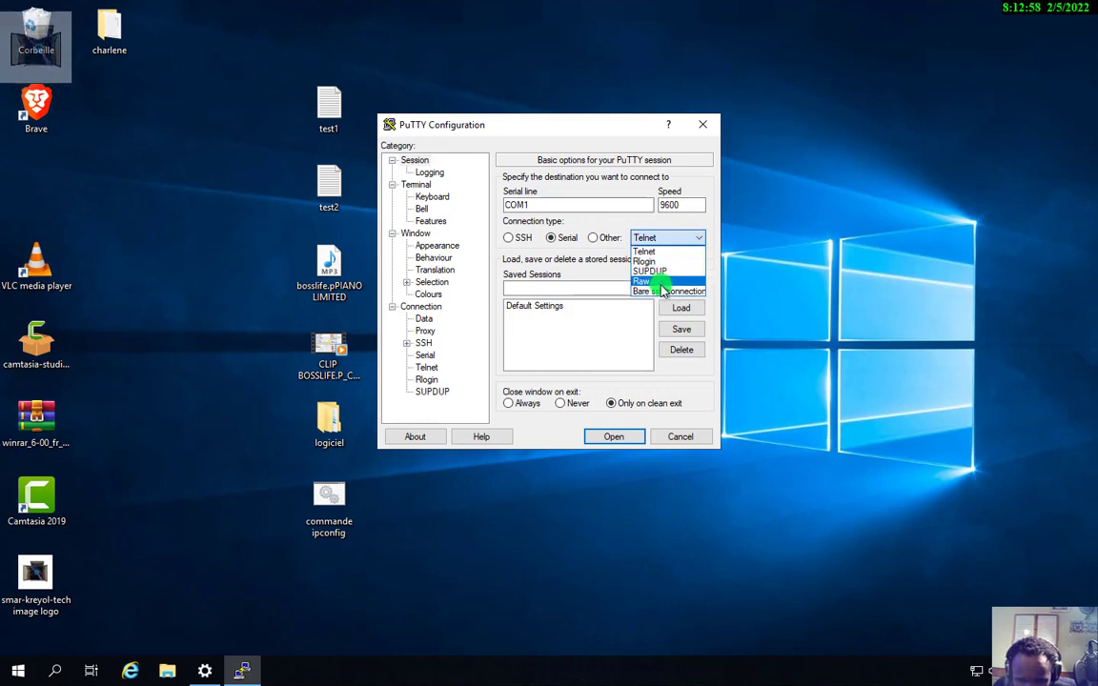
click(586, 207)
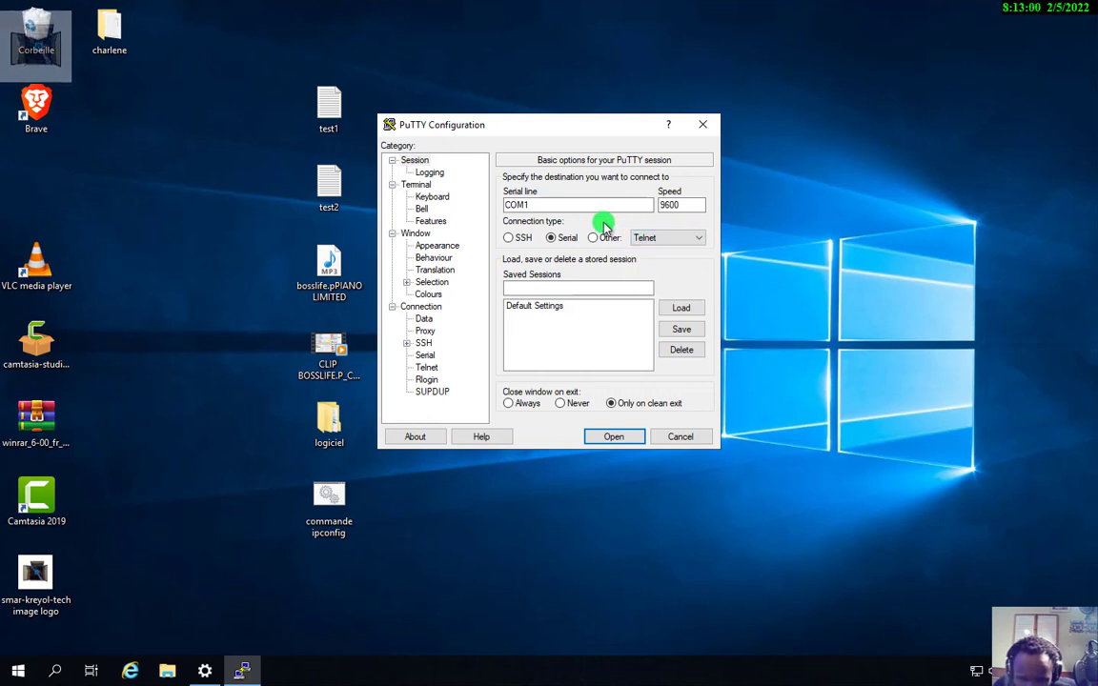
click(508, 237)
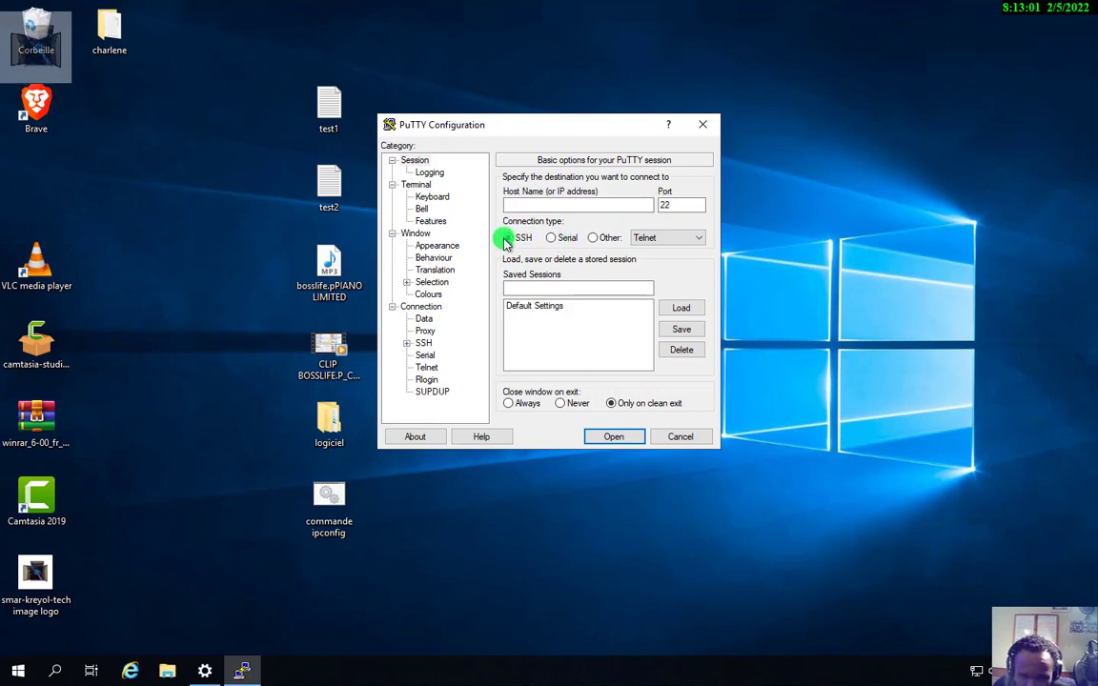
double_click(670, 204)
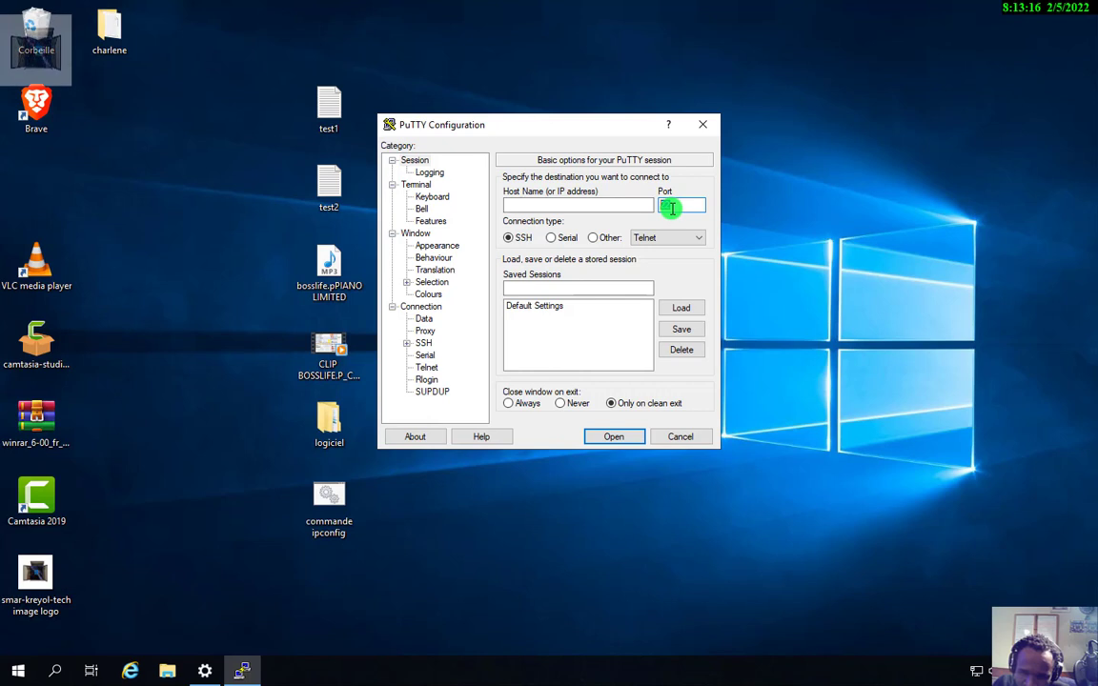
drag(671, 208, 679, 208)
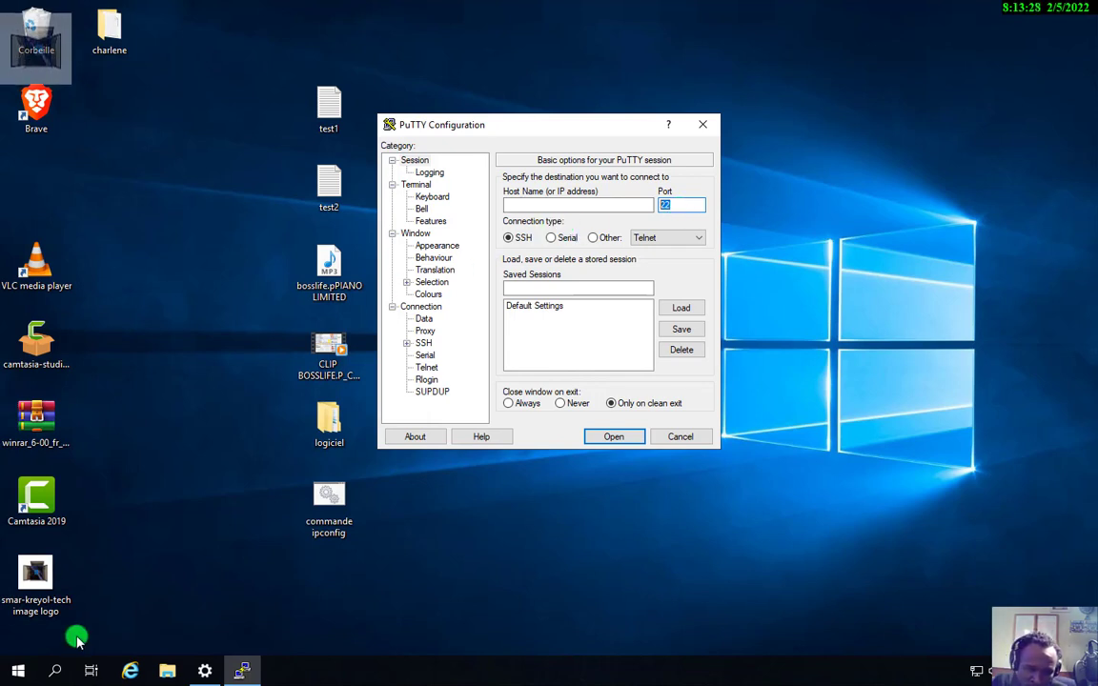
Find the command prompt (Invite de commandes) through Windows search and run it as administrator
click(56, 668)
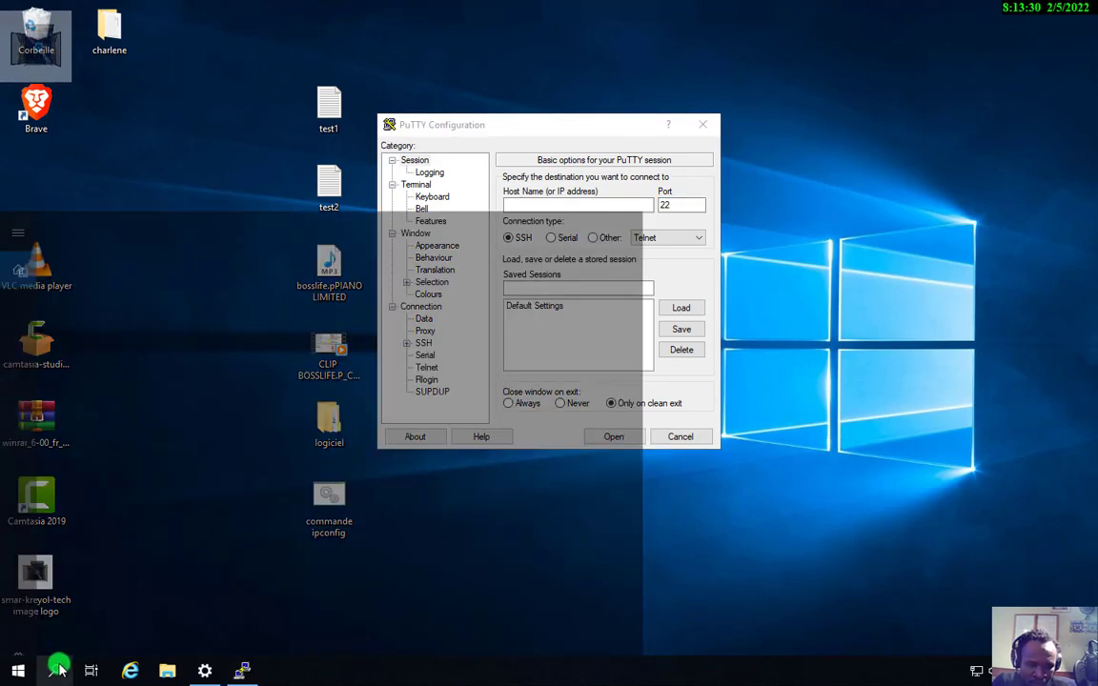
text(cm)
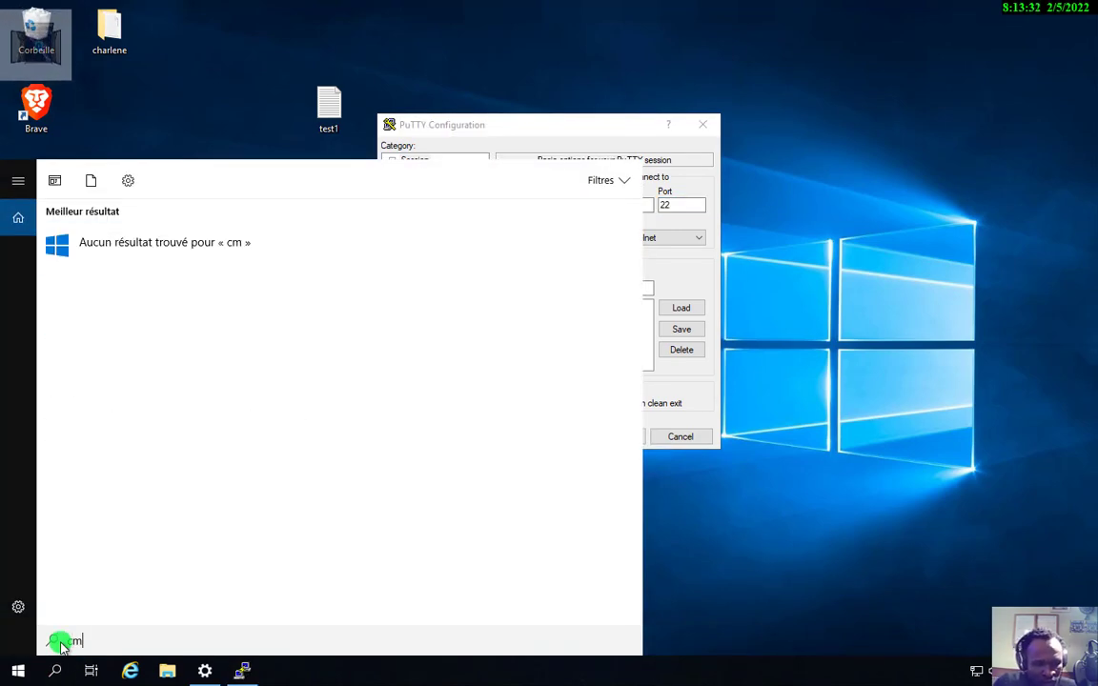
key(BackSpace)
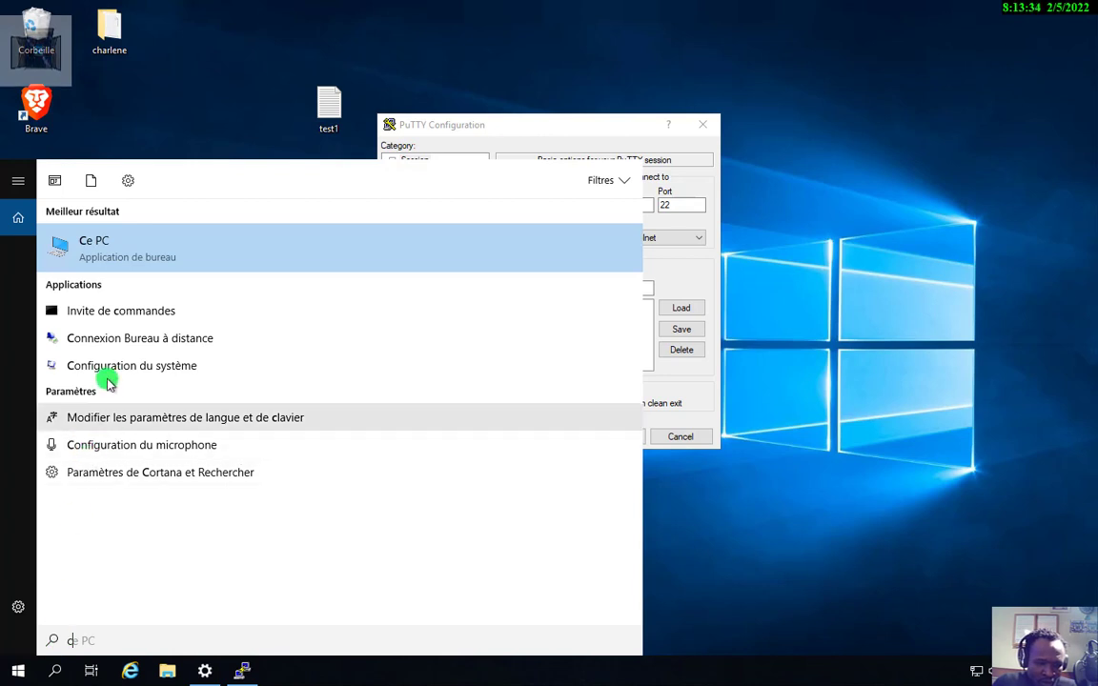
right_click(107, 312)
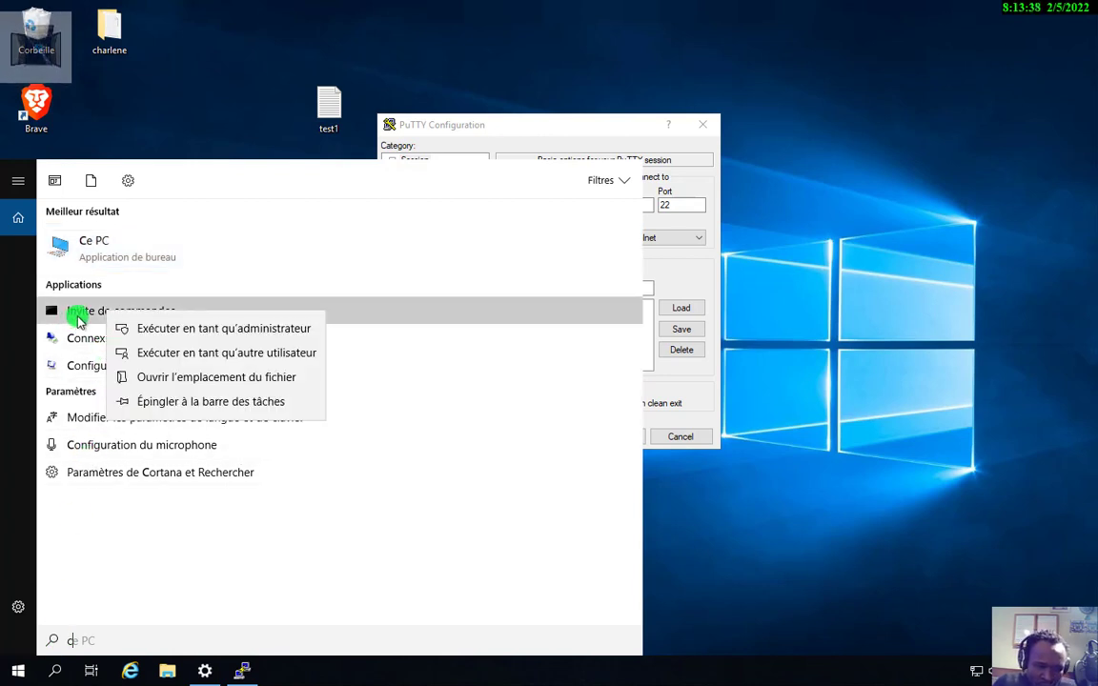
click(174, 328)
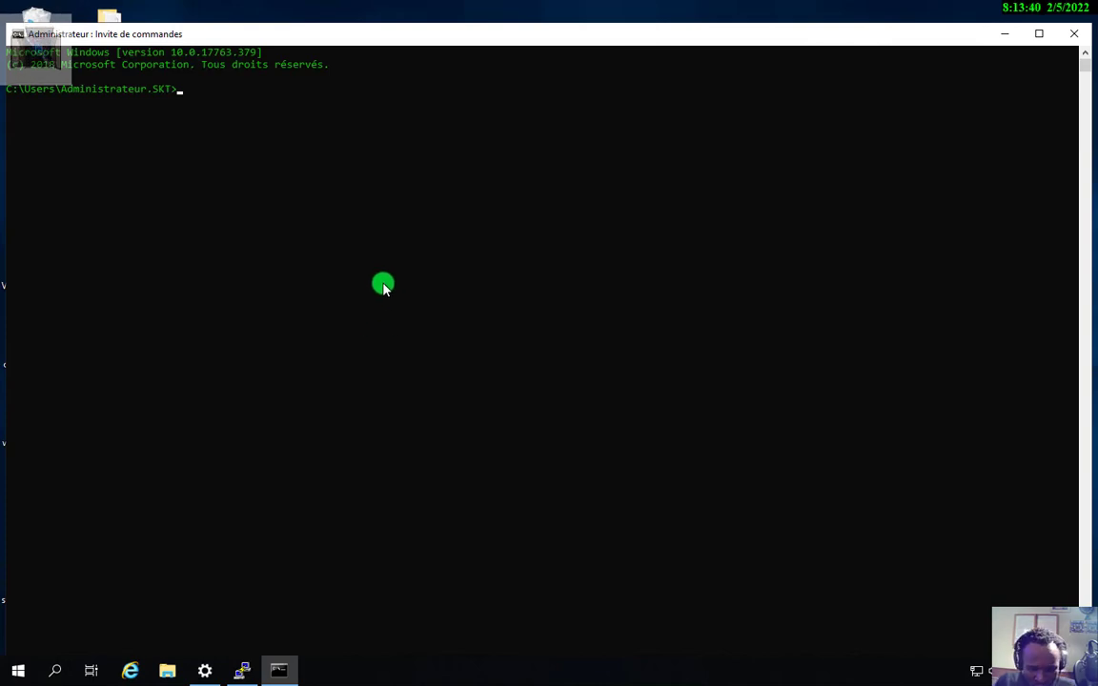
Ping the Debian machine at 192.168.0.252 from the server's command prompt, and run the same ping again
text(pin)
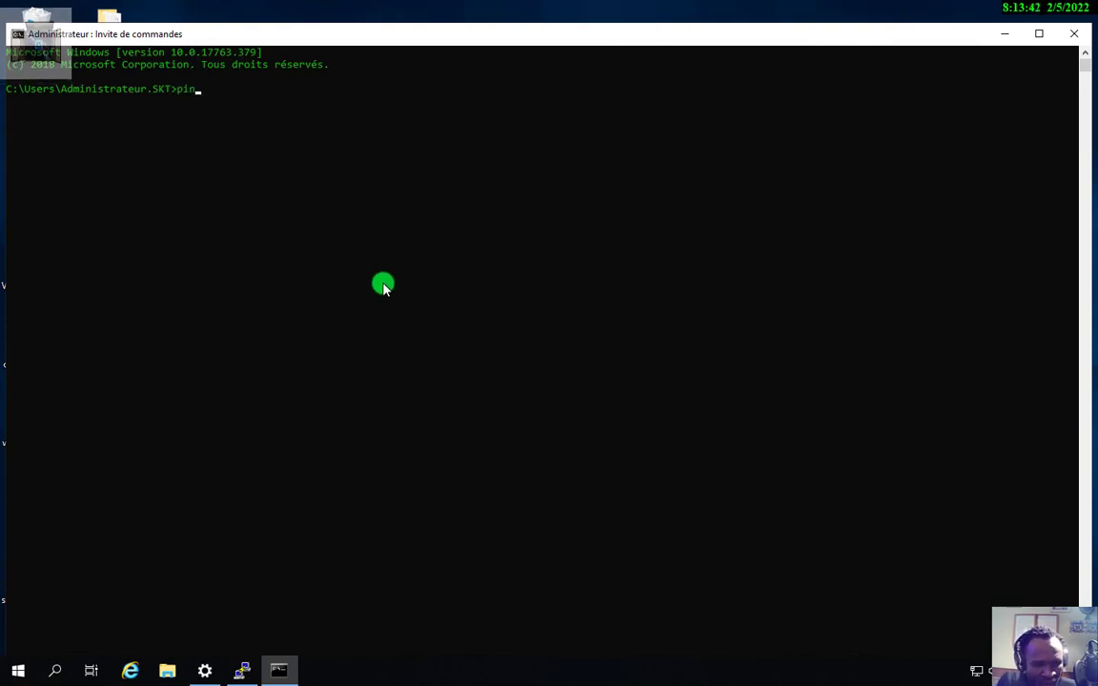
text(g 192.168)
key(BackSpace)
key(BackSpace)
key(BackSpace)
key(BackSpace)
key(BackSpace)
key(BackSpace)
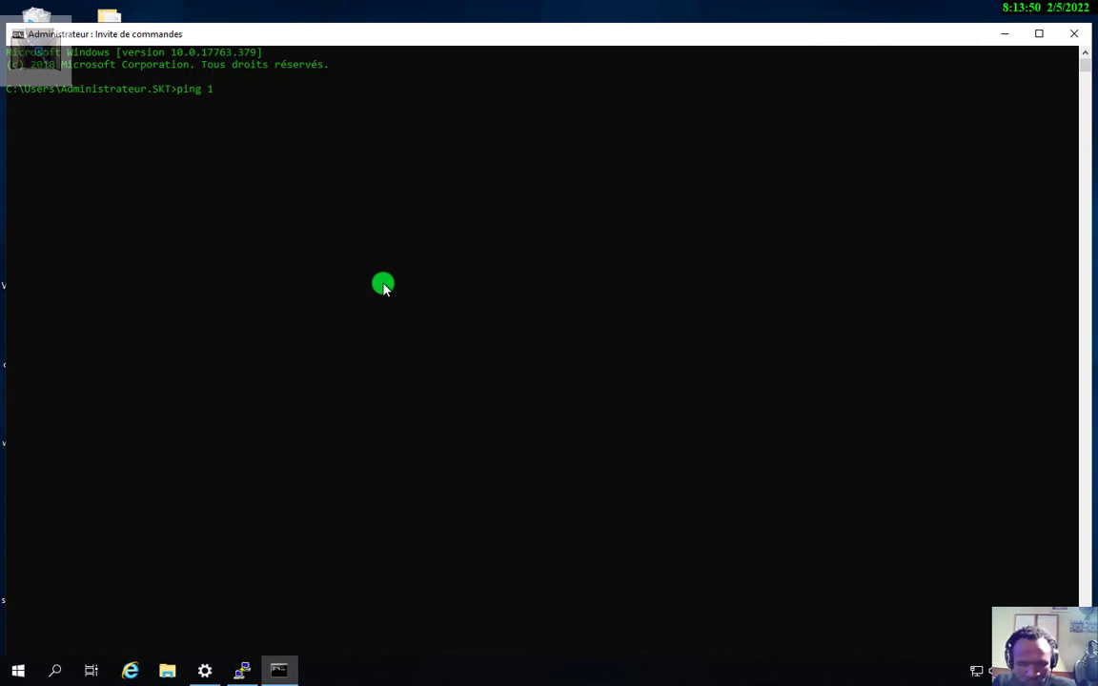
text(92.168.0.252)
key(Return)
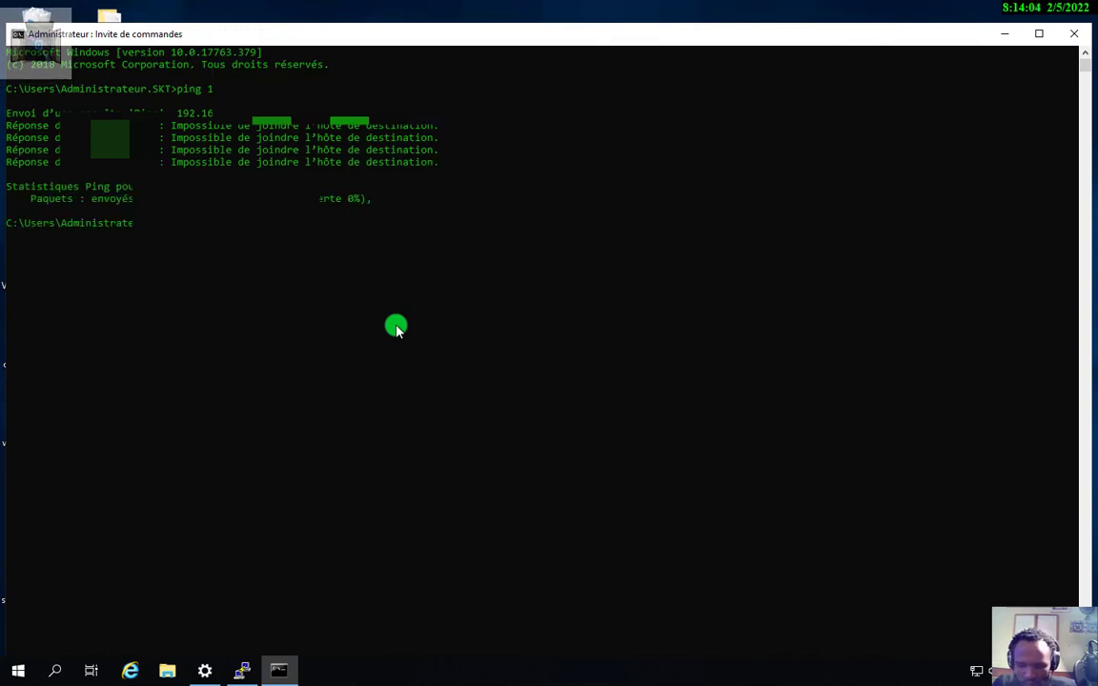
key(Up)
key(Return)
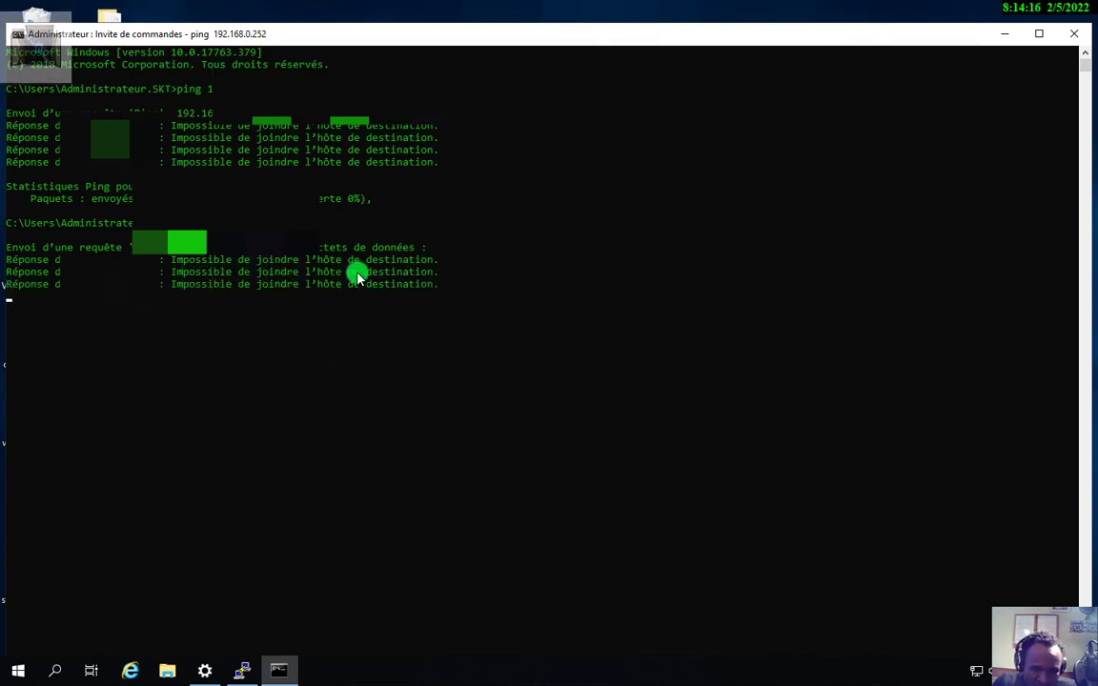
Minimize the server's command prompt and the remote session, and bring up the host computer's open command prompt
click(1004, 33)
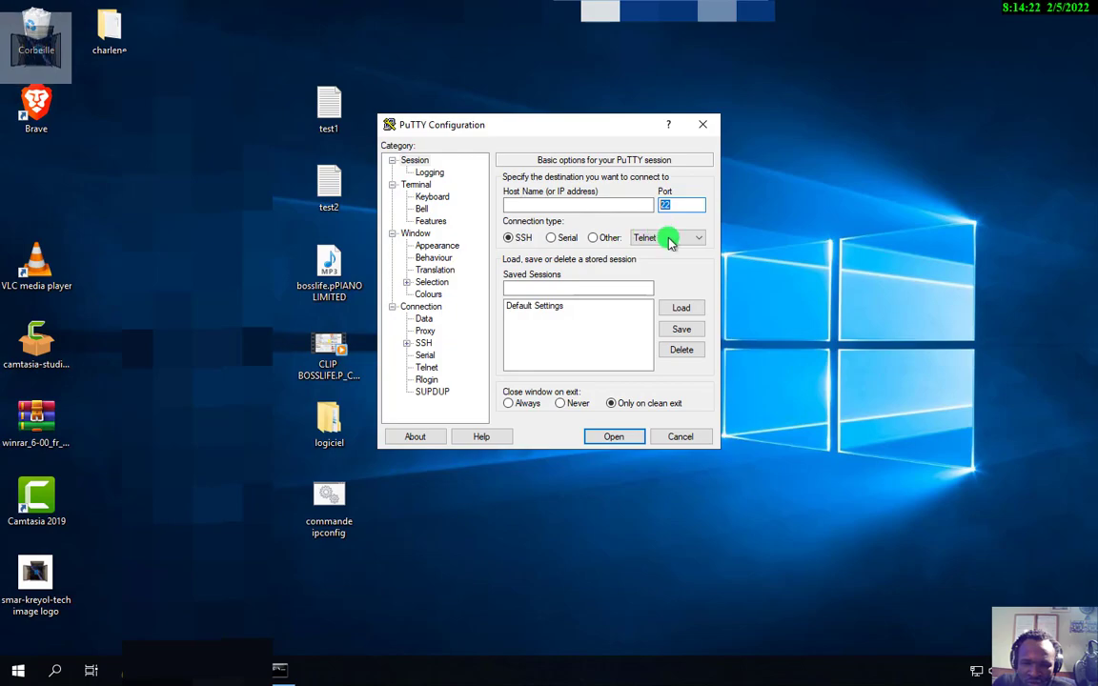
click(719, 14)
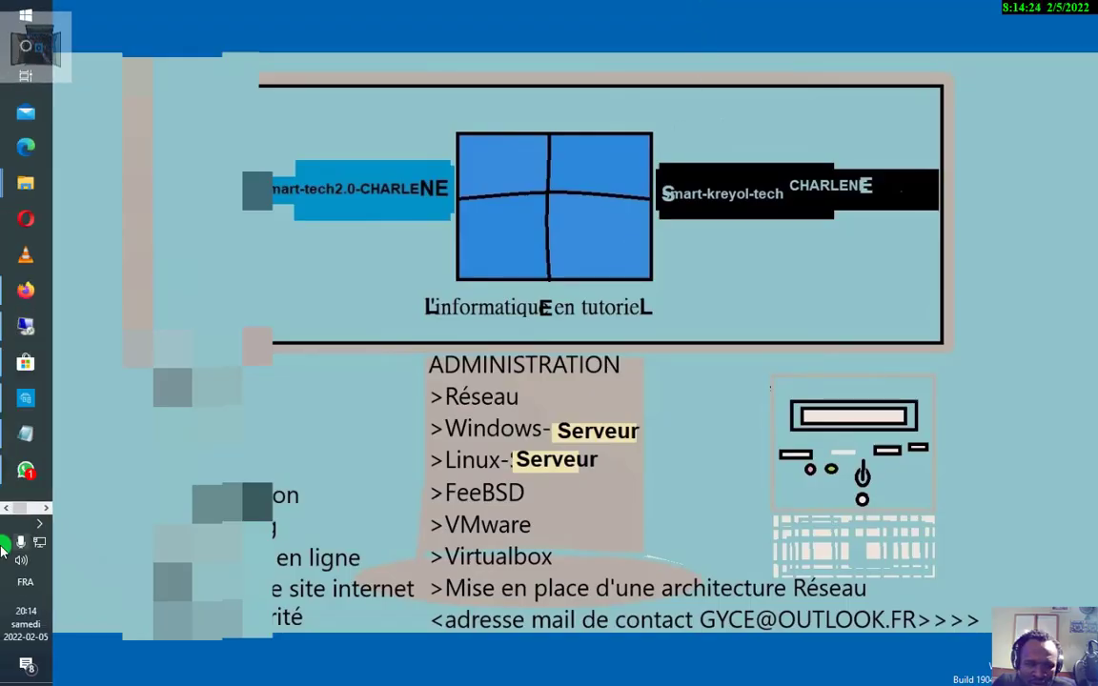
click(41, 511)
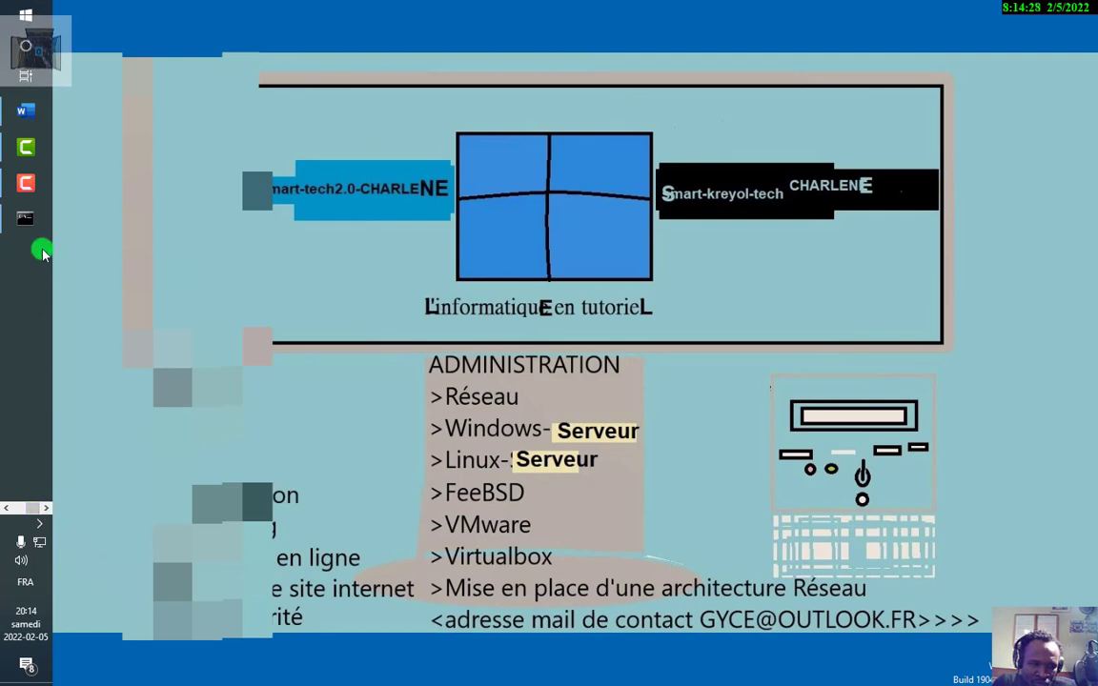
click(28, 223)
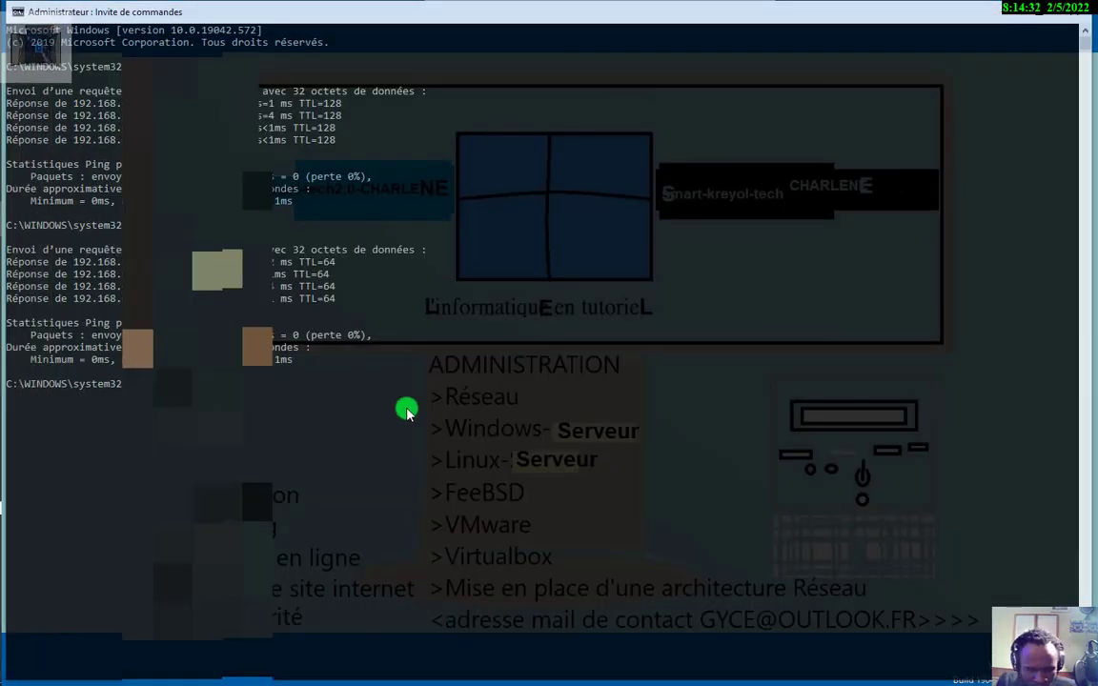
Ping 192.168.0.252 from the host computer's command prompt three times to test the connection to the Debian machine
key(Return)
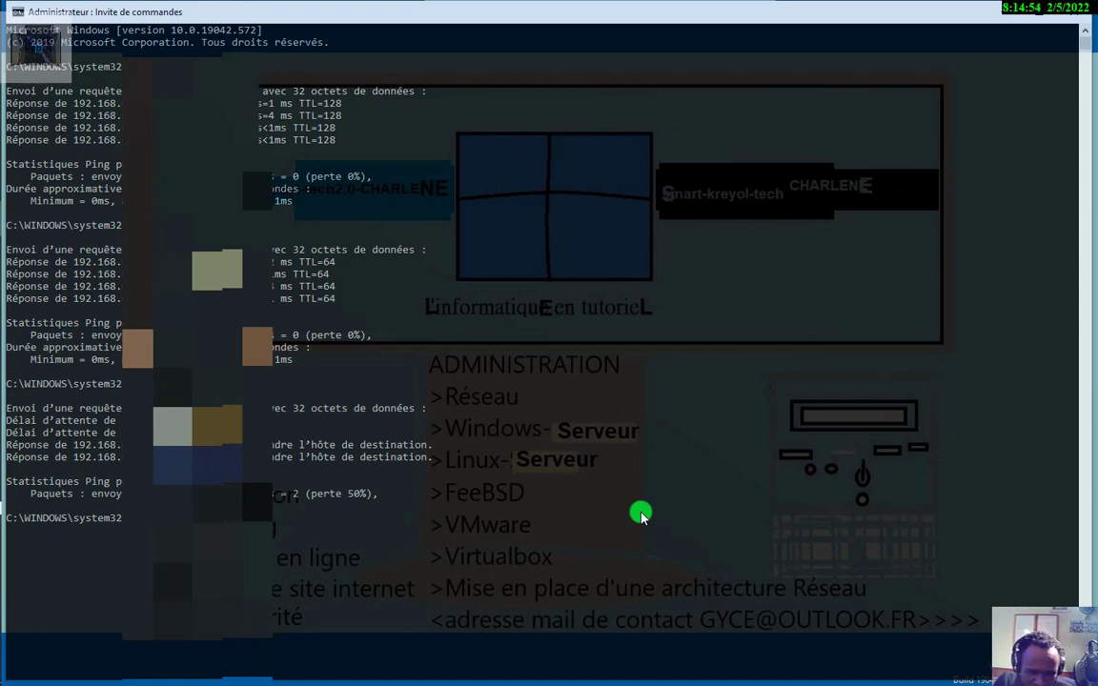
key(Up)
key(Return)
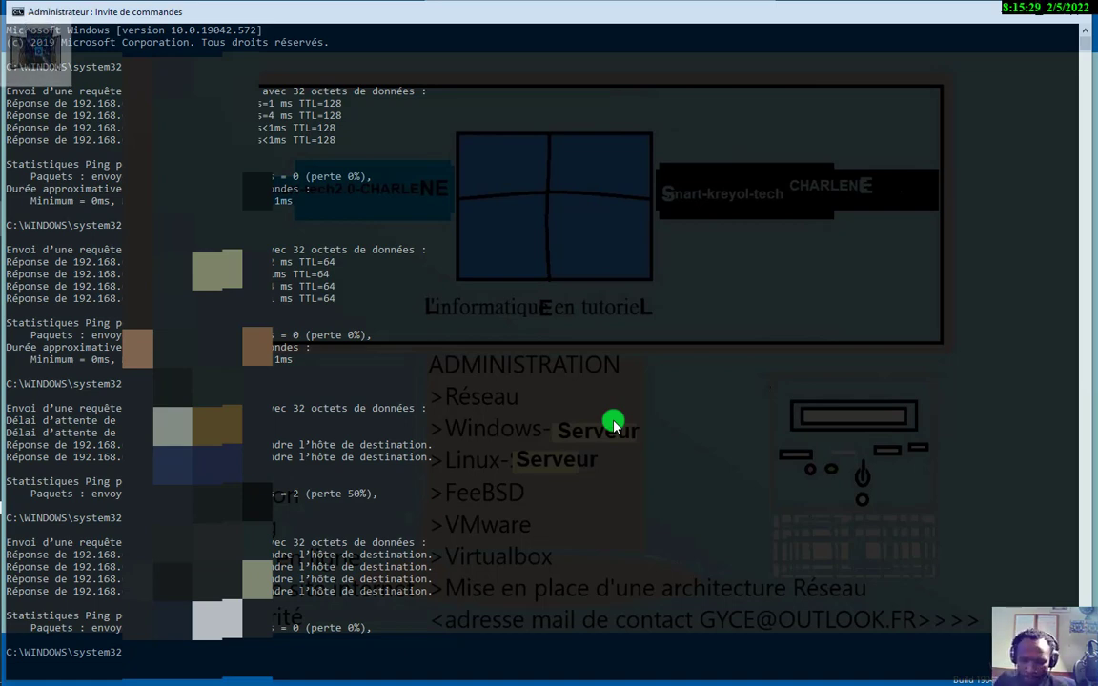
text(ping 192.168.0.253)
key(Return)
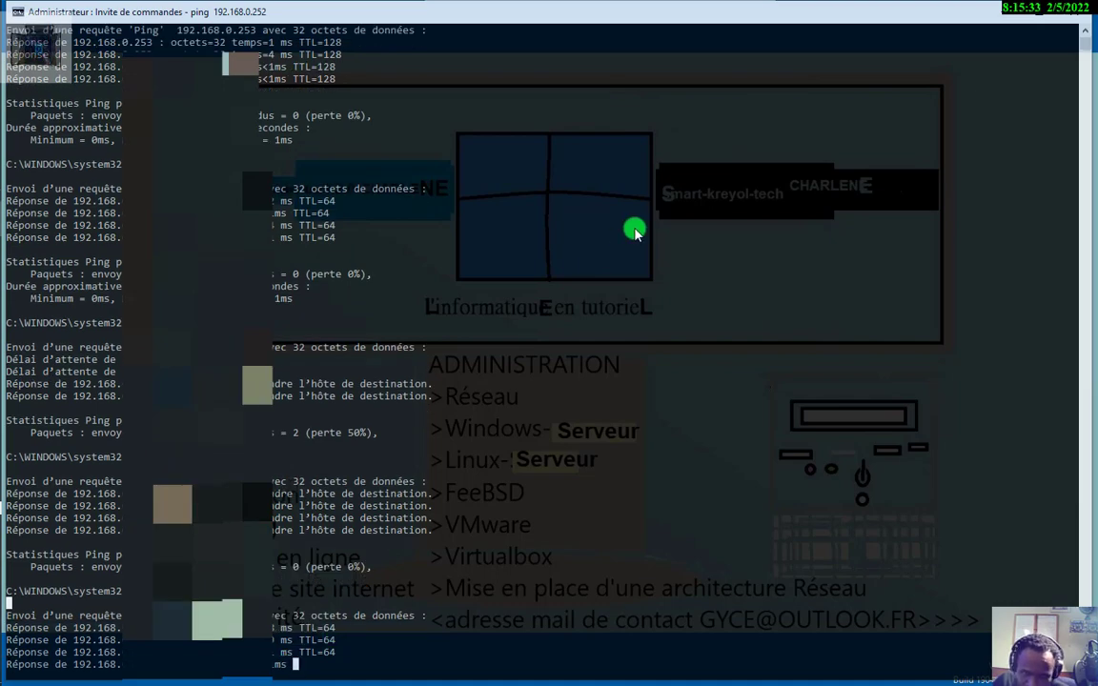
Return to the server's command prompt, repeat the ping to 192.168.0.252 twice, highlight a reply's TTL, and close the window
key(super+d)
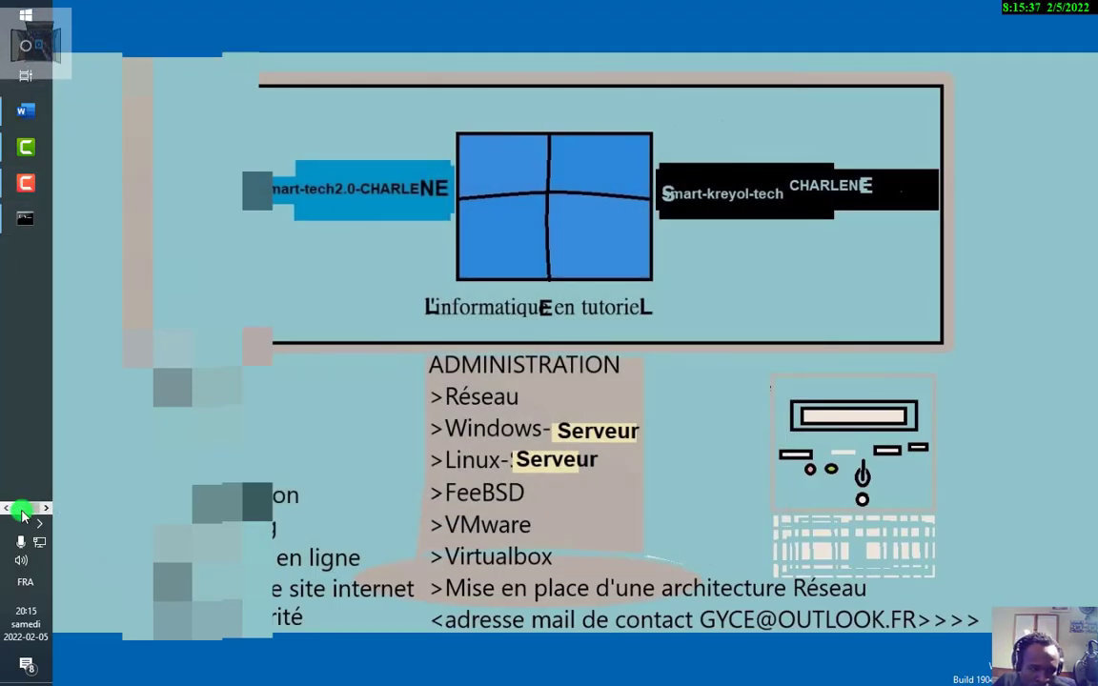
click(11, 336)
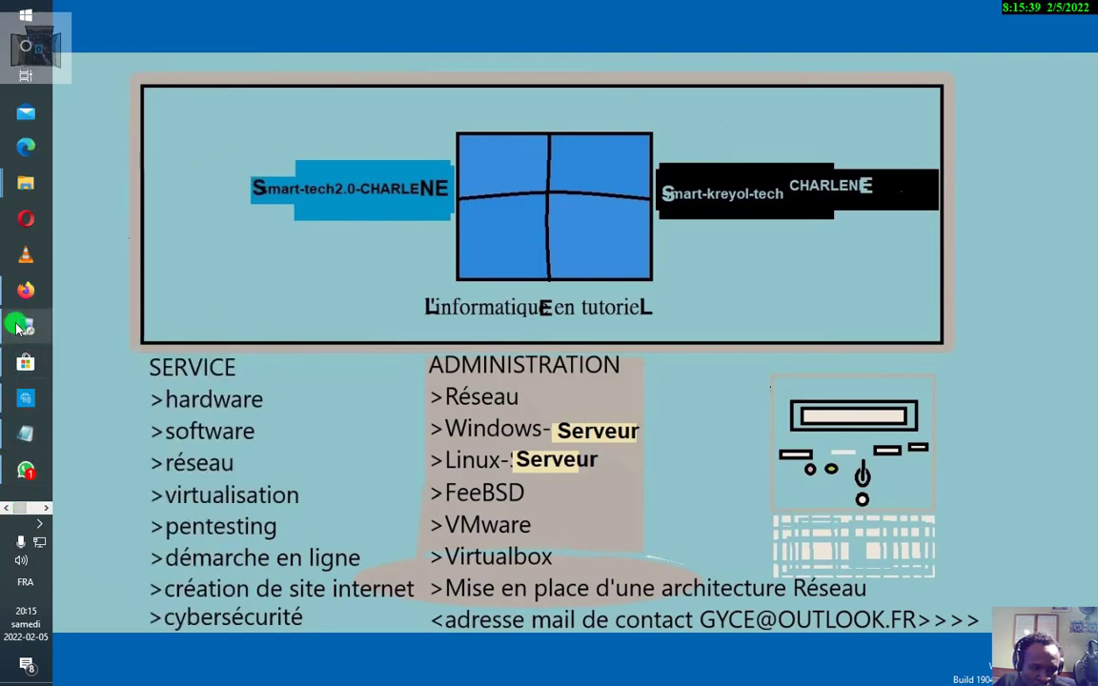
click(281, 669)
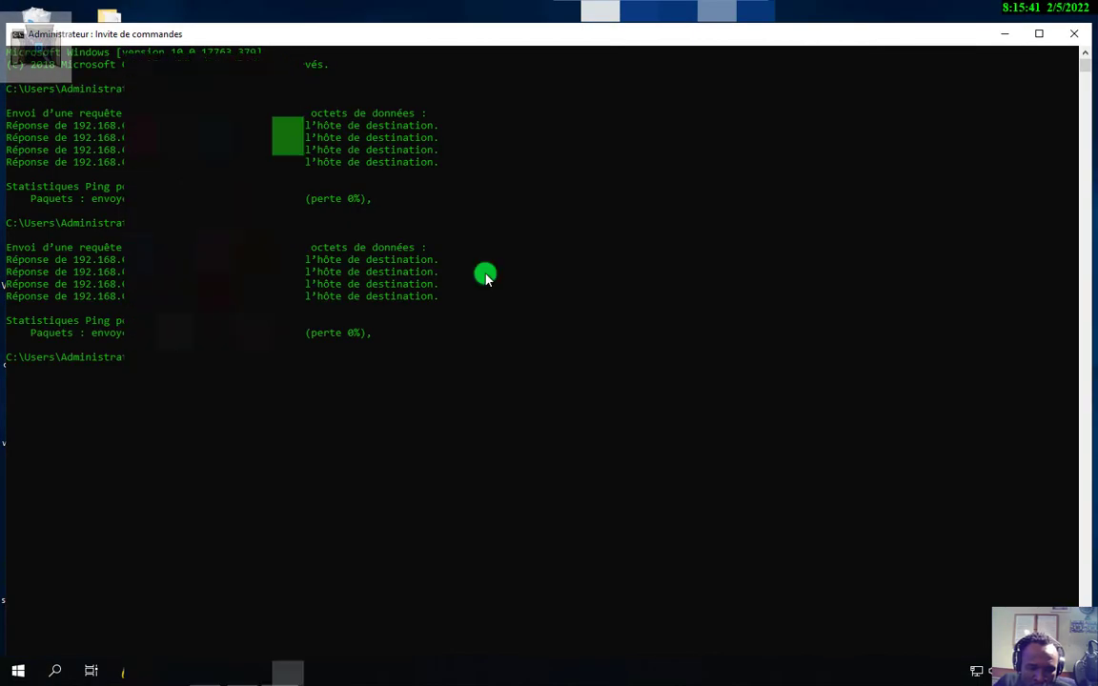
key(Up)
key(Return)
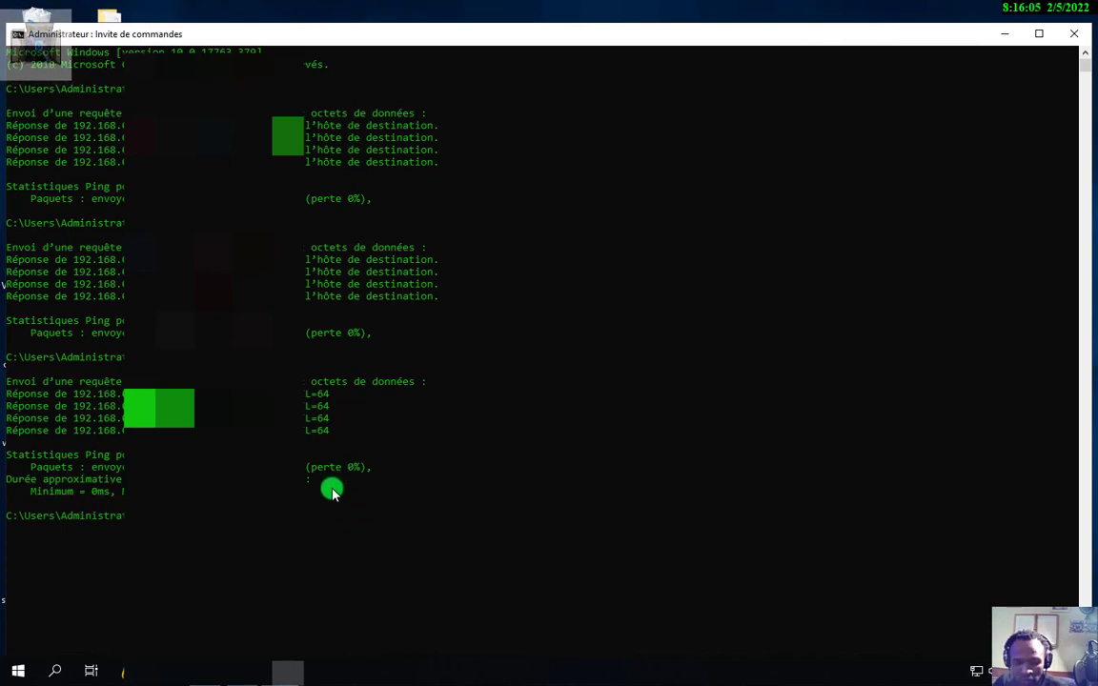
key(Return)
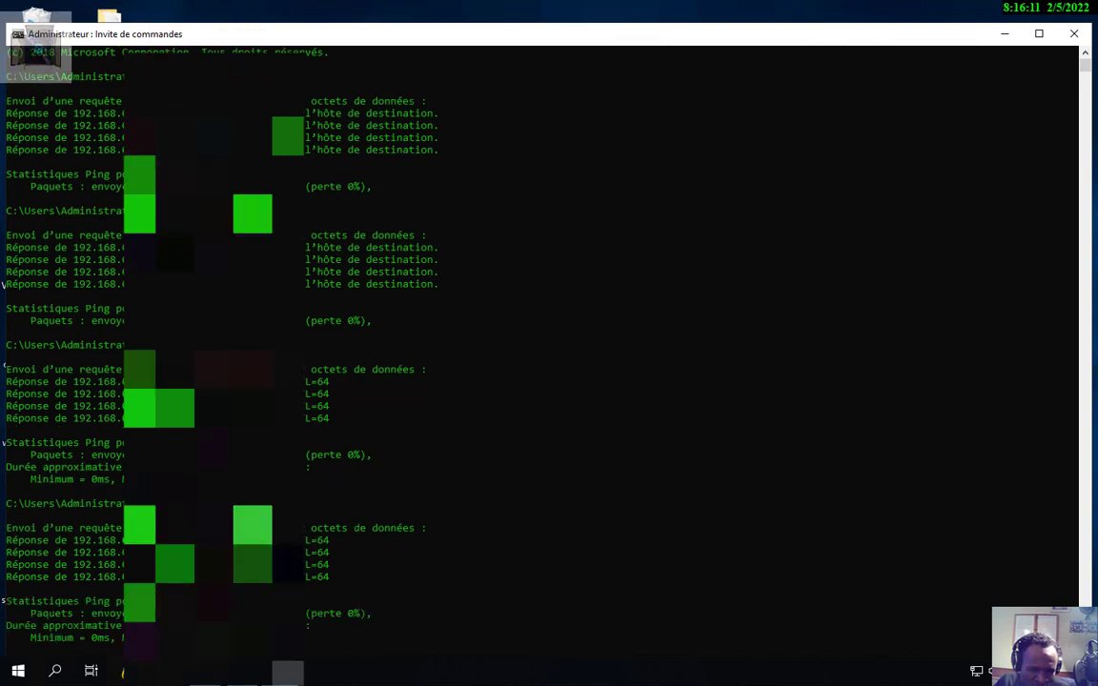
drag(338, 540, 305, 553)
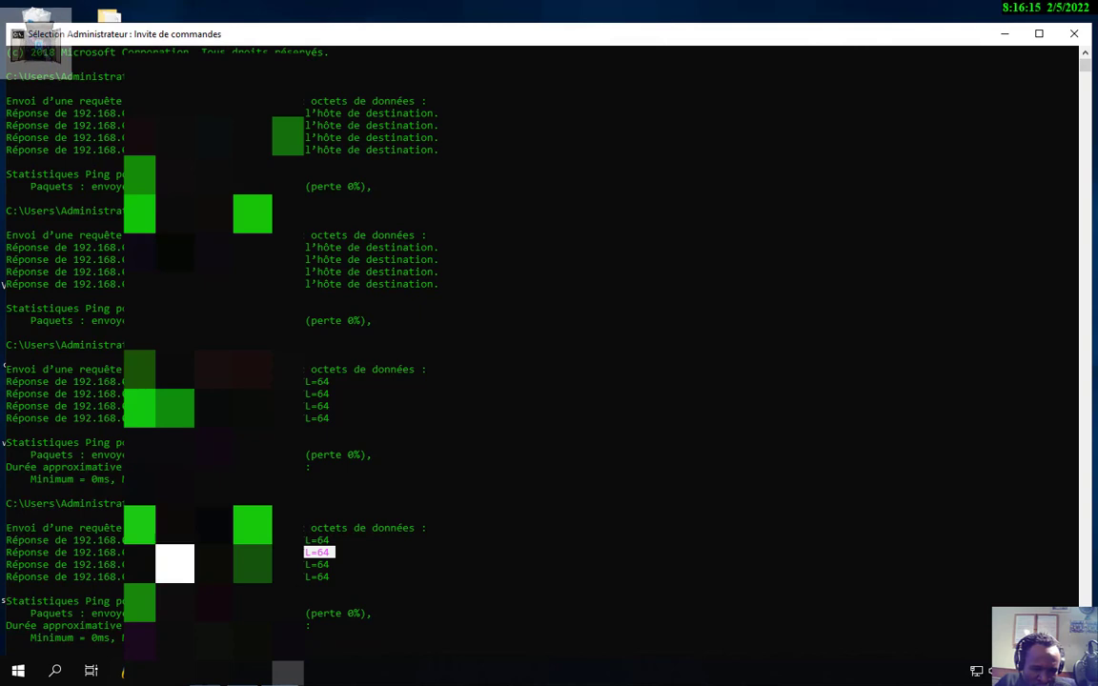
click(1074, 36)
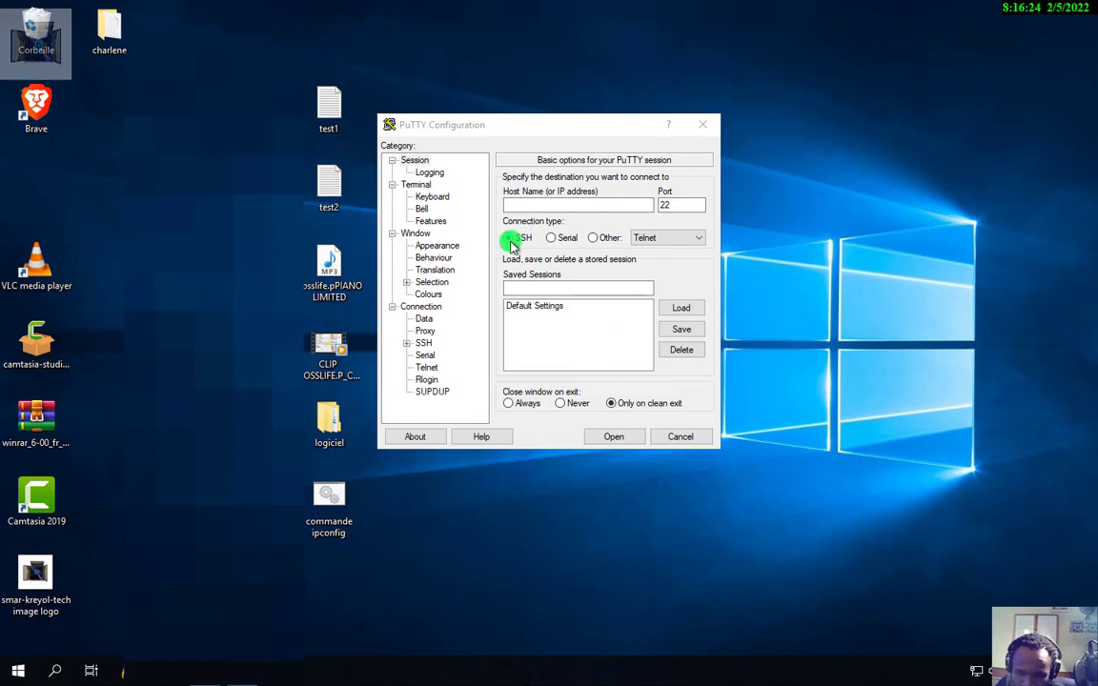
Connect PuTTY to host 192.168.0.252 over SSH and accept the server's host key into the cache
click(703, 234)
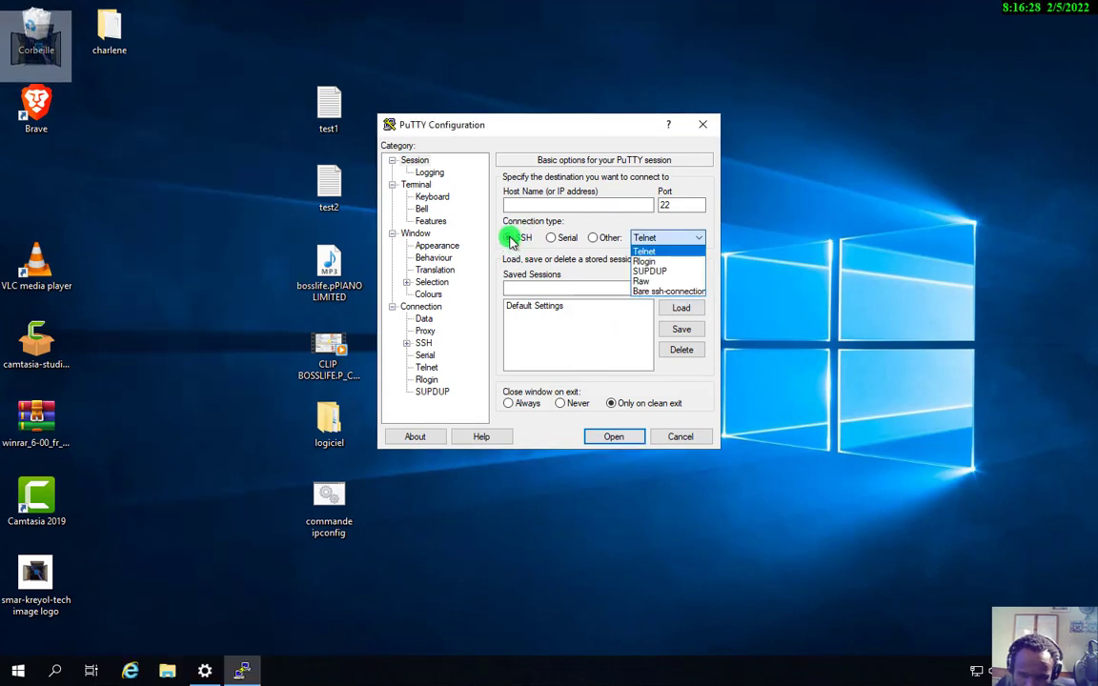
click(706, 220)
click(527, 204)
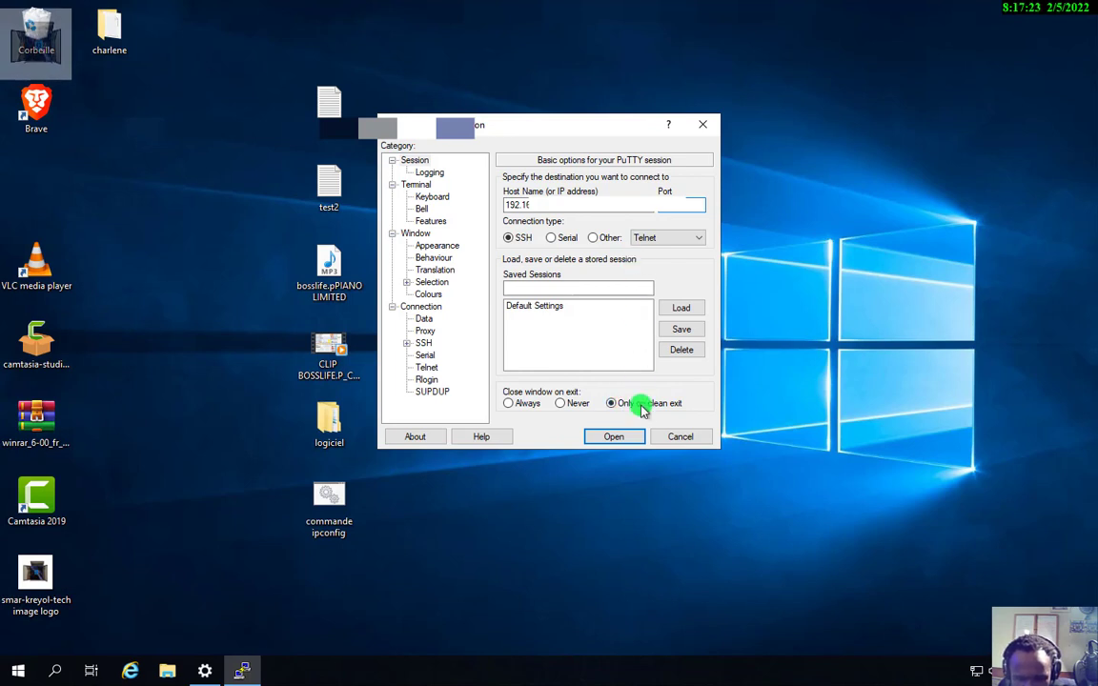
click(624, 440)
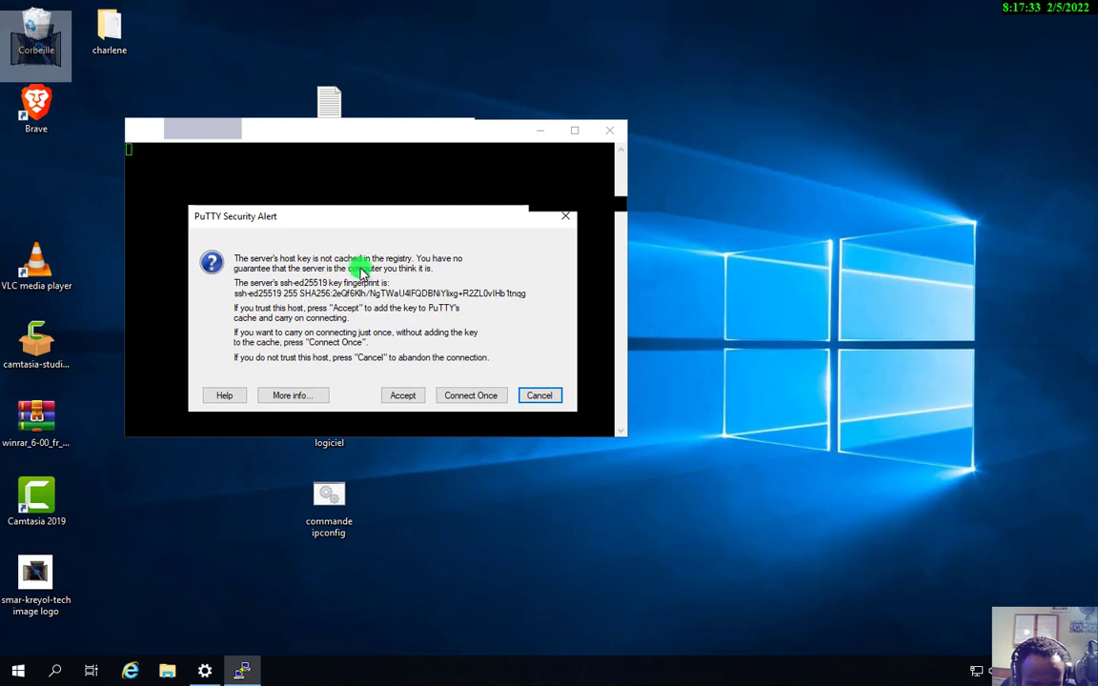
click(407, 397)
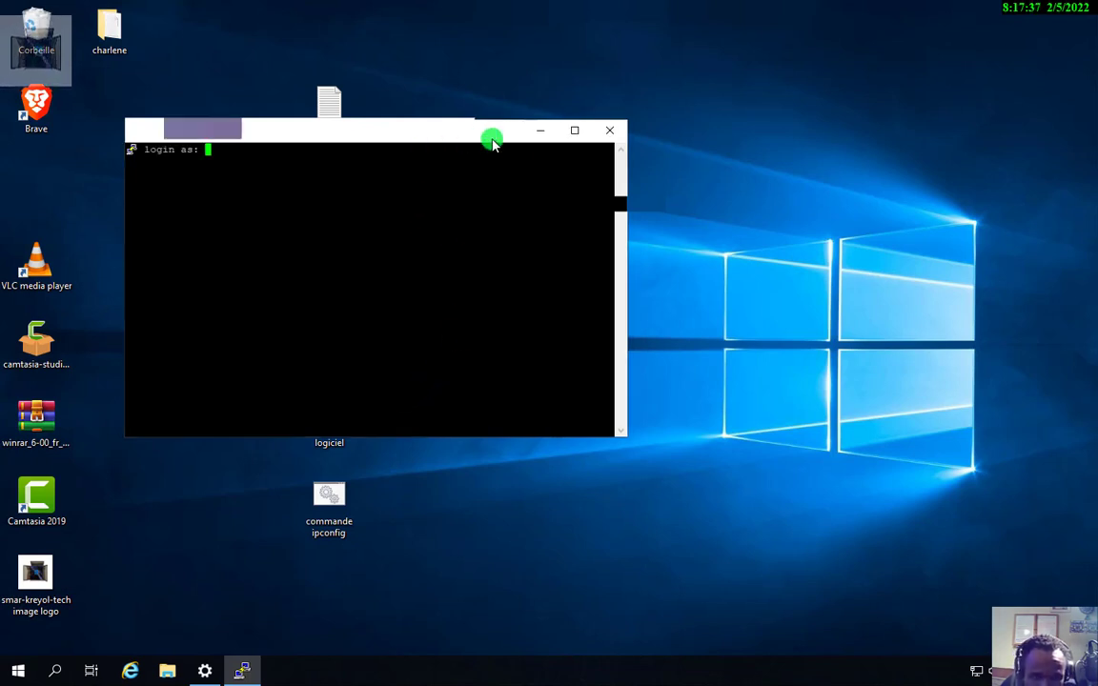
Maximize the PuTTY terminal and log in to the Debian machine as r with the account password
click(575, 131)
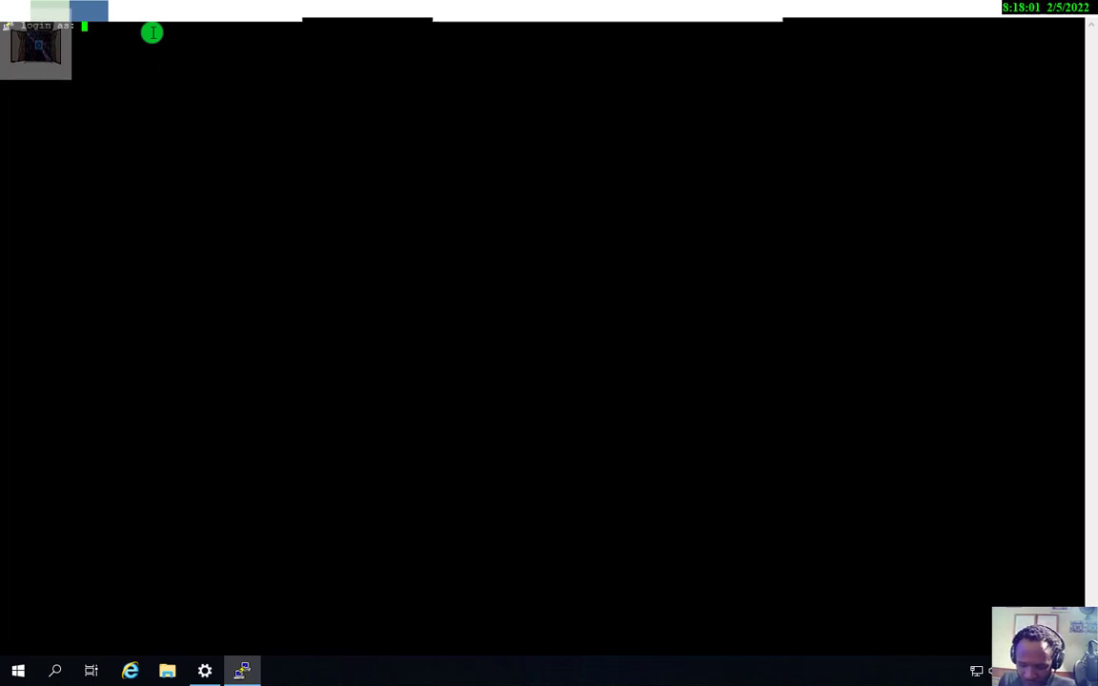
key(Return)
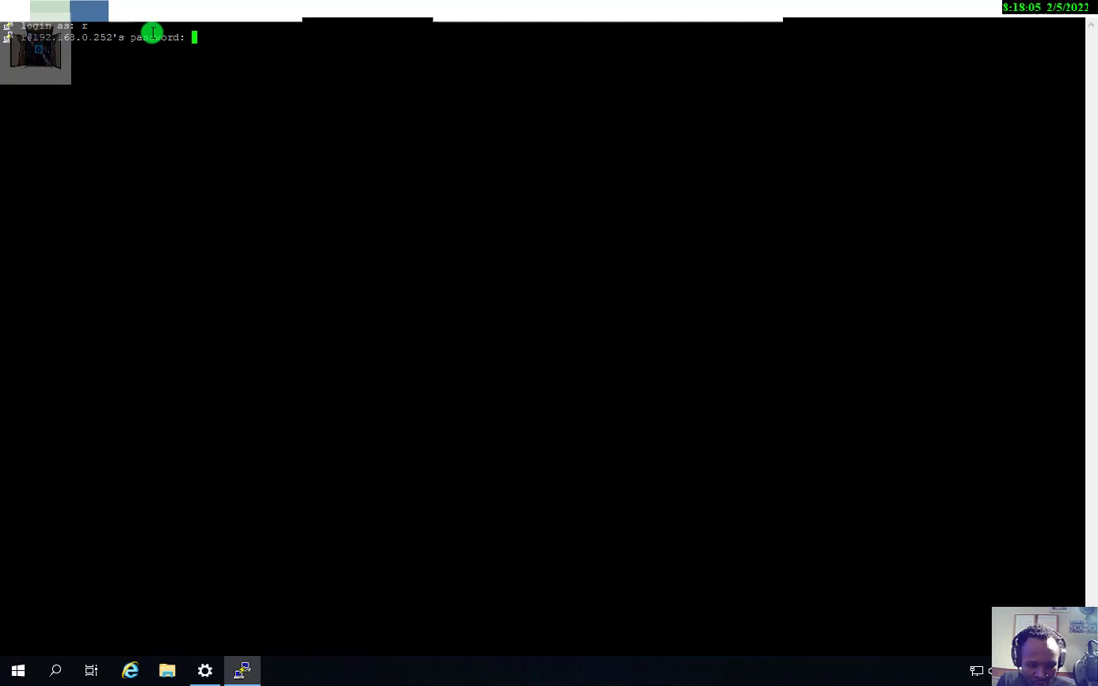
key(Return)
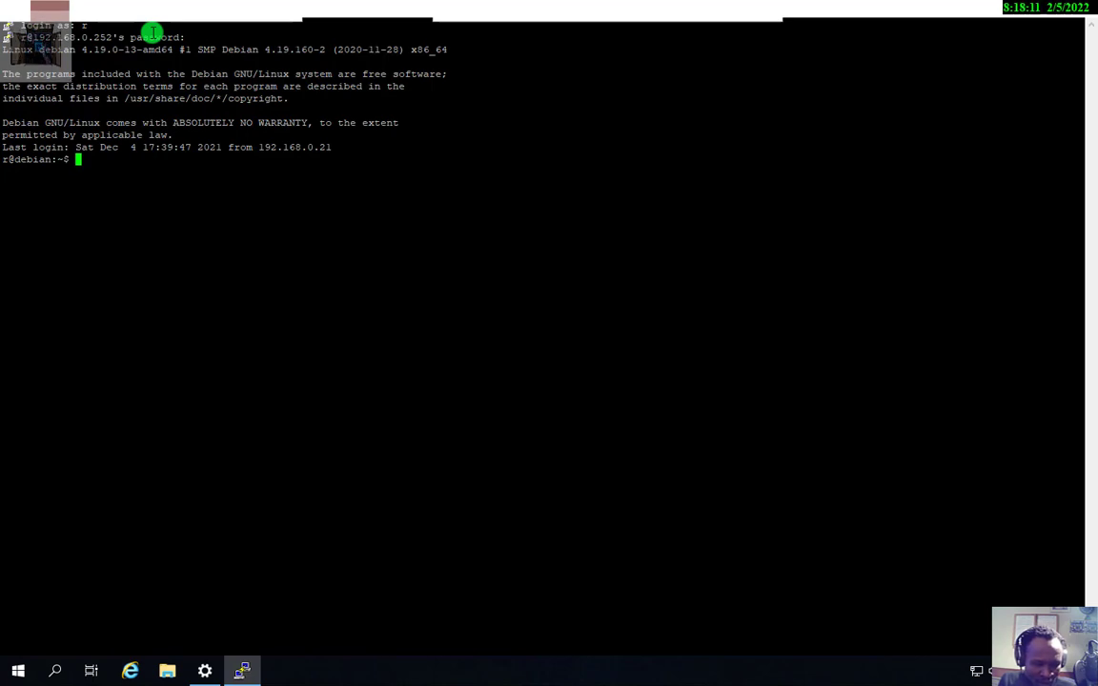
Switch to the root account with su - and enter the root password
text(su)
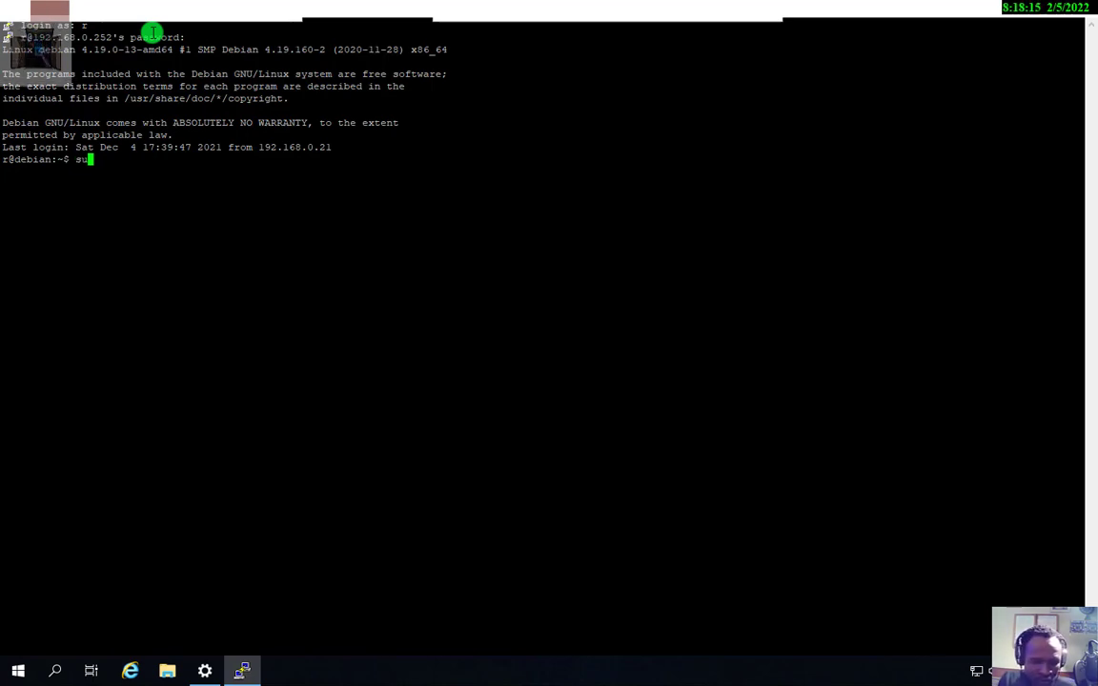
text( -)
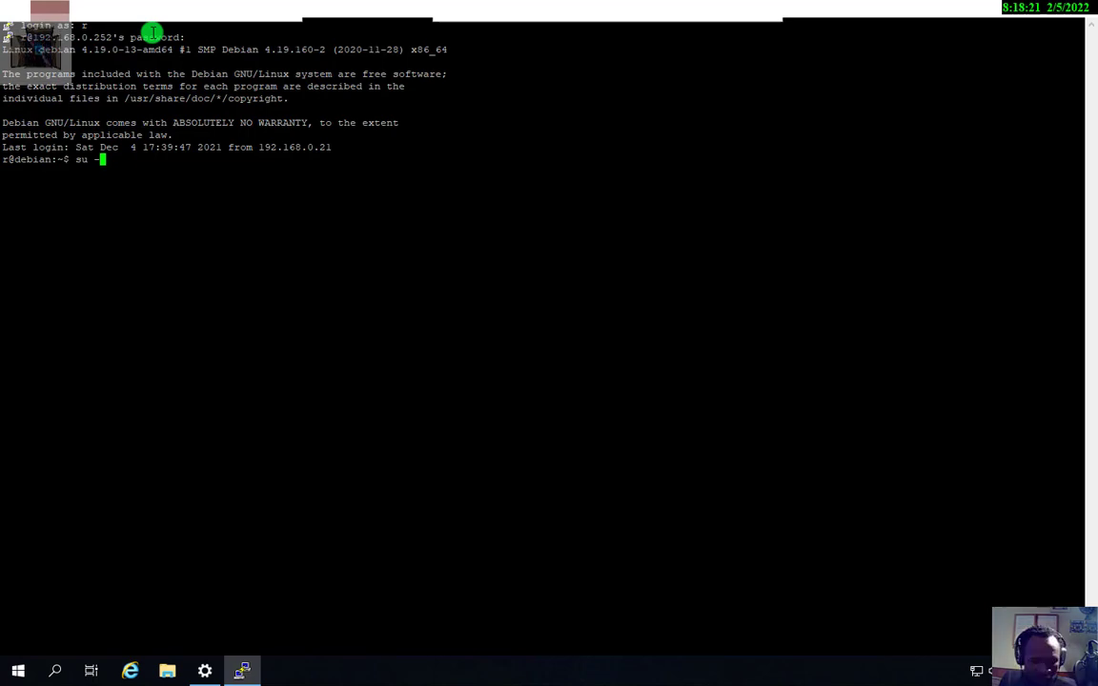
key(Return)
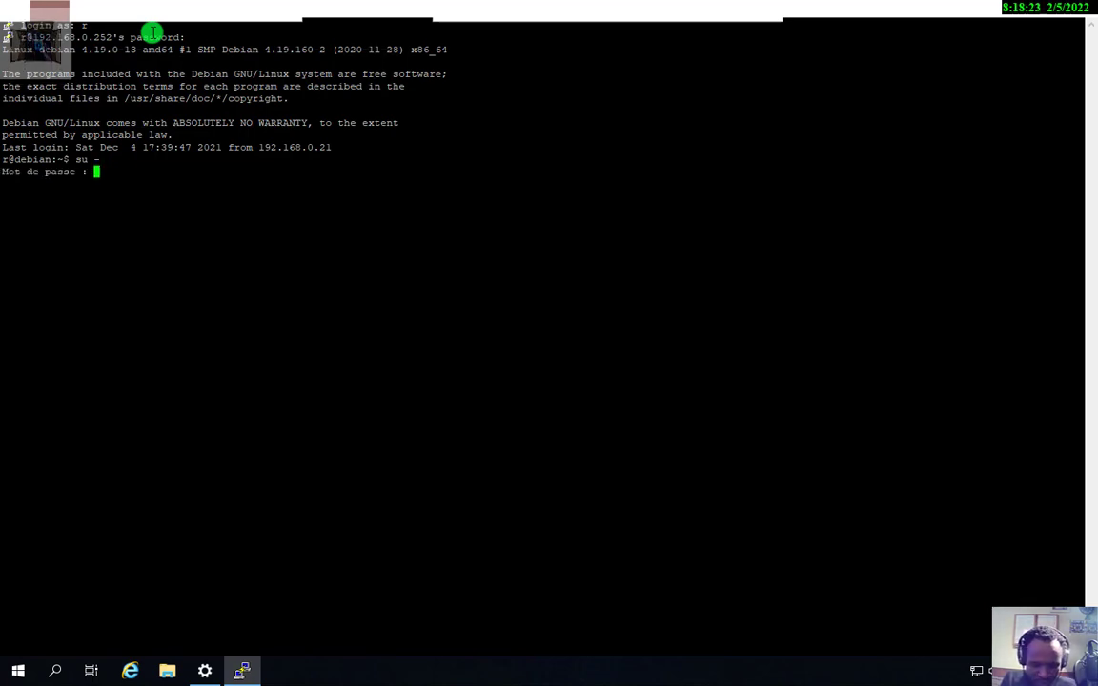
key(Return)
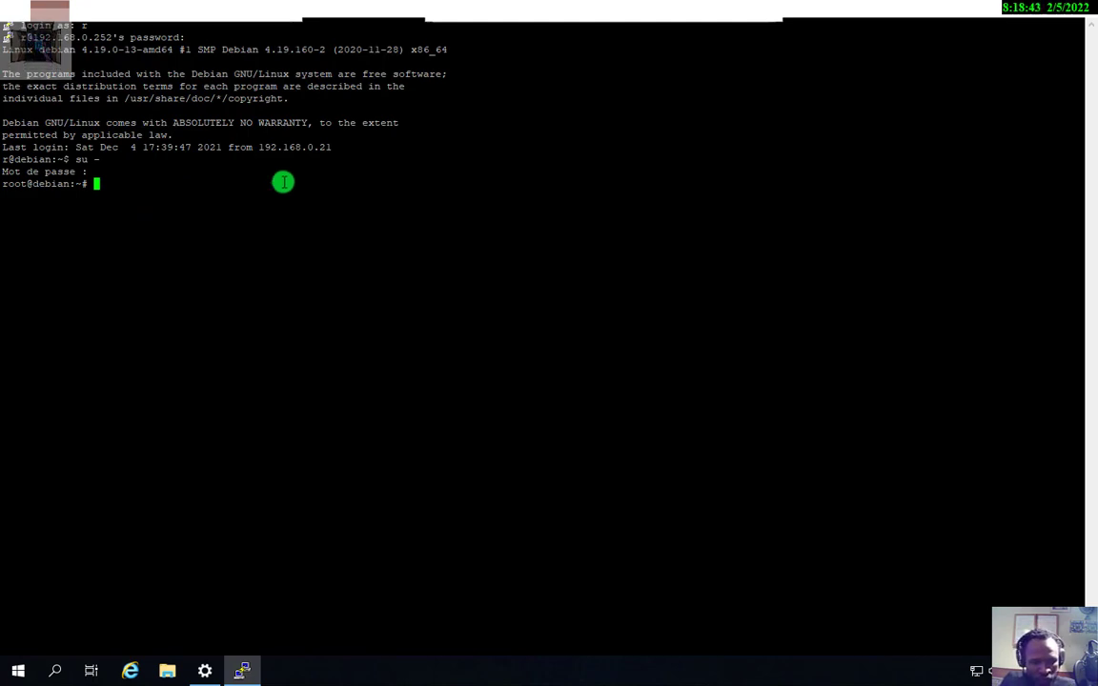
List the contents of root's home directory with ls, and run the listing a second time
text(ls)
key(Return)
text(ls)
key(Return)
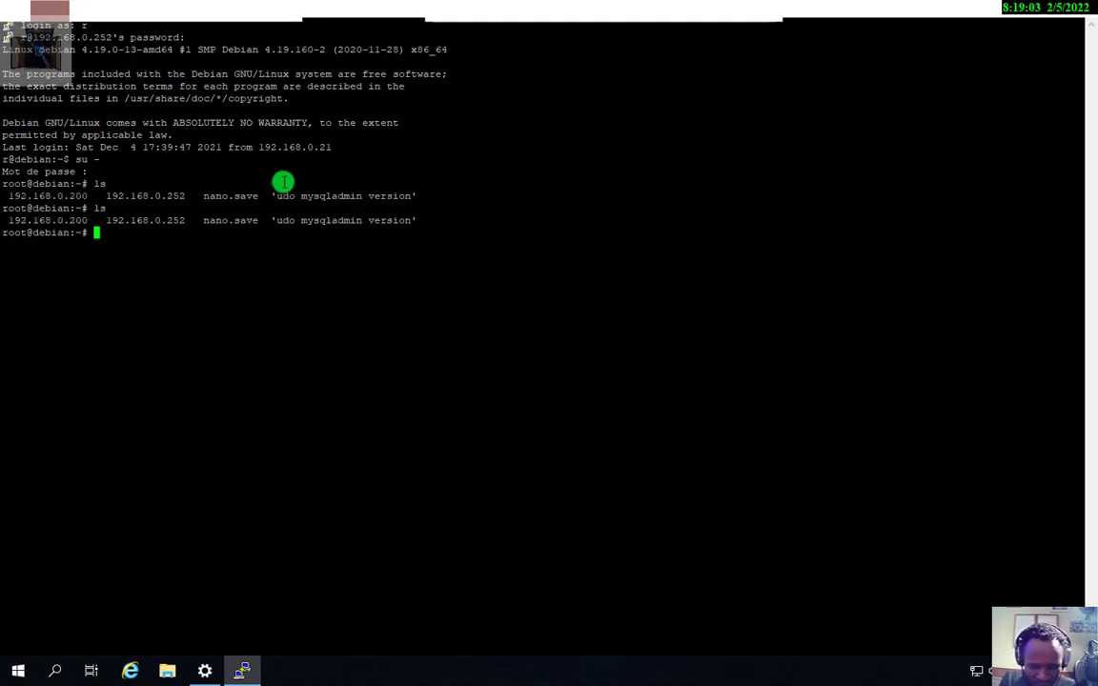
Refresh the Debian machine's package lists with apt-get update
text(apt)
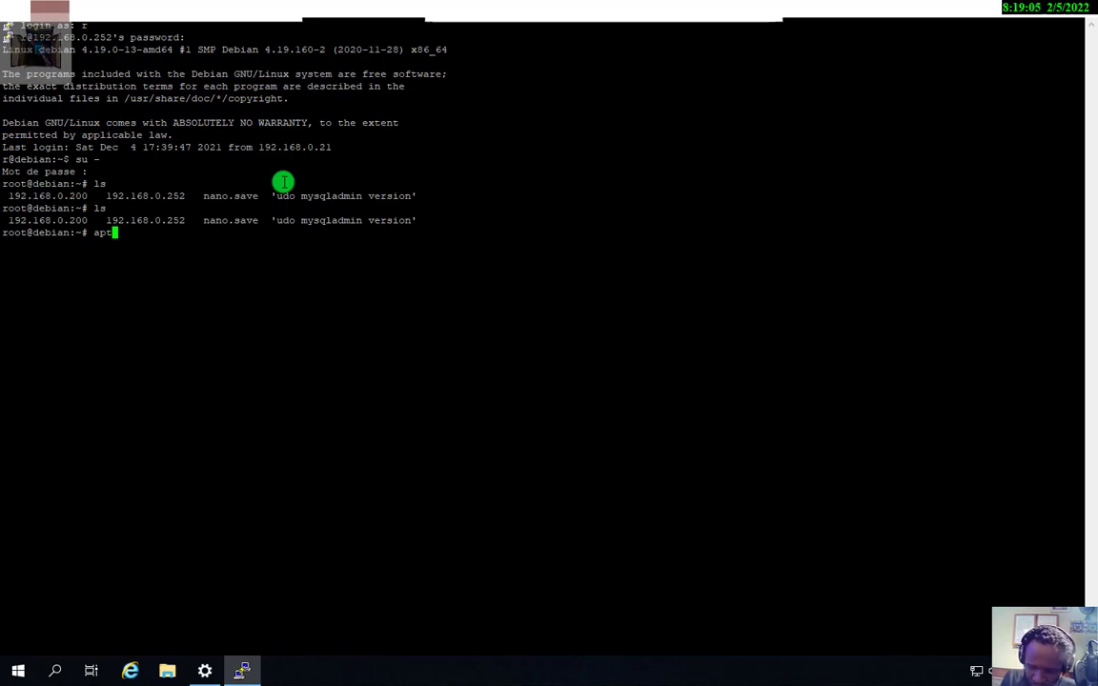
text(-)
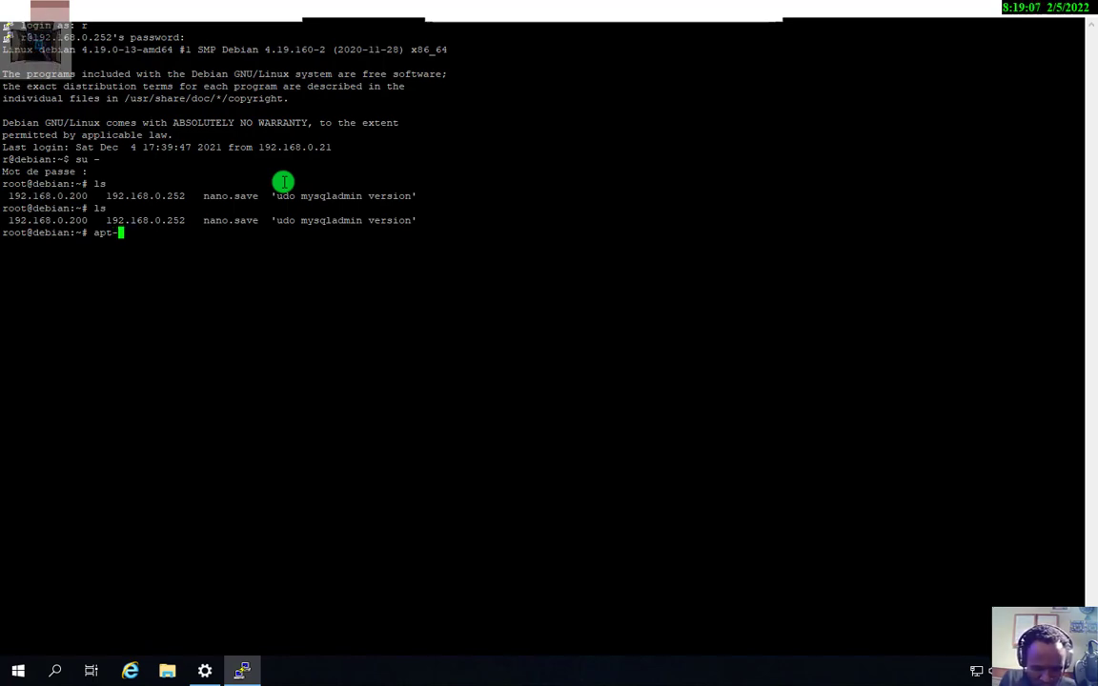
text(get up)
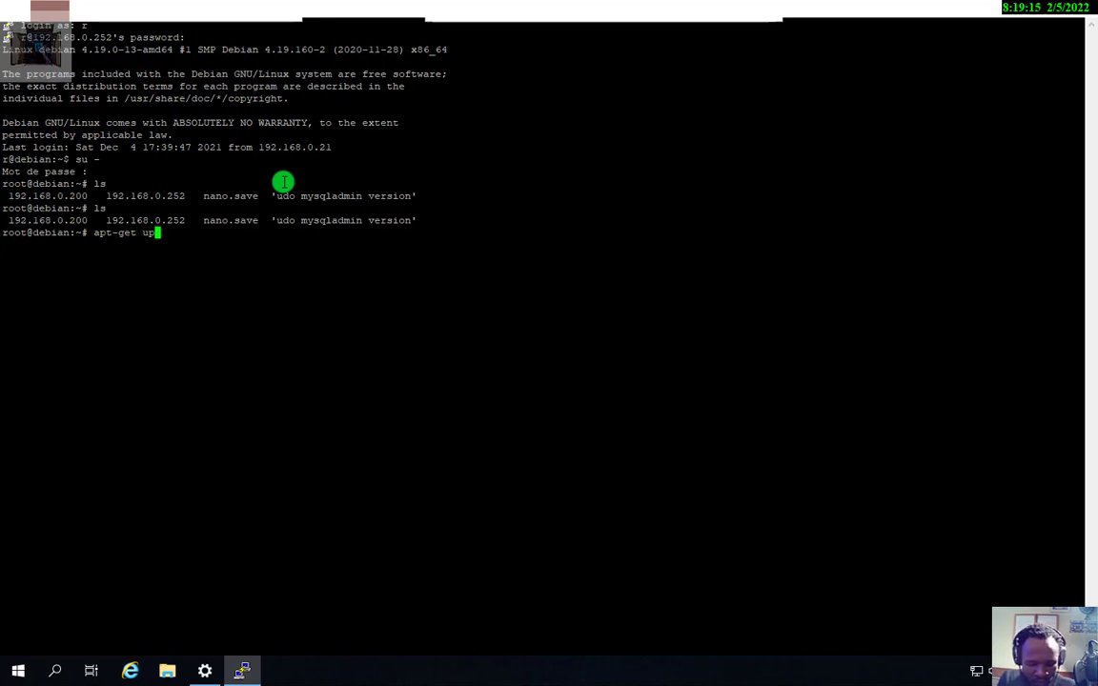
text(date)
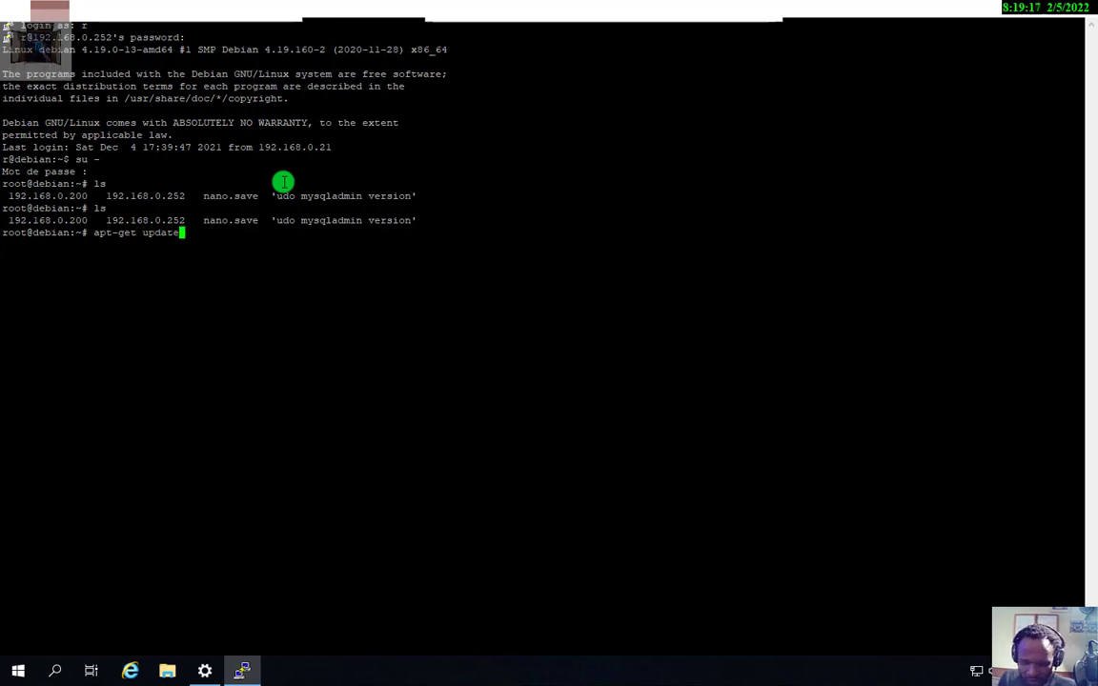
key(Return)
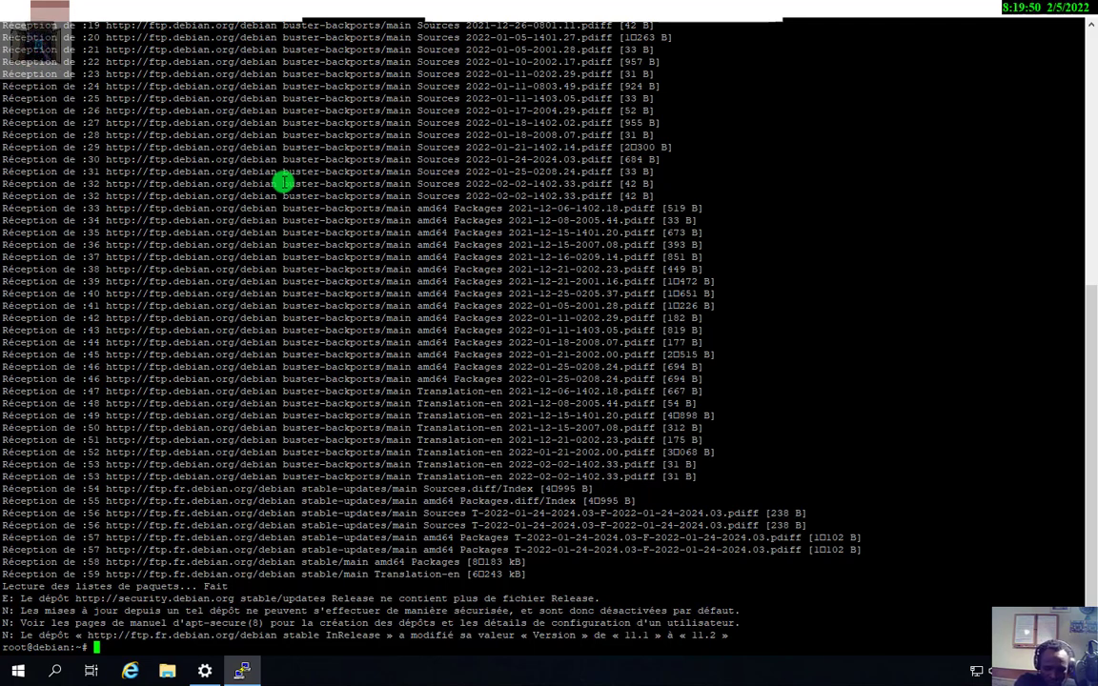
Start a package upgrade with apt-get upgrade and answer o to continue with it
text(apt-)
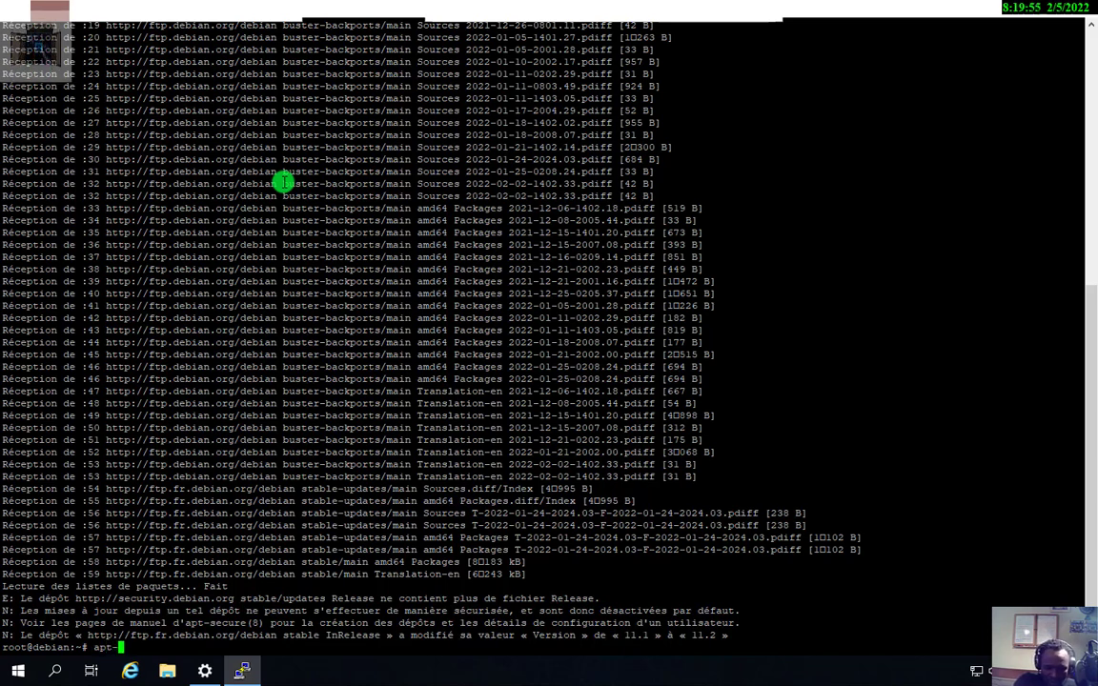
text(get )
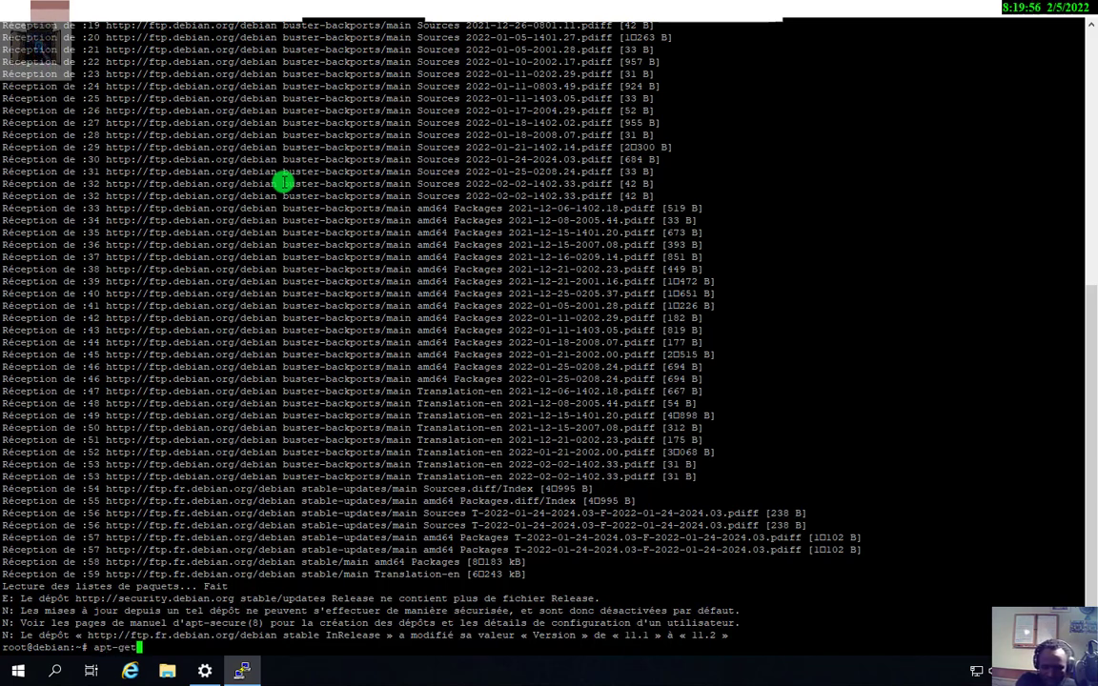
text(u)
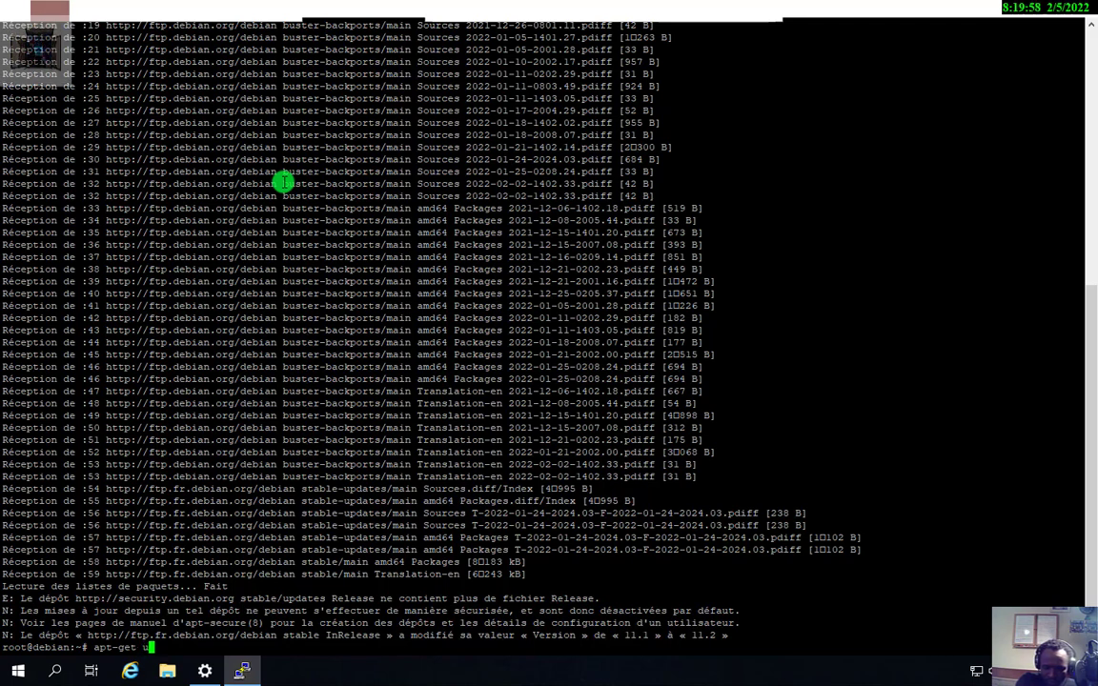
text(pgrade)
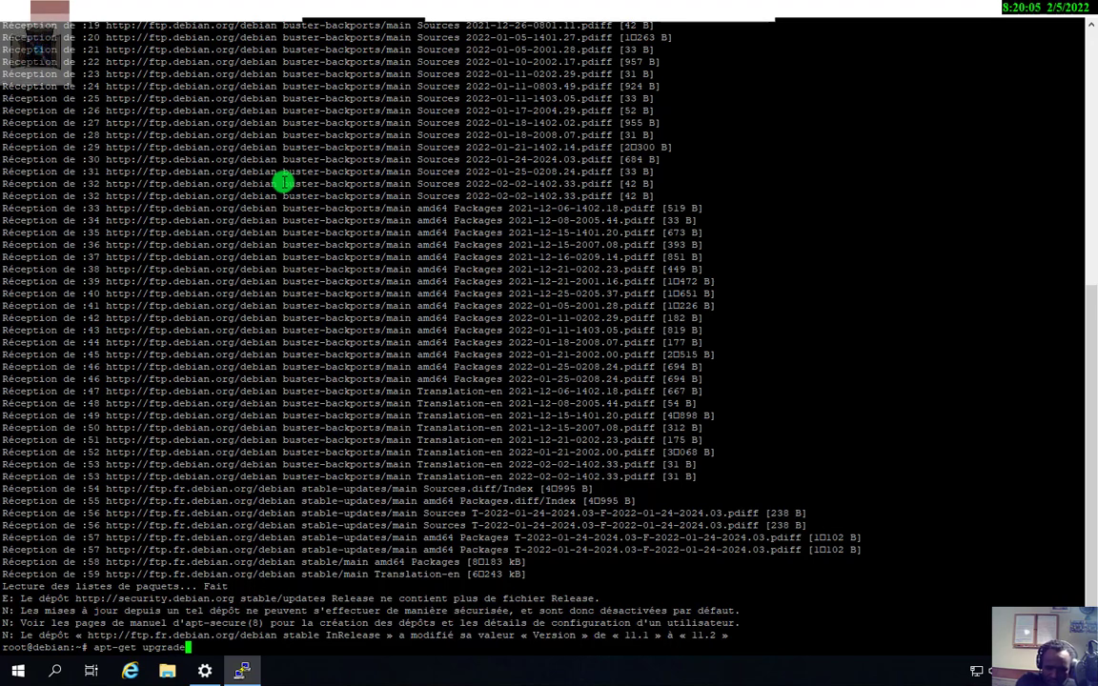
key(Return)
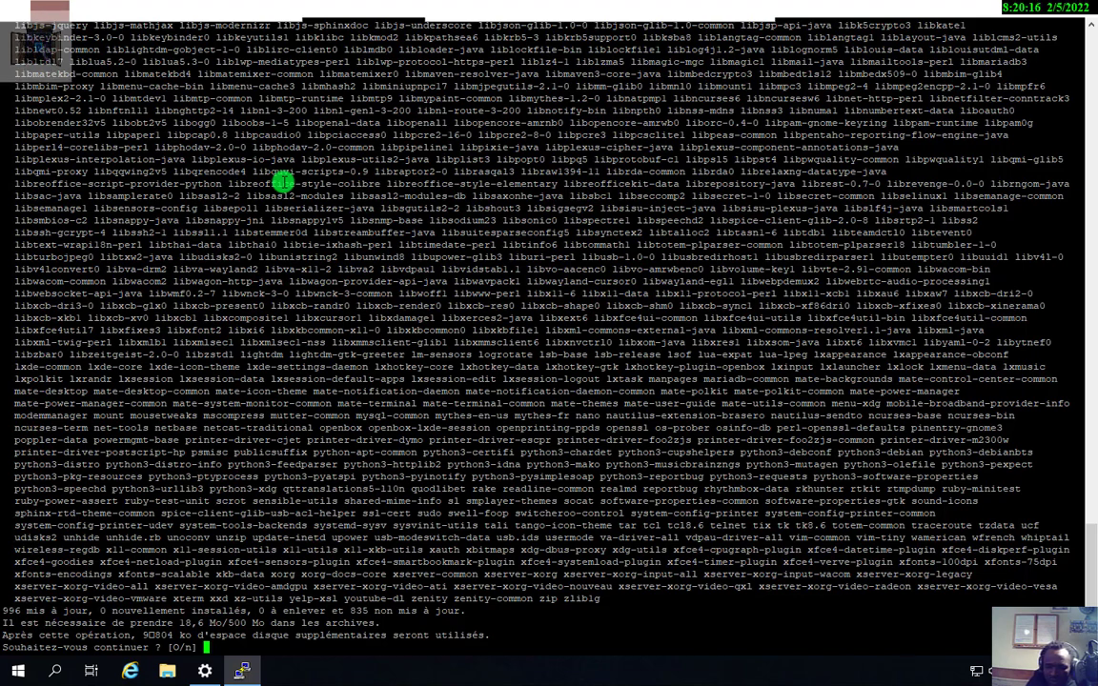
text(o)
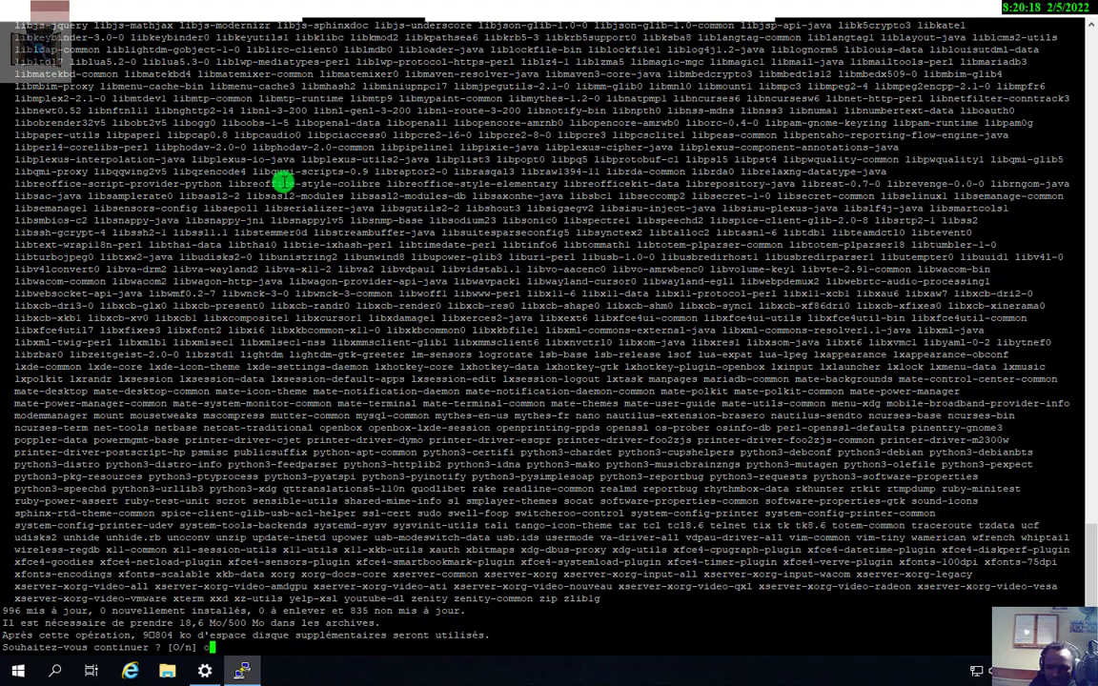
key(Return)
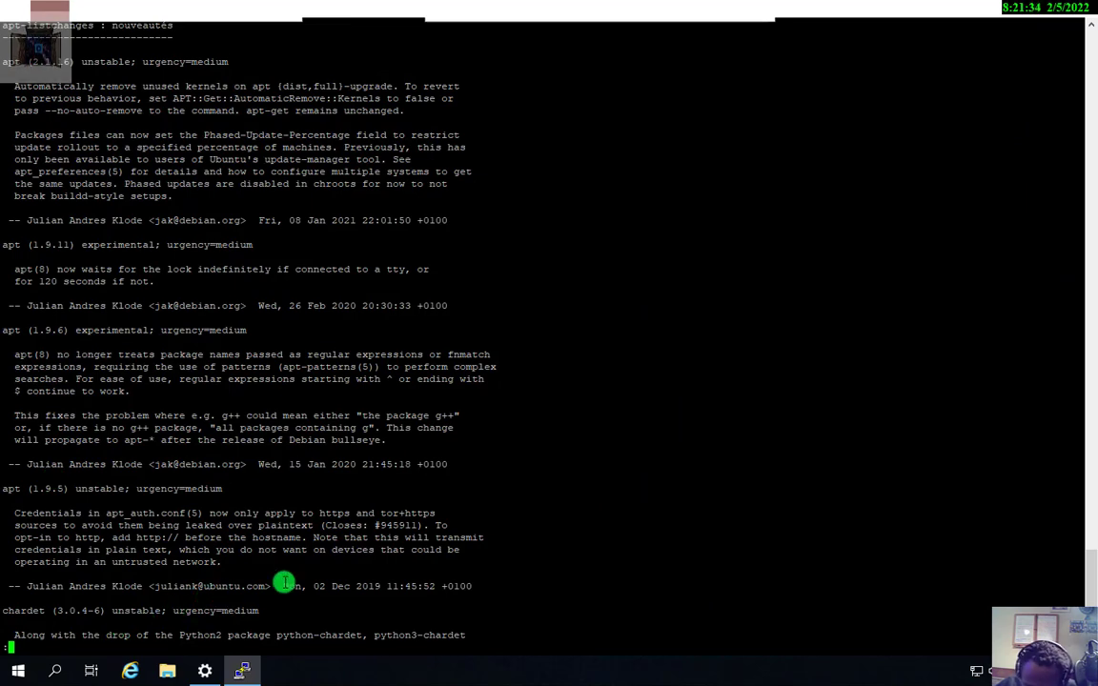
Read through the apt-listchanges news to the end and quit the pager so the upgrade can proceed
key(Down)
key(Down)
key(Down)
key(Down)
key(Down)
key(Down)
key(Down)
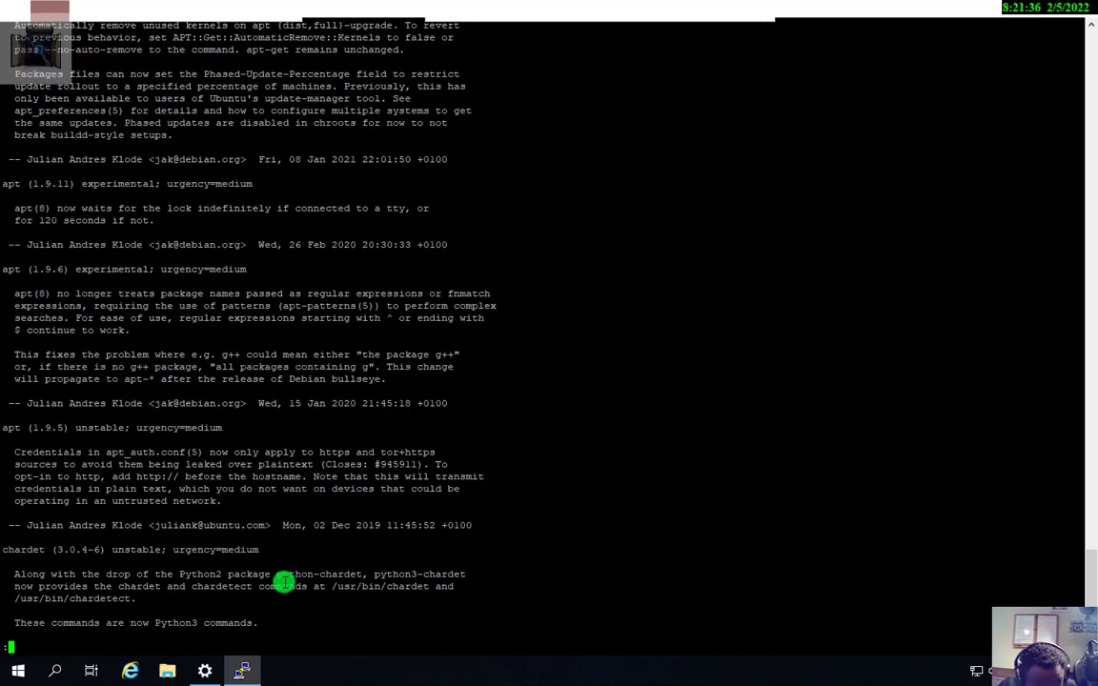
key(Down)
key(Down)
key(Down)
key(Down)
key(Down)
key(Down)
key(Down)
key(Down)
key(Down)
key(Down)
key(Down)
key(Down)
key(Down)
key(Down)
key(Down)
key(Down)
key(Down)
key(Down)
key(Down)
key(Down)
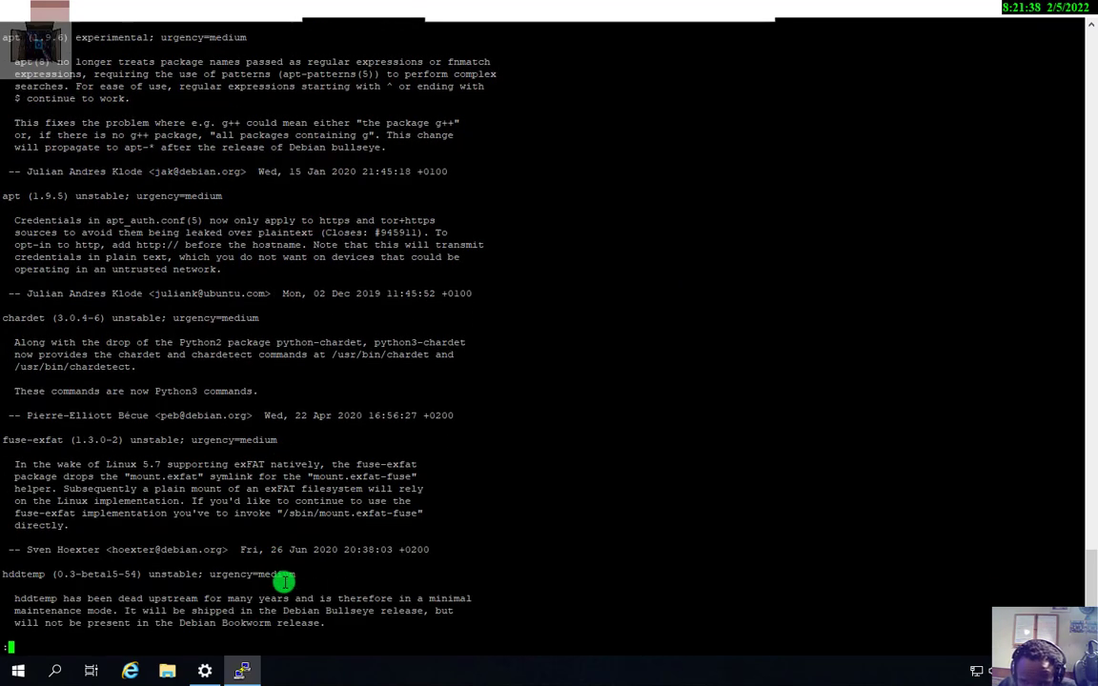
key(Down)
key(Down)
key(Down)
key(Down)
key(Down)
key(Down)
key(Down)
key(Down)
key(Down)
key(Down)
key(Down)
key(Down)
key(Down)
key(Down)
key(Down)
key(Down)
key(Down)
key(Down)
key(Down)
key(Down)
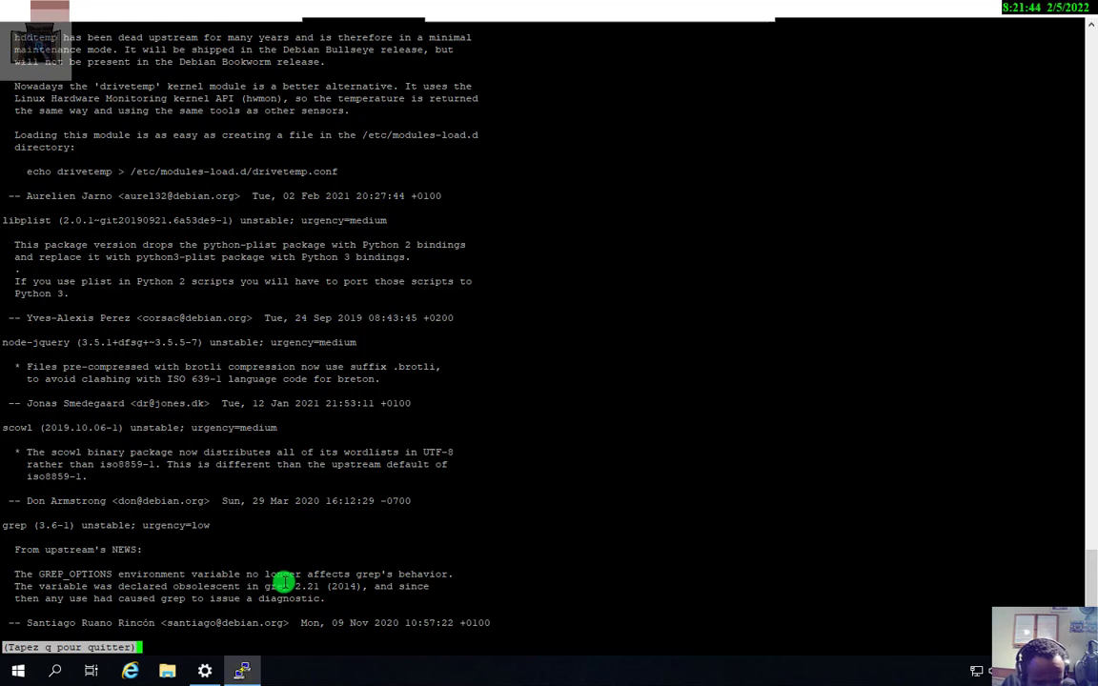
key(q)
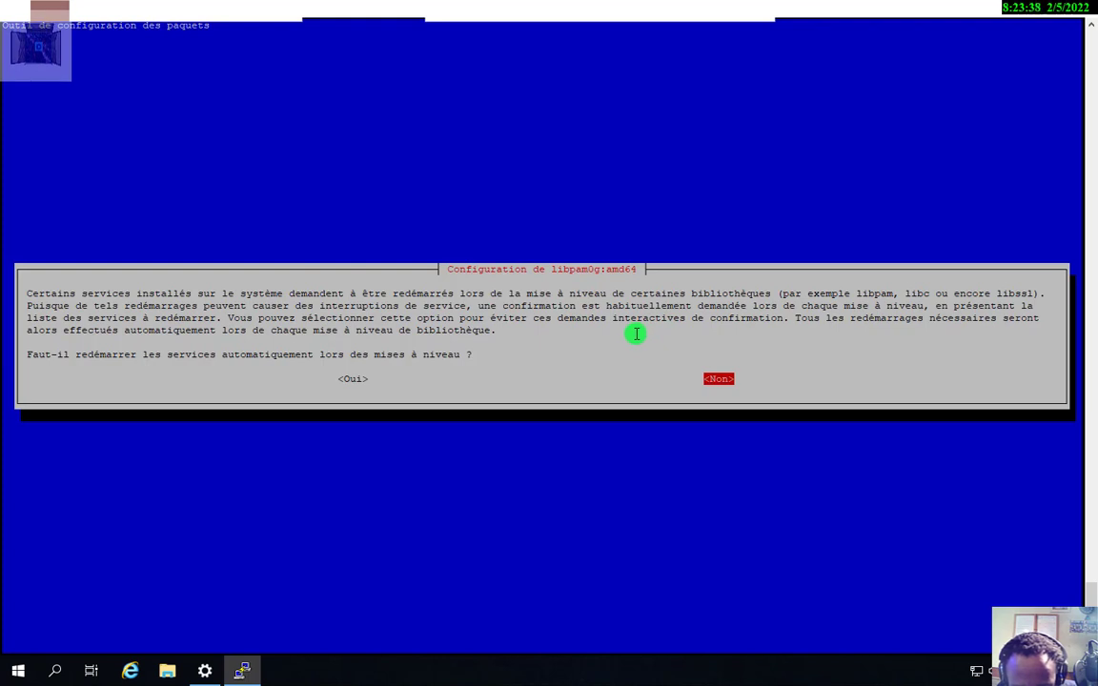
Answer Oui to restarting services automatically during upgrades in the libpam0g:amd64 configuration
drag(640, 270, 611, 268)
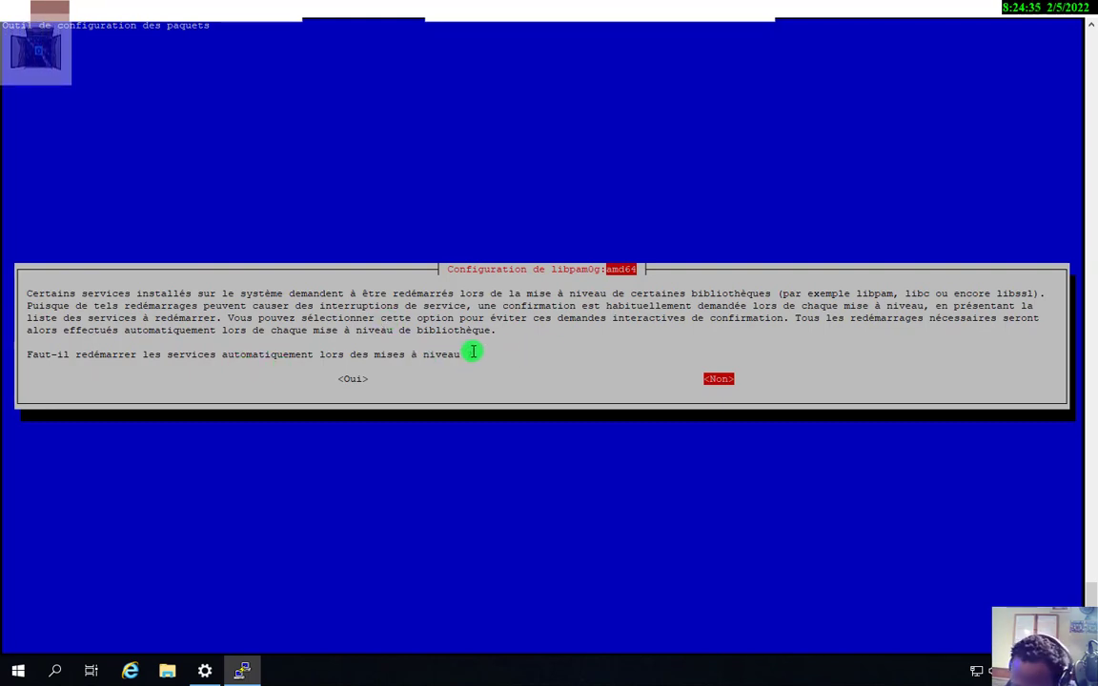
key(Left)
key(Right)
key(Left)
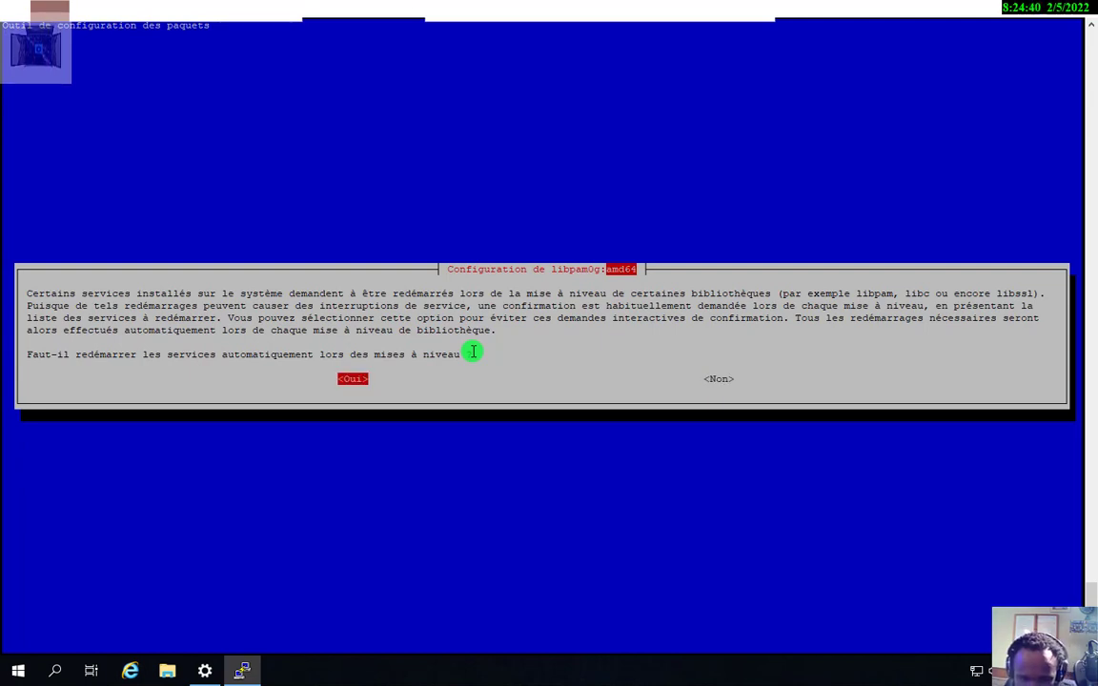
key(Right)
key(Left)
key(Right)
key(Left)
key(Return)
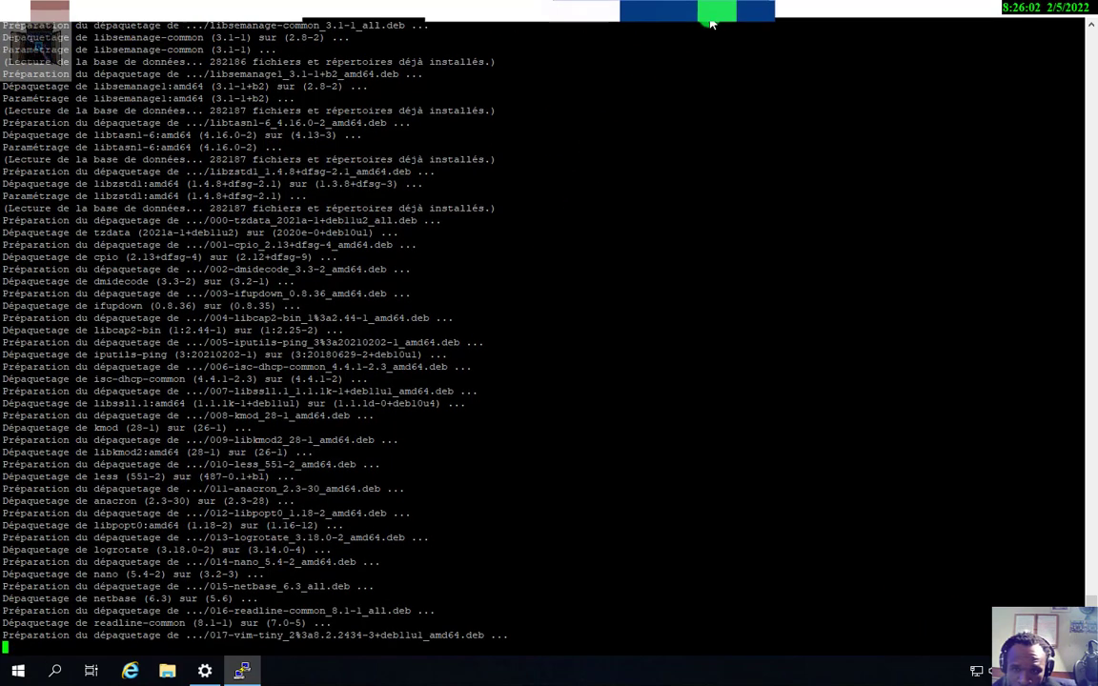
click(711, 11)
click(18, 469)
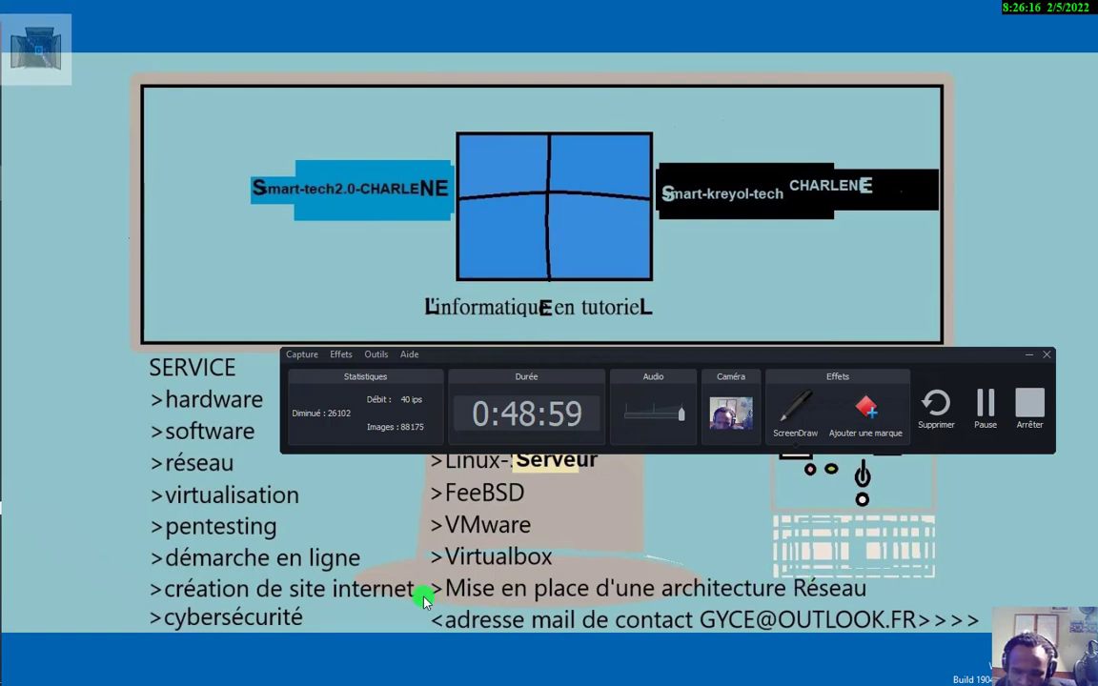
mouse_move(3, 591)
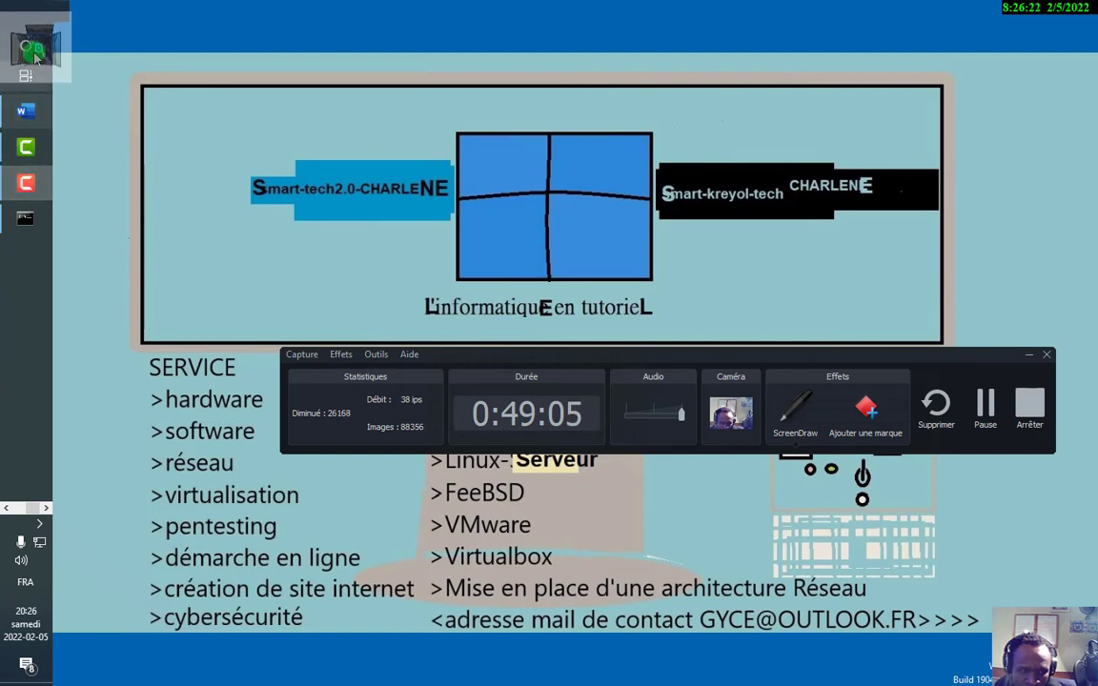
click(12, 509)
mouse_move(11, 325)
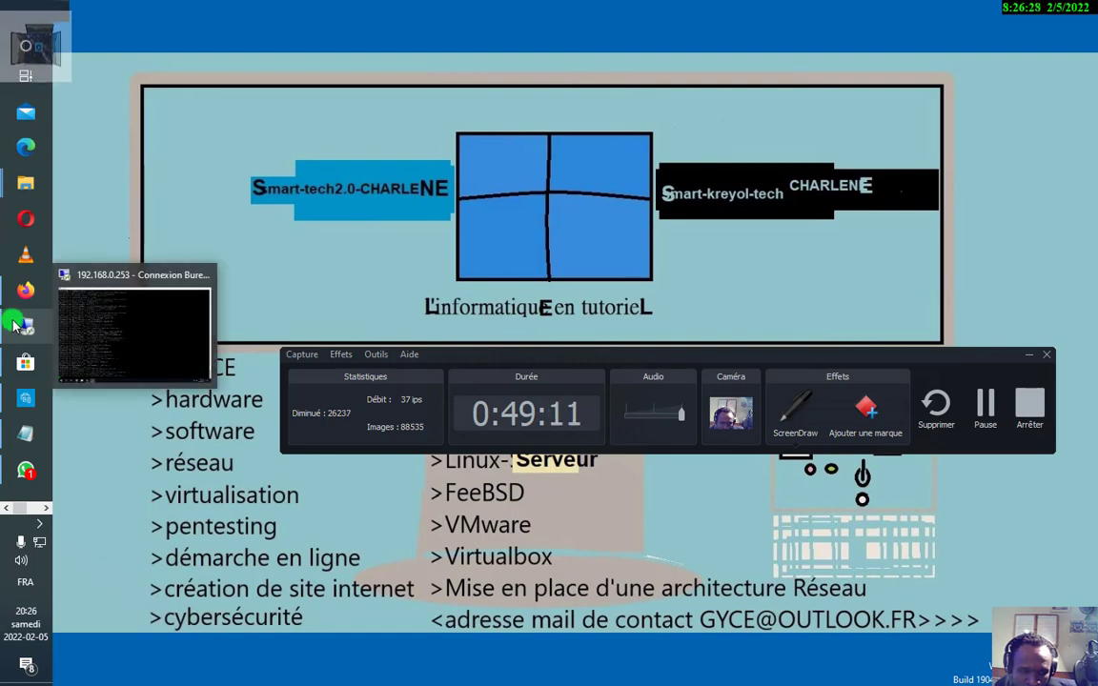
click(133, 295)
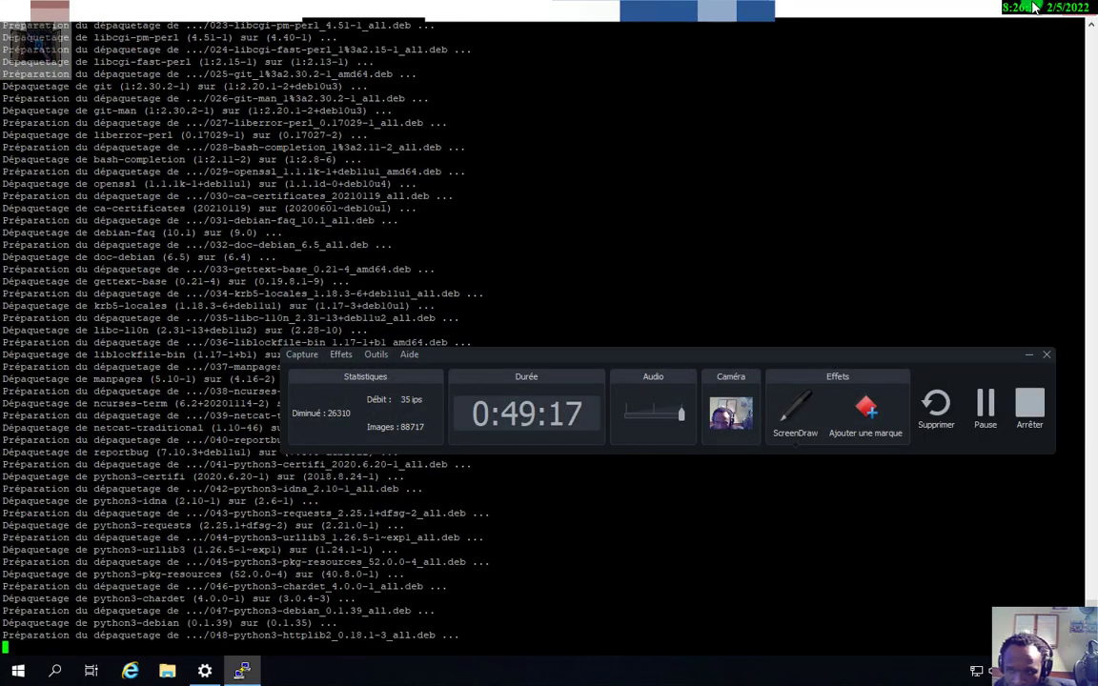
click(912, 9)
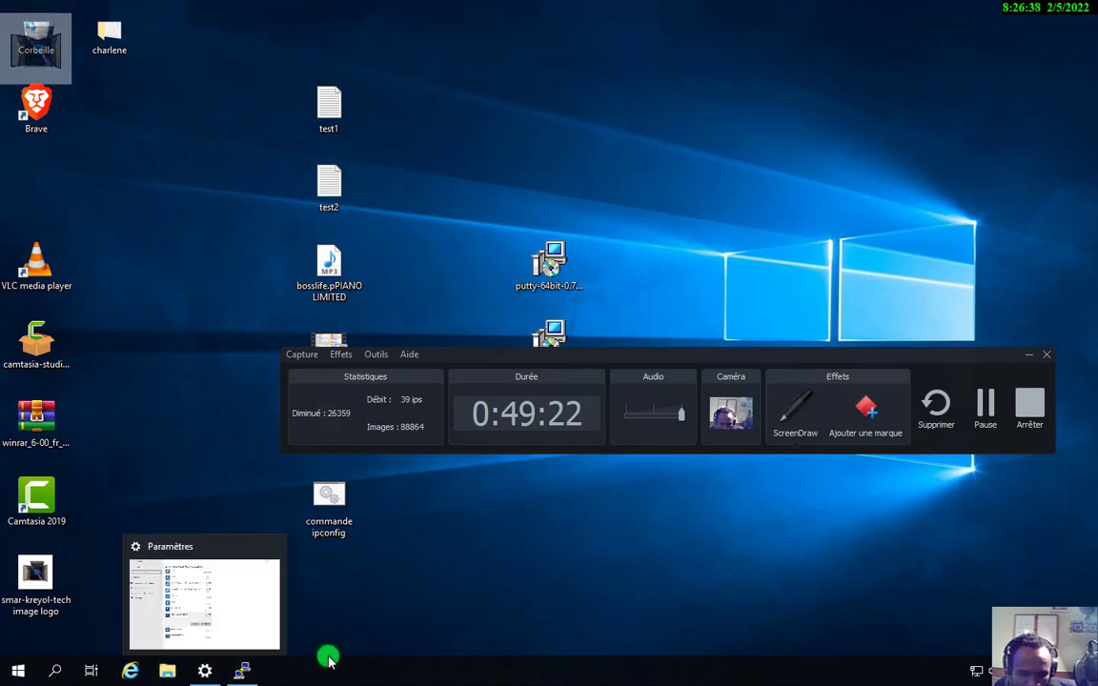
mouse_move(210, 675)
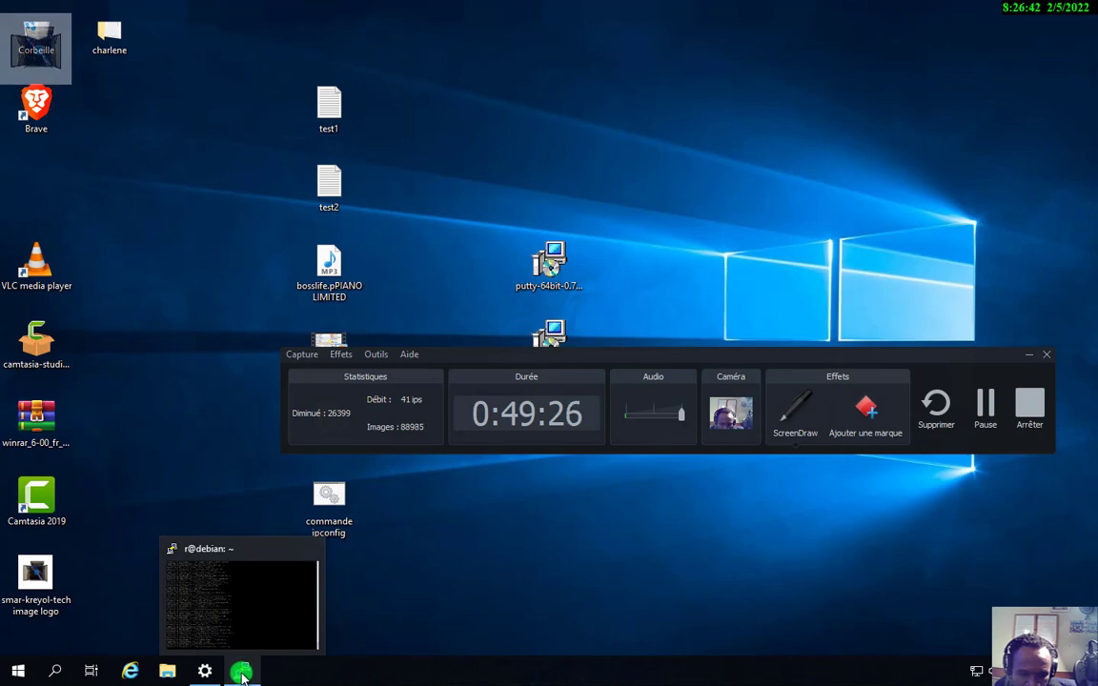
click(241, 674)
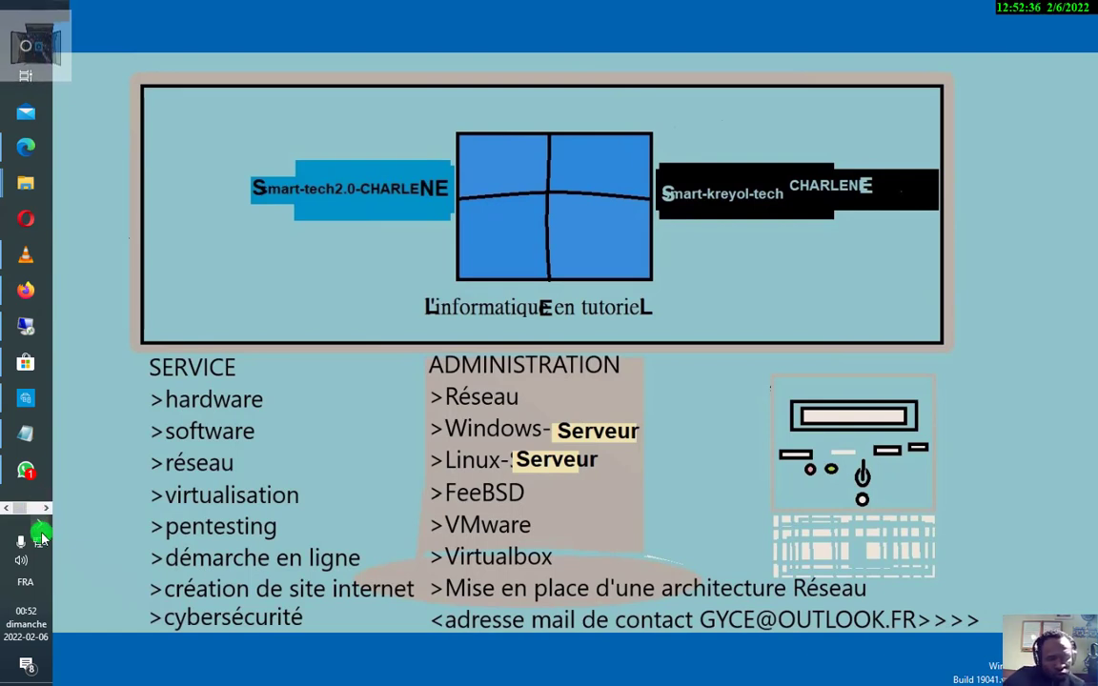
Switch back to the Remote Desktop session on the Windows server and dismiss the PuTTY fatal error
click(24, 329)
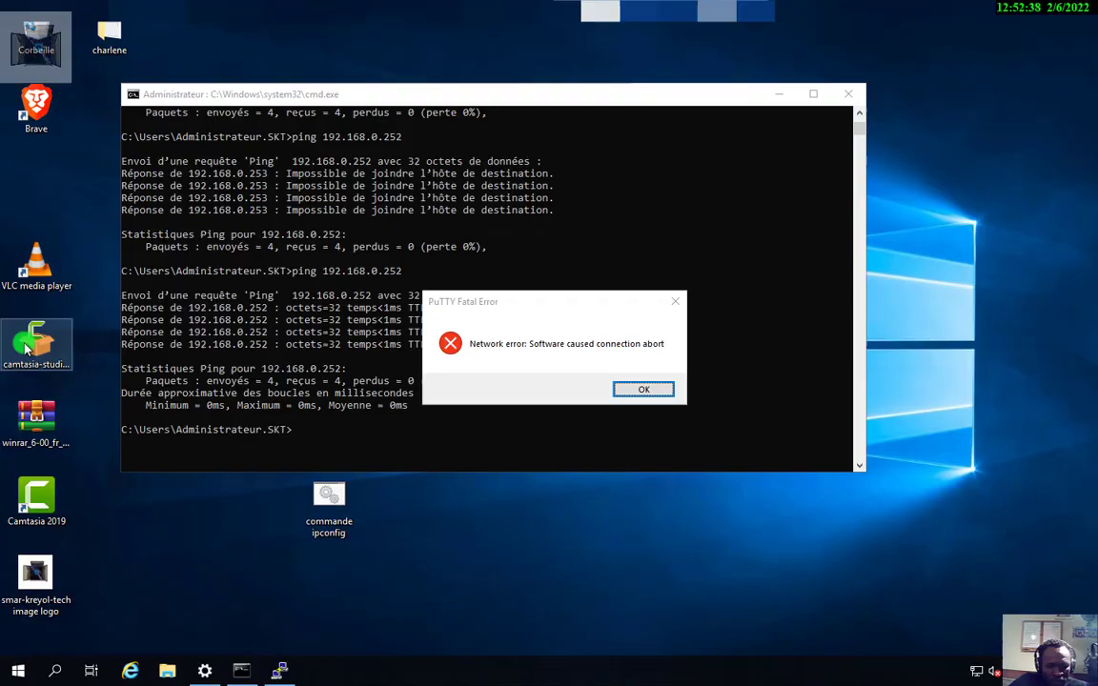
click(633, 389)
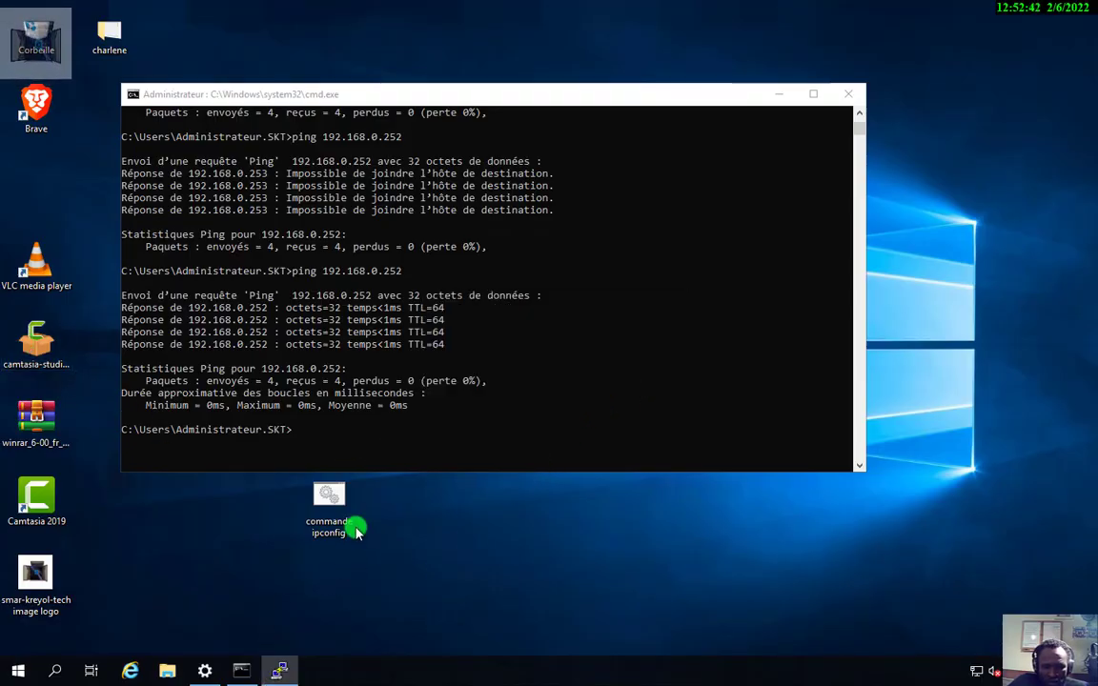
Ping 192.168.0.252 twice from the command prompt, check the replies in the enlarged window, and minimize it
click(353, 436)
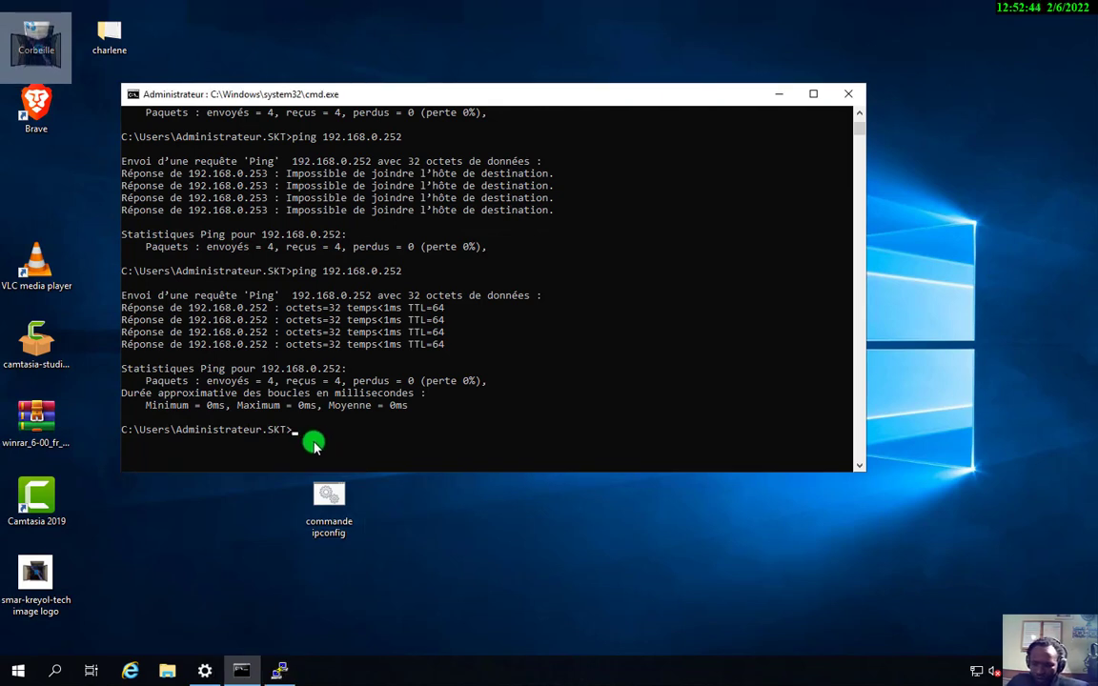
key(Up)
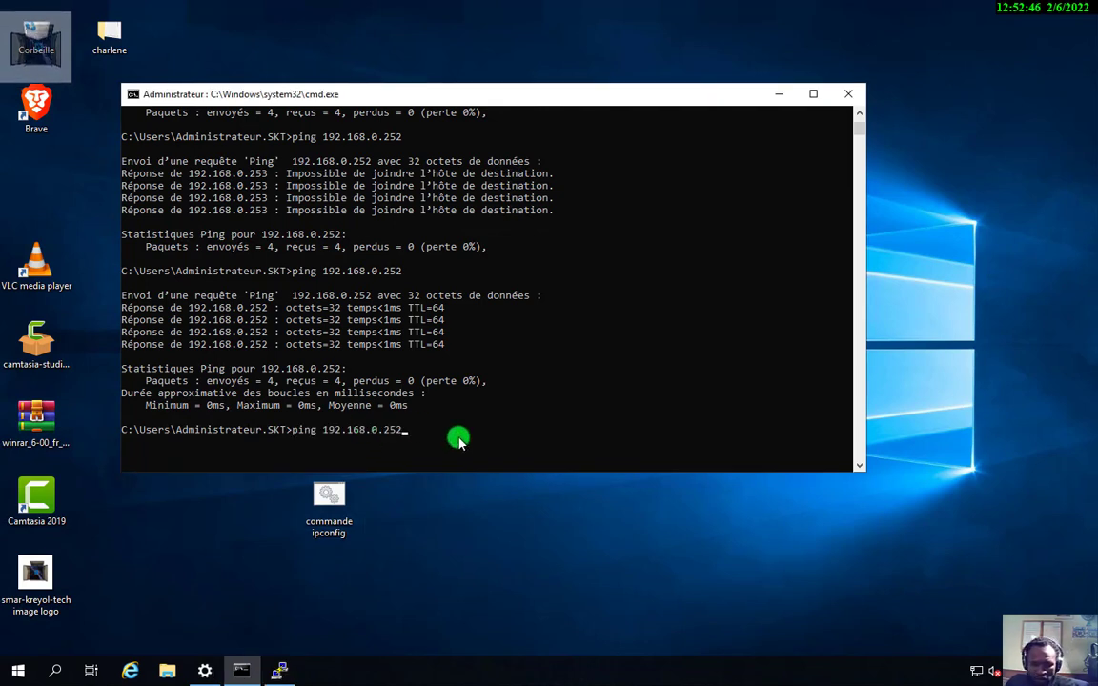
key(Return)
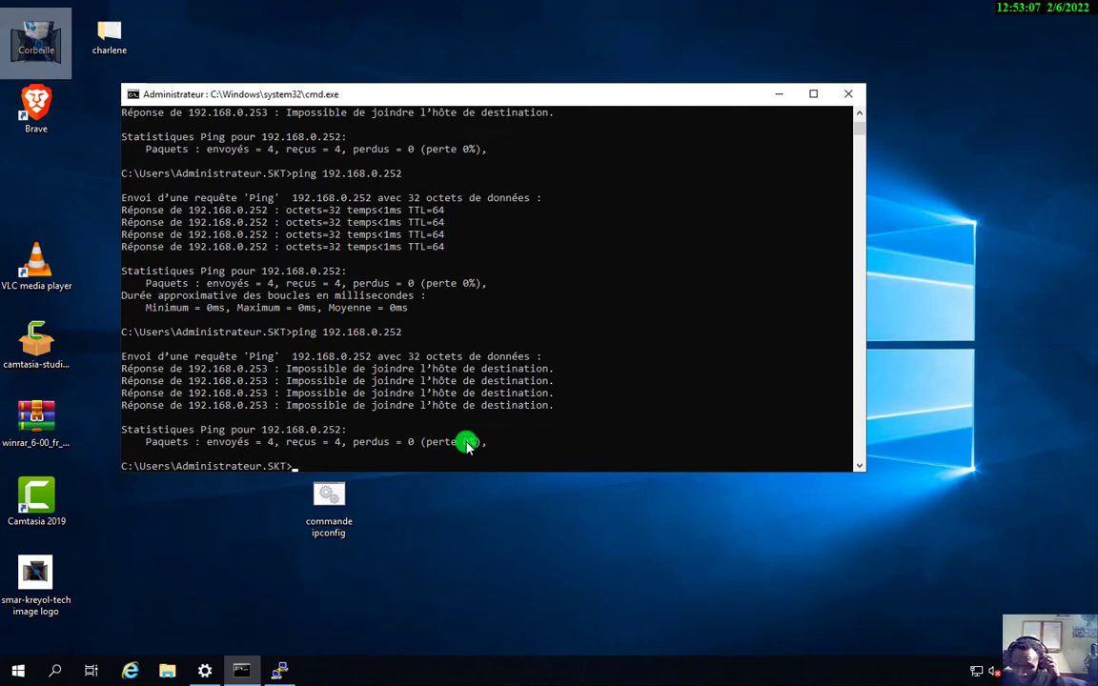
key(Up)
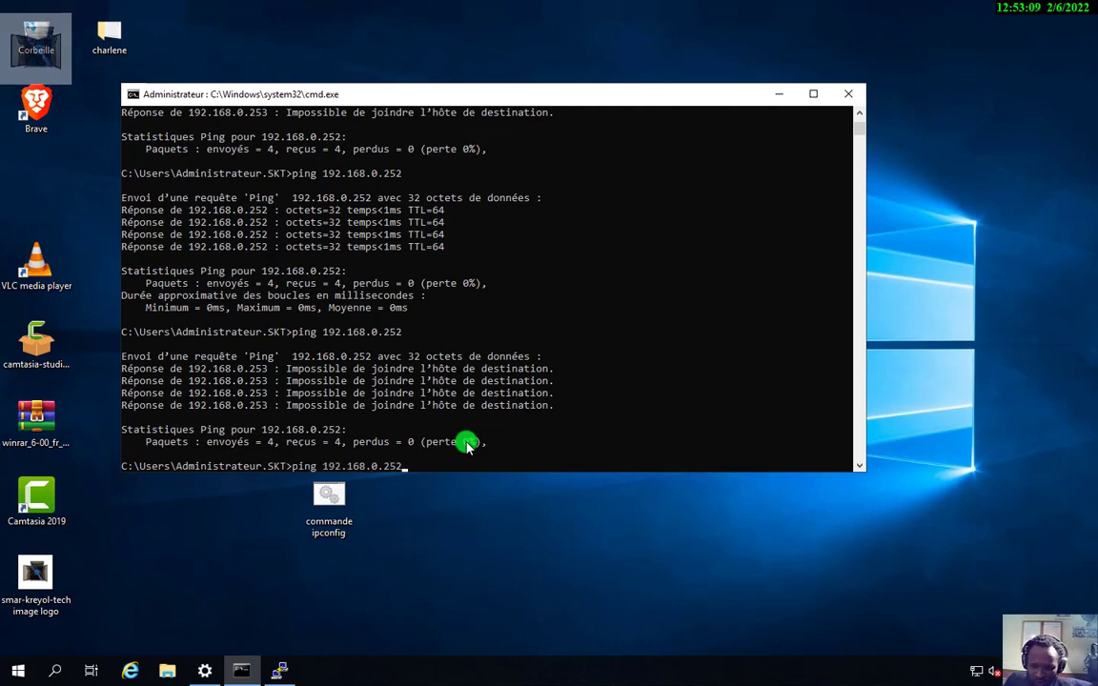
key(Return)
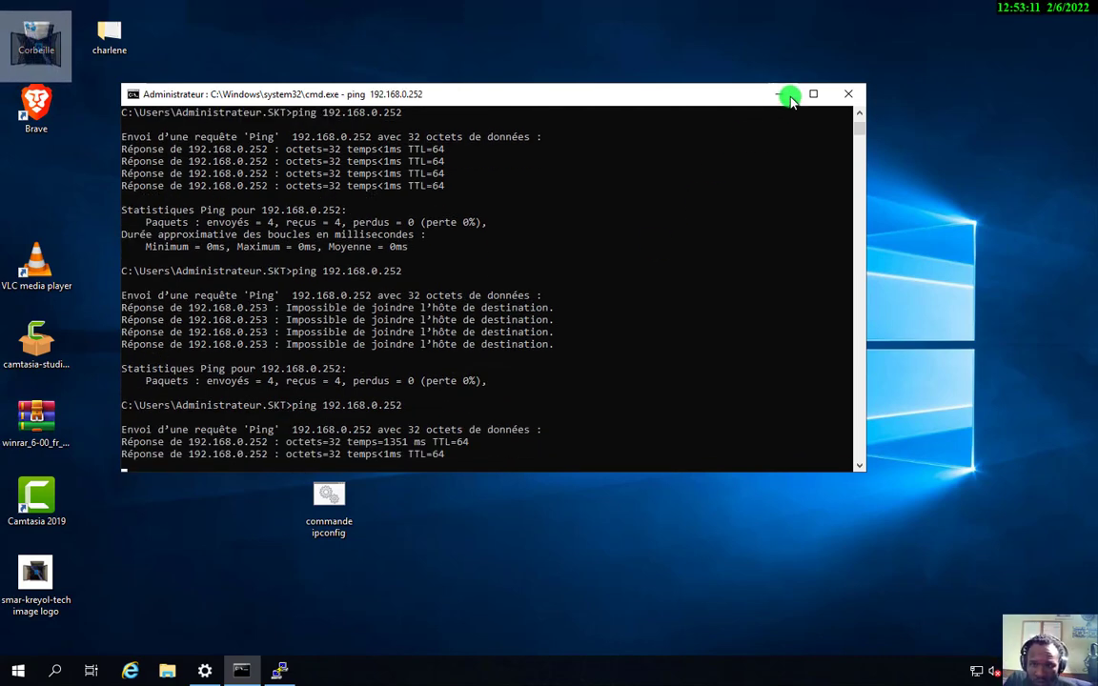
click(814, 99)
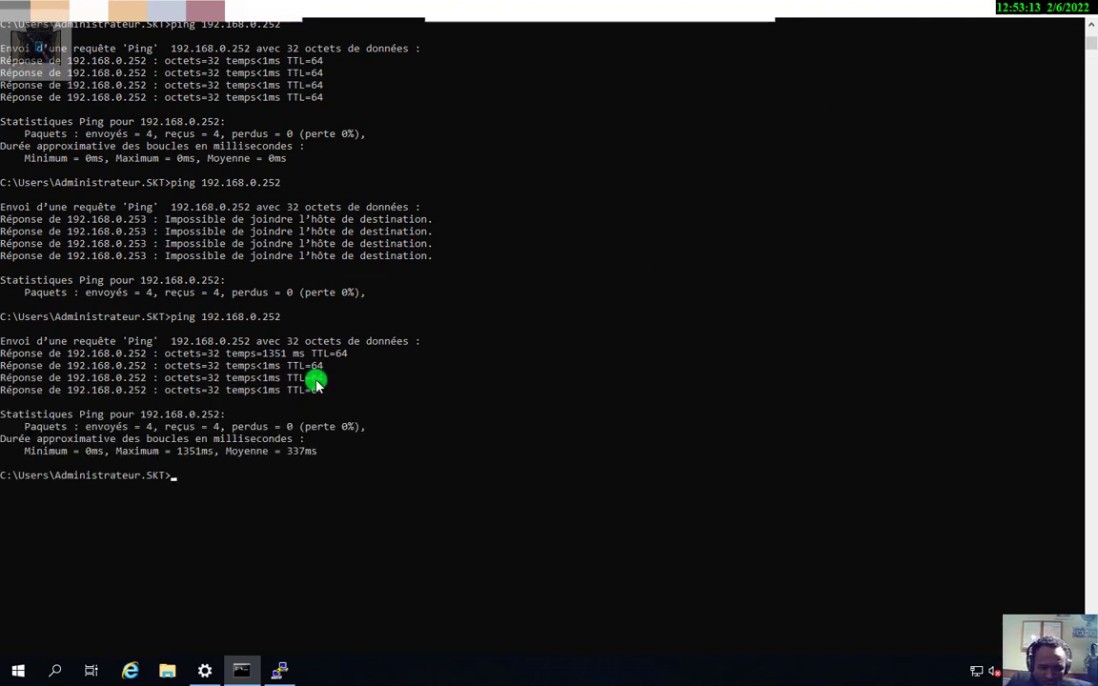
click(986, 9)
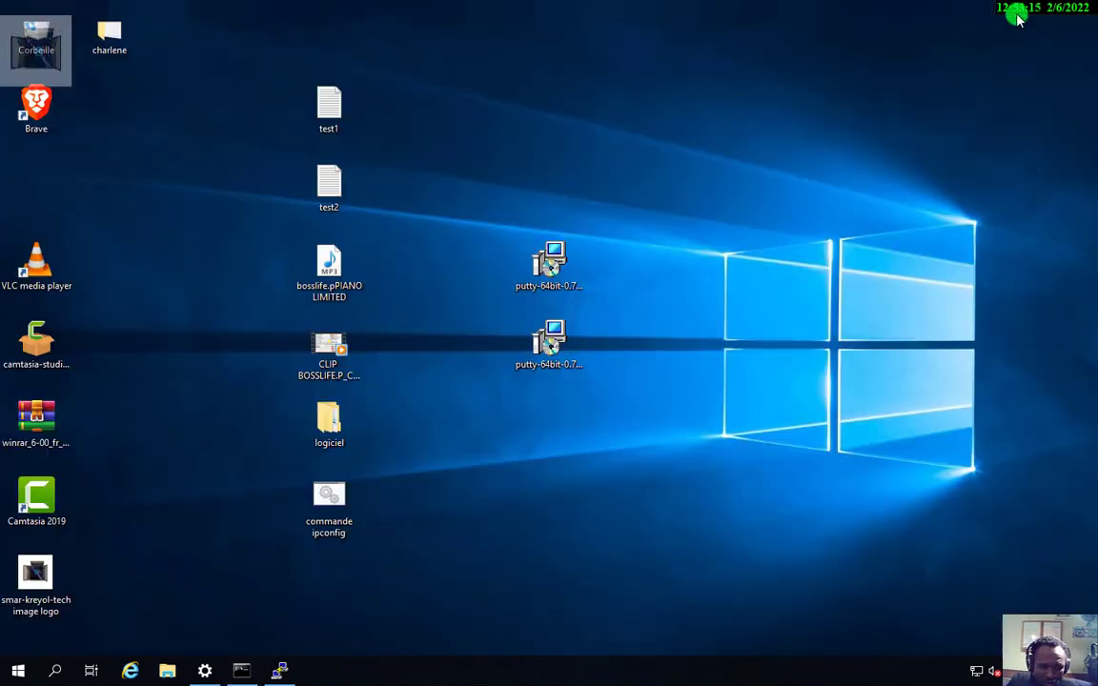
Bring back the PuTTY window, restart the session to the Debian machine, and log in as r with the account password
click(278, 670)
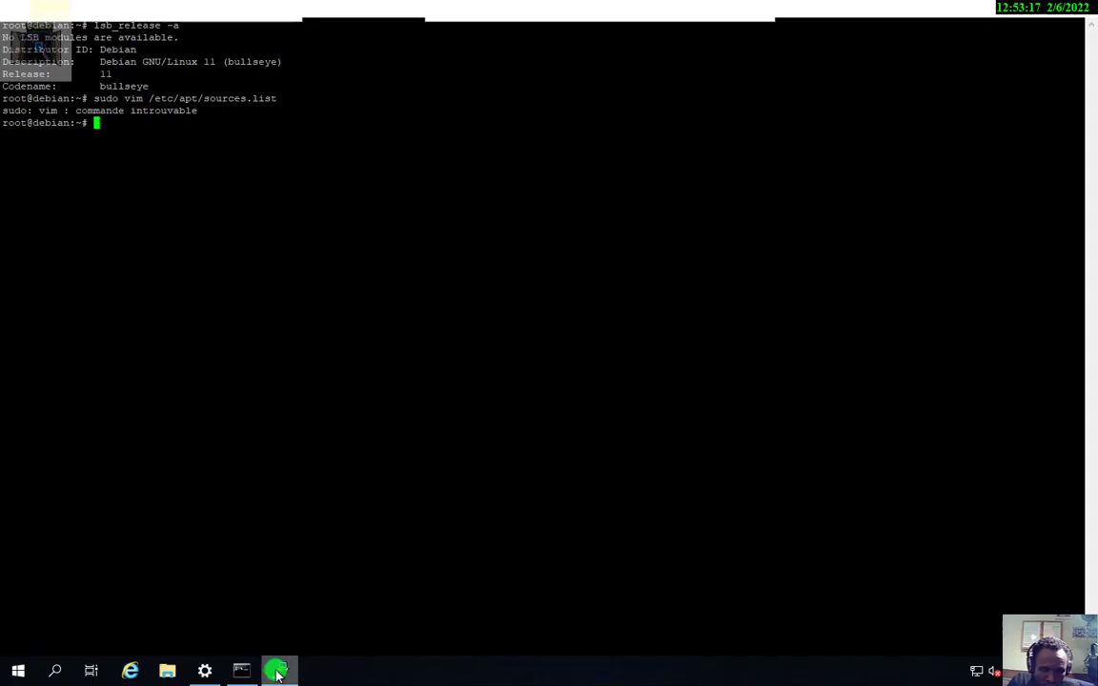
right_click(271, 19)
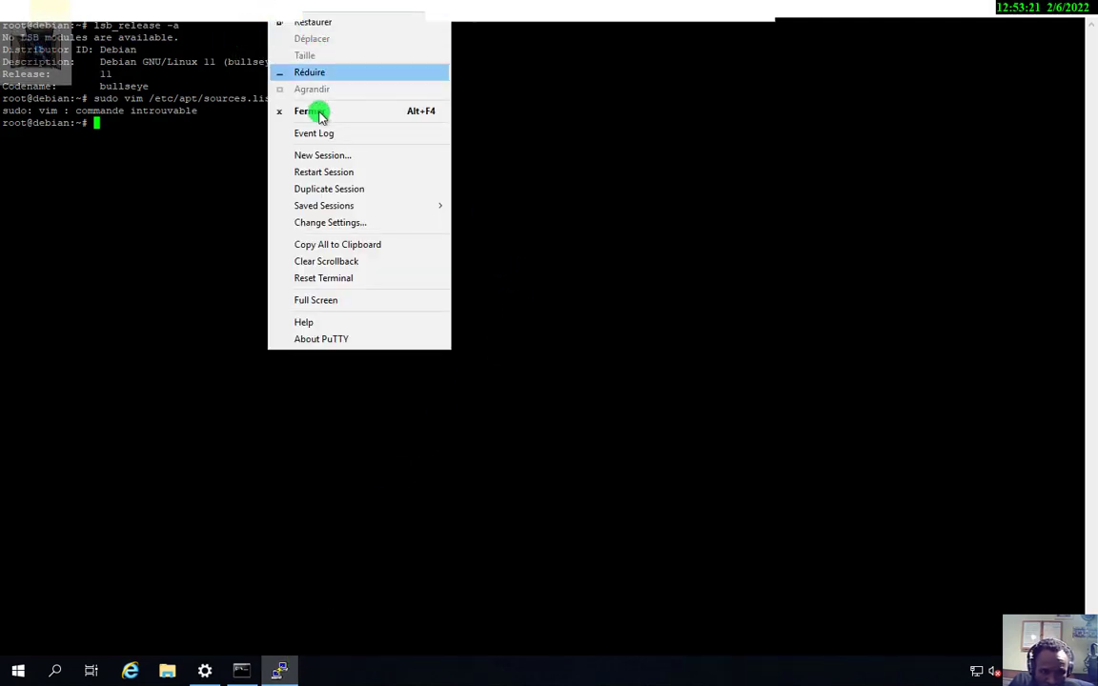
click(324, 173)
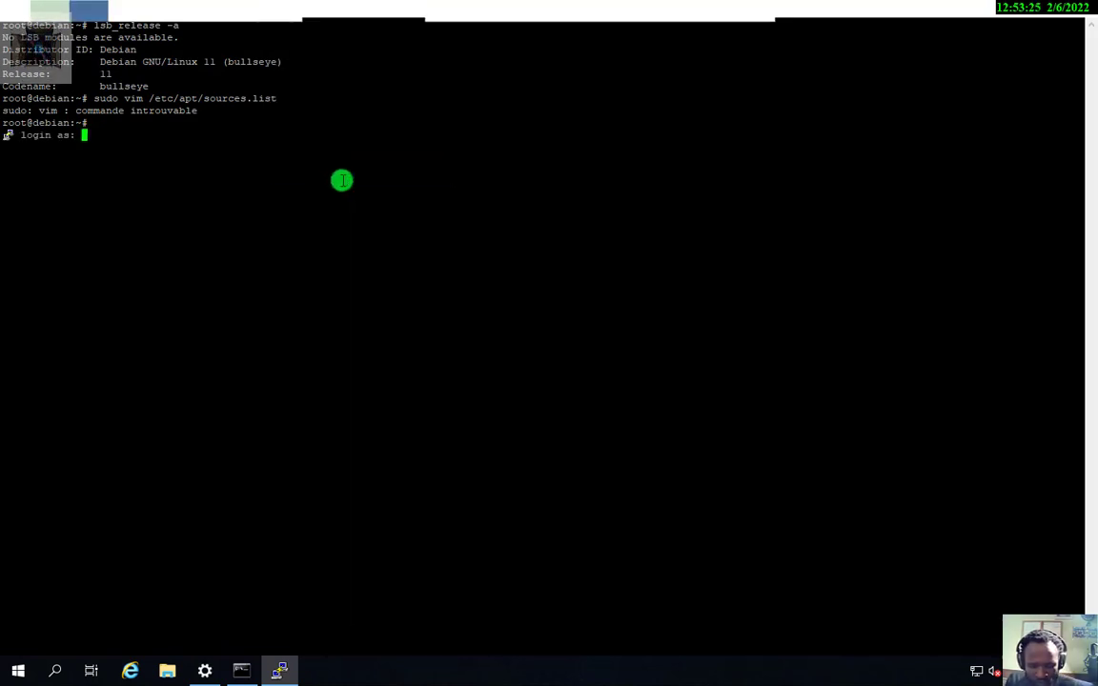
text(r)
key(Return)
key(Return)
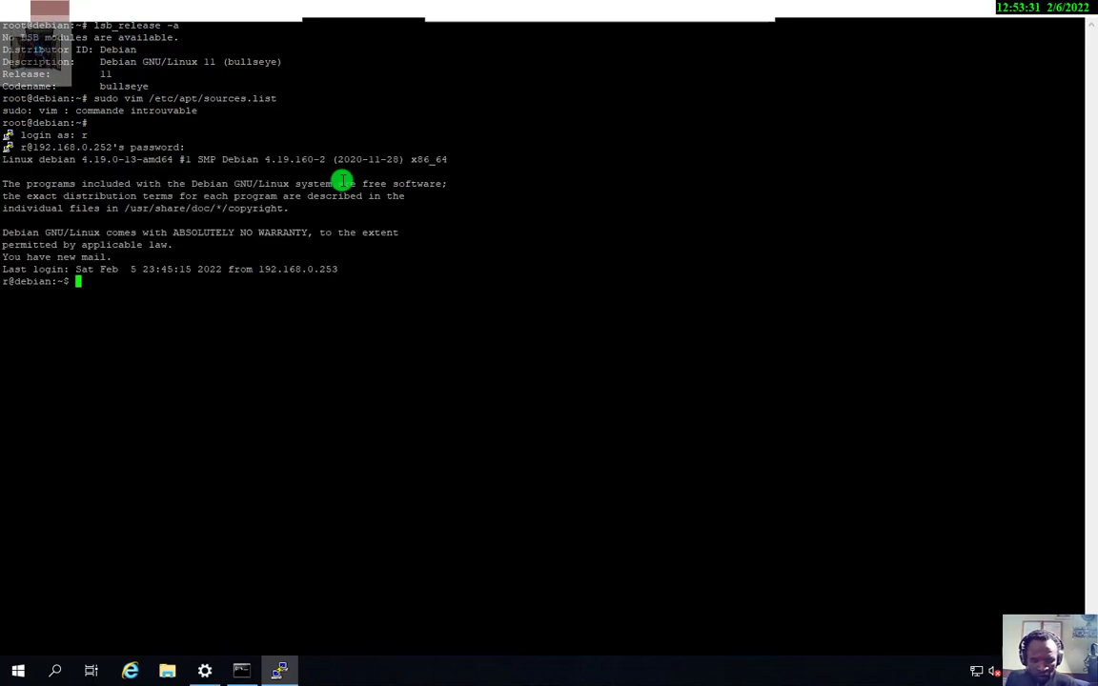
Switch to the root account with su -, entering the root password, and clear the terminal
text(su -)
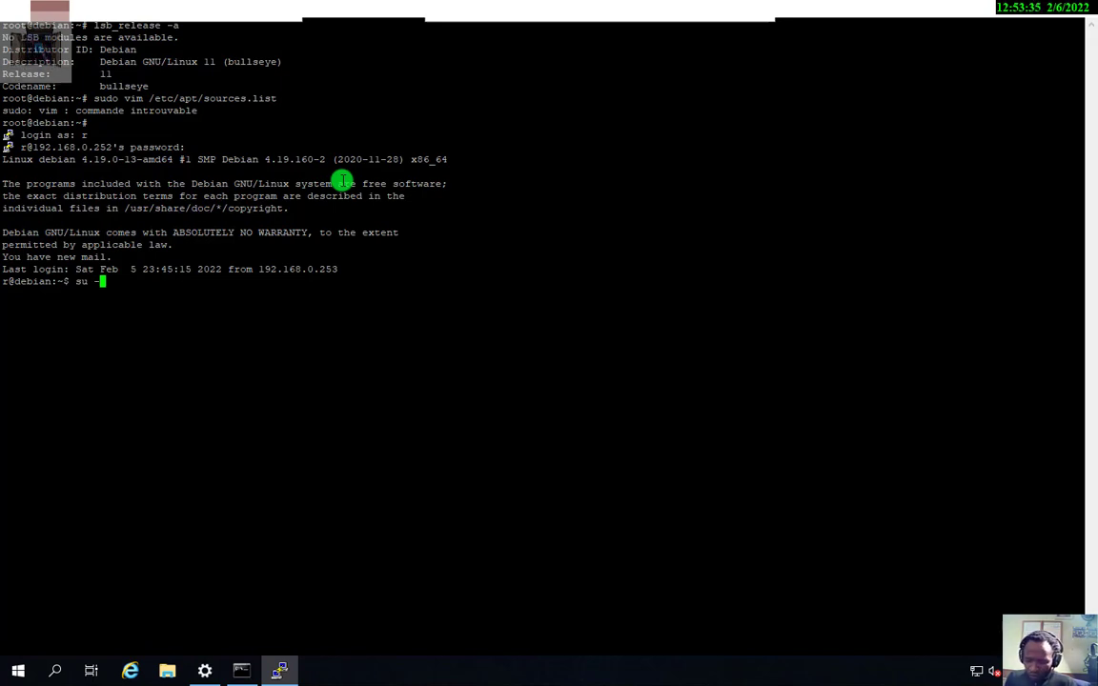
key(Return)
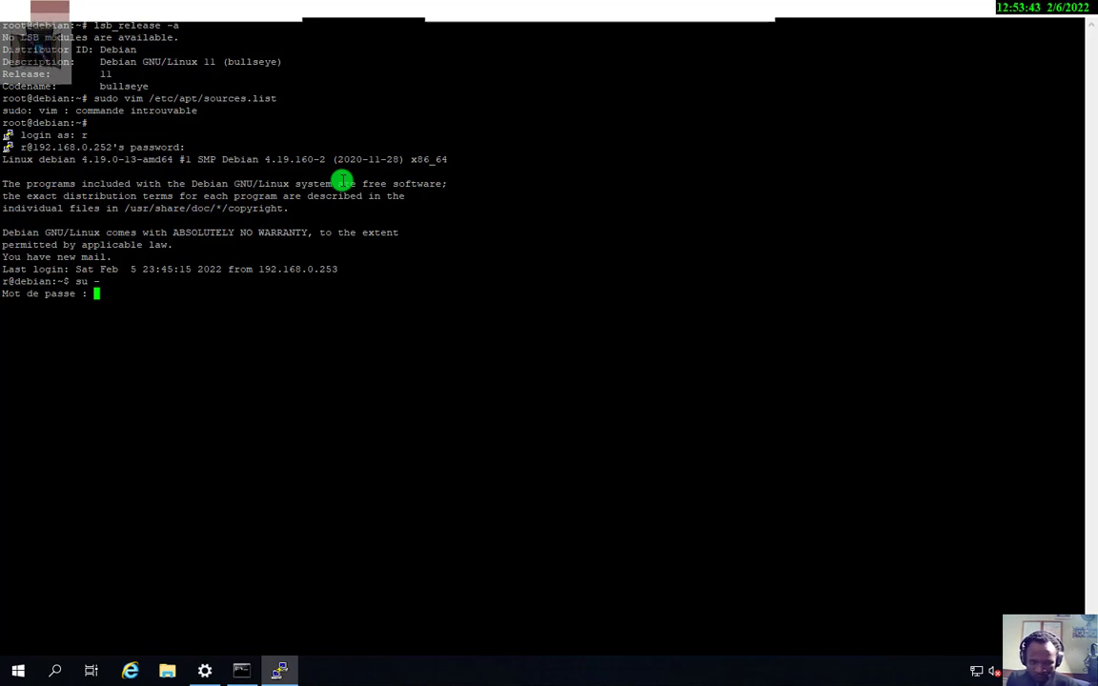
key(Return)
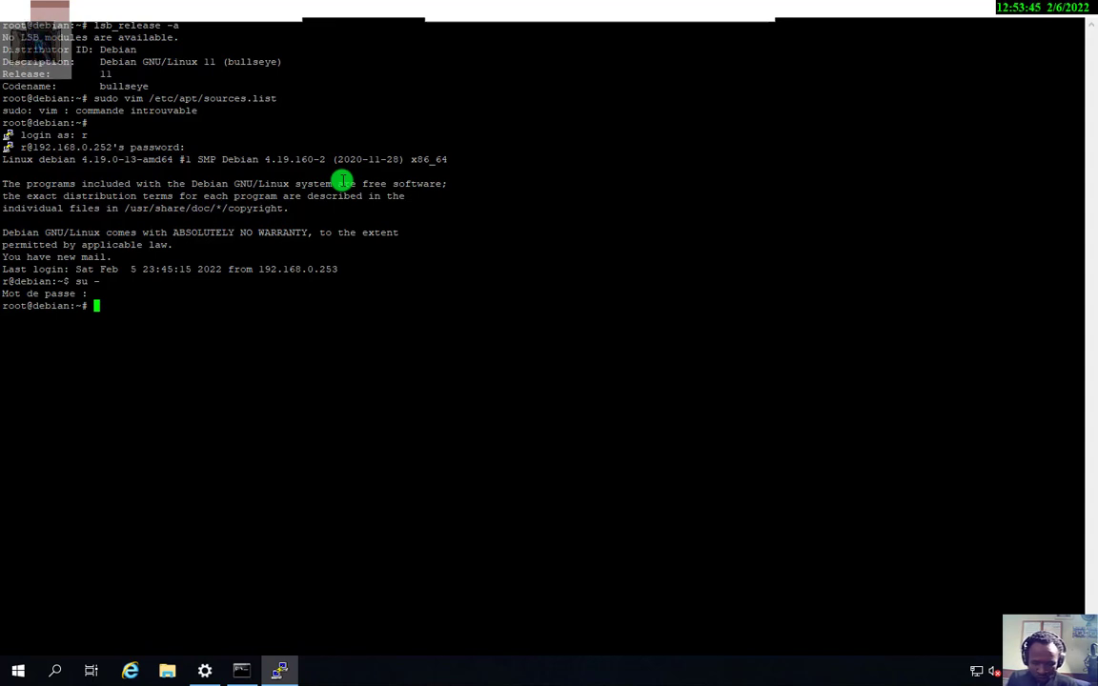
text(cl)
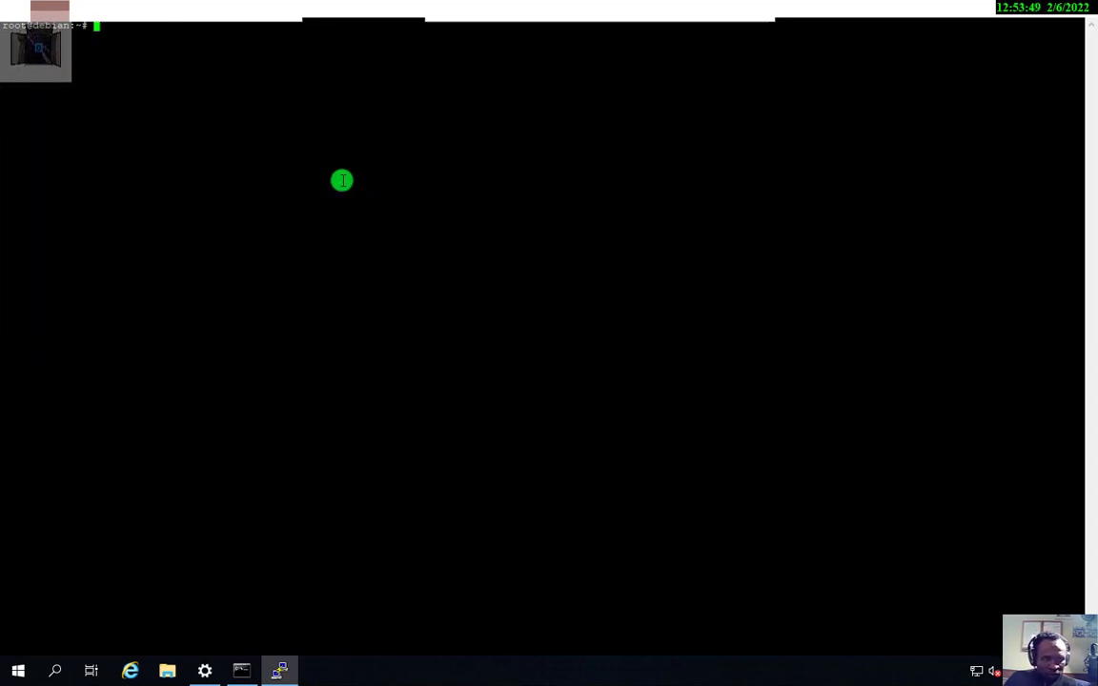
Minimize PuTTY and the Remote Desktop session, and switch to the Word document containing the Debian upgrade notes
click(1007, 8)
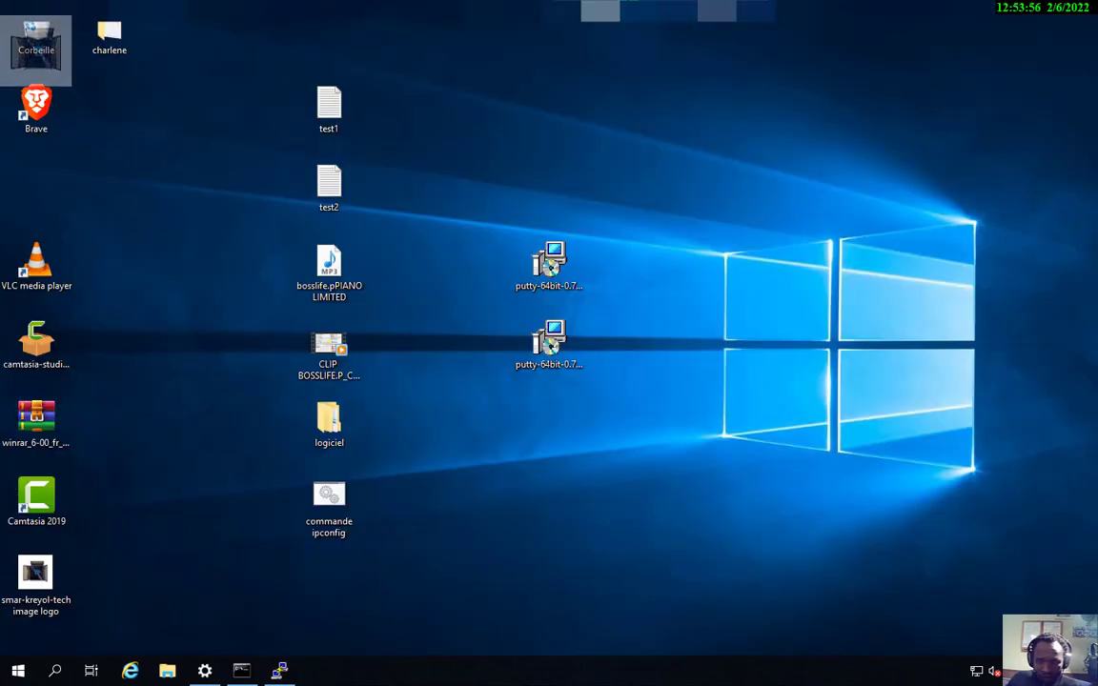
click(693, 17)
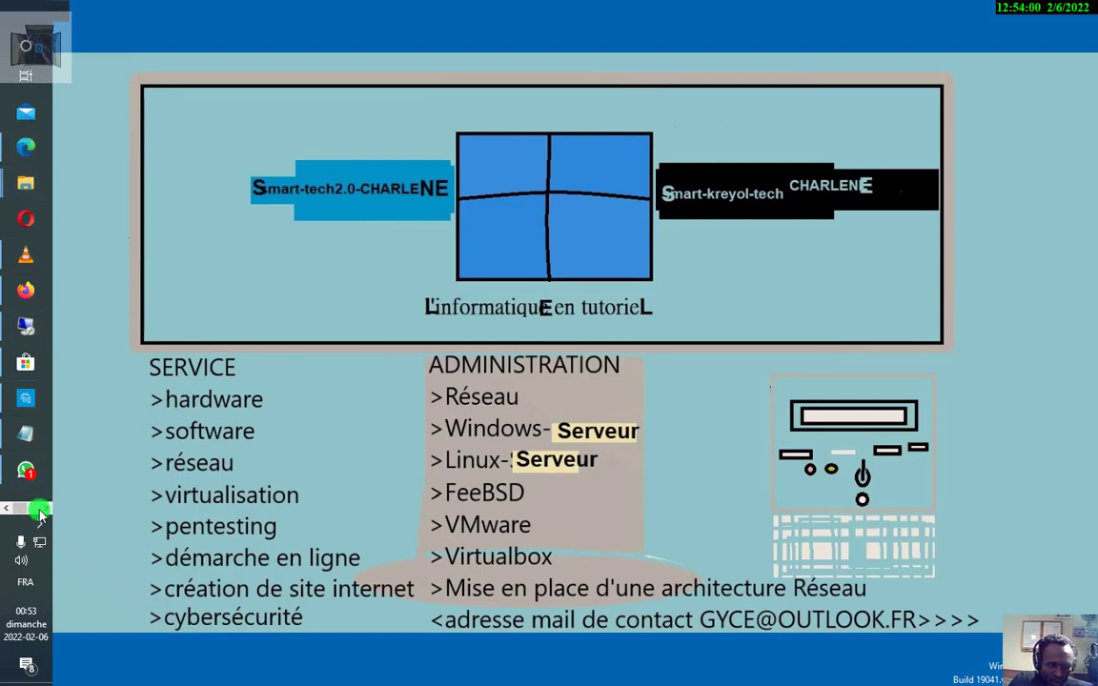
scroll(40, 482, down, 3)
click(26, 116)
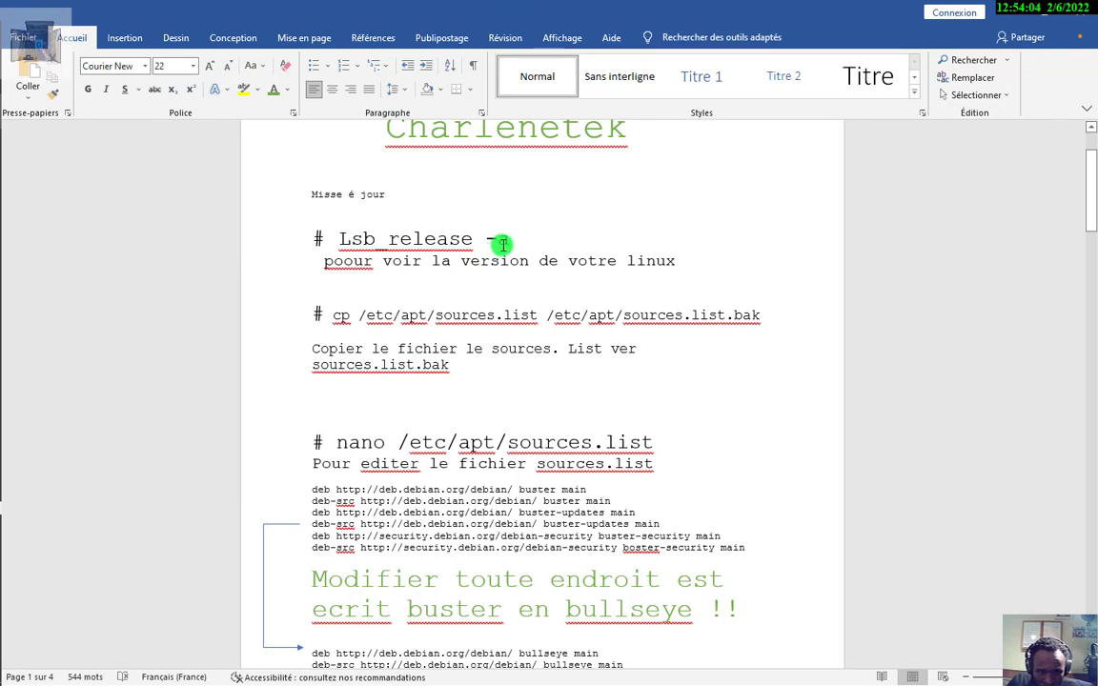
Review the notes' version-check, backup and nano commands and the buster-to-bullseye changes for sources.list, highlighting bullseye in the first replacement line
text(a)
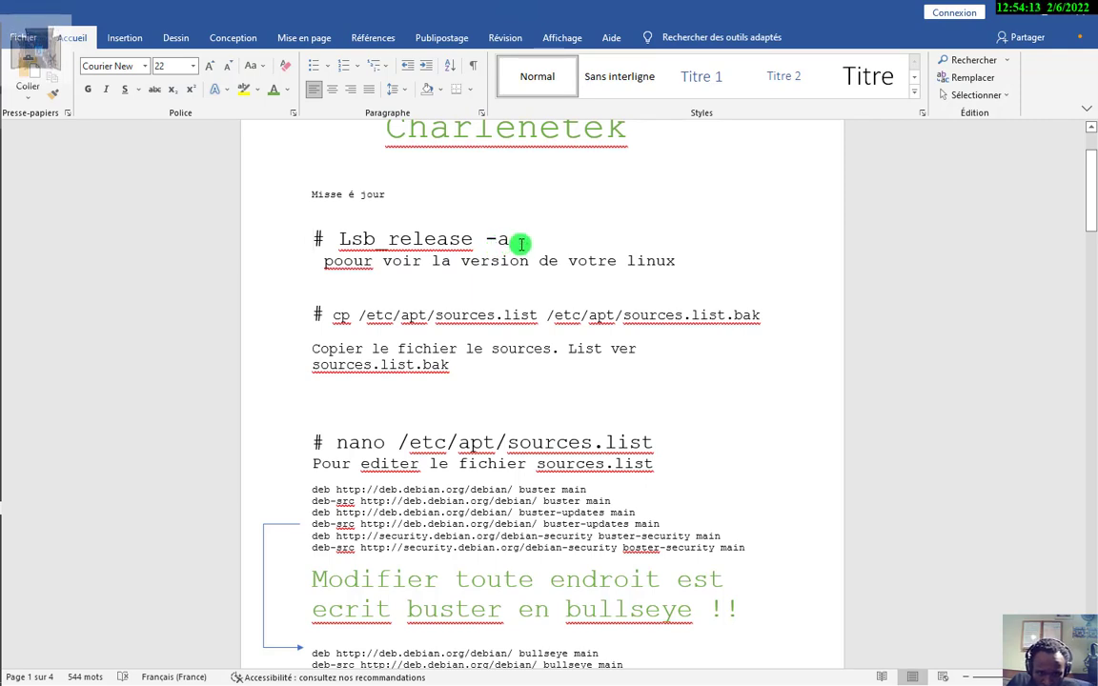
key(Home)
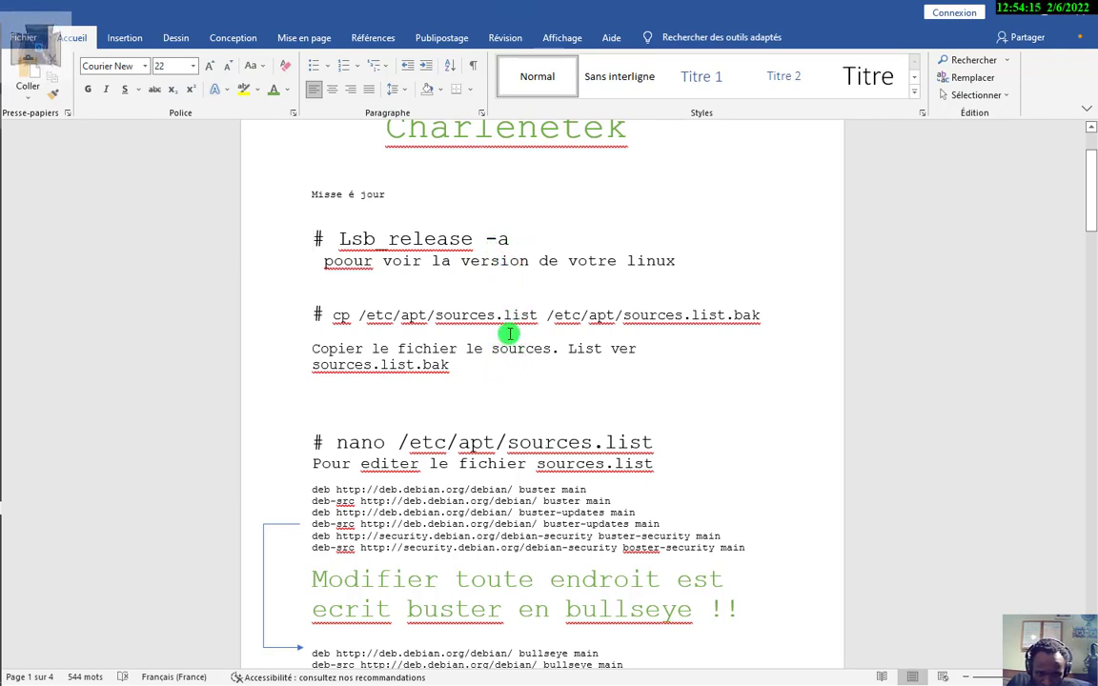
scroll(510, 334, down, 5)
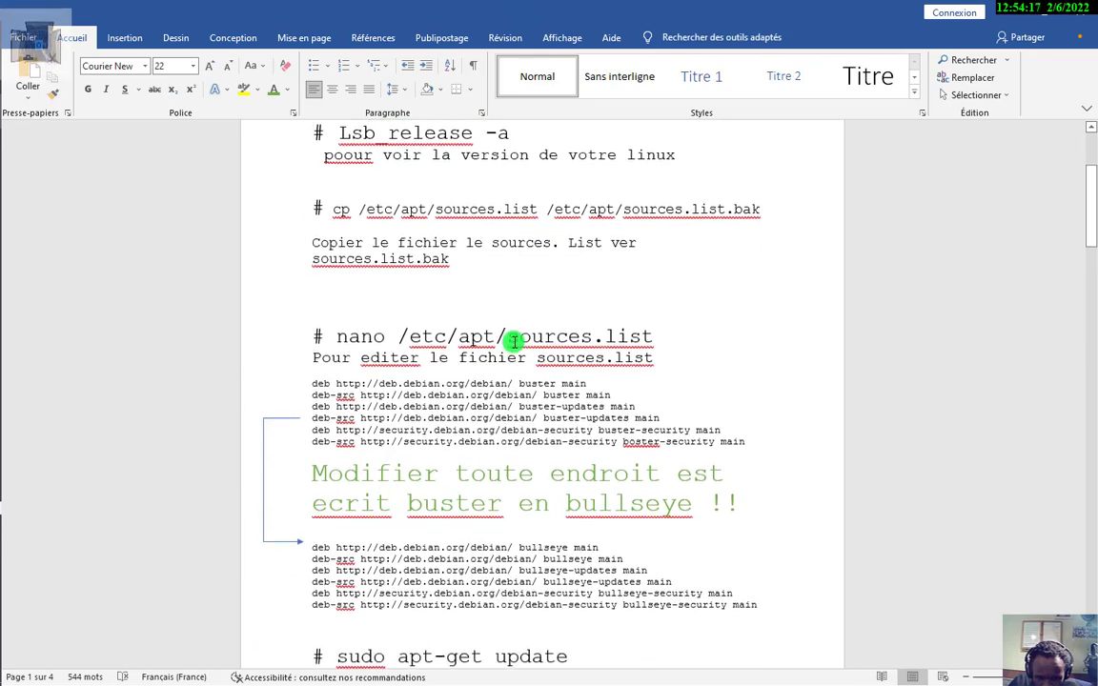
drag(569, 436, 523, 437)
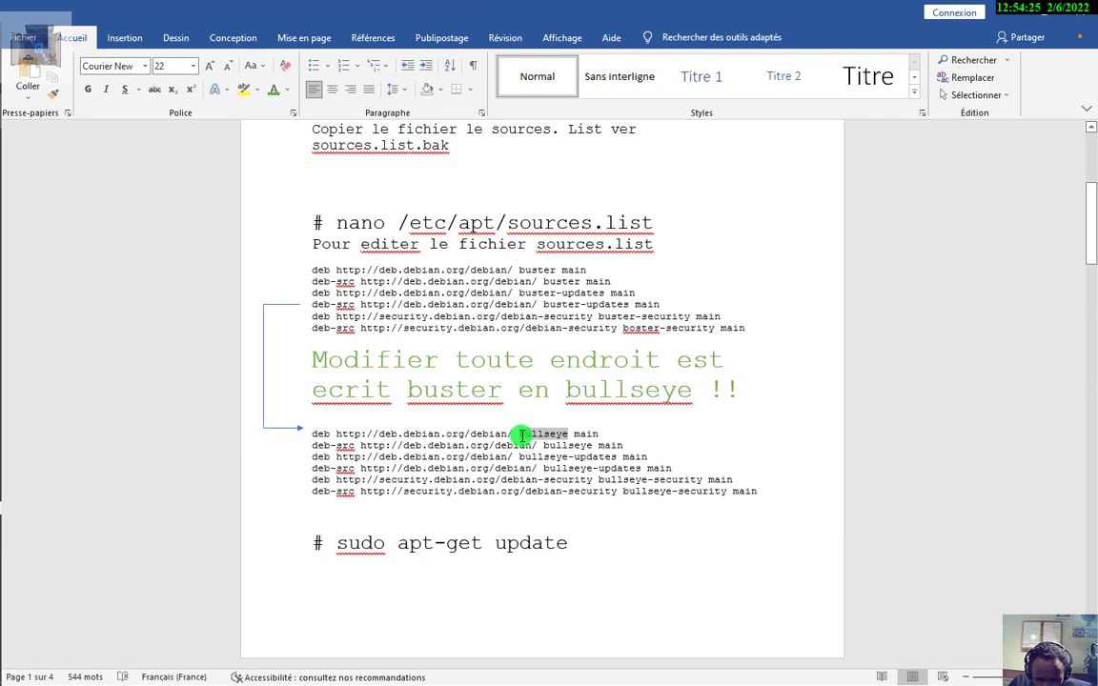
drag(523, 436, 518, 436)
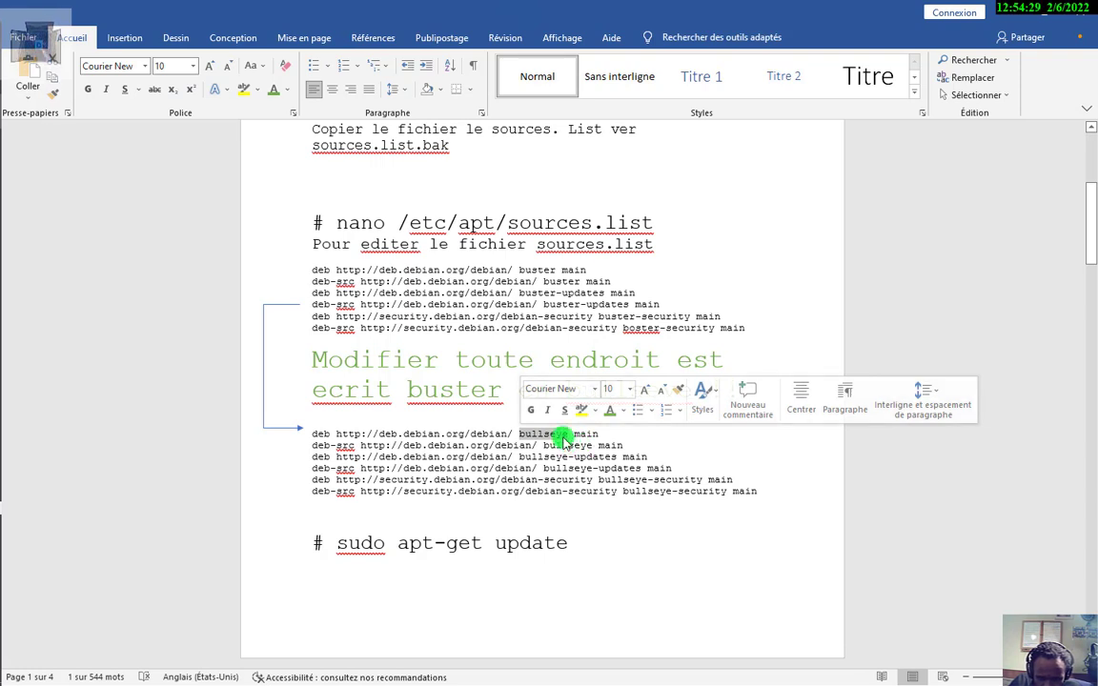
click(560, 445)
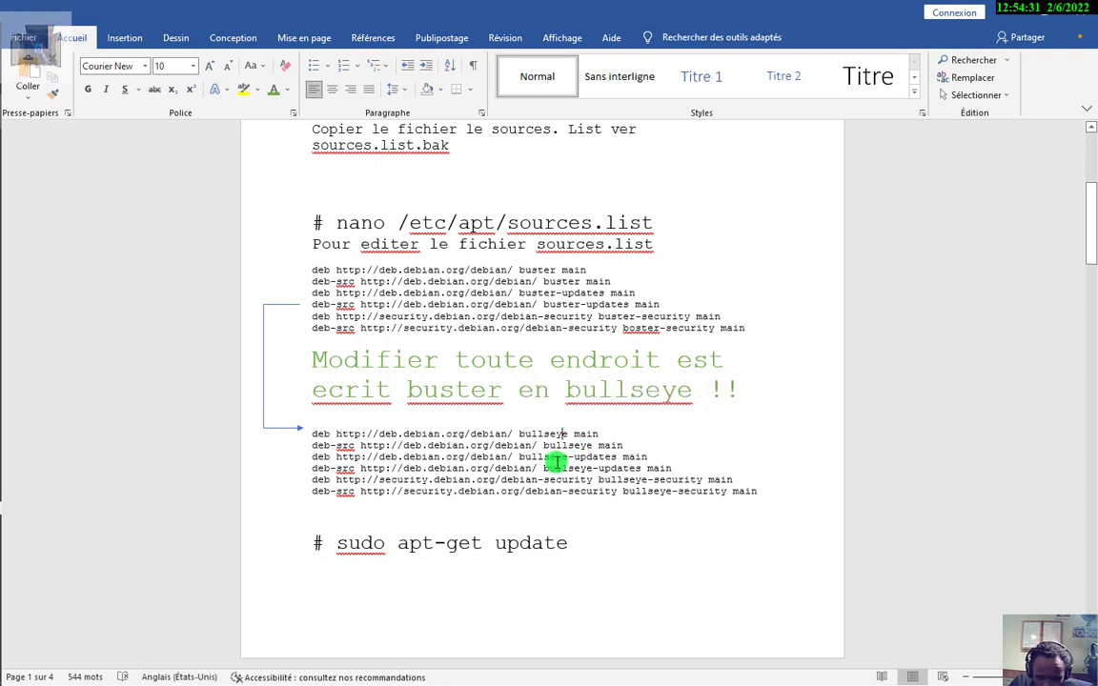
scroll(557, 462, down, 10)
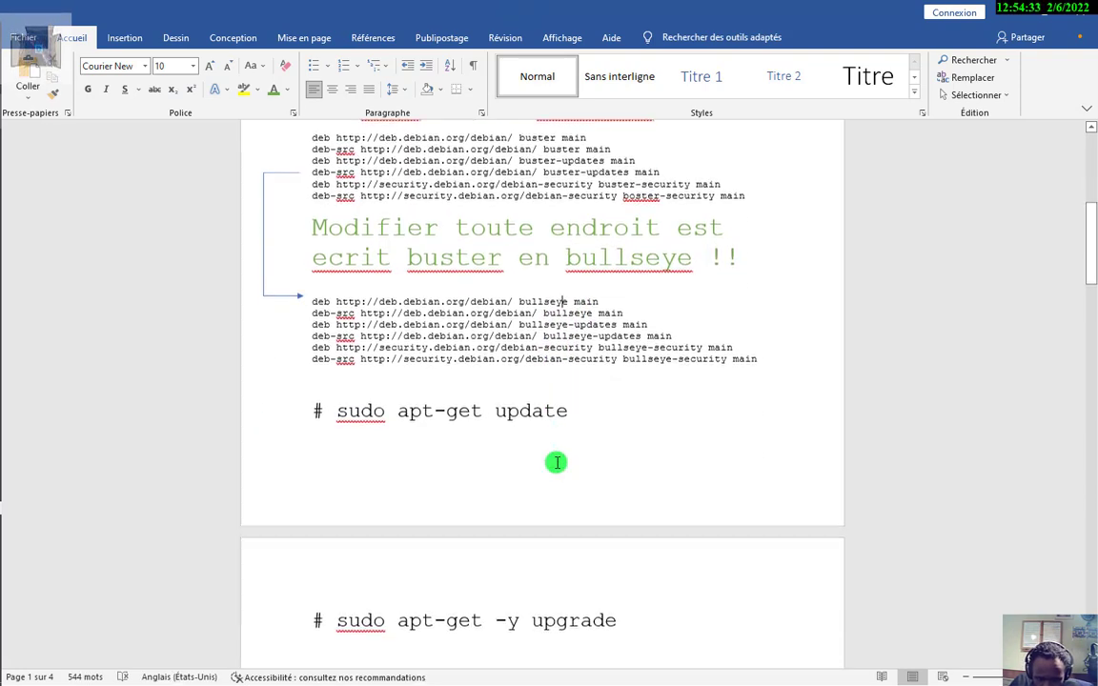
Read the page 2 explanation of distribution names, highlighting buster, bullseye and bookworm, and the release categories such as stable
scroll(542, 494, down, 8)
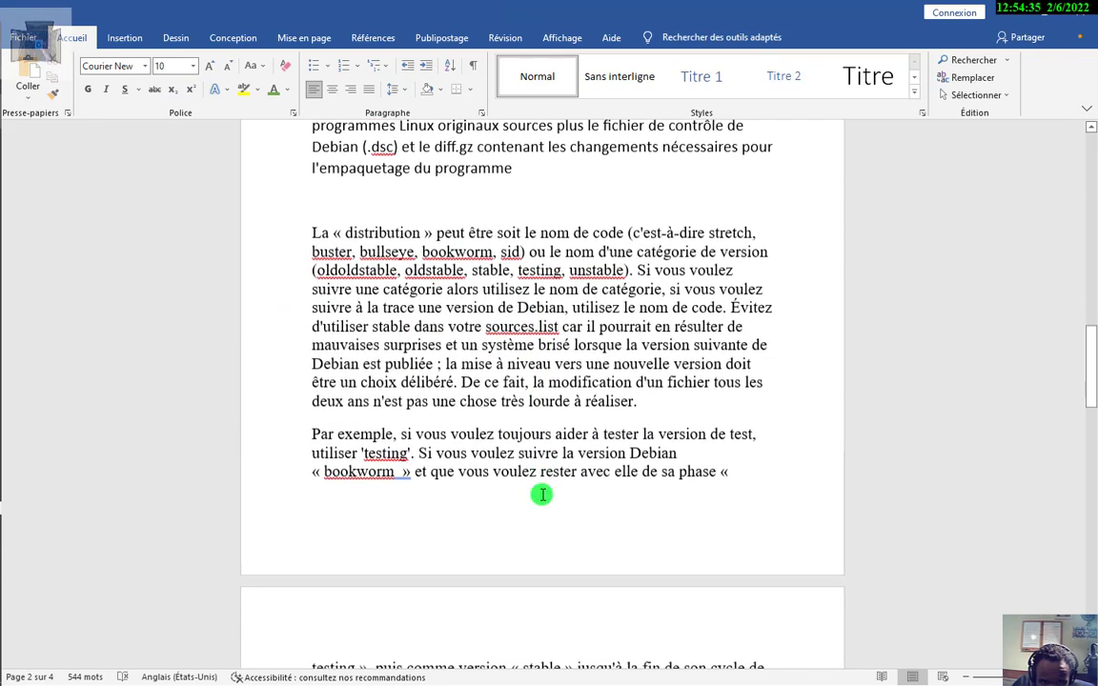
scroll(541, 495, up, 3)
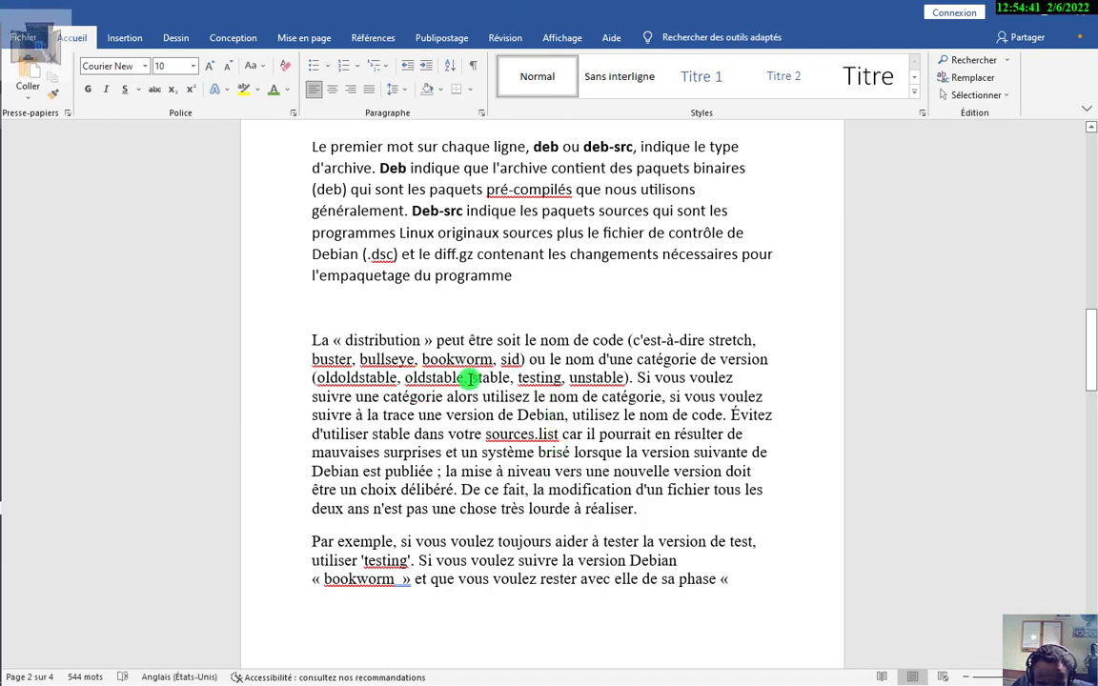
drag(315, 362, 345, 365)
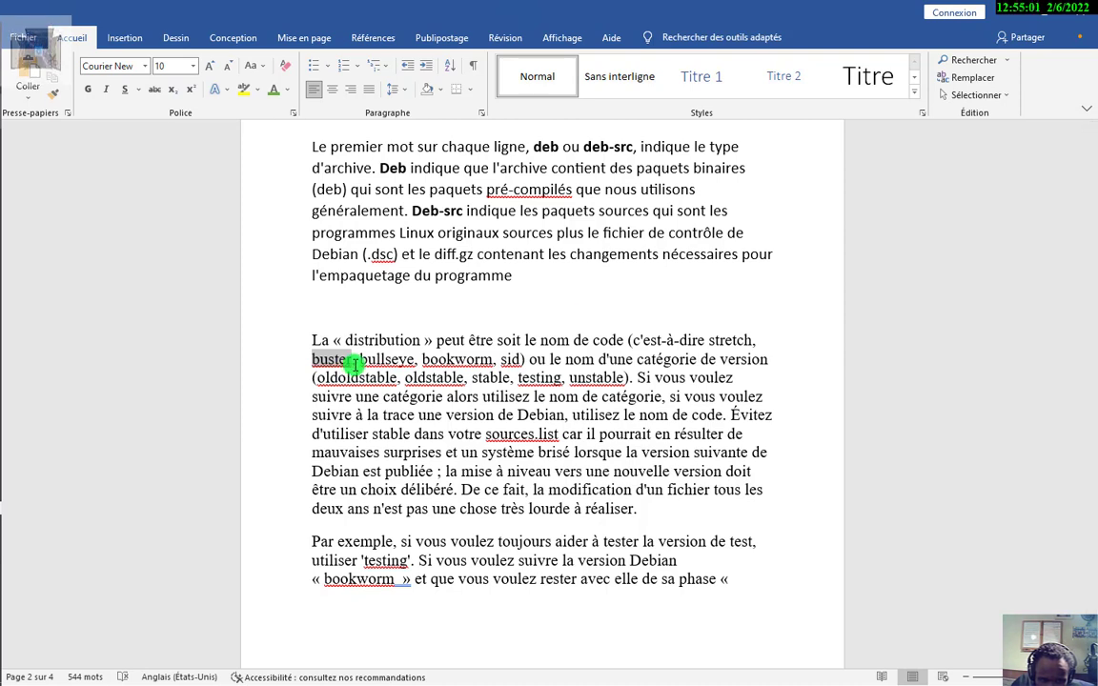
click(357, 363)
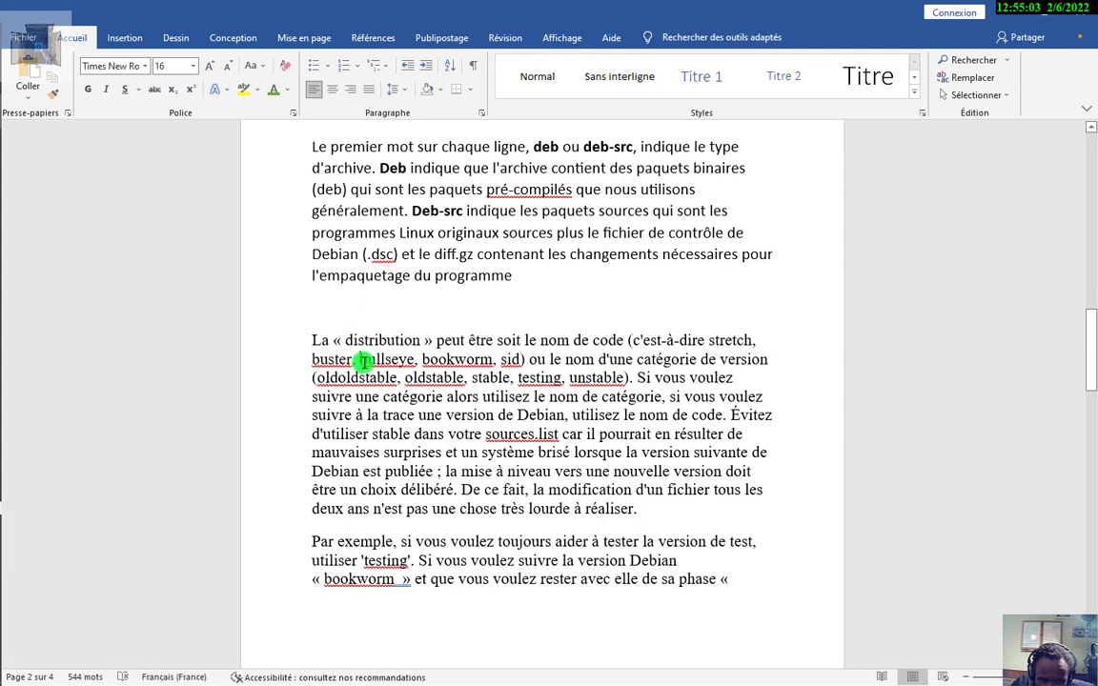
drag(360, 362, 405, 364)
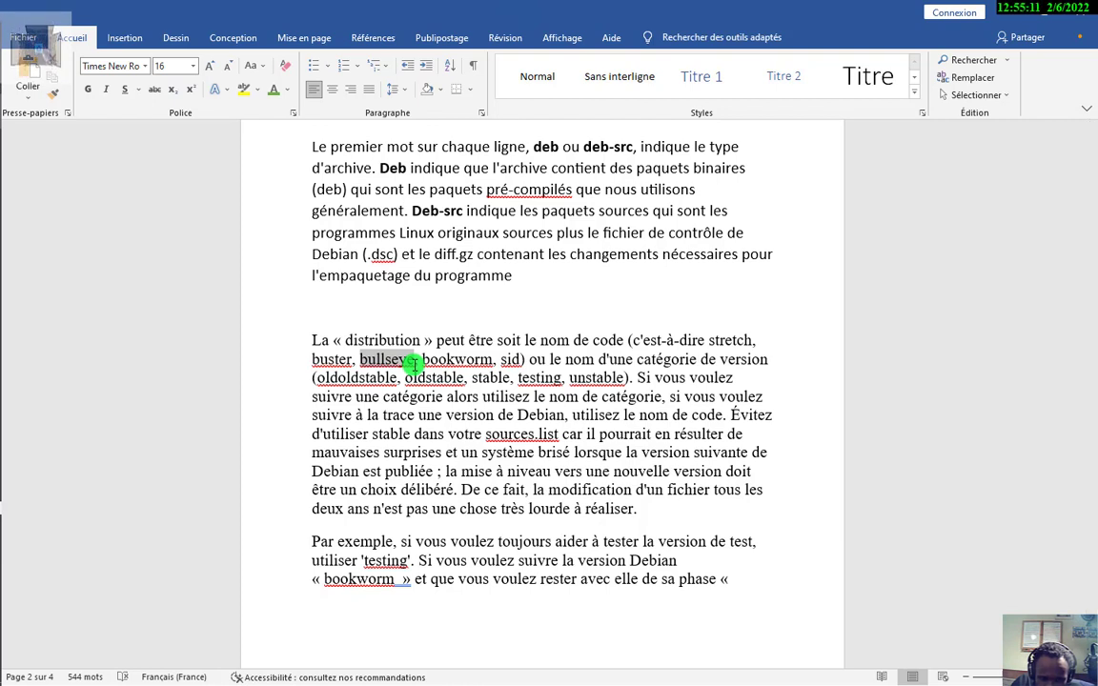
drag(412, 364, 495, 365)
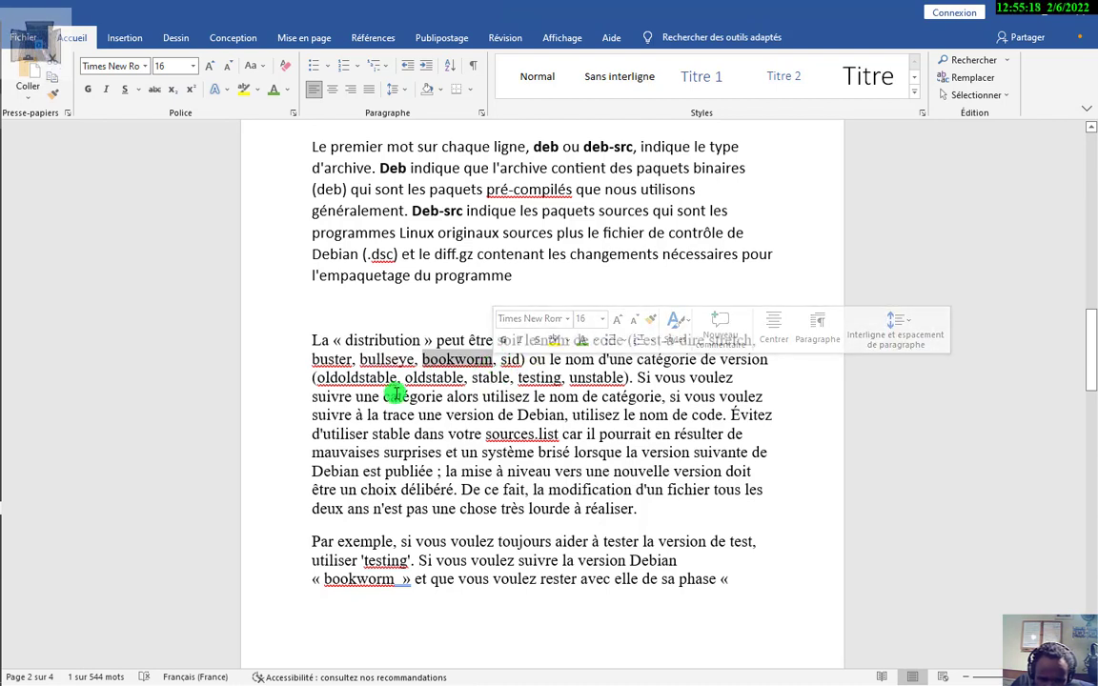
drag(324, 379, 399, 380)
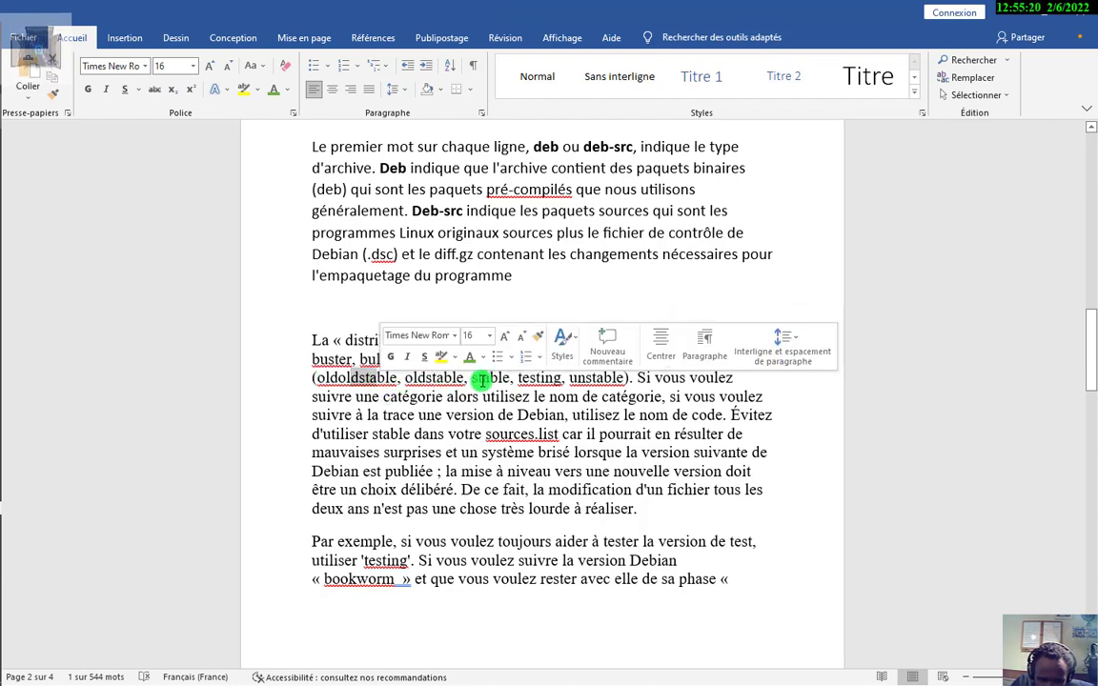
drag(474, 379, 511, 379)
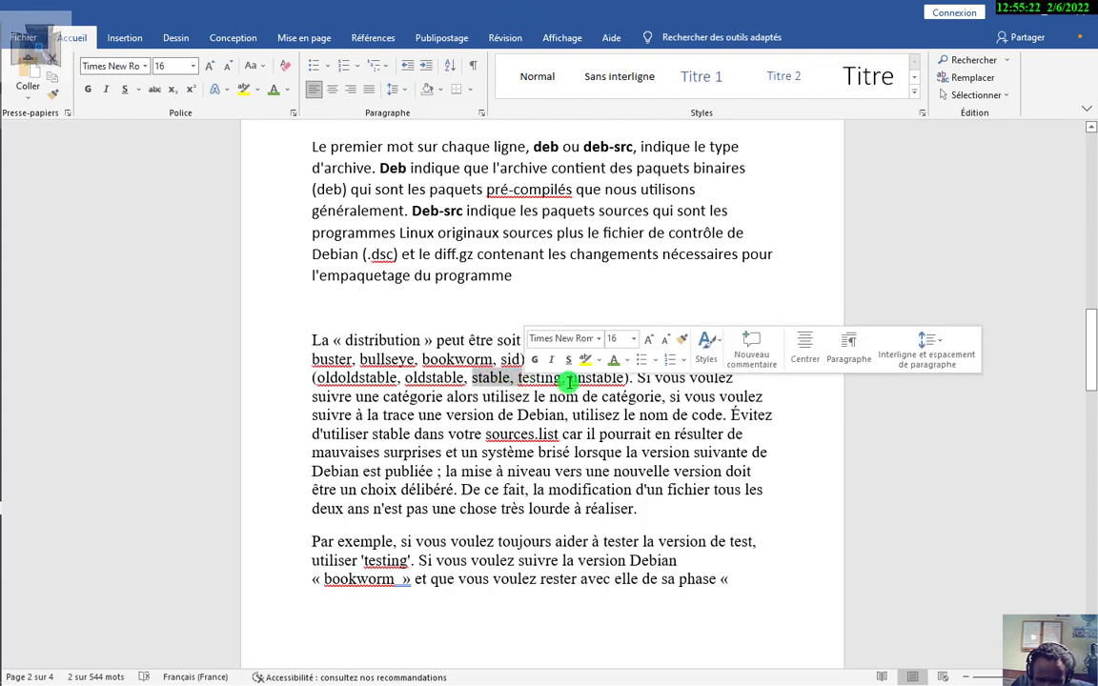
click(569, 379)
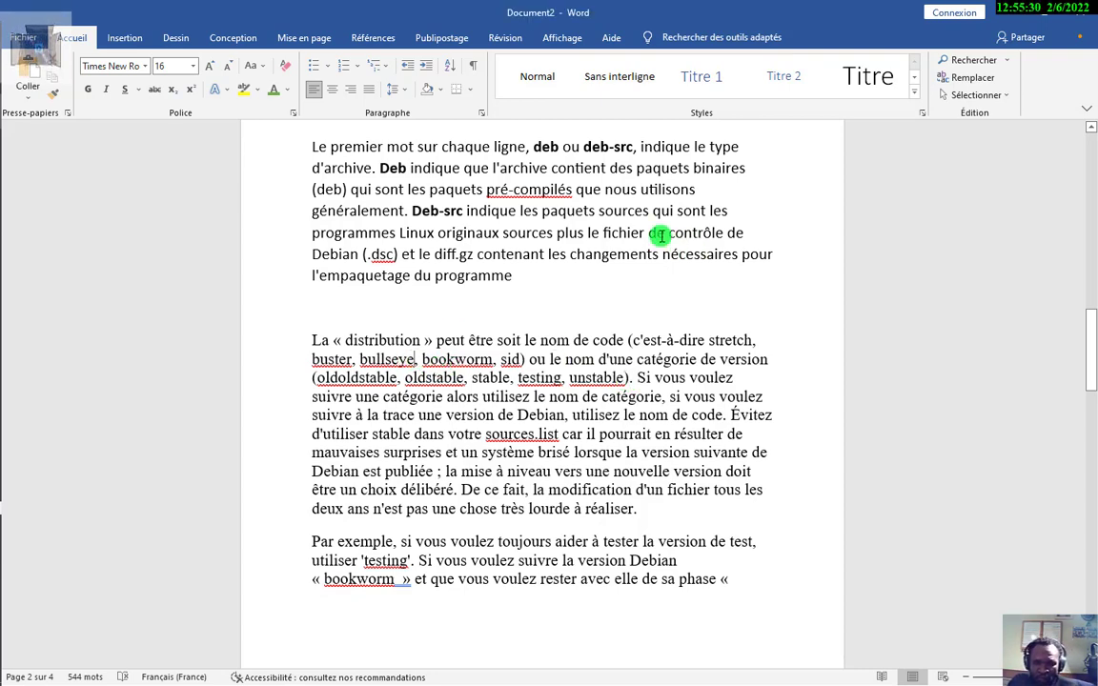
Return to the beginning of the notes and change the capital L of the version command to lowercase, giving lsb_release -a
scroll(629, 295, up, 8)
scroll(647, 300, up, 10)
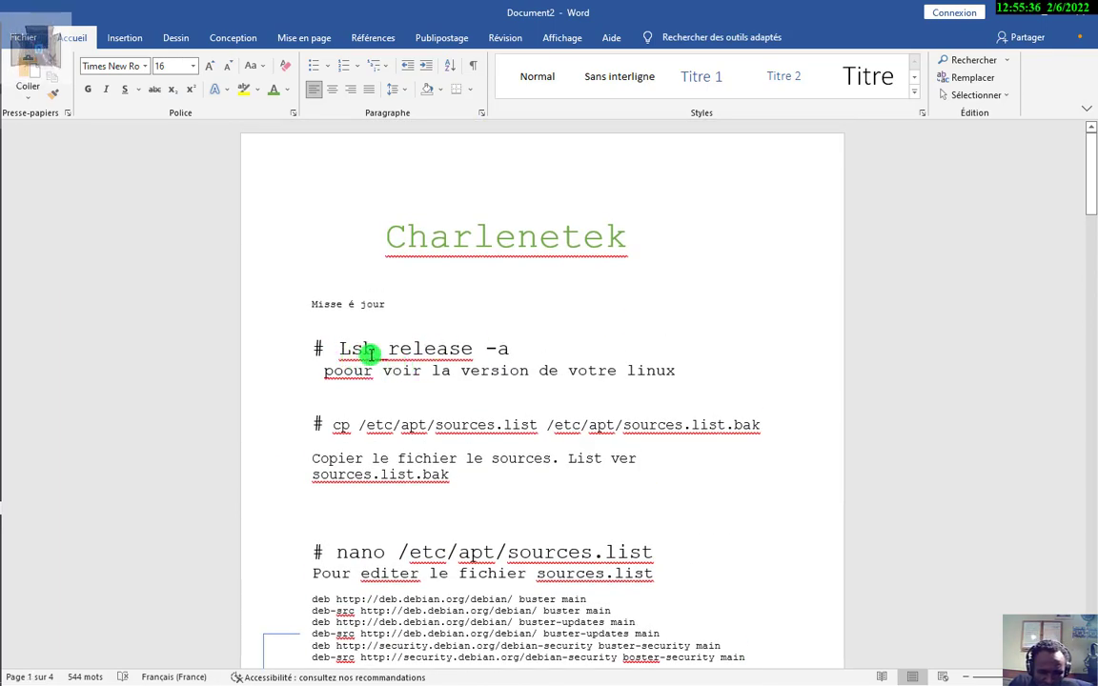
double_click(363, 349)
text(ls)
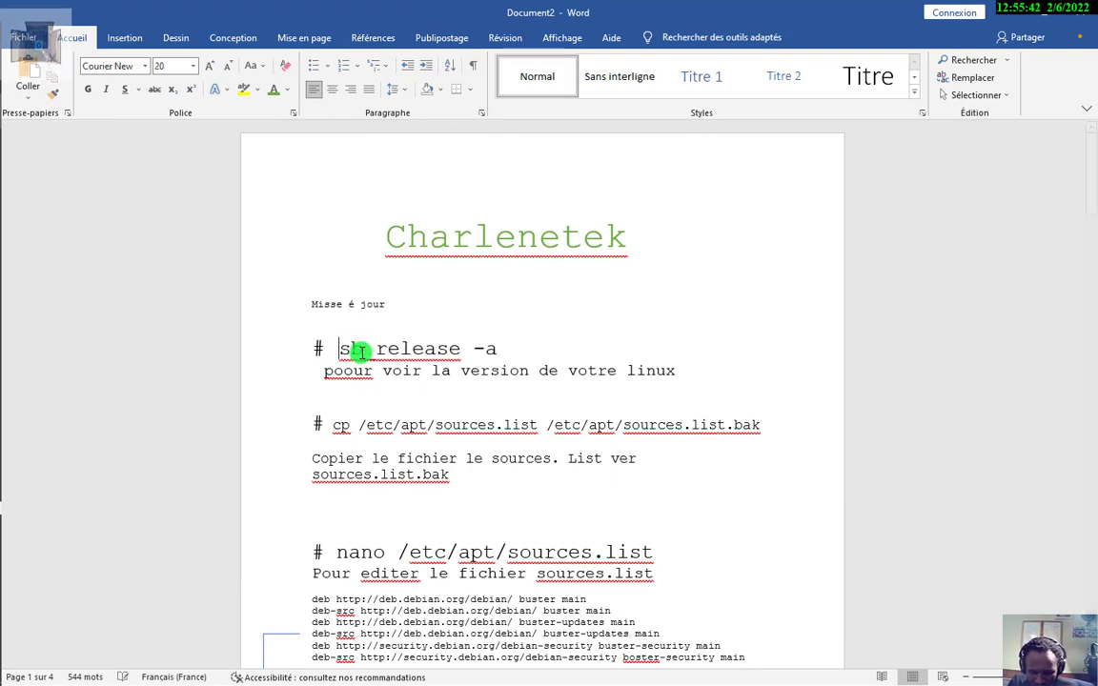
text(L)
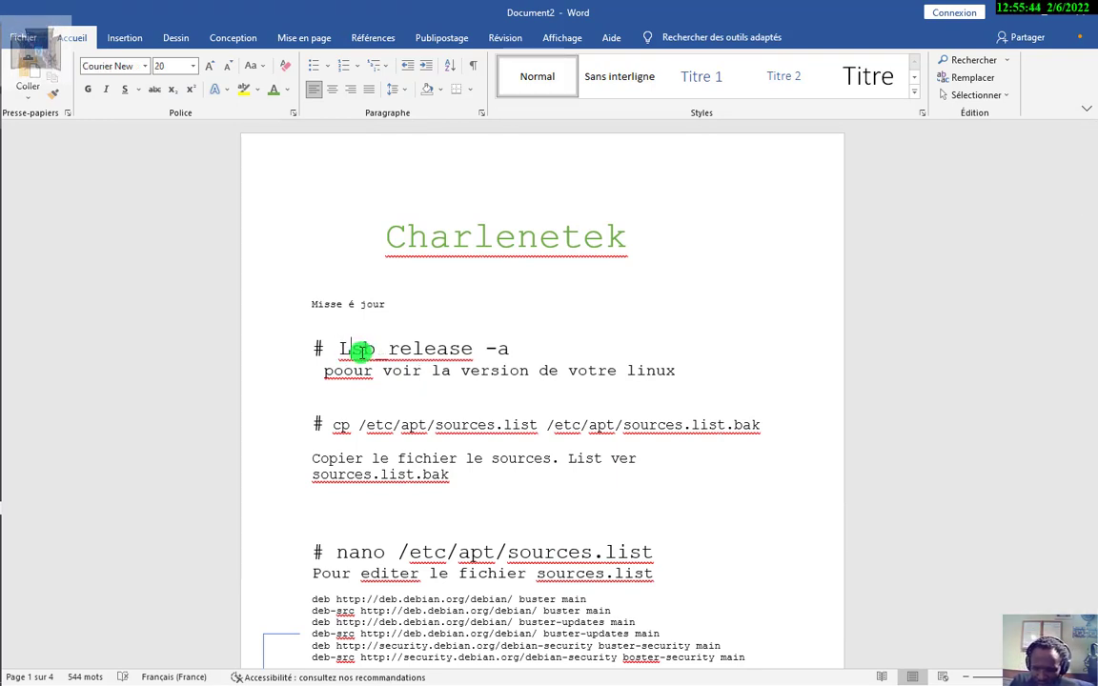
key(shift+Left)
text(l)
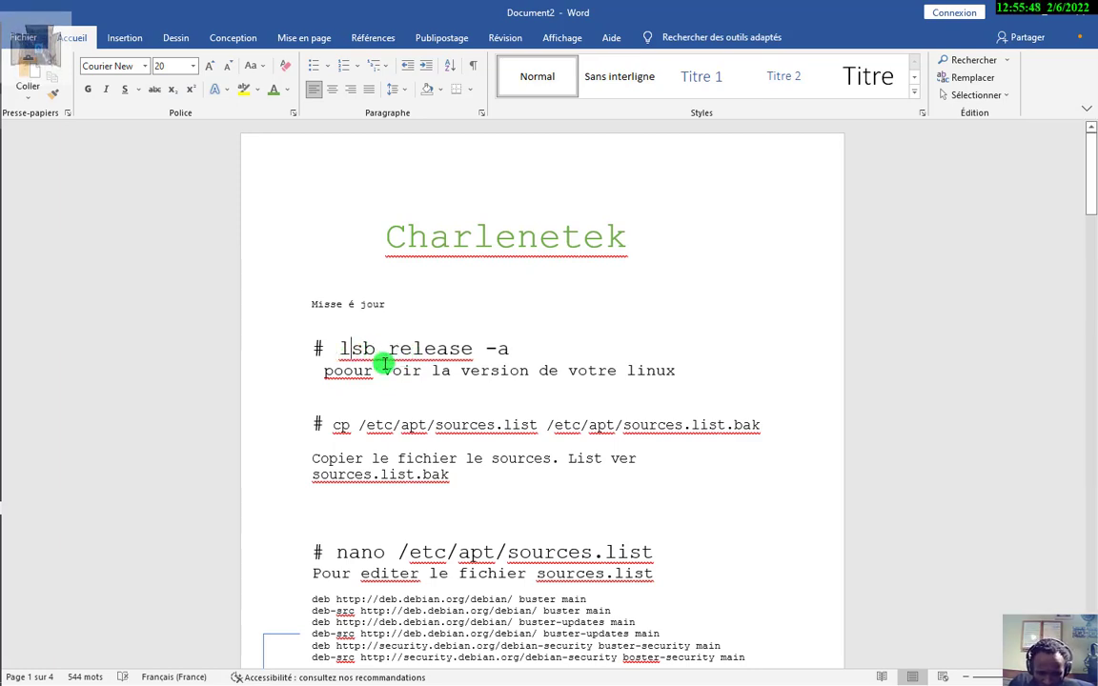
Delete and retype the underscore between lsb and release in the version command
click(388, 354)
key(BackSpace)
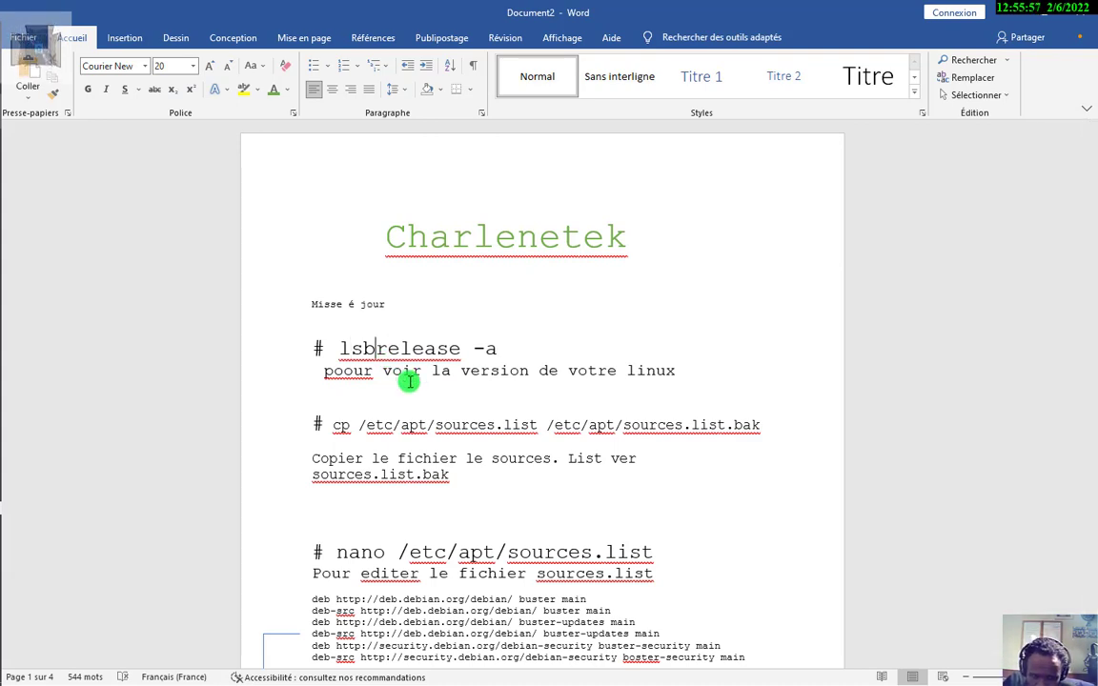
text(\)
key(BackSpace)
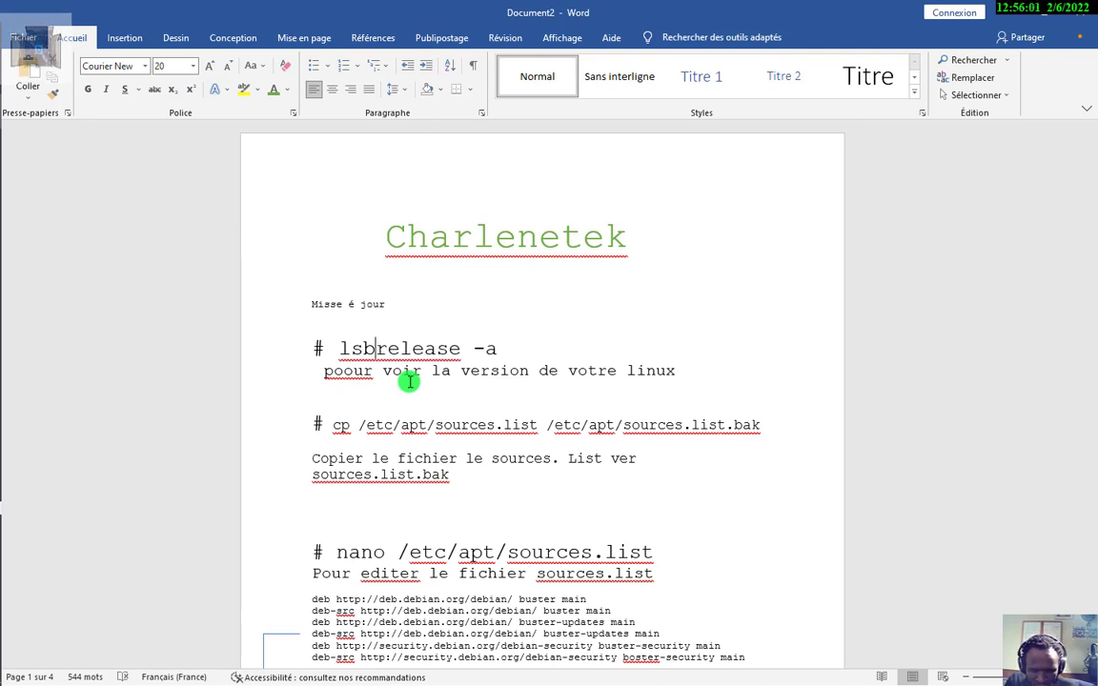
text(_)
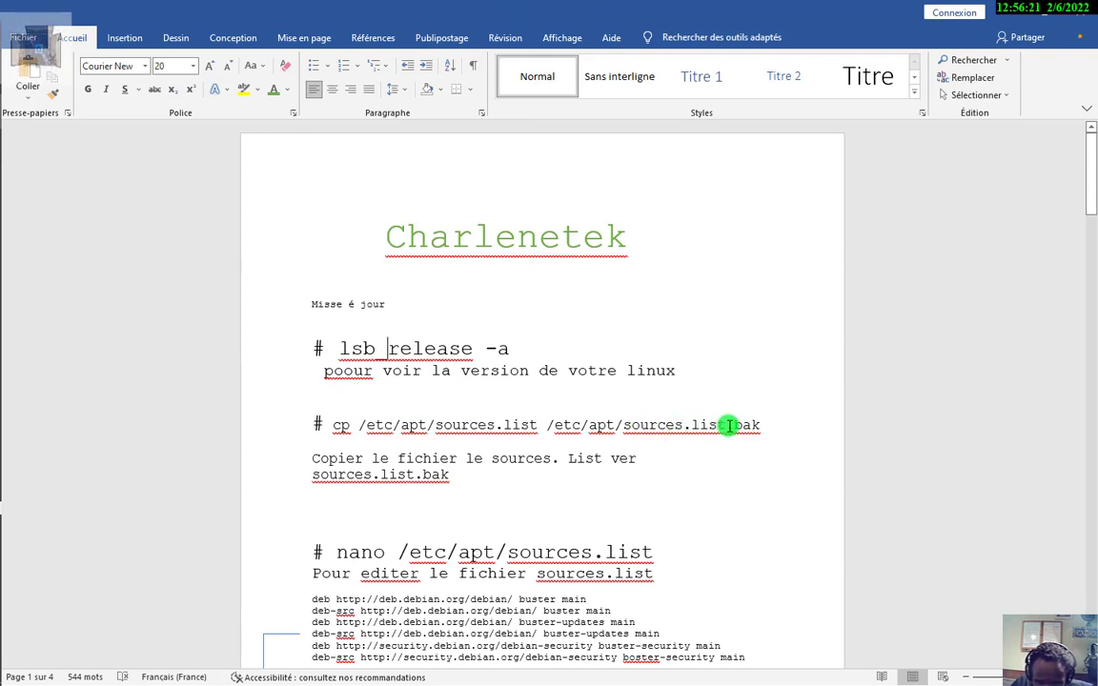
scroll(454, 448, down, 3)
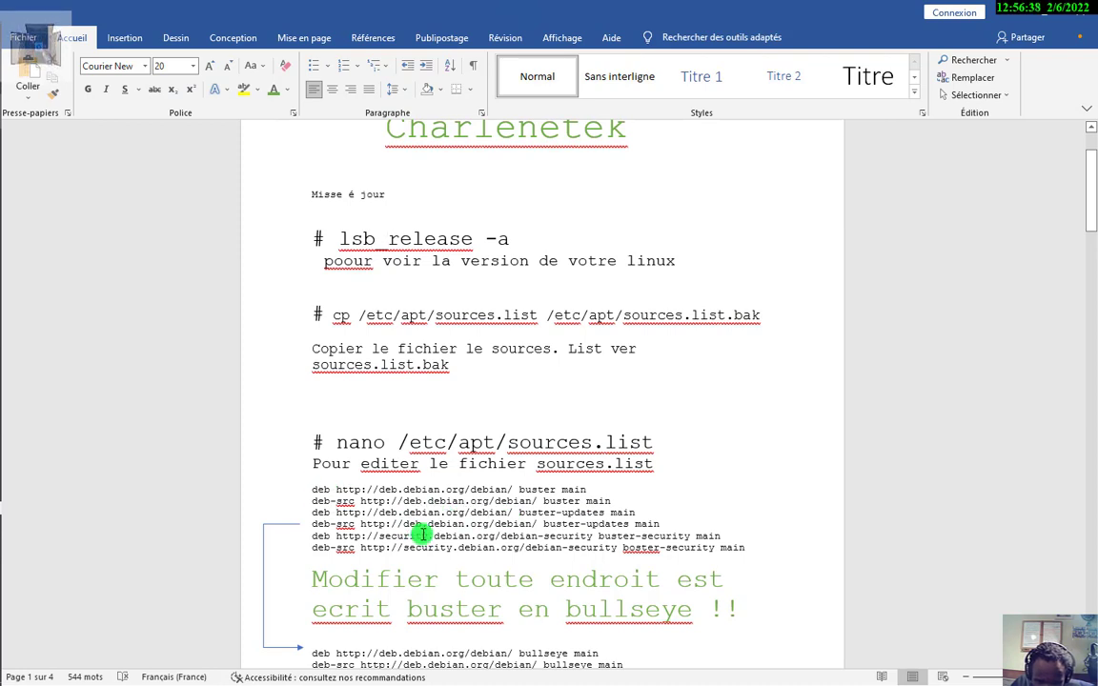
Highlight the buster and boster release names in the original sources.list lines that need replacing
scroll(533, 486, down, 2)
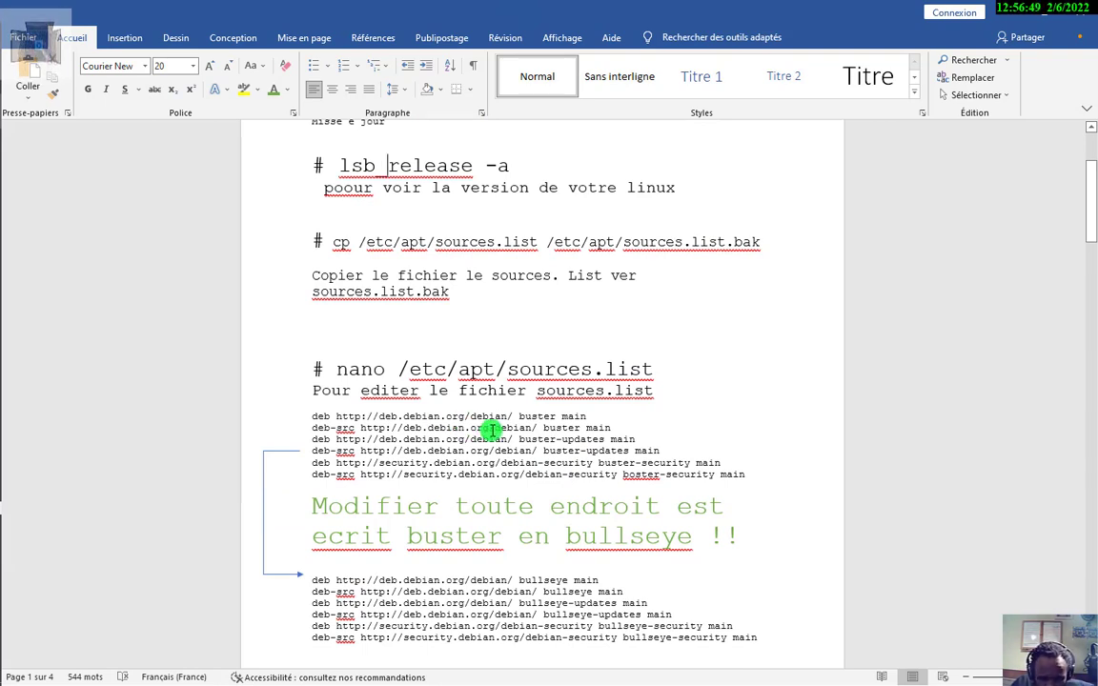
drag(517, 417, 576, 434)
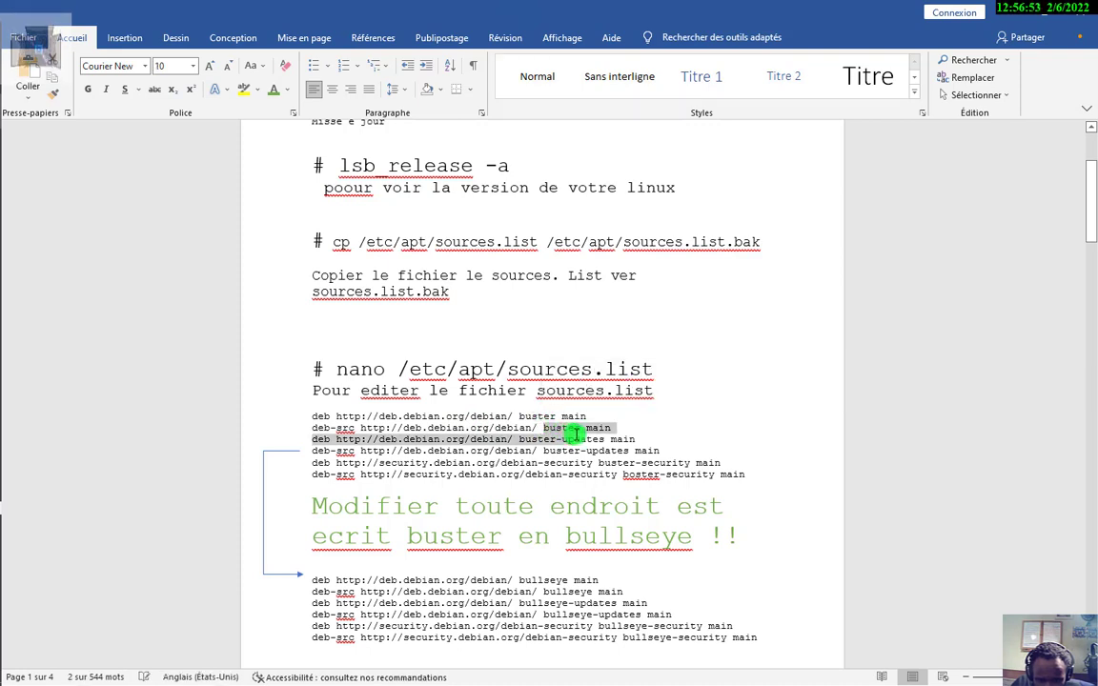
click(576, 434)
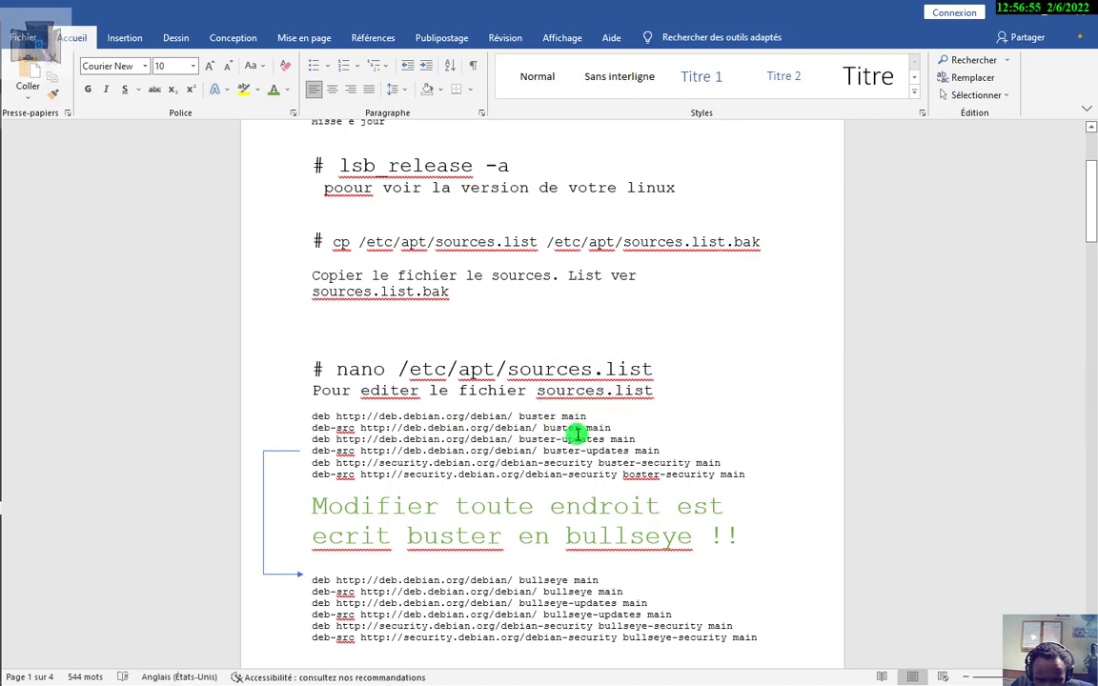
drag(579, 428, 542, 428)
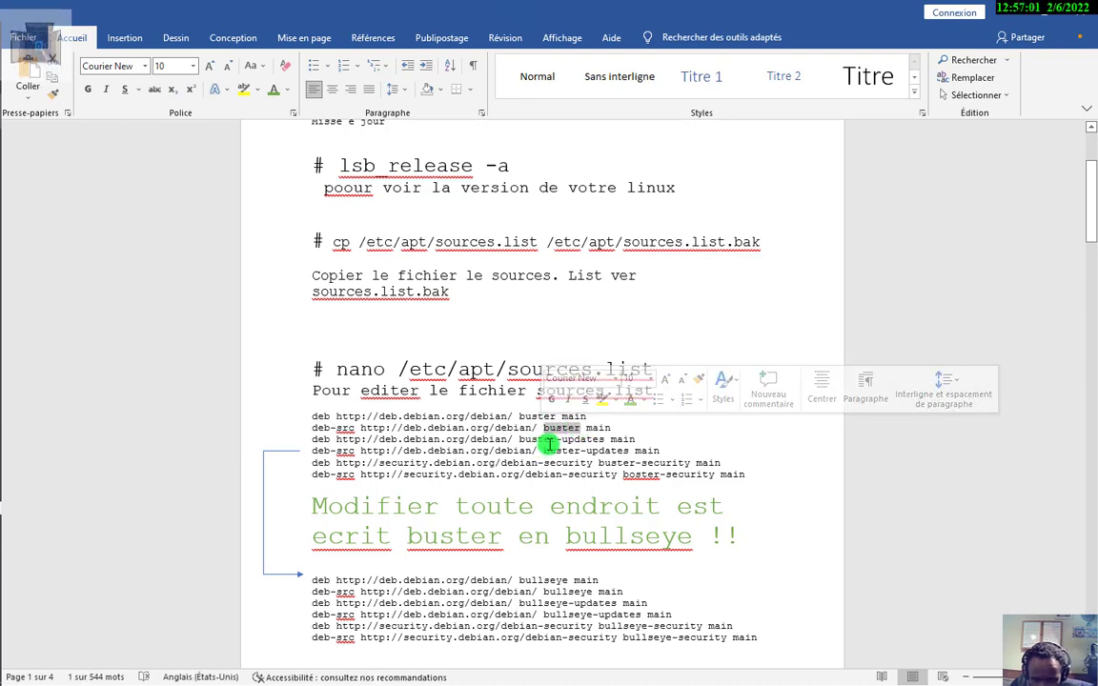
drag(557, 440, 539, 441)
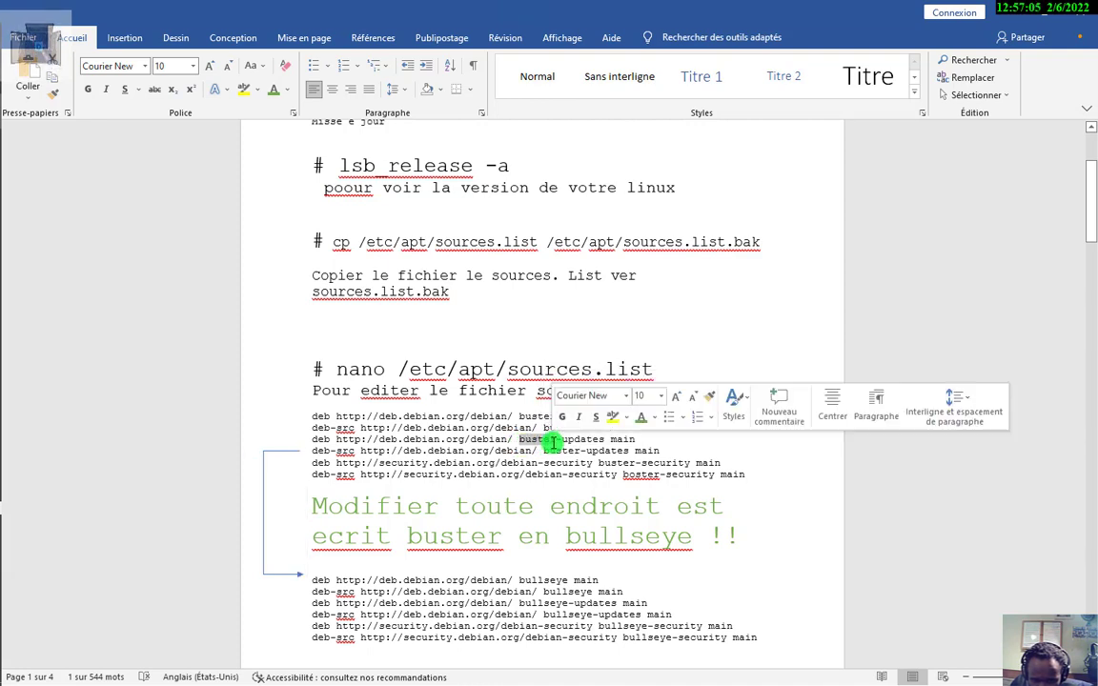
click(558, 453)
double_click(641, 474)
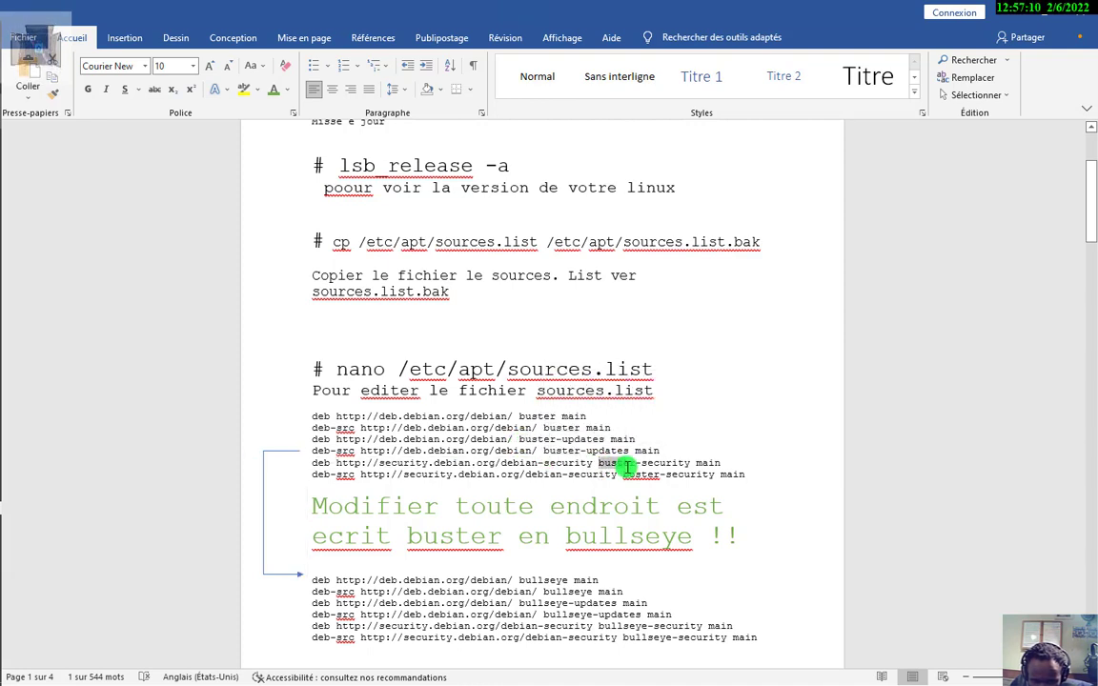
Change ecrit to ecrite in the green instruction about replacing buster with bullseye
scroll(642, 544, down, 1)
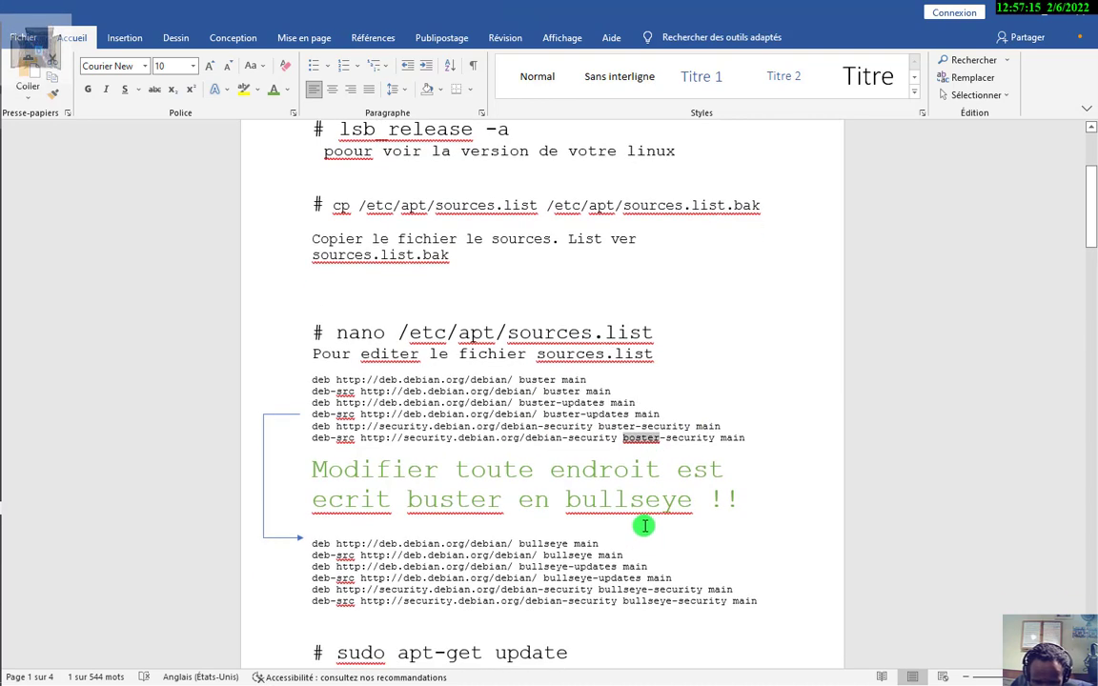
click(381, 506)
text(e)
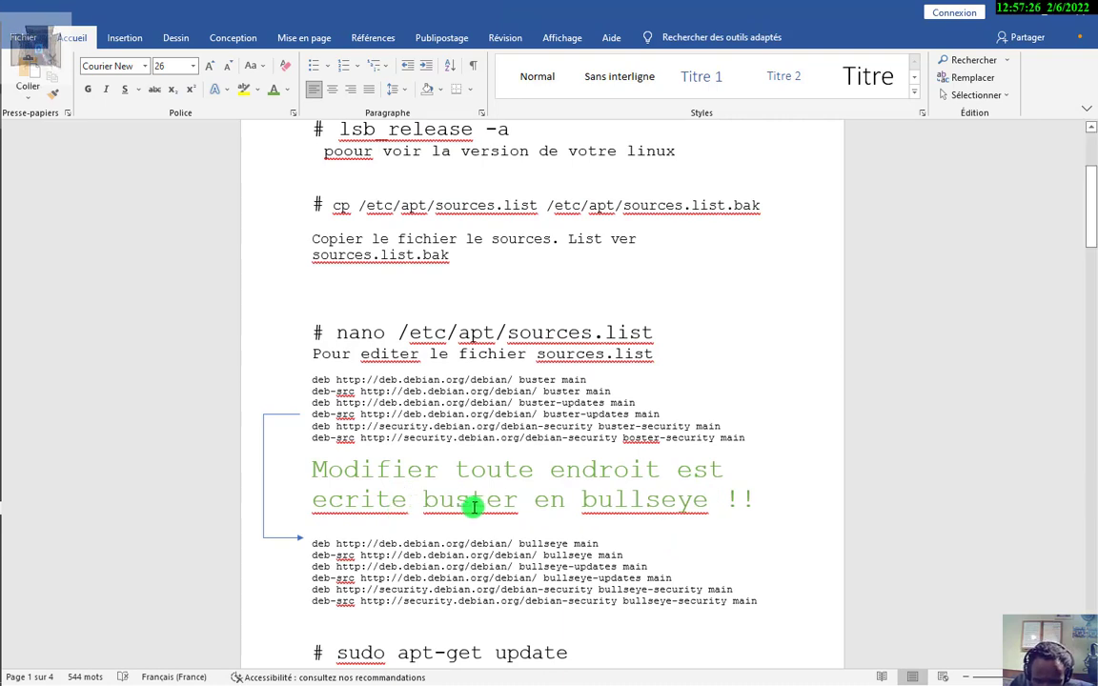
Compare the buster lines with their bullseye replacements, highlighting the names, and review the update, upgrade and reboot commands in the notes
double_click(561, 391)
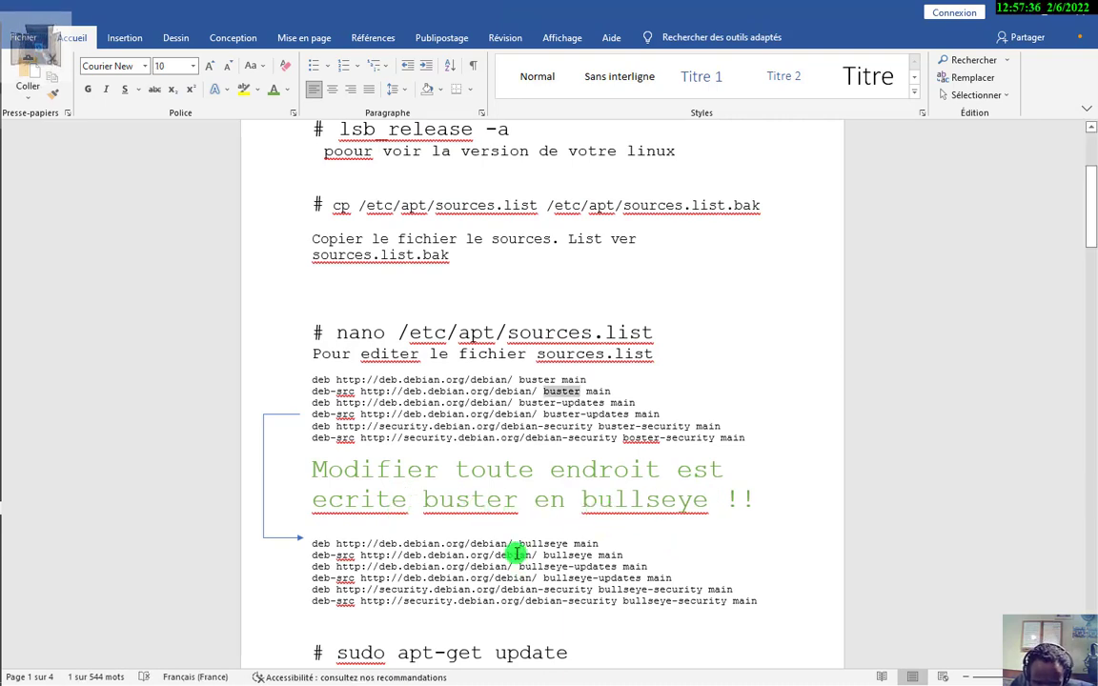
drag(515, 545, 543, 544)
scroll(563, 579, down, 3)
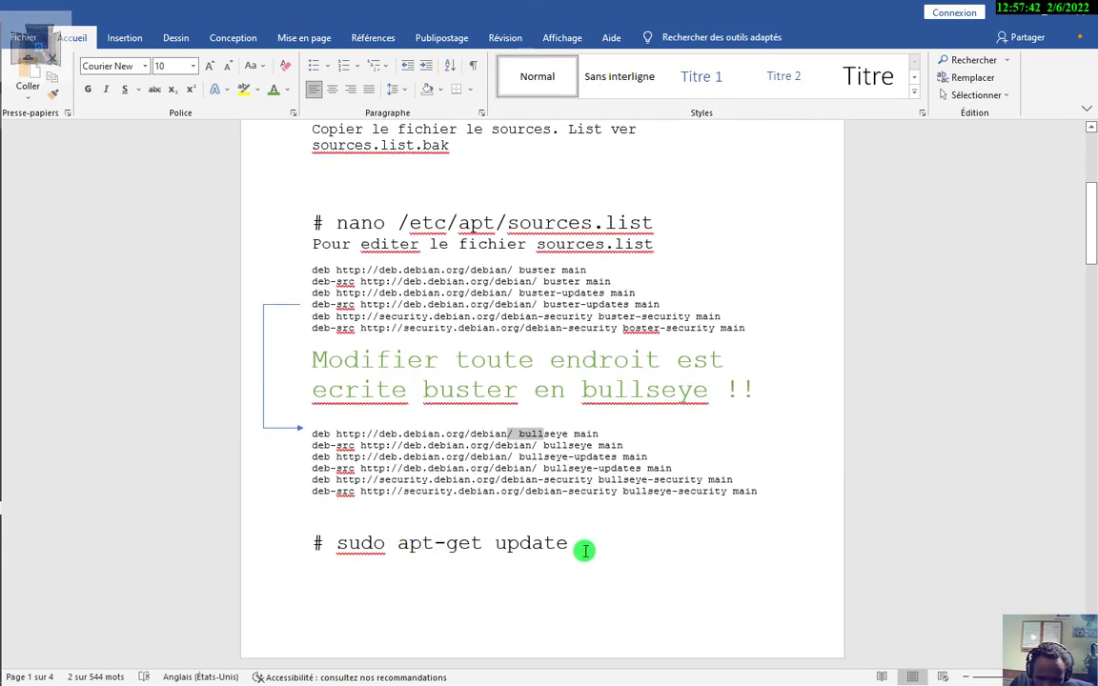
scroll(592, 570, down, 4)
scroll(583, 582, down, 2)
scroll(581, 581, down, 1)
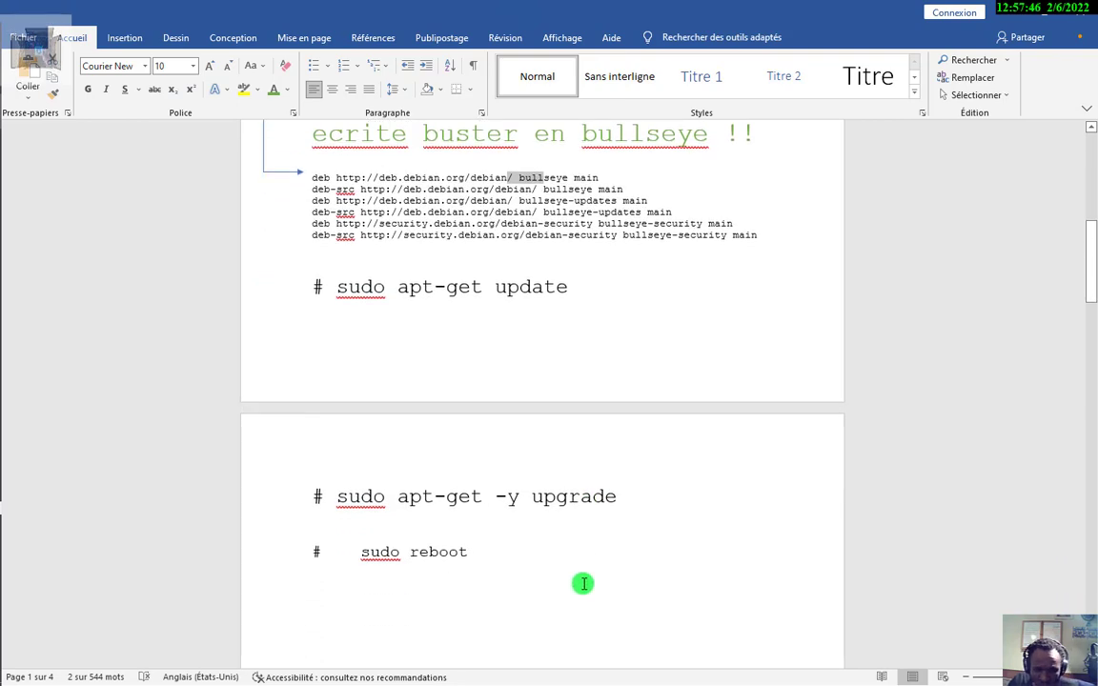
scroll(583, 584, up, 2)
scroll(591, 591, up, 2)
Switch from the Word notes to the PuTTY session and enter an empty line at the root prompt
mouse_move(7, 210)
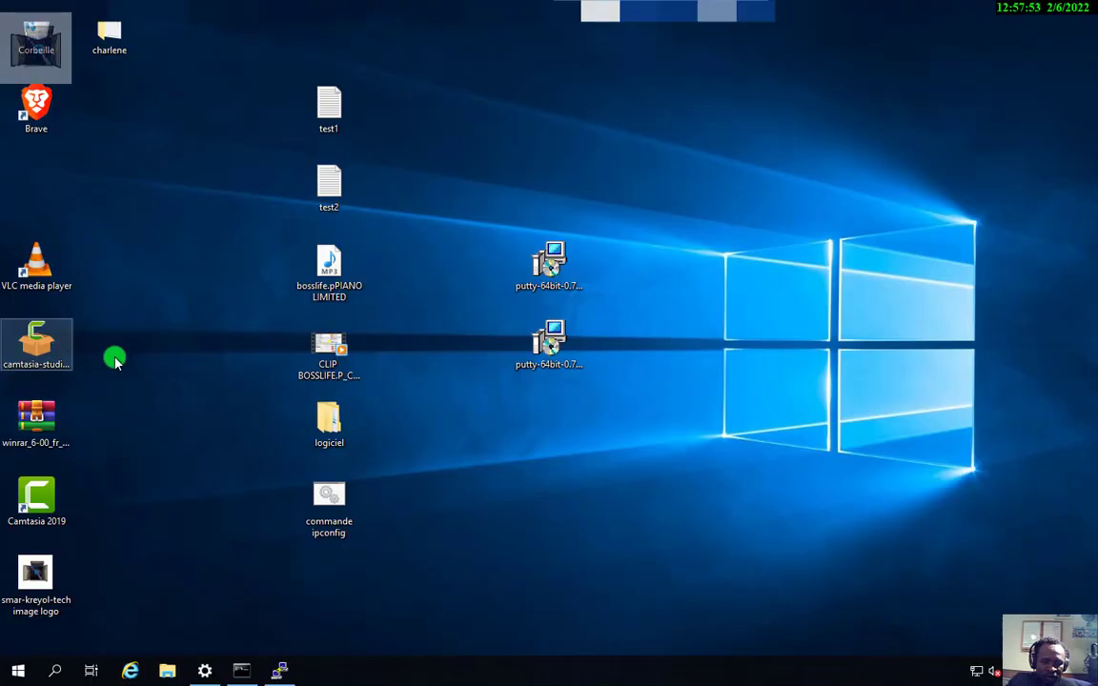
click(23, 296)
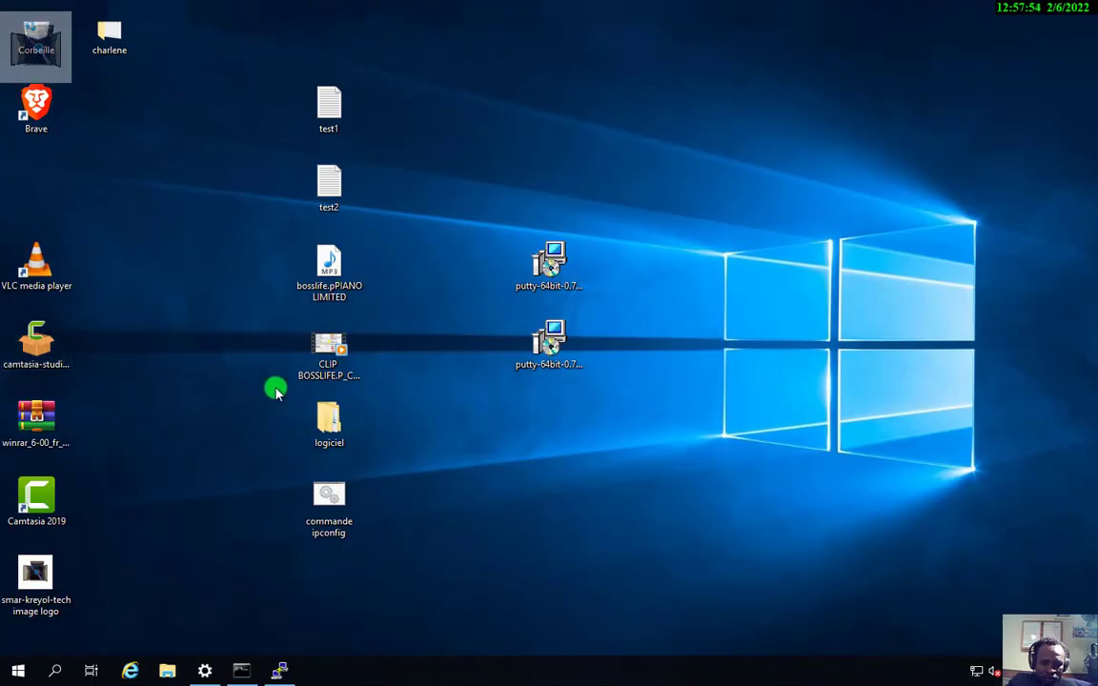
click(282, 668)
key(Return)
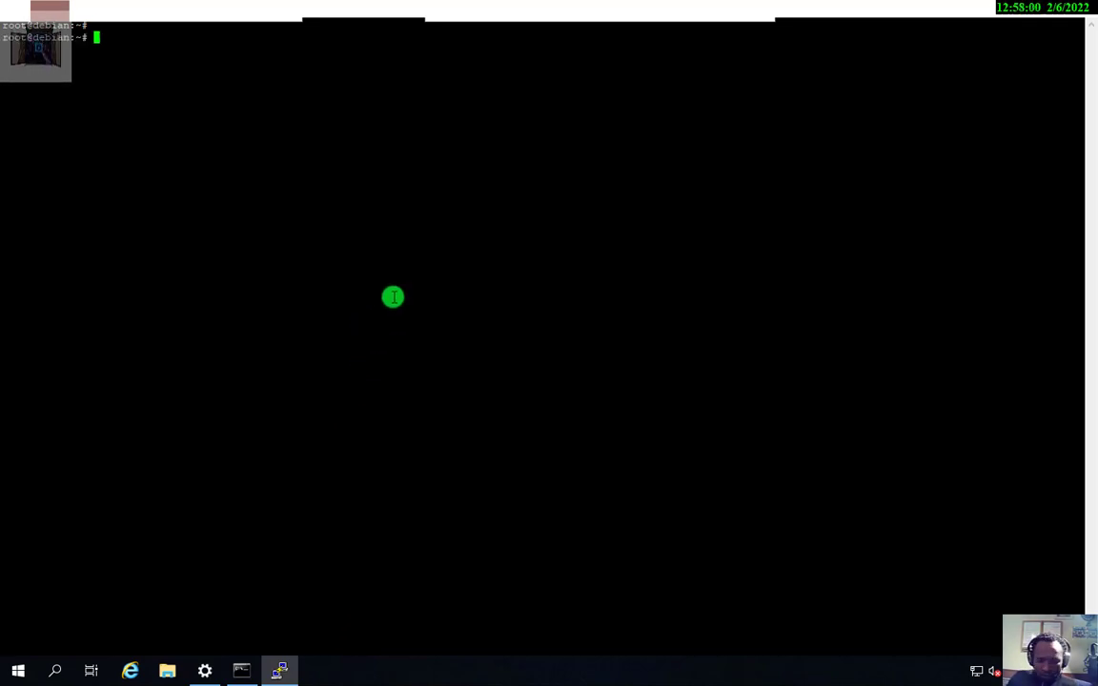
Run lsb_release -a to check the Debian version, and highlight the release number and codename in the output
text(ls)
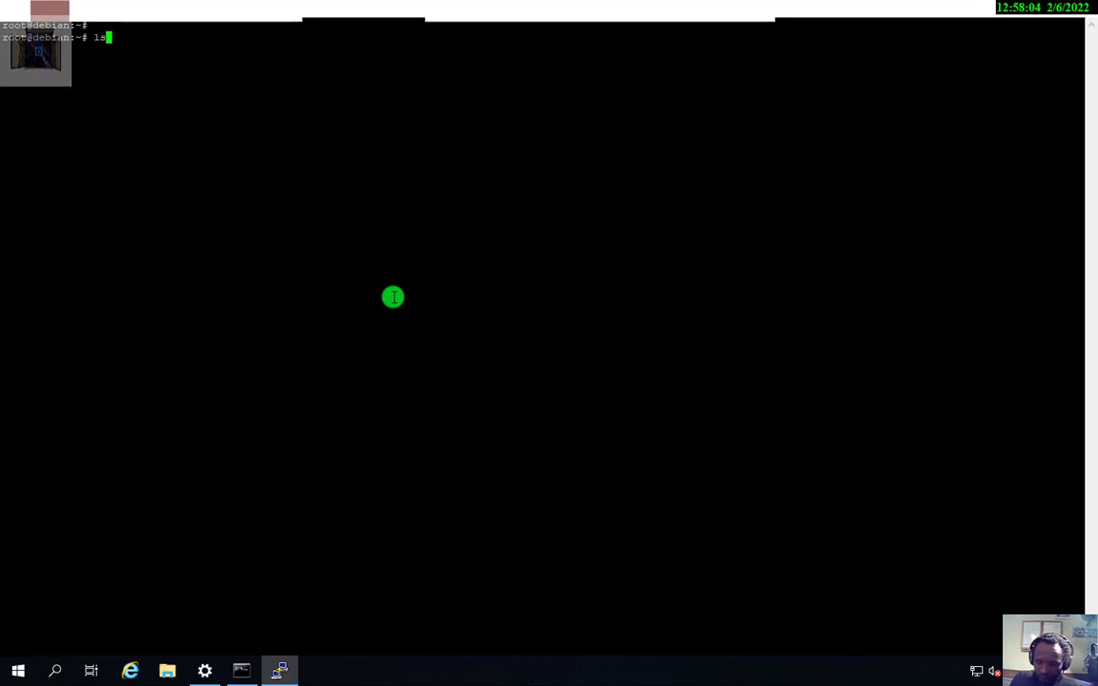
text(bl)
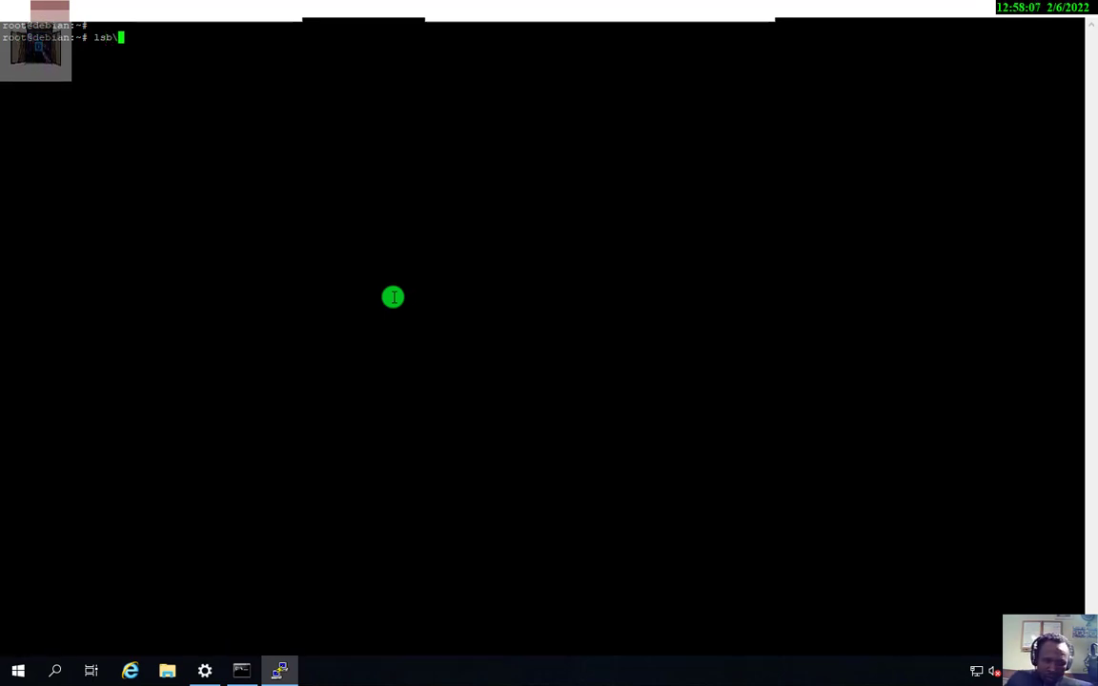
key(BackSpace)
text(_re)
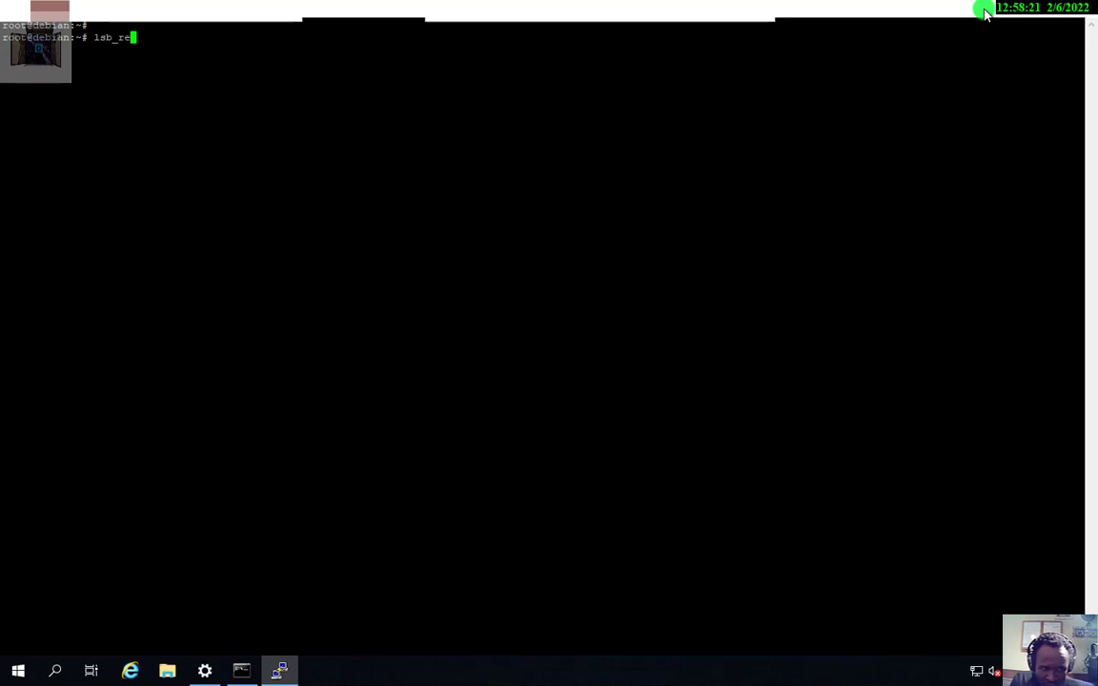
text(lease )
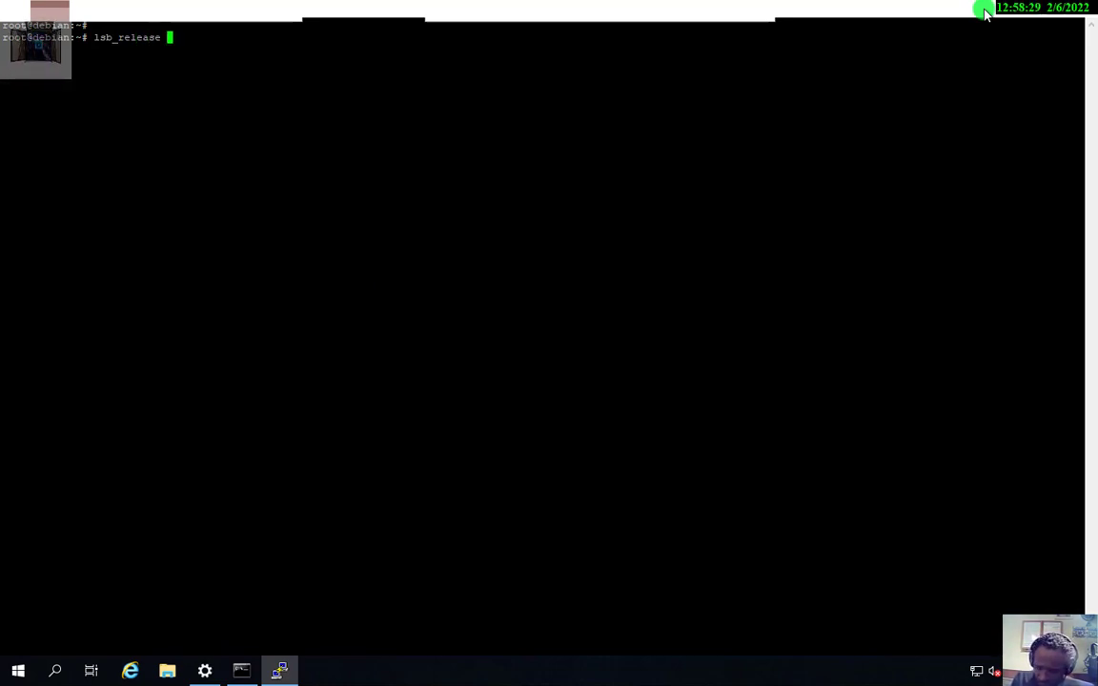
text(-a)
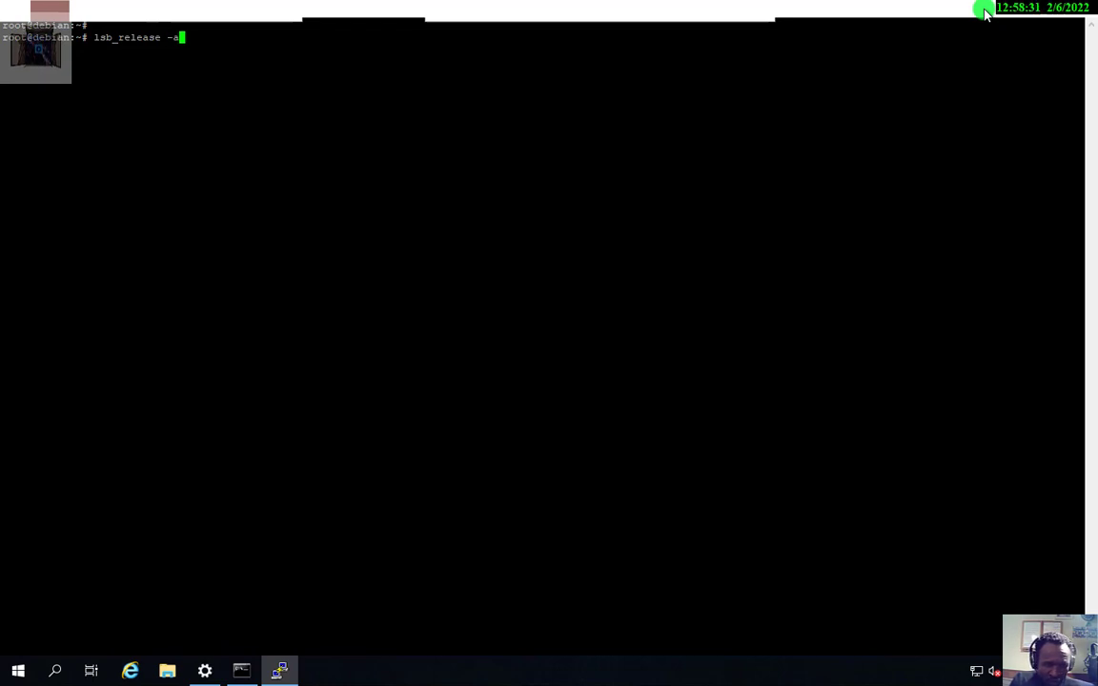
key(Return)
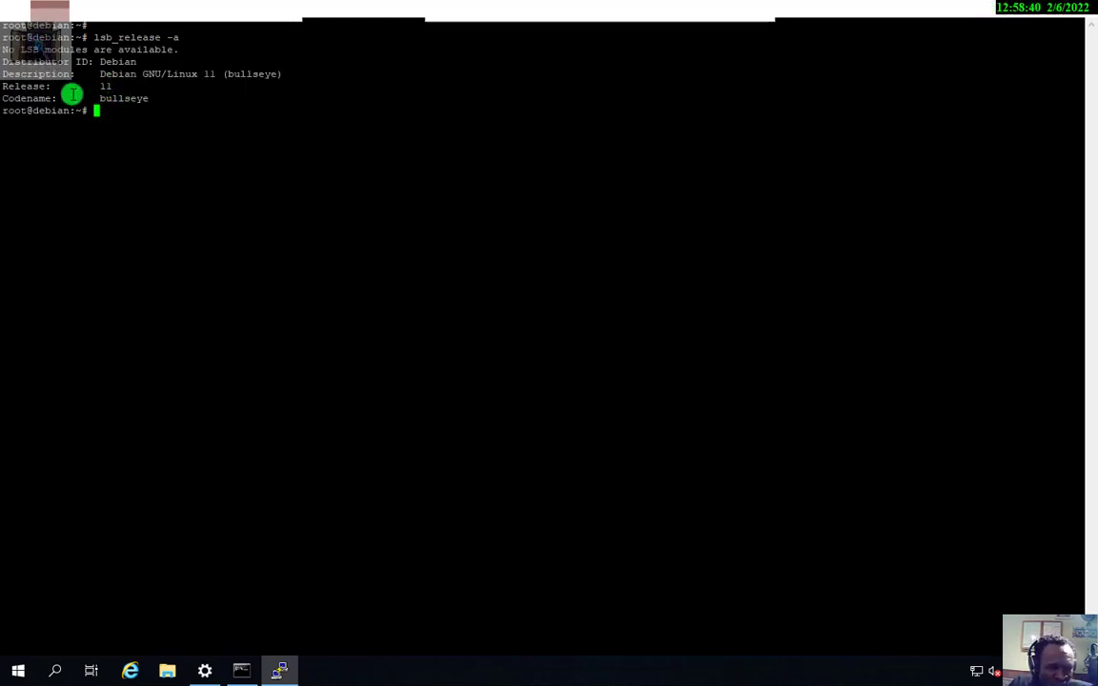
drag(95, 86, 113, 88)
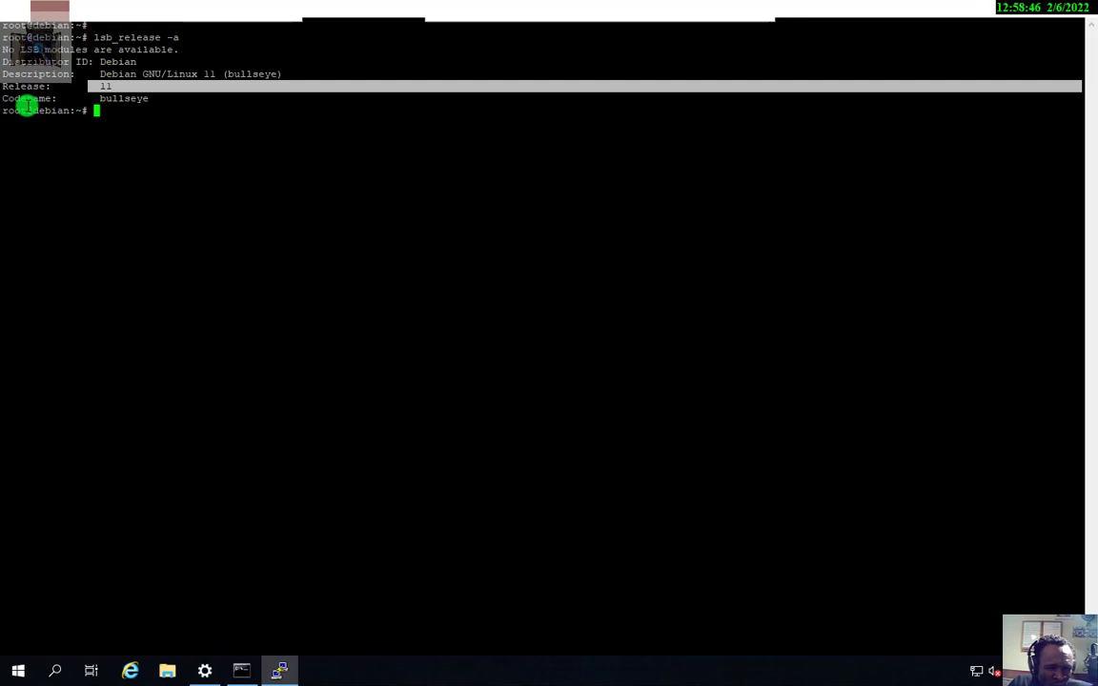
drag(100, 99, 154, 102)
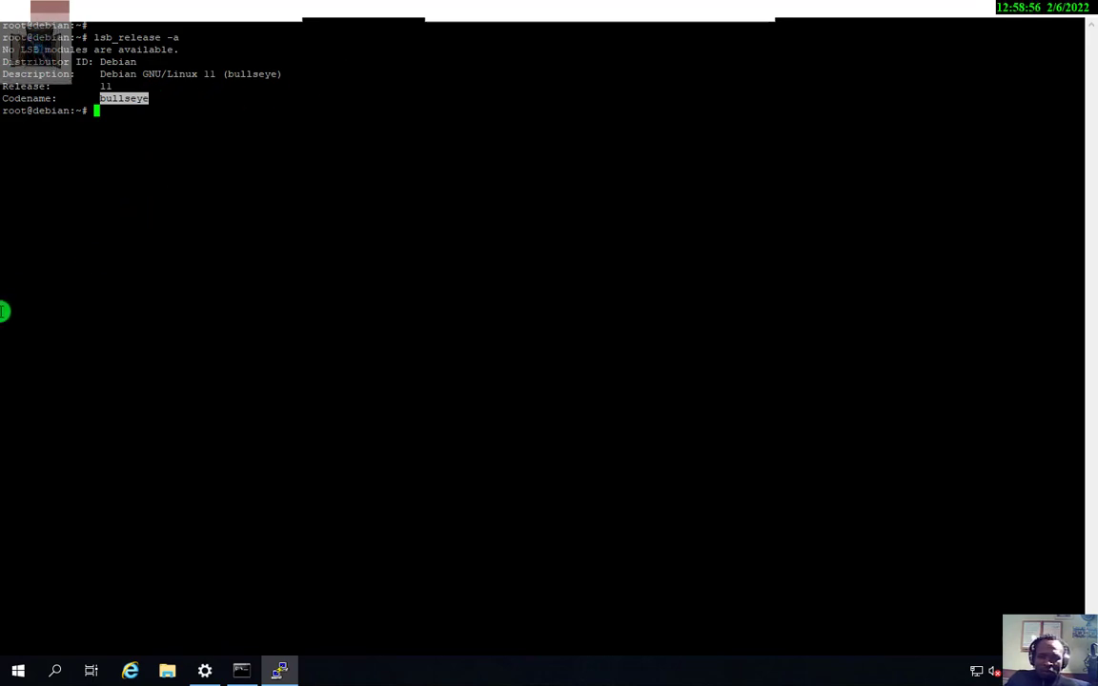
Switch to the Word notes and go back up to the commands that precede the nano line
click(910, 12)
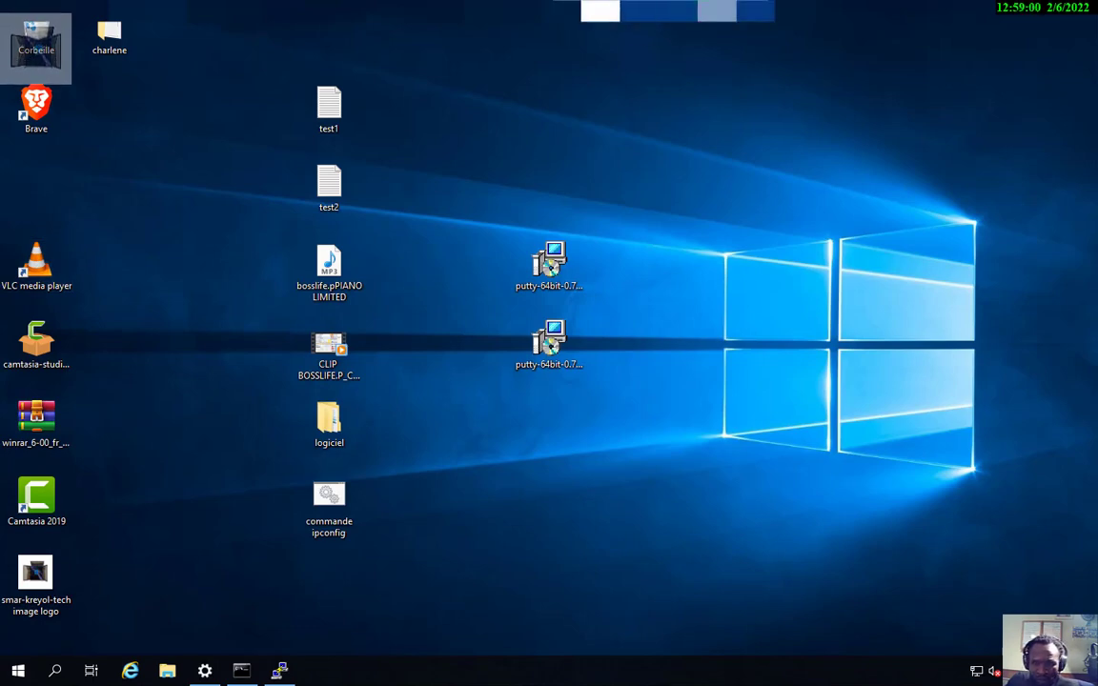
click(714, 8)
scroll(686, 381, up, 3)
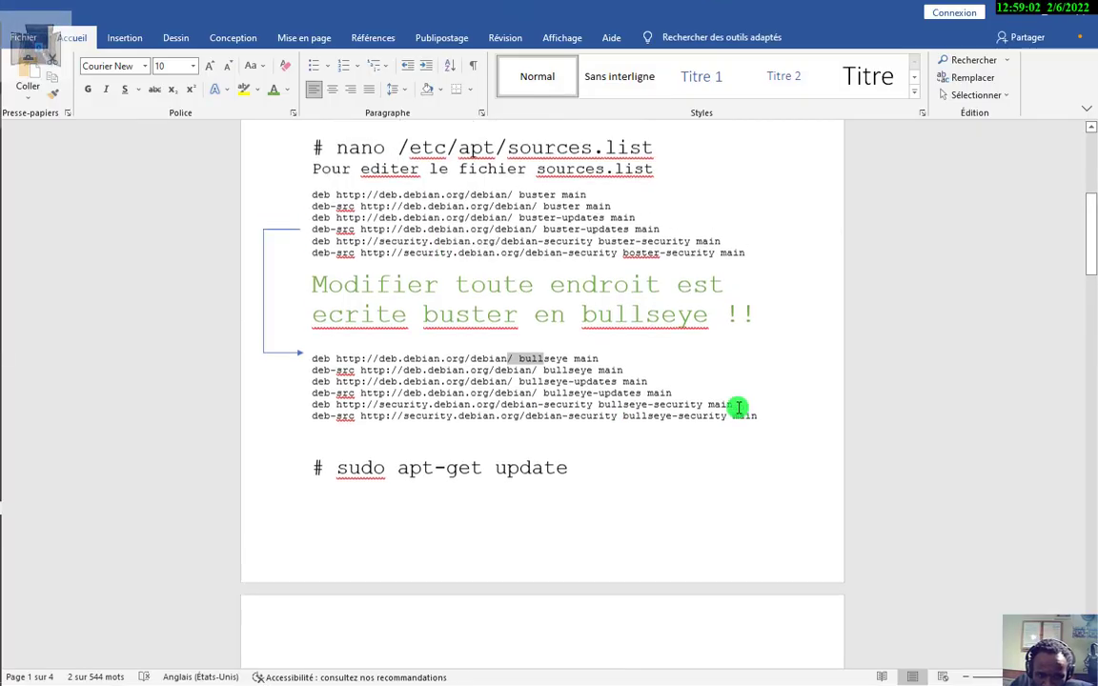
scroll(738, 408, up, 5)
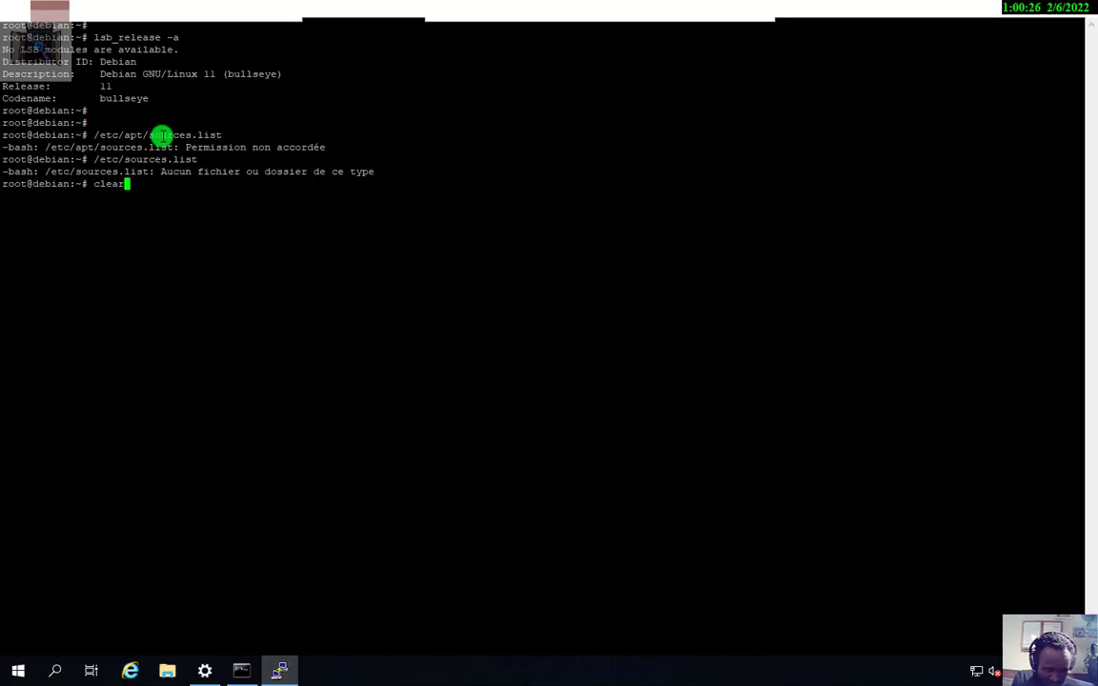
Clear the terminal and enter cp /etc/apt/sources.list /etc/apt/sources.list.bak at the root prompt without running it
key(Return)
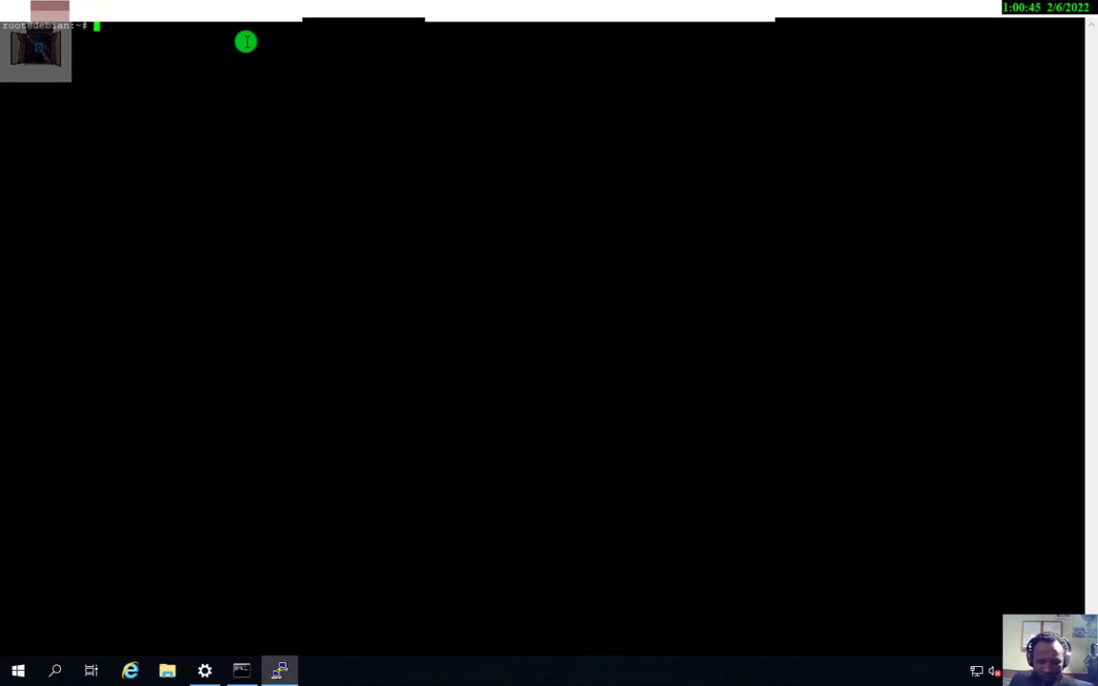
text(cp e)
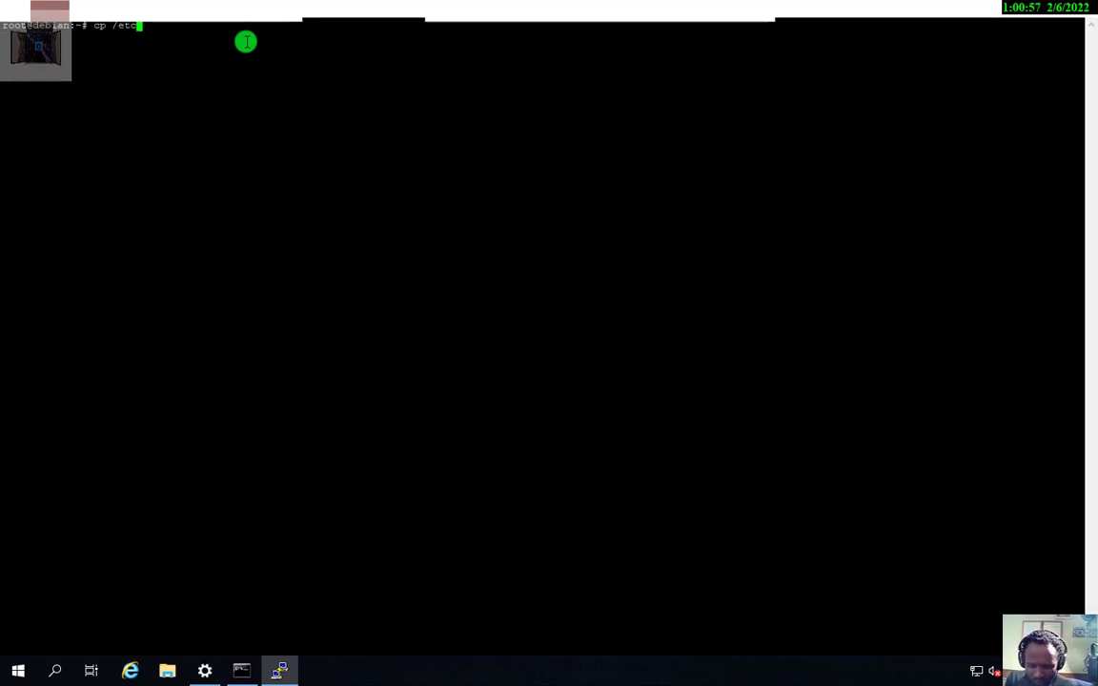
text(/etc/)
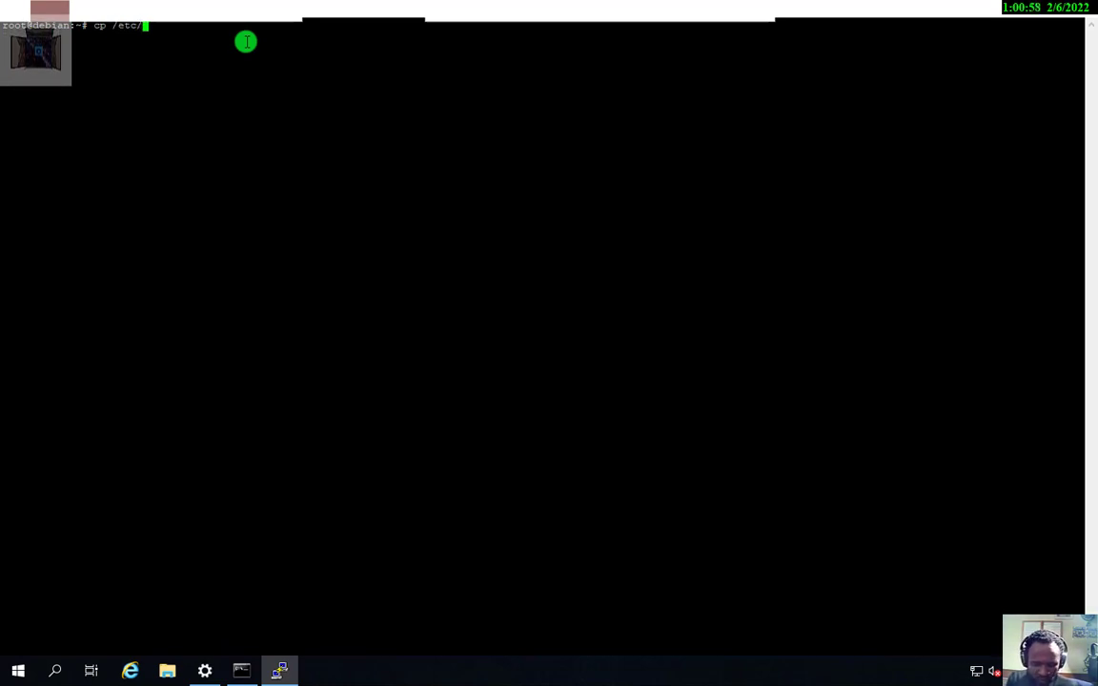
text(ap)
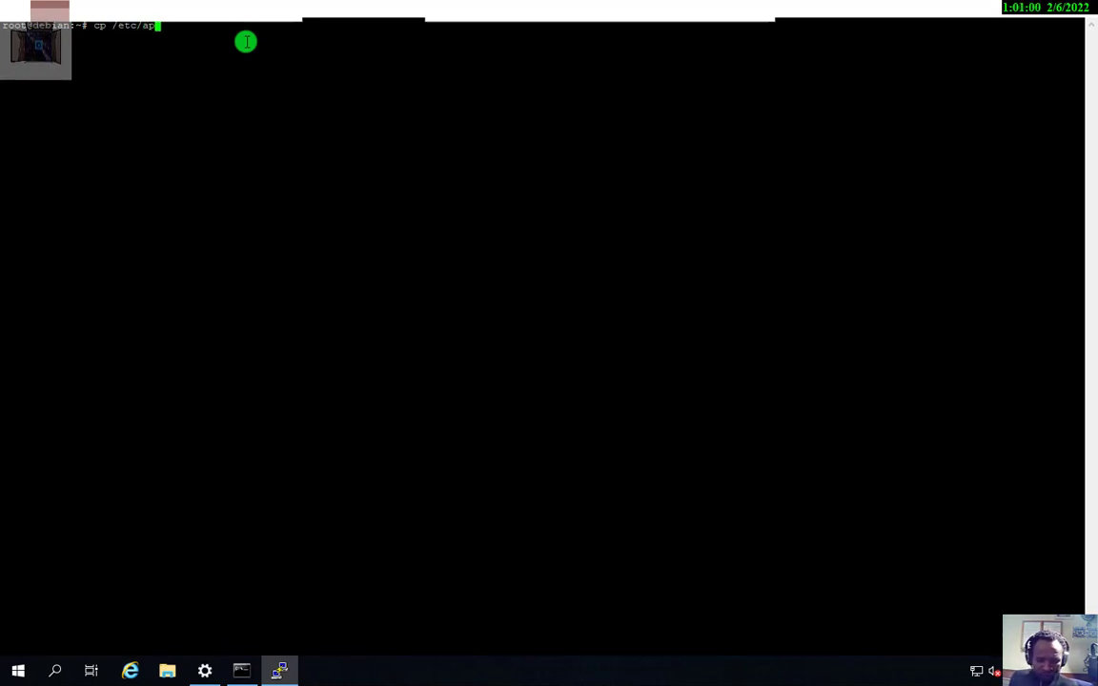
text(t/sou)
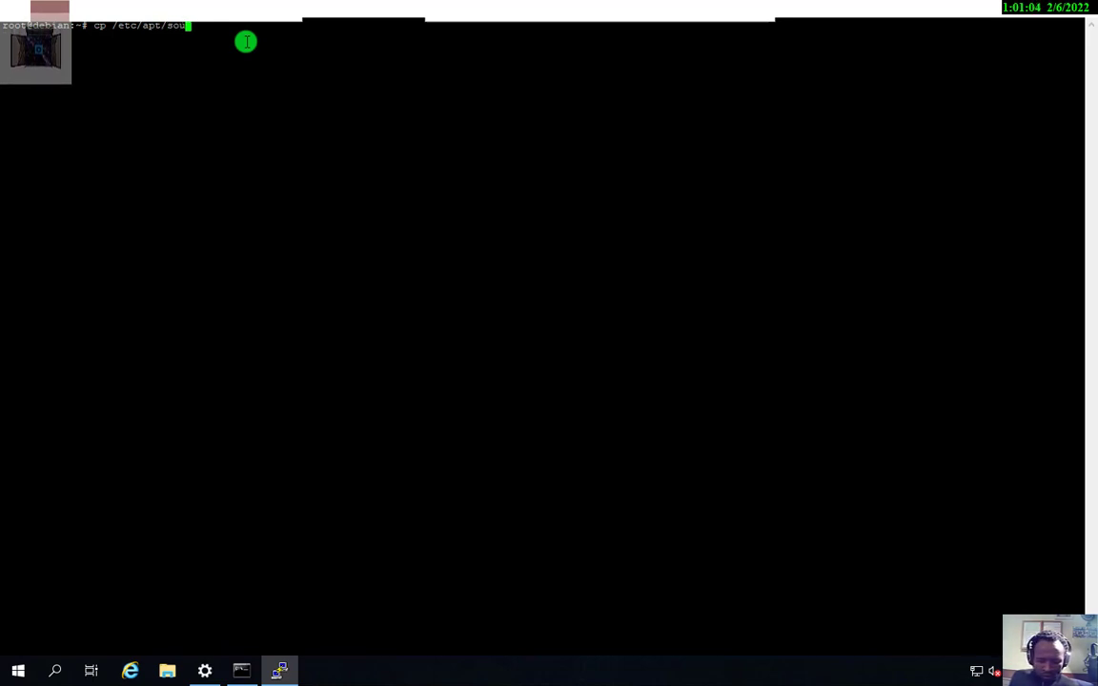
text(rces.)
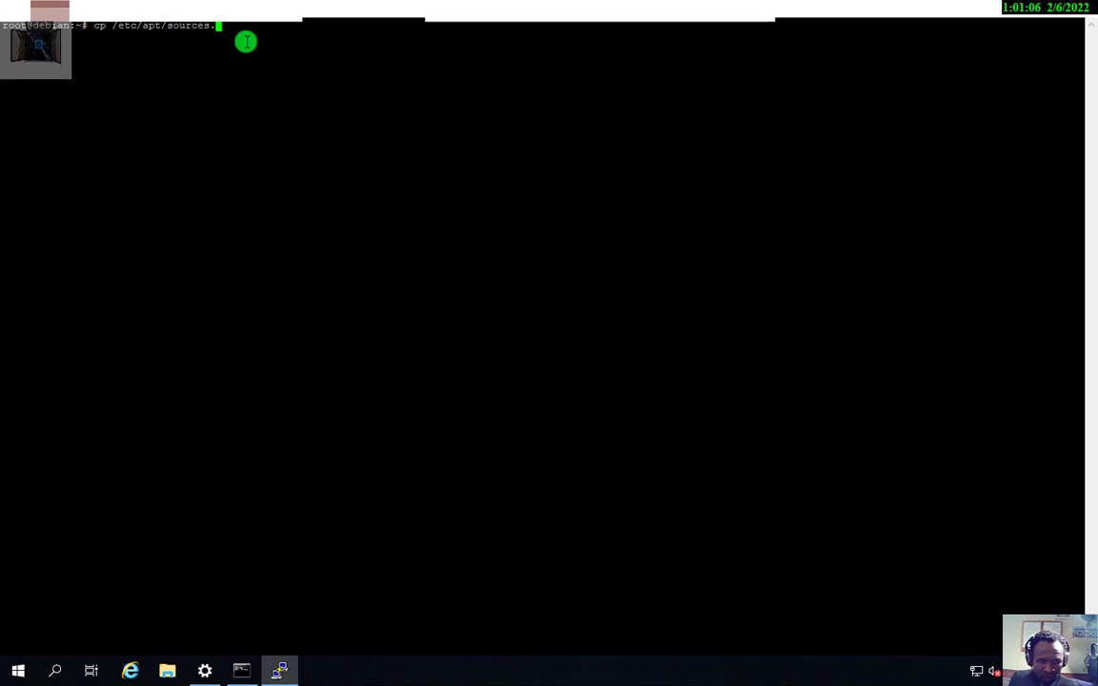
text(list)
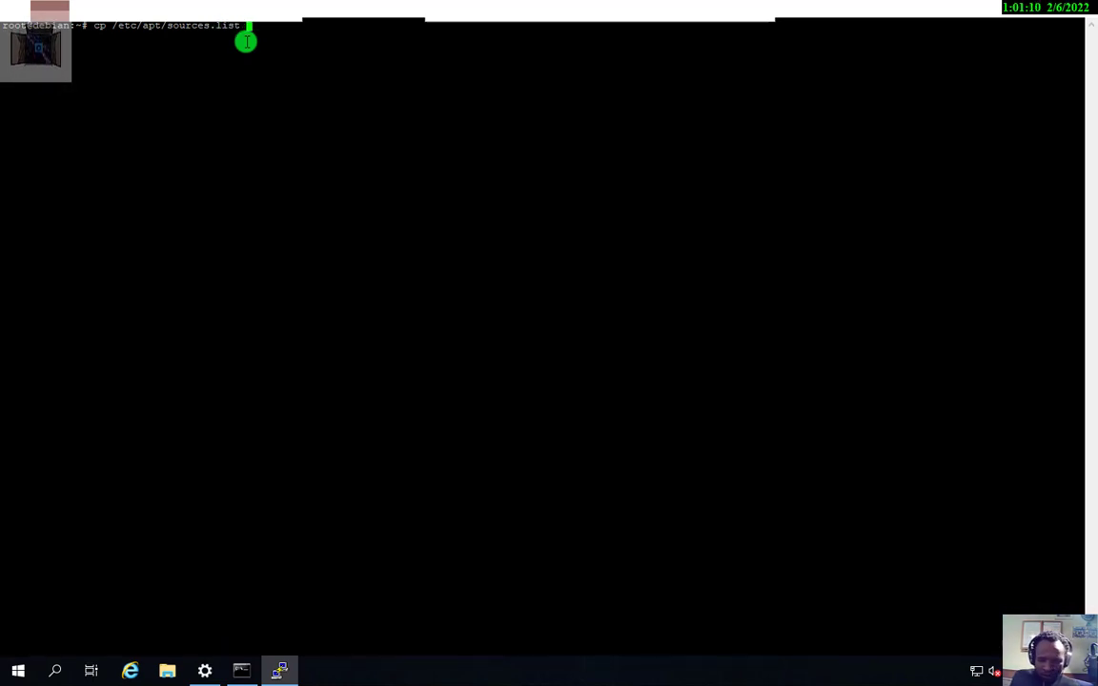
text( /)
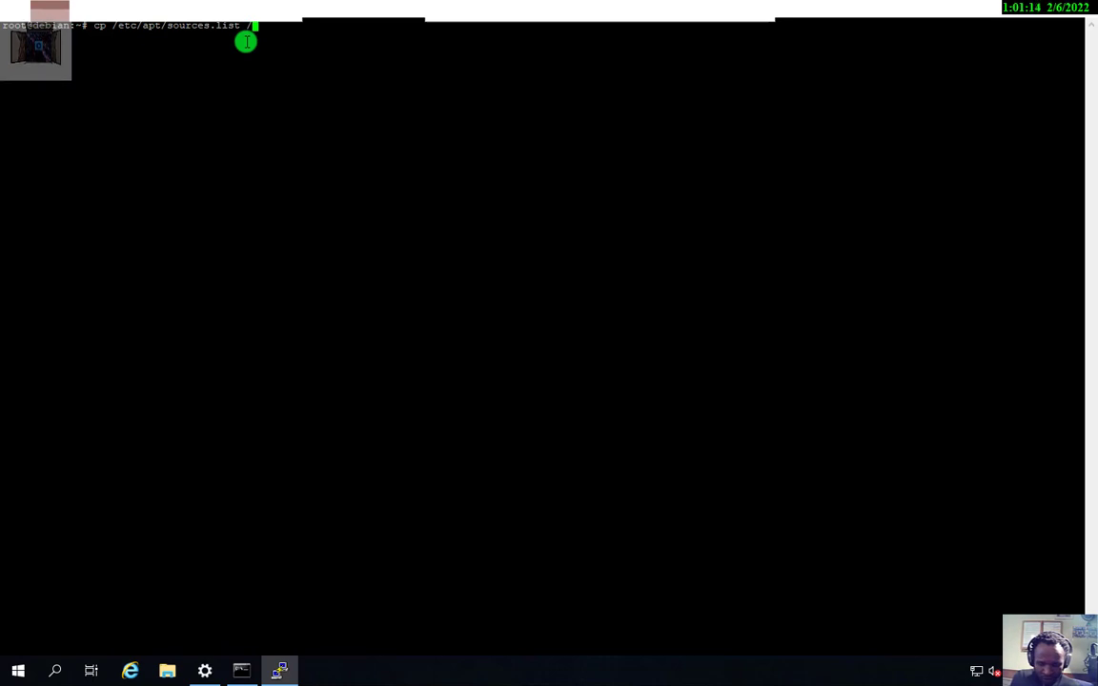
text(etc)
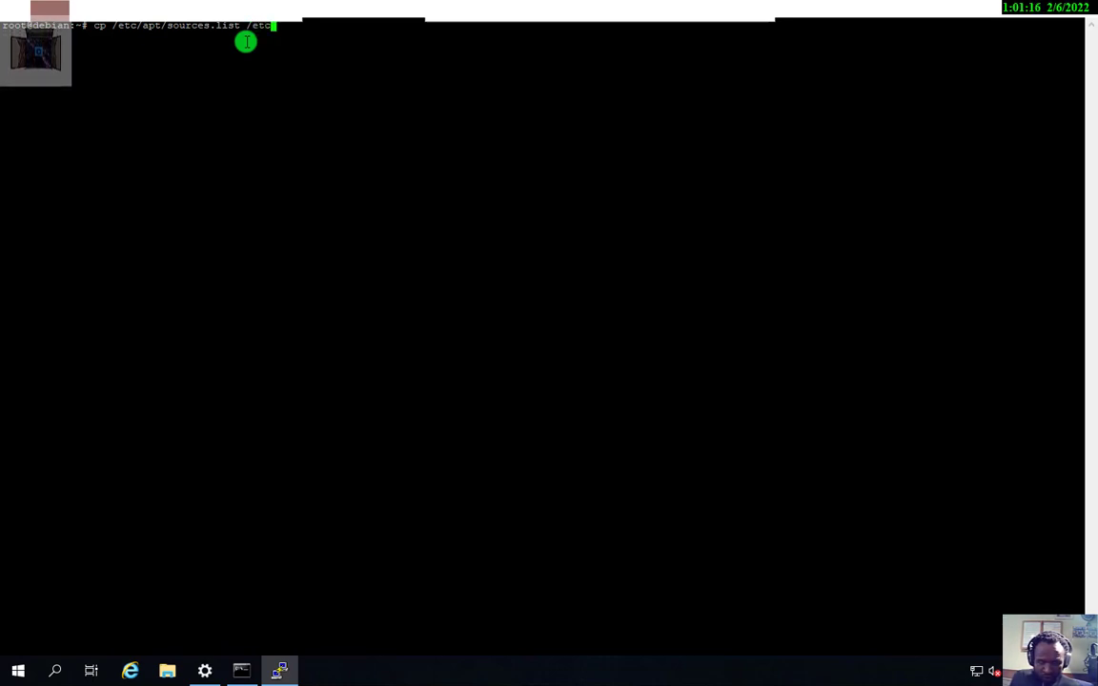
text(/)
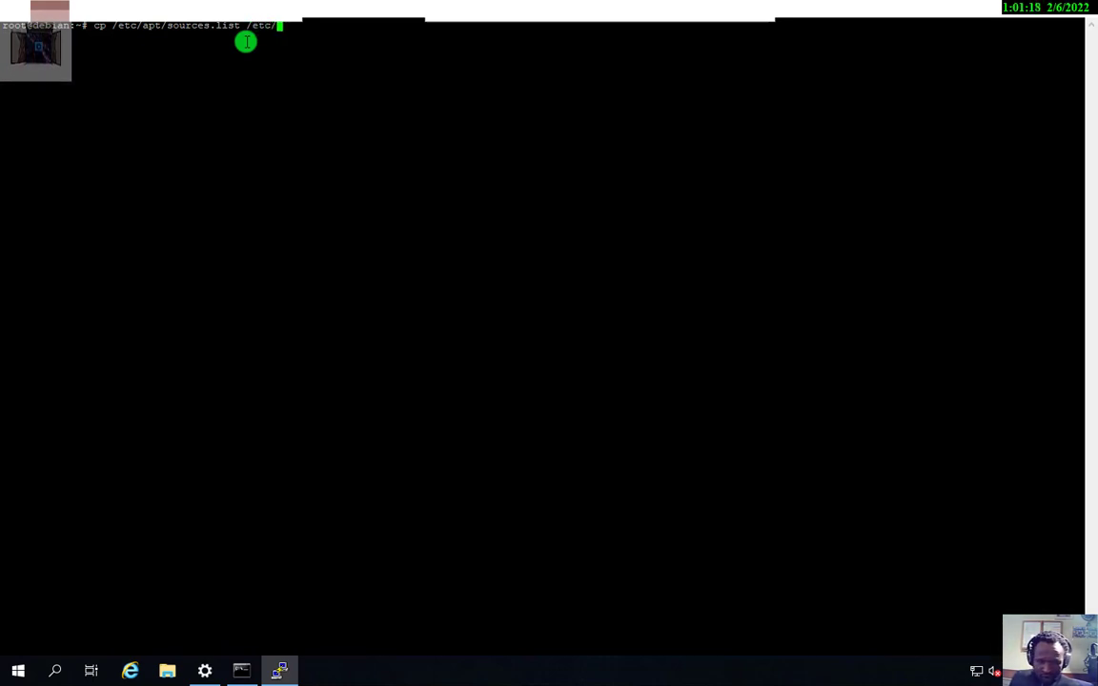
text(apt/)
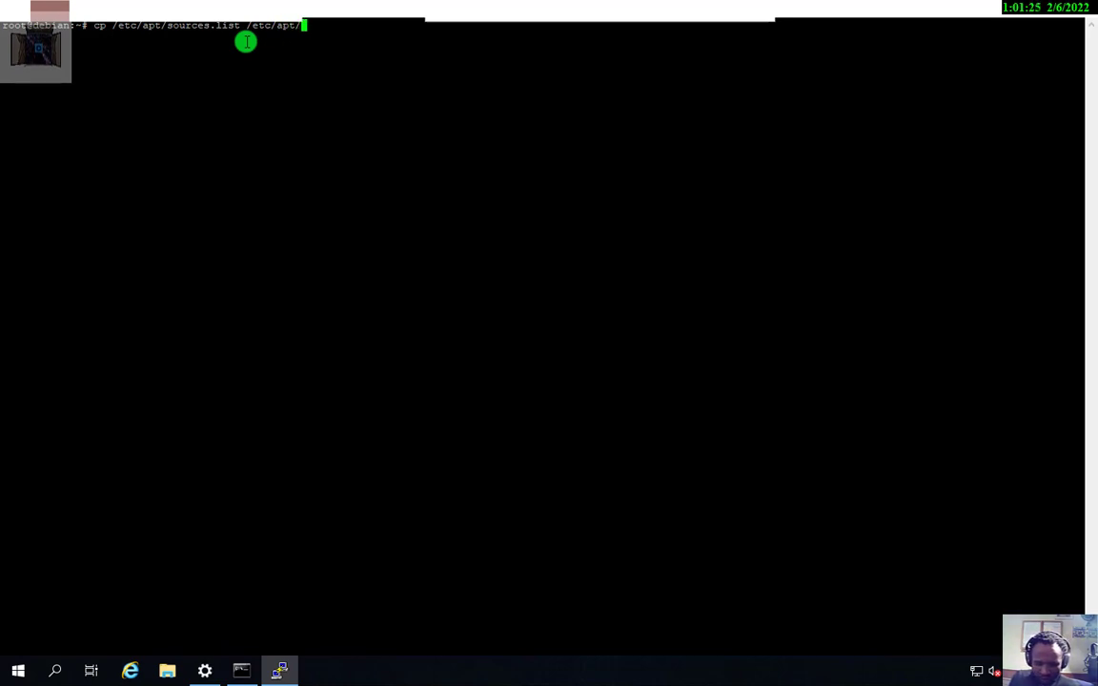
text(source)
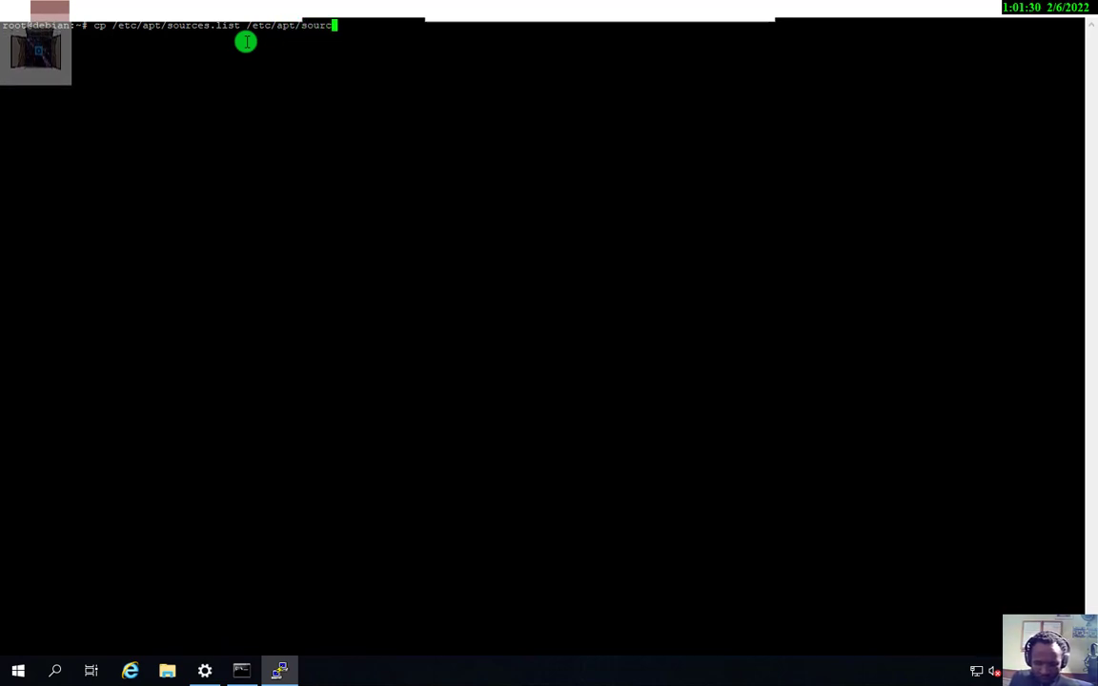
text(s.list.bak)
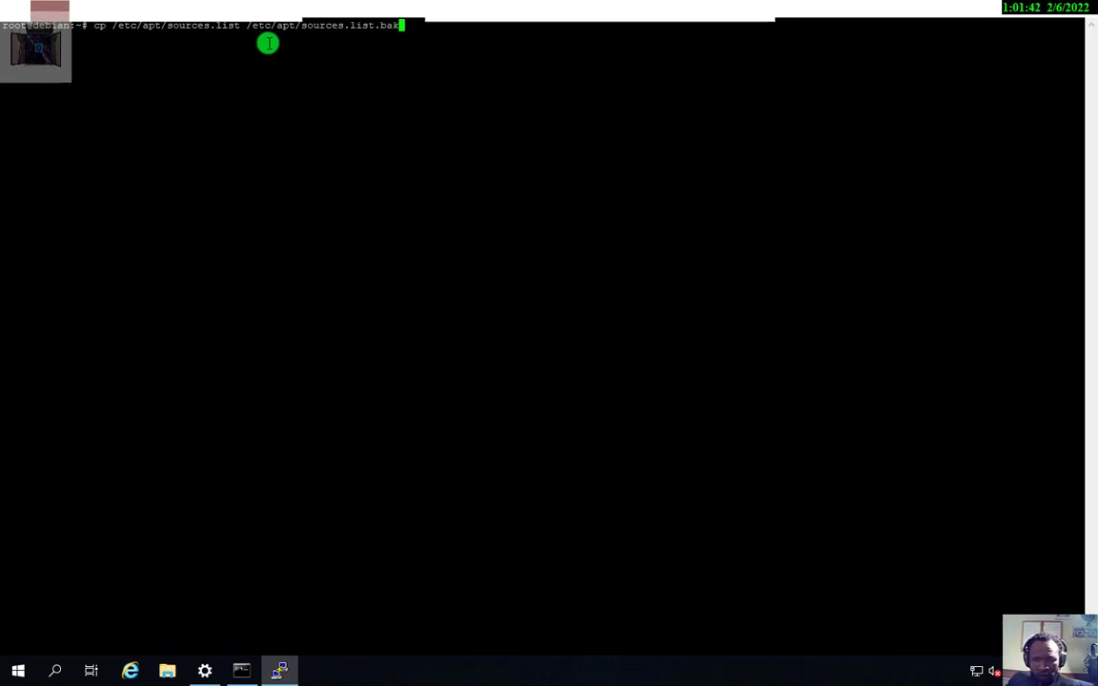
Check the backup command against the cp line in the Word notes, and run it in the PuTTY session
key(super+d)
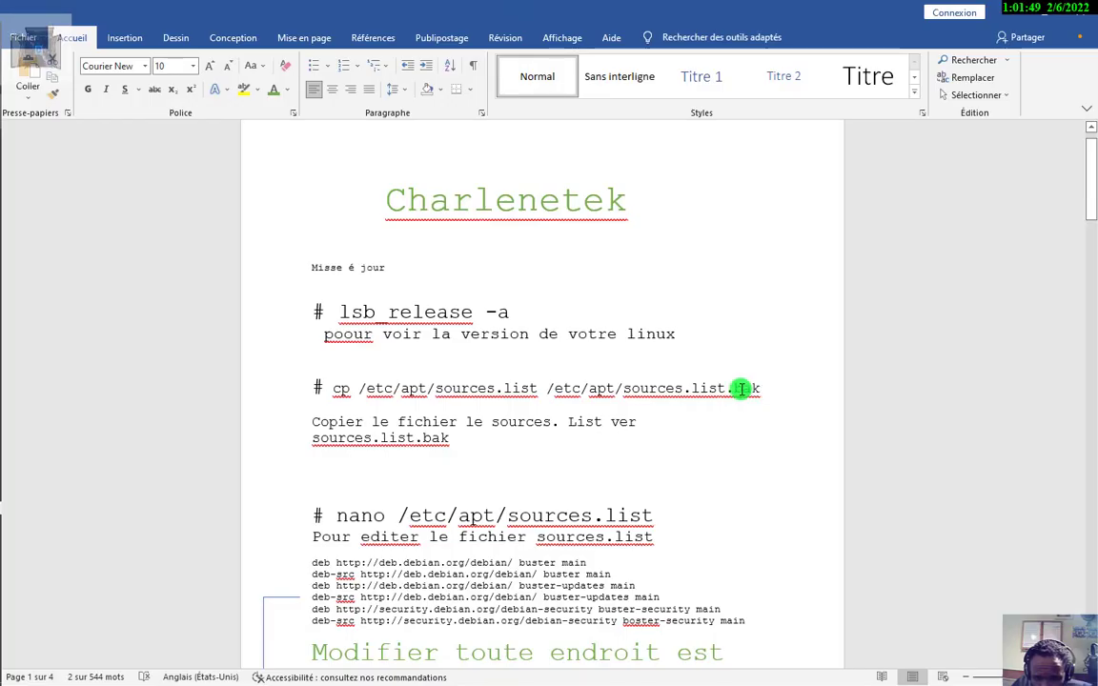
drag(759, 387, 341, 388)
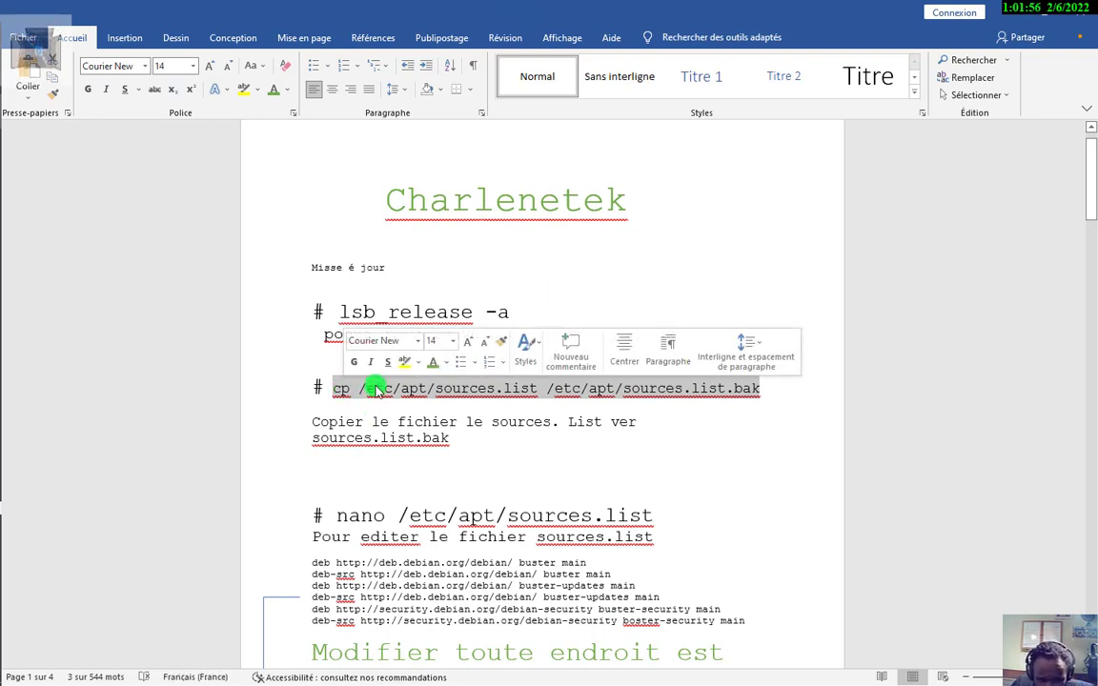
mouse_move(8, 300)
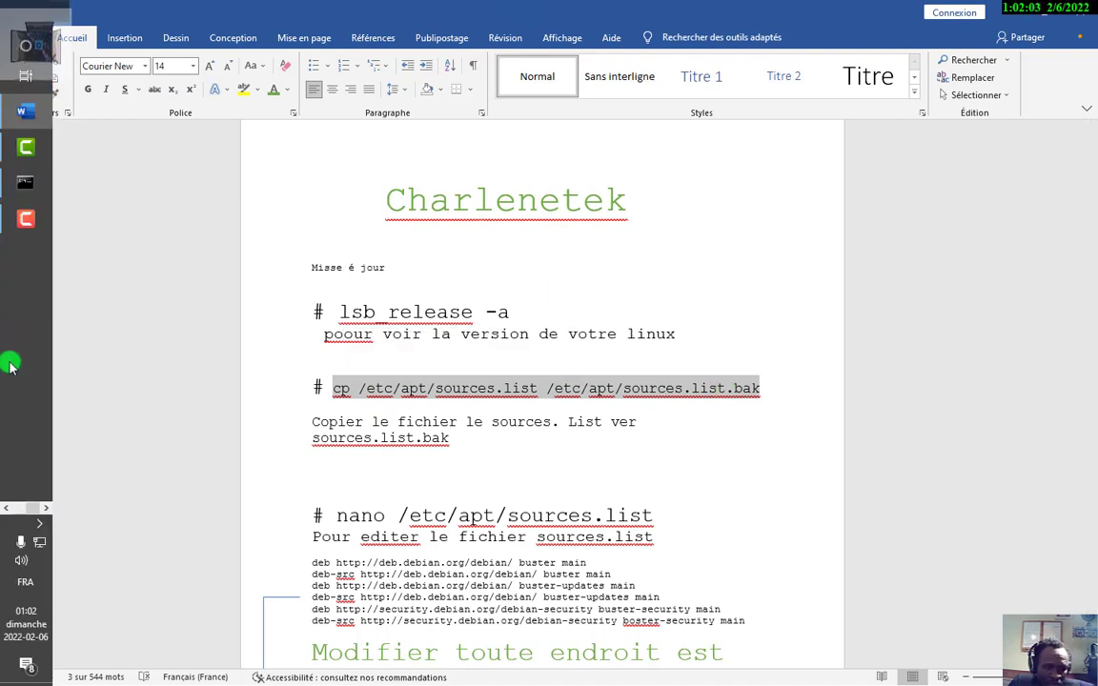
click(11, 511)
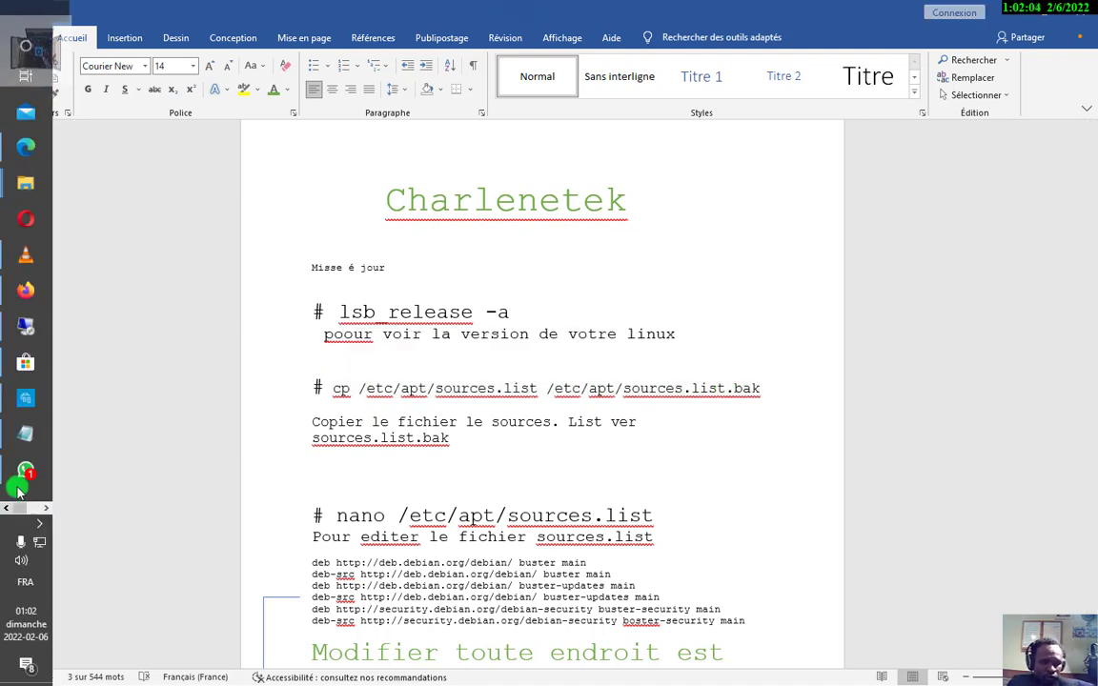
click(24, 350)
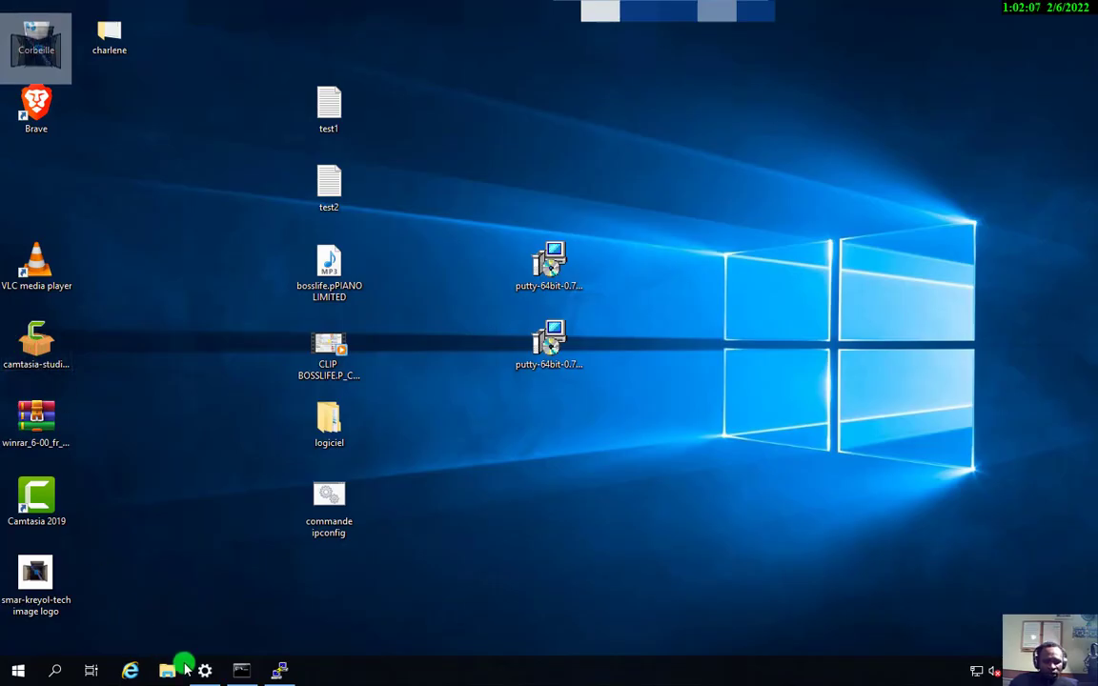
click(278, 673)
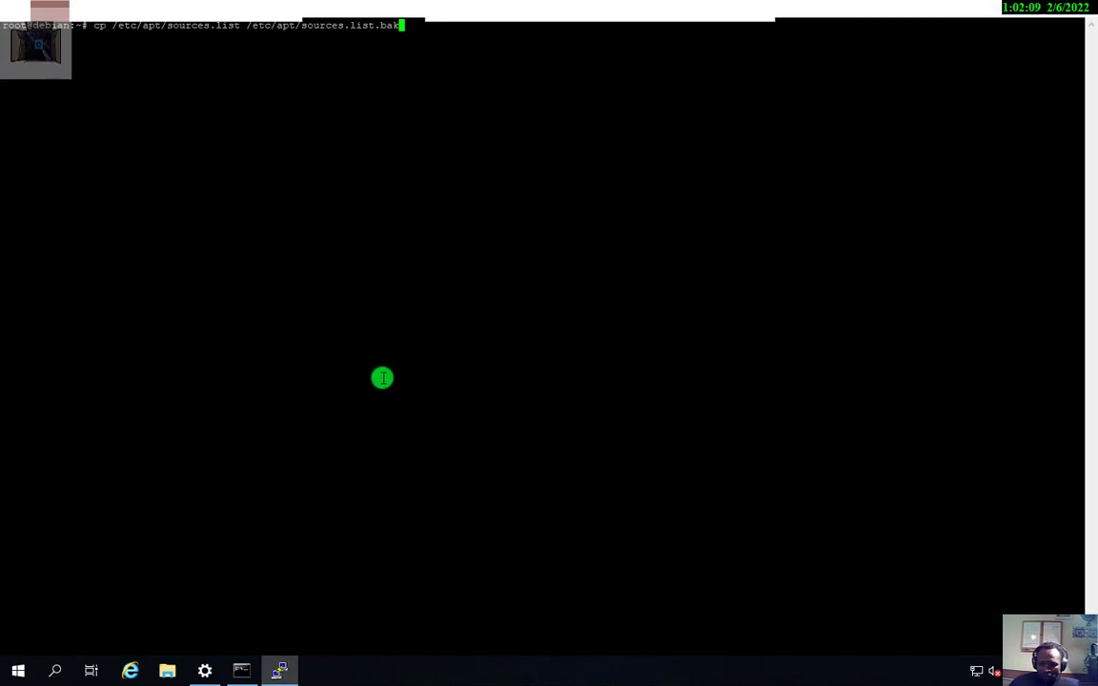
key(Return)
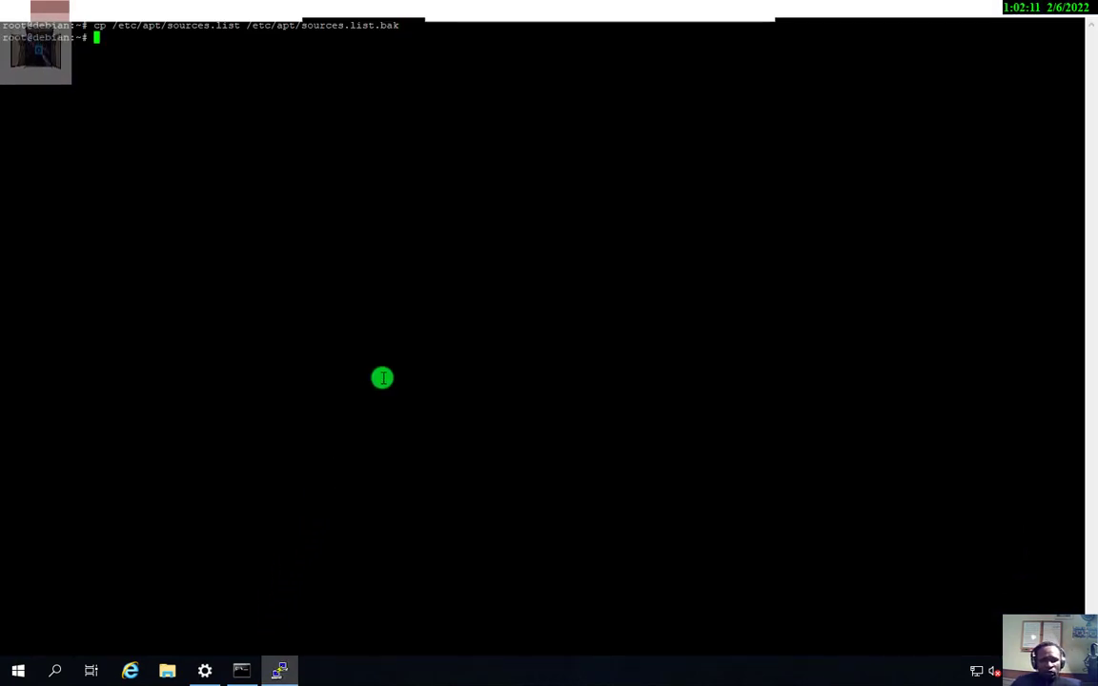
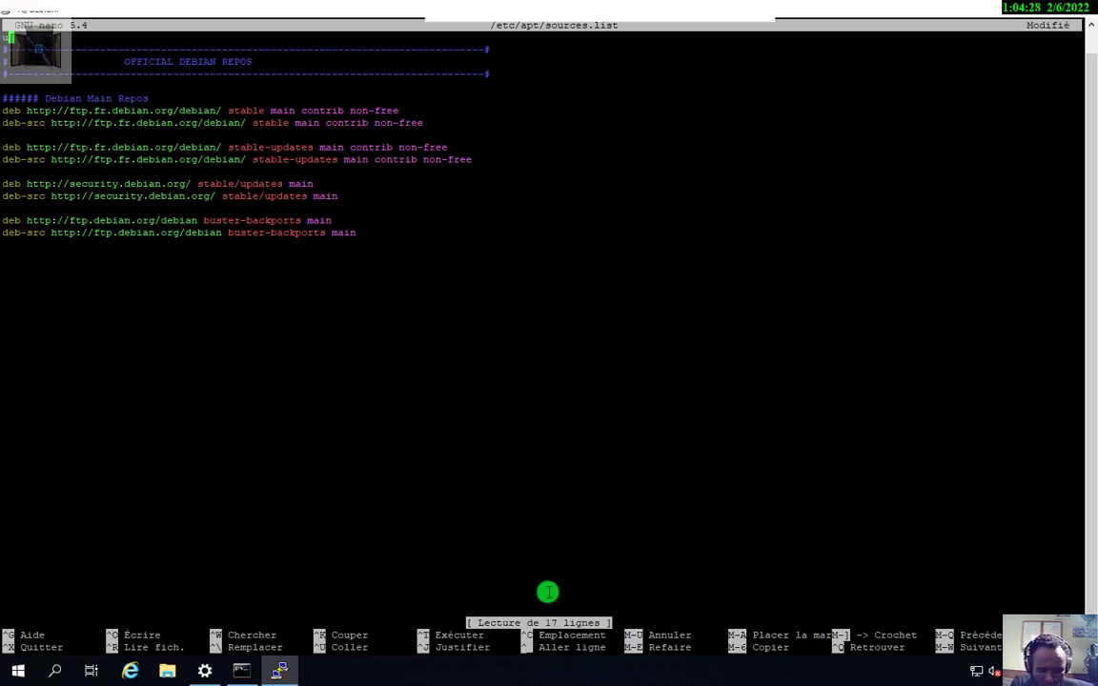
Exit nano, answering yes to the save questions for the modified sources.list, and reopen /etc/apt/sources.list in nano
key(ctrl+x)
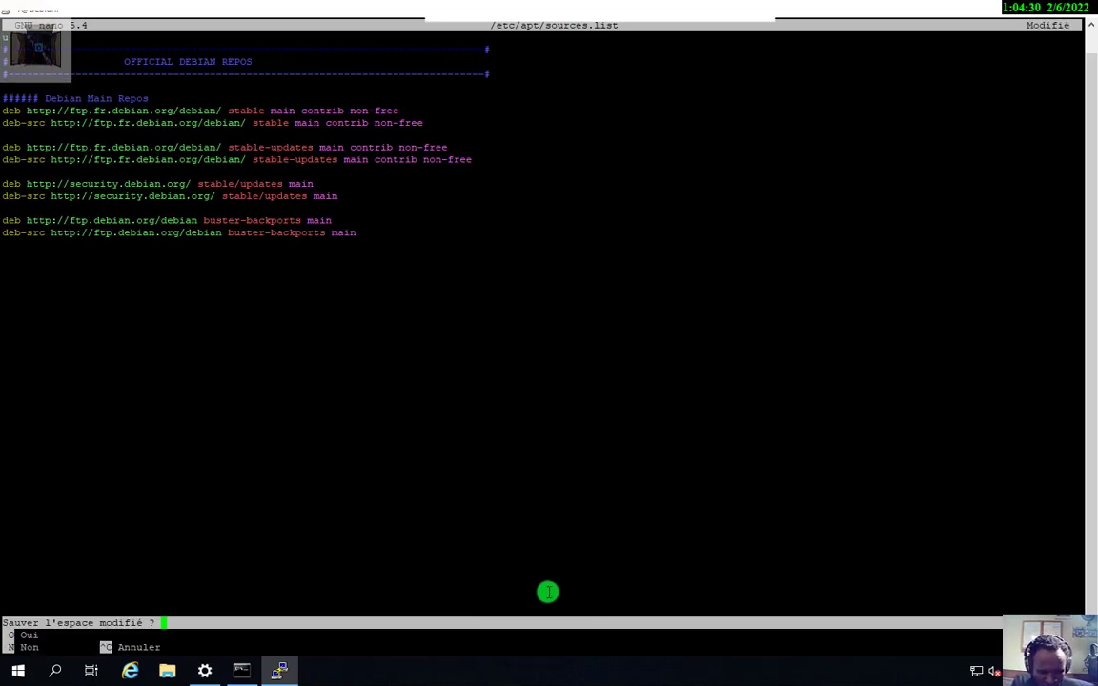
key(o)
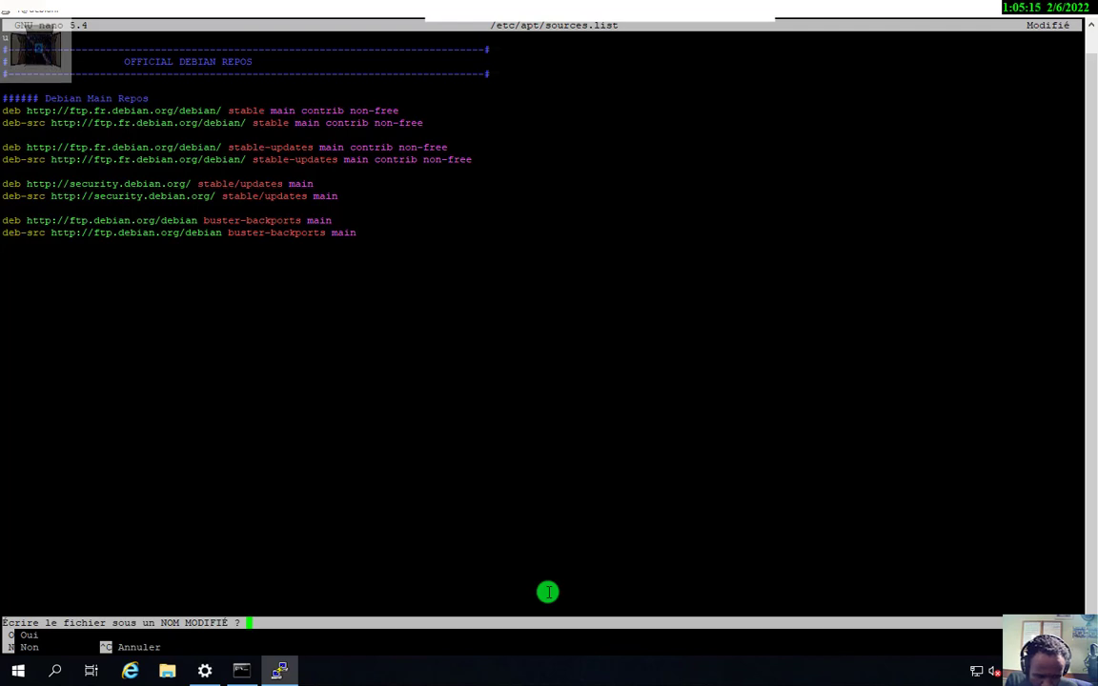
key(o)
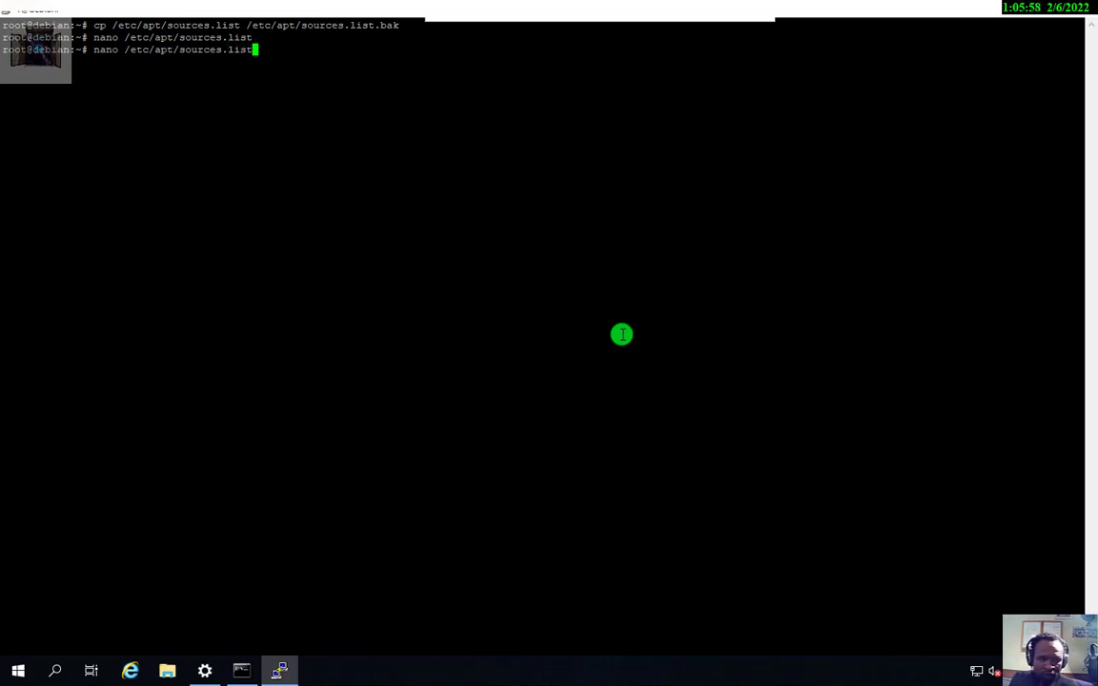
key(Return)
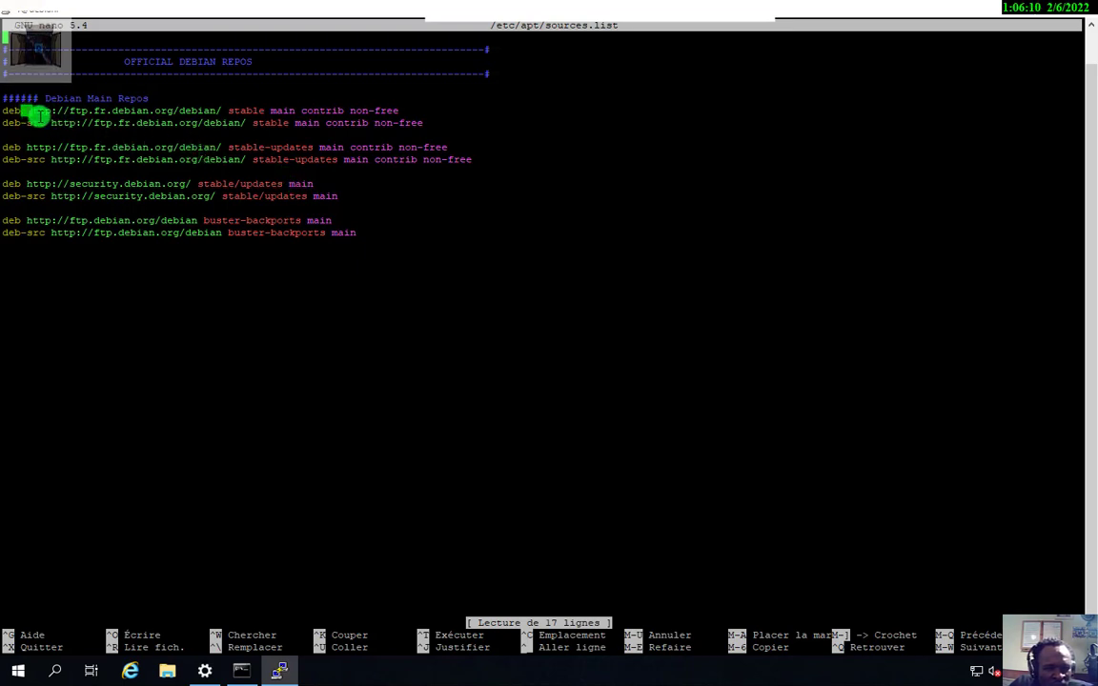
Examine the repository lines in sources.list, highlighting parts of the first deb line and the word buster in the backports deb line
drag(21, 111, 50, 119)
click(90, 111)
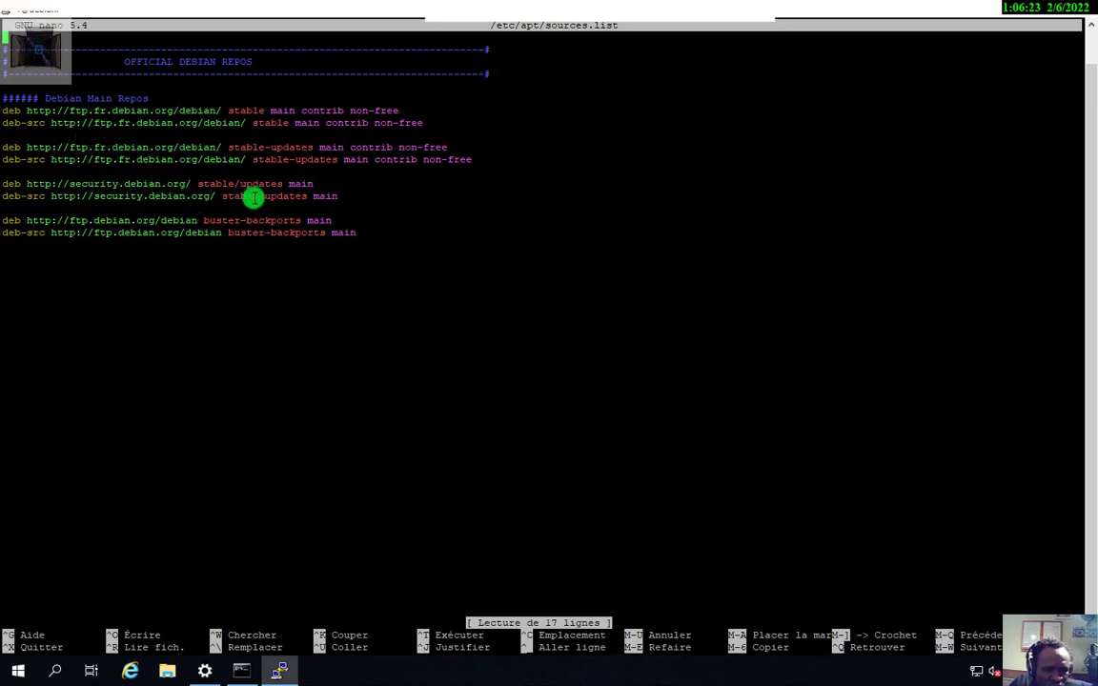
drag(258, 111, 309, 112)
click(303, 110)
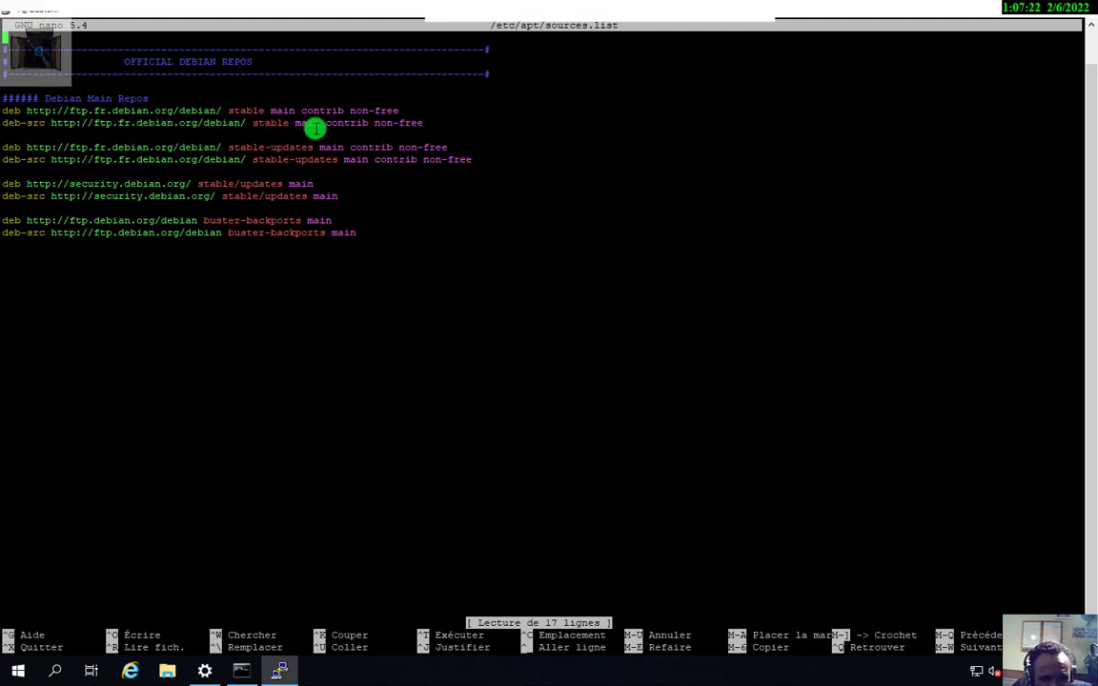
click(211, 220)
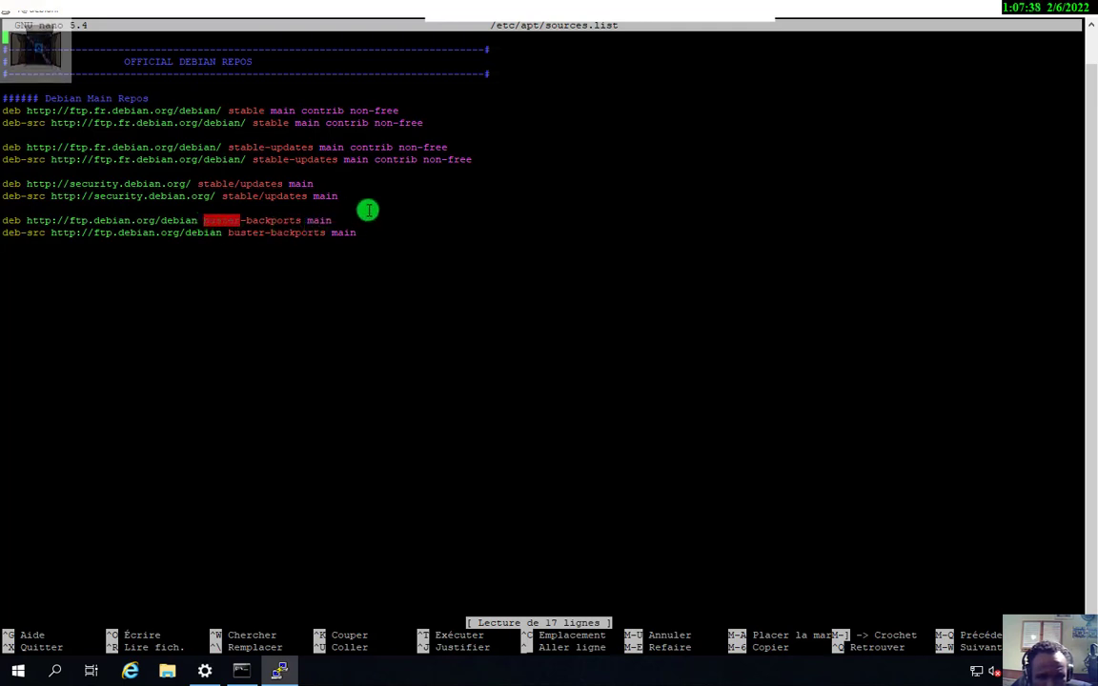
Switch to the Word notes and review the buster-to-bullseye instruction, highlighting bullseye, and the explanations of deb, deb-src and distribution names
click(1014, 8)
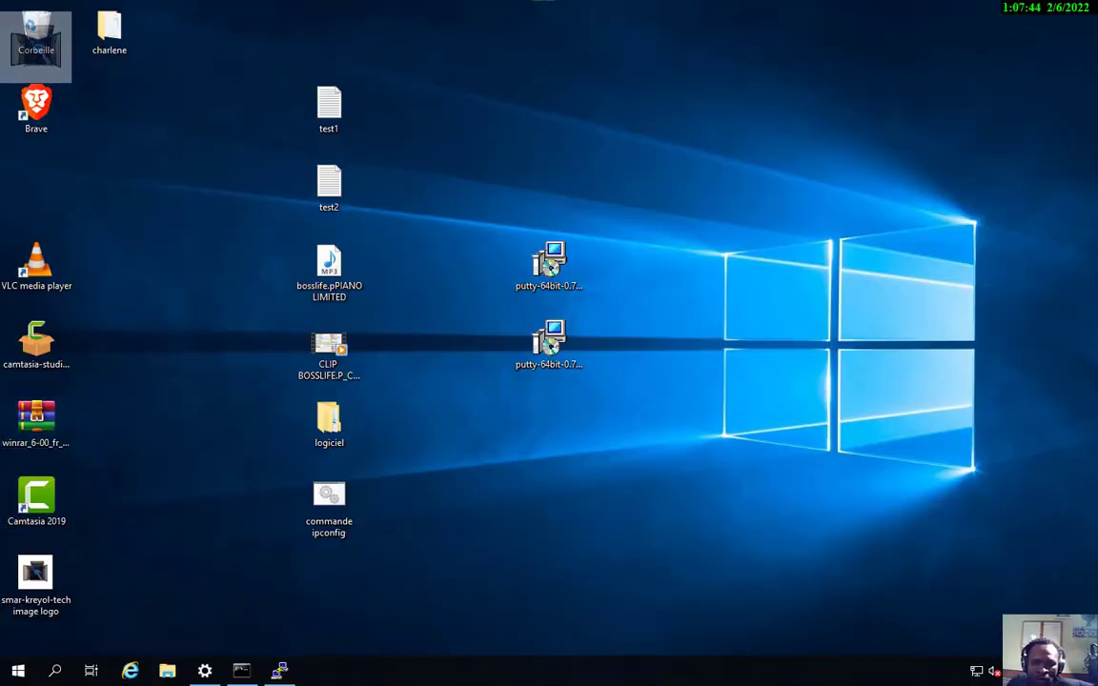
mouse_move(543, 1)
click(673, 11)
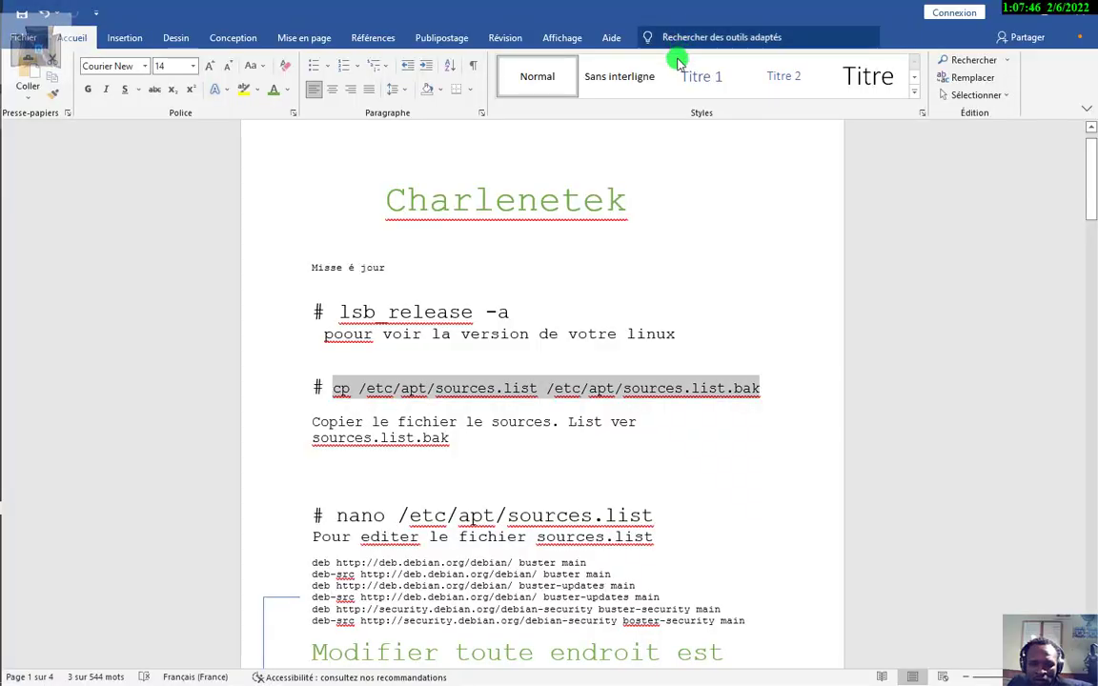
scroll(590, 400, down, 1)
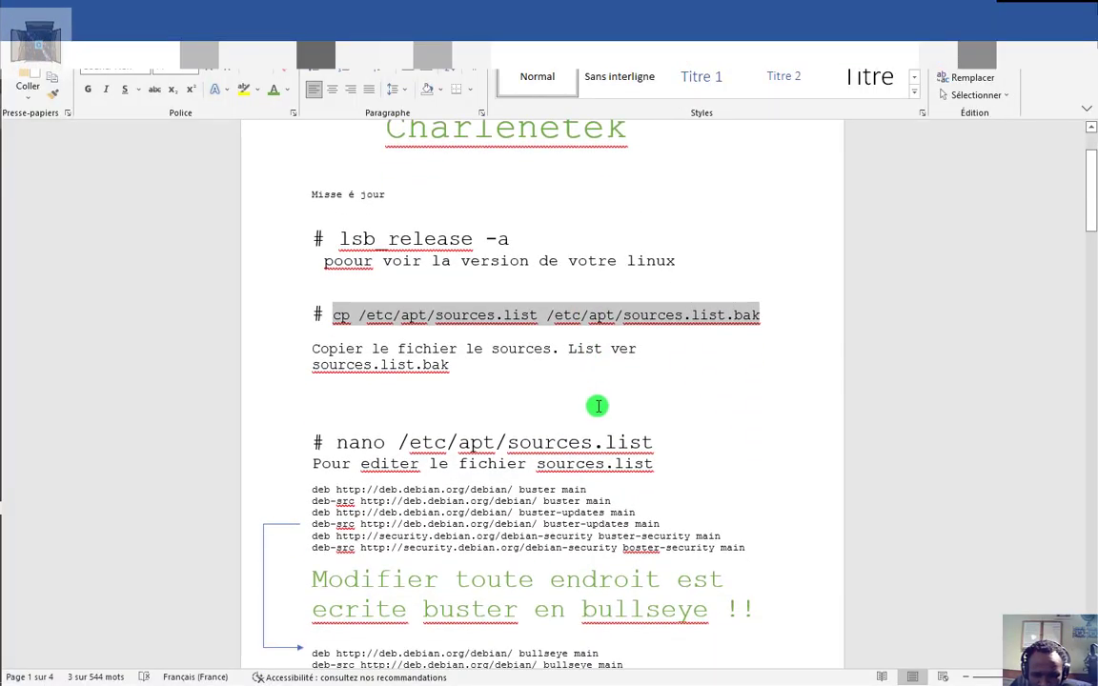
scroll(614, 388, down, 3)
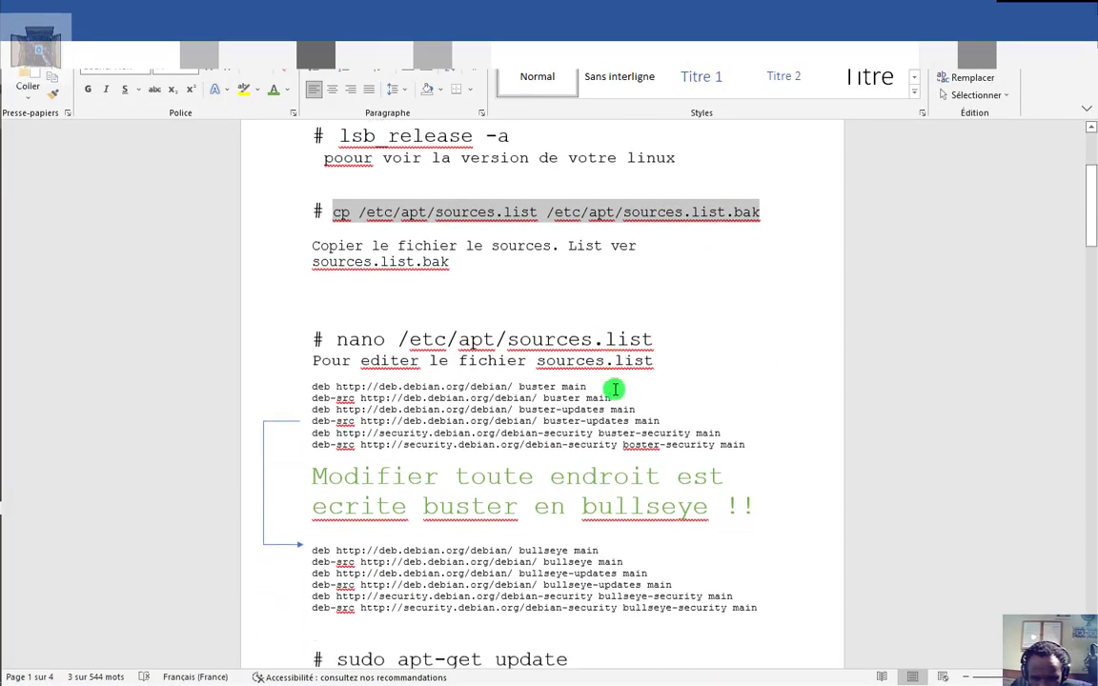
drag(582, 462, 710, 464)
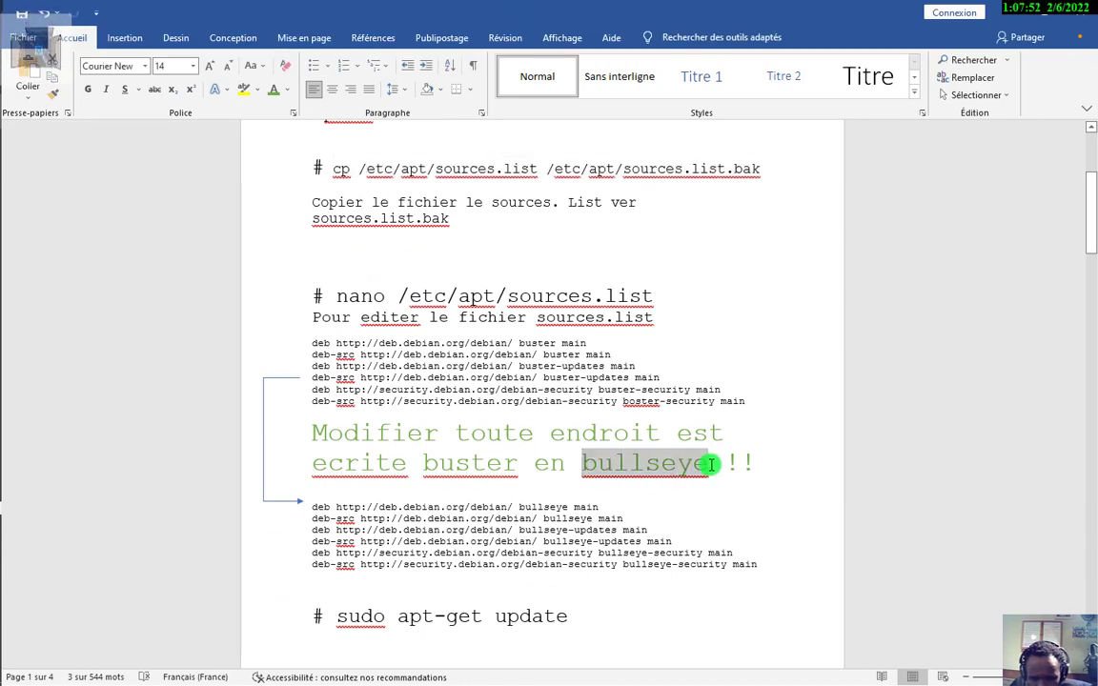
click(652, 542)
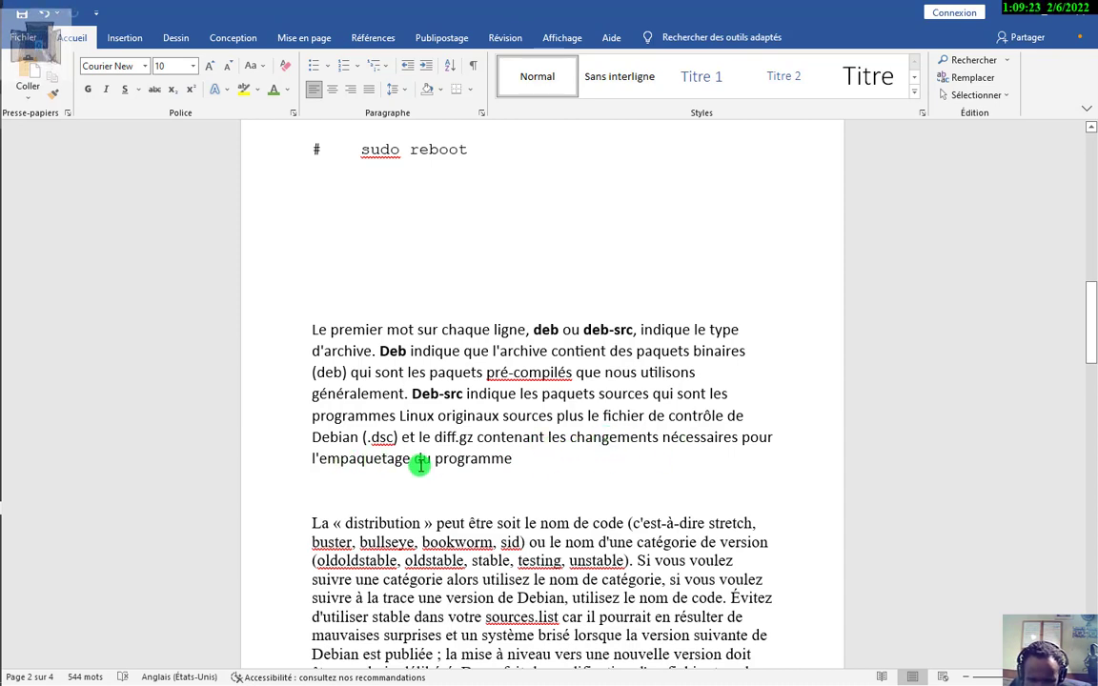
scroll(514, 493, down, 2)
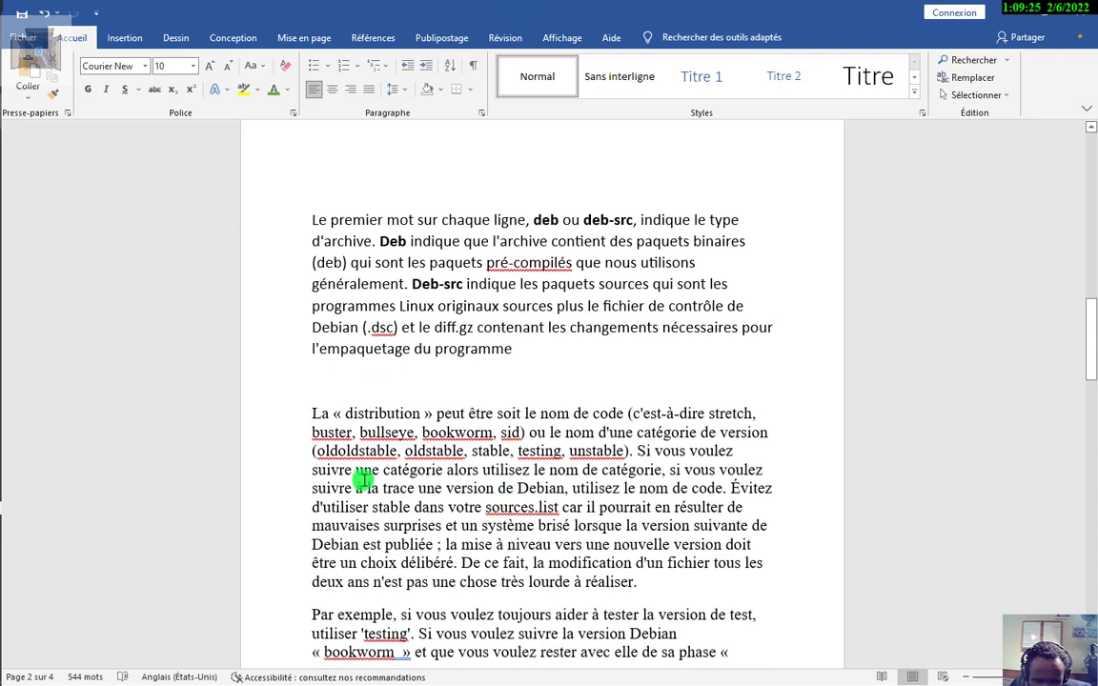
Read the notes on the distribution name and the Composants section, checking the main link in the first paragraph
scroll(327, 431, down, 1)
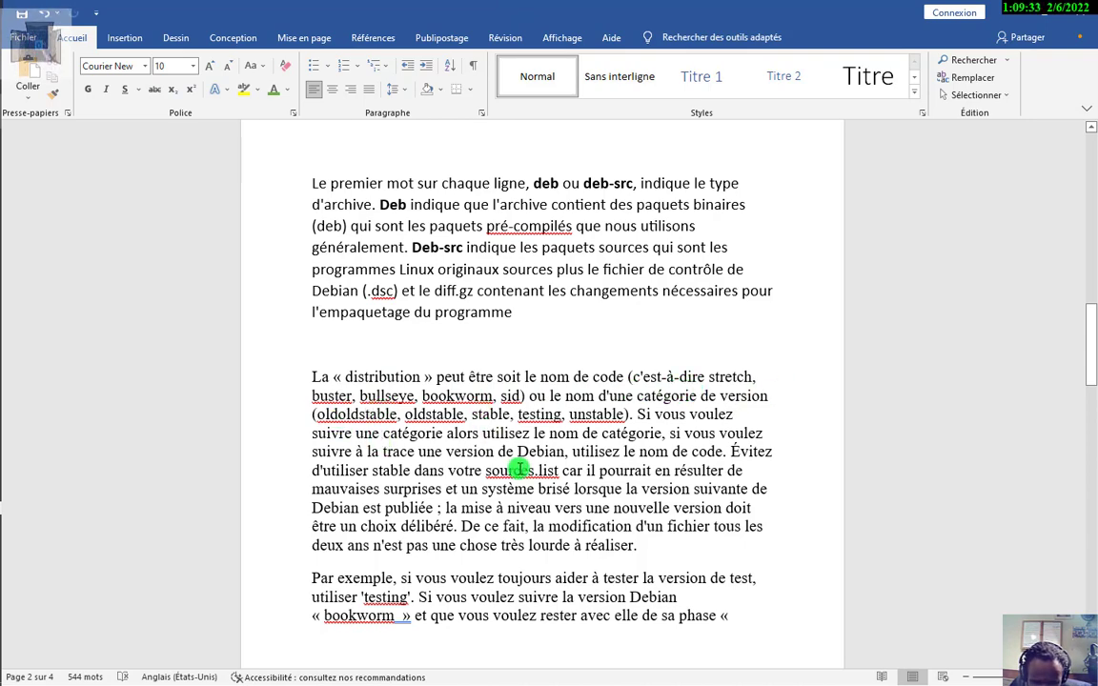
scroll(522, 572, down, 3)
scroll(528, 482, down, 3)
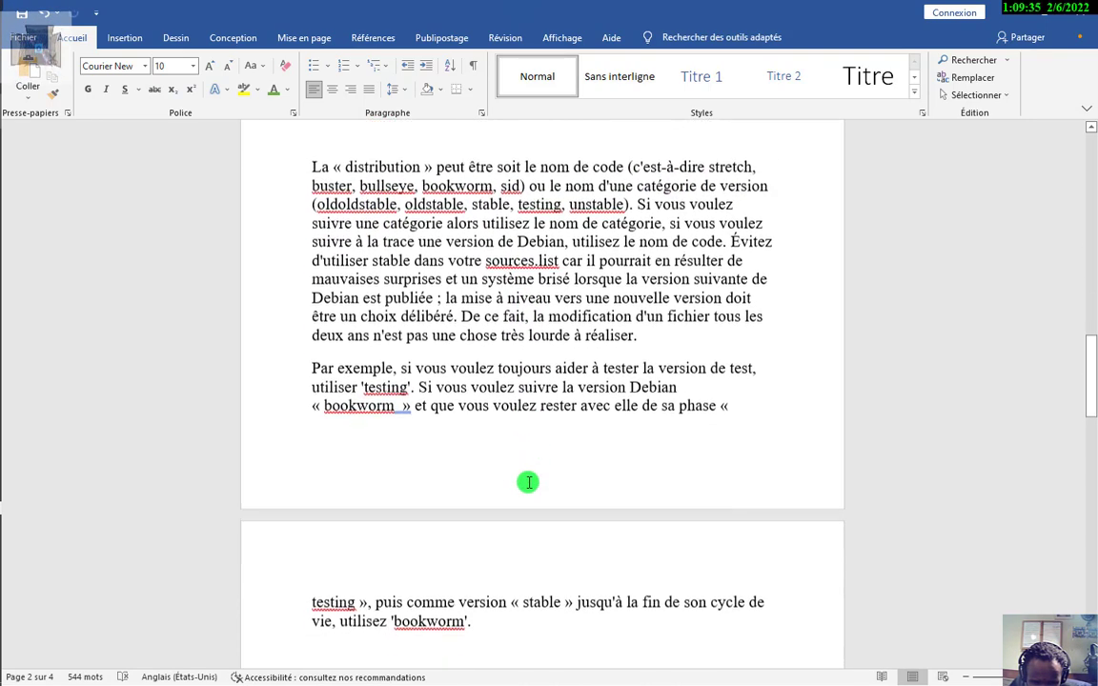
scroll(507, 470, down, 5)
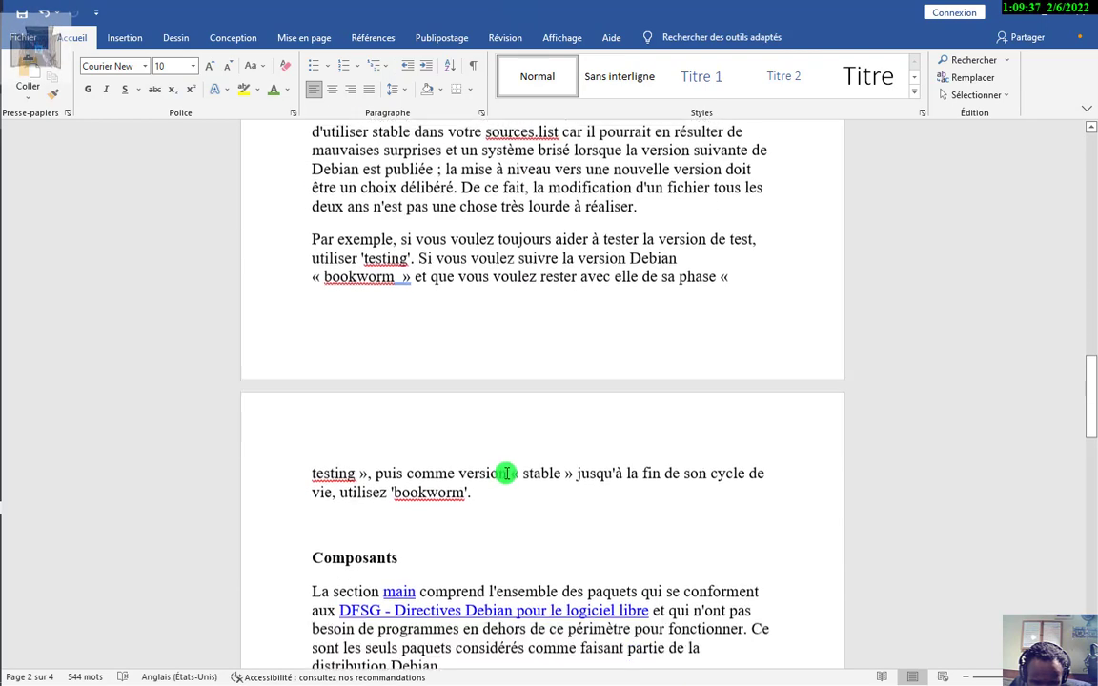
scroll(503, 478, down, 1)
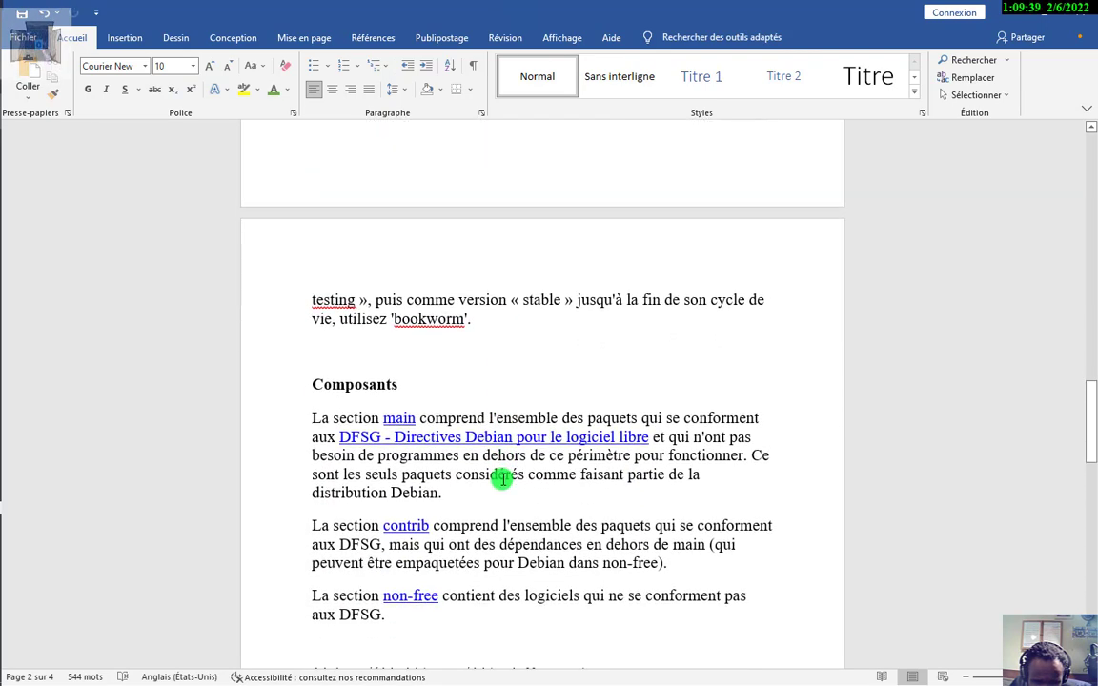
click(399, 422)
right_click(399, 421)
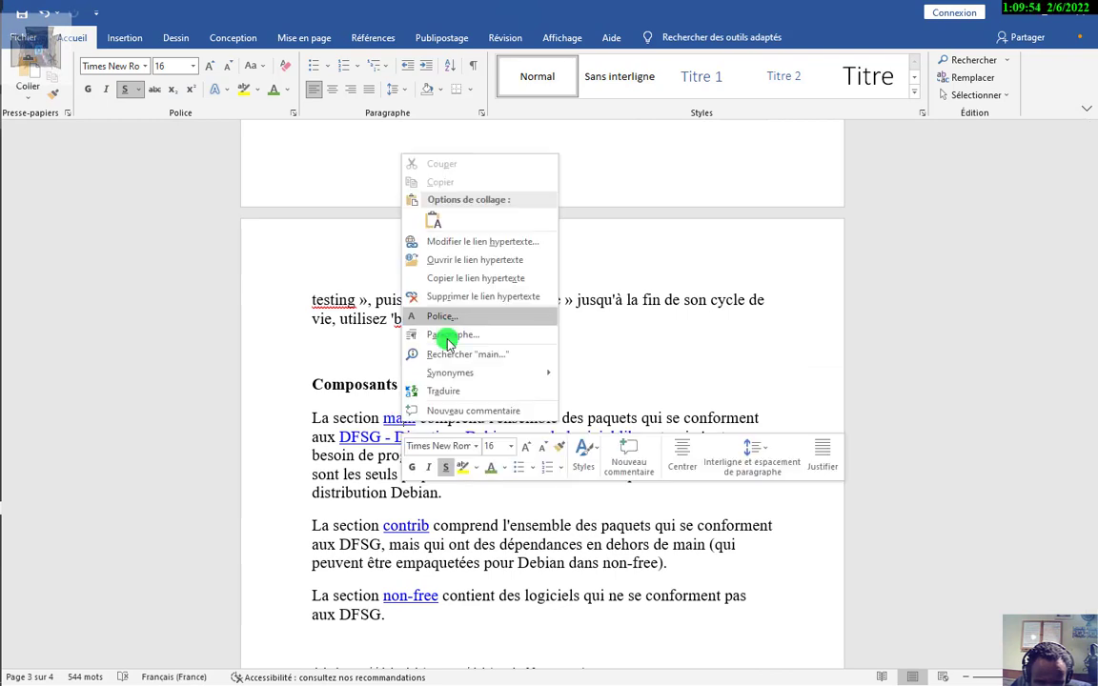
key(Escape)
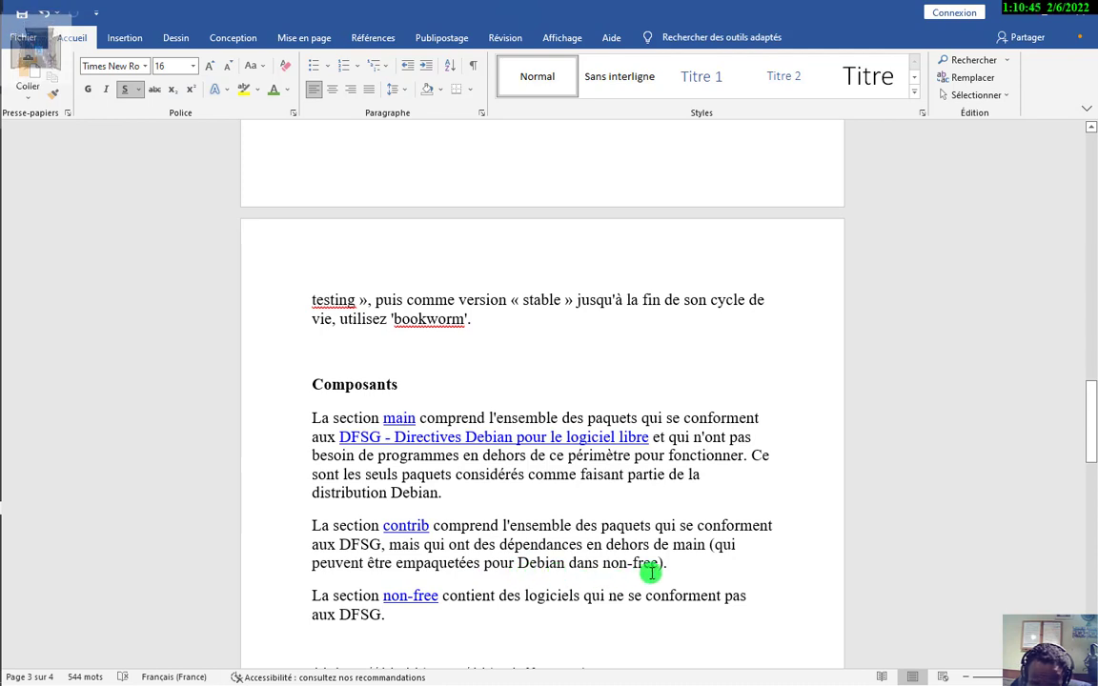
Review the bullseye repository examples in the notes, highlighting non-free and the start of the first deb line that includes contrib non-free
scroll(662, 580, down, 1)
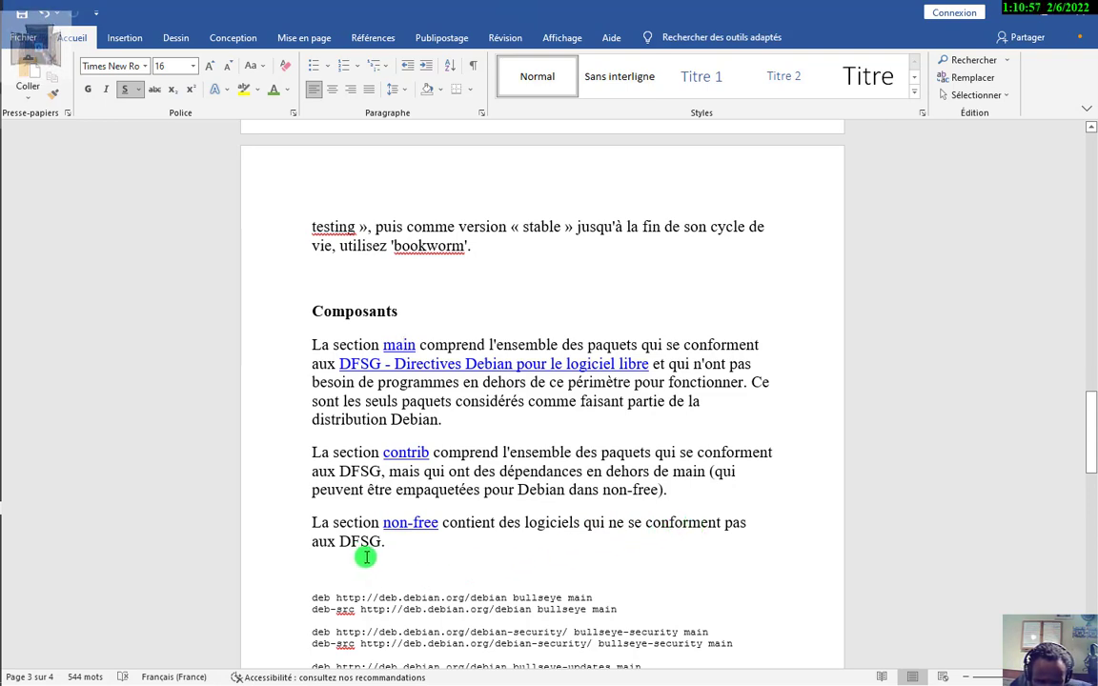
scroll(433, 591, down, 3)
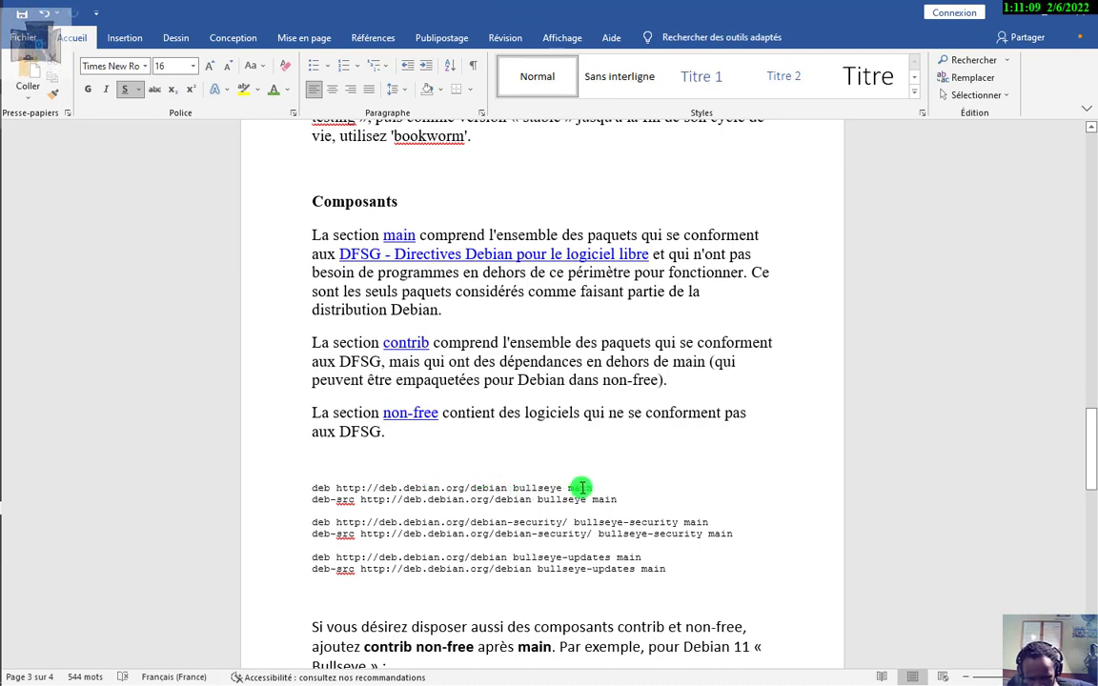
scroll(642, 562, down, 3)
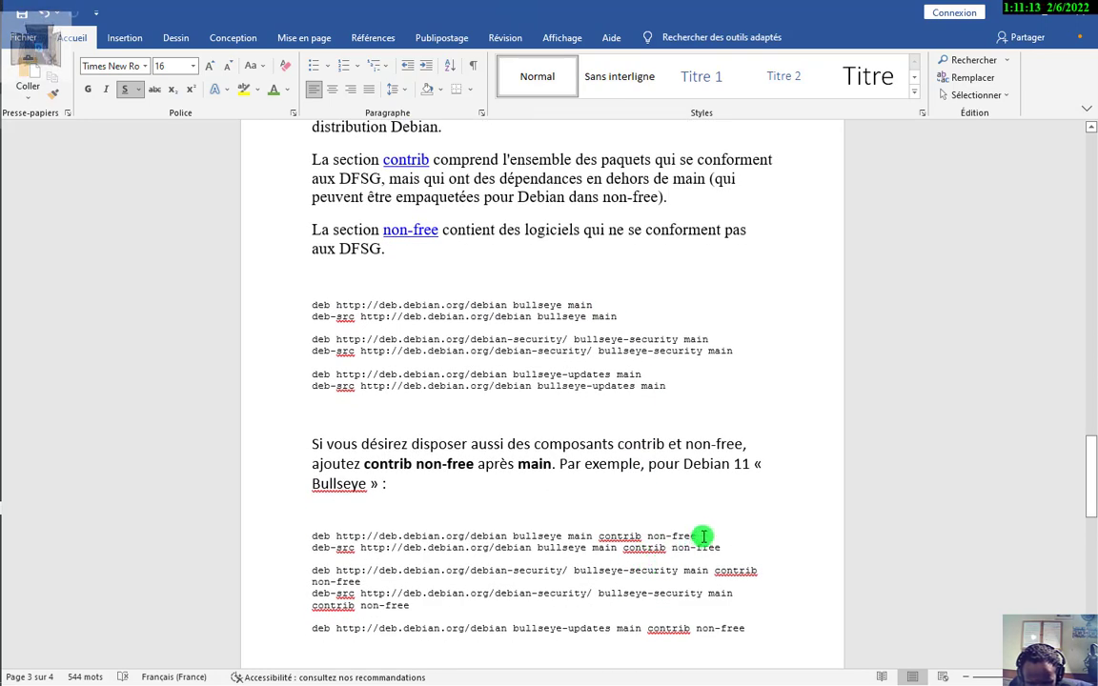
drag(702, 536, 657, 536)
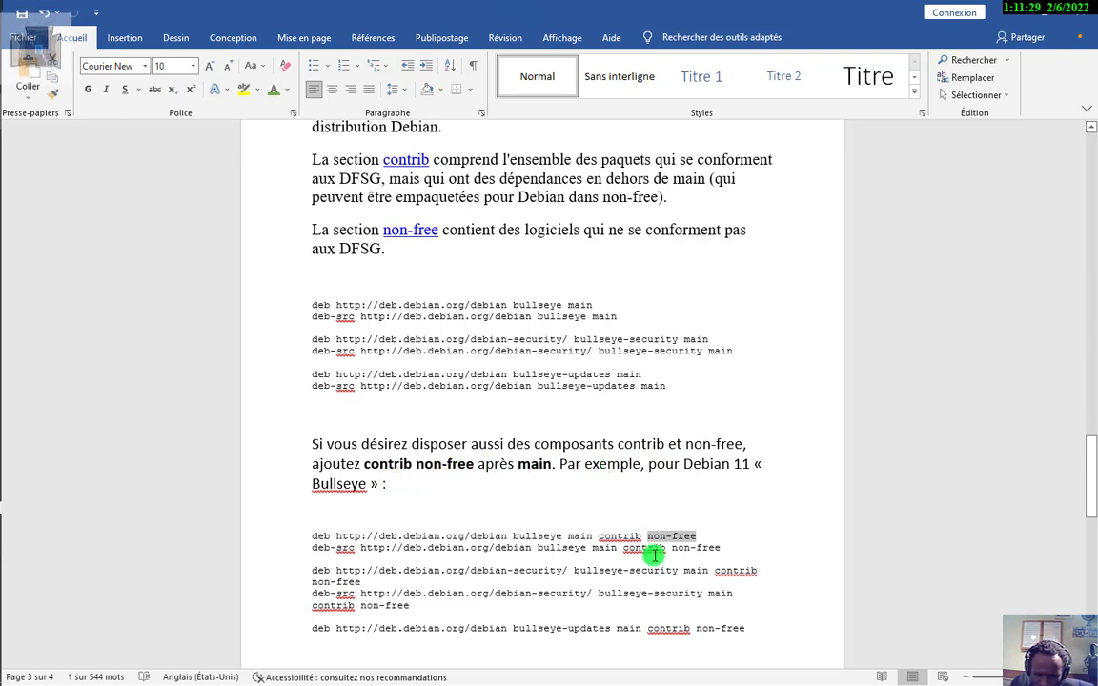
drag(615, 529, 522, 534)
click(592, 538)
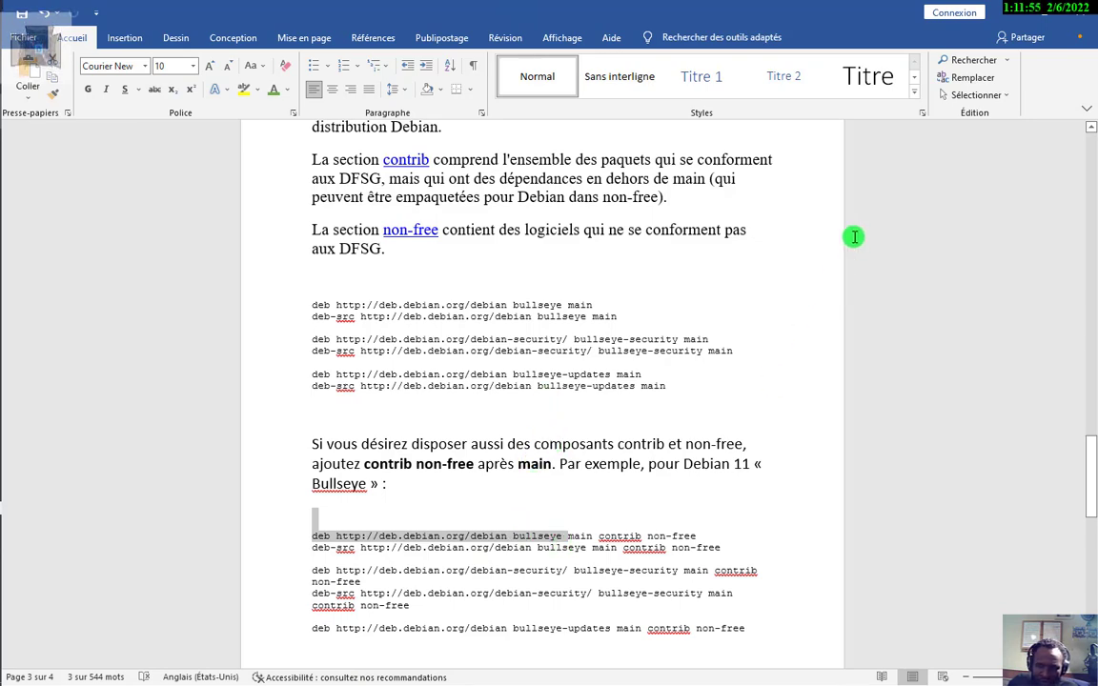
Switch to Firefox and search Google for "debian sources.list generator"
click(1025, 8)
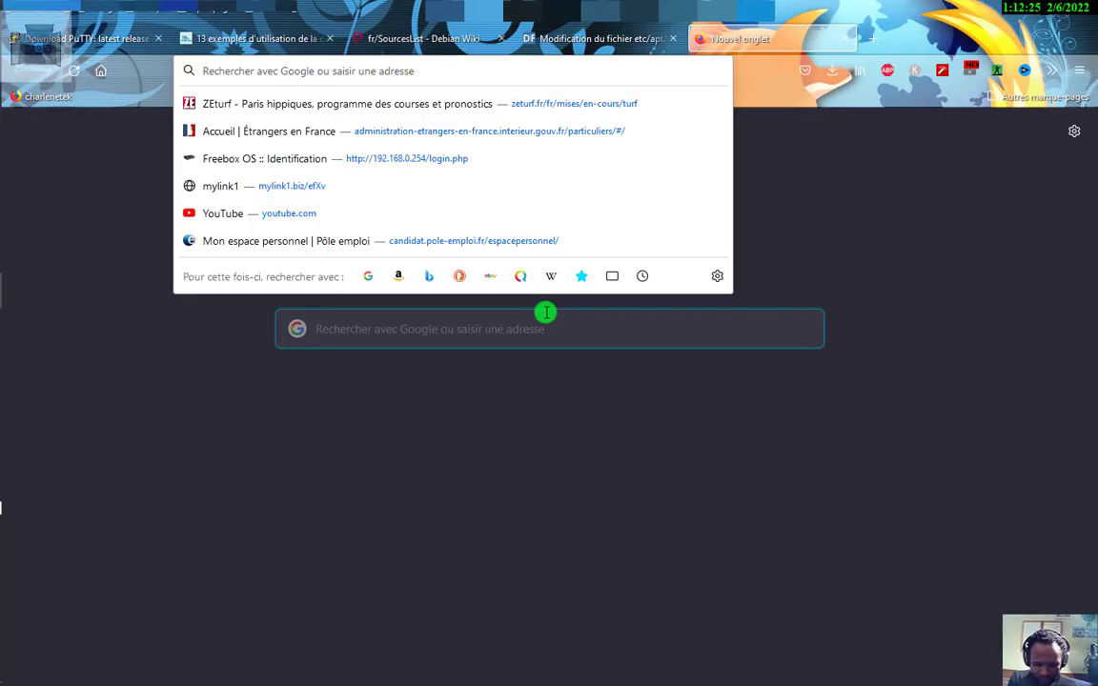
text(debian)
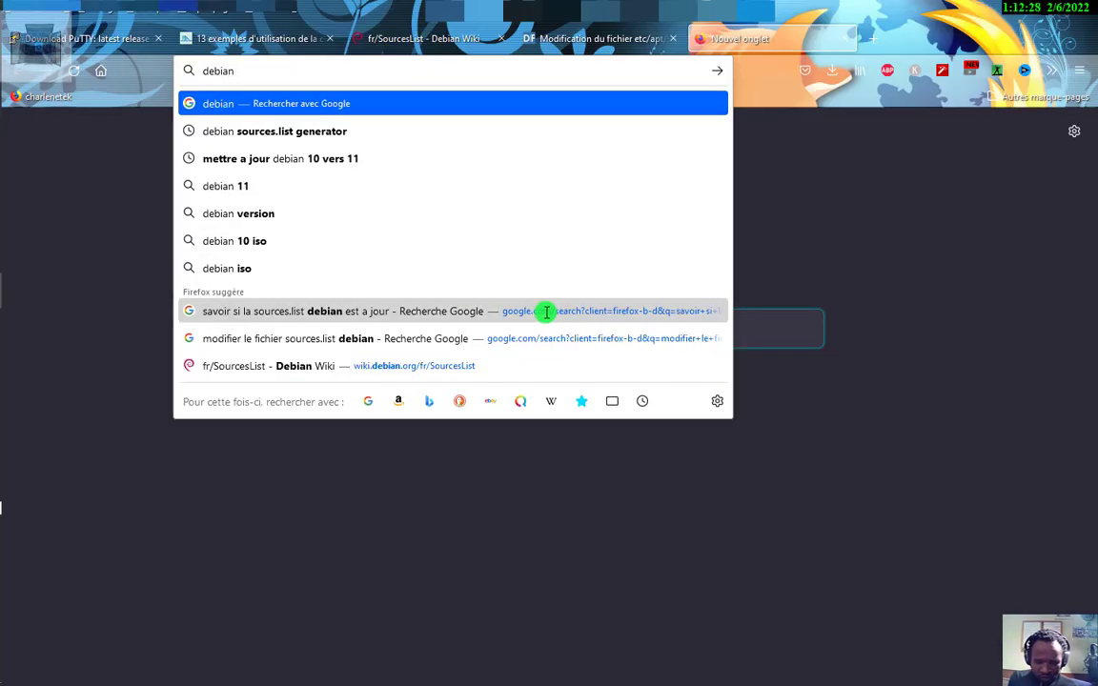
text( sources.l)
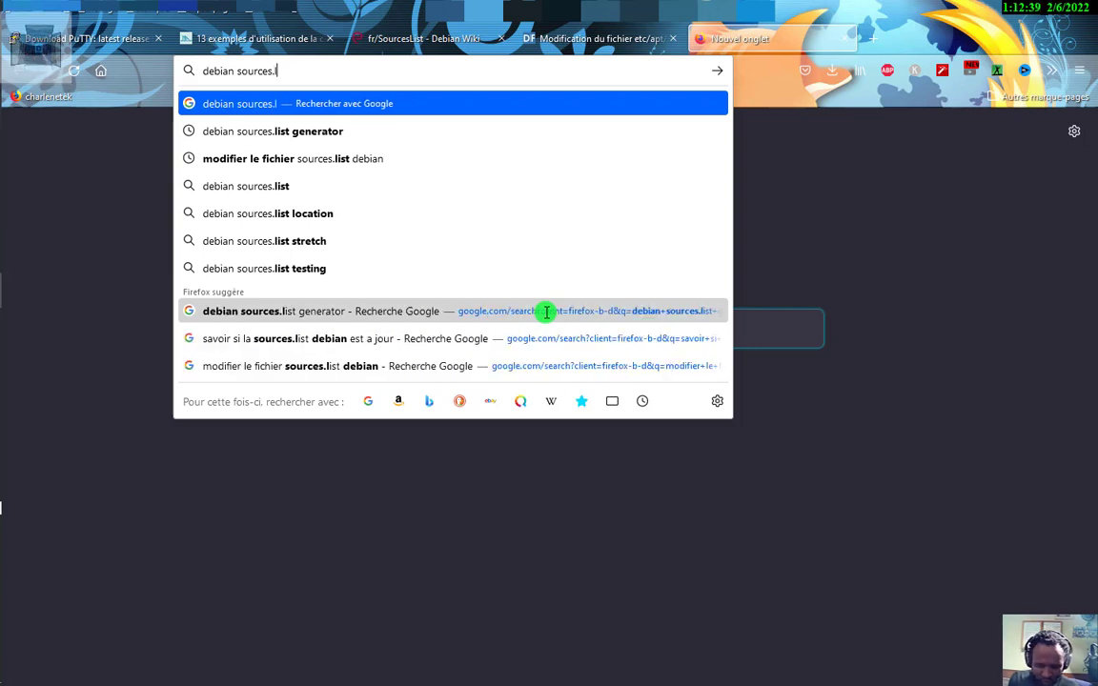
text(ist ge)
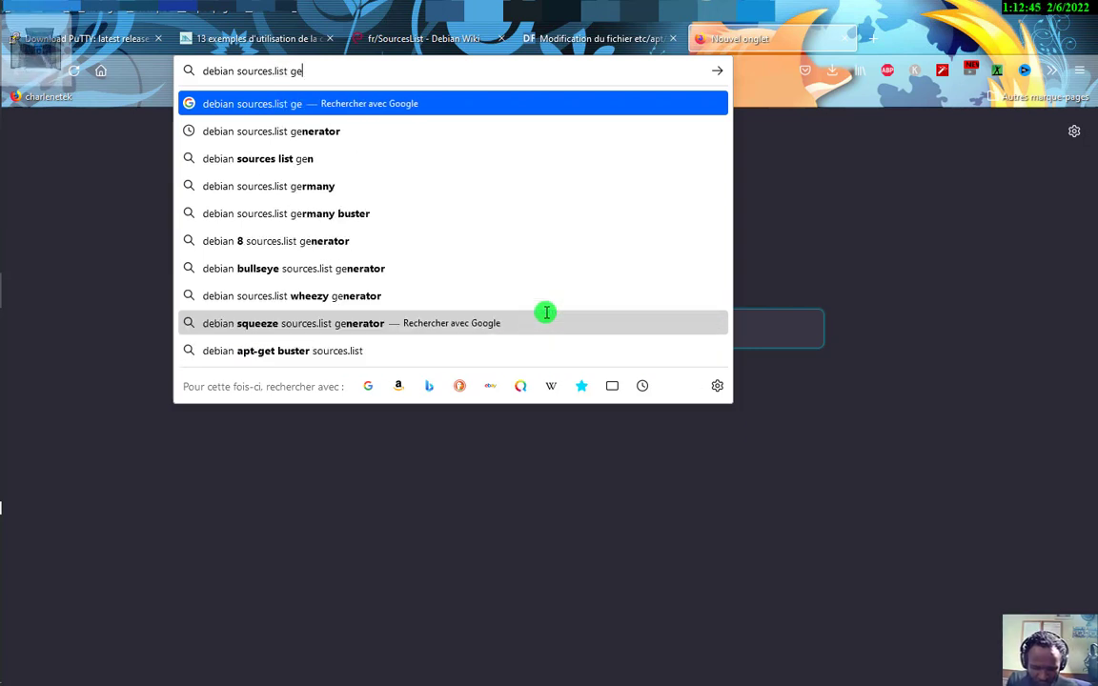
text(ne)
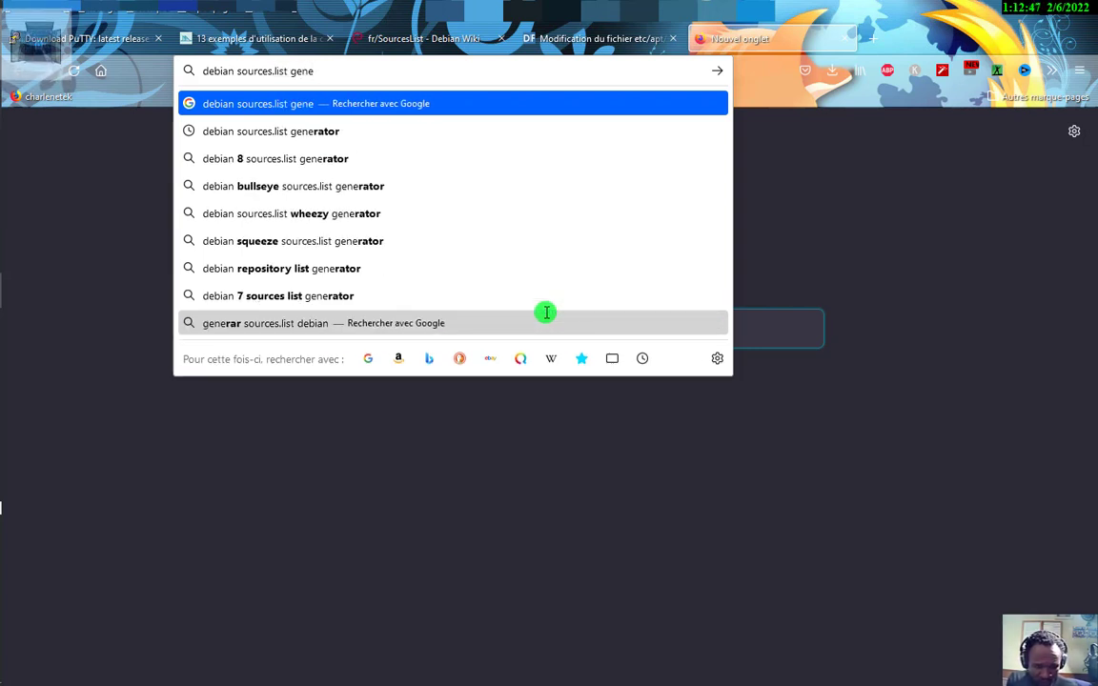
text(ra)
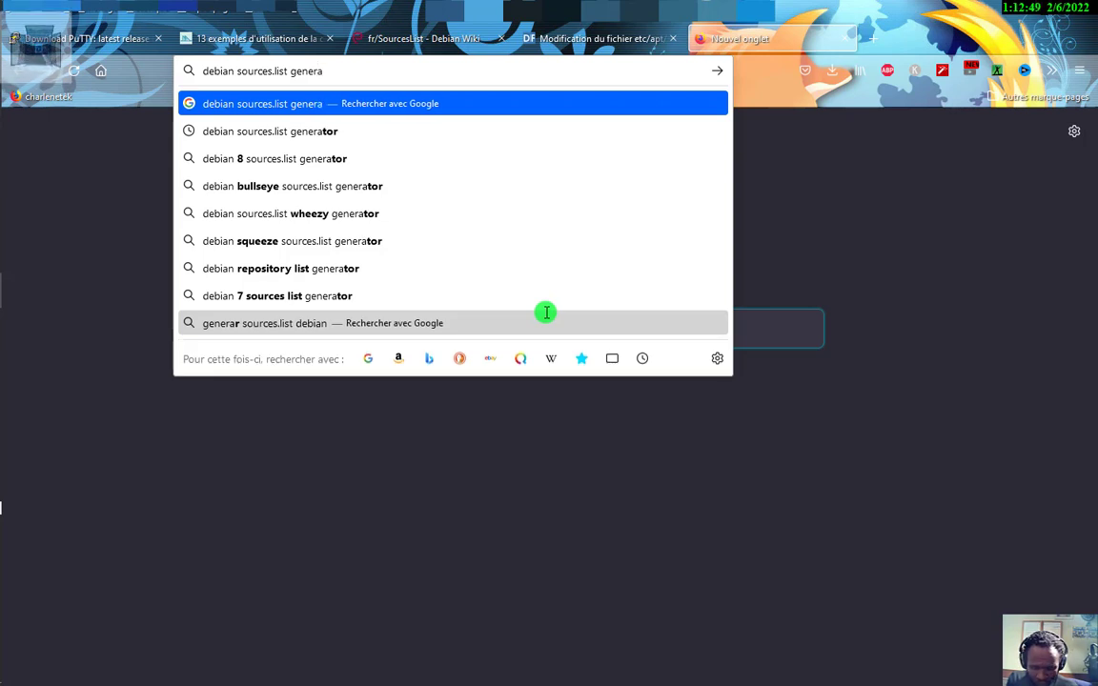
text(tor)
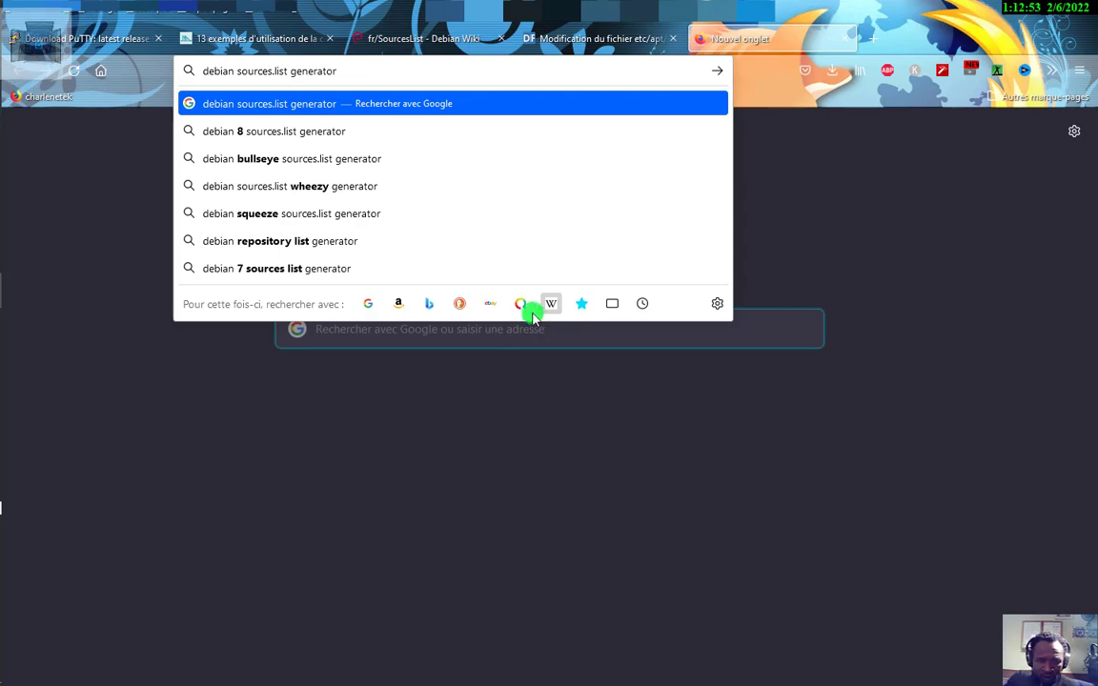
key(Return)
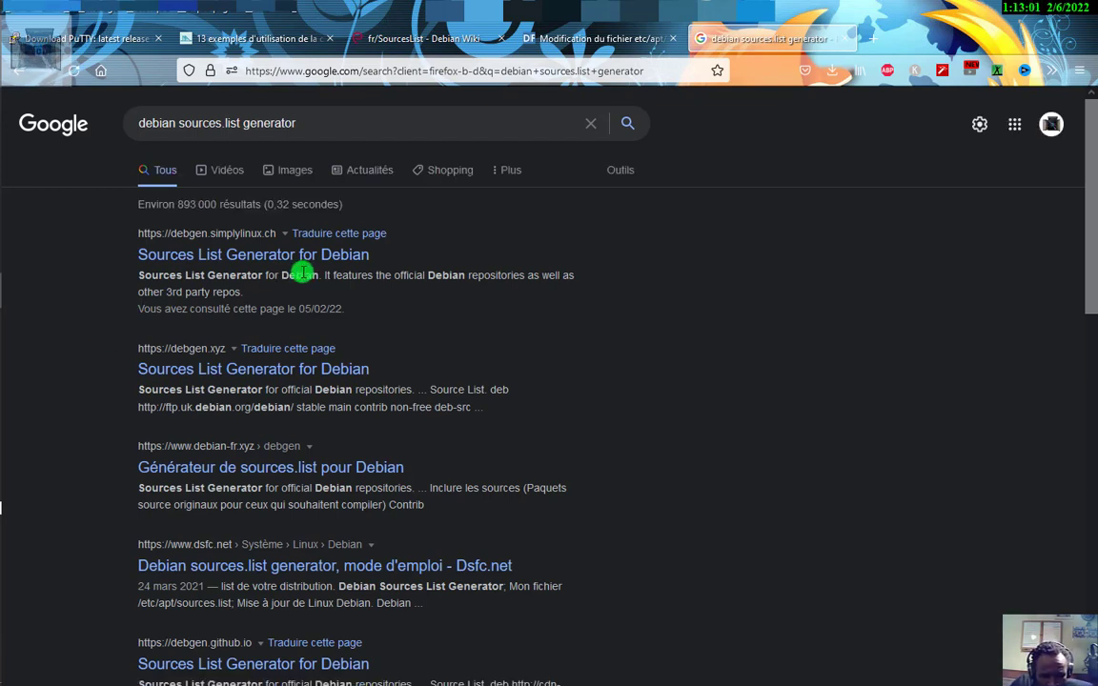
Open the debgen.xyz Sources List Generator for Debian from the search results and examine the available architectures
click(162, 245)
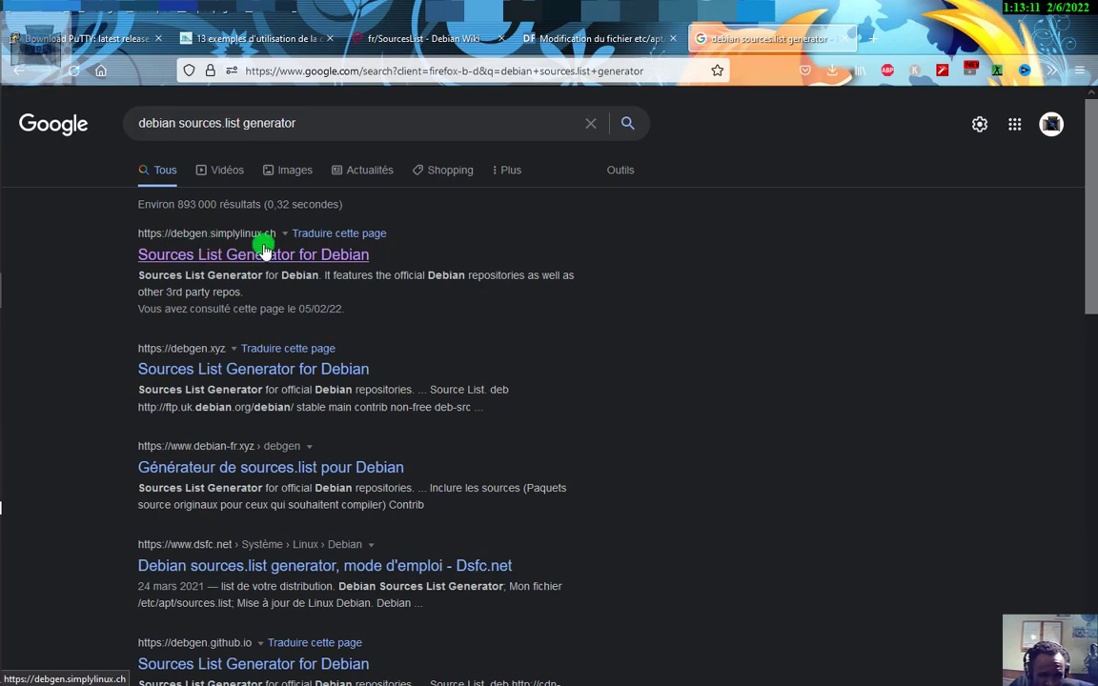
click(236, 371)
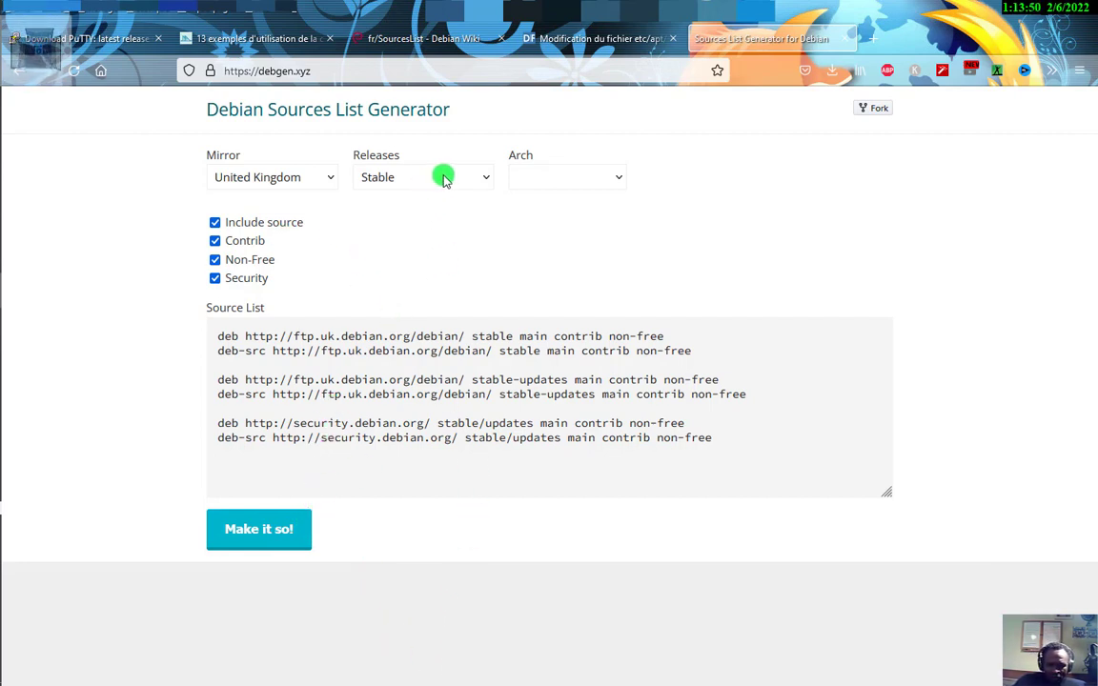
click(608, 176)
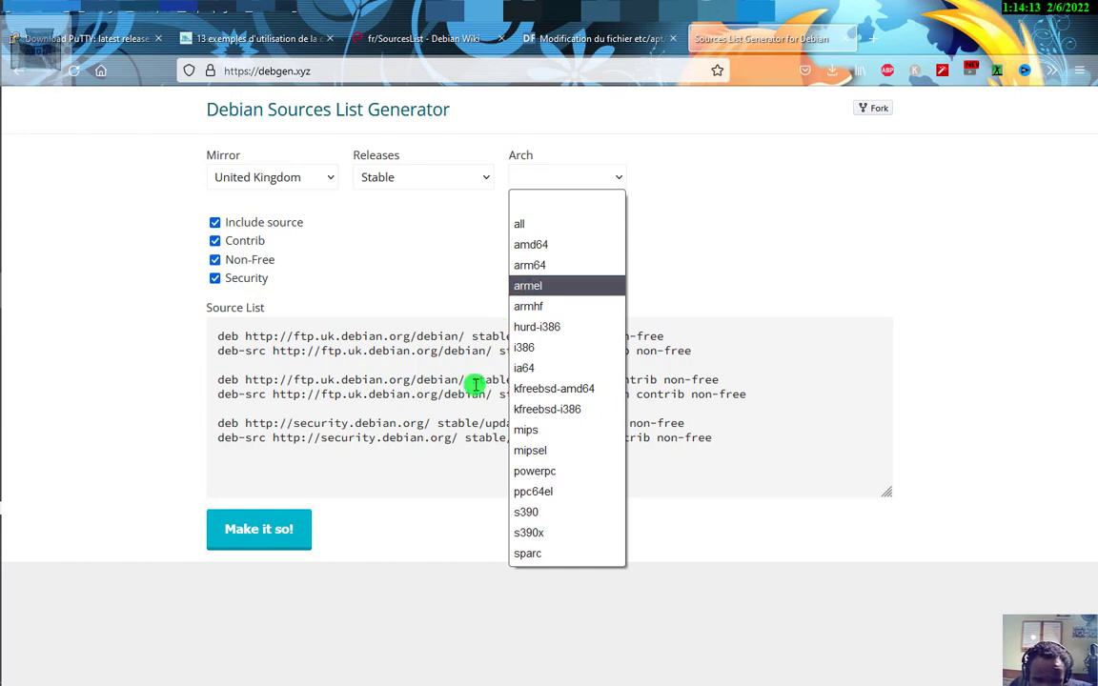
Return to the remote Windows desktop and bring up the PuTTY session with sources.list open in nano
mouse_move(3, 181)
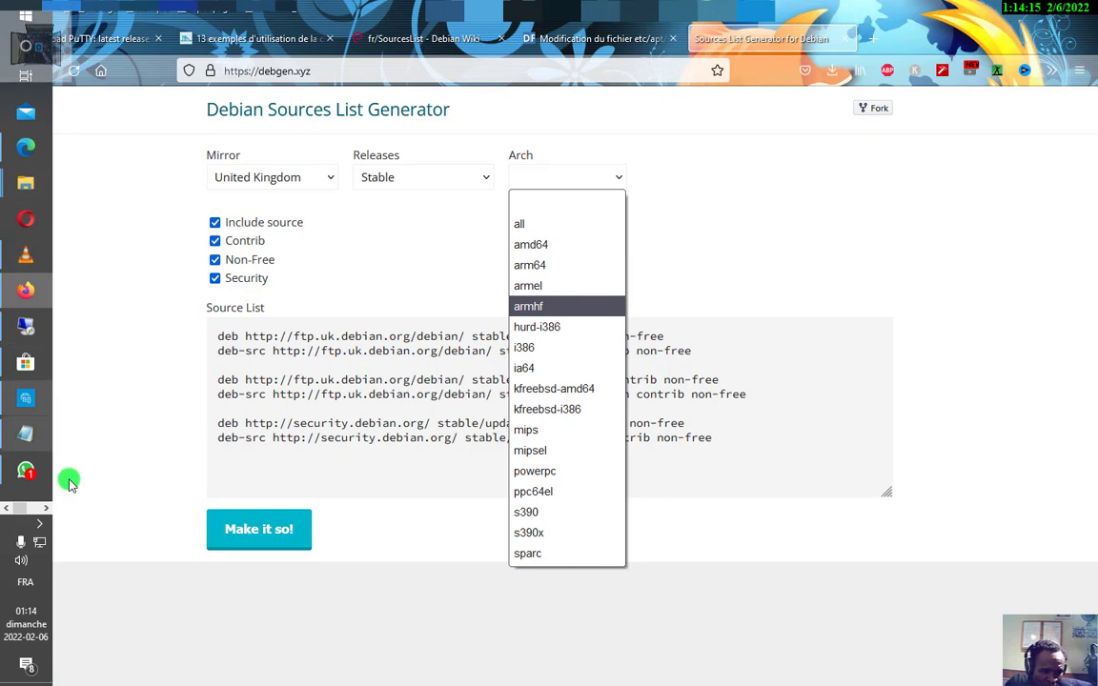
click(45, 510)
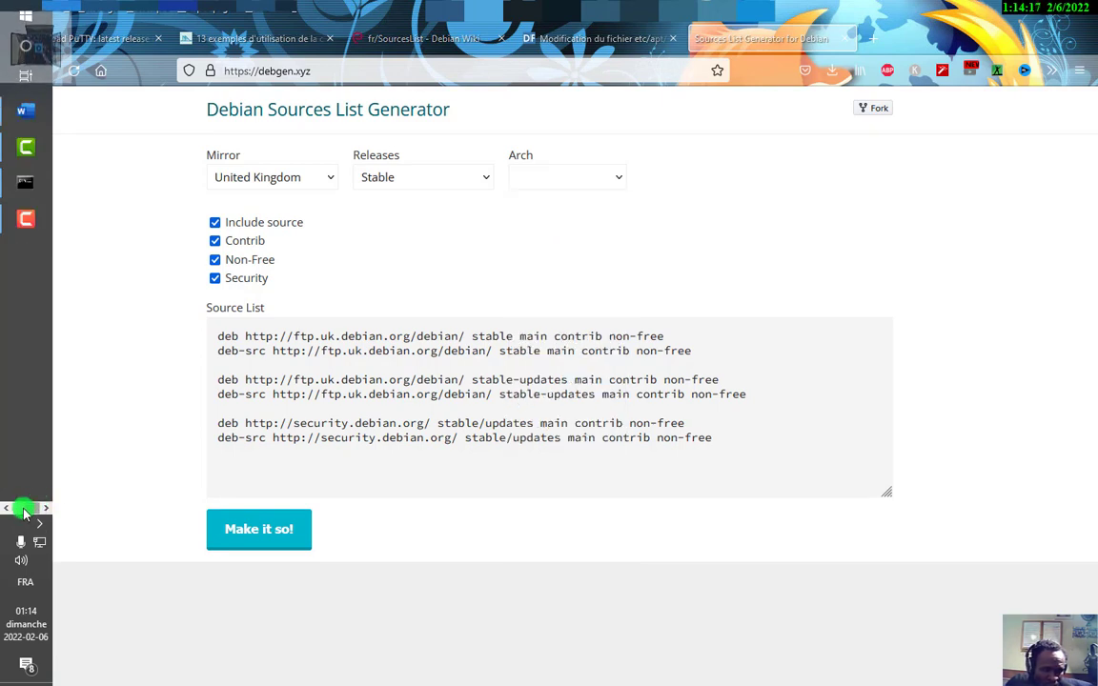
click(4, 329)
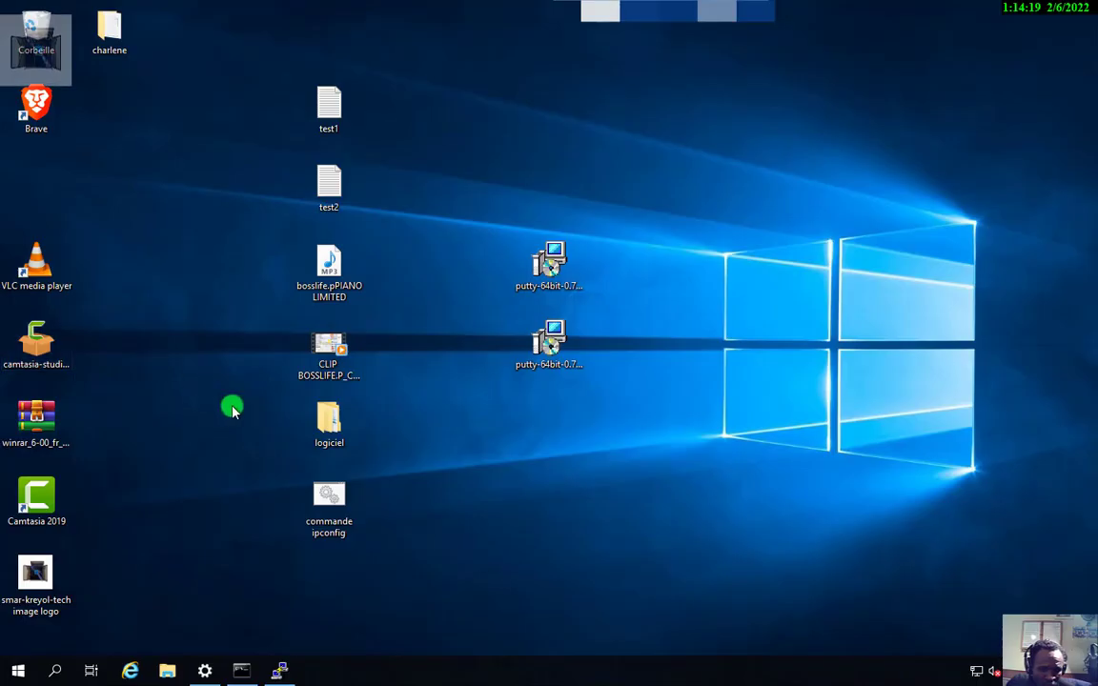
click(278, 671)
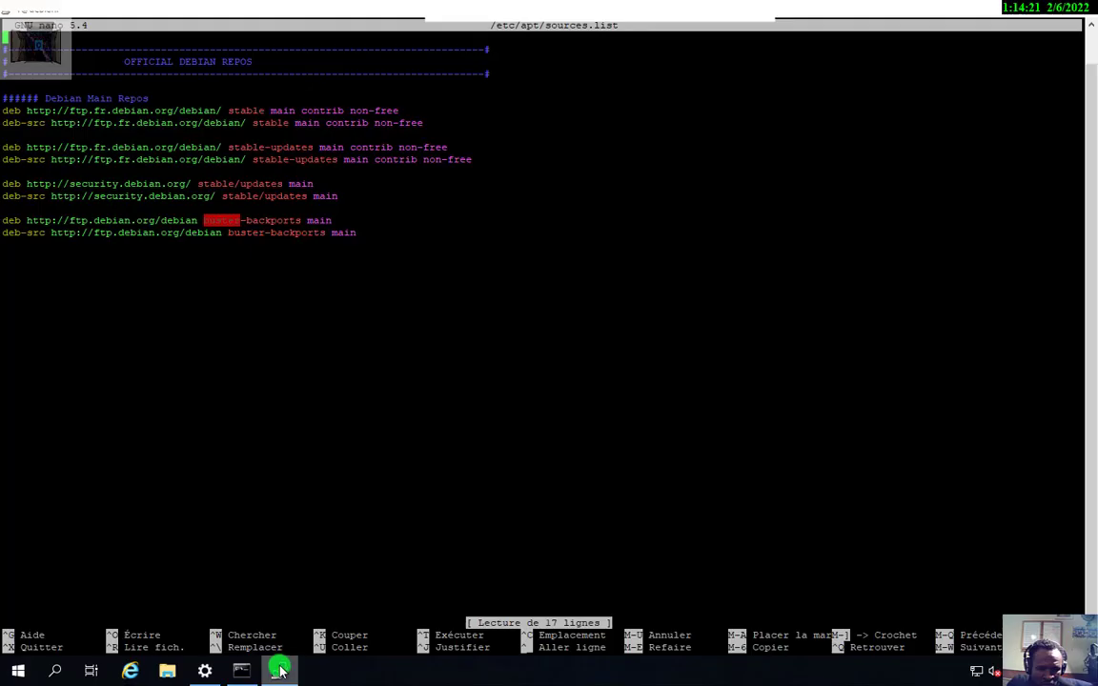
Restart the inactive PuTTY session and log in as r with the account password
click(497, 282)
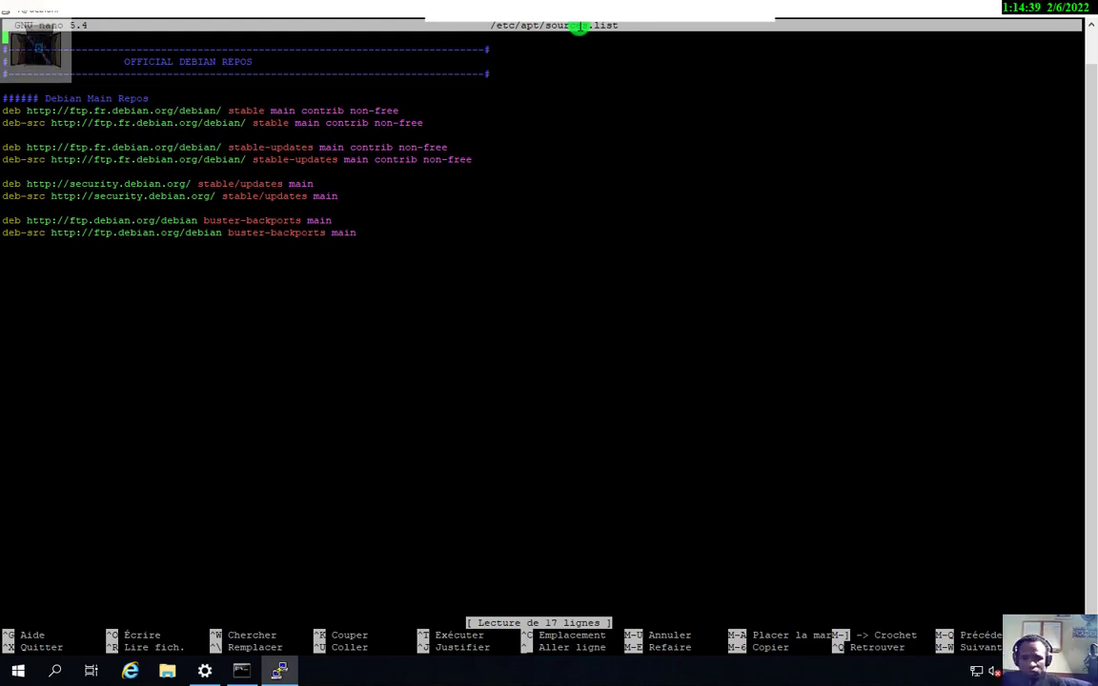
right_click(626, 13)
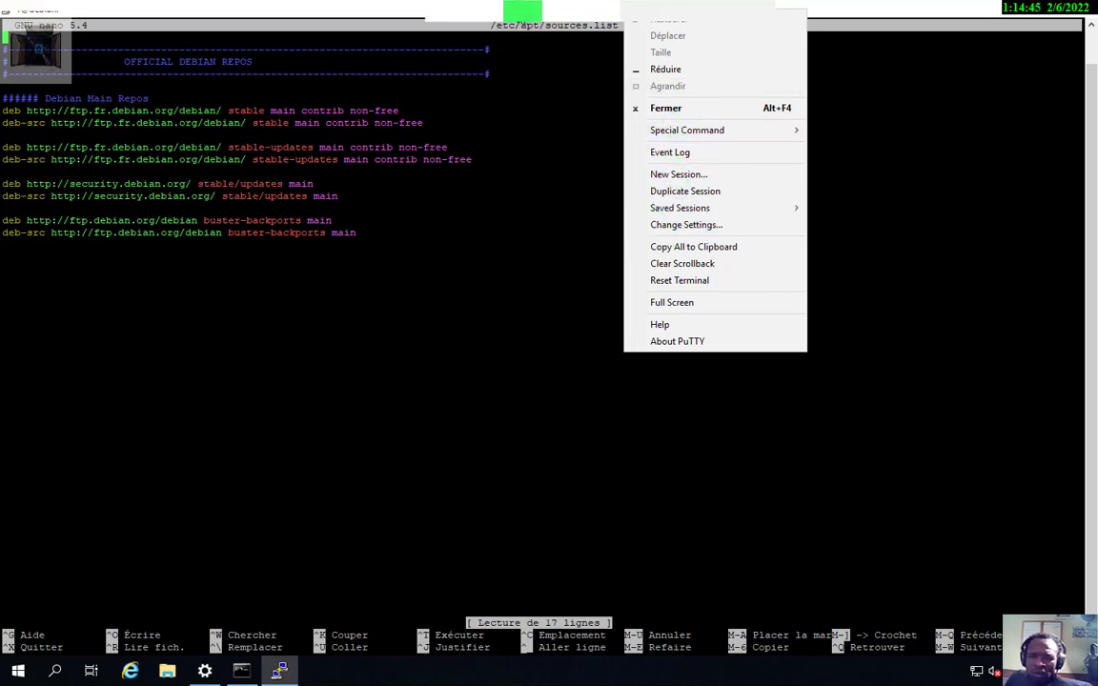
click(638, 388)
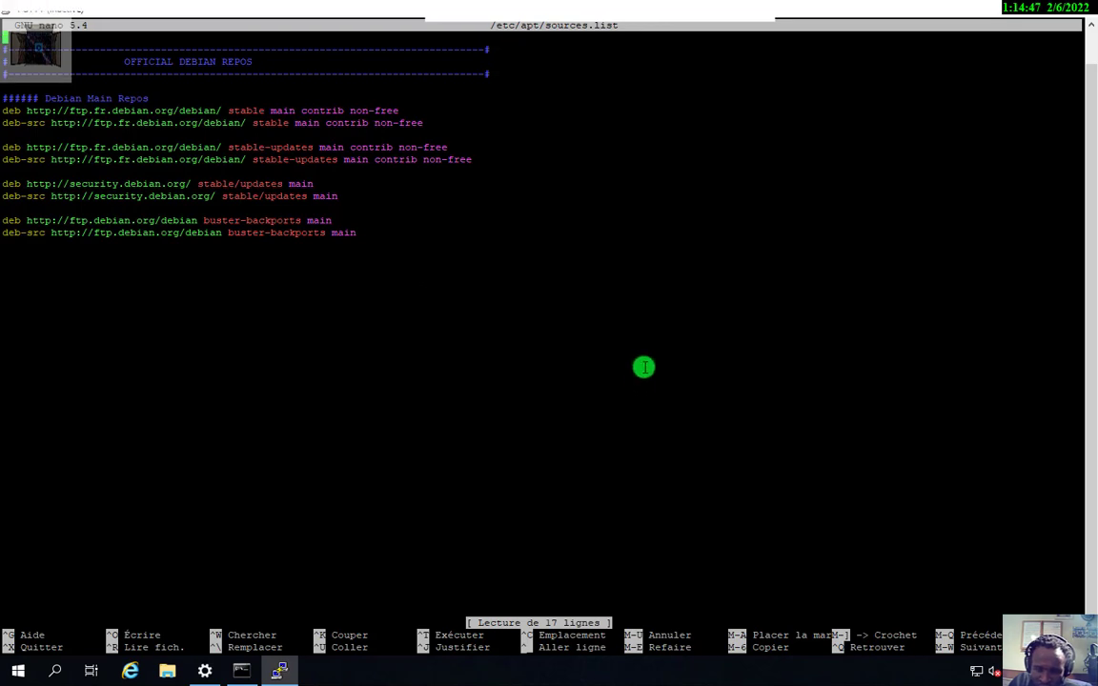
right_click(518, 20)
click(631, 169)
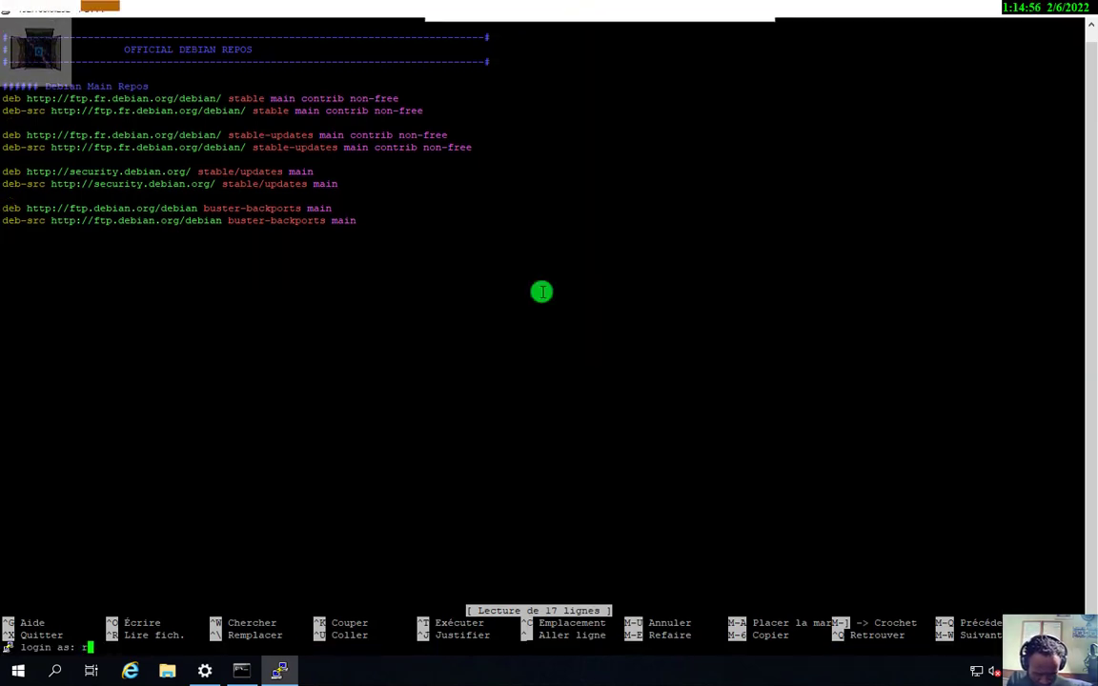
text(r)
key(Return)
key(Return)
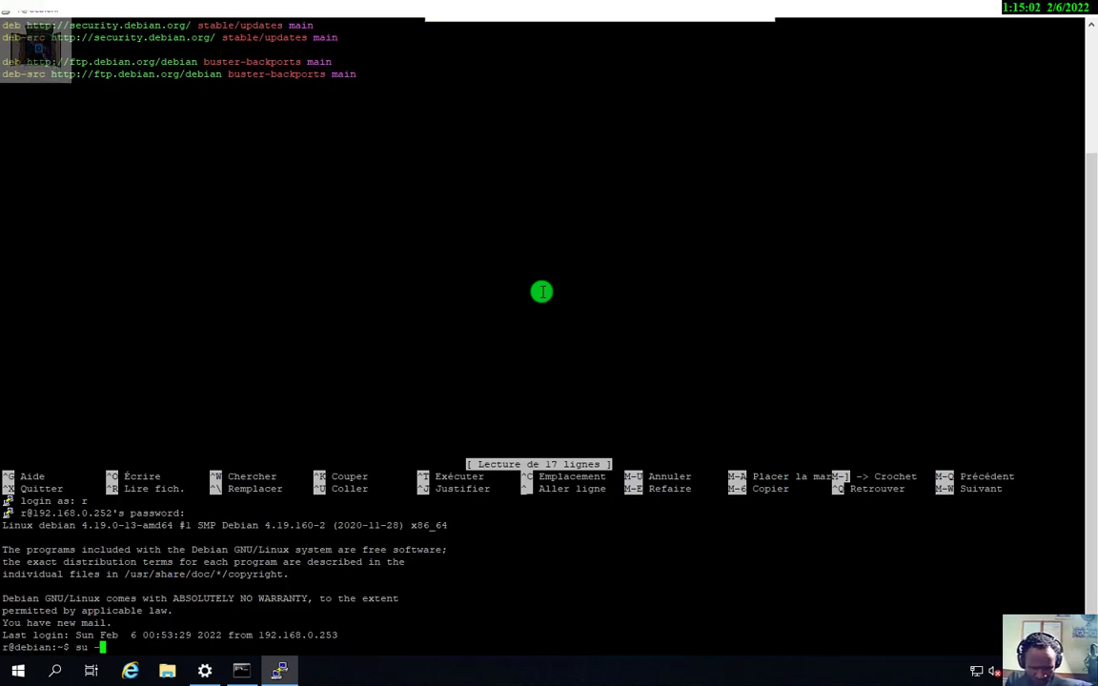
Become root with su - and the root password, clear the terminal, and run apt update
text(su -)
key(Return)
key(Return)
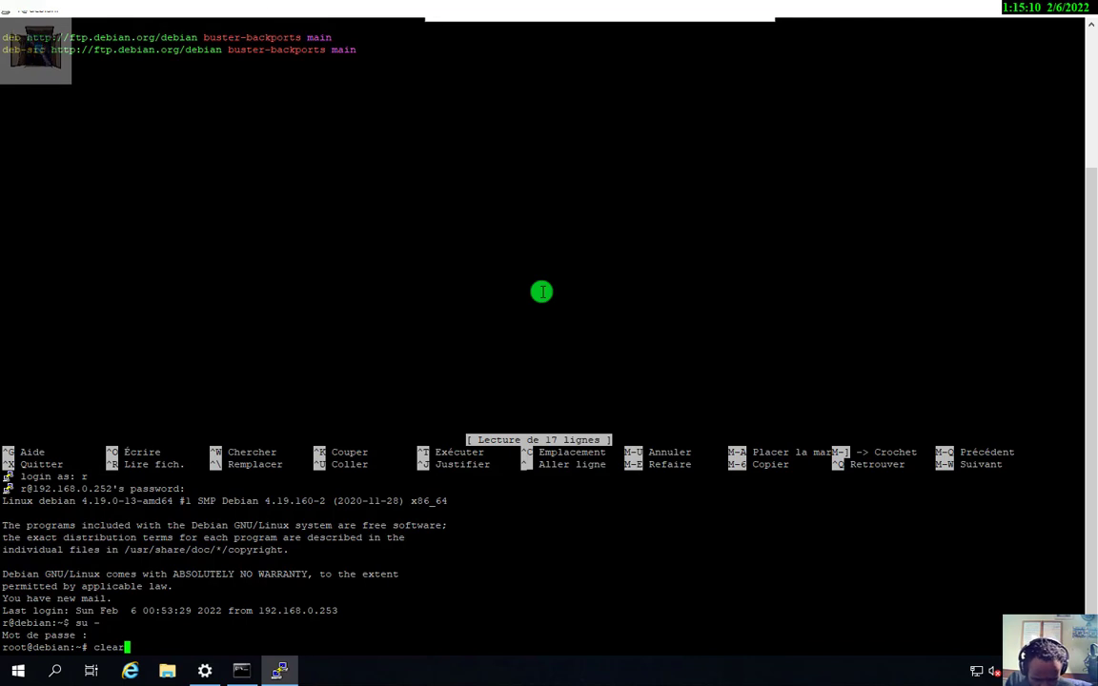
key(Return)
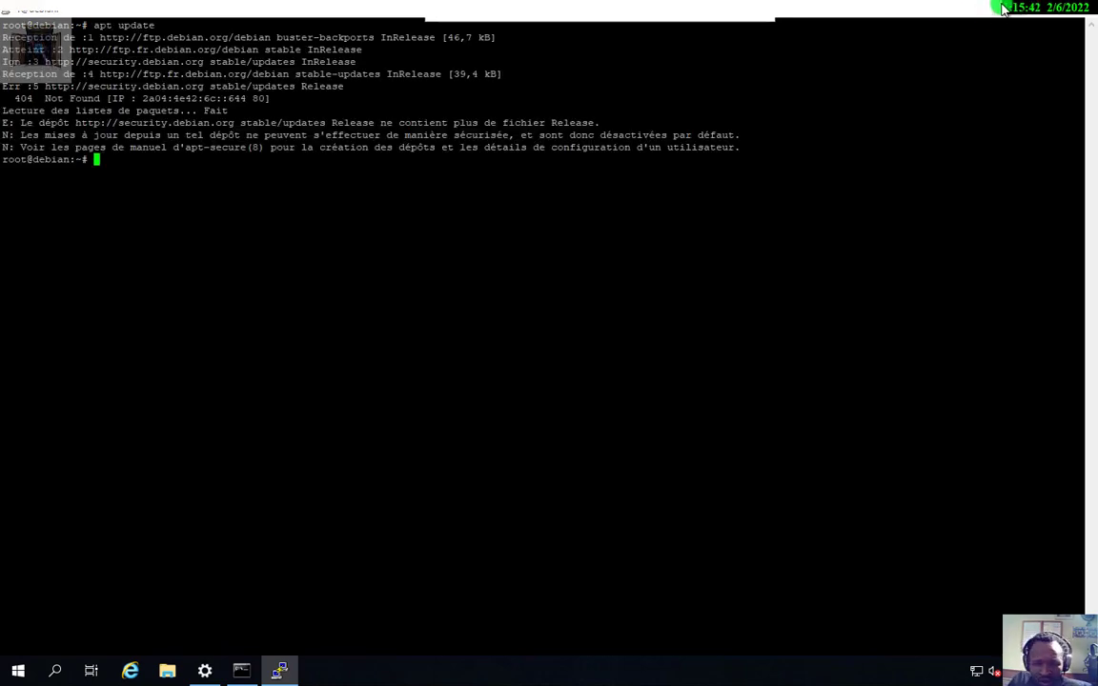
Switch back to the Debian Sources List Generator in the browser and set the architecture to all and the release to Testing (bullseye)
key(super+d)
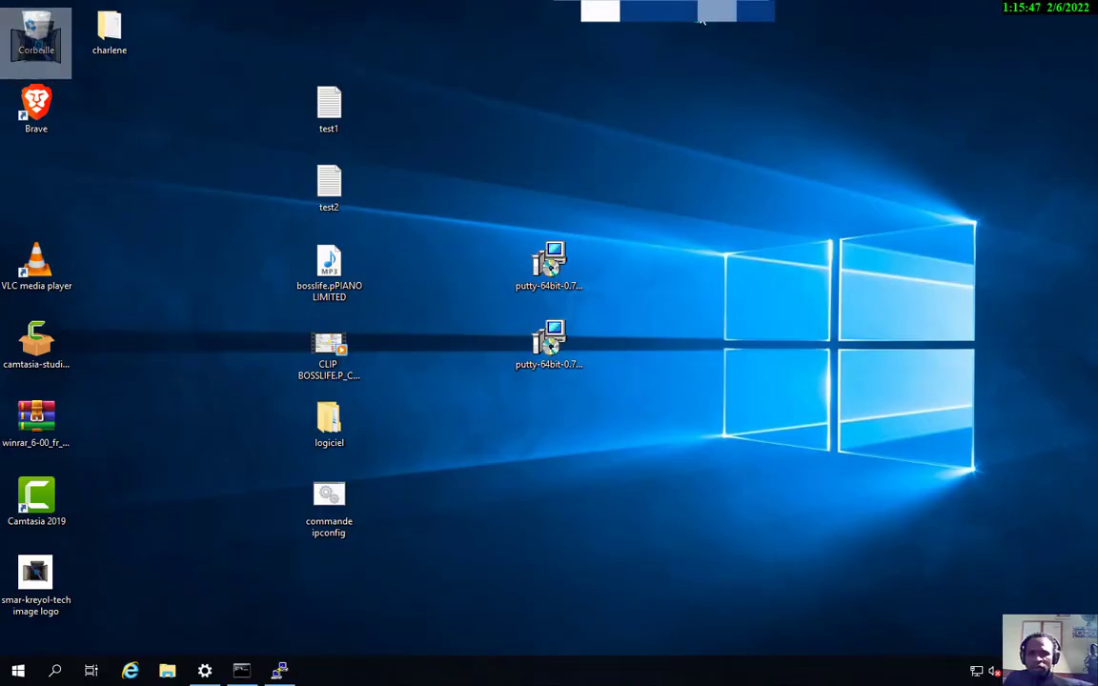
click(717, 10)
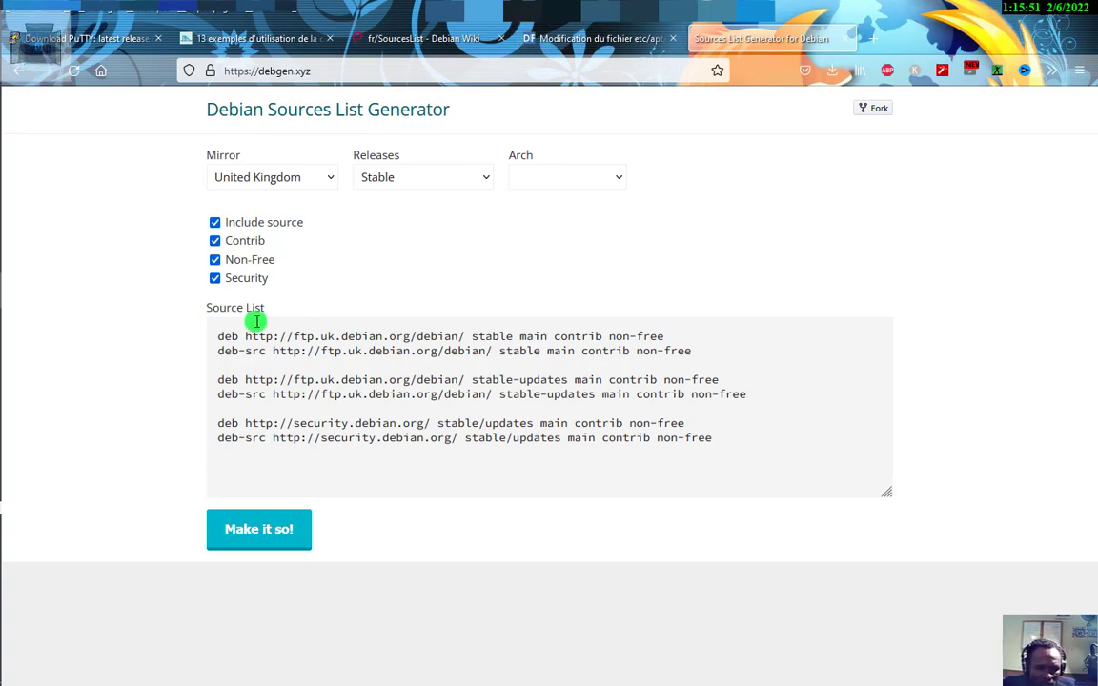
click(613, 179)
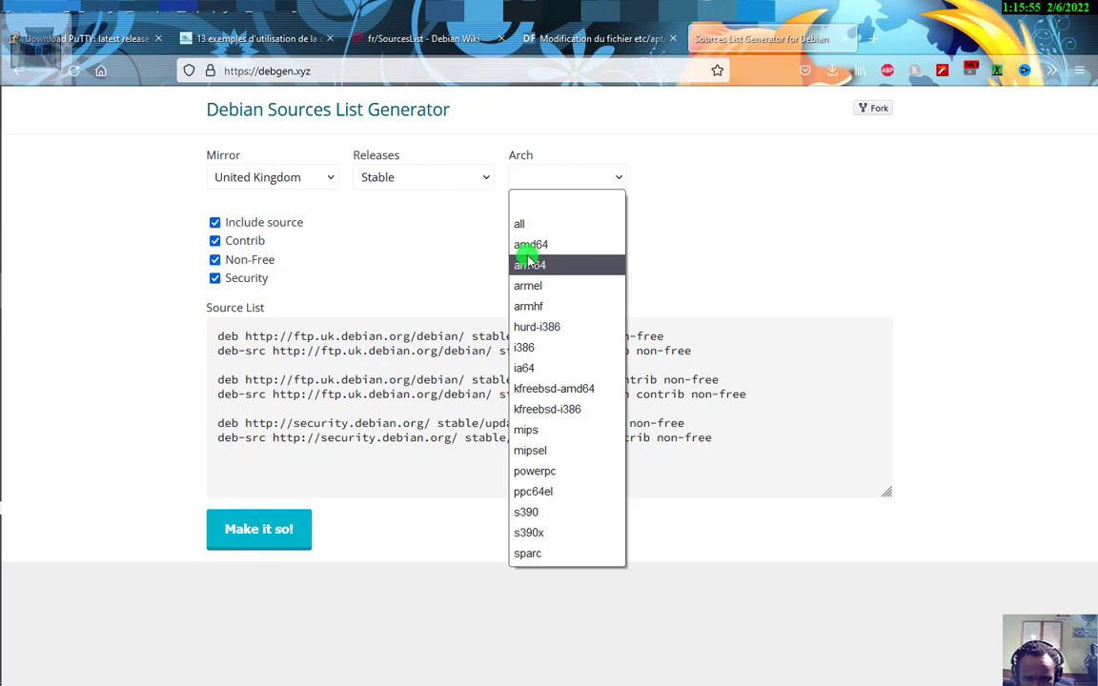
click(529, 266)
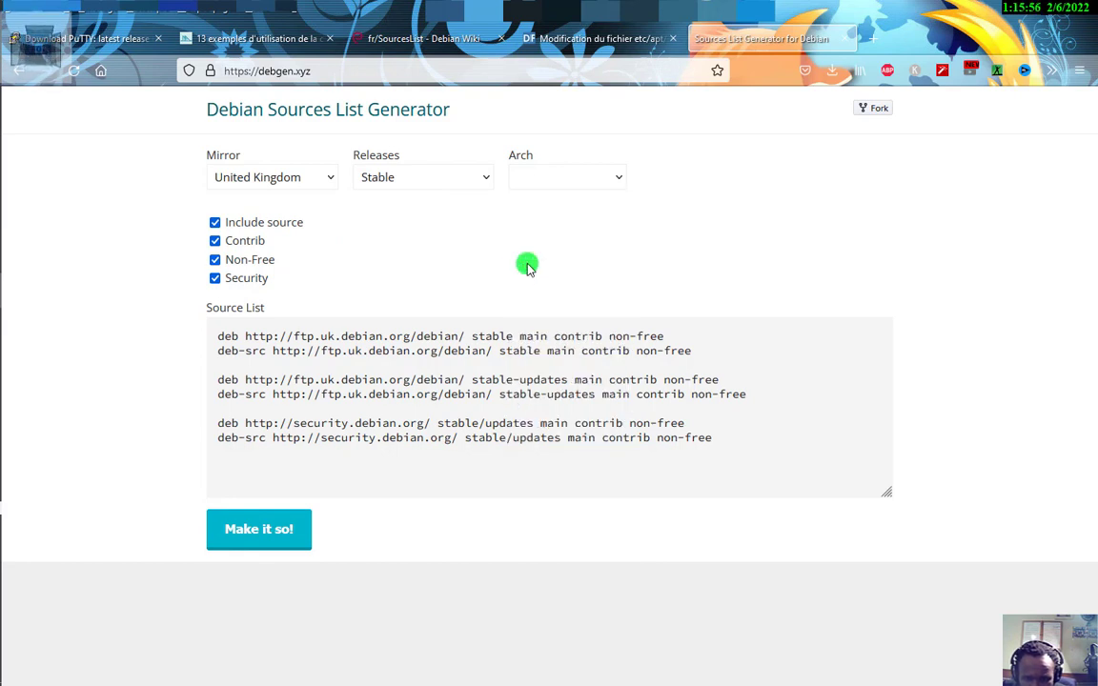
click(614, 177)
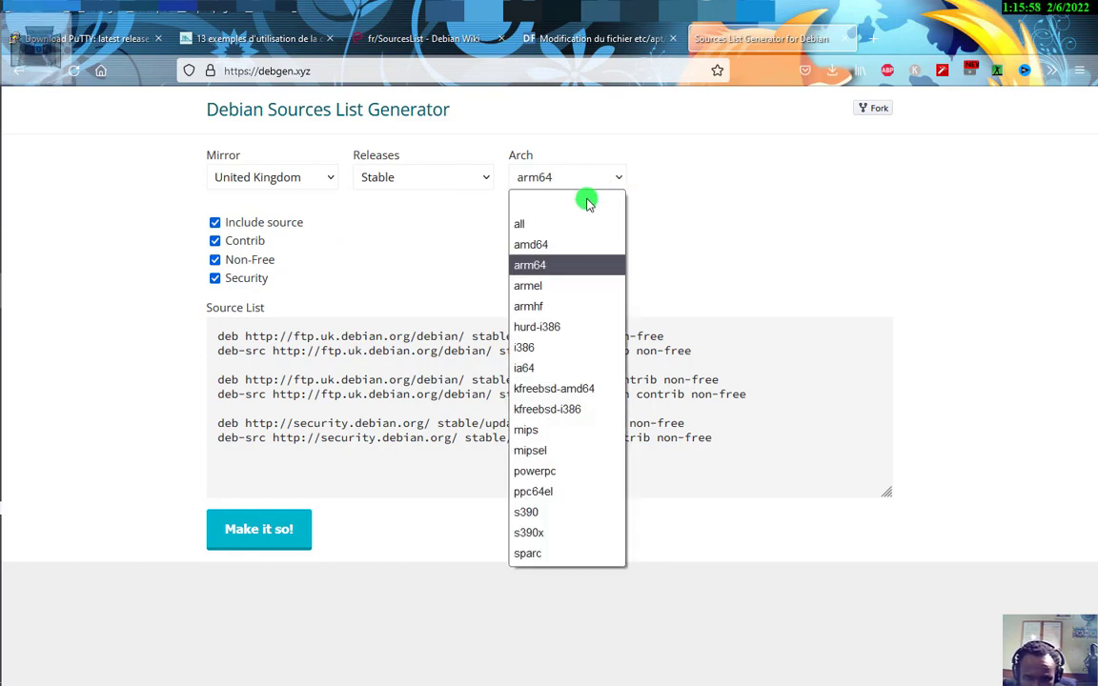
click(531, 224)
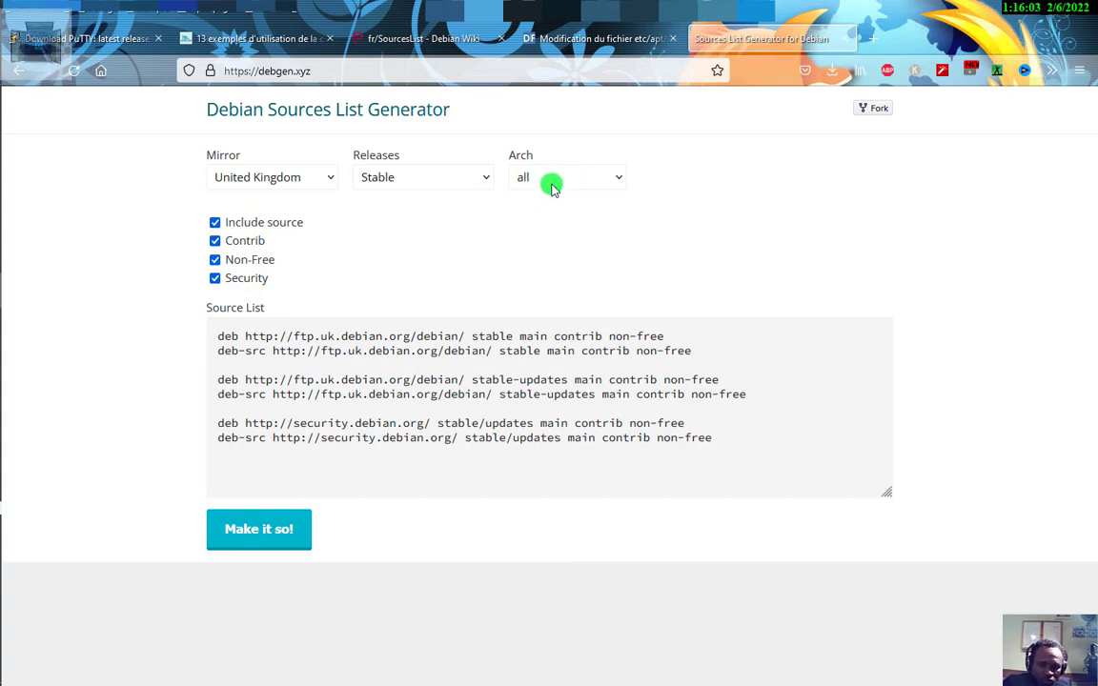
click(488, 181)
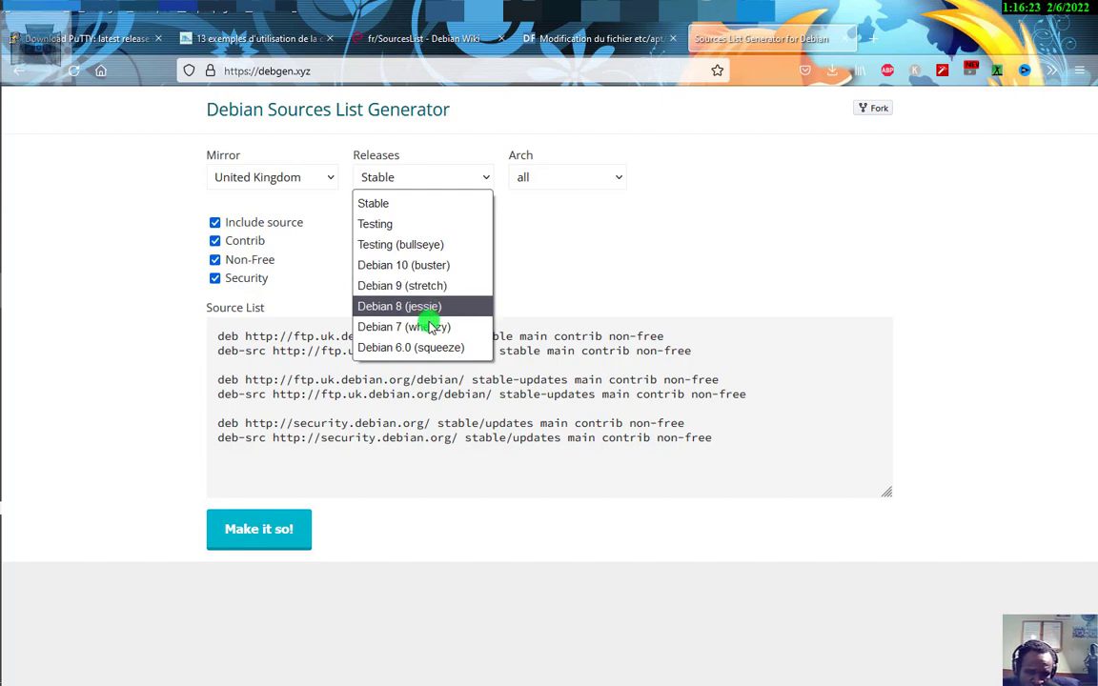
click(419, 245)
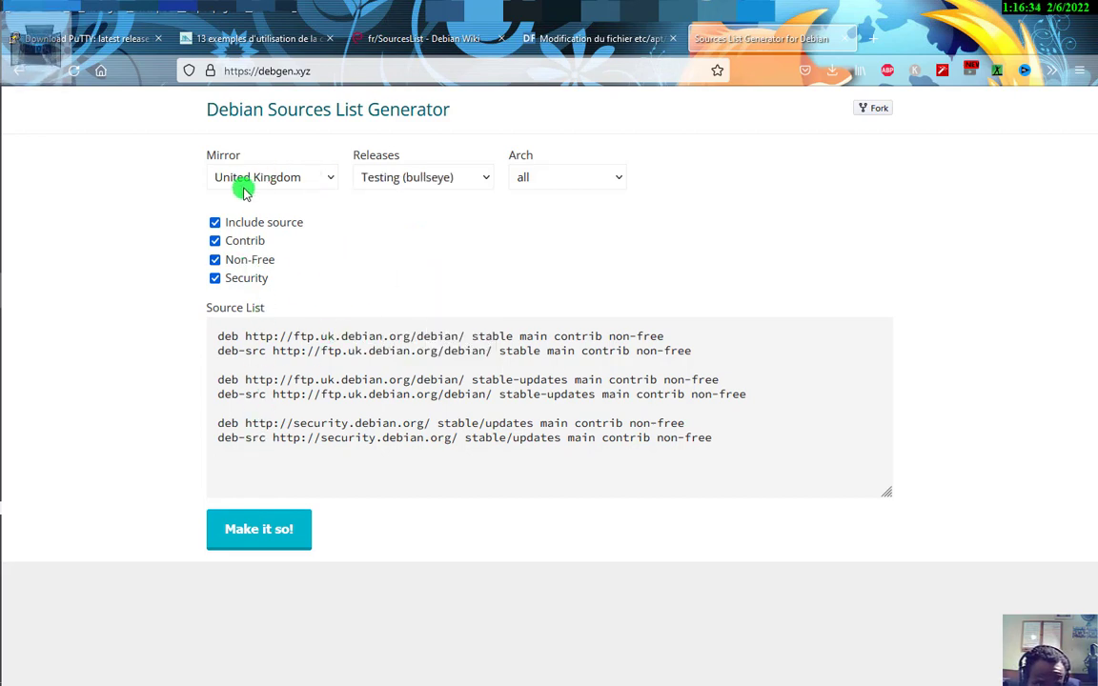
Look through the available mirror countries in the generator and set the mirror to Australia
click(276, 178)
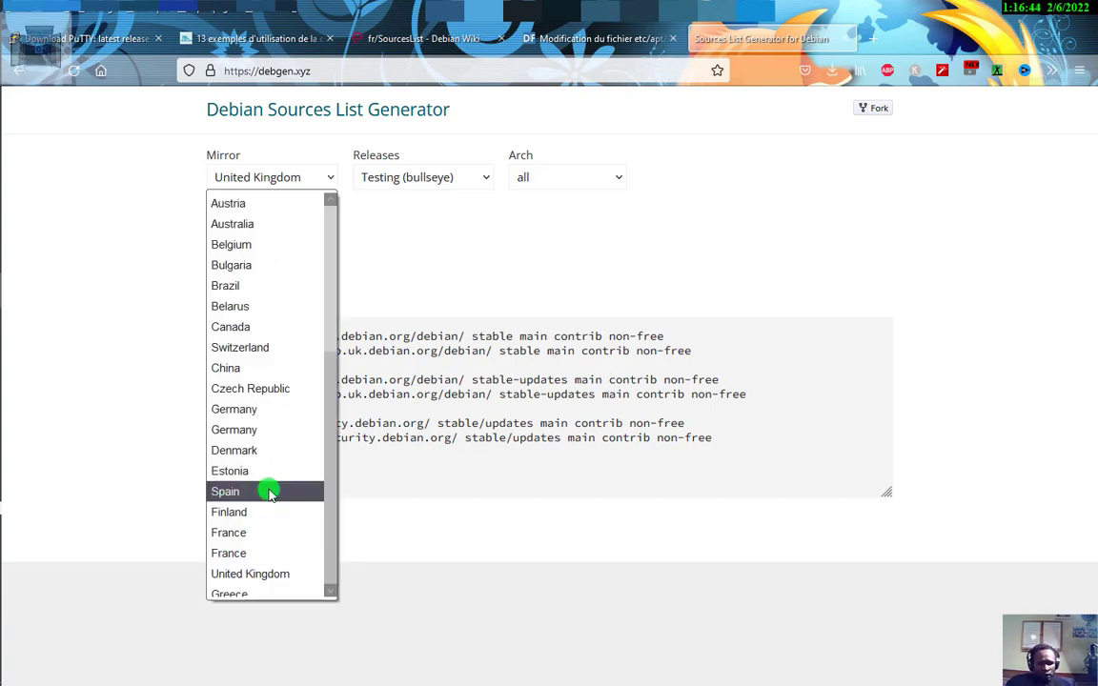
scroll(214, 488, down, 4)
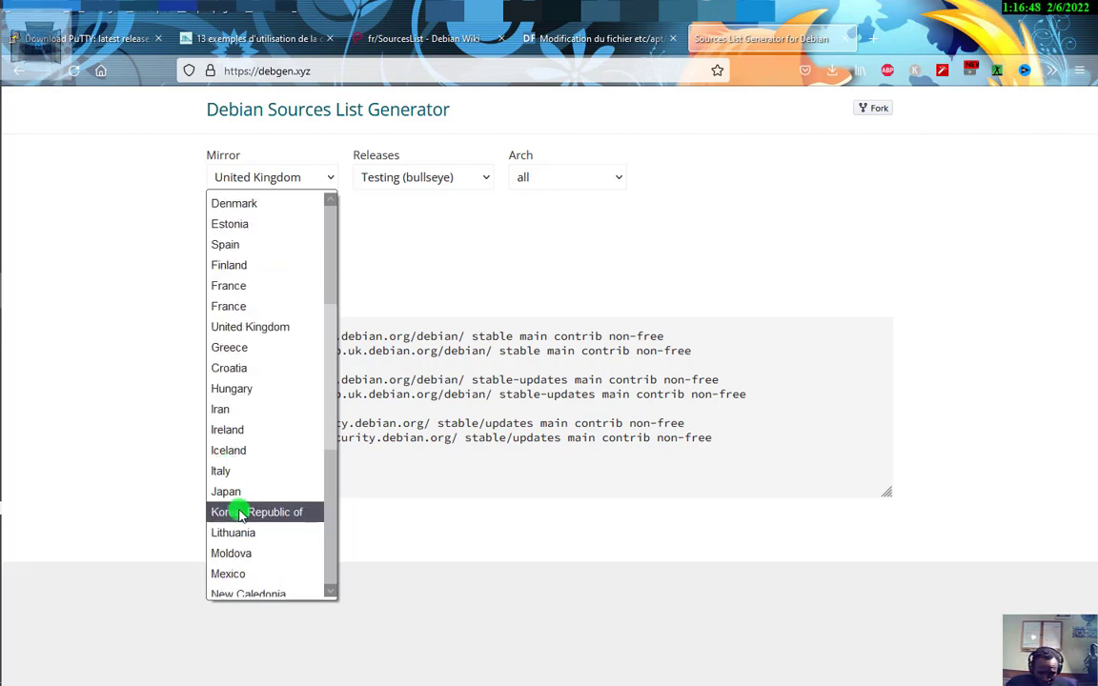
scroll(243, 516, down, 2)
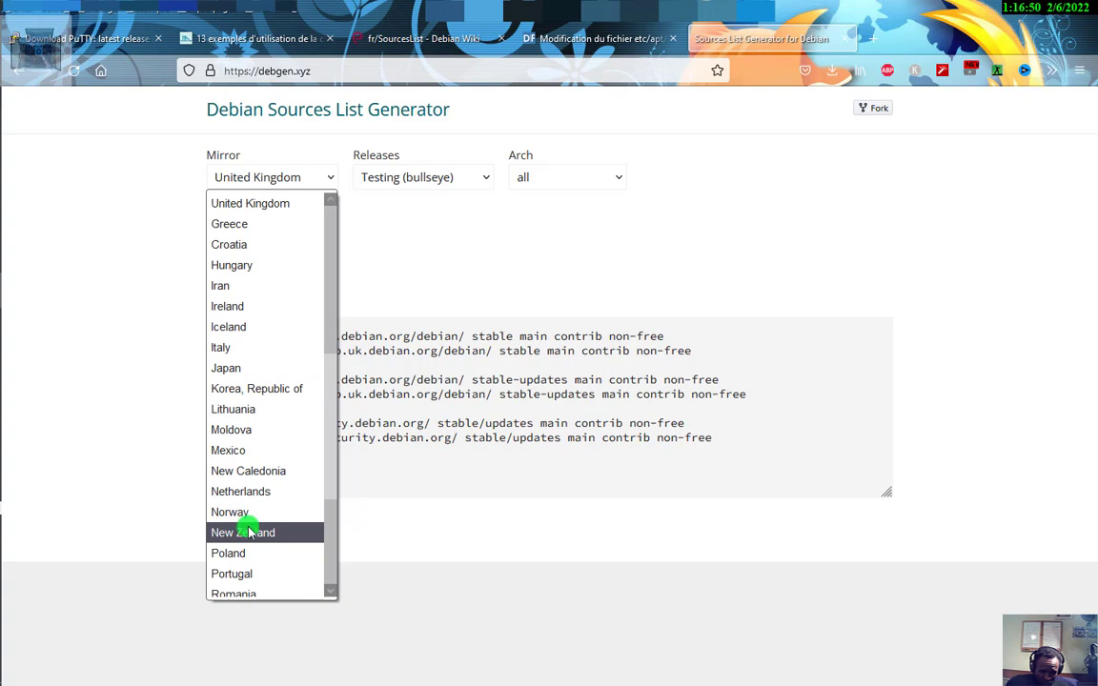
scroll(255, 479, up, 4)
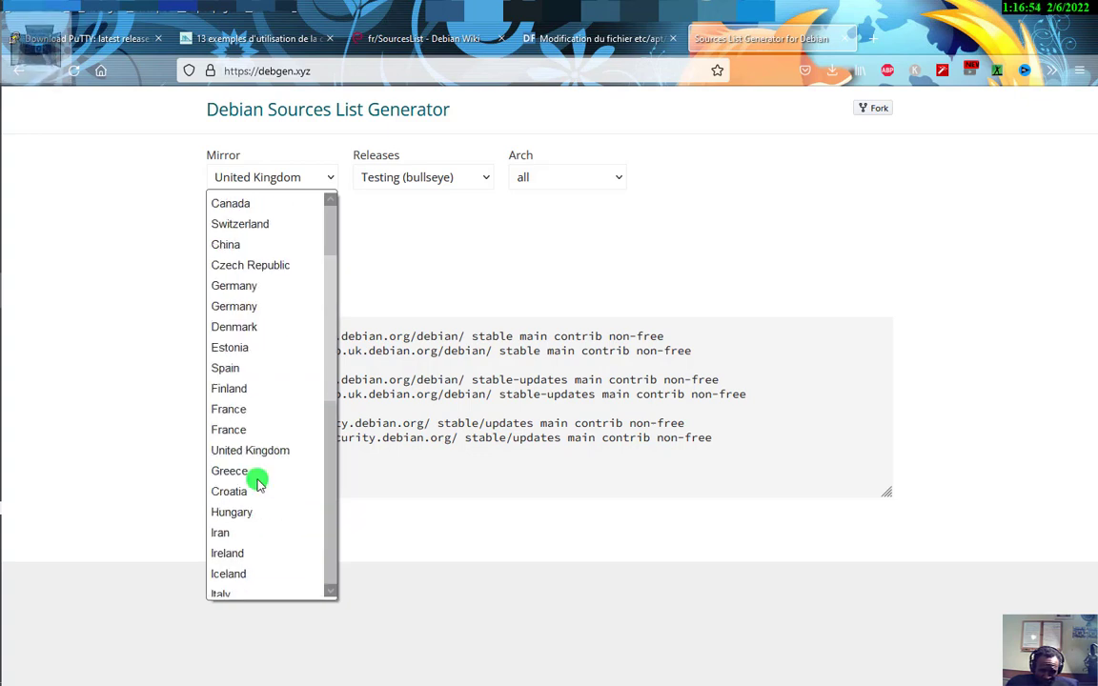
scroll(257, 484, down, 2)
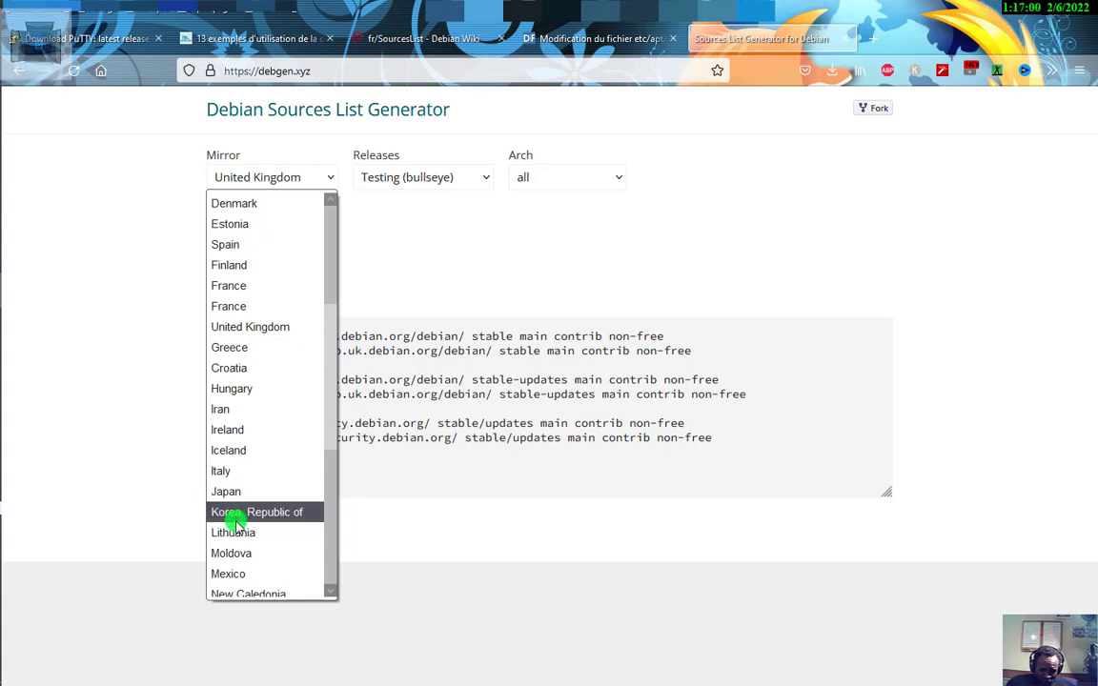
scroll(235, 523, down, 2)
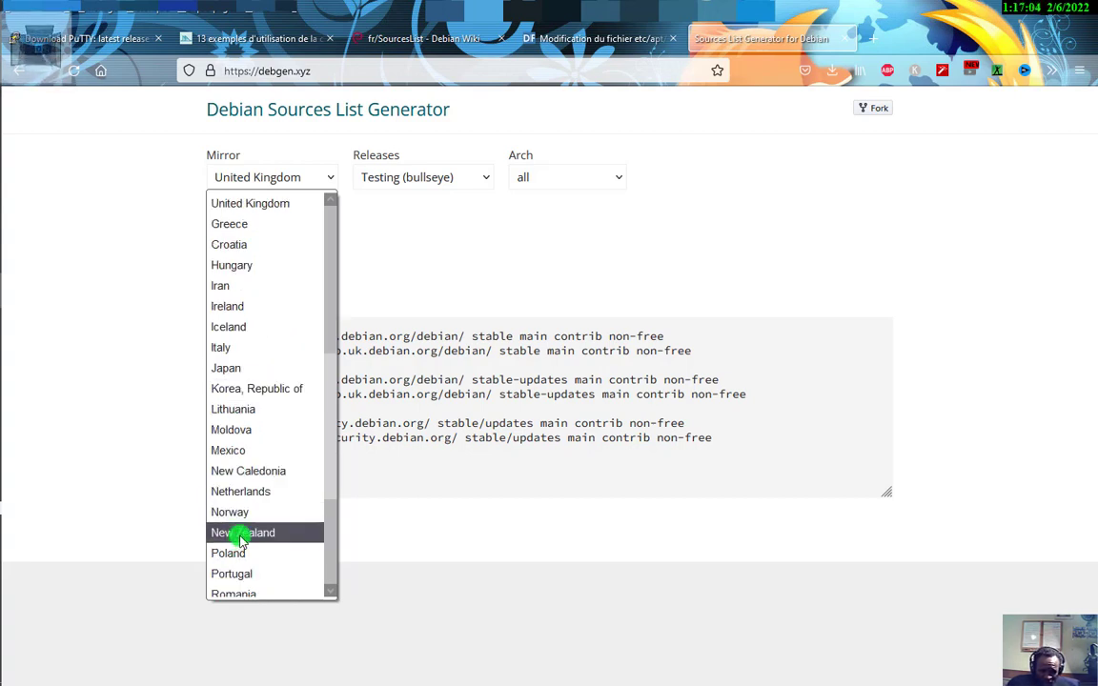
scroll(240, 539, down, 2)
scroll(240, 551, down, 2)
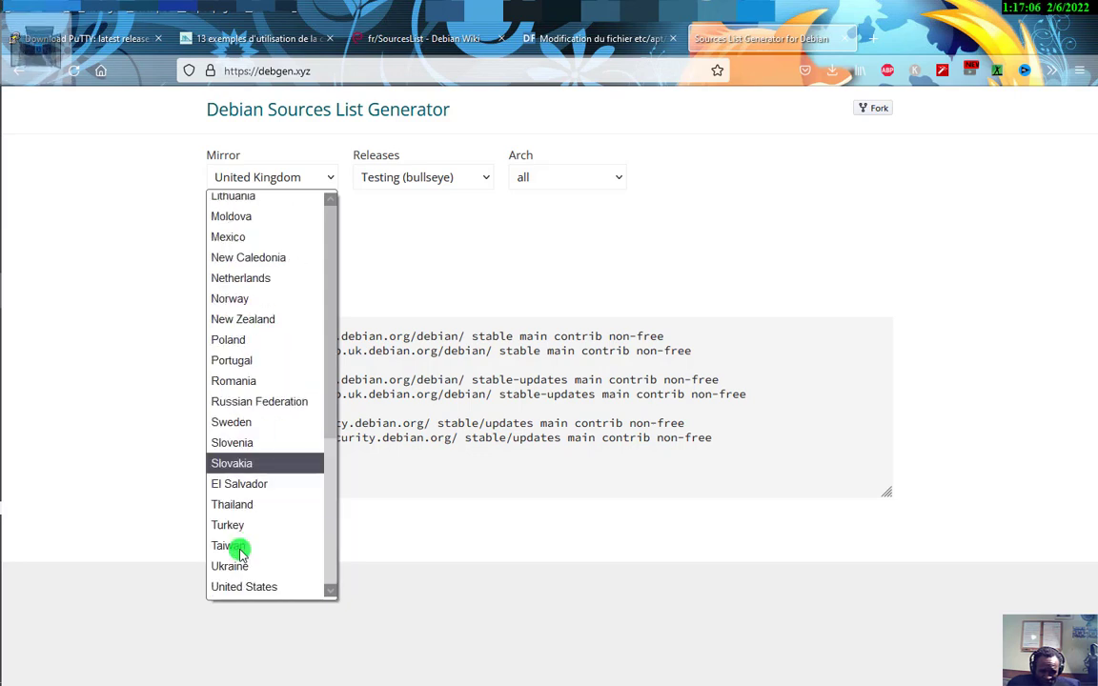
scroll(240, 551, up, 2)
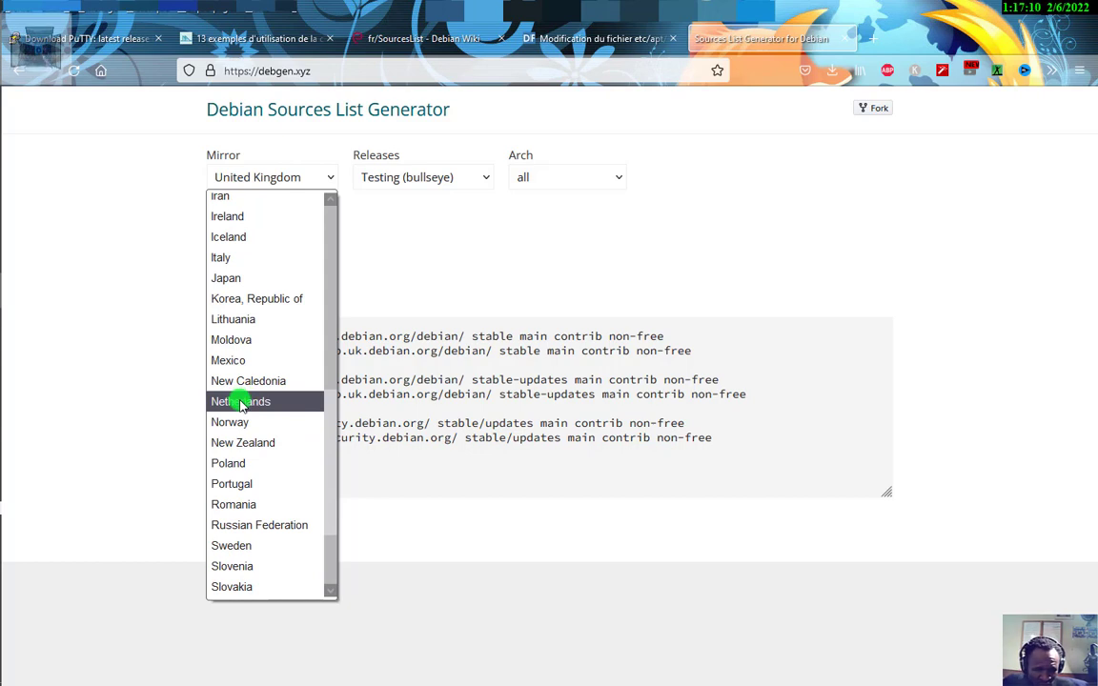
scroll(245, 405, up, 2)
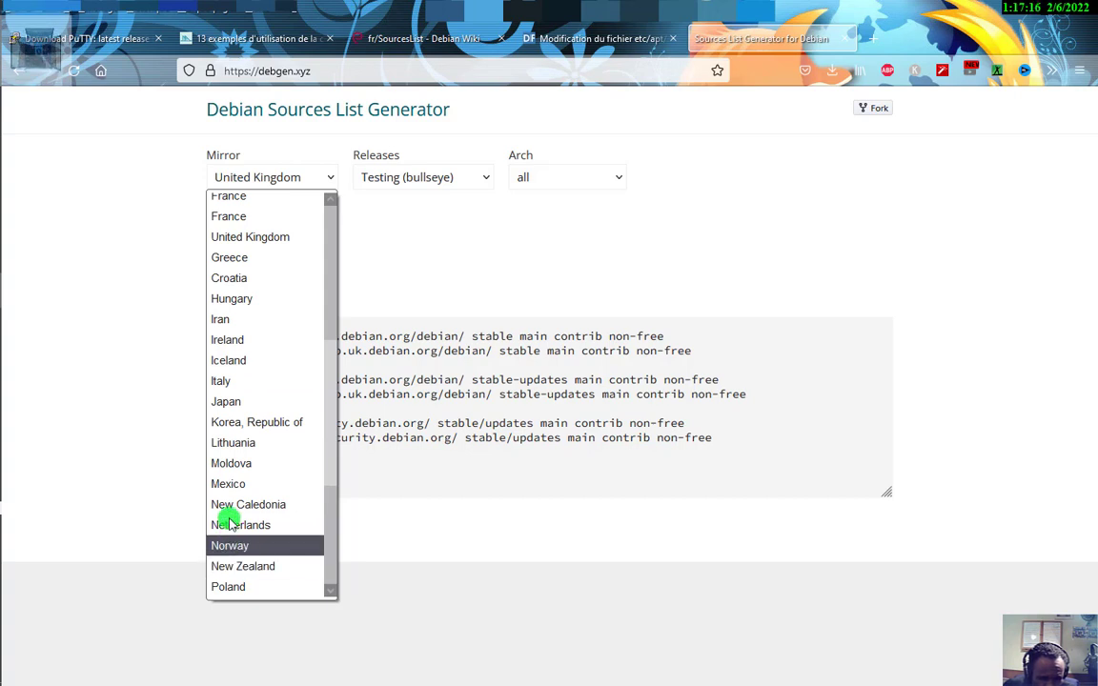
scroll(253, 405, up, 2)
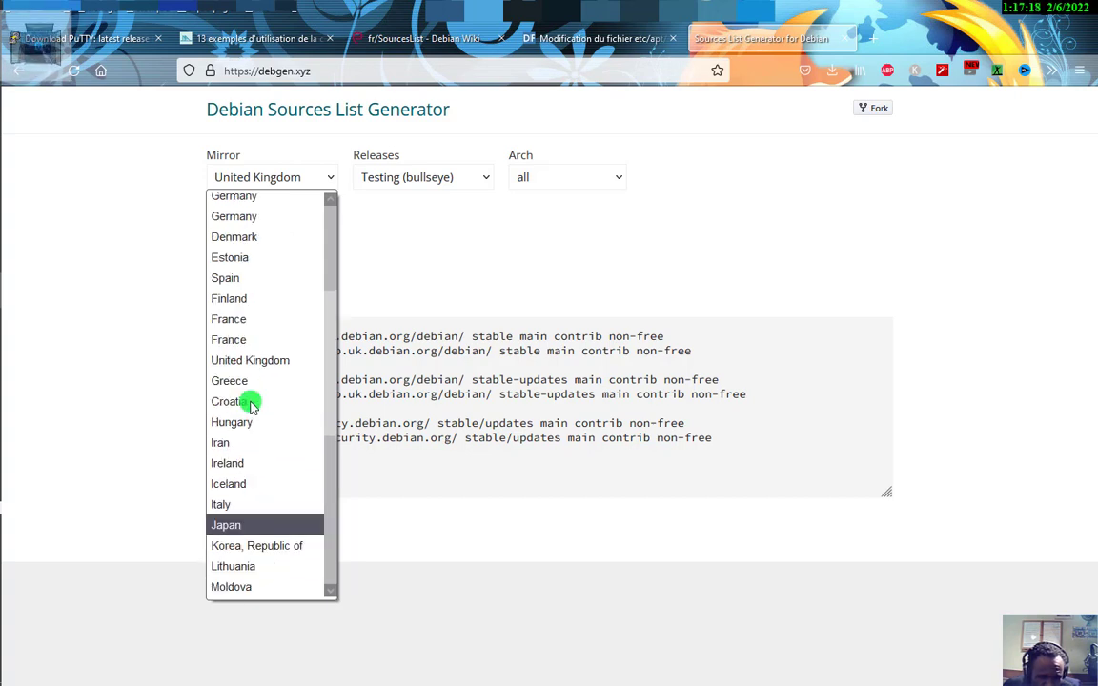
scroll(246, 400, up, 4)
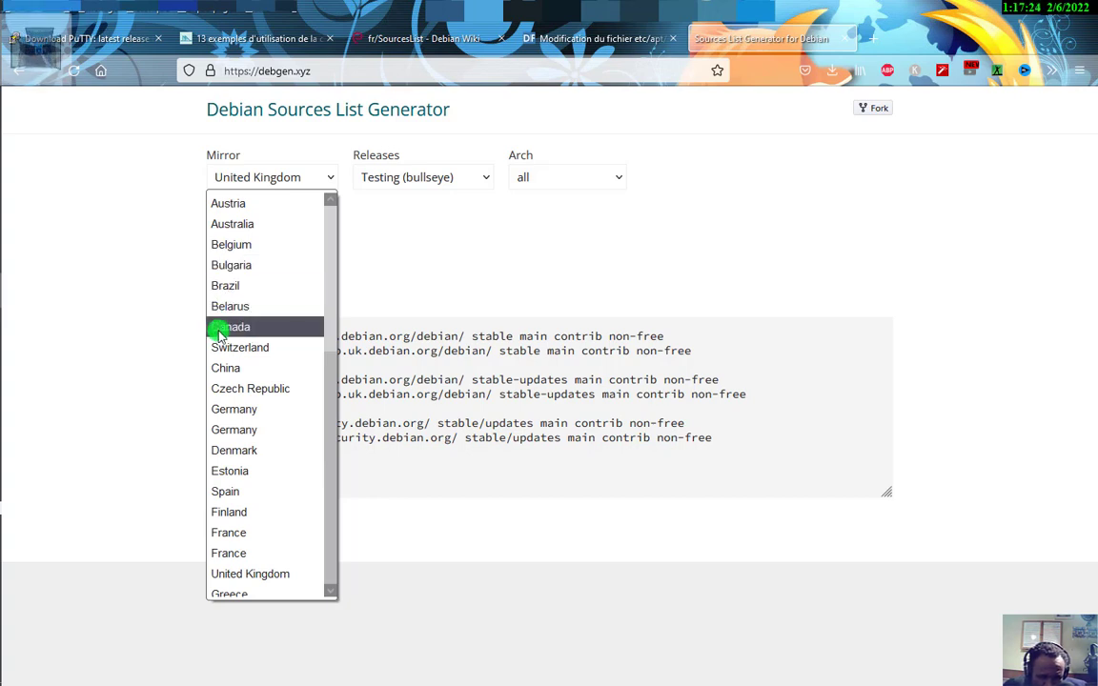
click(245, 223)
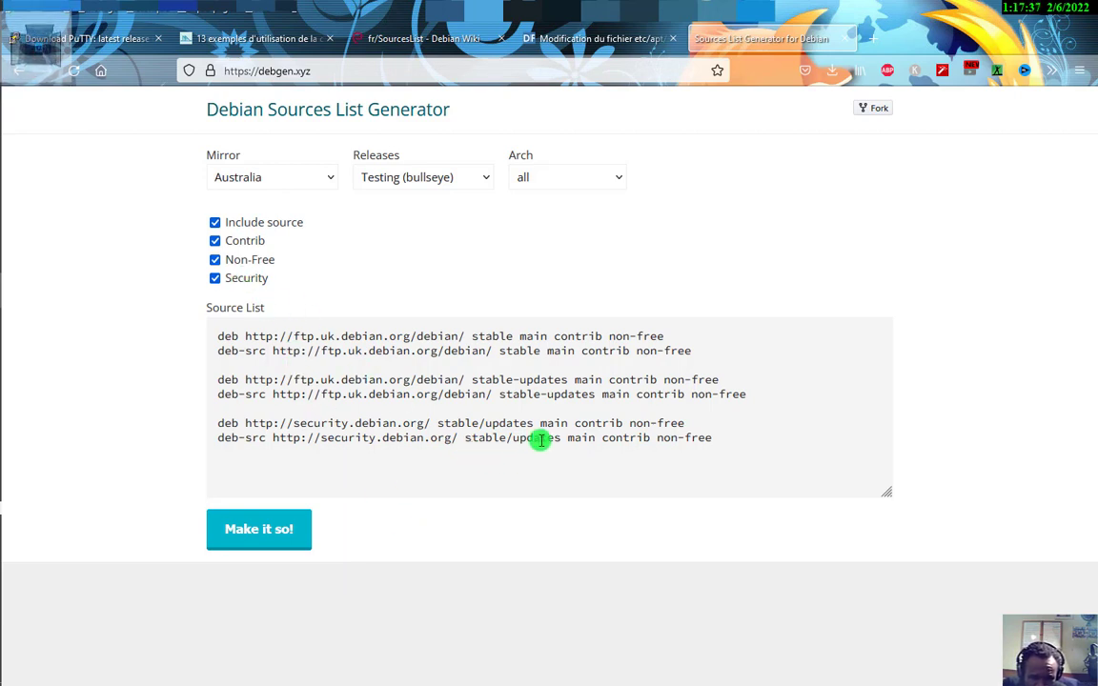
Generate the source list for the chosen options and copy all of its deb and deb-src lines
click(285, 528)
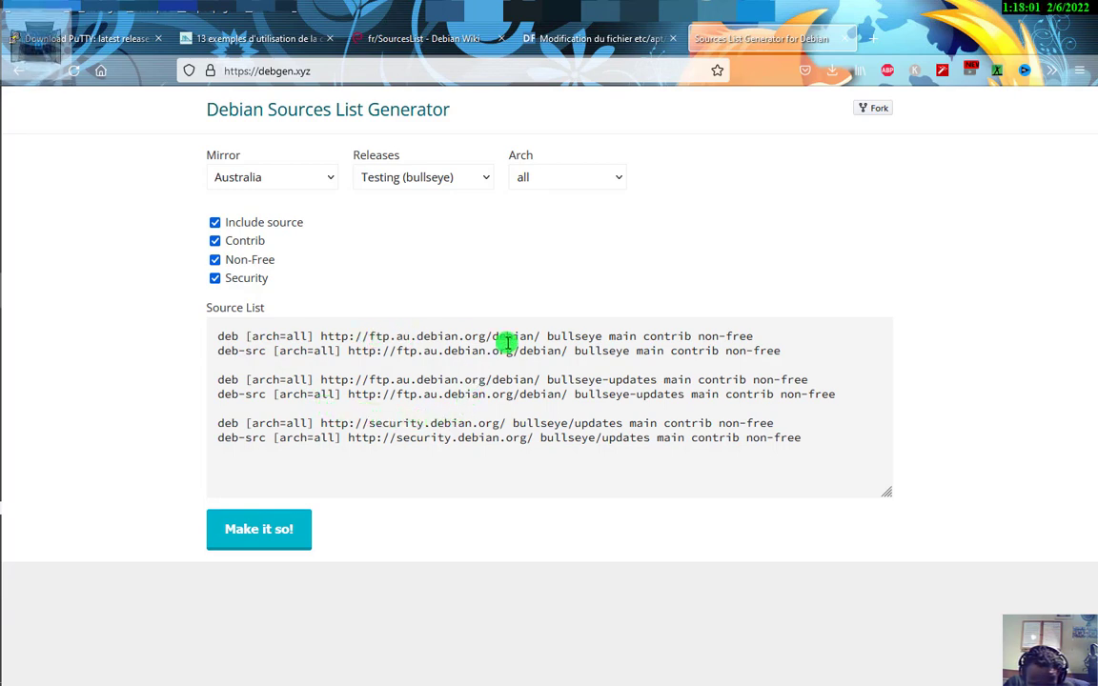
drag(548, 335, 637, 341)
click(632, 338)
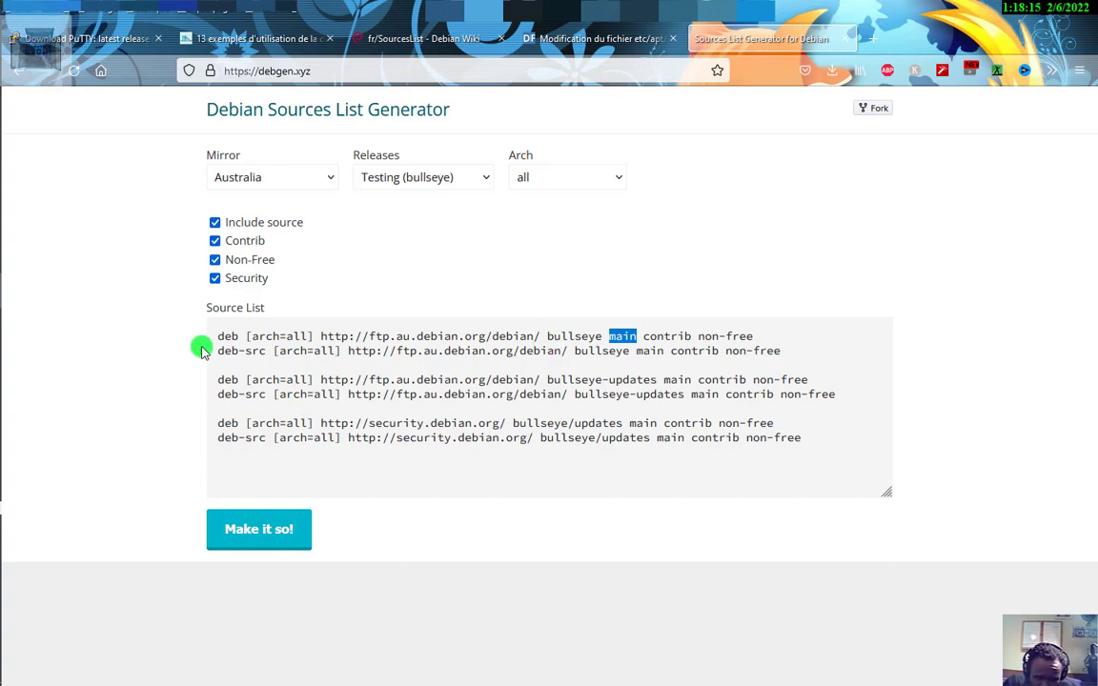
drag(221, 335, 811, 434)
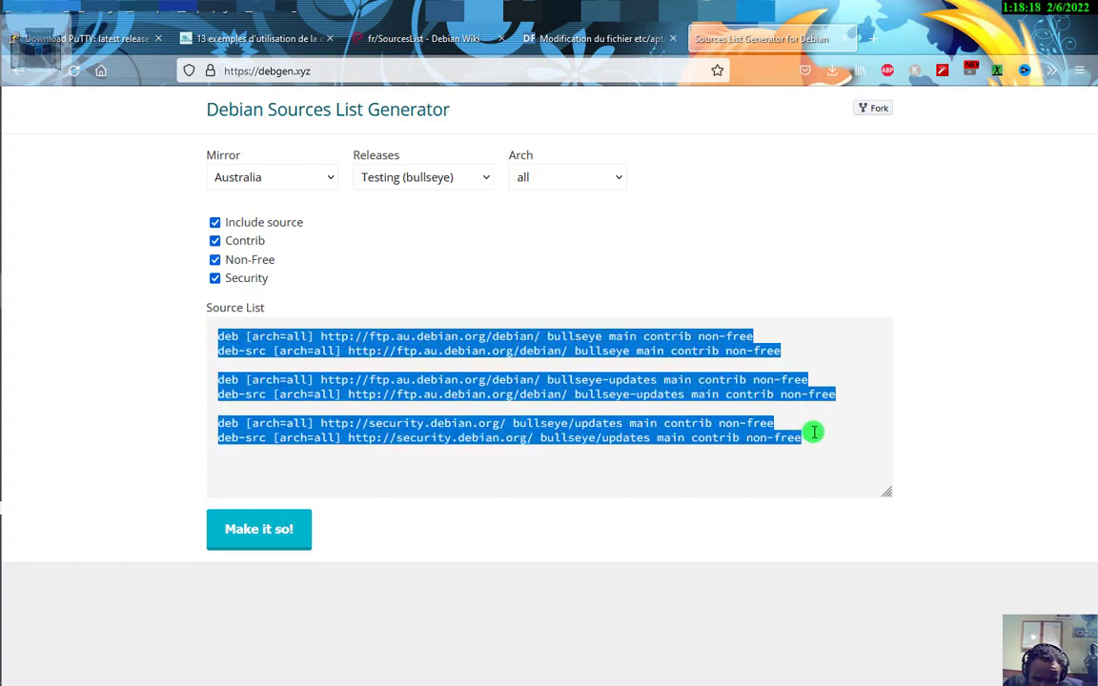
right_click(697, 384)
click(741, 171)
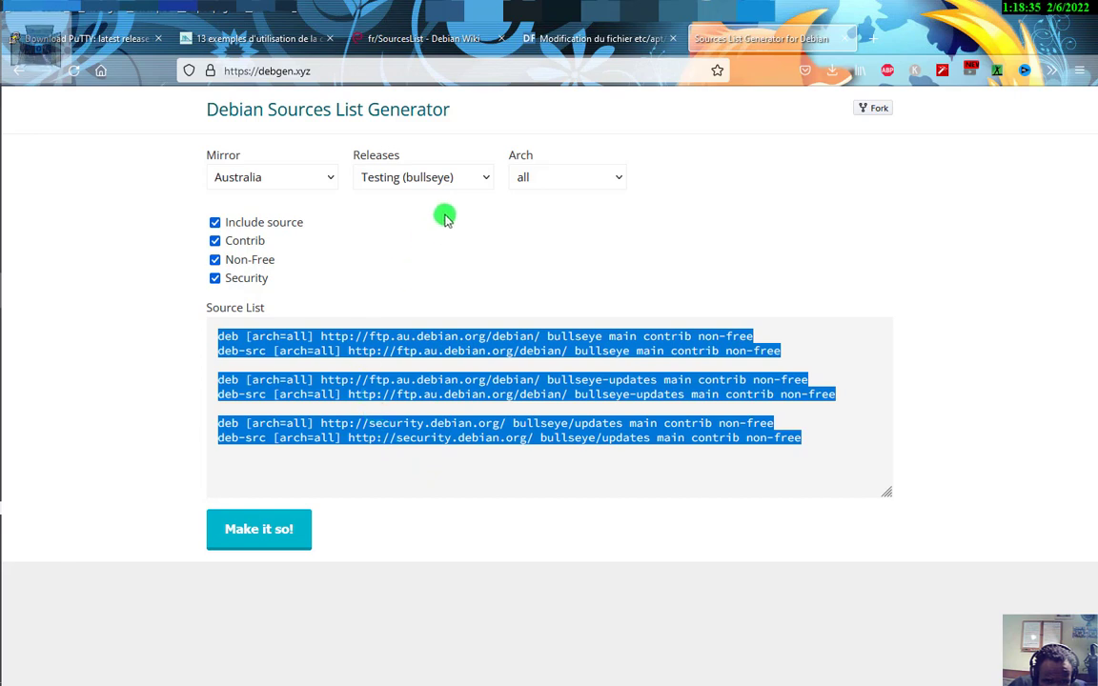
Open the choice of Debian releases in the generator
click(481, 178)
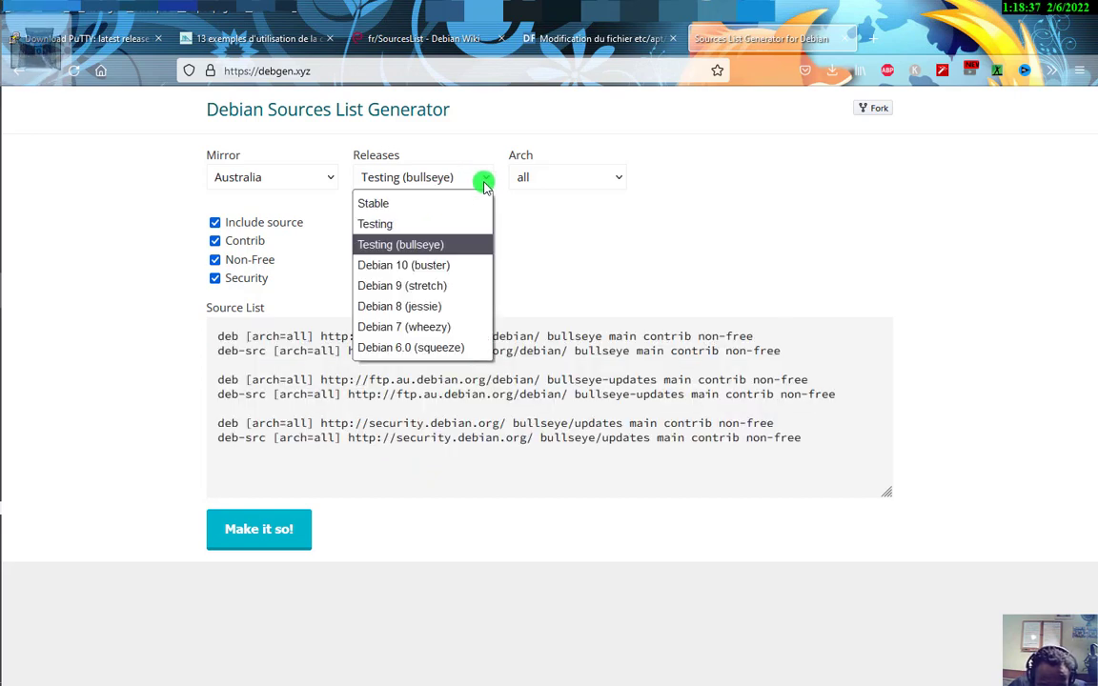
Generate the source list for the Stable release and highlight the "stable" suite name in the first deb-src line
click(393, 204)
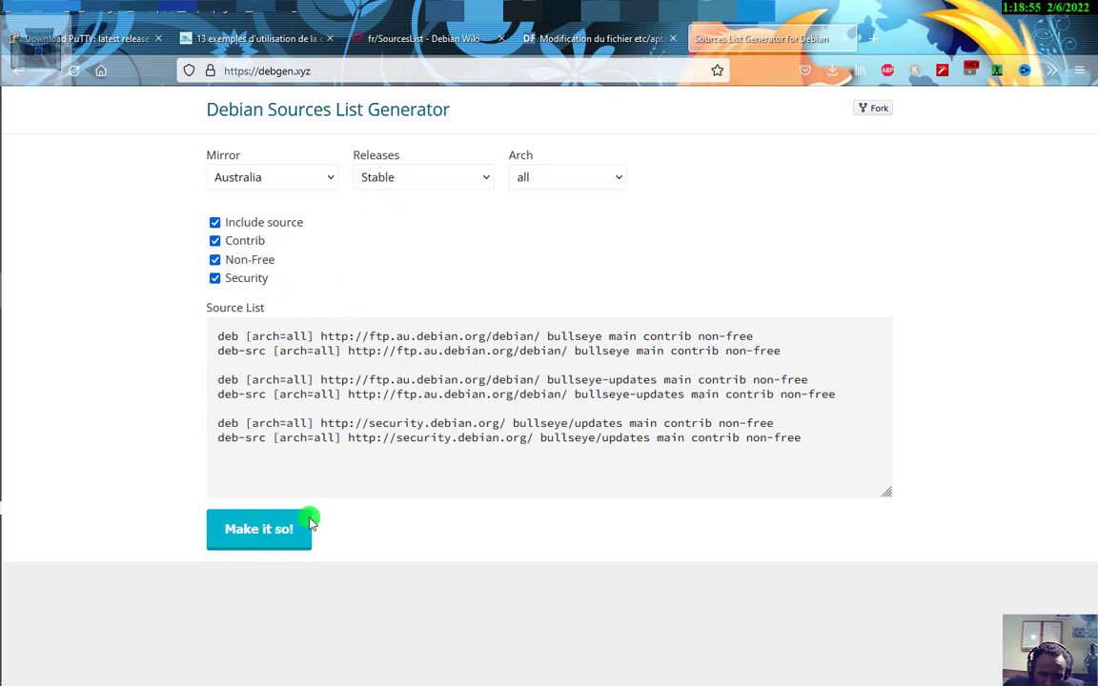
click(286, 536)
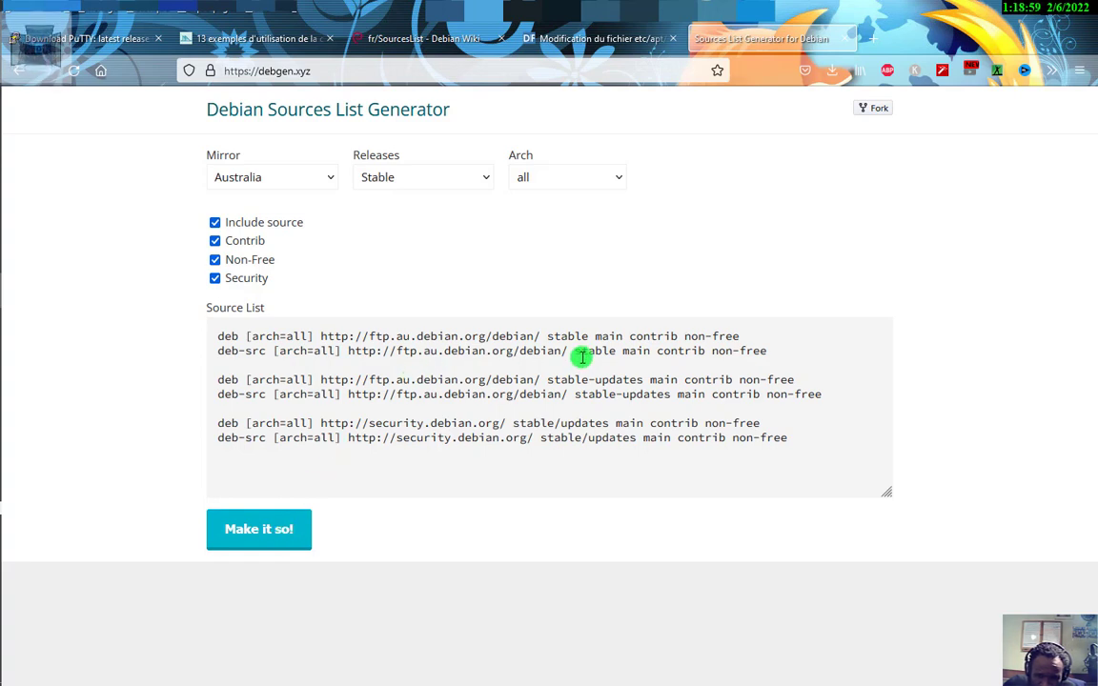
double_click(615, 352)
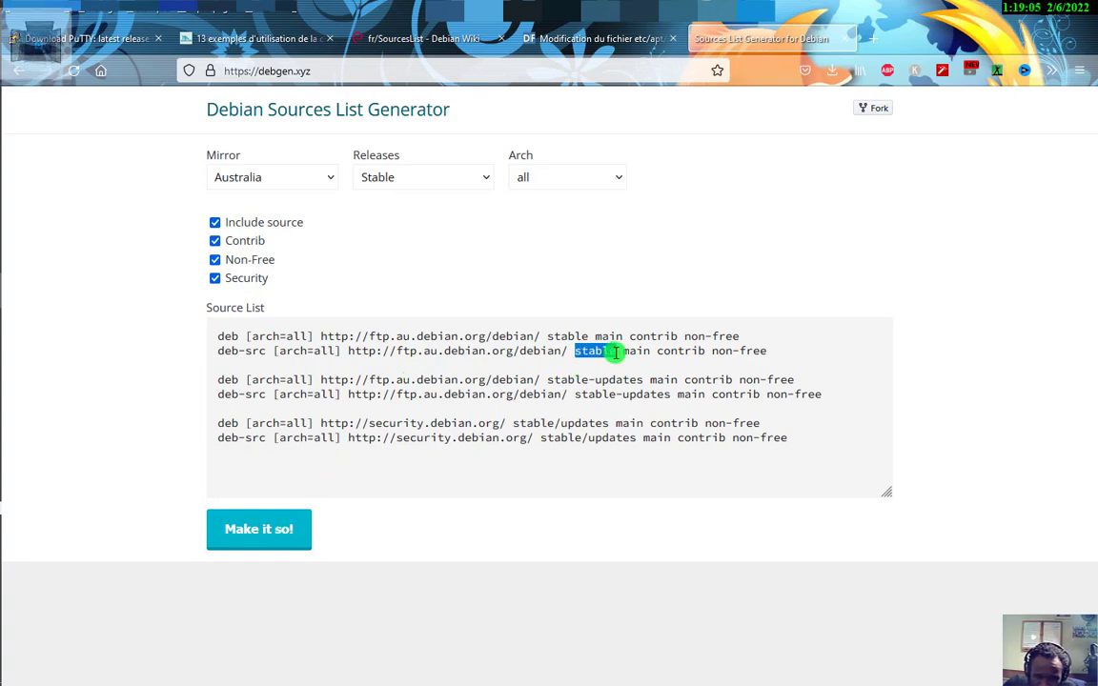
Switch the release to Testing (bullseye) and regenerate the source list
click(472, 179)
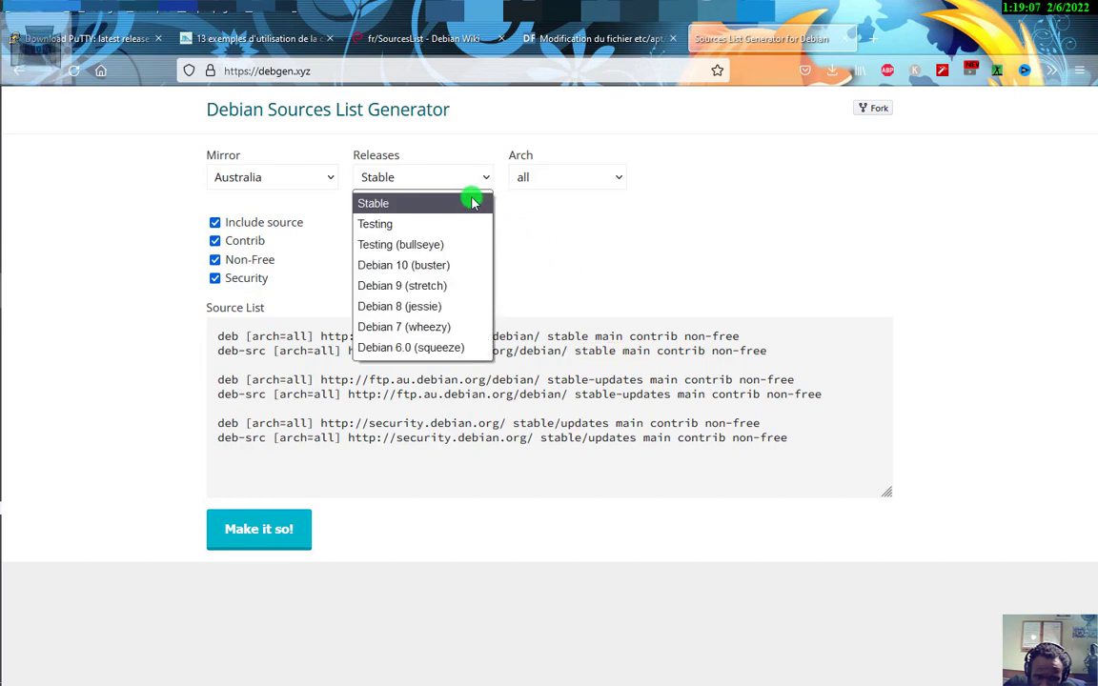
click(374, 246)
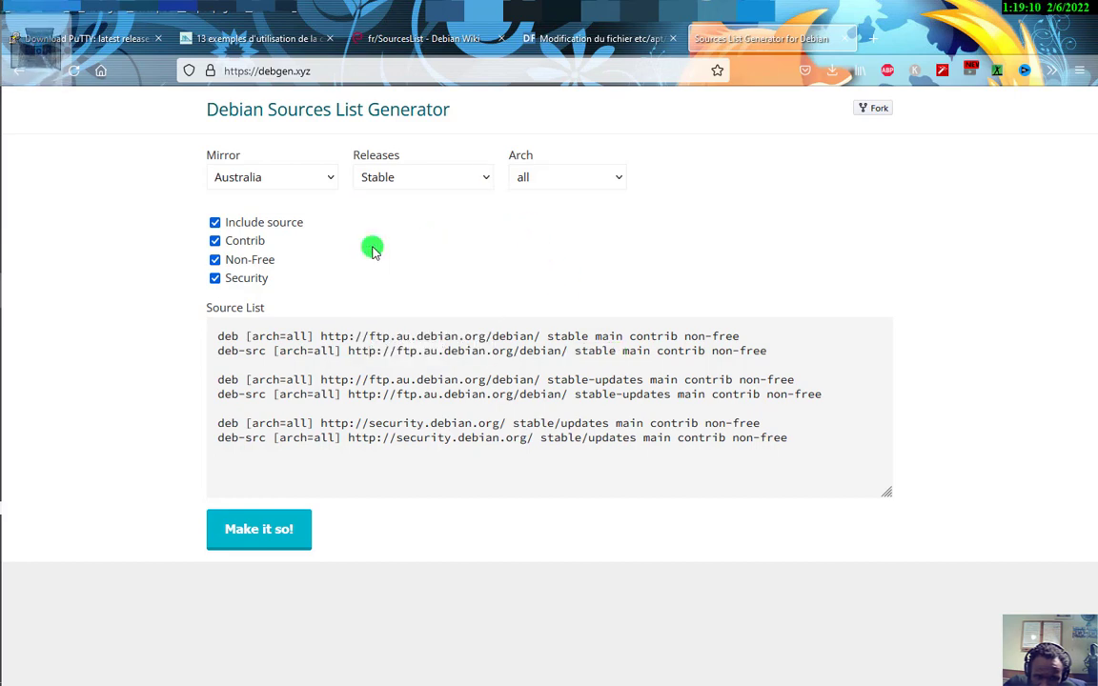
click(272, 528)
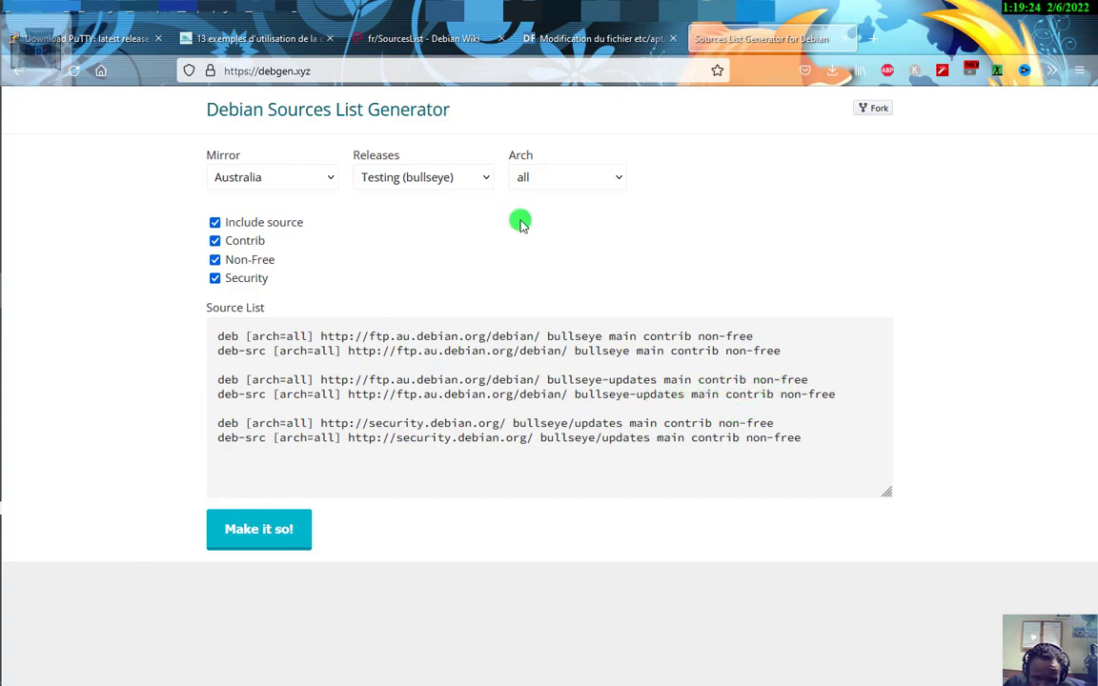
Set the release back to Stable and generate its source list again
click(485, 178)
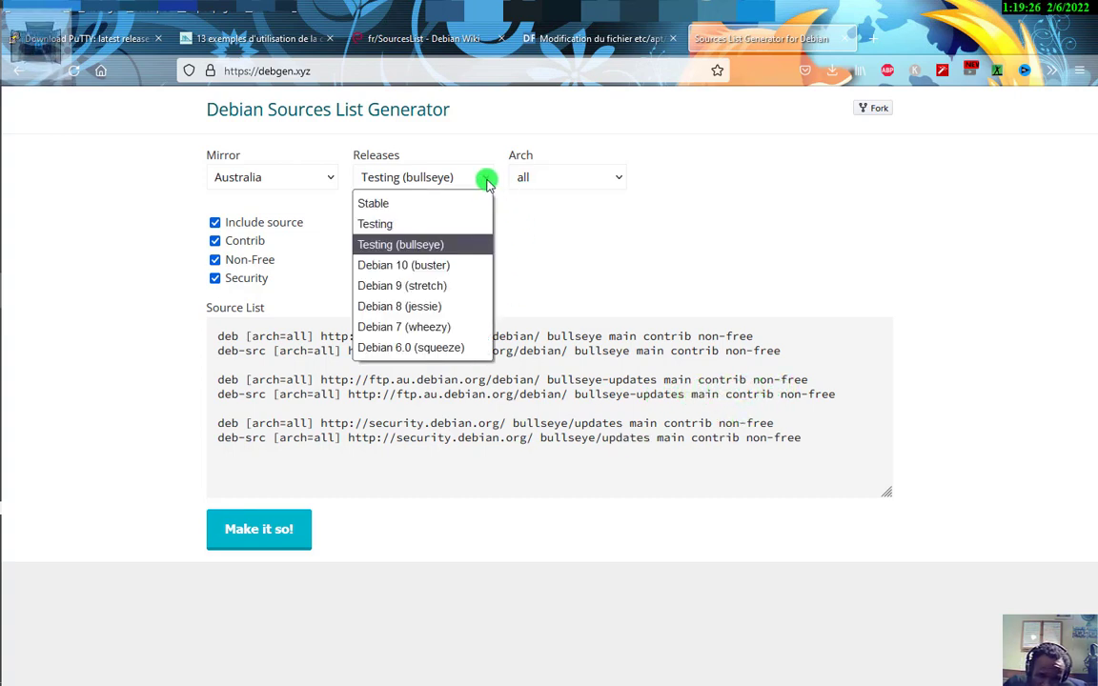
click(379, 204)
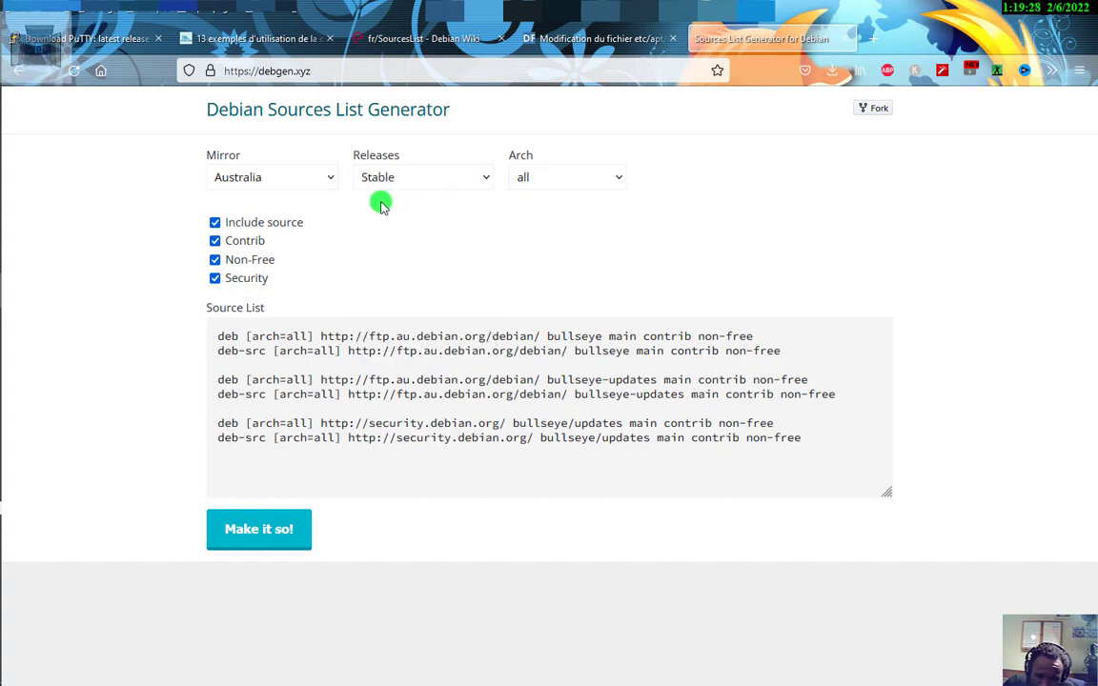
click(277, 534)
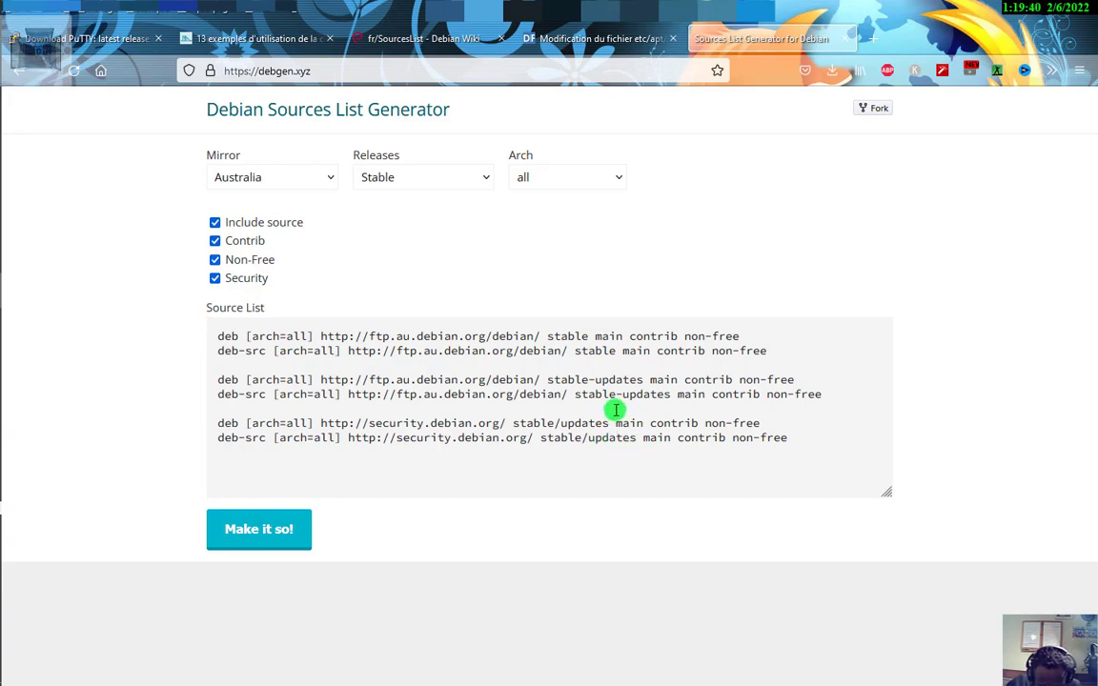
Choose the Testing (bullseye) release again and regenerate the source list from the Australia mirror
click(422, 178)
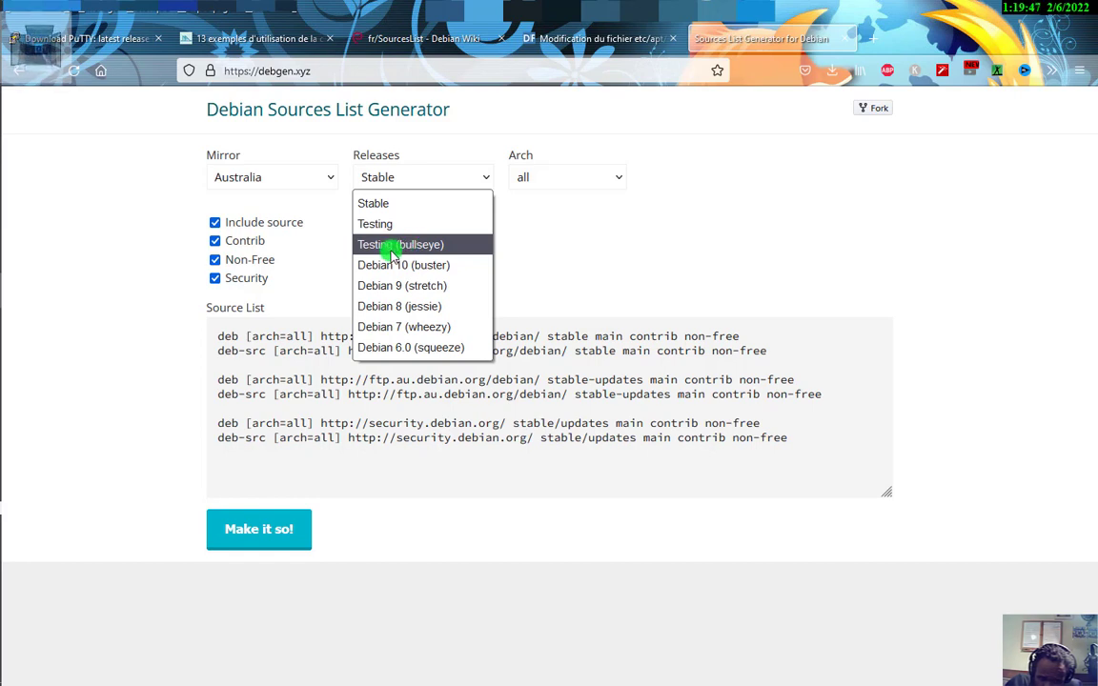
click(391, 248)
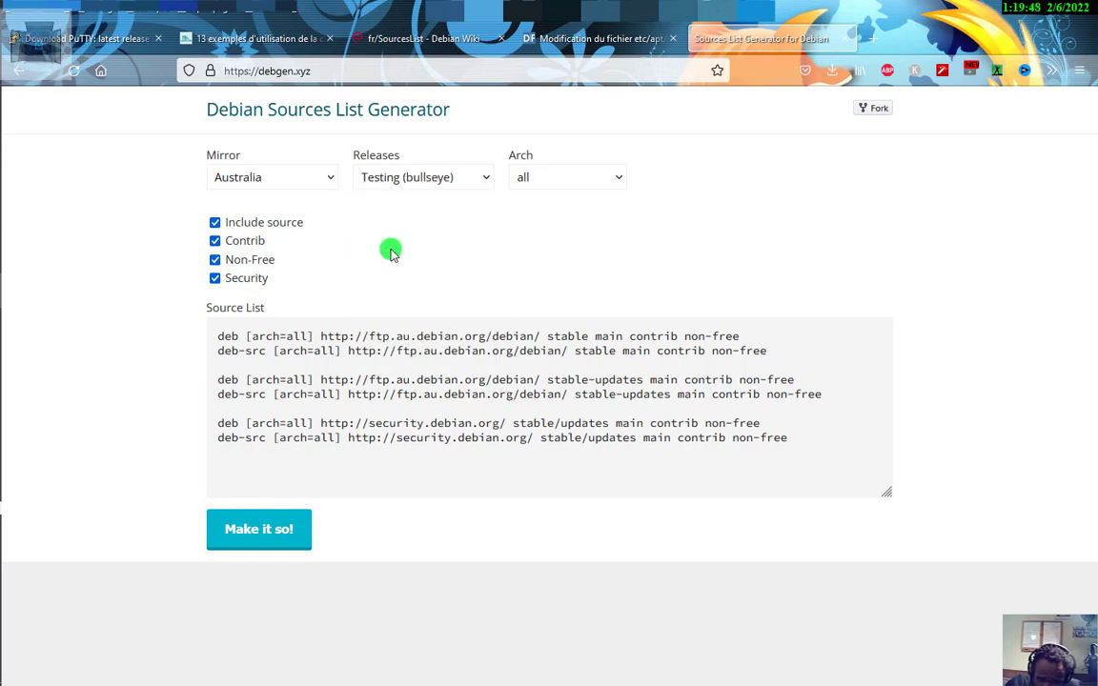
click(271, 528)
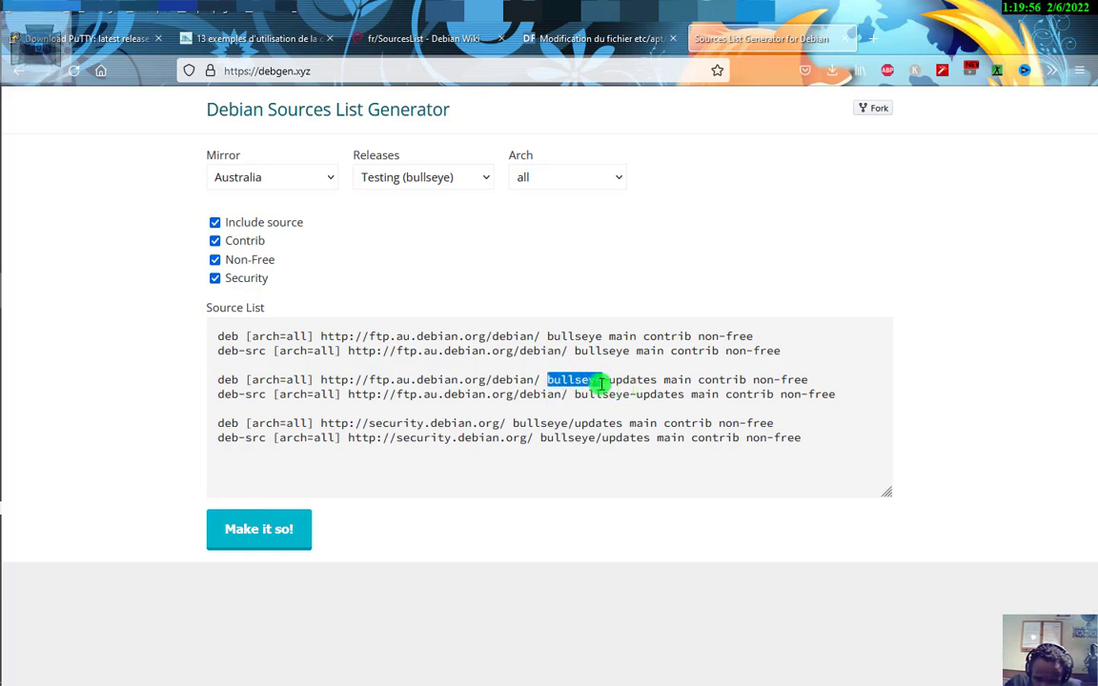
Highlight the bullseye suite name in the first deb line and select all lines of the generated source list
drag(574, 339, 583, 345)
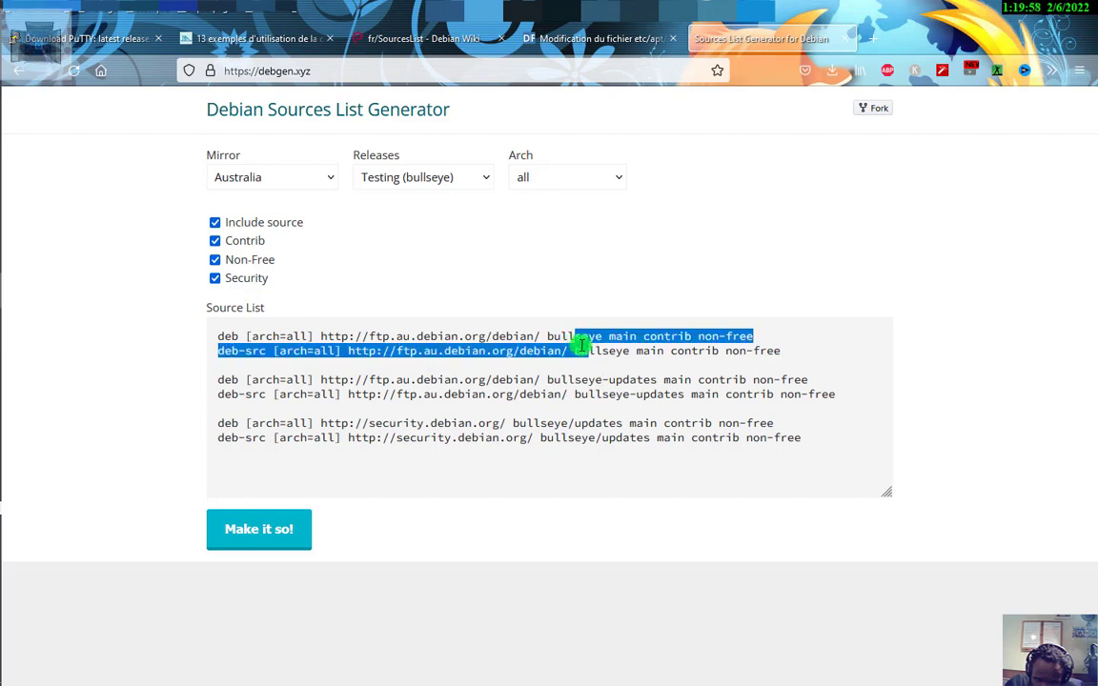
click(550, 337)
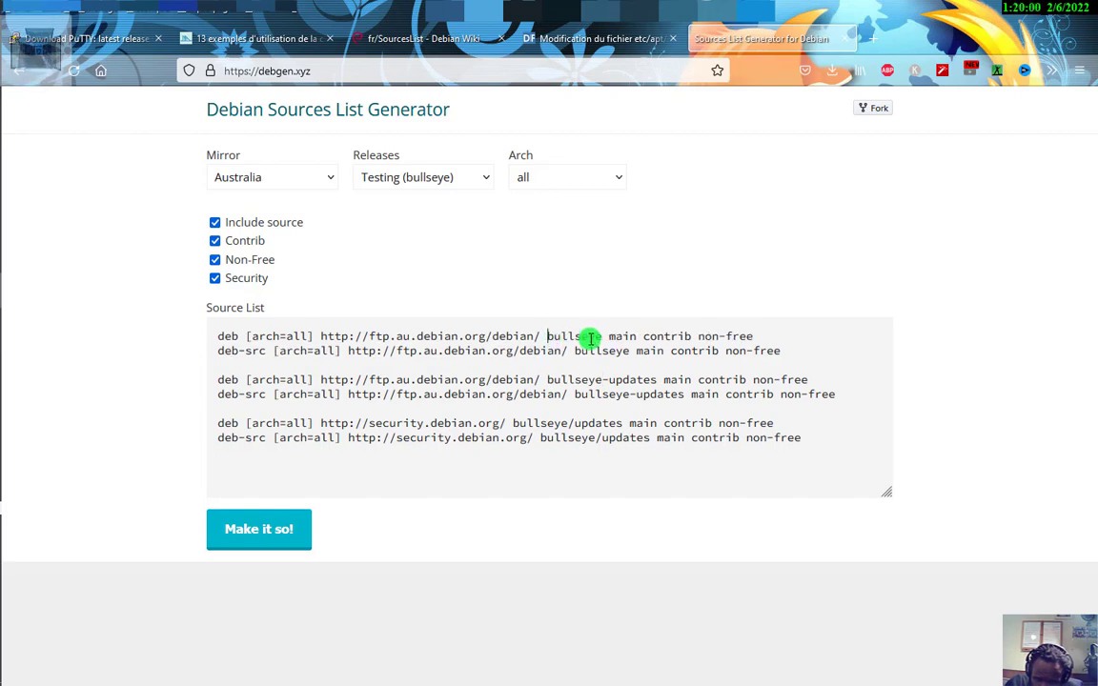
double_click(593, 338)
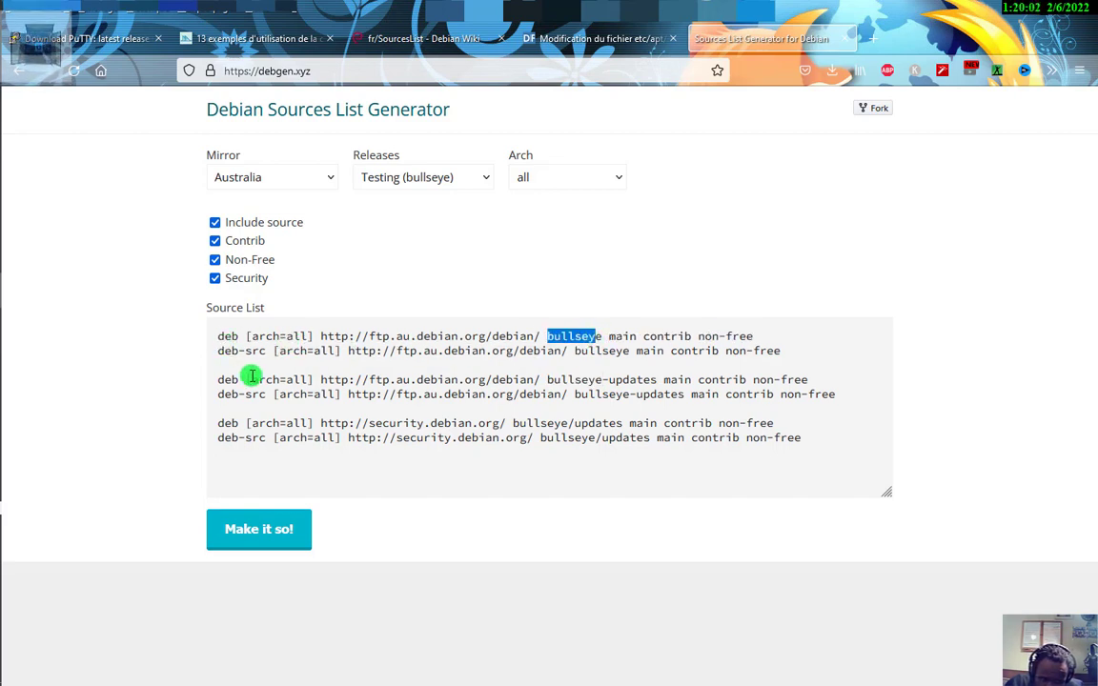
drag(217, 336, 817, 437)
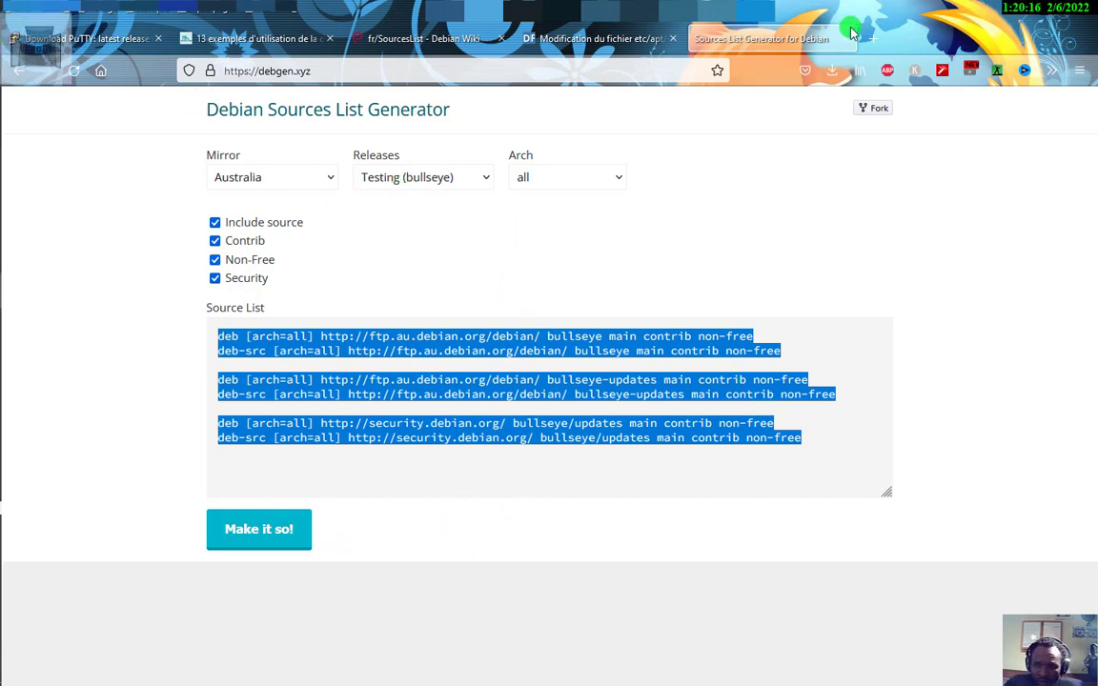
Return to the Google search results and open the Sources List Generator for Debian at debgen.simplylinux.ch
click(19, 72)
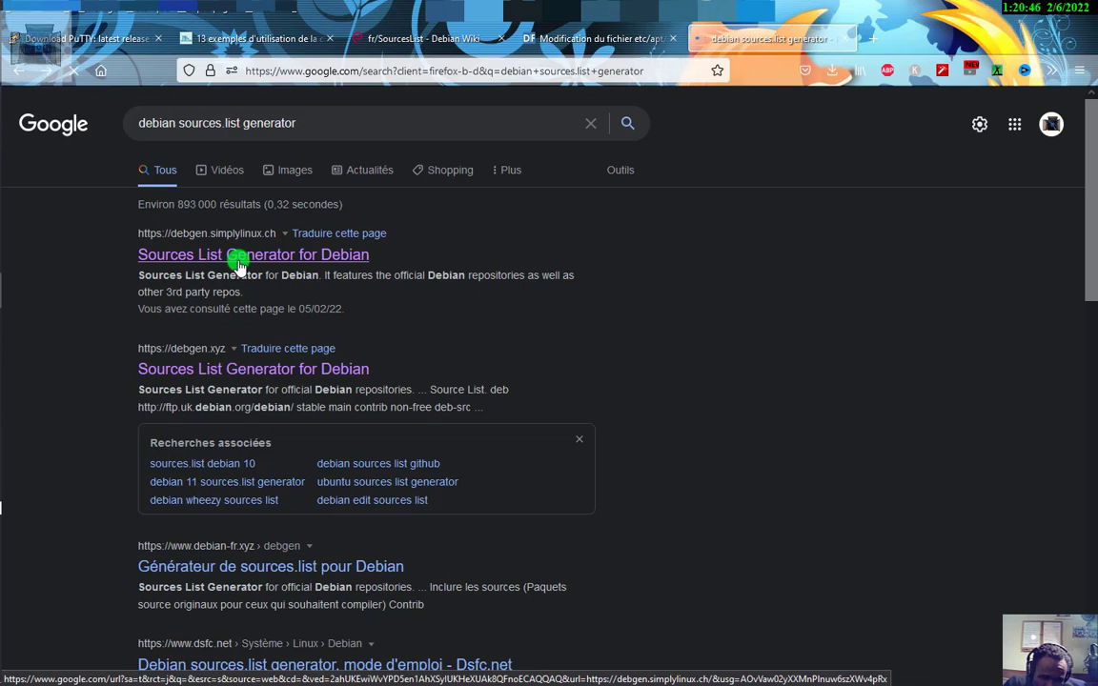
click(238, 264)
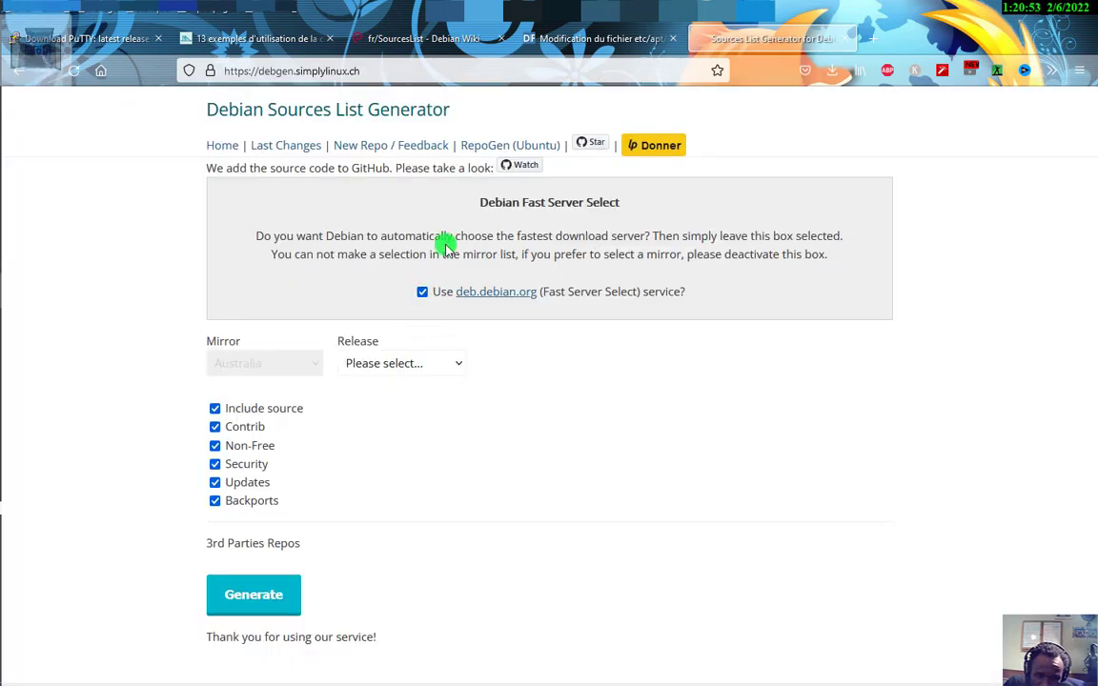
click(281, 145)
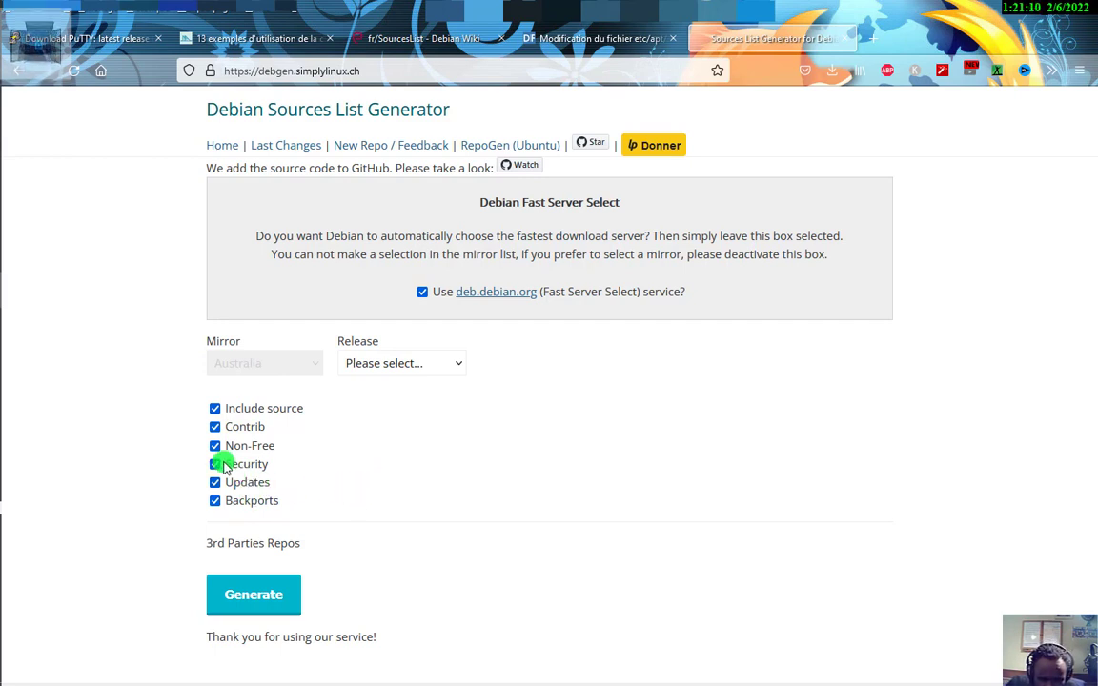
Set the release to Testing (Bullseye), disable the deb.debian.org Fast Server Select service and choose Australia as the mirror
click(457, 365)
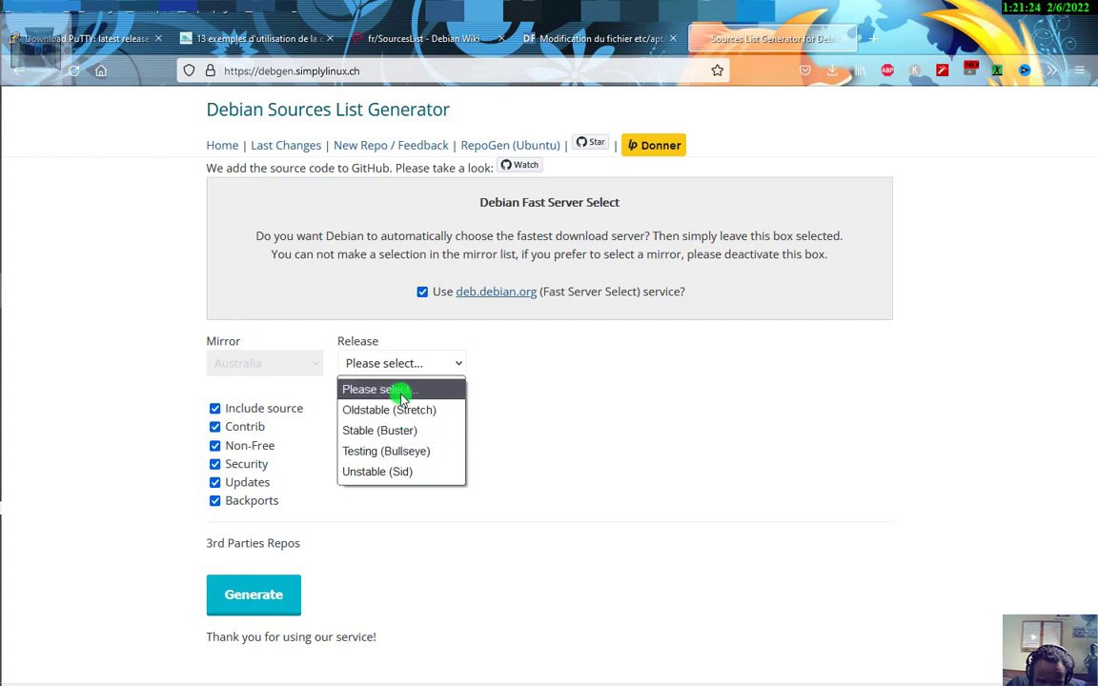
click(411, 454)
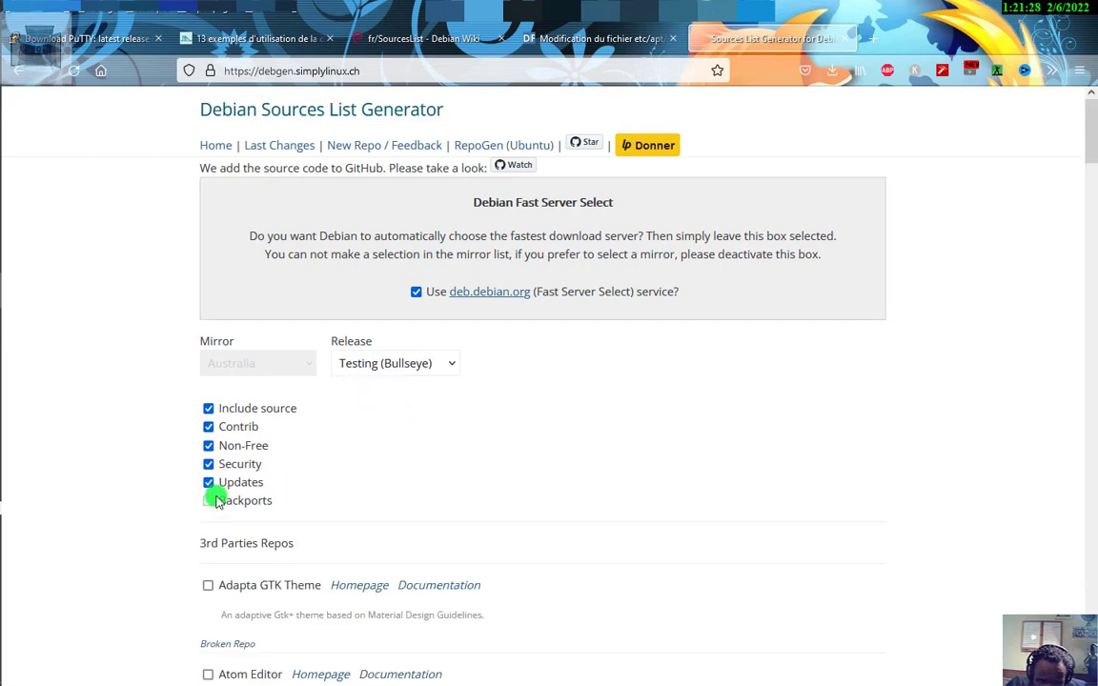
click(416, 291)
click(286, 363)
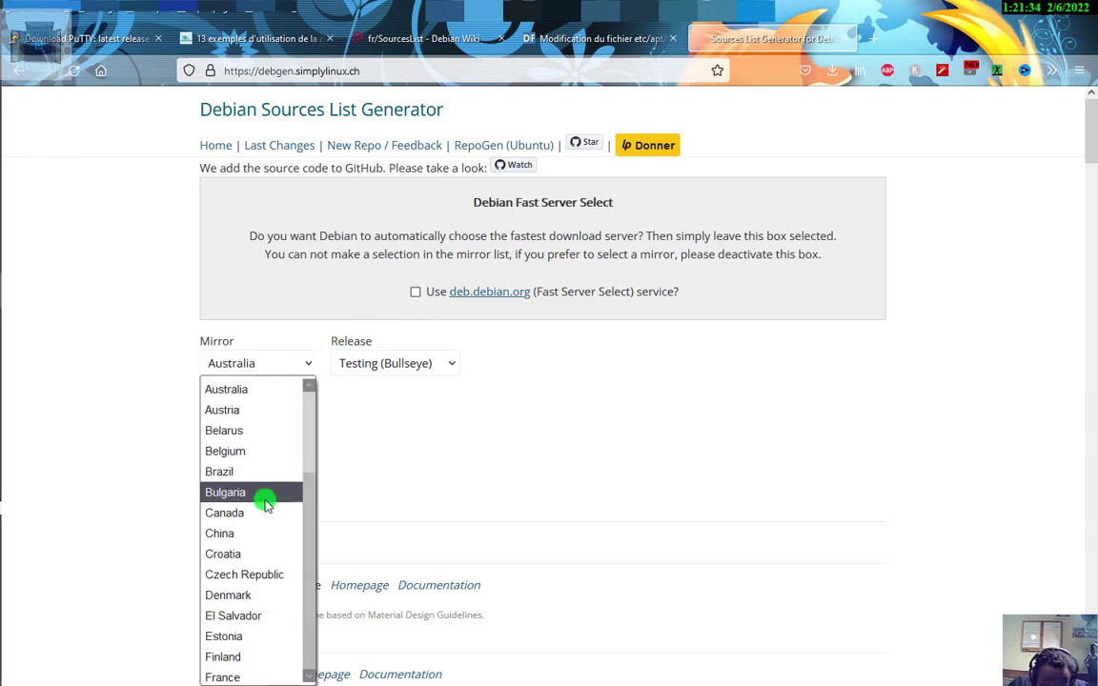
click(238, 396)
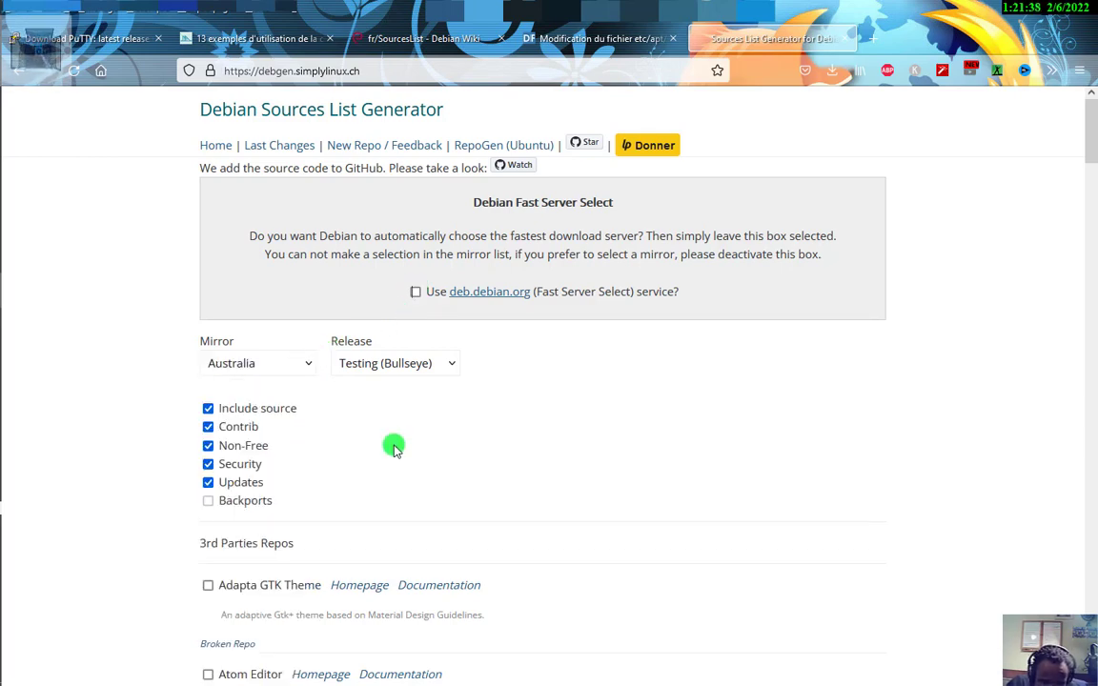
Enable the third-party repositories Adapta GTK Theme, Atom Editor and Audacity
scroll(368, 460, down, 3)
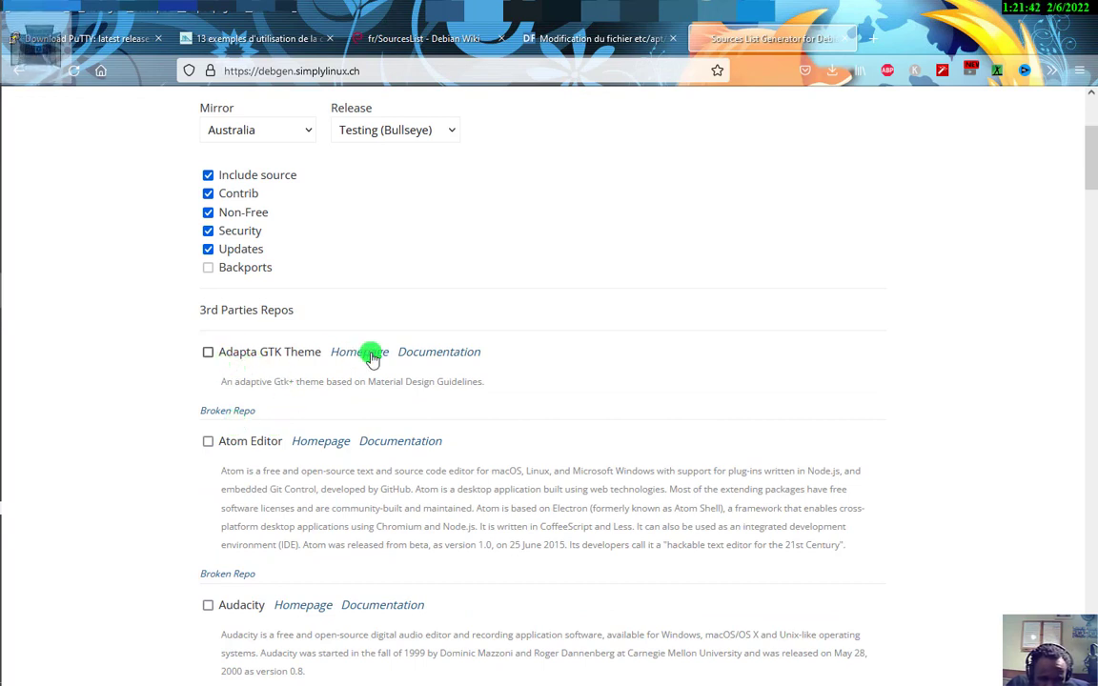
click(208, 352)
click(208, 442)
scroll(321, 453, down, 2)
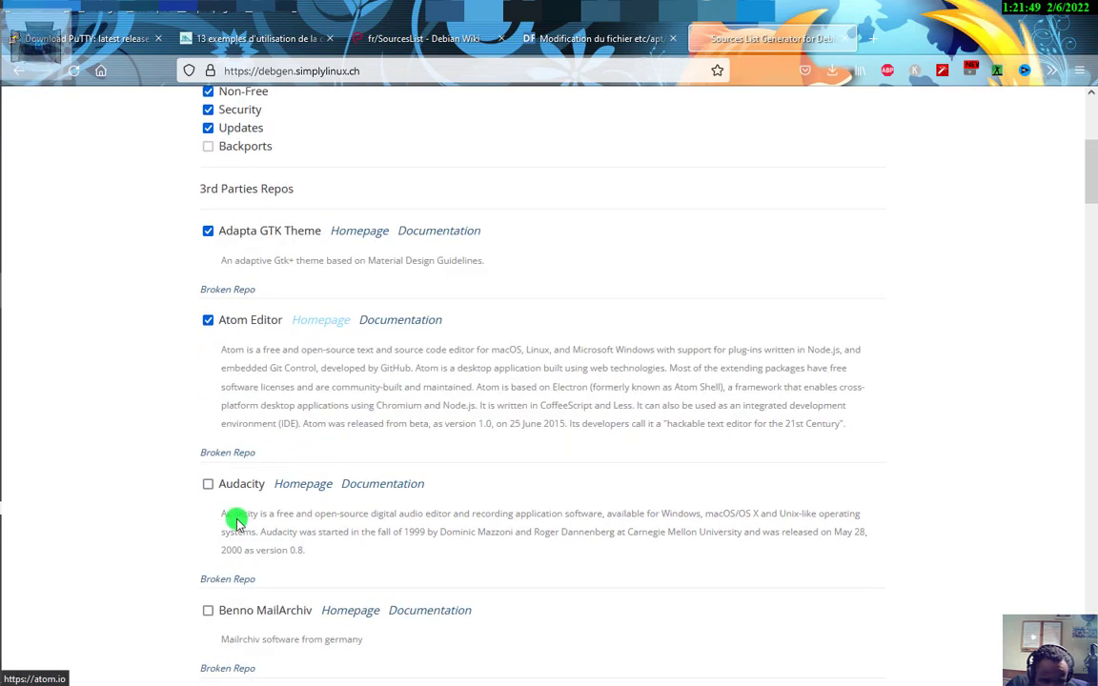
scroll(236, 520, down, 1)
click(207, 372)
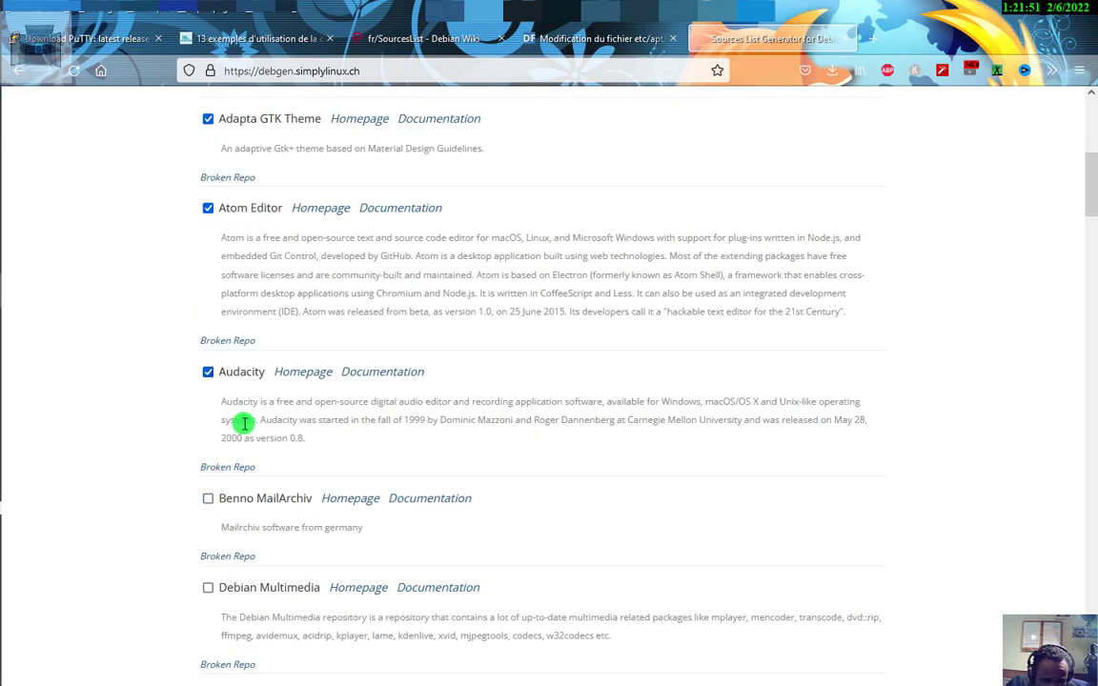
Enable the third-party repositories Benno MailArchiv, Debian Multimedia, Dino and Enpass Password Manager
scroll(247, 443, down, 2)
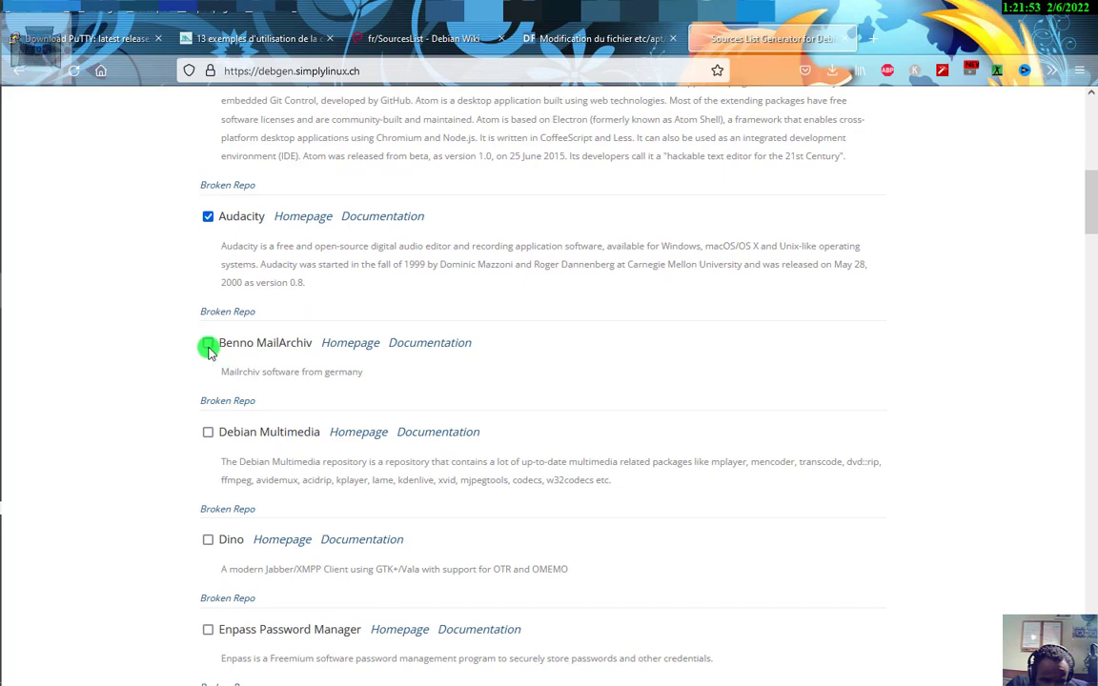
click(209, 350)
click(208, 432)
scroll(255, 496, down, 2)
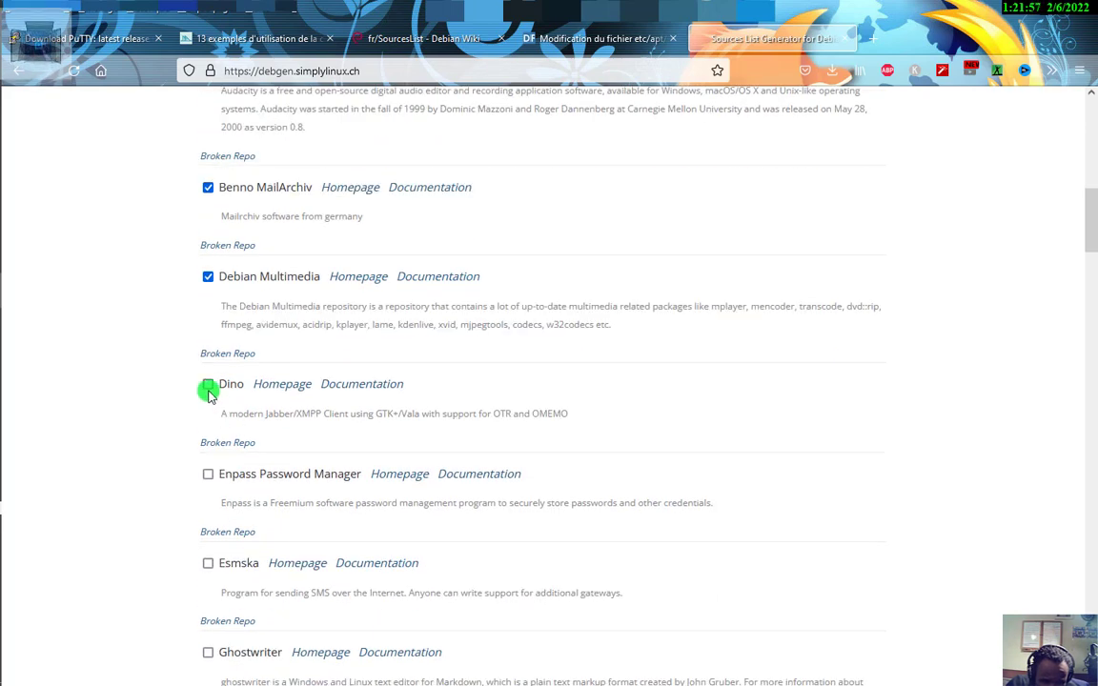
click(205, 477)
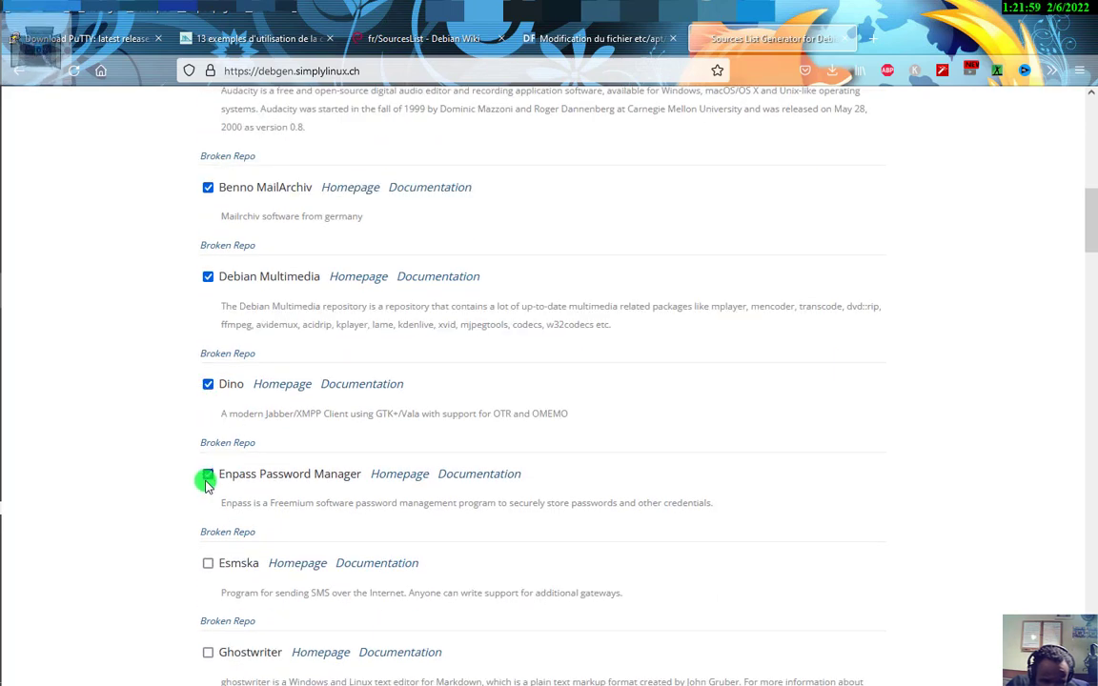
Enable the third-party repositories Ghostwriter, Esmska, GNS3, Google Chrome Browser and Google Earth
scroll(210, 505, down, 5)
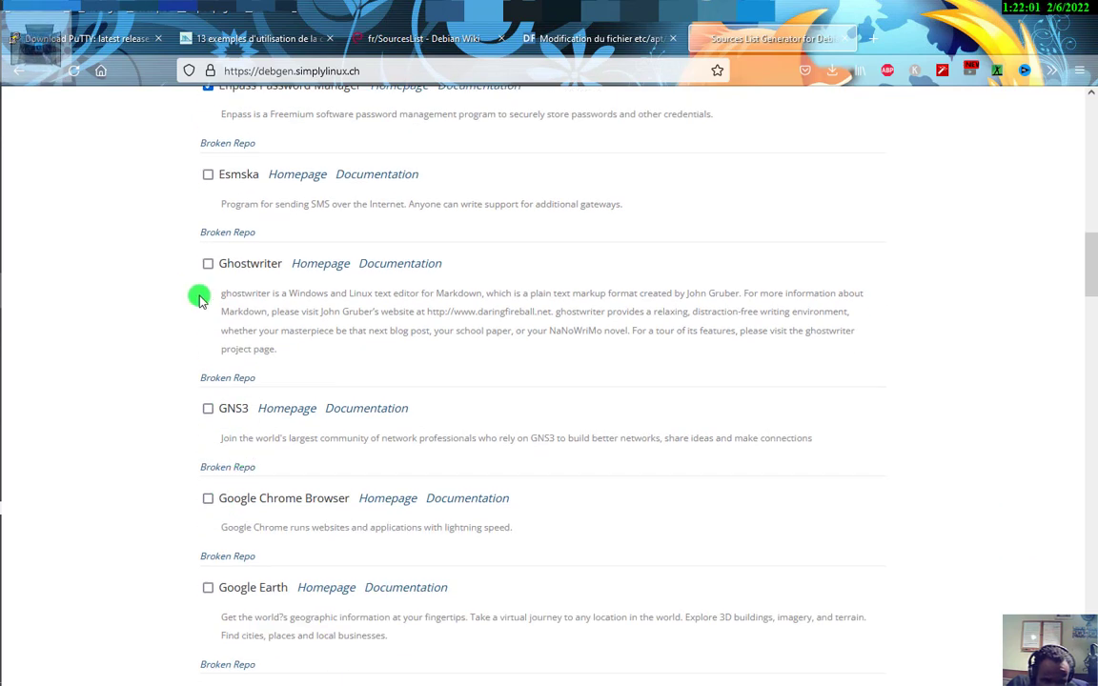
click(211, 255)
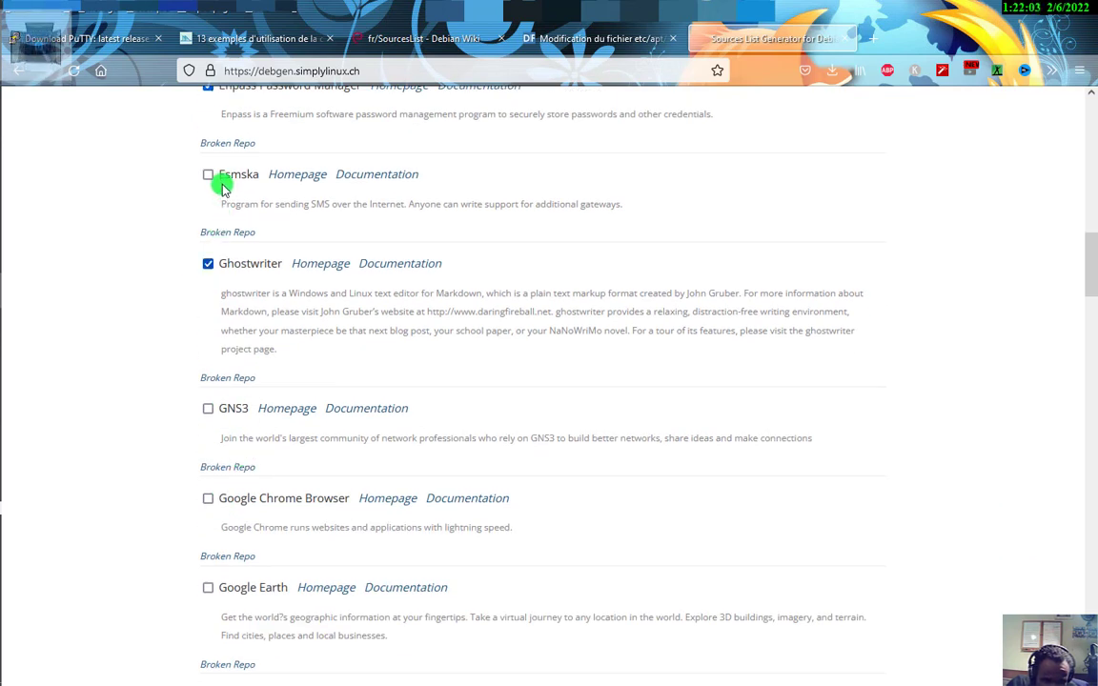
click(208, 177)
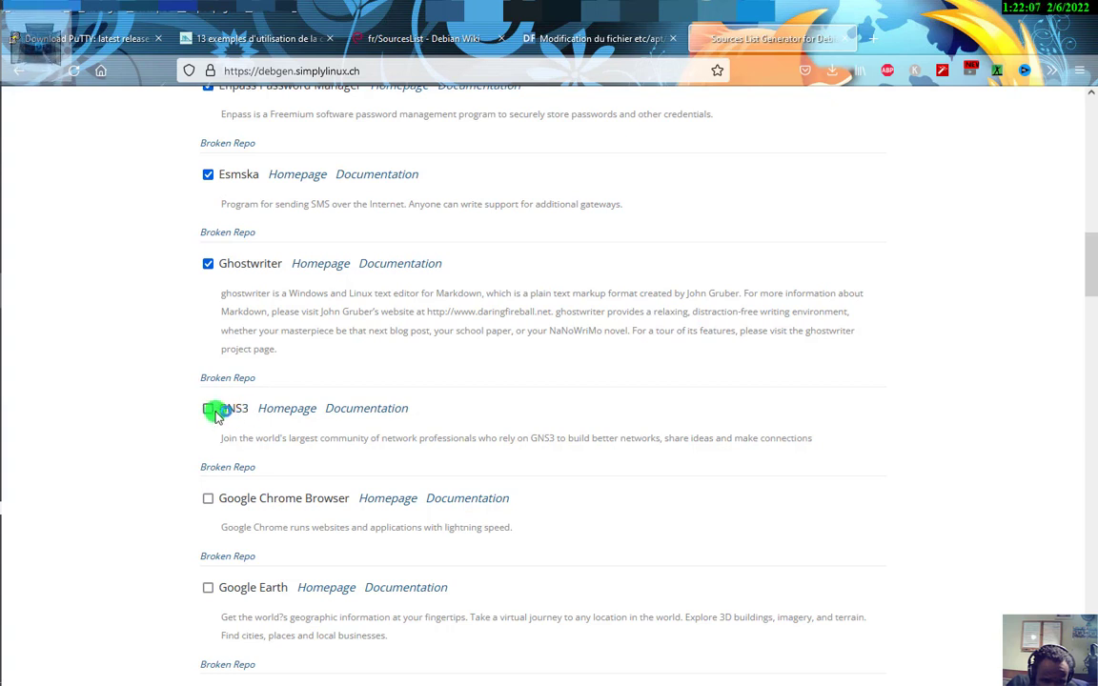
click(208, 409)
scroll(250, 475, down, 1)
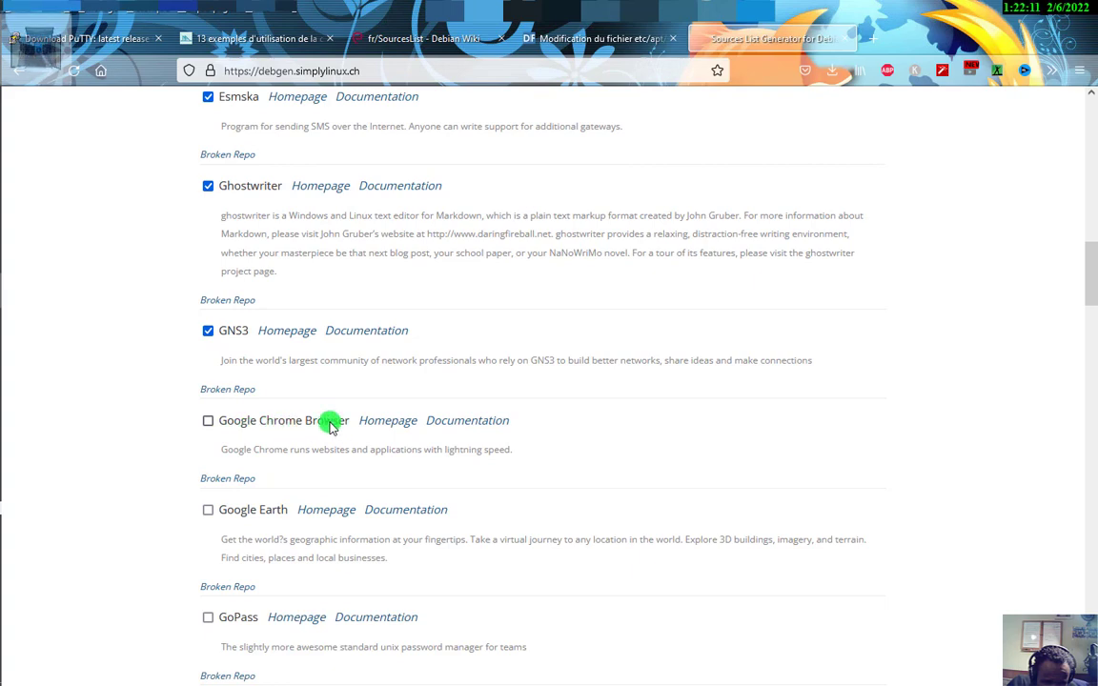
scroll(221, 434, down, 1)
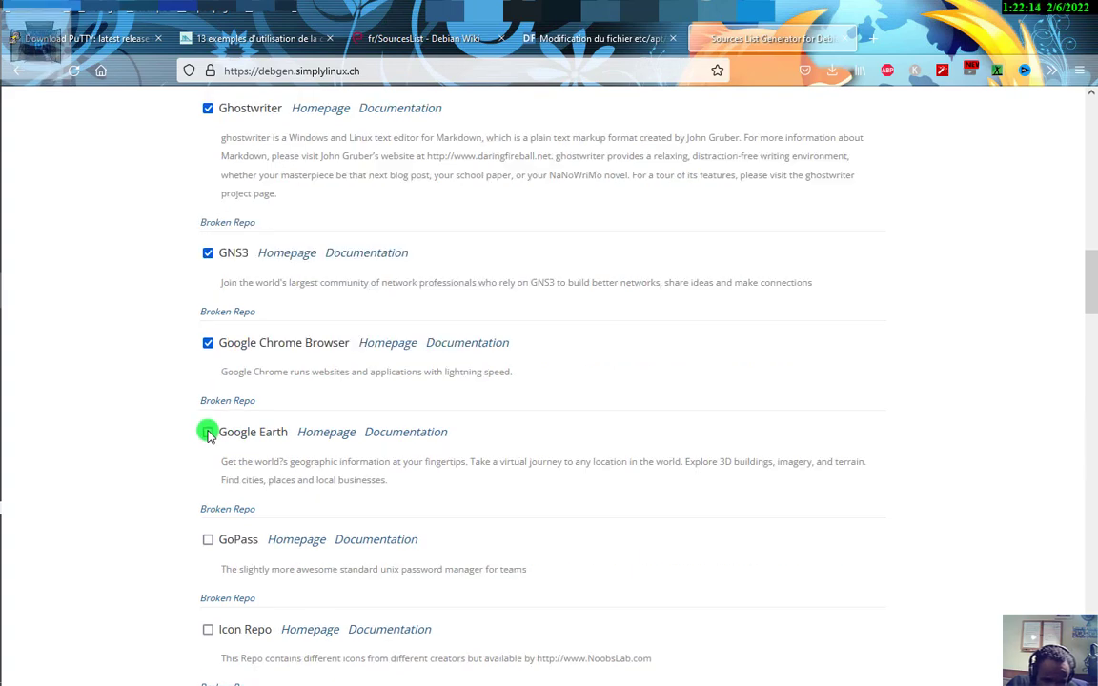
click(209, 434)
scroll(267, 467, down, 2)
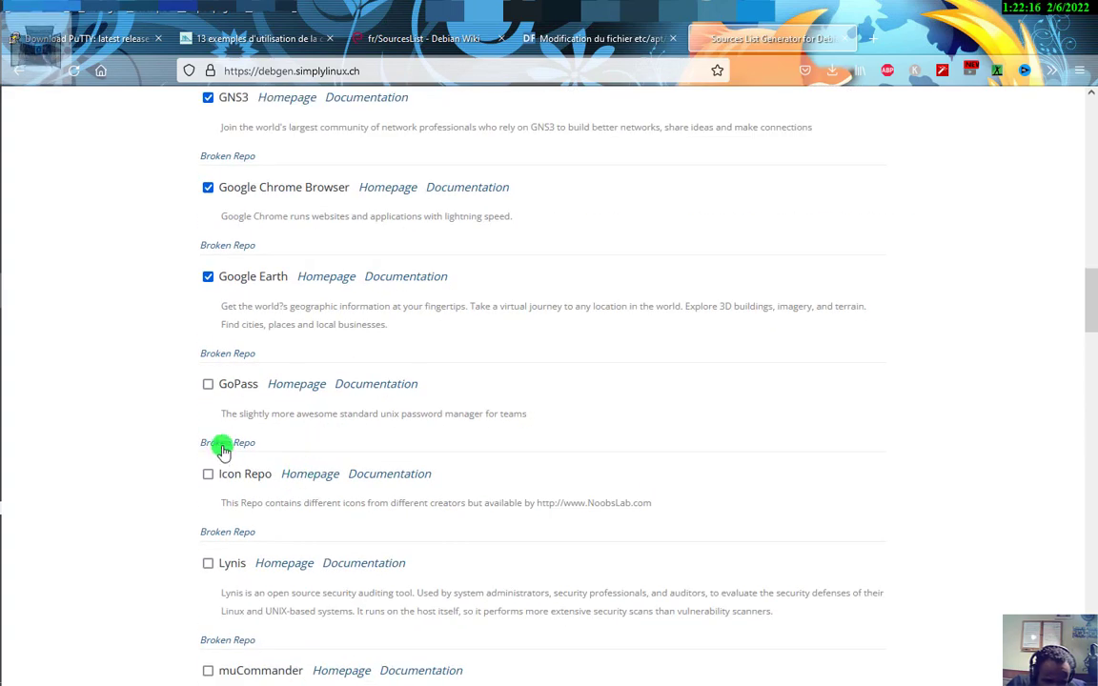
Enable the third-party repositories GoPass, Icon Repo, Lynis and muCommander
click(207, 385)
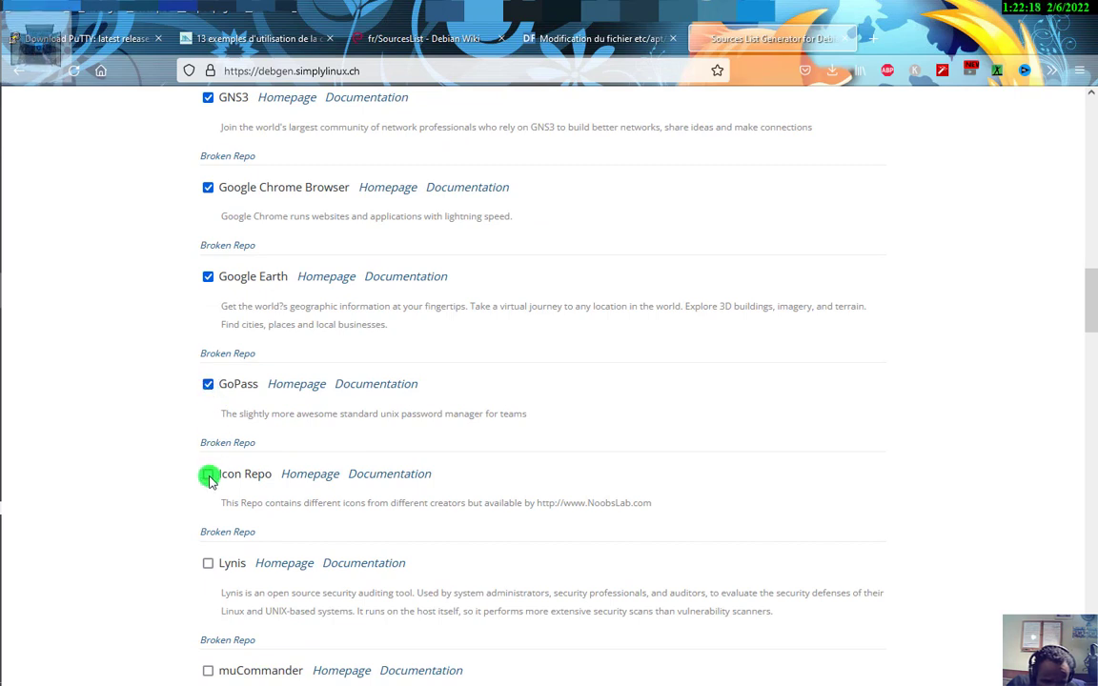
click(209, 474)
scroll(228, 457, down, 2)
click(207, 408)
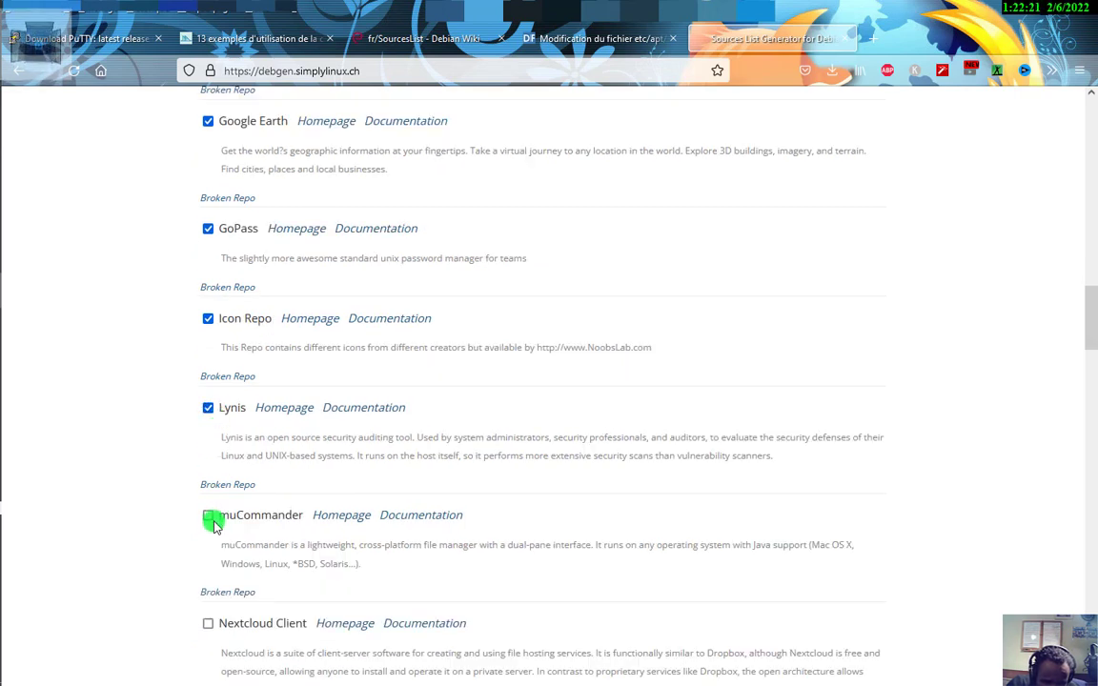
click(209, 519)
scroll(211, 533, down, 1)
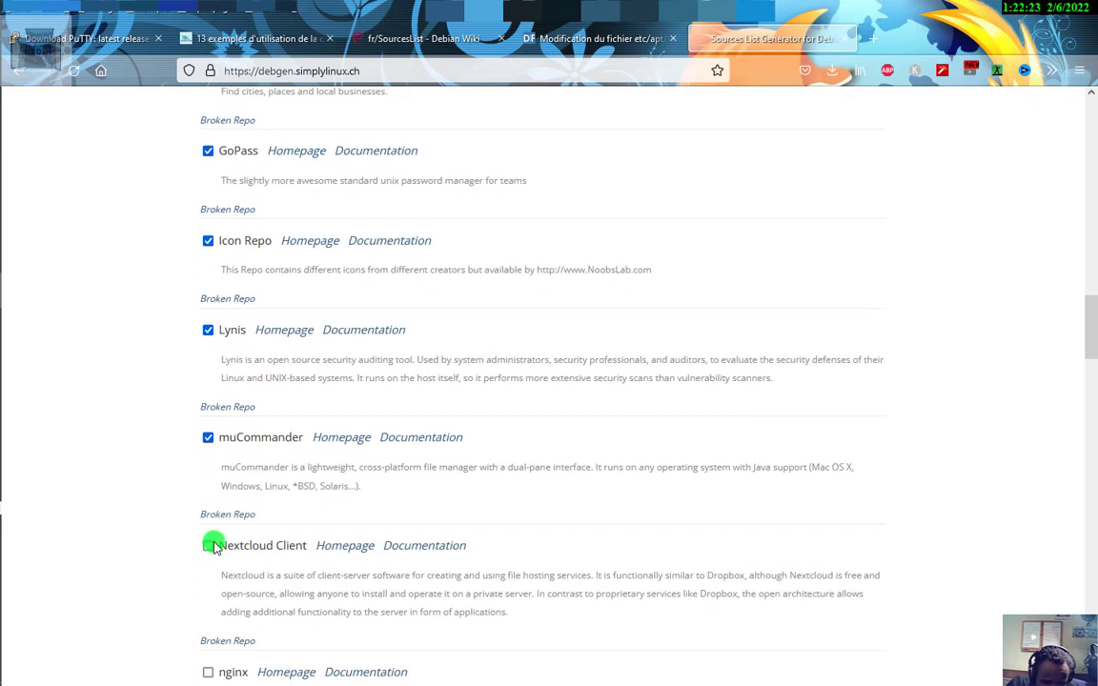
click(207, 545)
scroll(215, 538, down, 3)
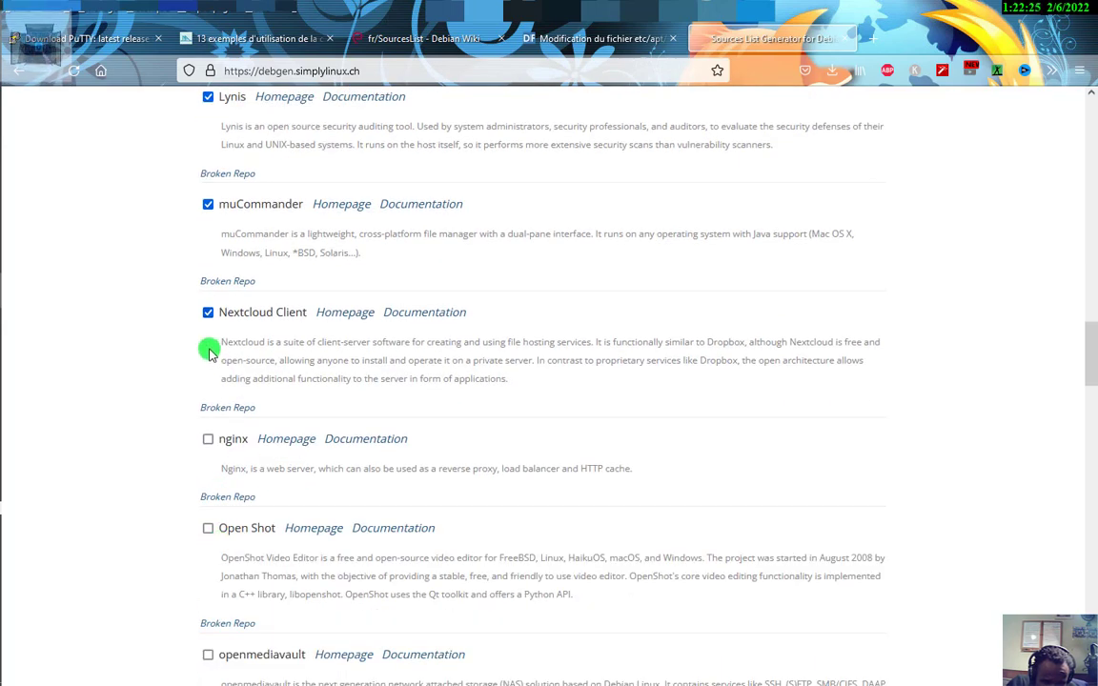
click(208, 314)
Enable the third-party repositories nginx, Open Shot, openmediavault and Nextcloud Client
scroll(209, 434, down, 1)
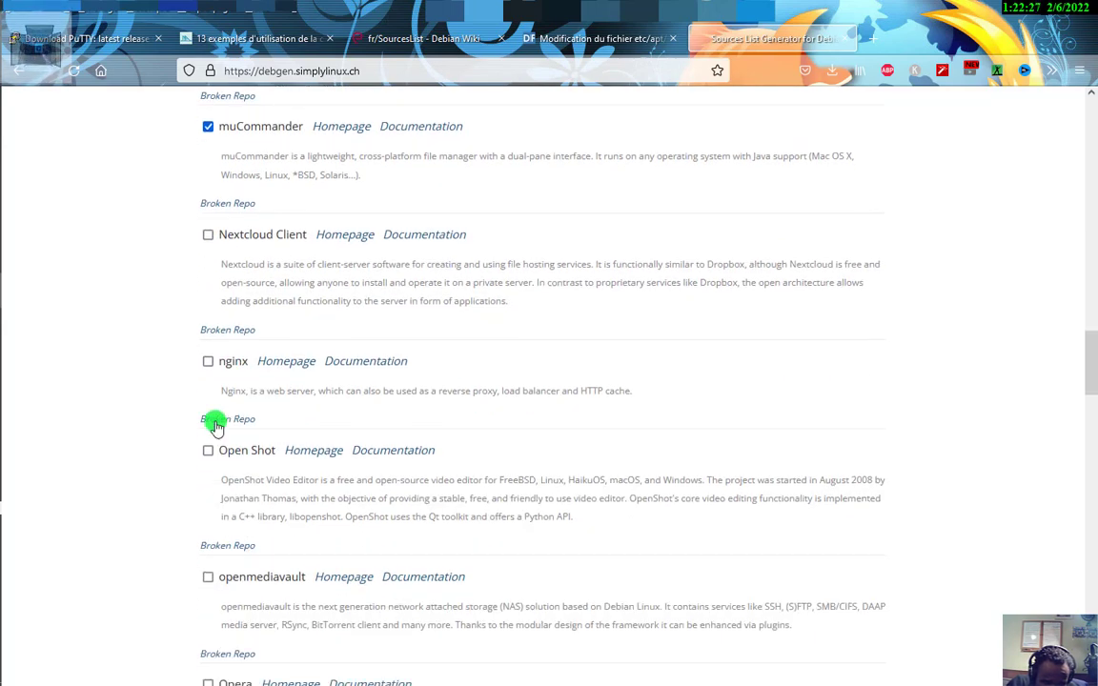
click(207, 360)
click(208, 451)
scroll(208, 457, down, 1)
click(208, 484)
scroll(211, 457, down, 2)
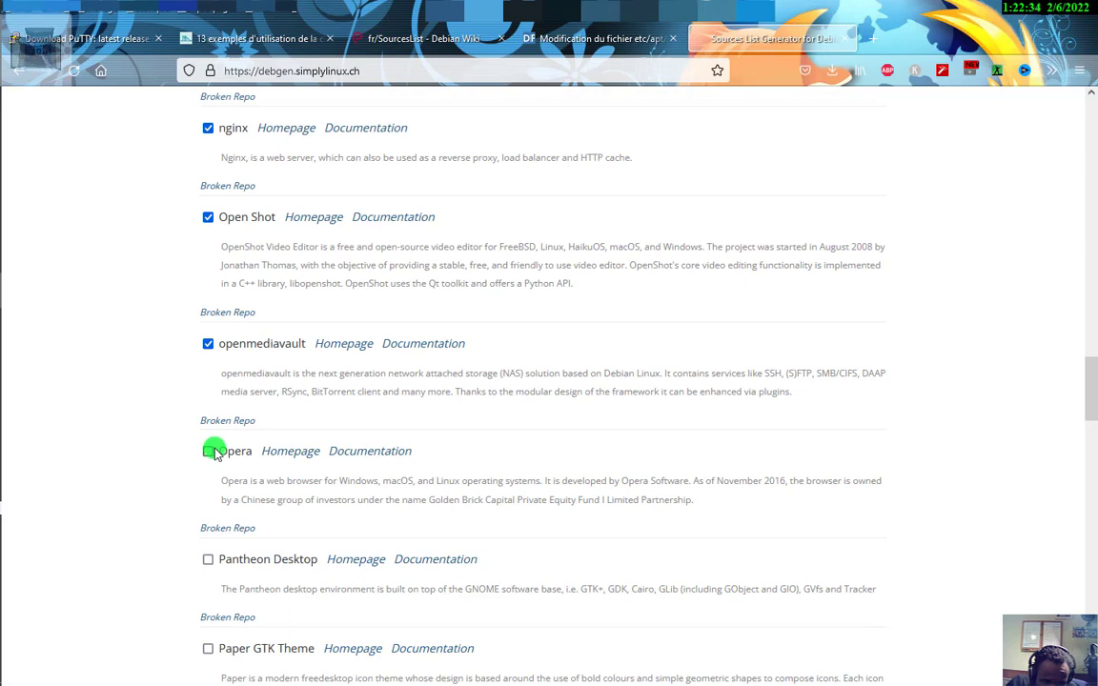
scroll(215, 453, up, 3)
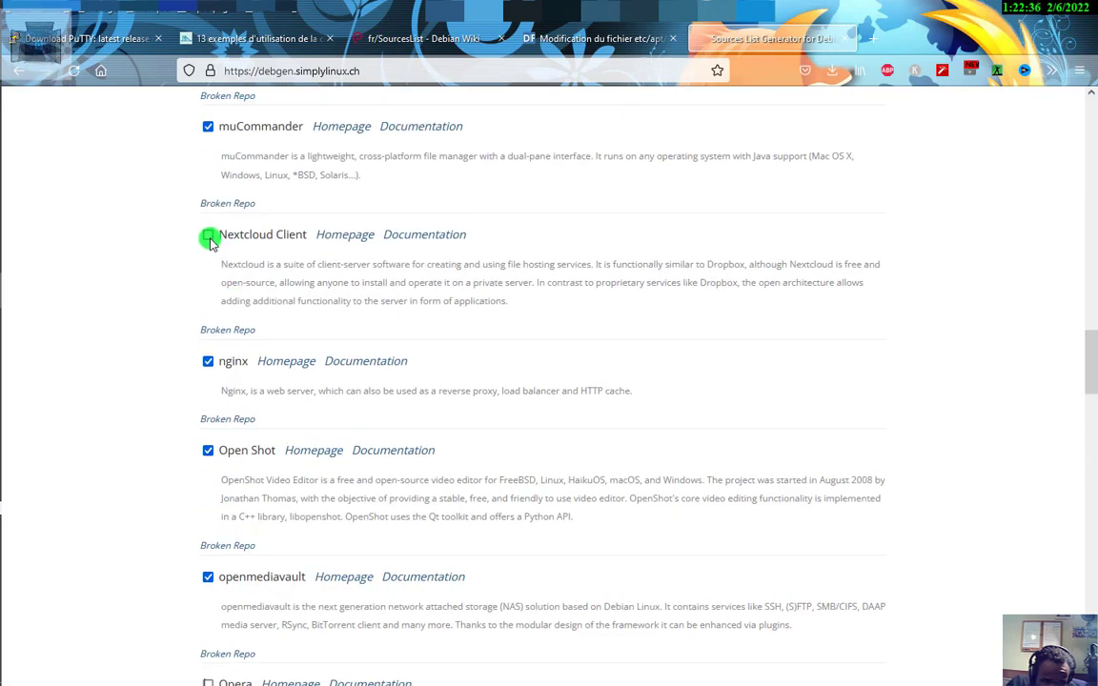
click(207, 236)
Enable the third-party repository Teamviewer, skipping the entries between openmediavault and it
scroll(252, 419, down, 6)
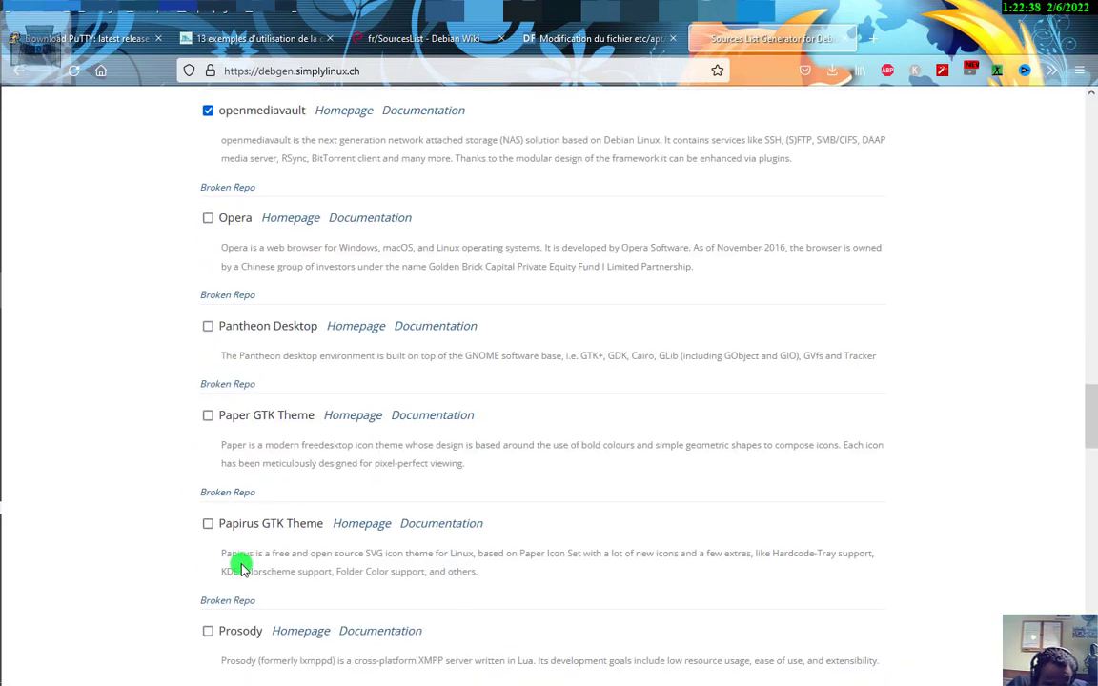
scroll(241, 566, down, 2)
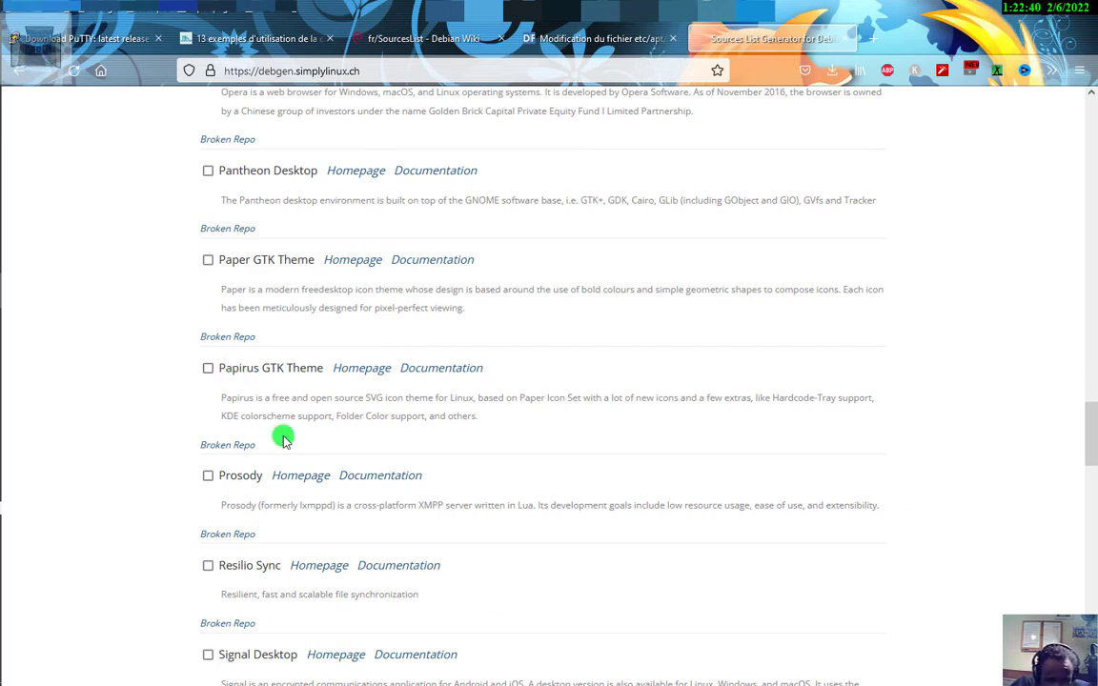
scroll(283, 440, down, 2)
scroll(255, 478, down, 1)
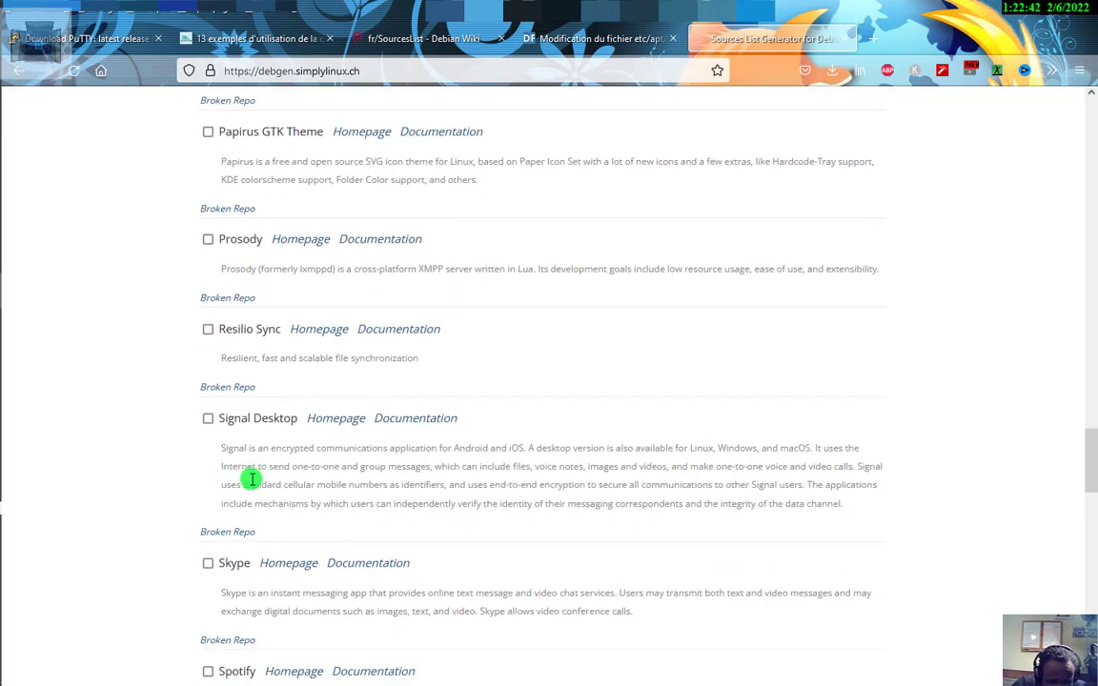
scroll(250, 479, down, 1)
scroll(231, 531, down, 2)
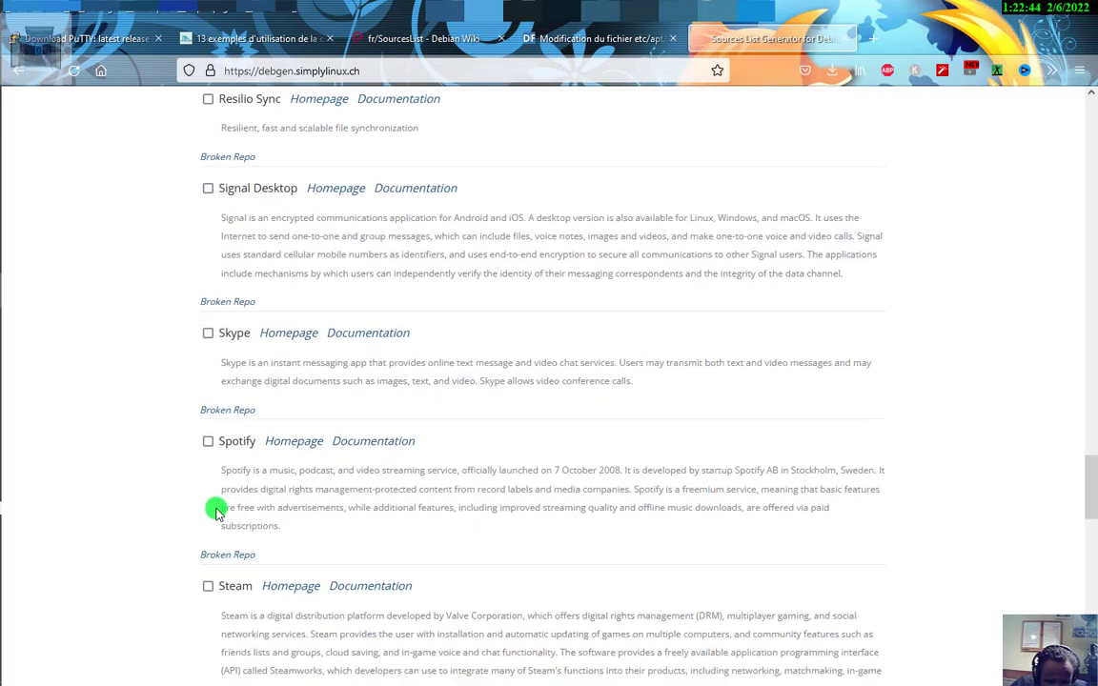
scroll(233, 548, down, 1)
scroll(234, 537, down, 2)
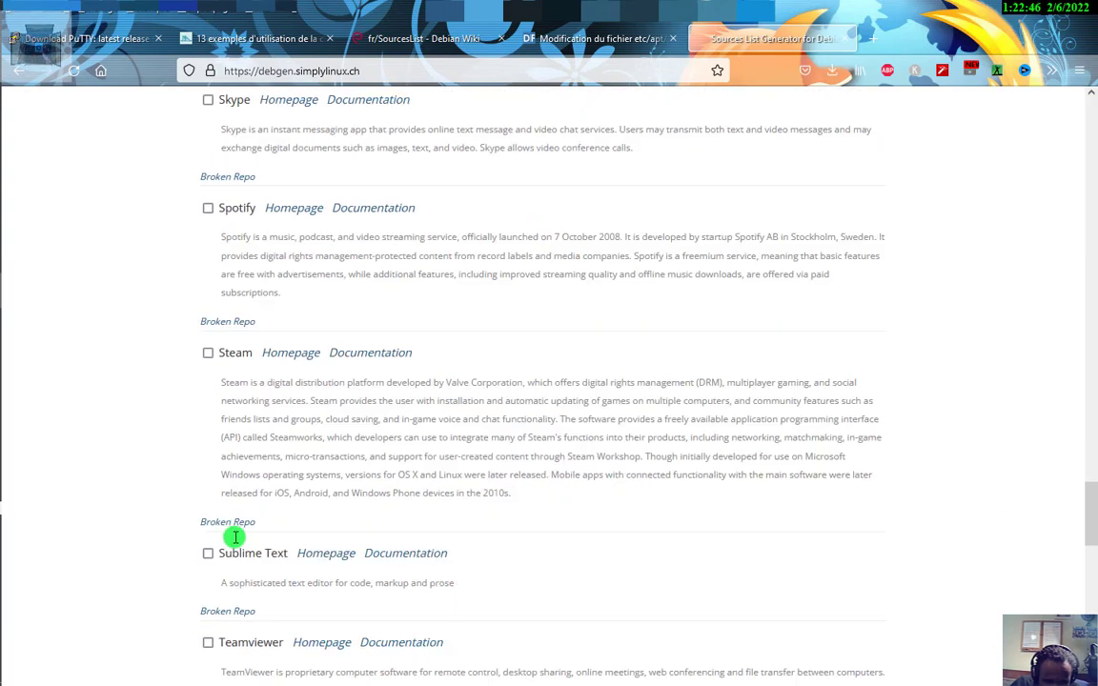
scroll(233, 540, down, 2)
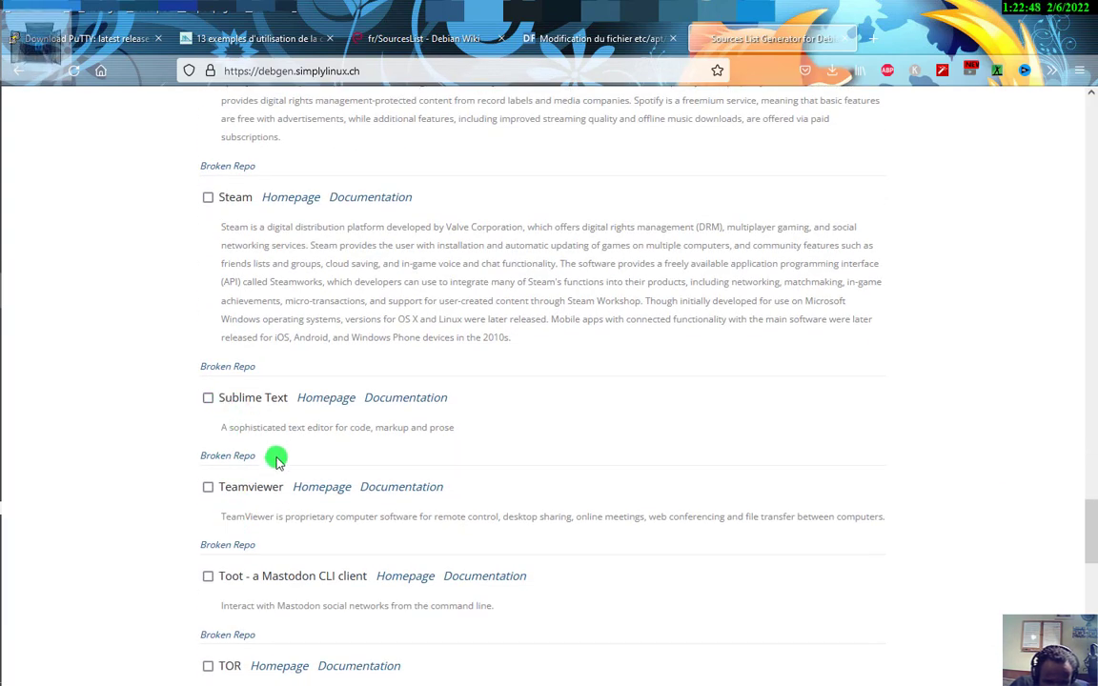
scroll(278, 477, down, 1)
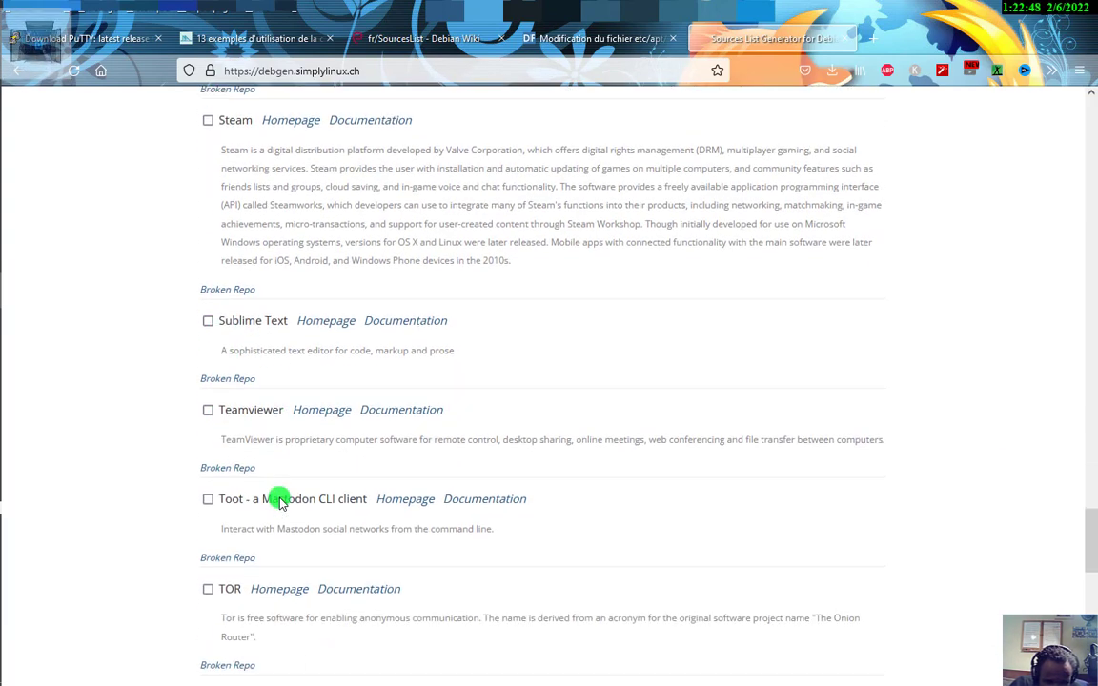
click(209, 409)
Enable the third-party repository Visual Studio Code and leave Weechat deselected
scroll(311, 497, down, 2)
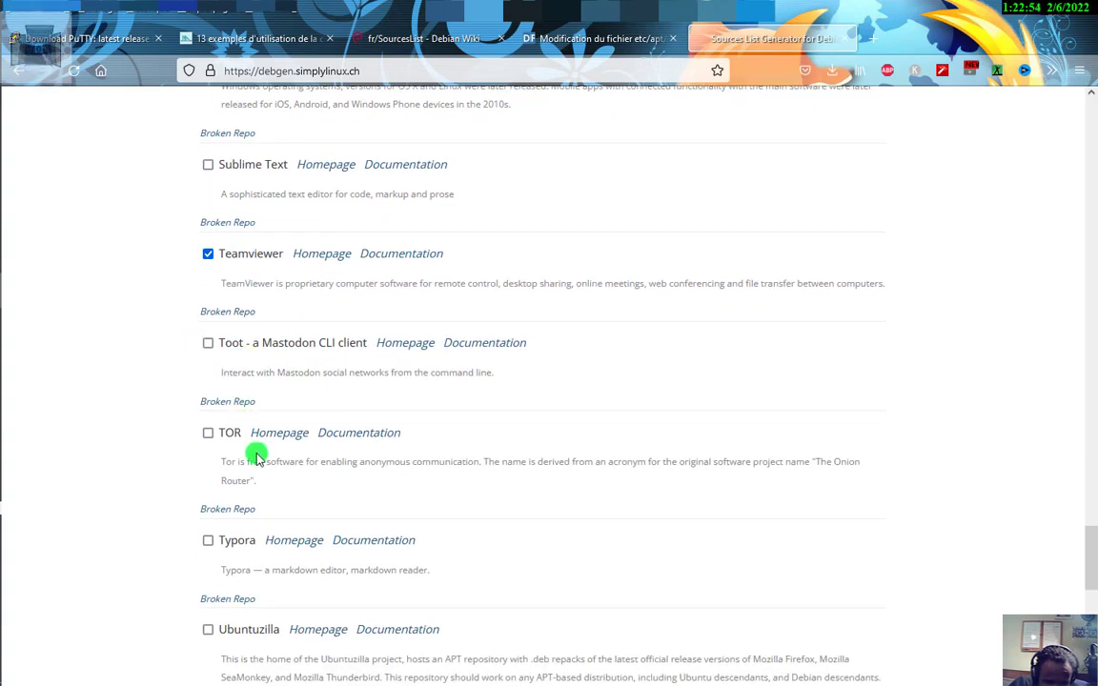
scroll(259, 467, down, 5)
scroll(262, 487, down, 2)
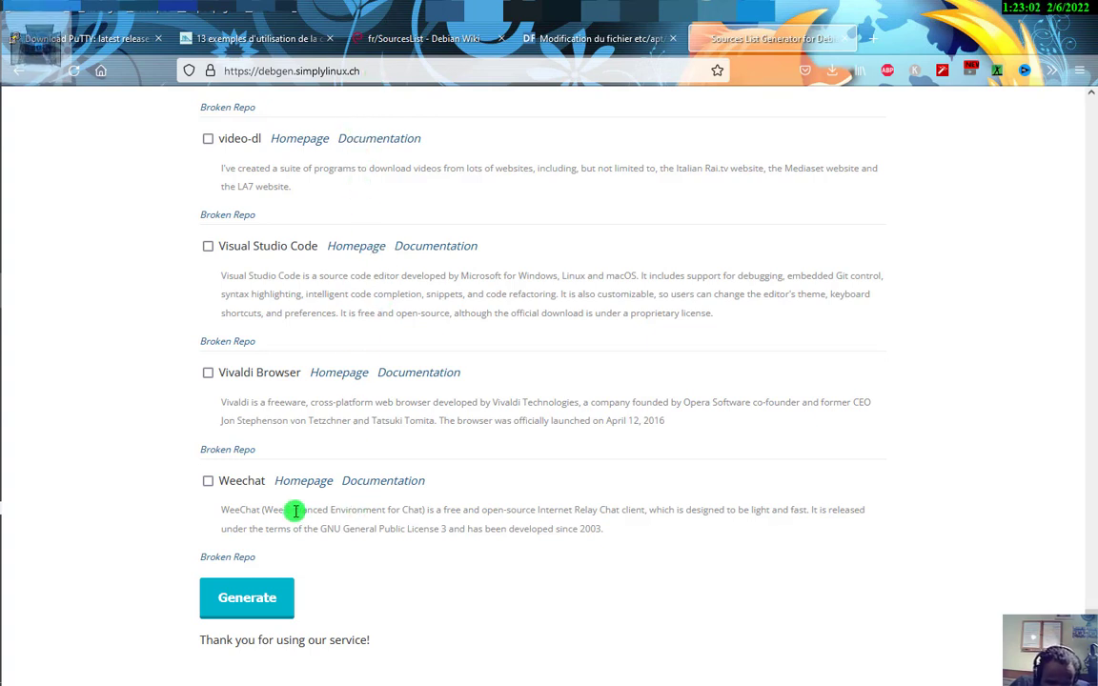
click(207, 480)
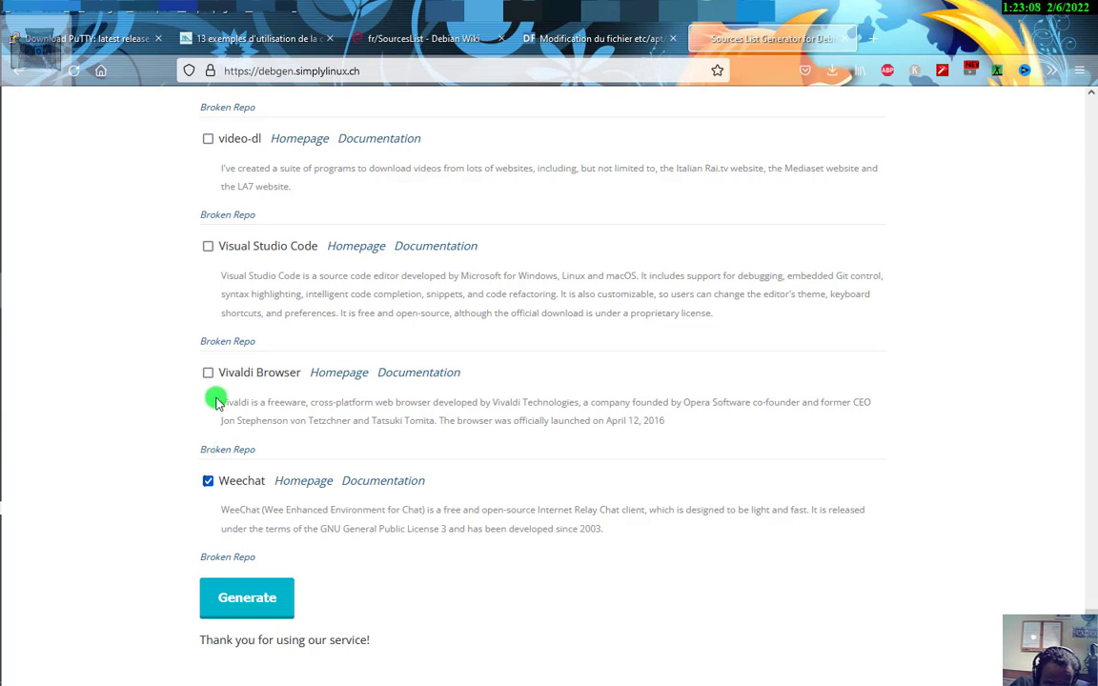
click(208, 480)
click(209, 247)
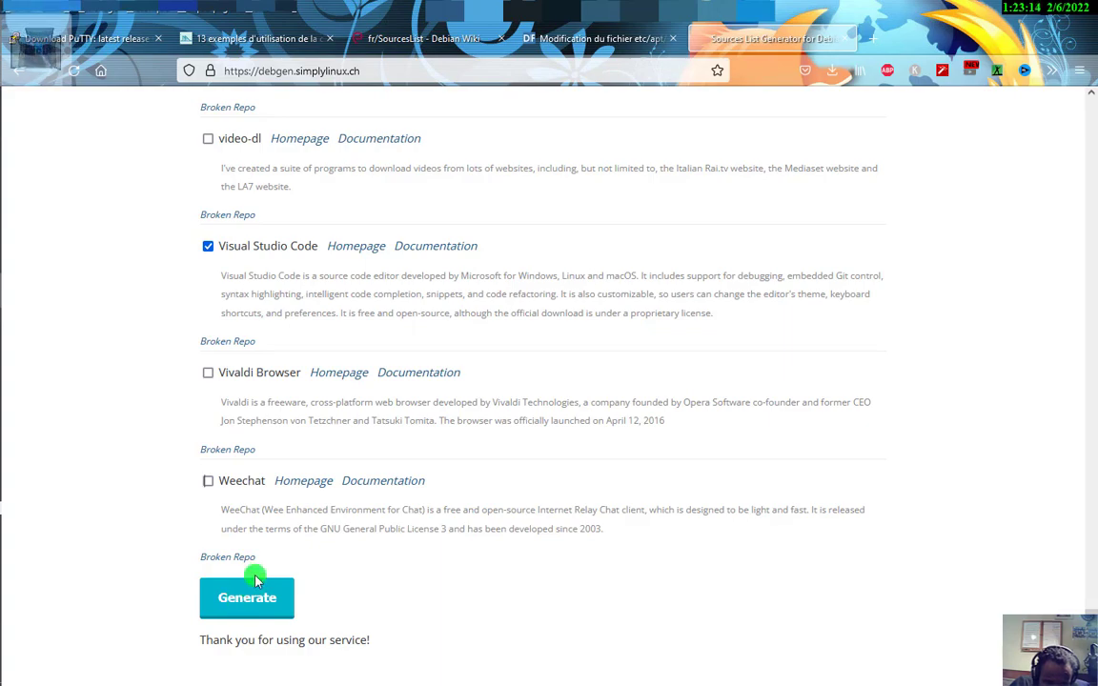
Check the chosen mirror, release and third-party repositories across the whole form and generate the Debian sources list
scroll(372, 515, up, 10)
scroll(390, 520, up, 15)
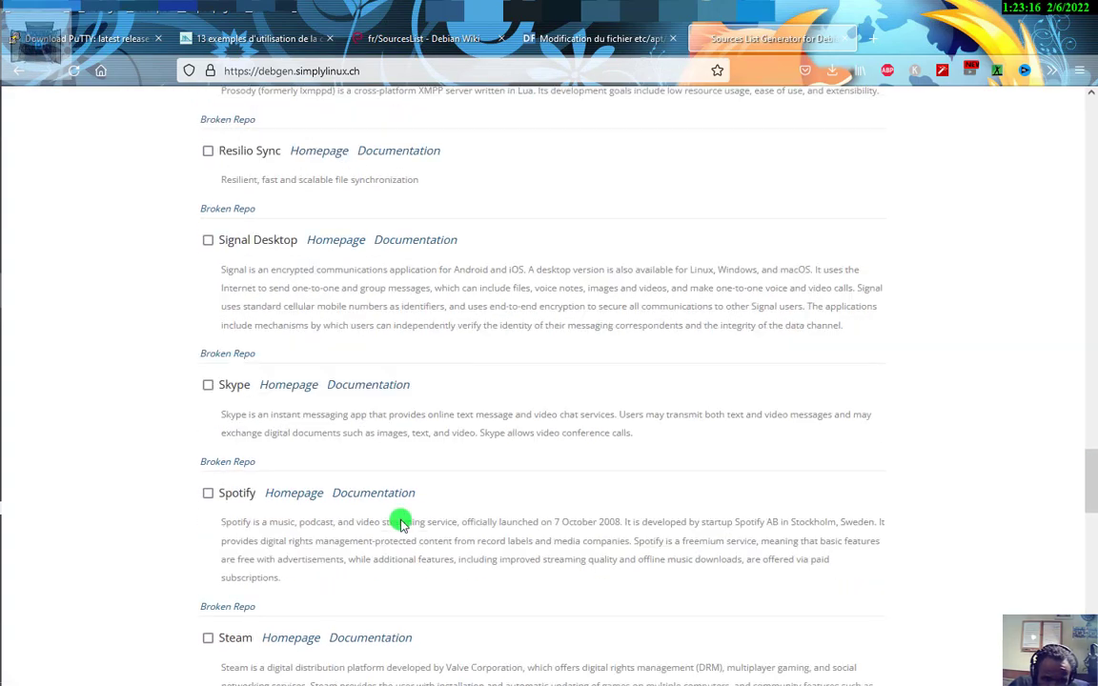
scroll(405, 531, up, 15)
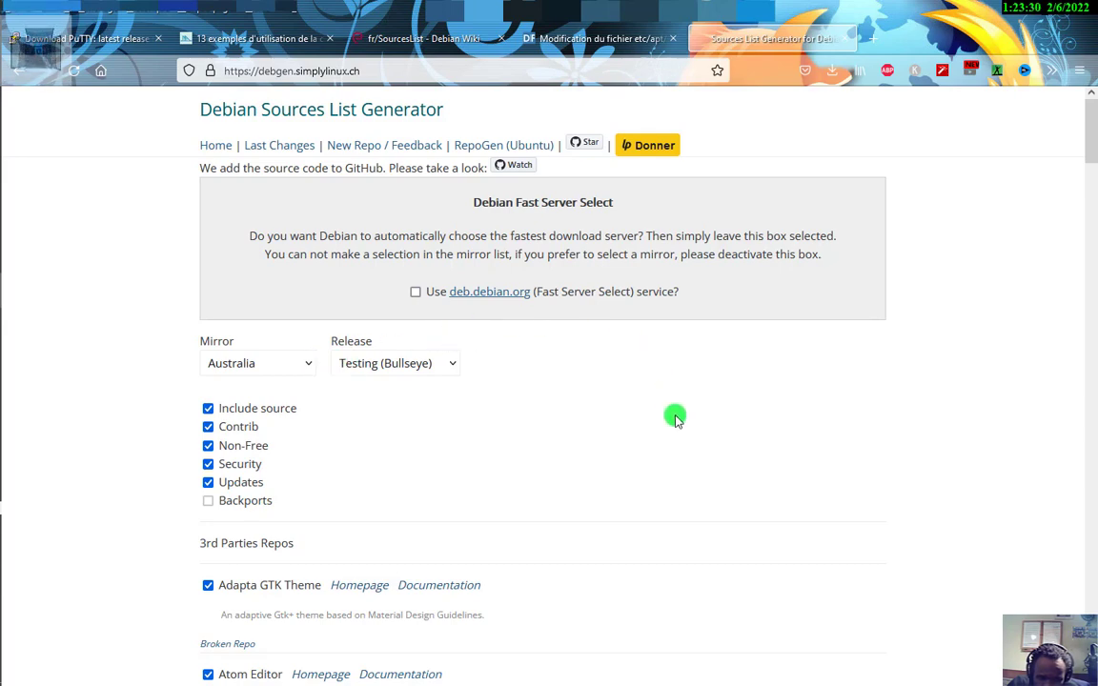
scroll(544, 467, down, 15)
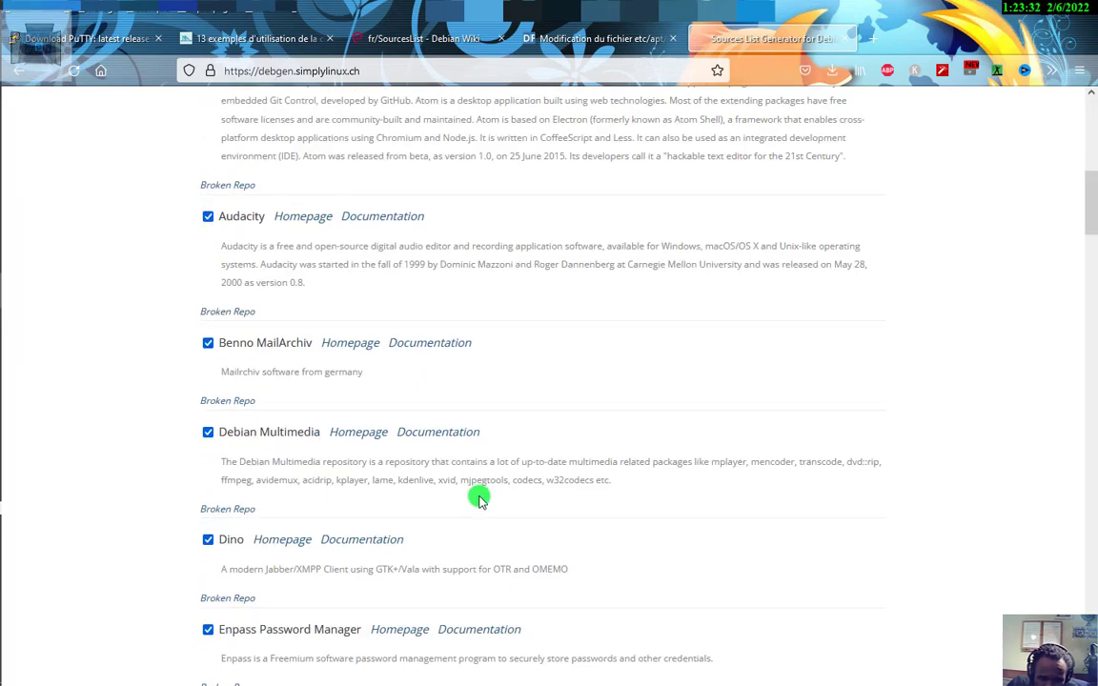
scroll(471, 508, down, 10)
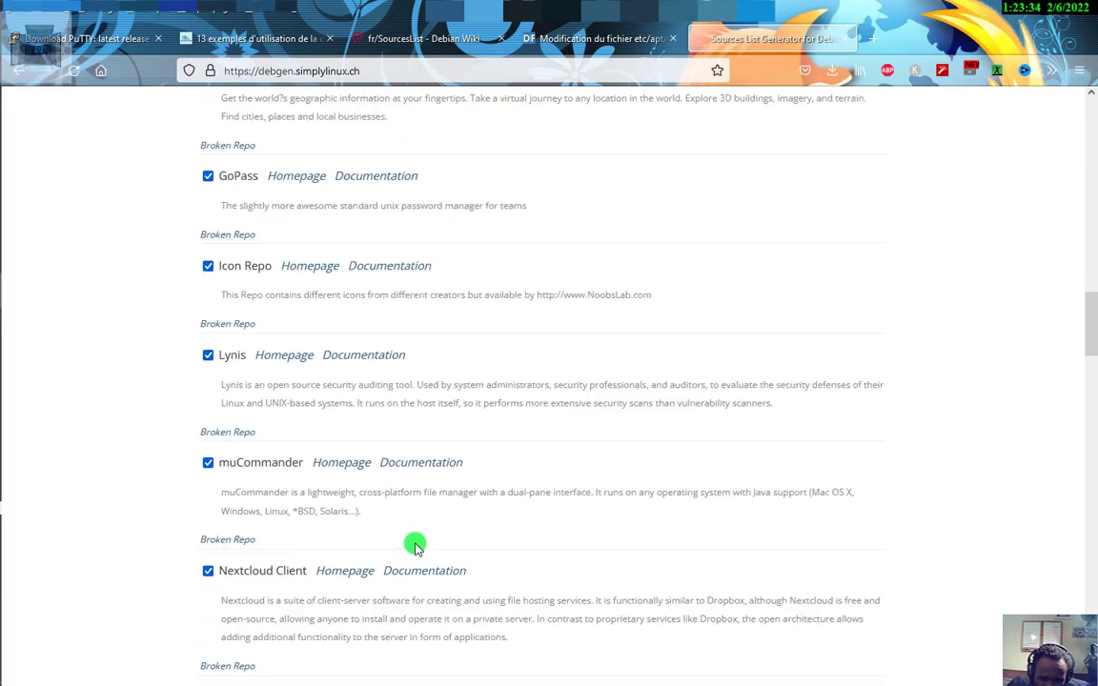
scroll(322, 556, down, 20)
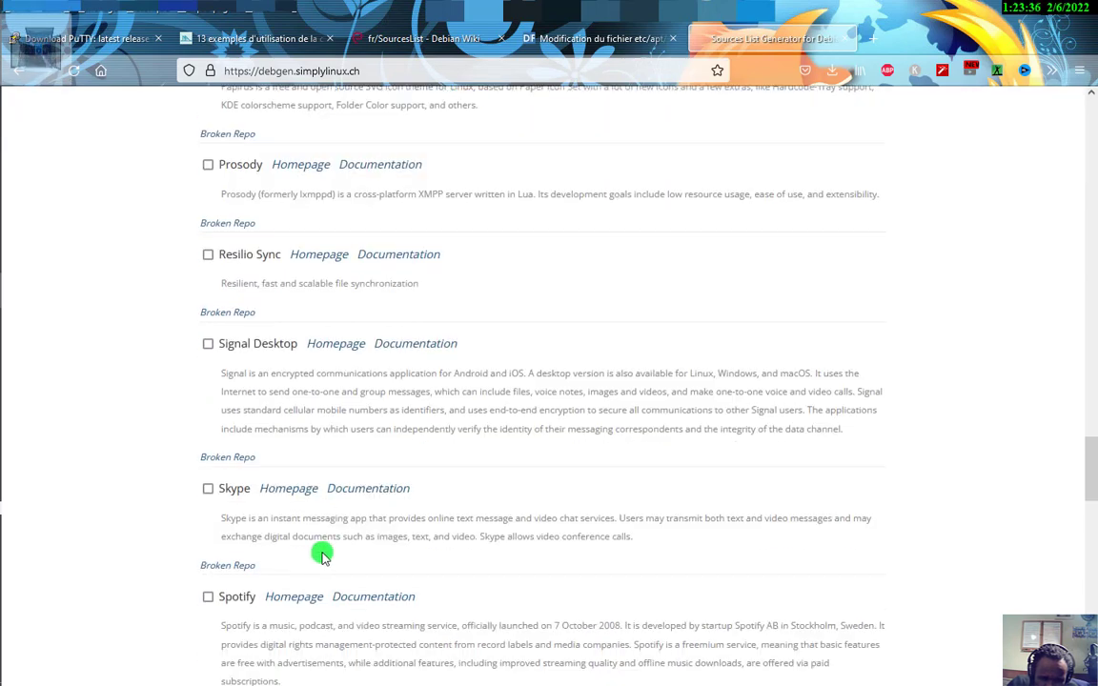
scroll(334, 557, down, 3)
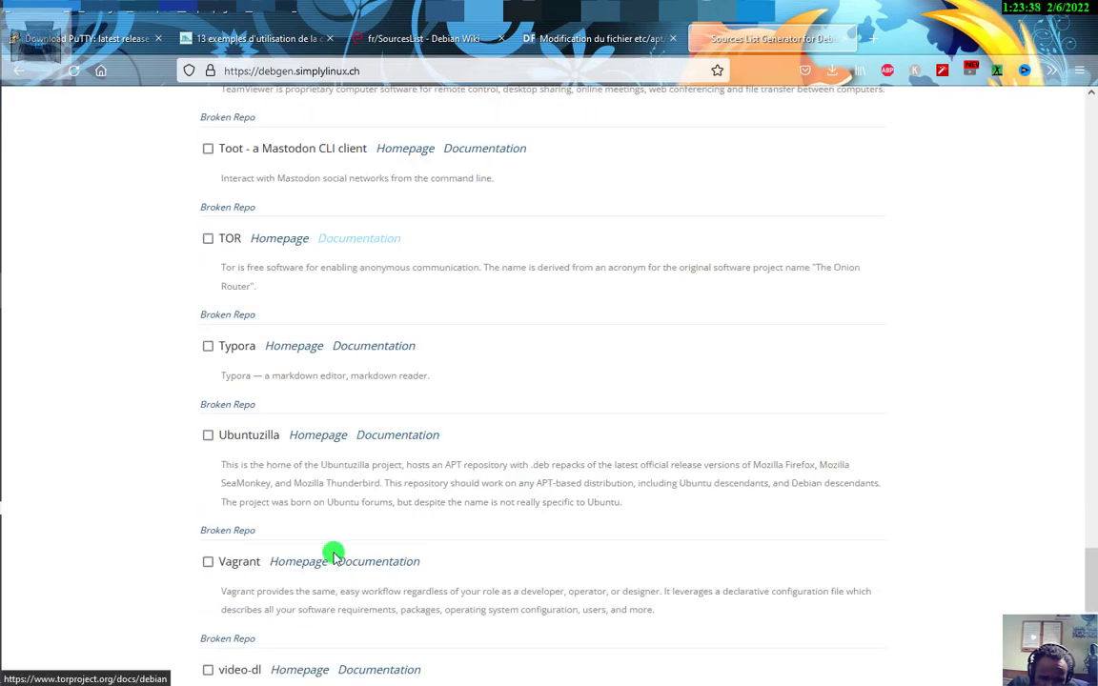
scroll(333, 556, down, 4)
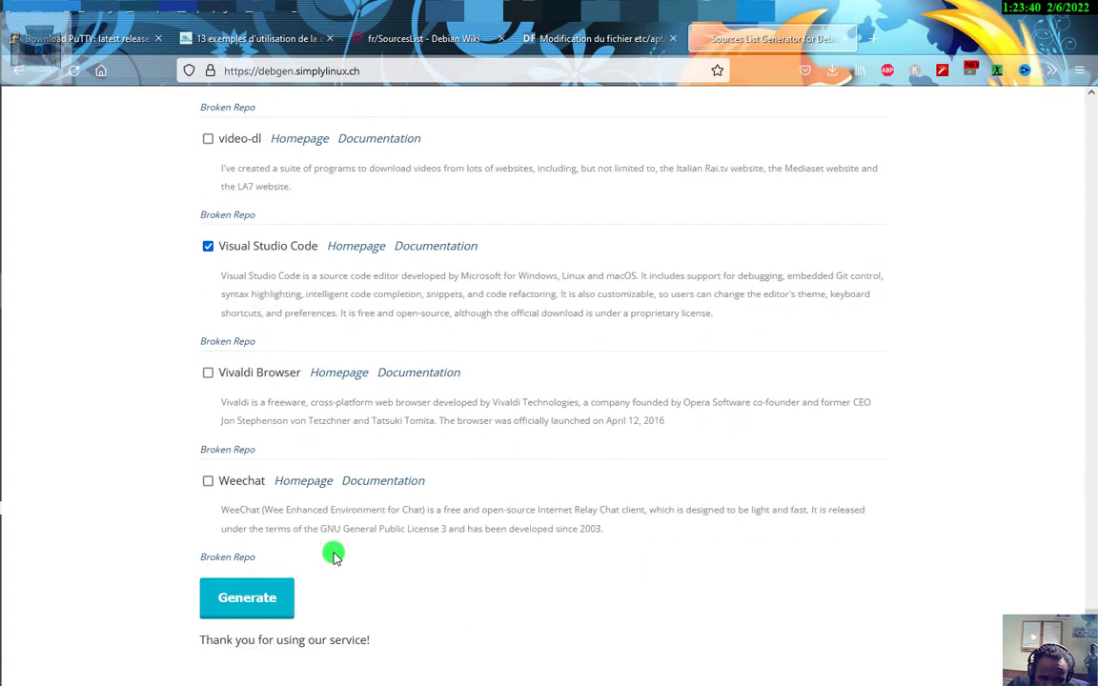
click(248, 598)
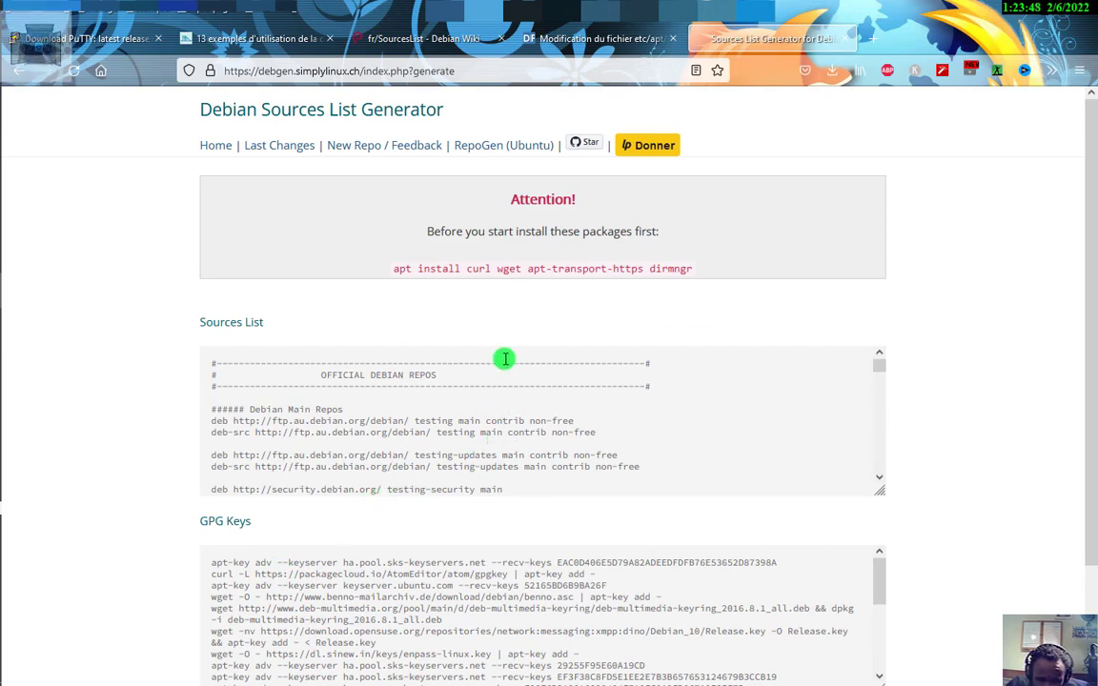
Examine the generated sources list, the prerequisite package install command and the GPG key commands
scroll(505, 359, down, 6)
scroll(498, 510, down, 2)
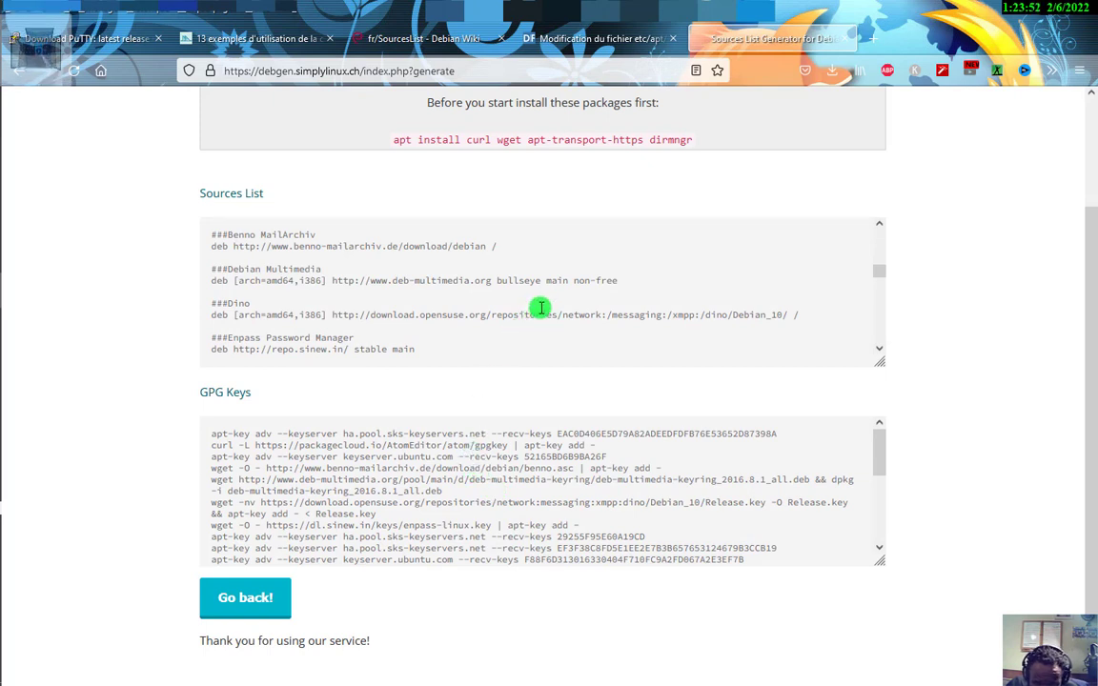
scroll(592, 308, down, 2)
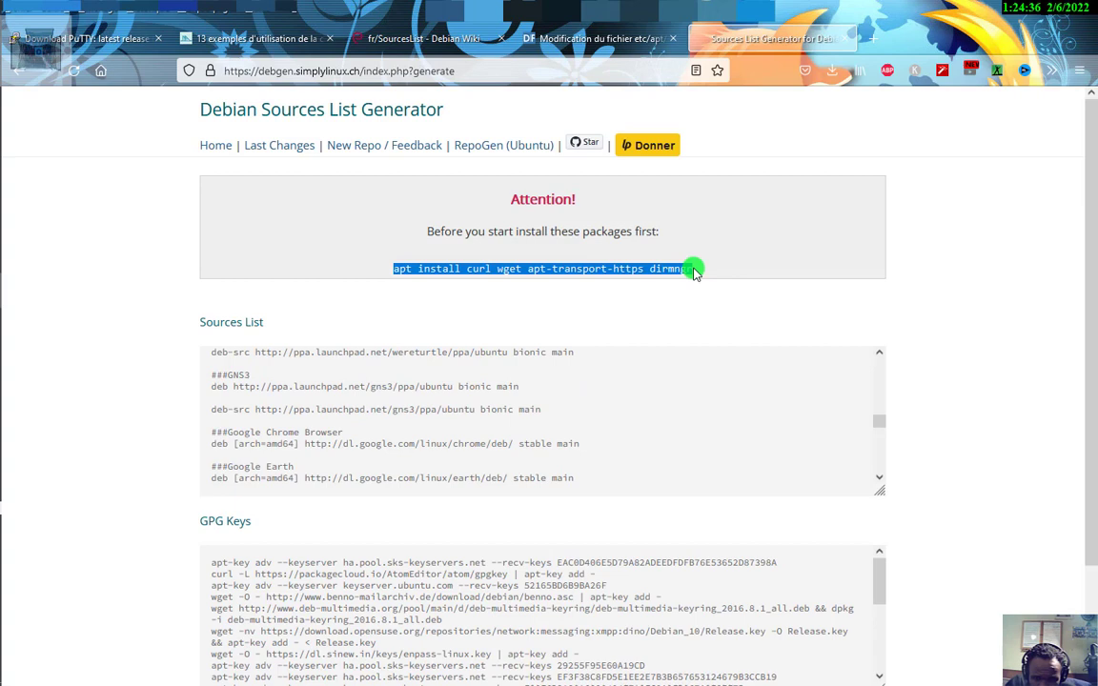
click(713, 279)
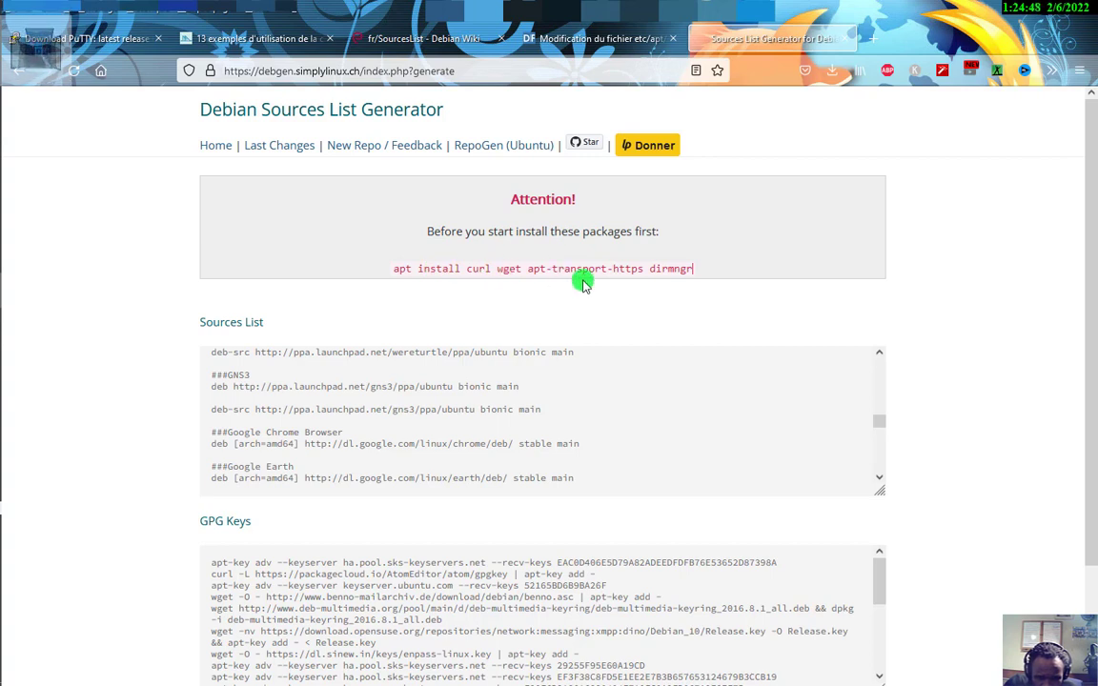
scroll(549, 343, down, 3)
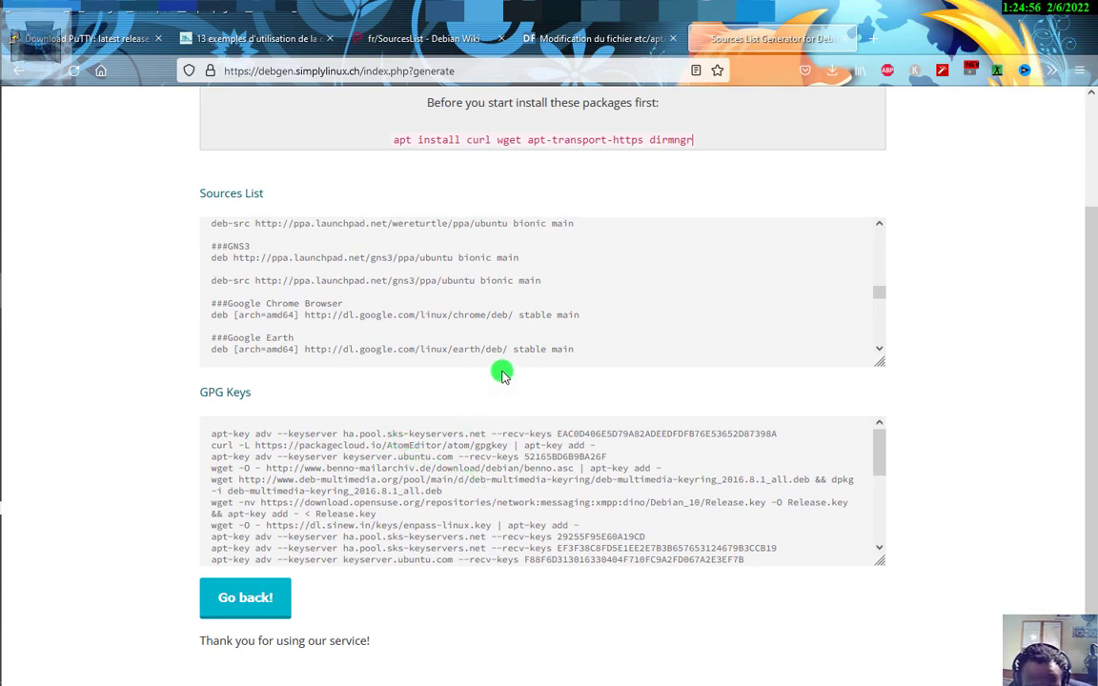
scroll(505, 373, up, 2)
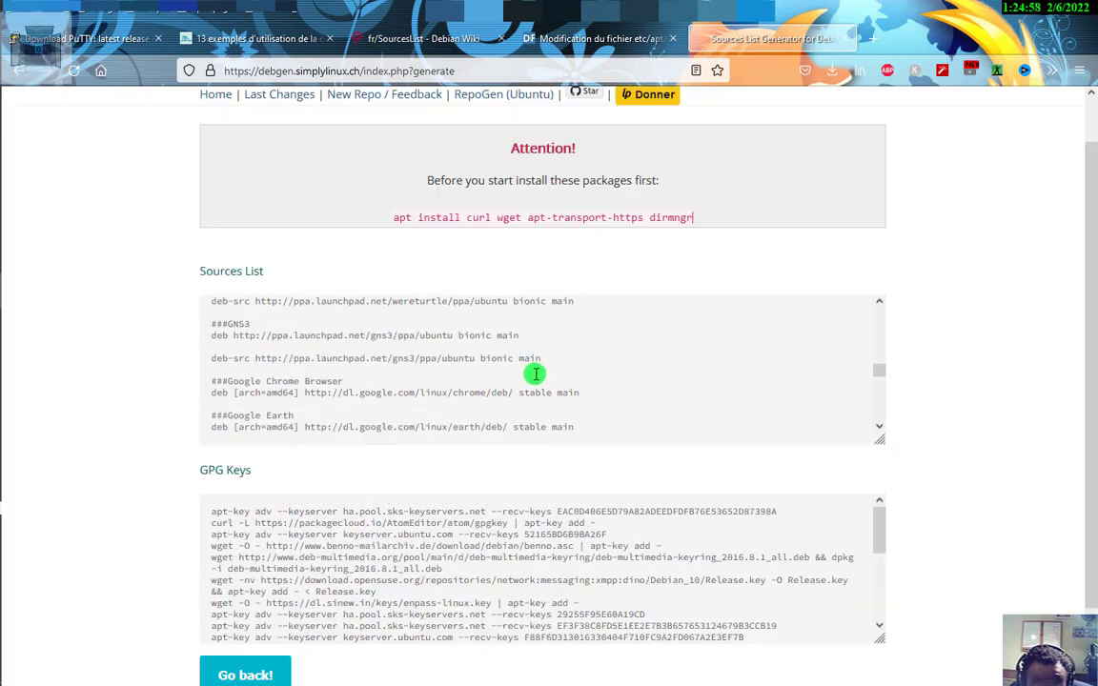
scroll(533, 373, up, 3)
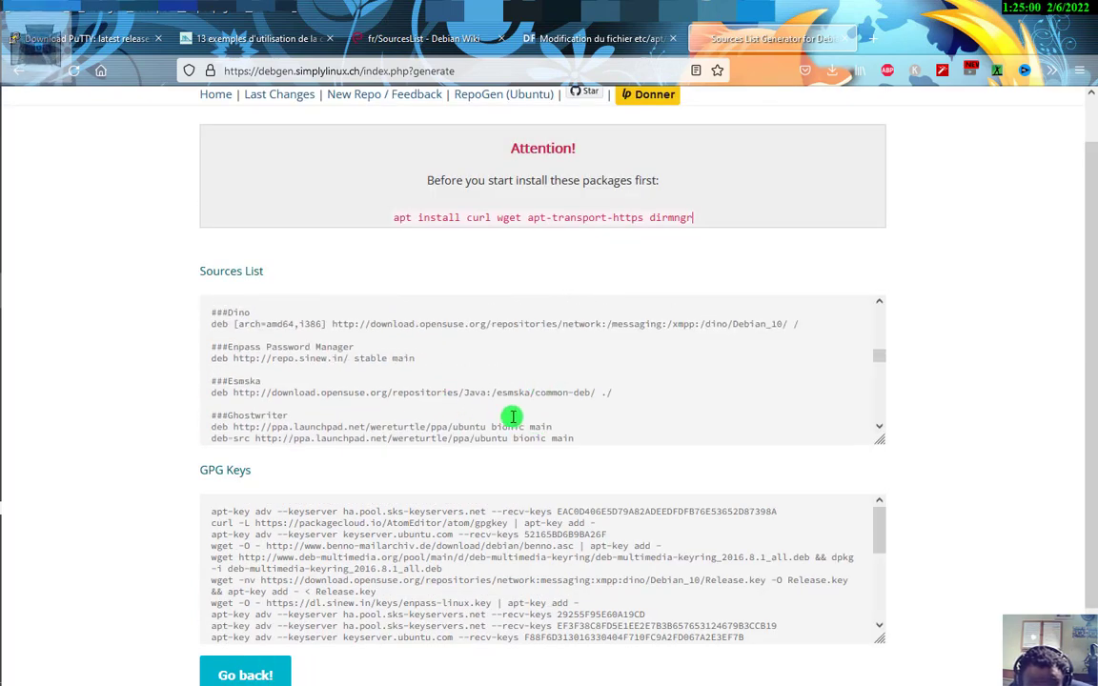
scroll(524, 418, up, 2)
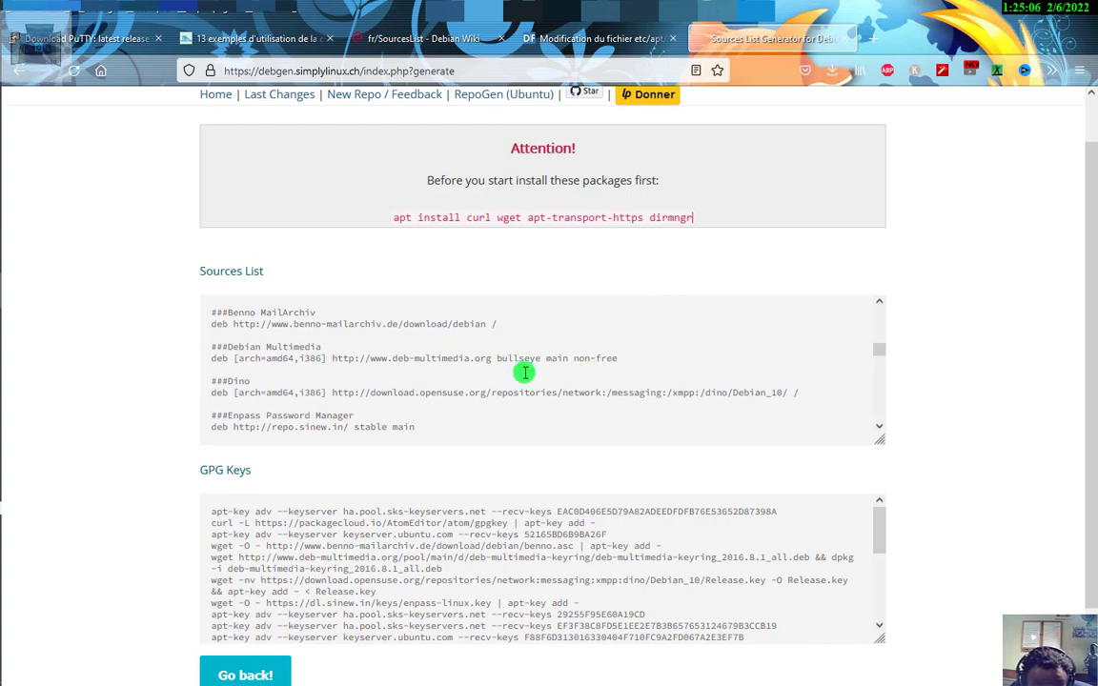
scroll(524, 372, up, 2)
scroll(522, 373, up, 2)
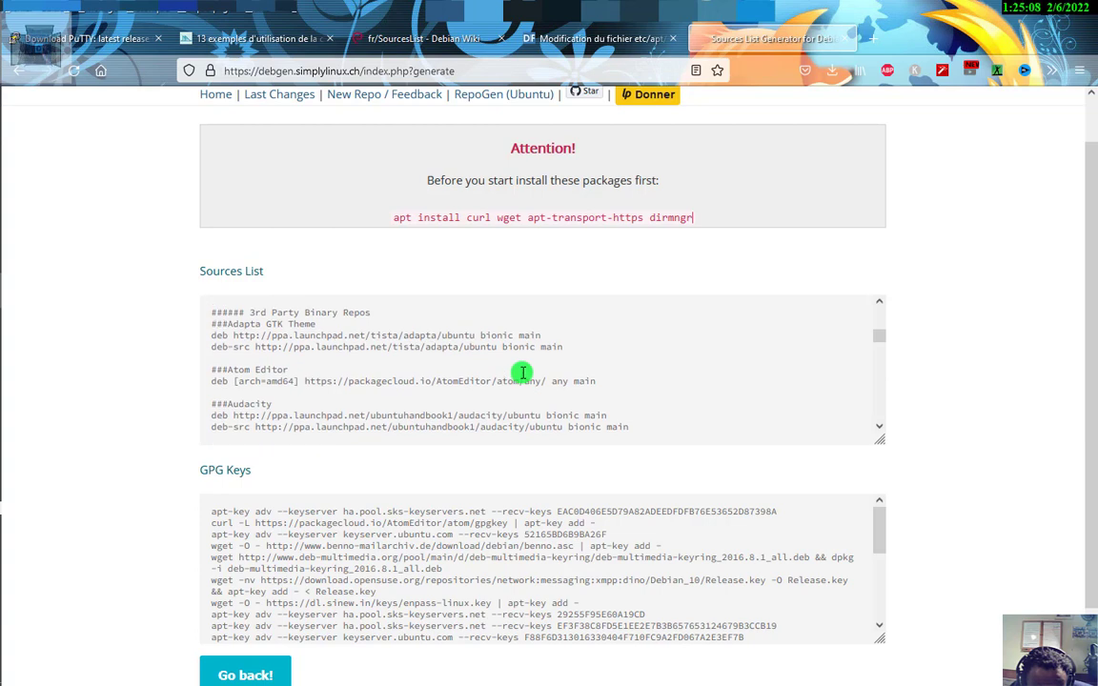
scroll(523, 373, up, 5)
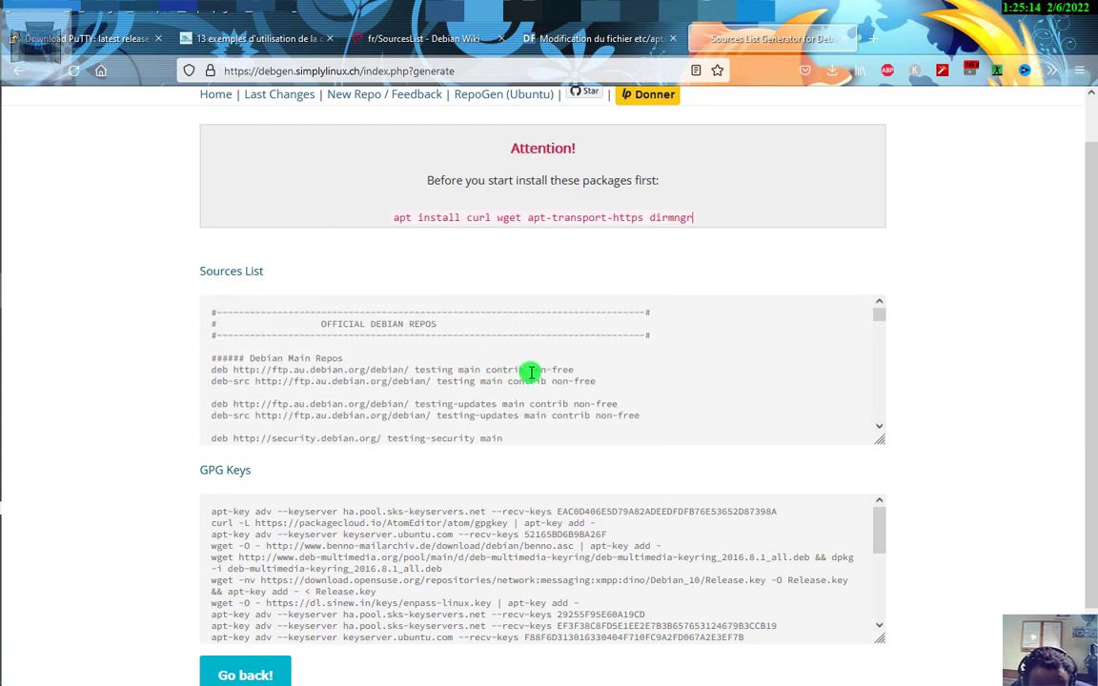
Return to the generator form and choose the Testing (Bullseye) release, keeping the deb.debian.org fast server service enabled
scroll(476, 371, up, 1)
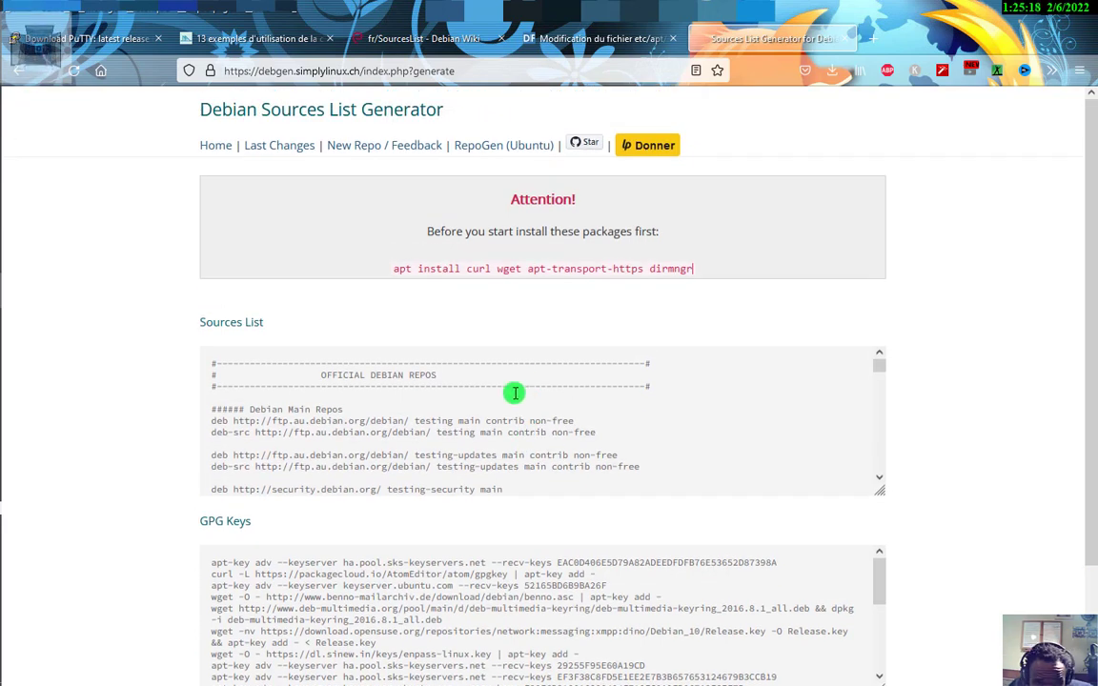
click(20, 73)
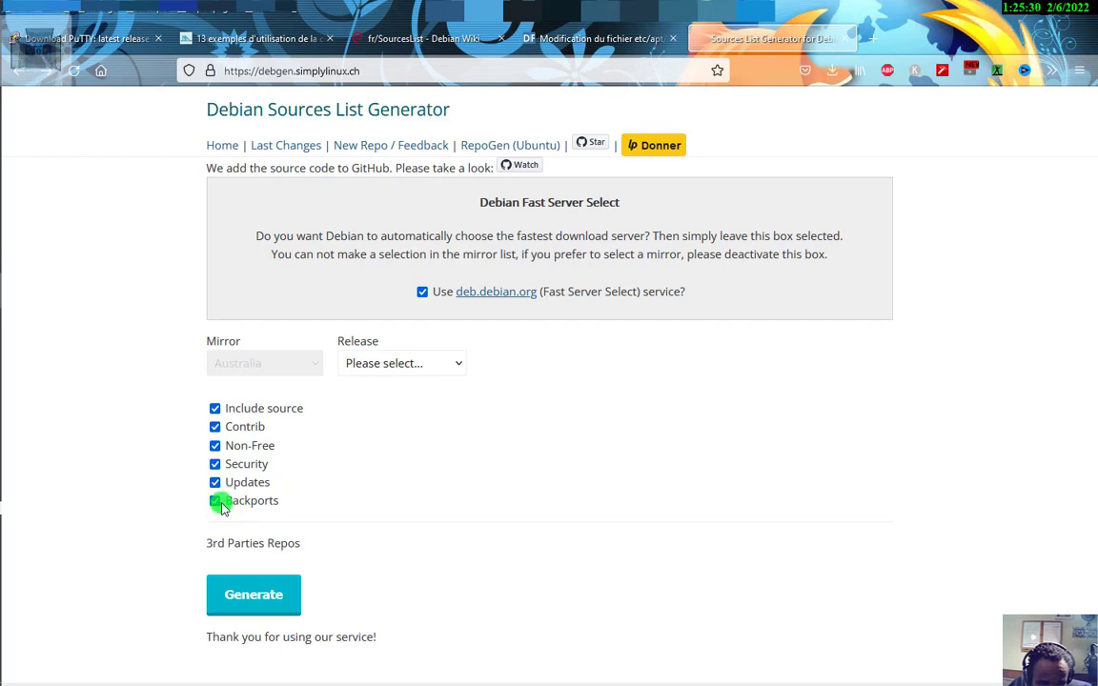
click(428, 362)
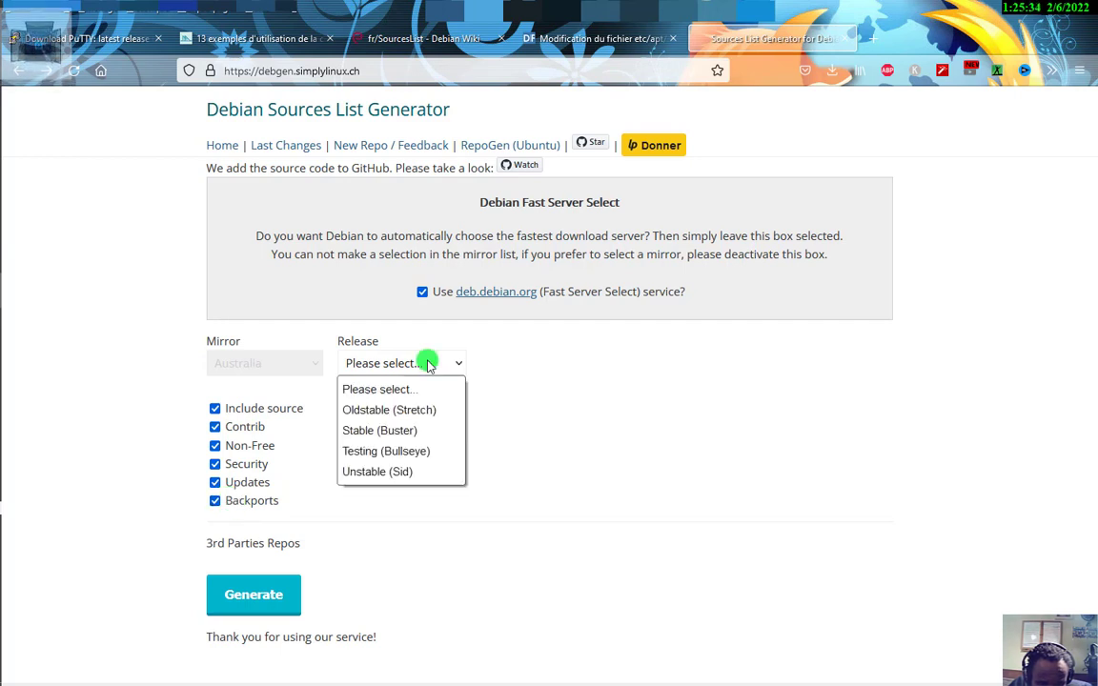
click(401, 453)
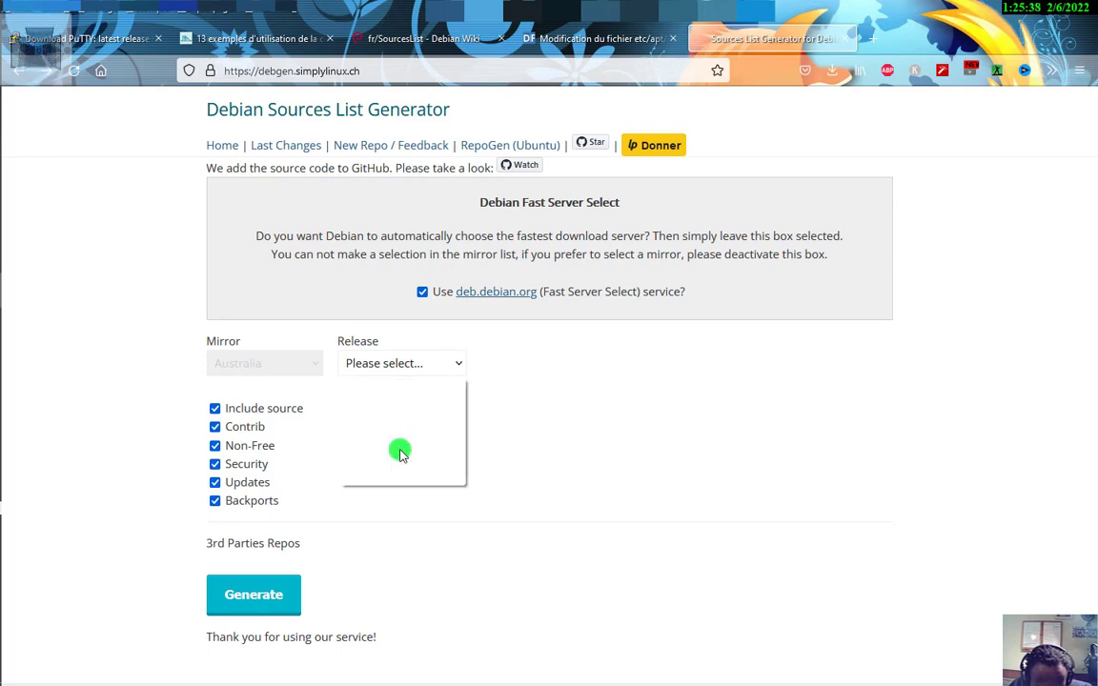
Leave all third-party repositories deselected and generate a sources list with only the official Debian repositories
scroll(317, 458, down, 2)
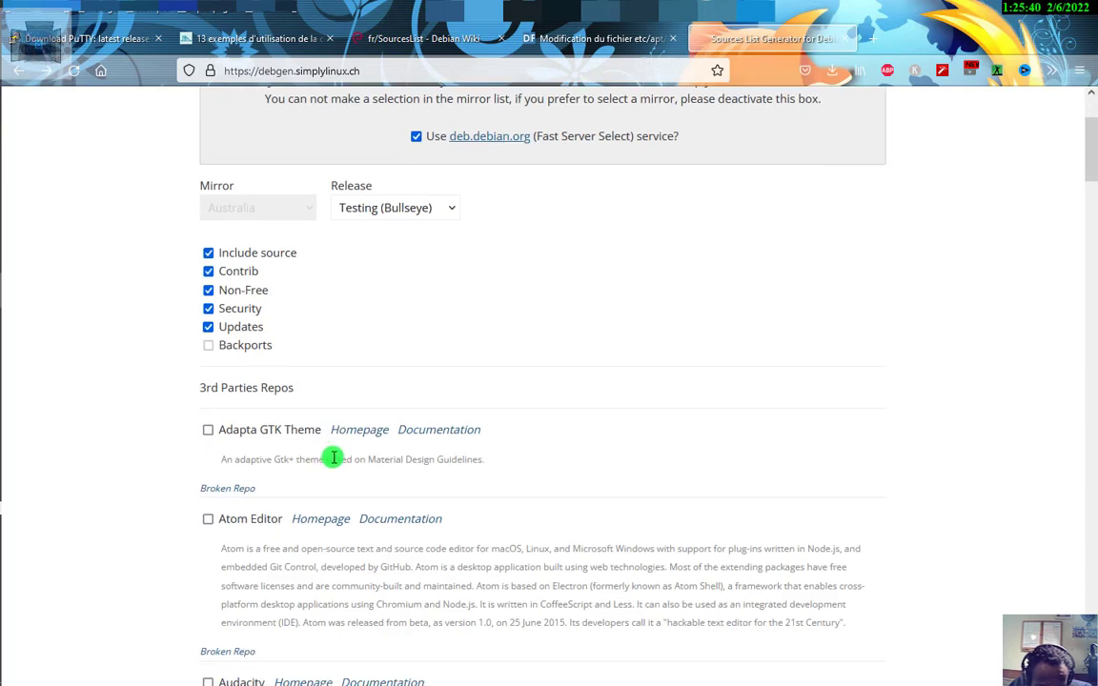
scroll(249, 453, down, 4)
scroll(254, 454, down, 3)
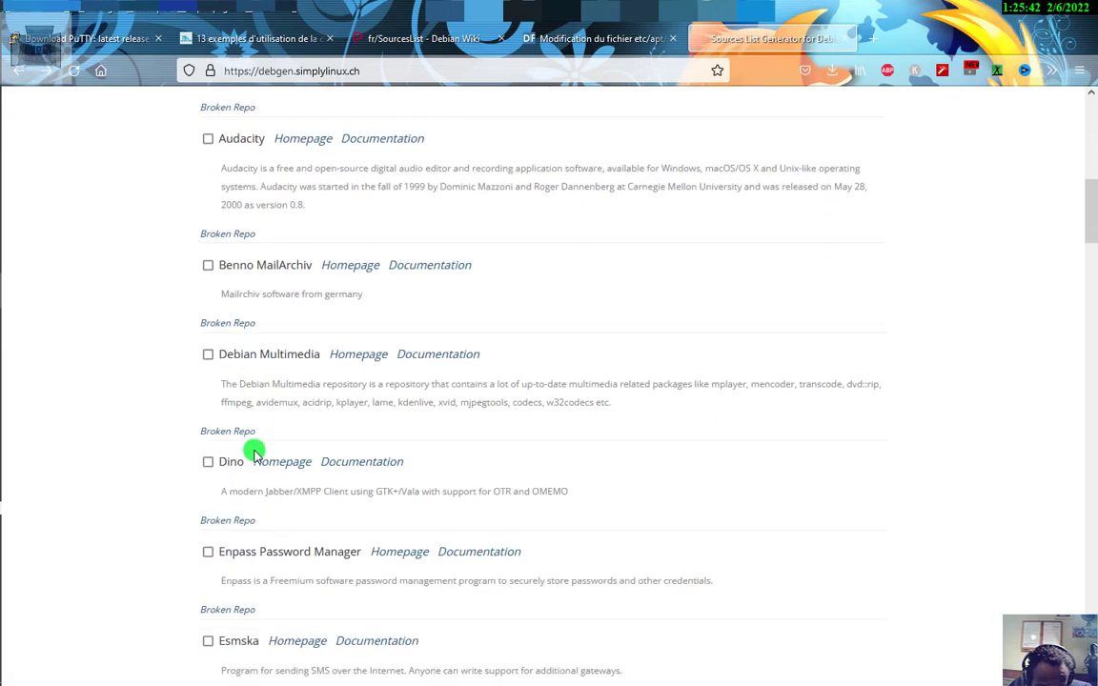
scroll(215, 474, down, 8)
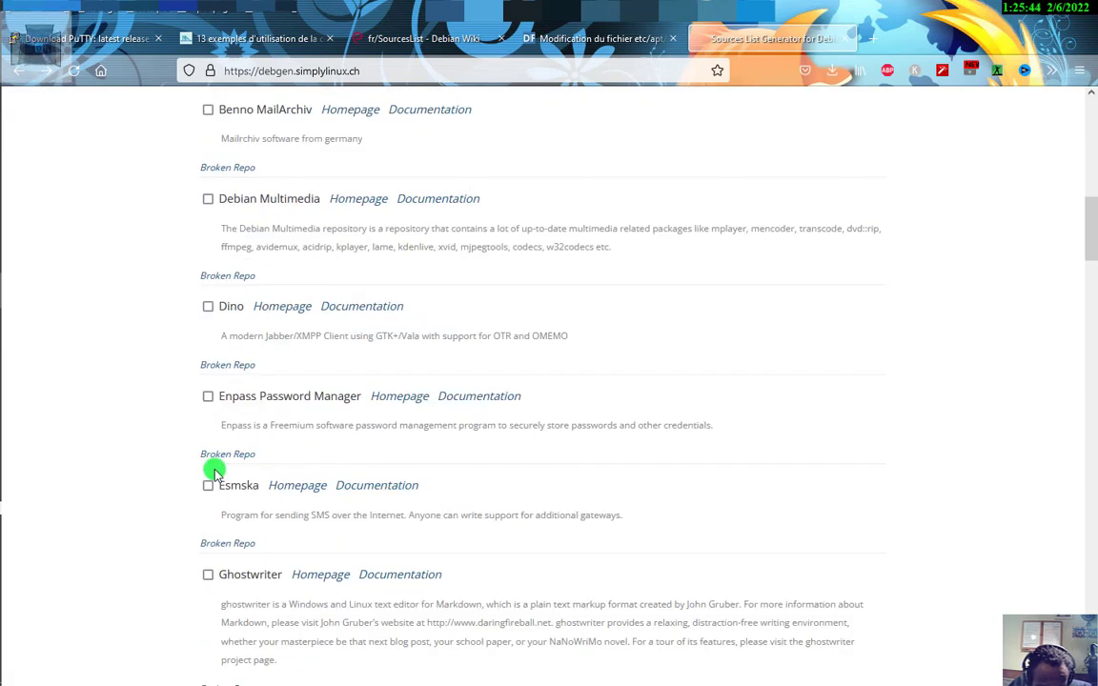
scroll(215, 474, down, 16)
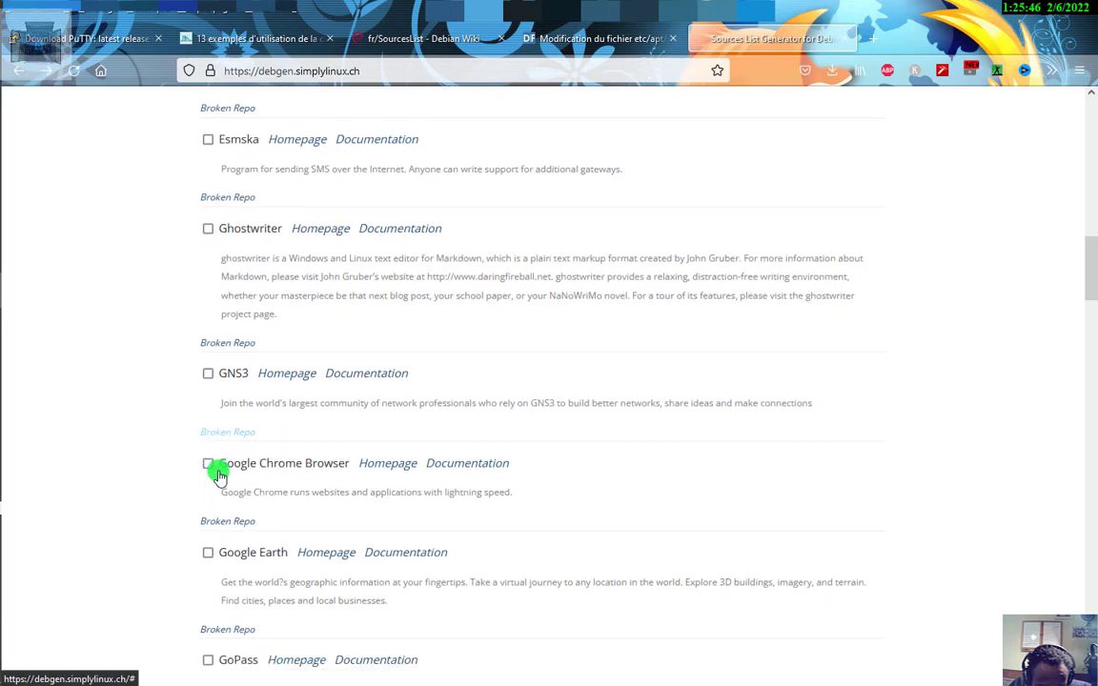
scroll(219, 474, down, 17)
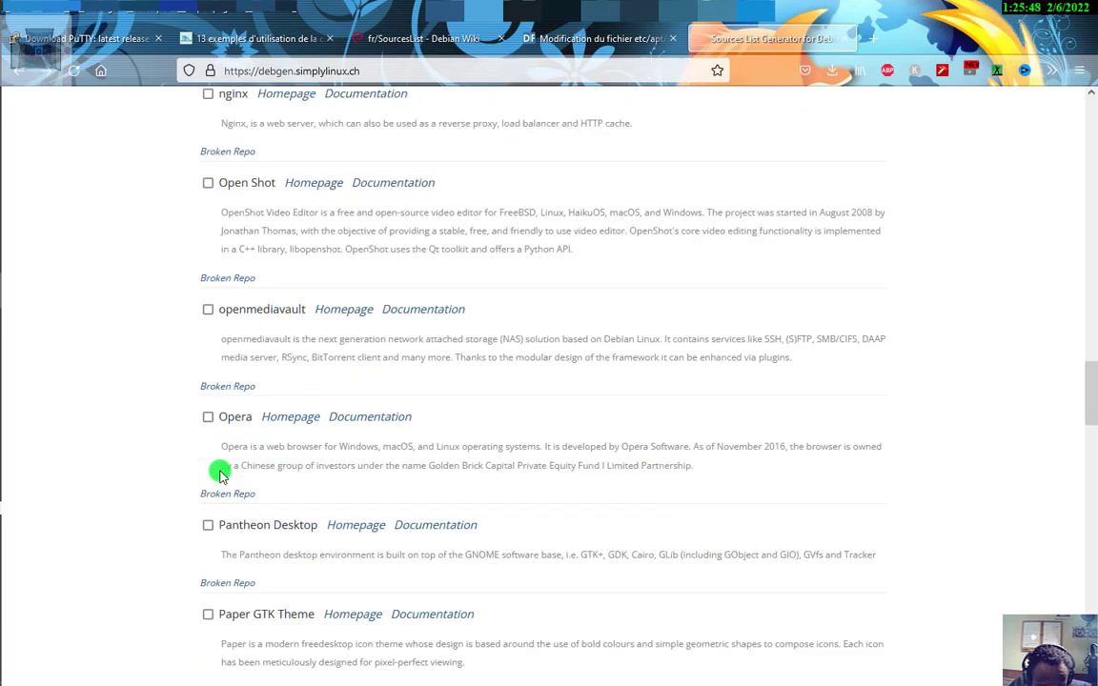
scroll(232, 474, down, 20)
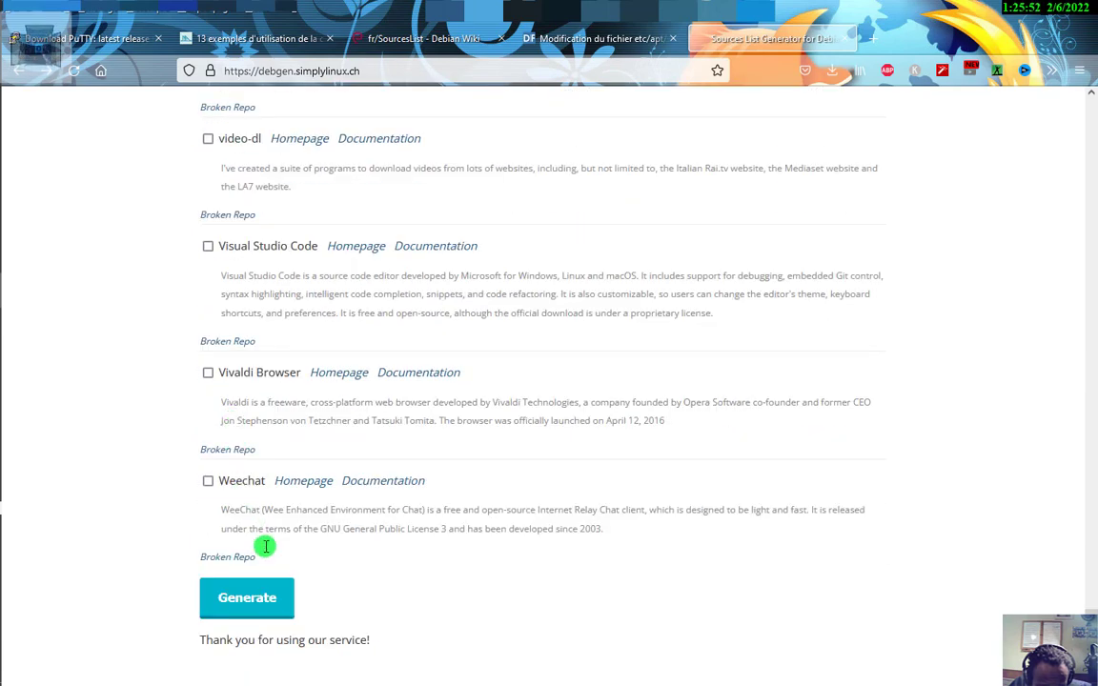
click(267, 600)
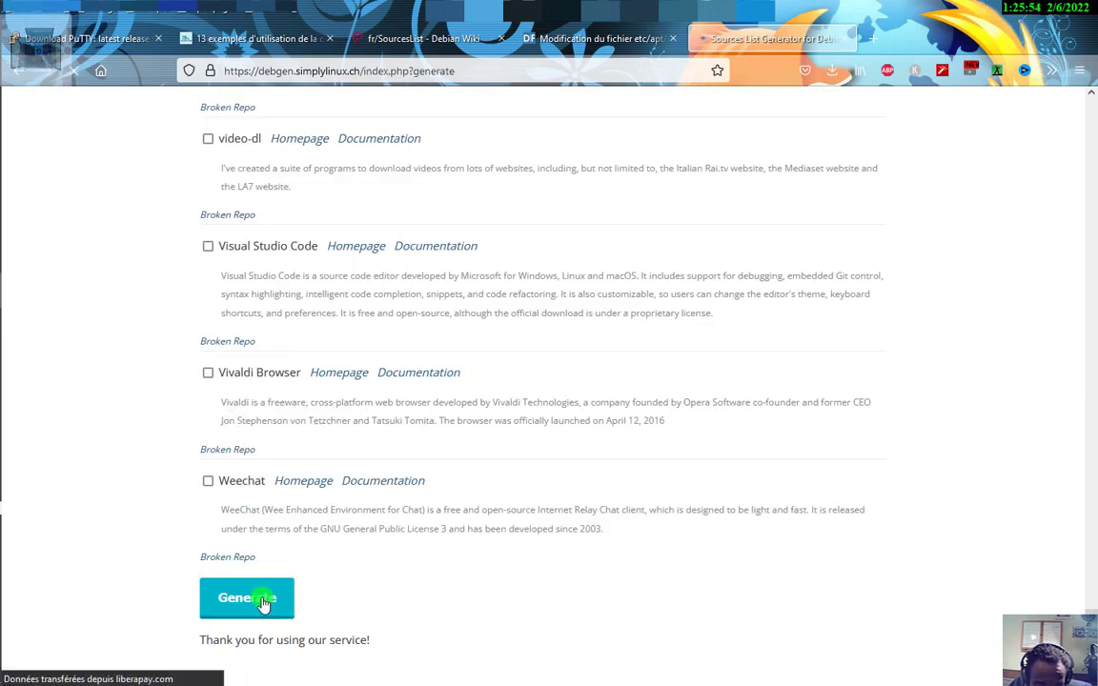
Examine the generated official Debian repository entries, the testing suite name in them and the GPG keys section
scroll(382, 443, down, 1)
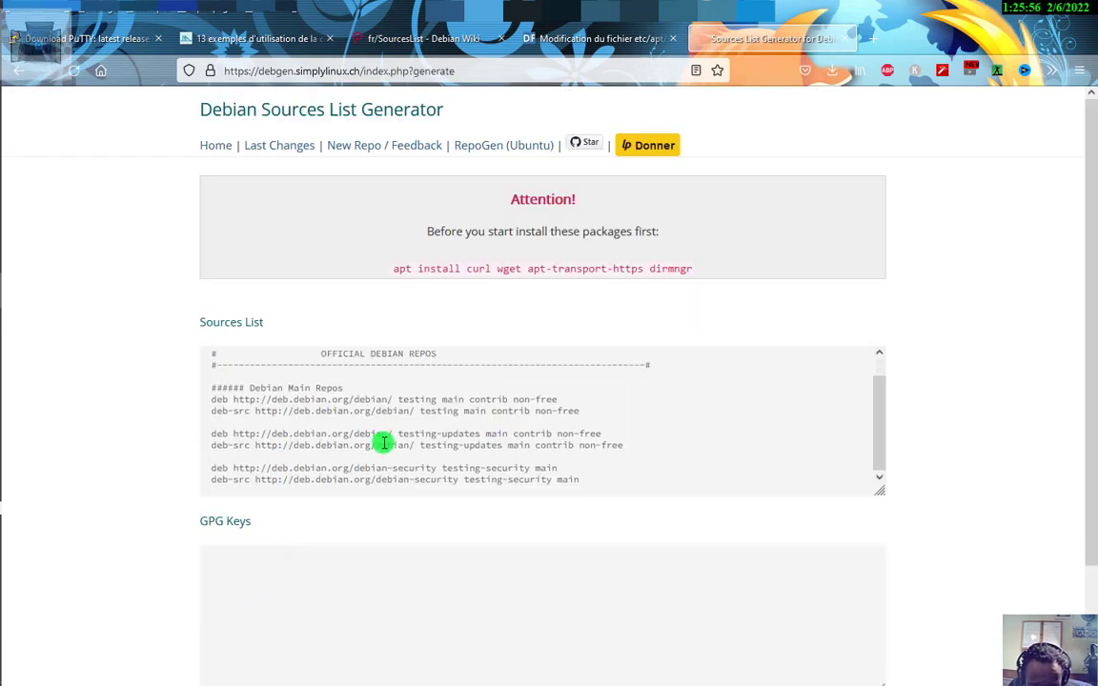
scroll(416, 444, down, 3)
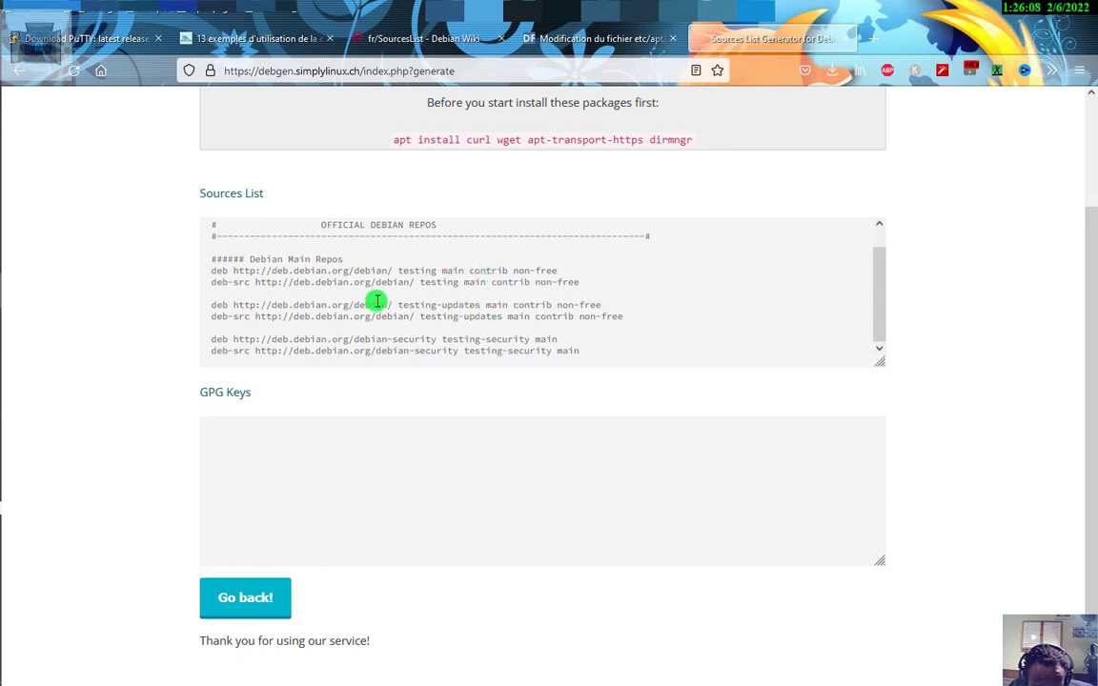
key(alt)
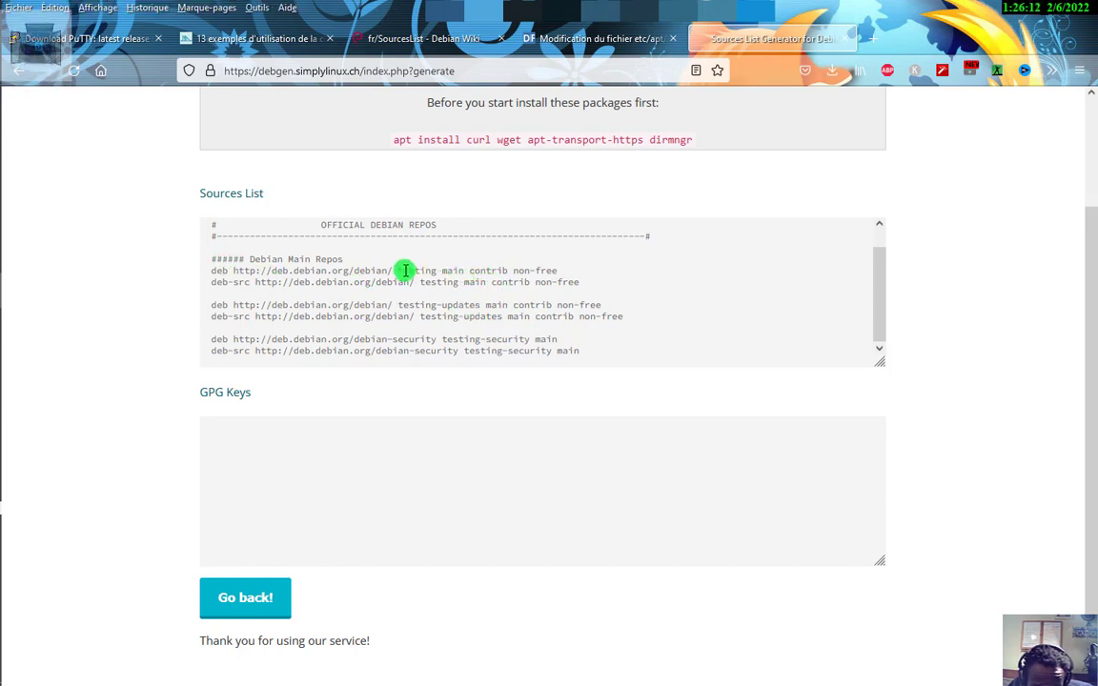
drag(398, 269, 437, 270)
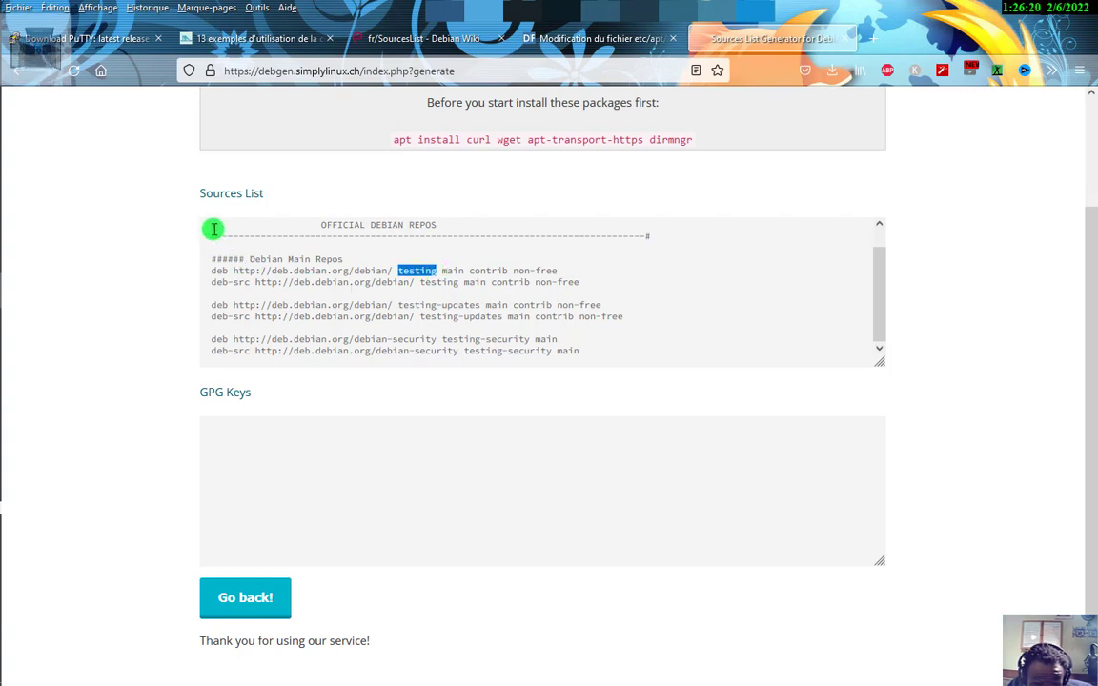
drag(211, 226, 596, 371)
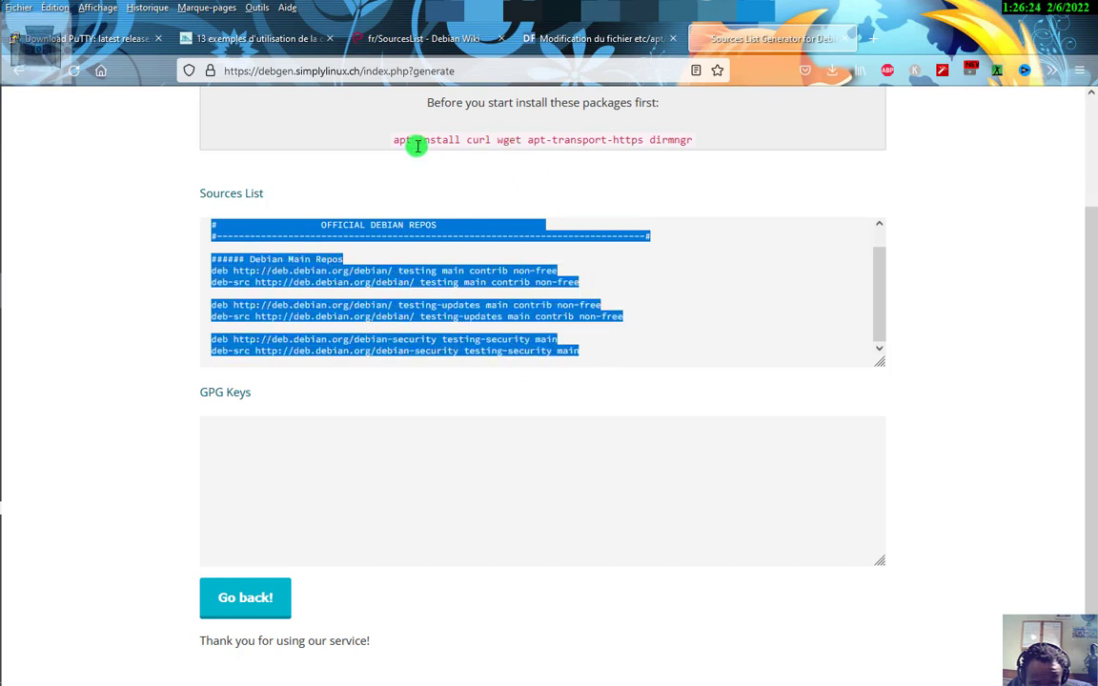
Copy the prerequisite package install command from the page and paste it into the root terminal in PuTTY on the remote desktop
drag(392, 142, 674, 140)
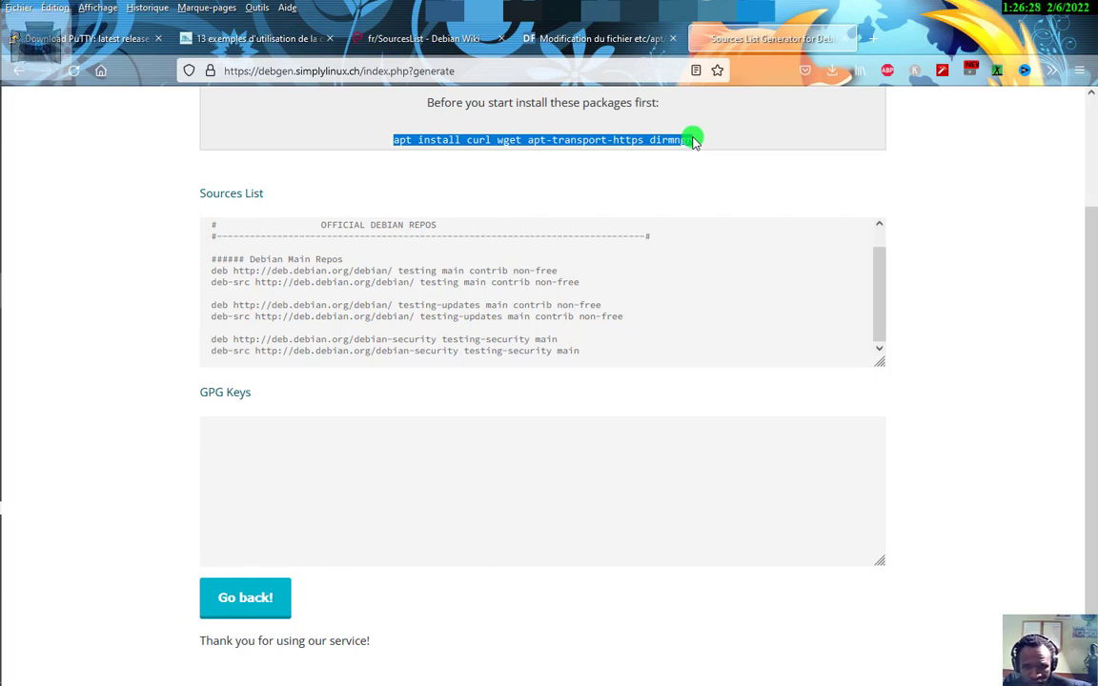
mouse_move(3, 274)
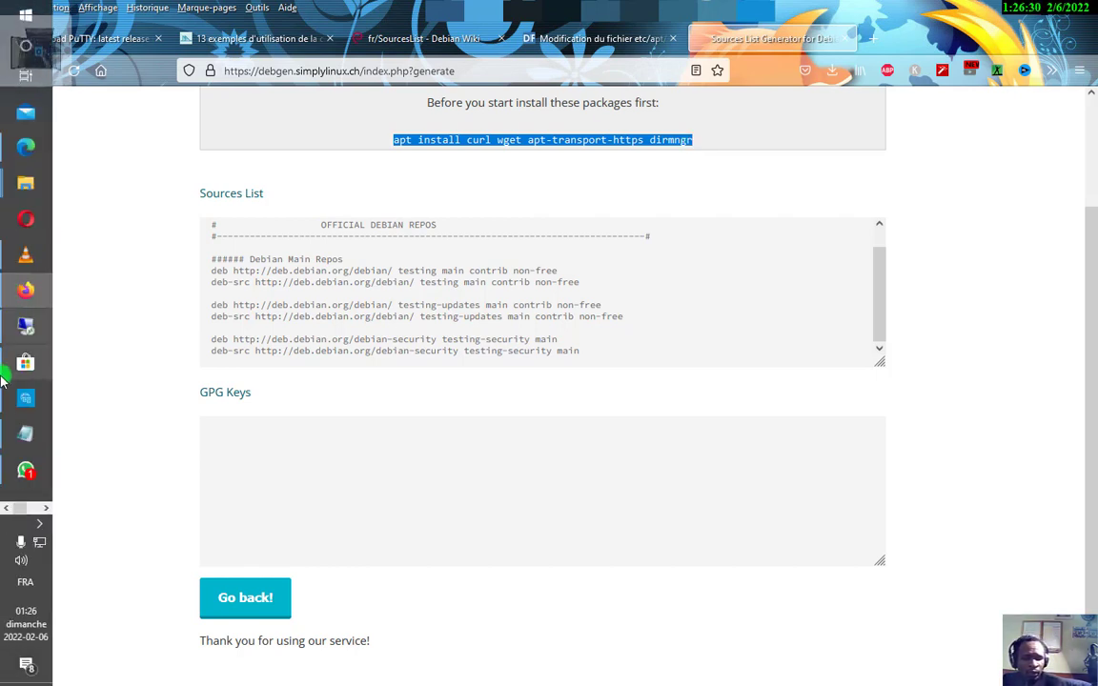
click(25, 325)
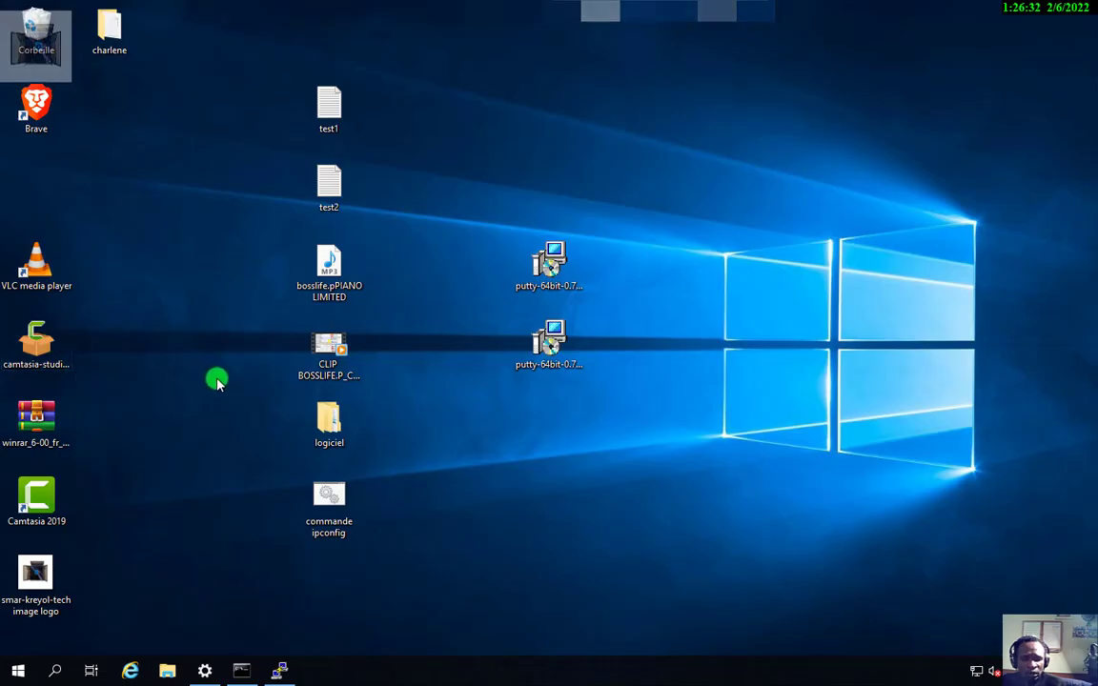
click(285, 666)
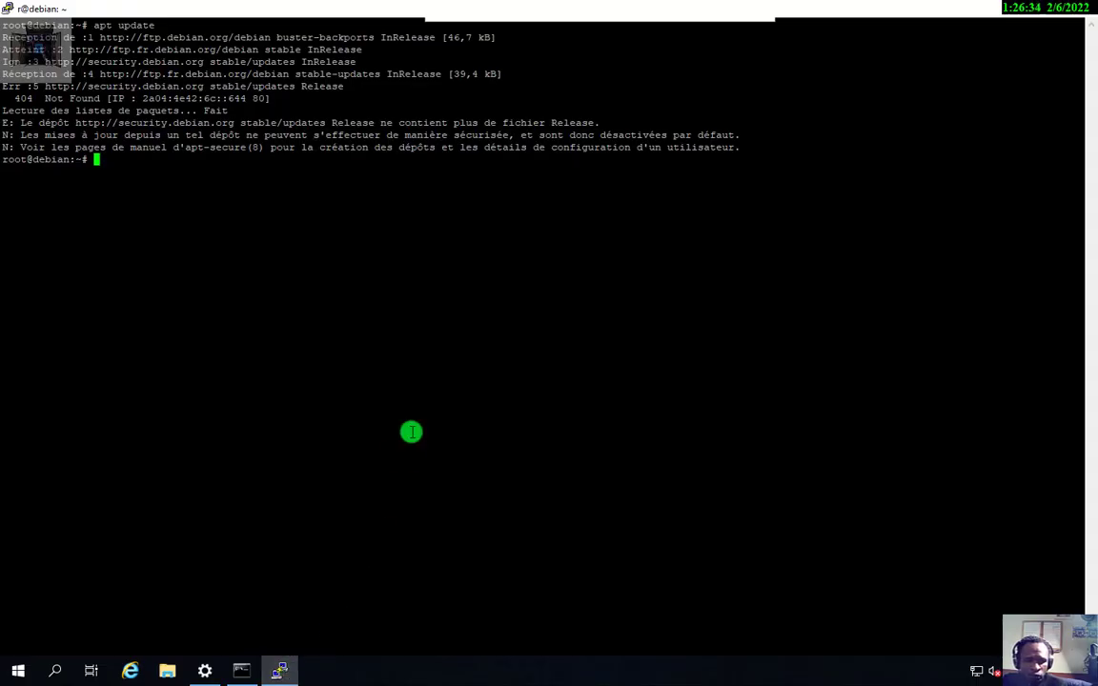
key(Return)
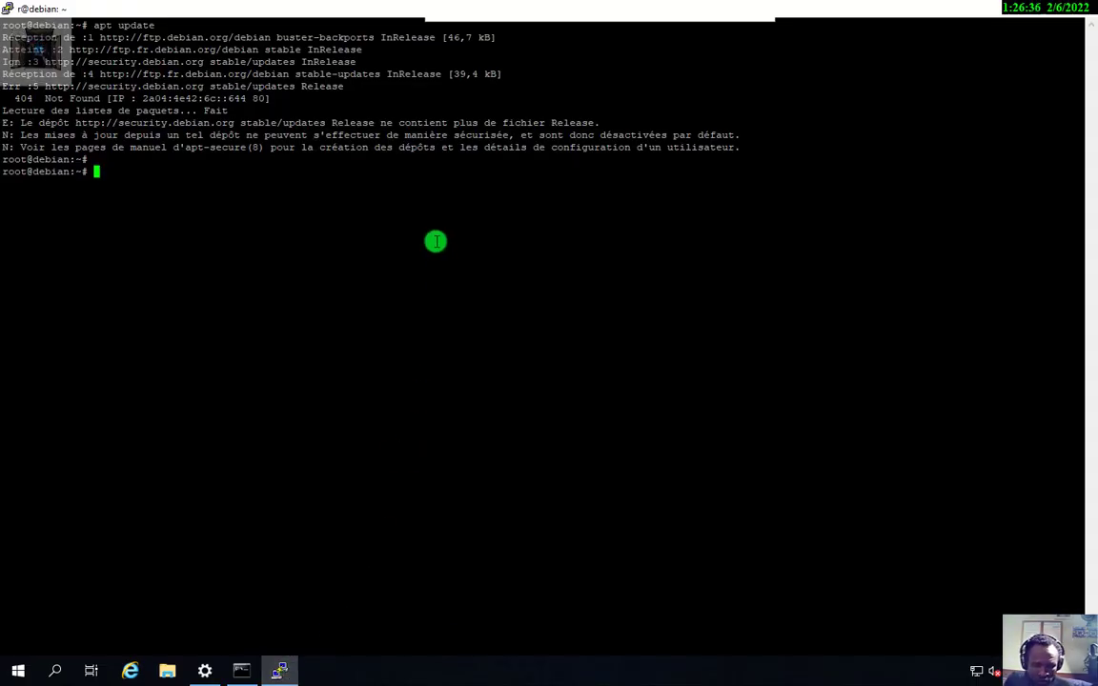
key(Up)
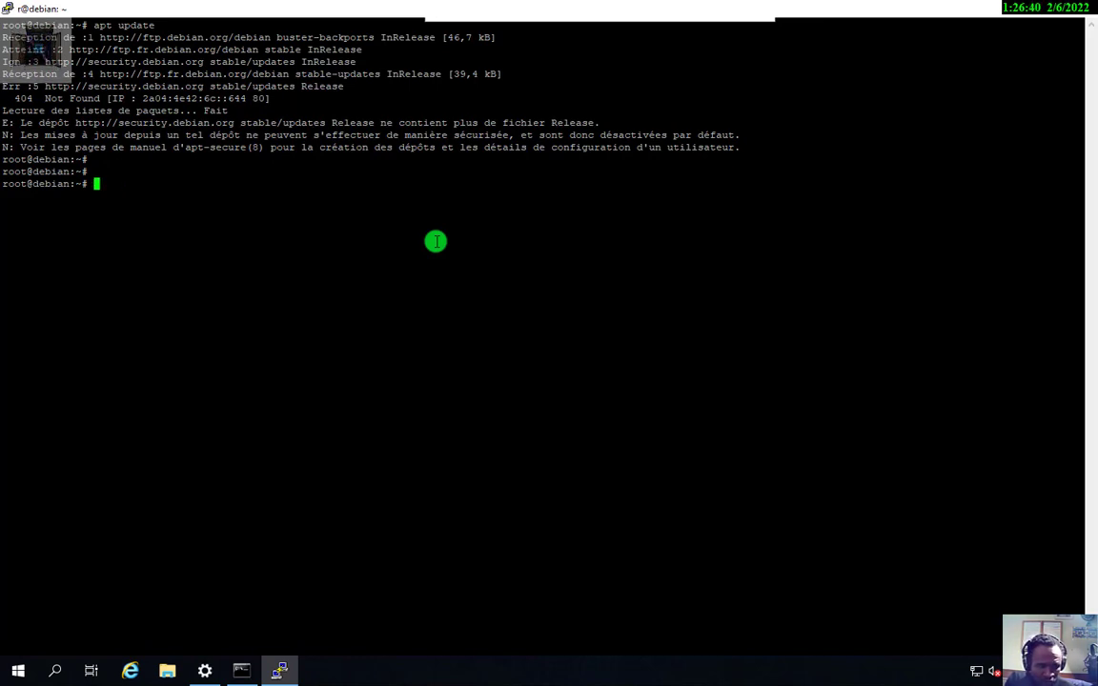
right_click(319, 209)
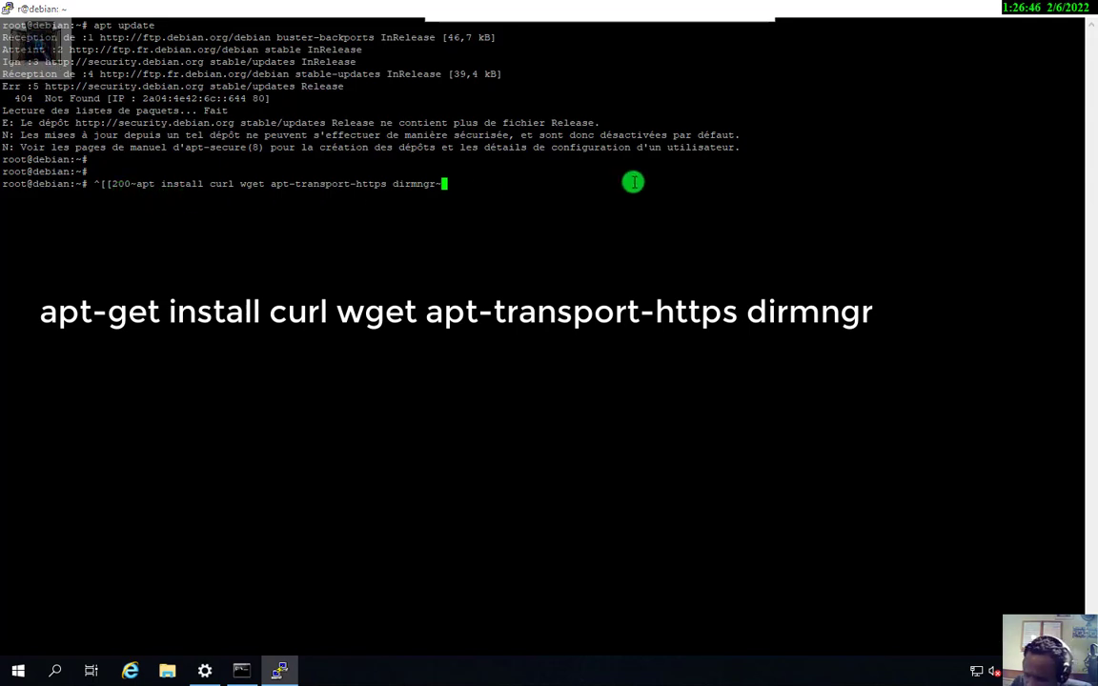
Remove the stray characters before apt in the pasted command and try to run the package installation
key(BackSpace)
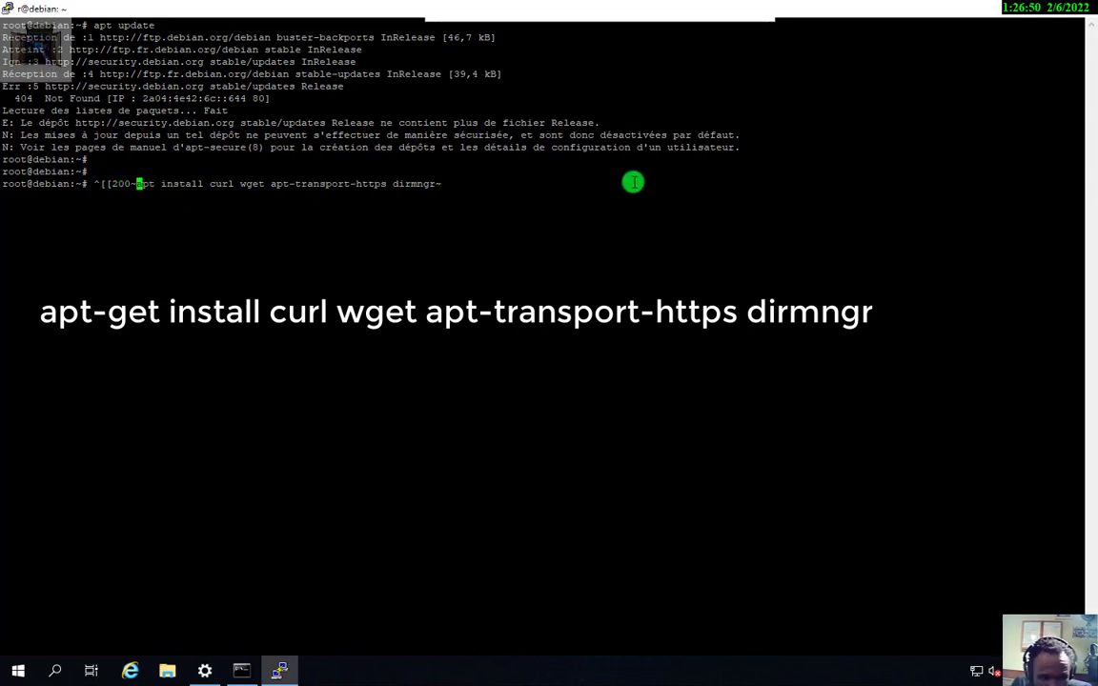
key(BackSpace)
key(BackSpace)
key(BackSpace)
key(BackSpace)
key(BackSpace)
key(BackSpace)
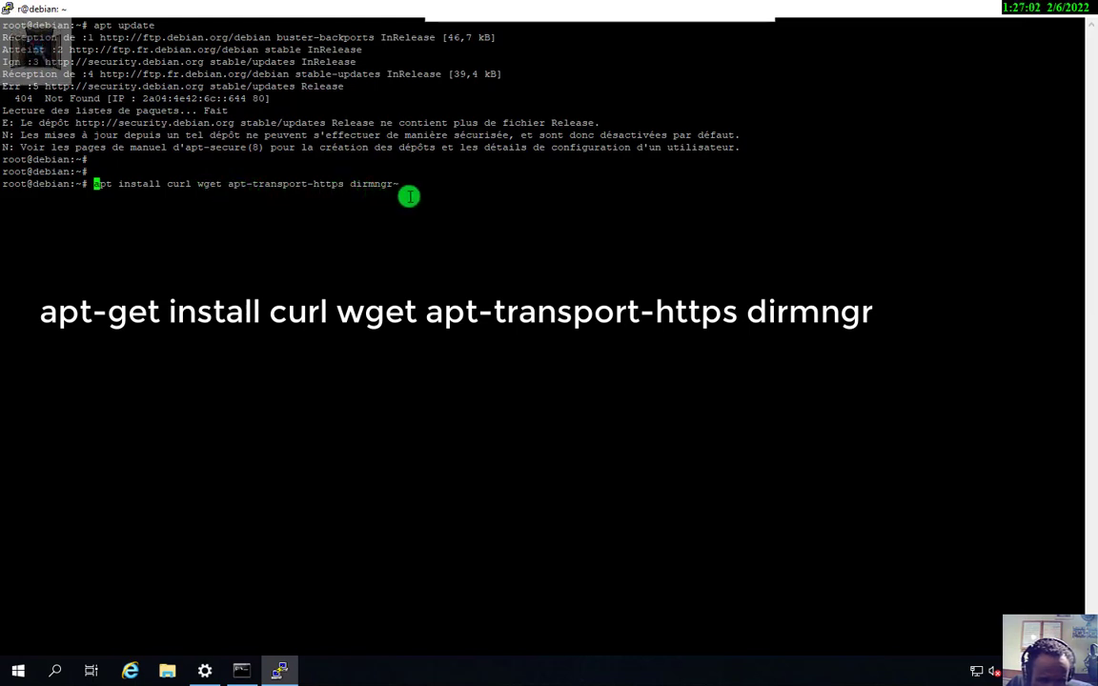
key(Return)
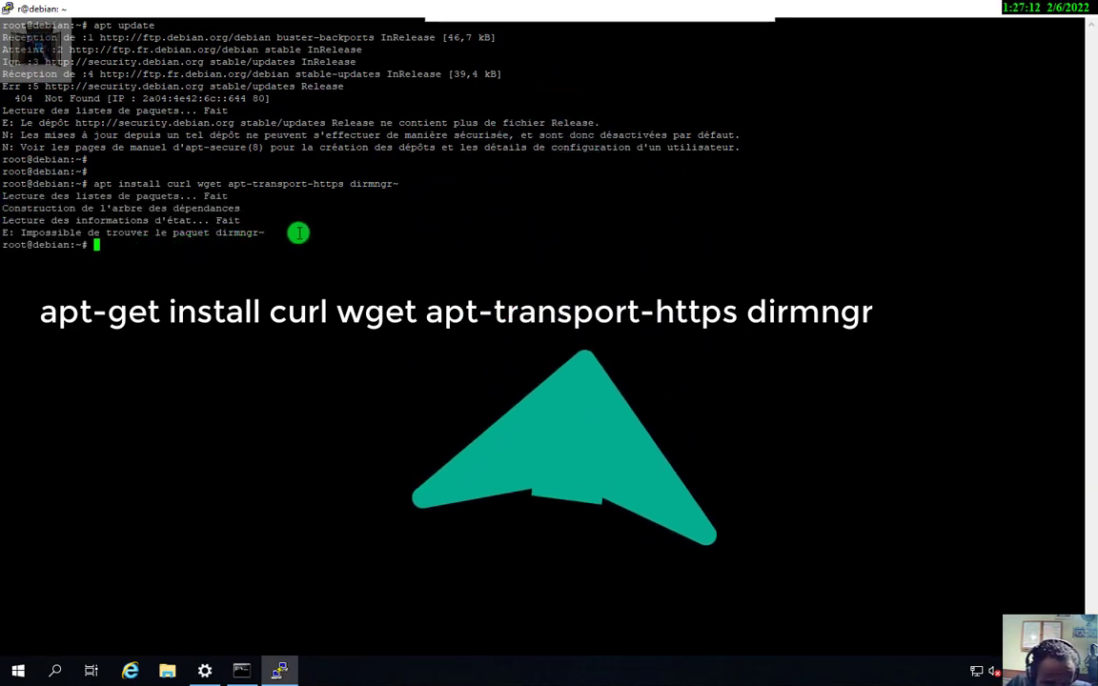
Run the corrected command apt install curl wget apt-transport-https dirmngr, answering o to continue and quitting the changelog
key(Up)
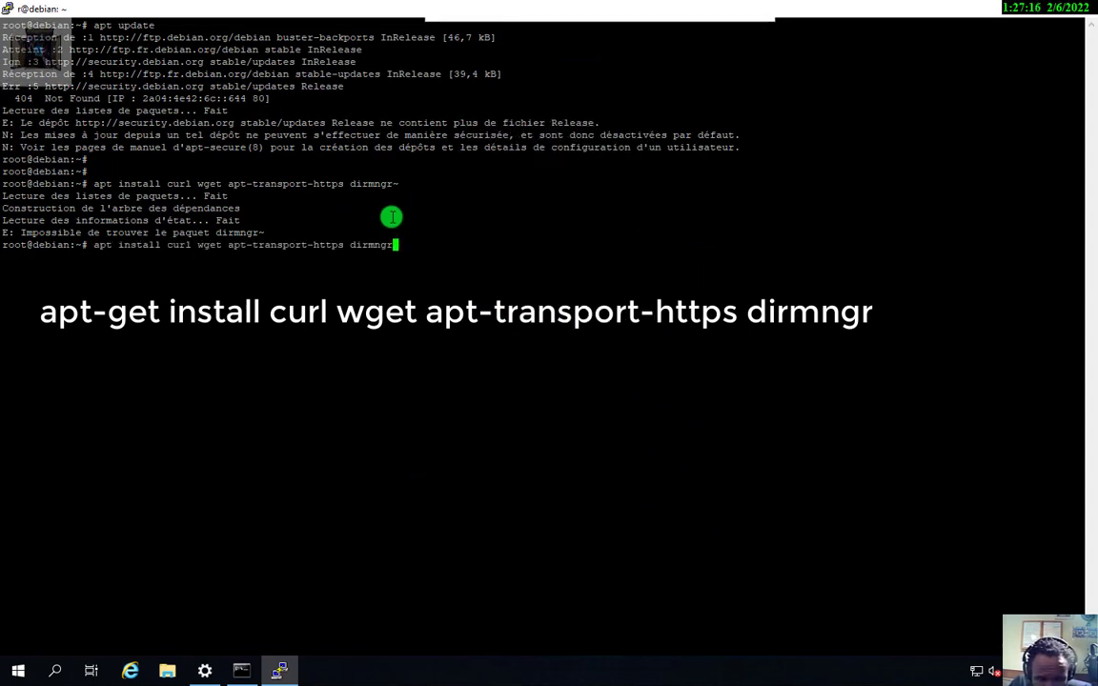
key(Return)
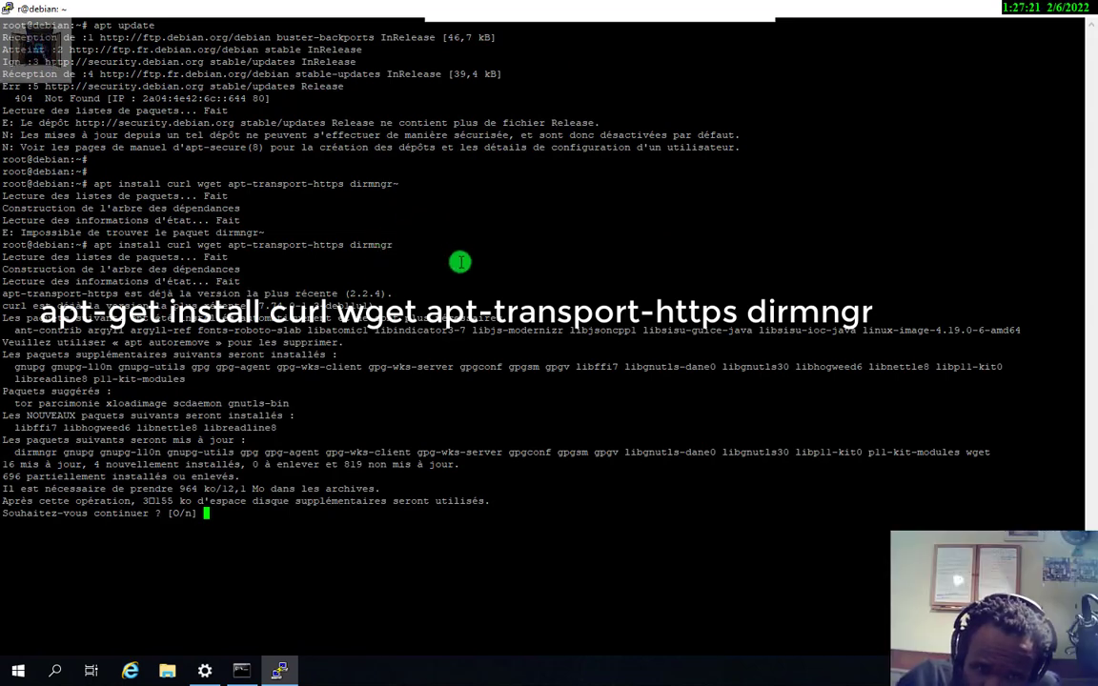
text(o)
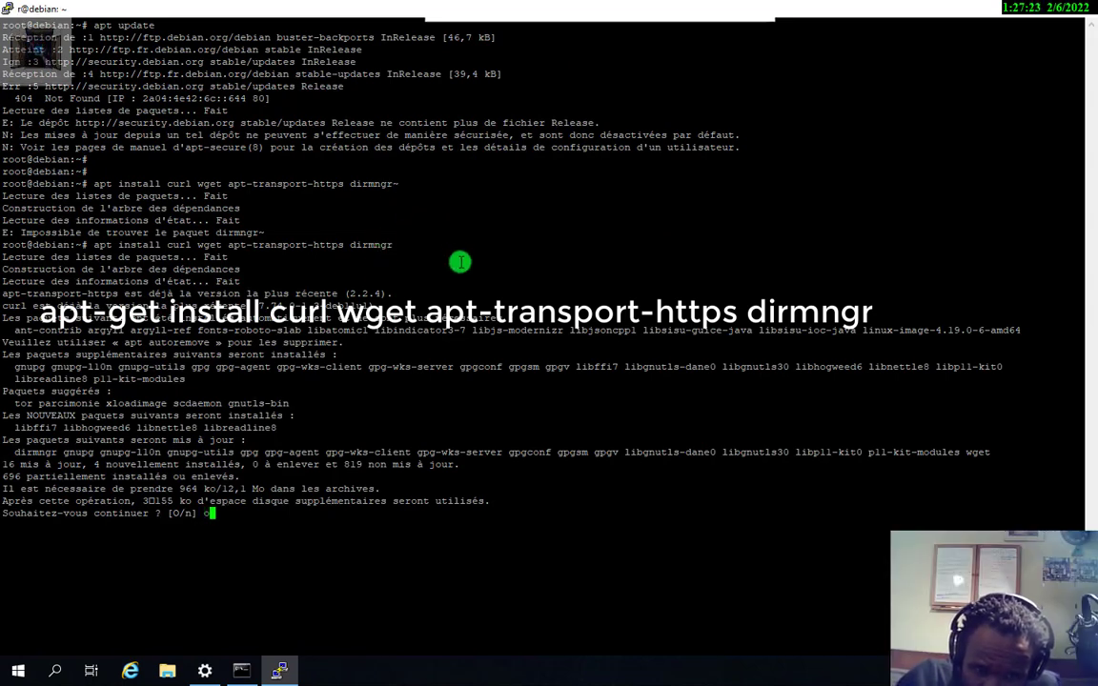
key(Return)
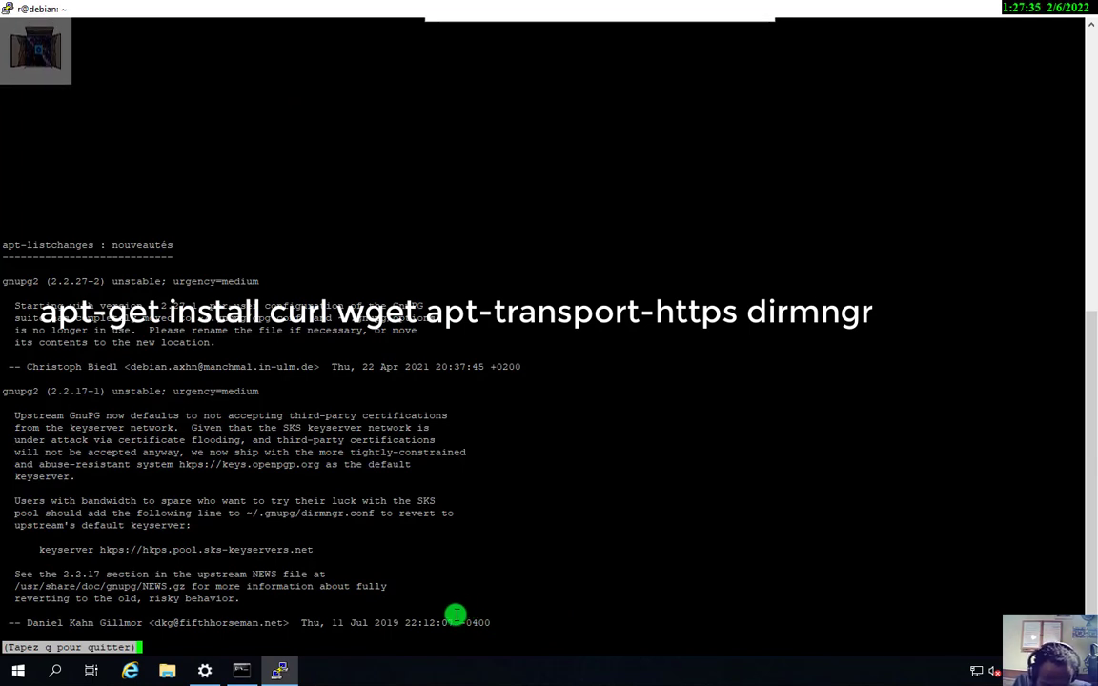
key(q)
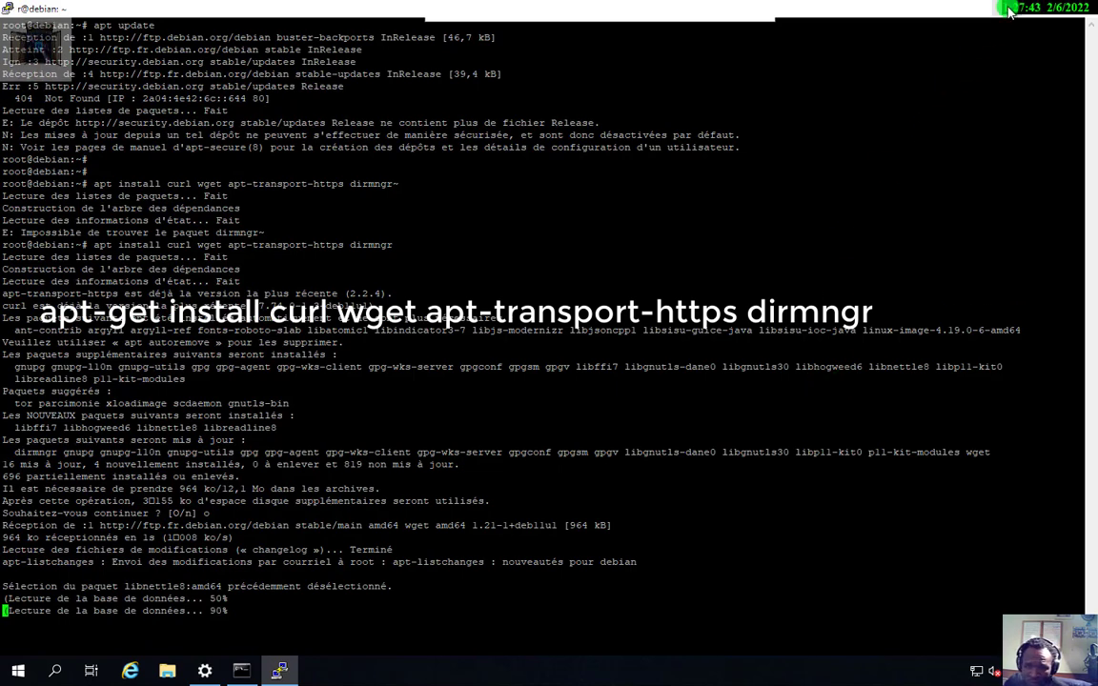
Check the package installation's progress in the terminal and switch back to the generated sources list in Firefox
click(905, 10)
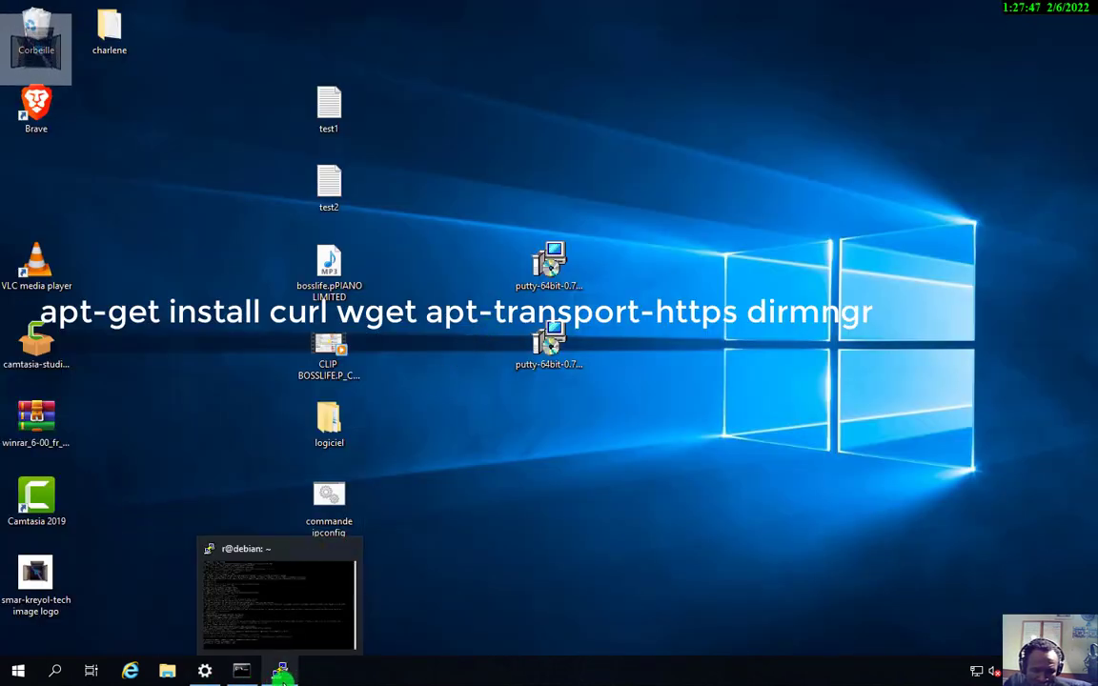
click(283, 675)
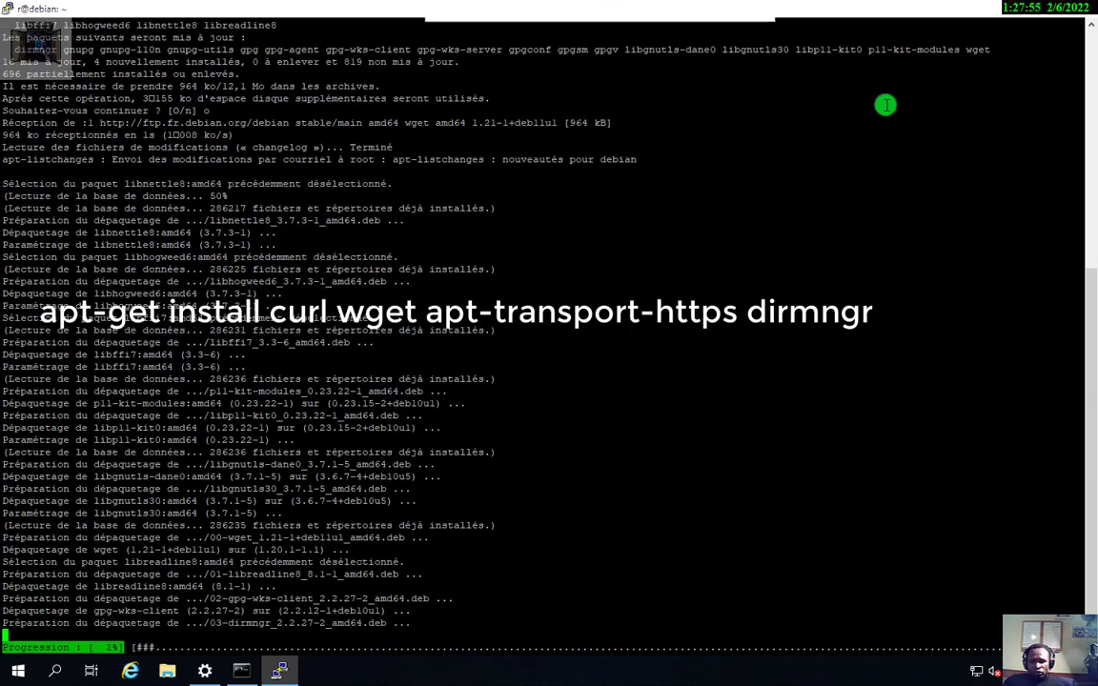
click(1013, 13)
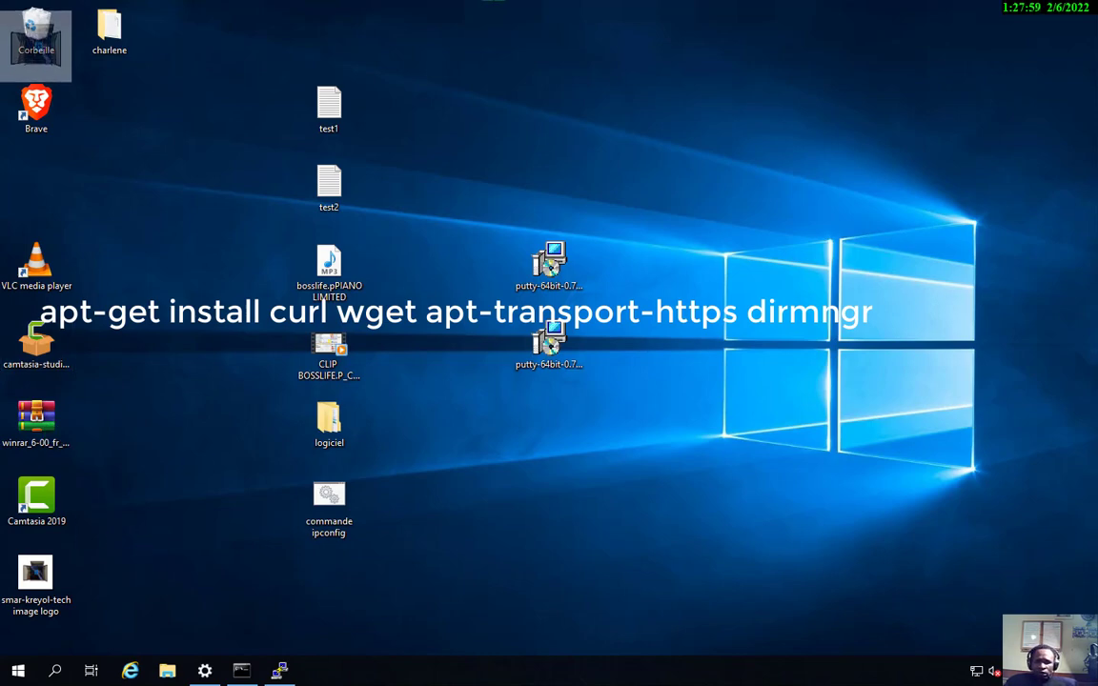
mouse_move(667, 12)
key(alt+Tab)
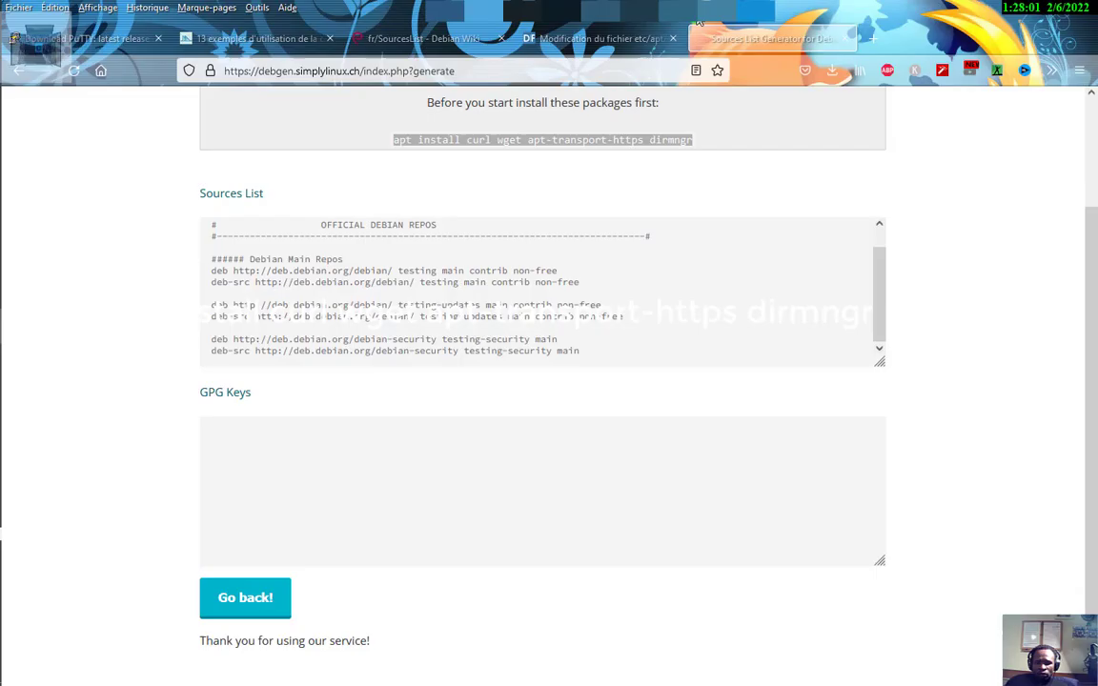
scroll(402, 338, up, 3)
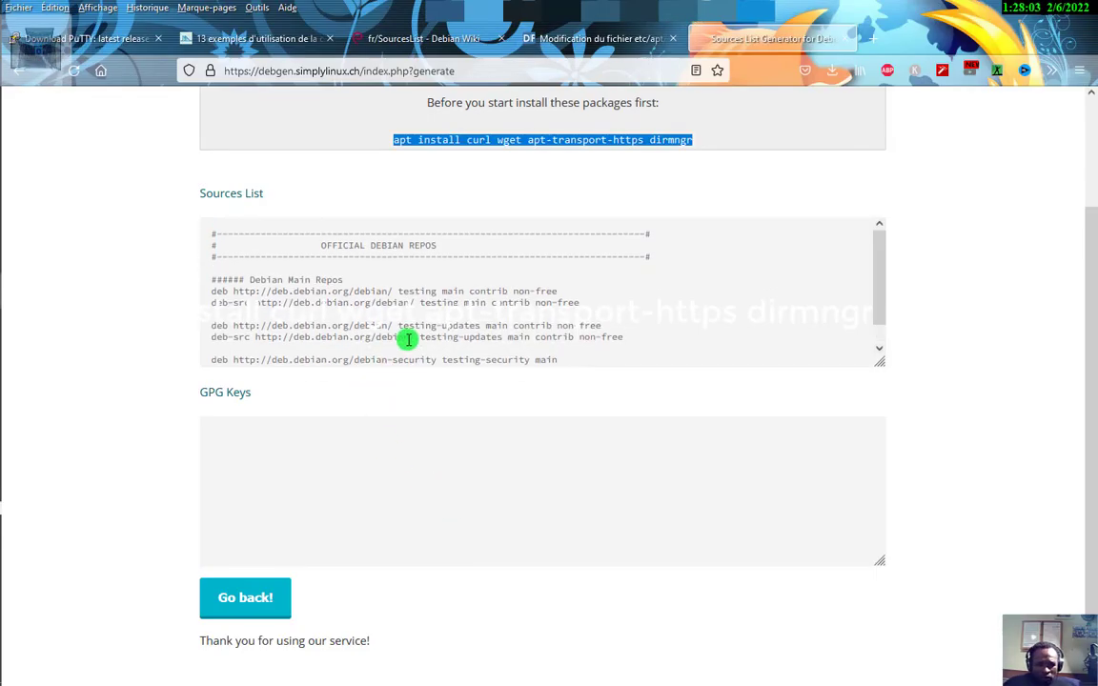
scroll(393, 350, down, 2)
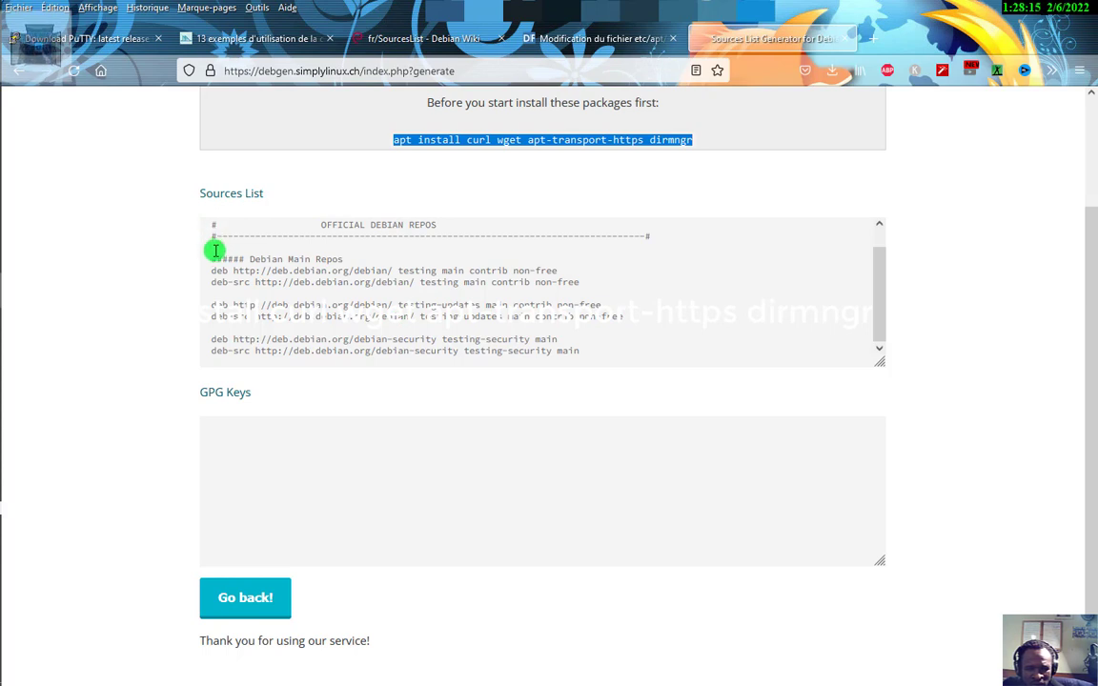
drag(215, 250, 597, 350)
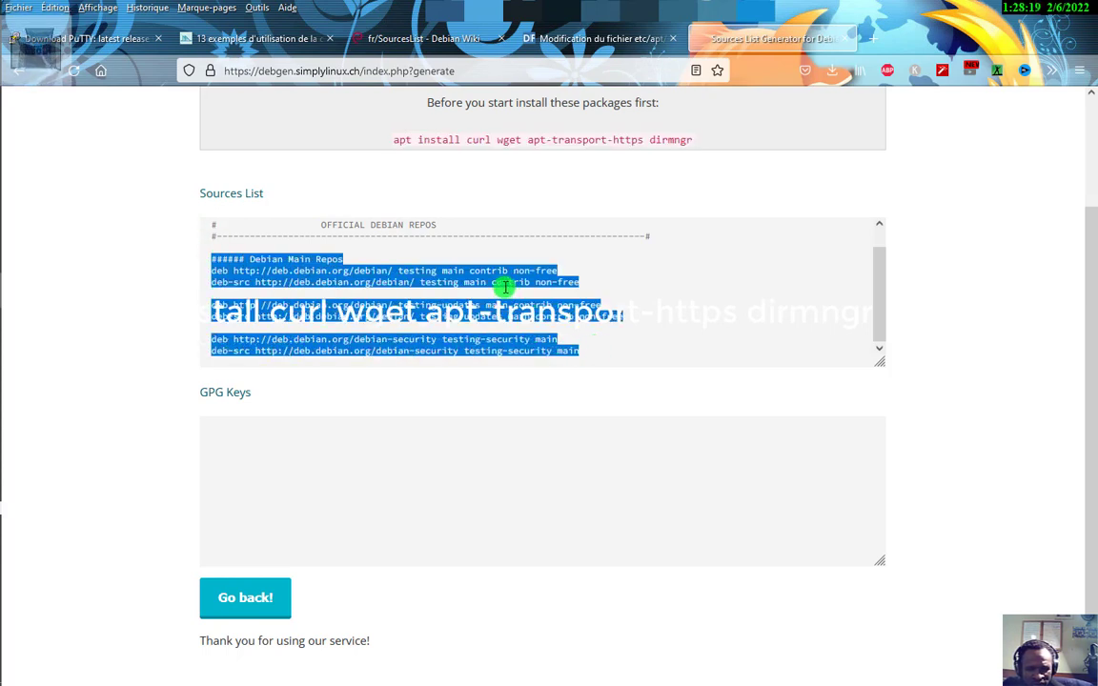
drag(211, 221, 599, 377)
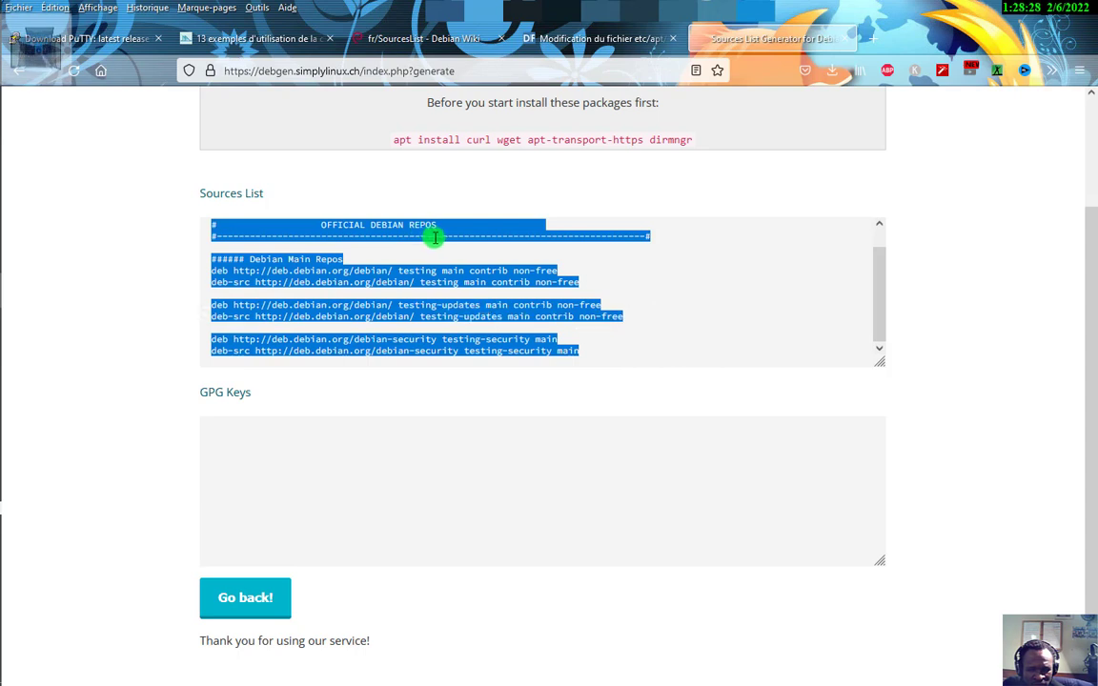
right_click(433, 282)
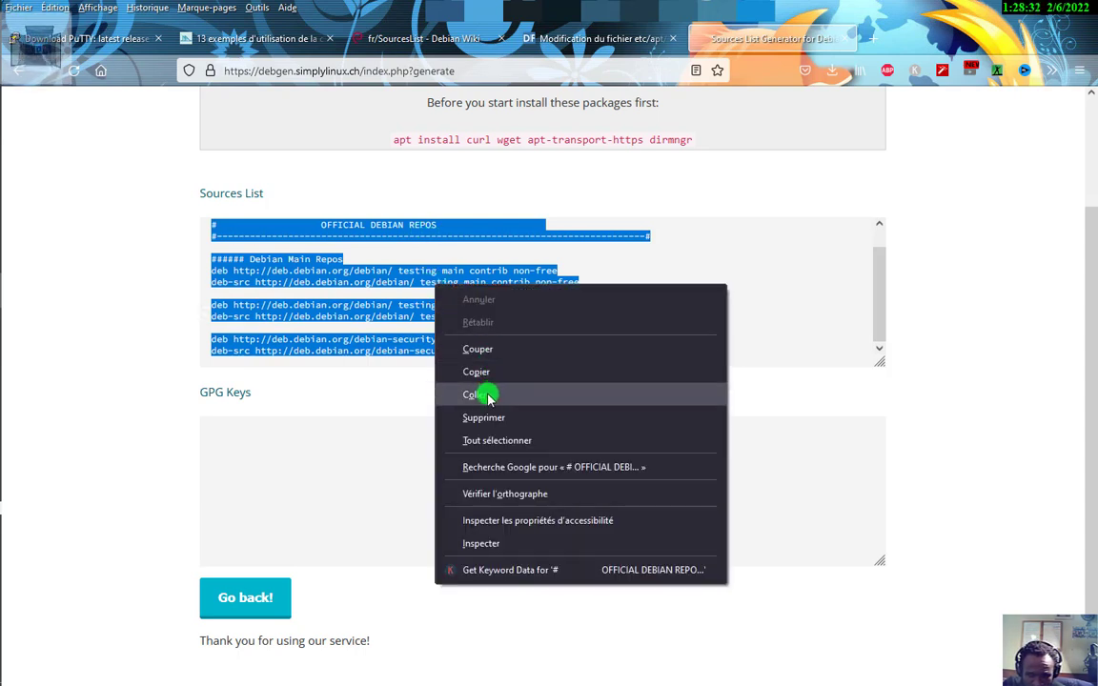
key(Escape)
click(791, 296)
Copy the entire generated Sources List, from the OFFICIAL DEBIAN REPOS header through the last debian-security line
scroll(877, 296, up, 1)
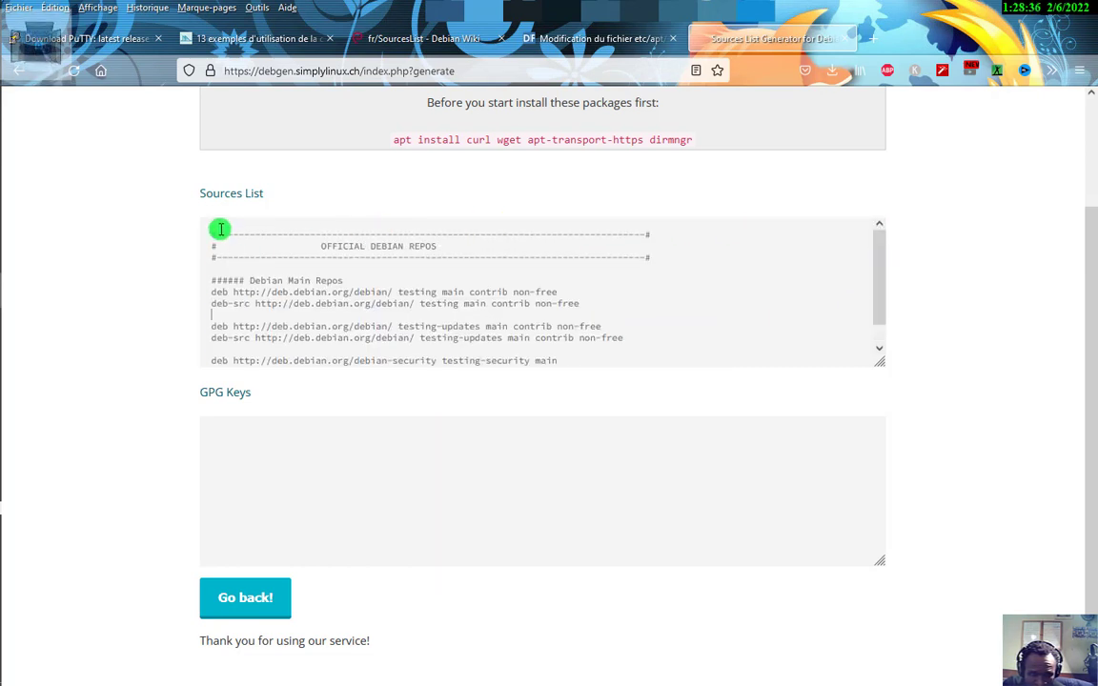
drag(211, 227, 700, 413)
right_click(498, 311)
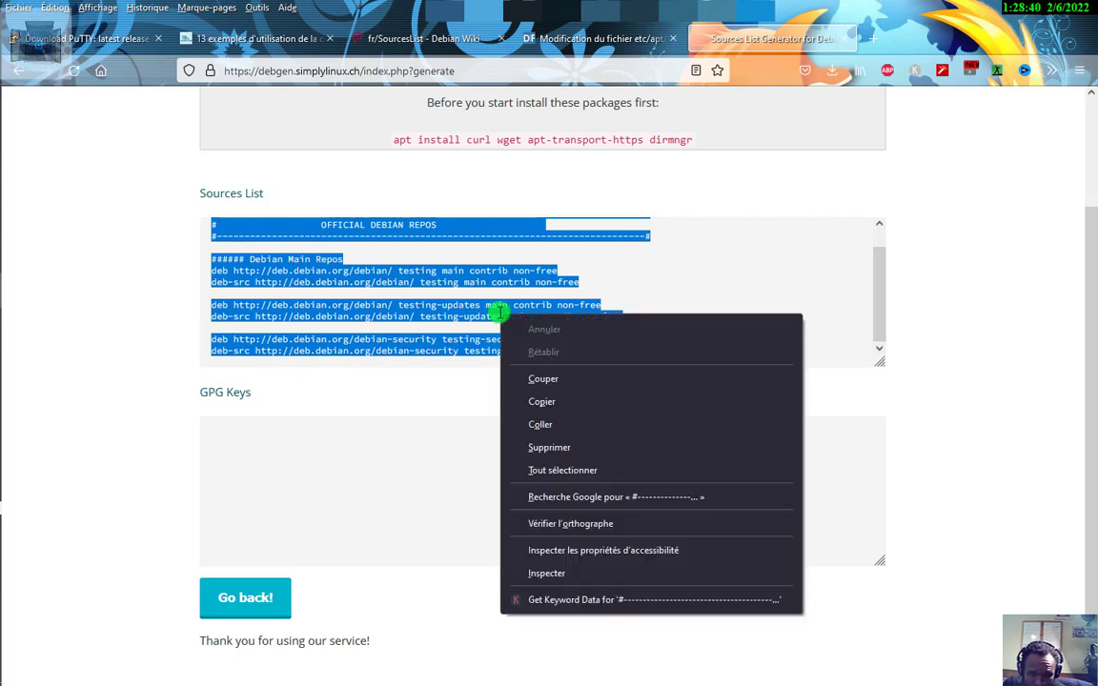
click(542, 401)
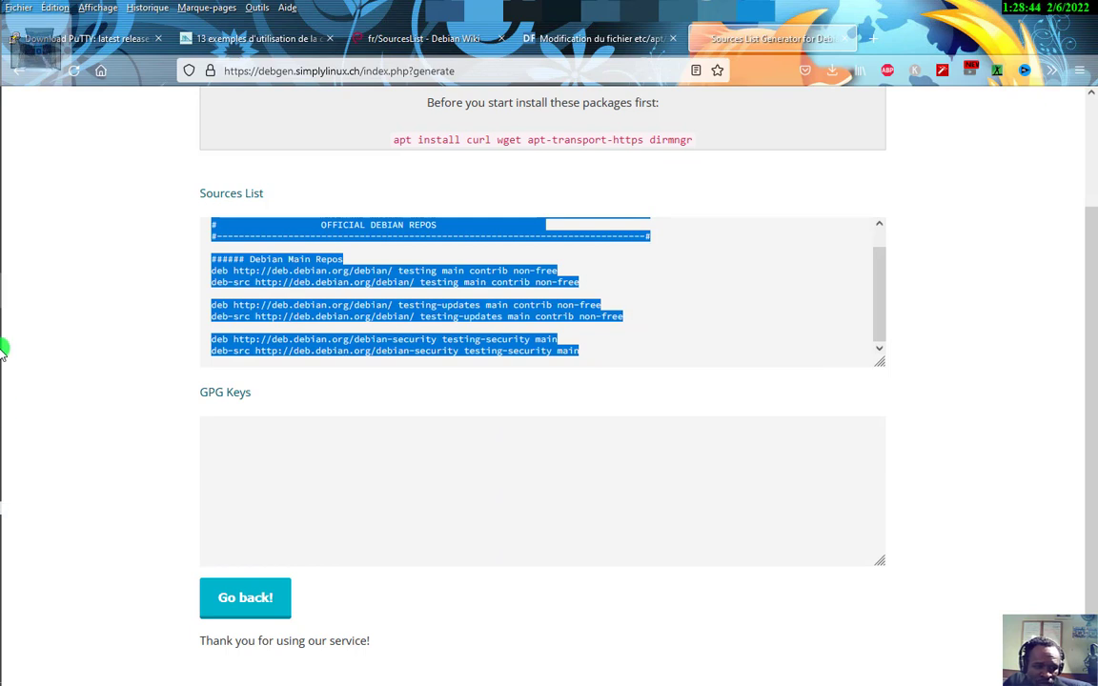
Switch to the PuTTY root terminal on the remote desktop and clear its screen
mouse_move(3, 350)
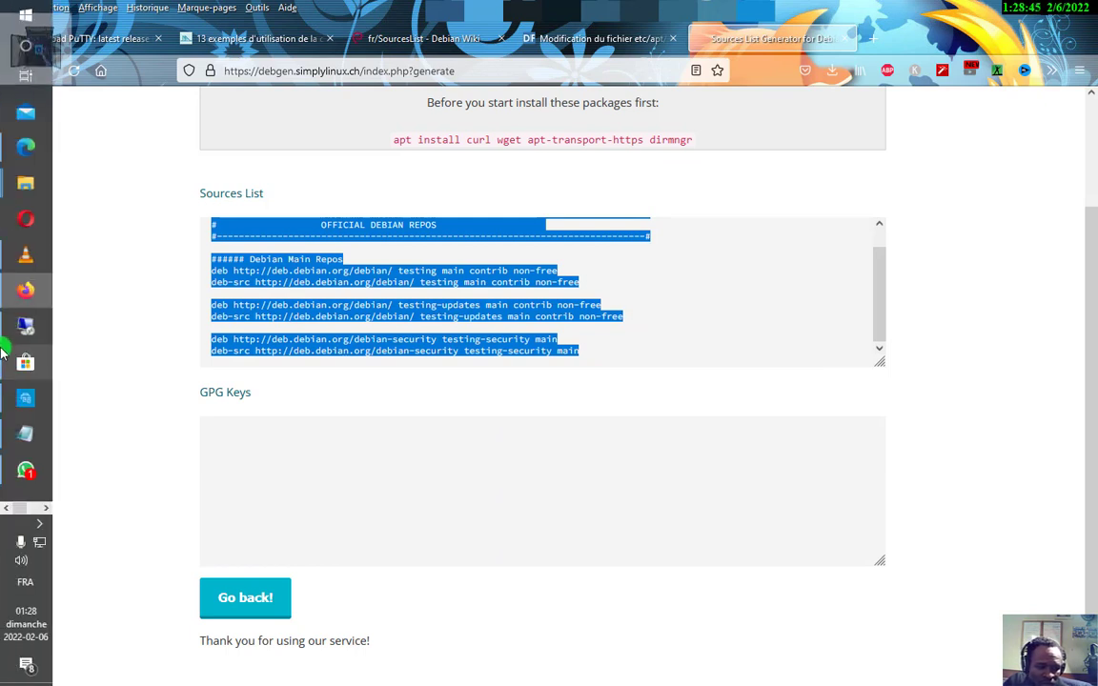
click(45, 508)
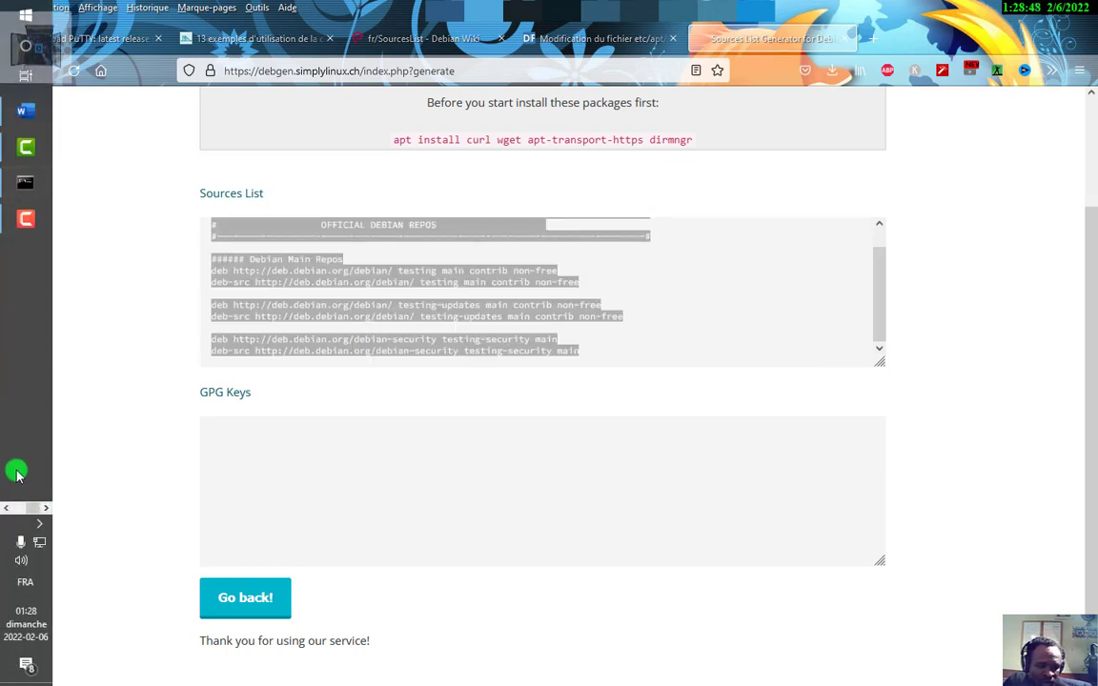
click(12, 508)
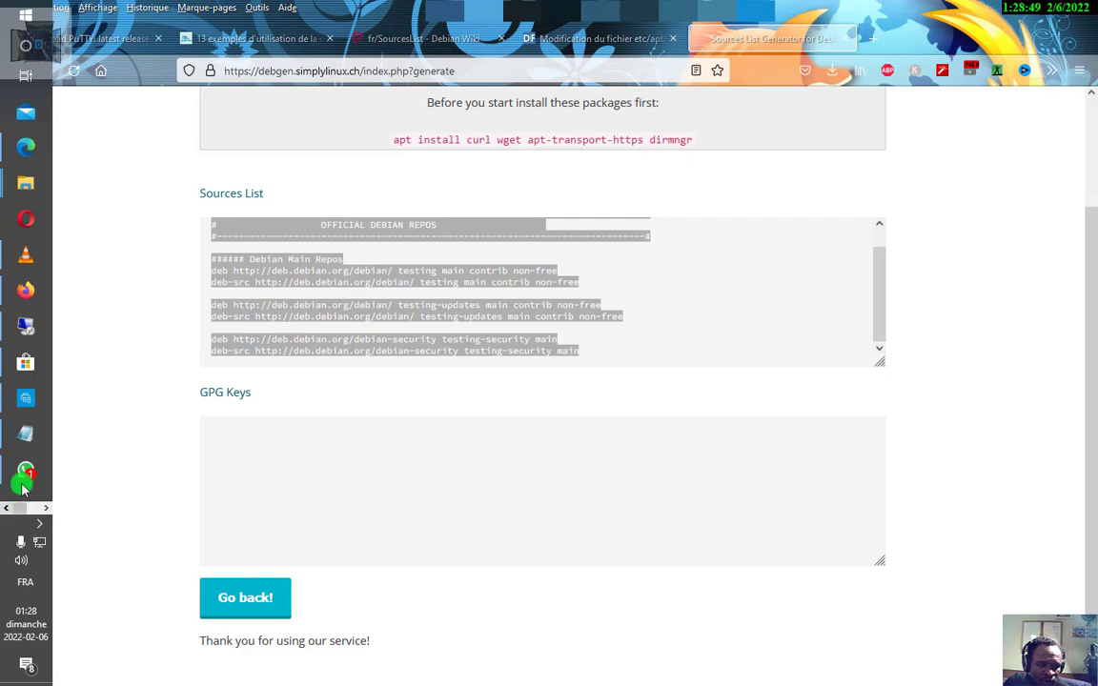
click(19, 334)
click(277, 668)
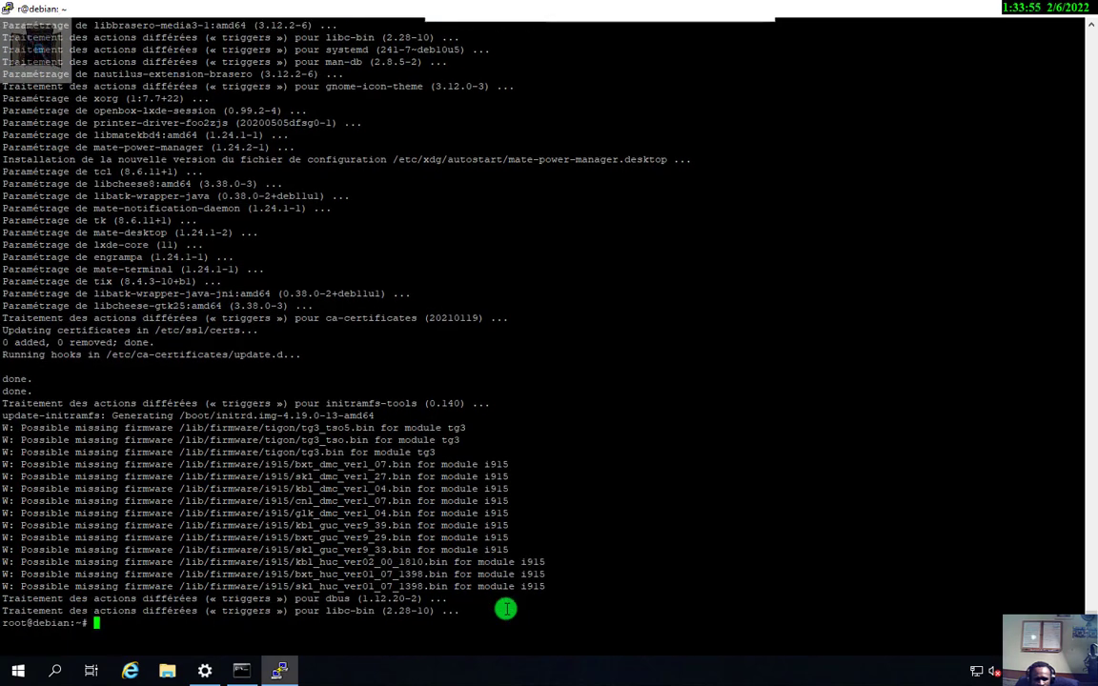
key(Return)
key(Return)
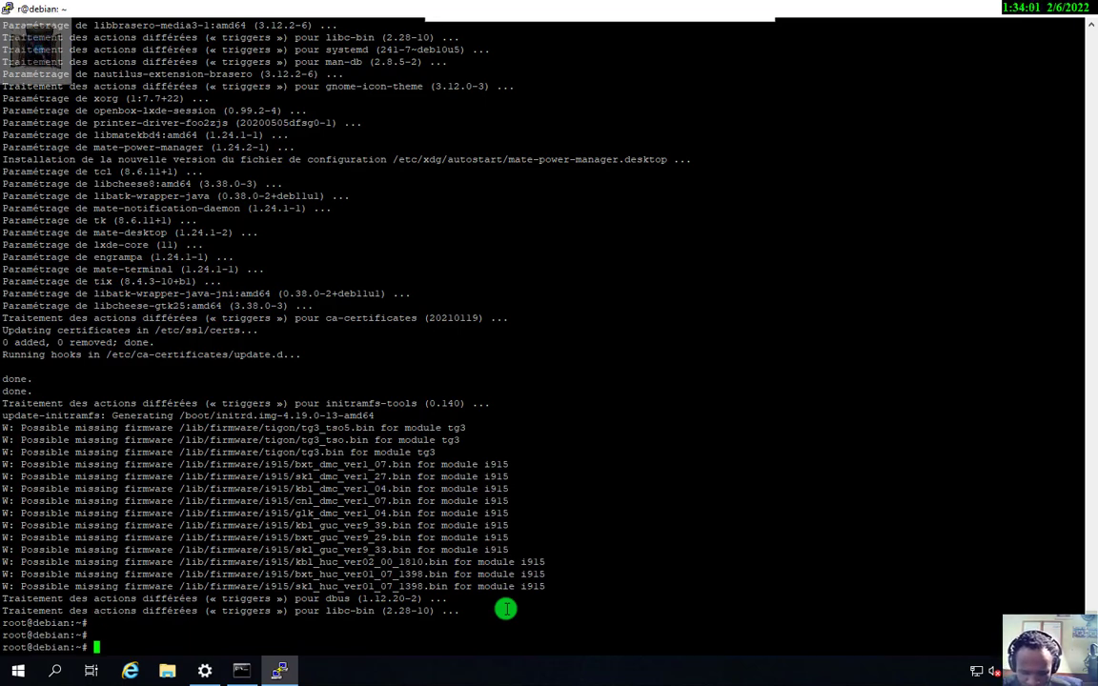
text(clea)
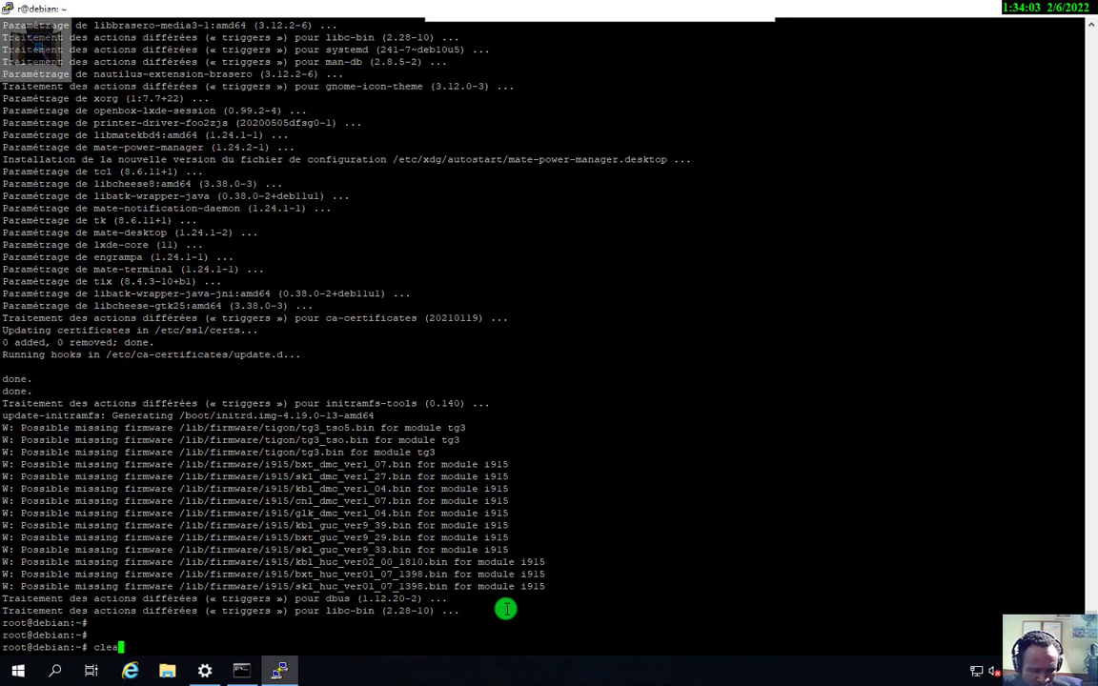
text(r)
key(Return)
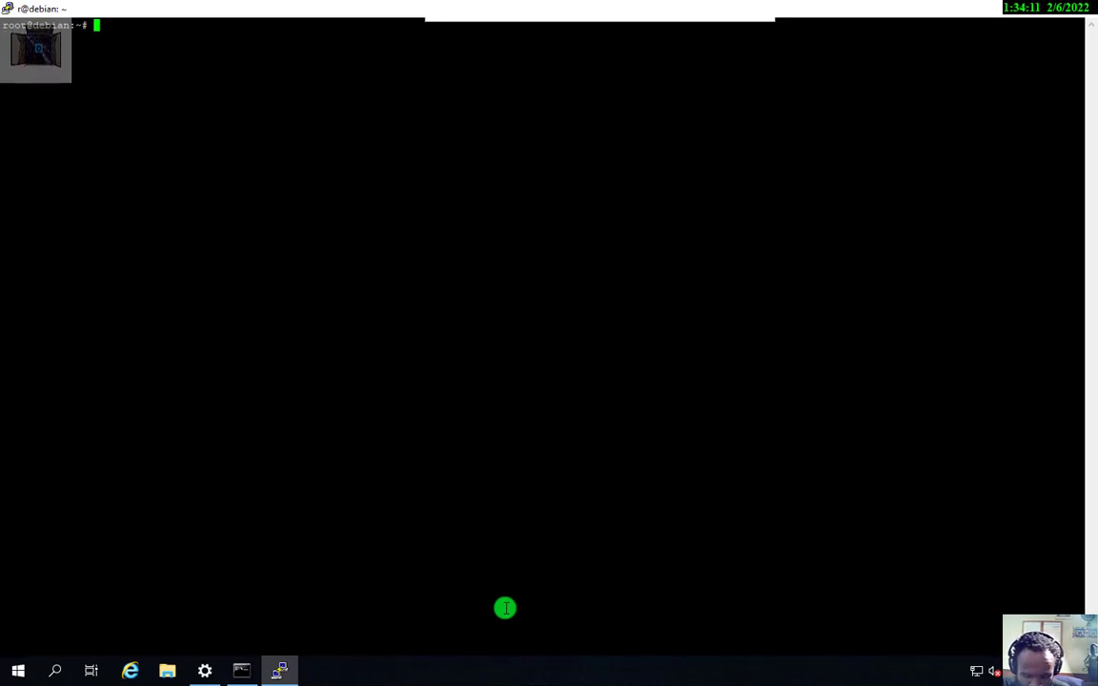
Write the command nano /etc/apt/sources.list at the root prompt, correcting the misspelled file extension
text(n)
text(o)
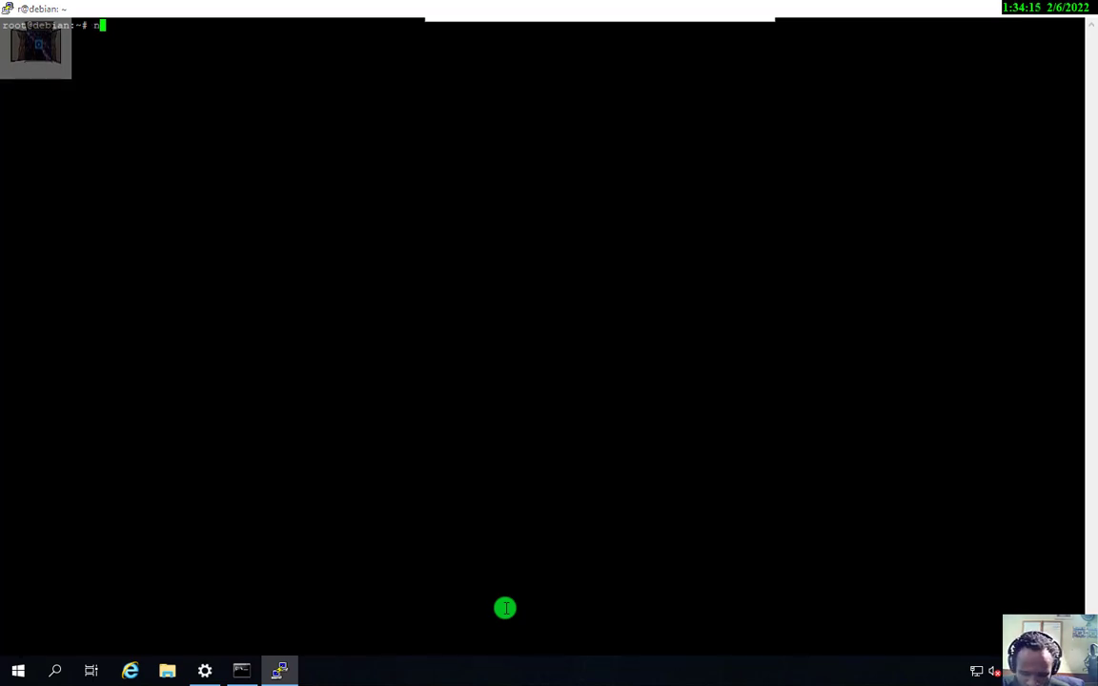
text(no /e)
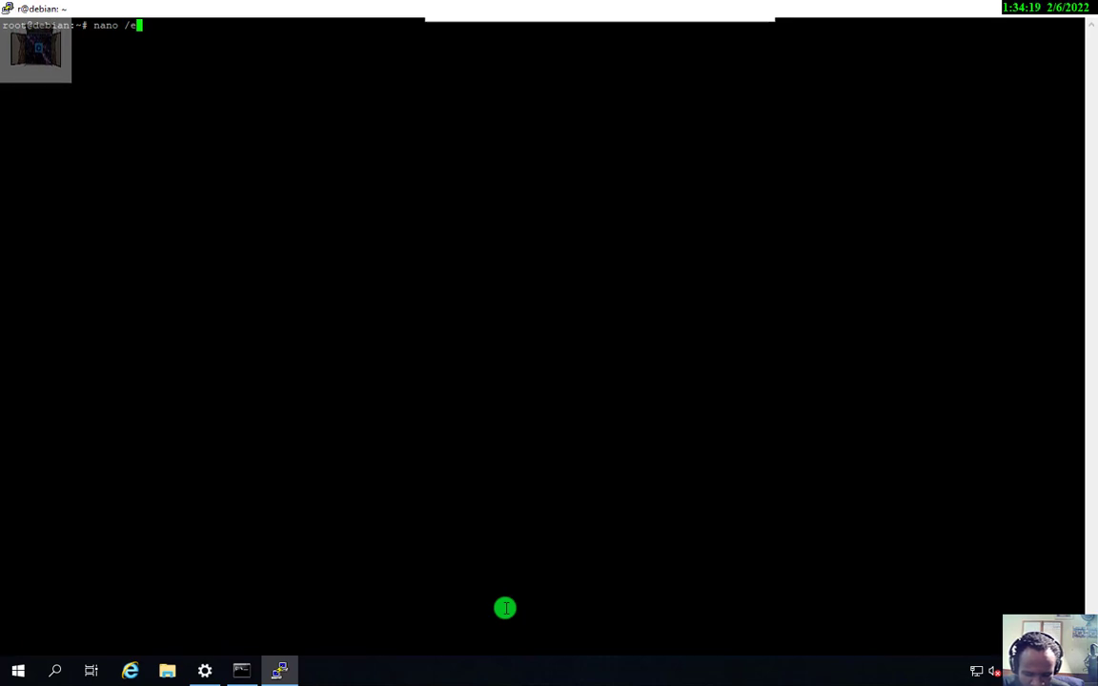
text(tc/apt/)
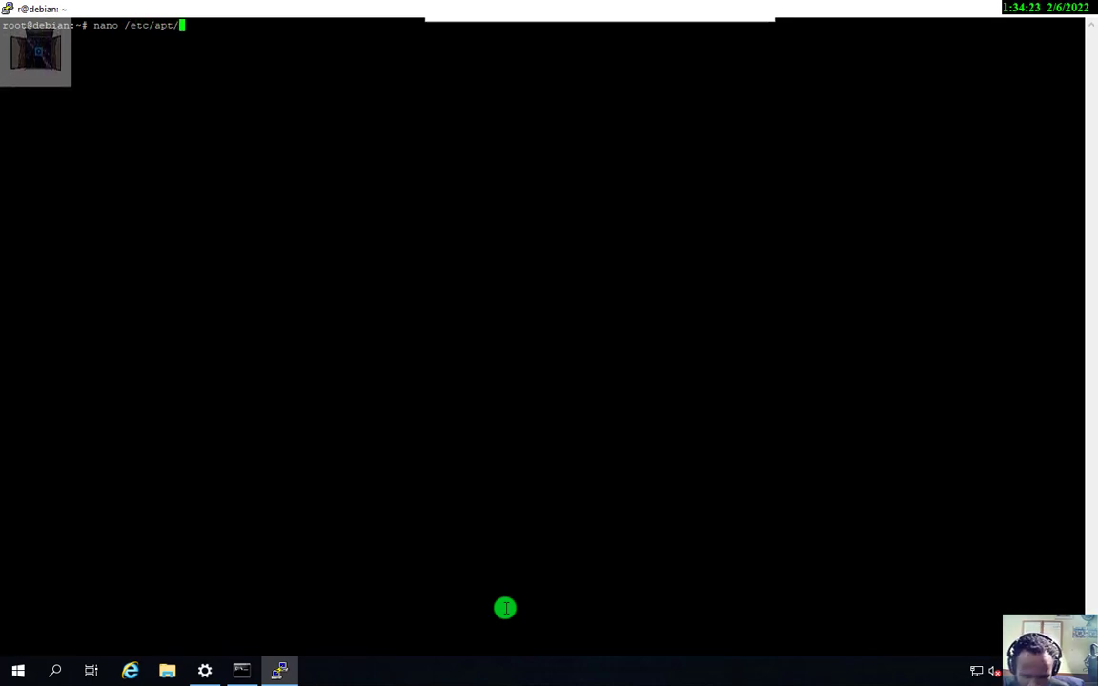
text(sou)
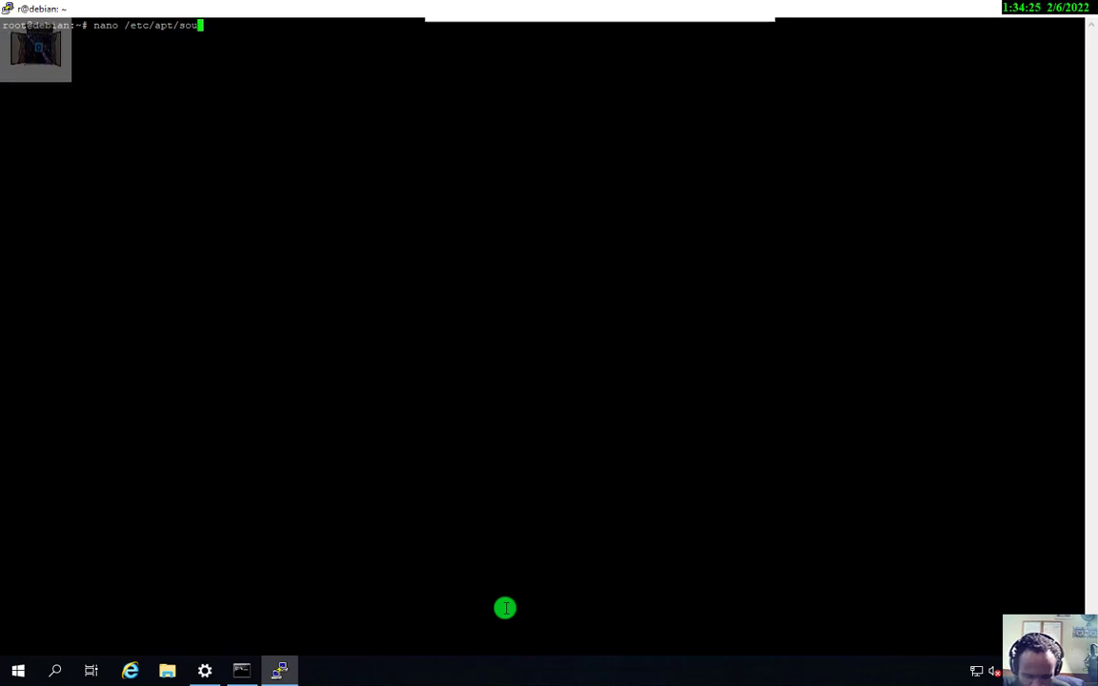
text(rces.)
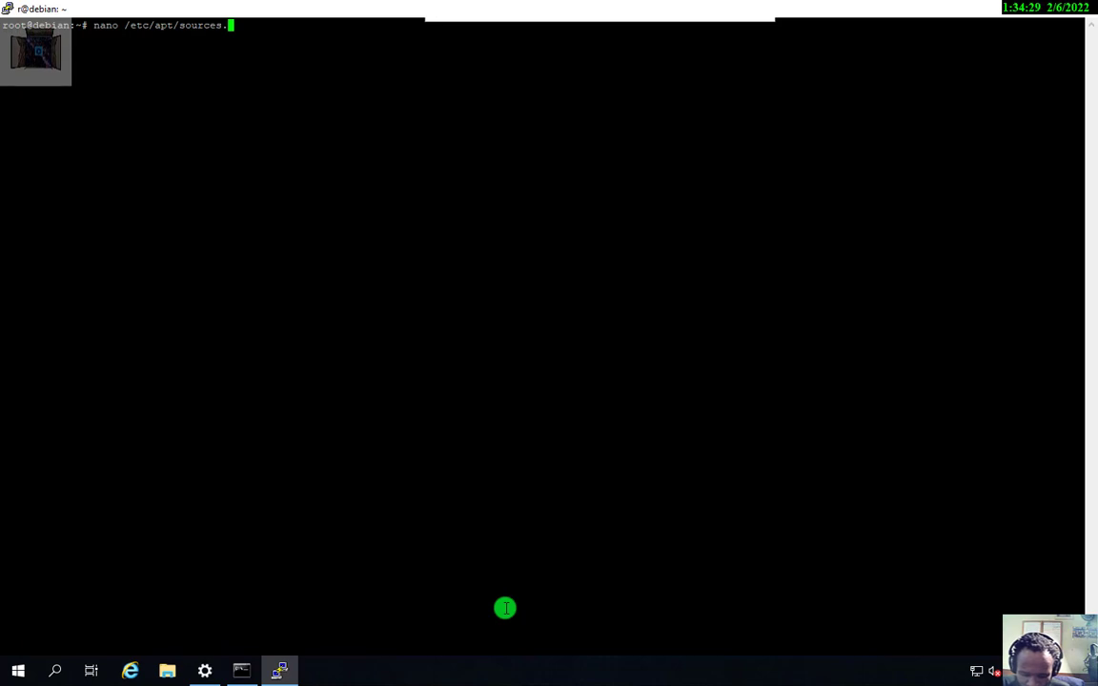
text(lict)
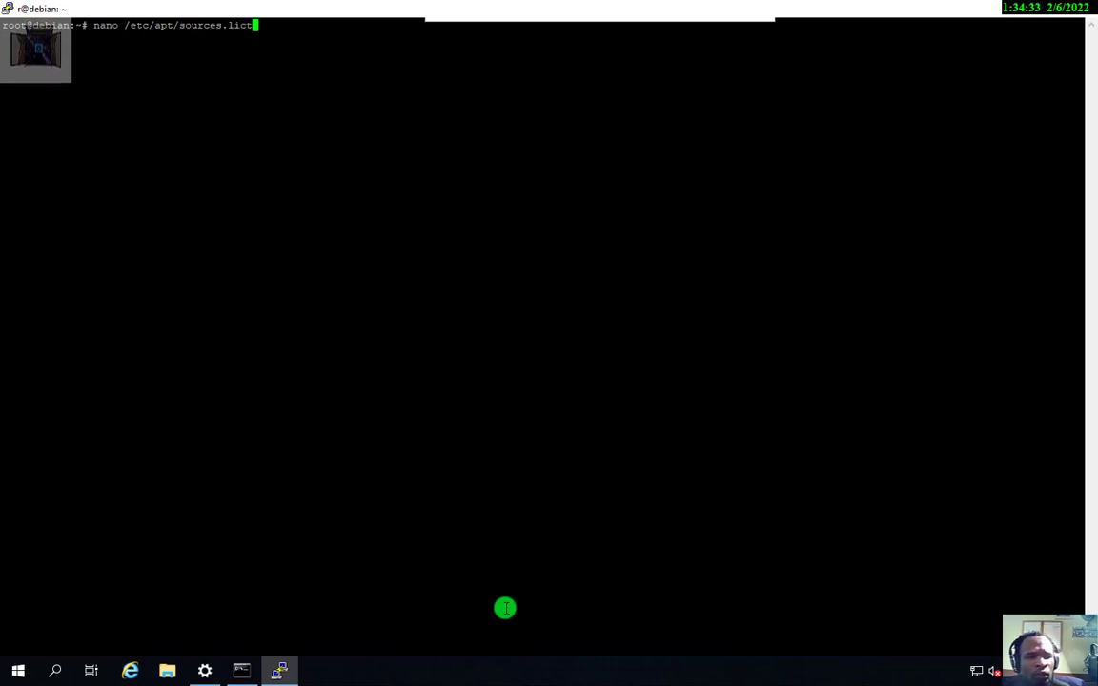
key(BackSpace)
key(BackSpace)
text(s)
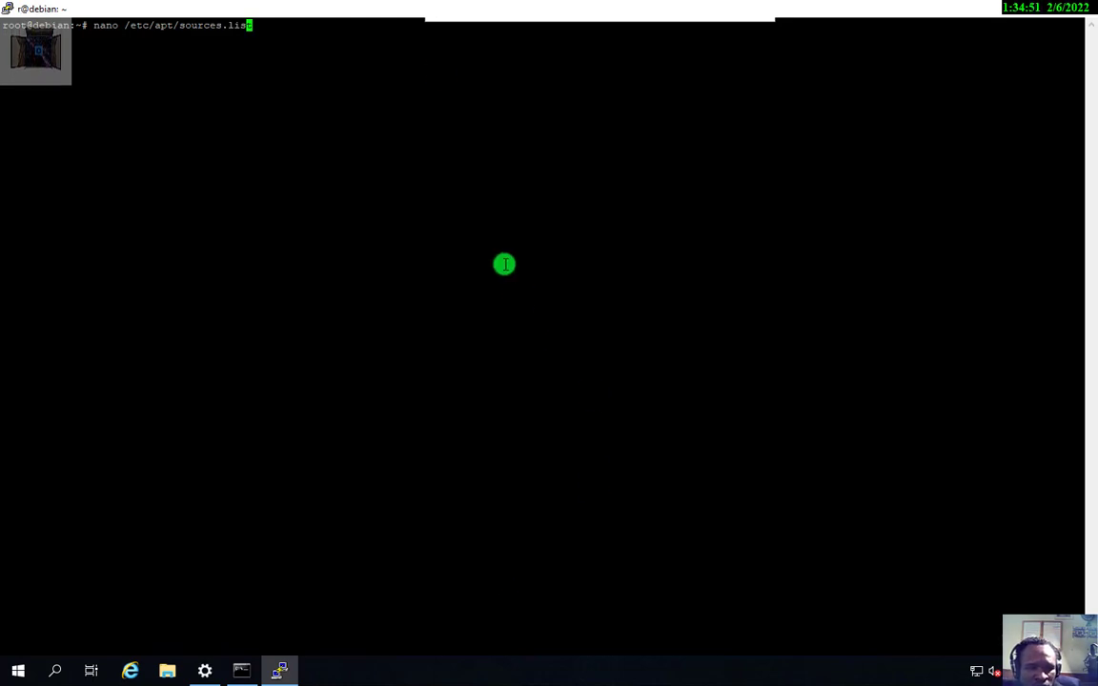
Dismiss the PuTTY network error and restart the session to the Debian server
right_click(438, 8)
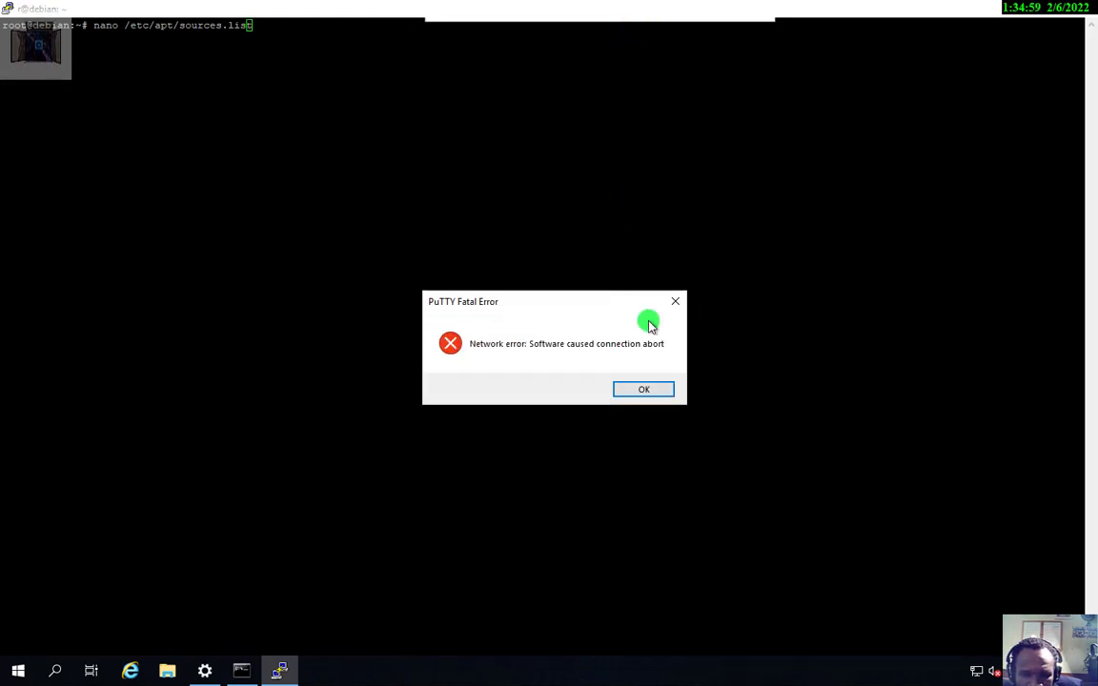
click(643, 389)
right_click(540, 4)
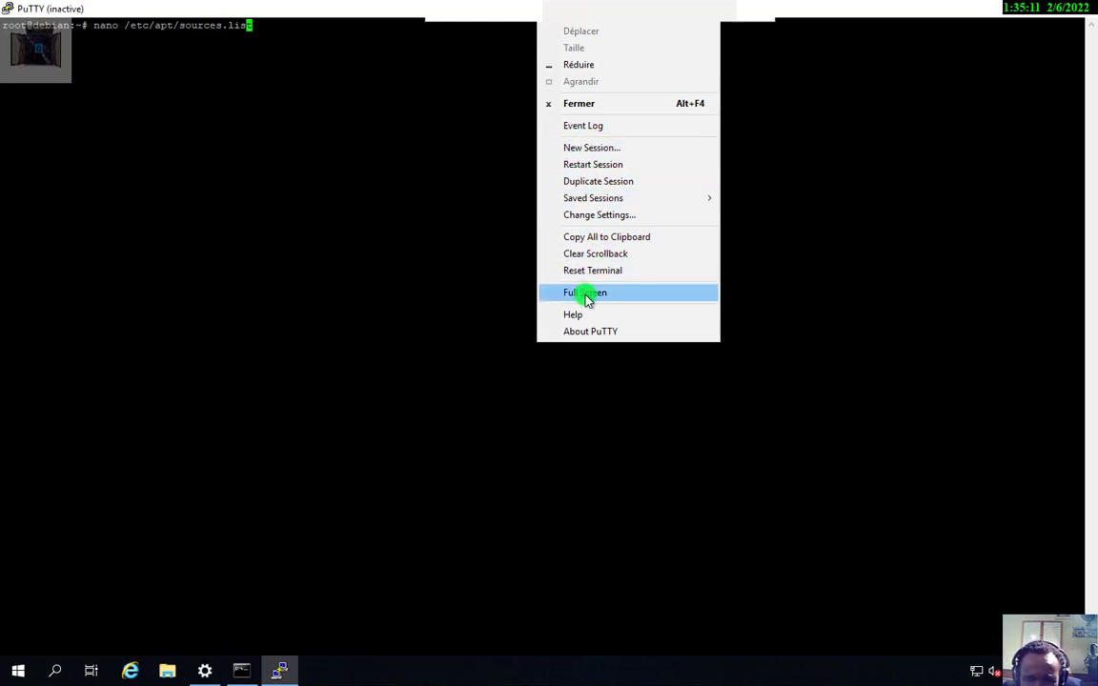
click(549, 19)
right_click(562, 11)
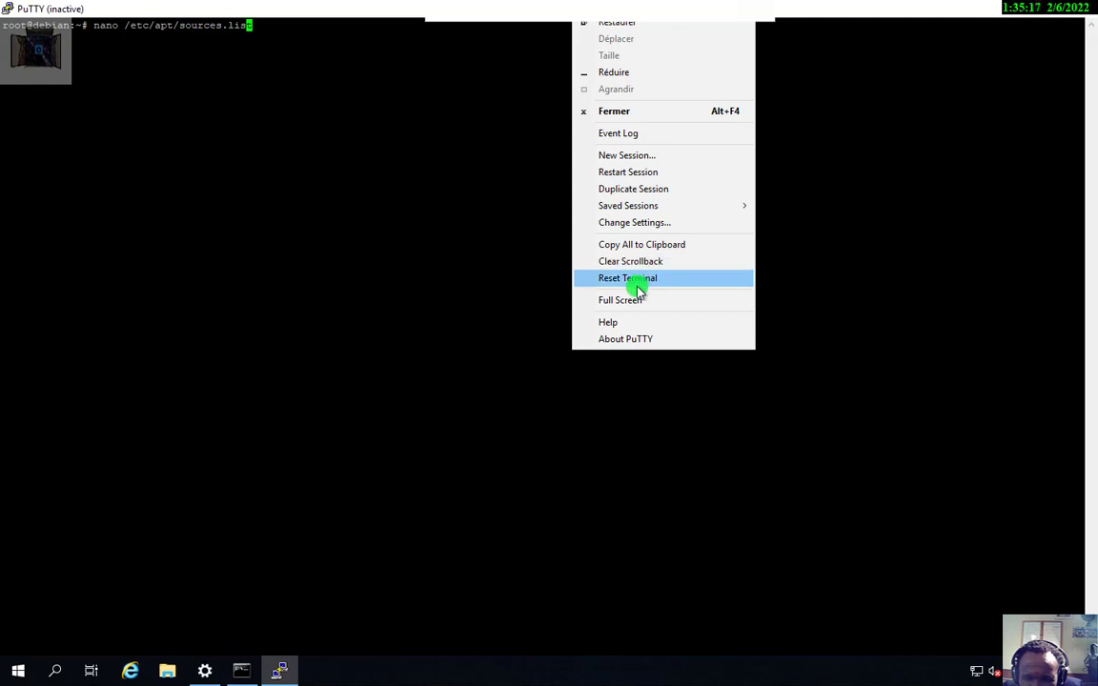
click(606, 172)
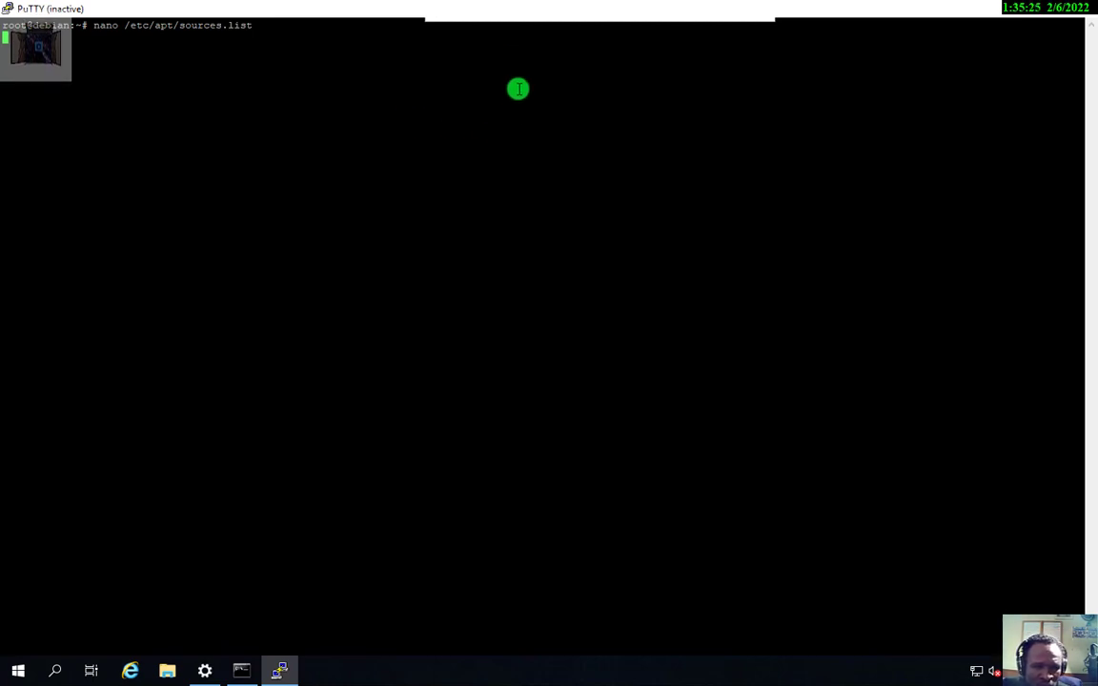
right_click(515, 21)
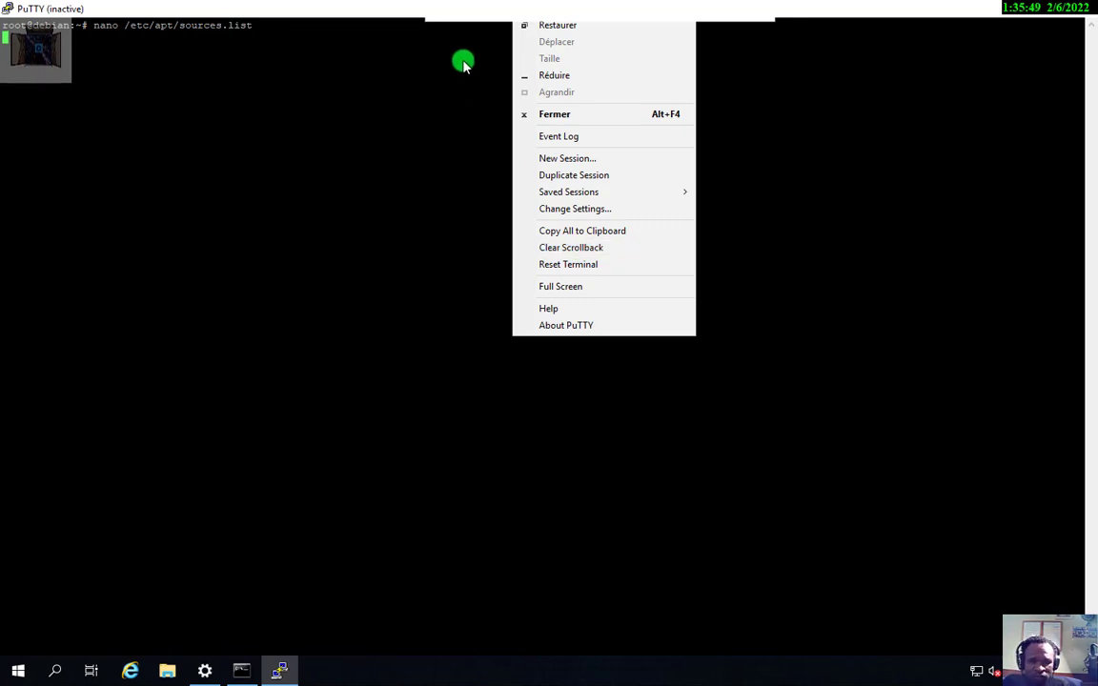
click(615, 385)
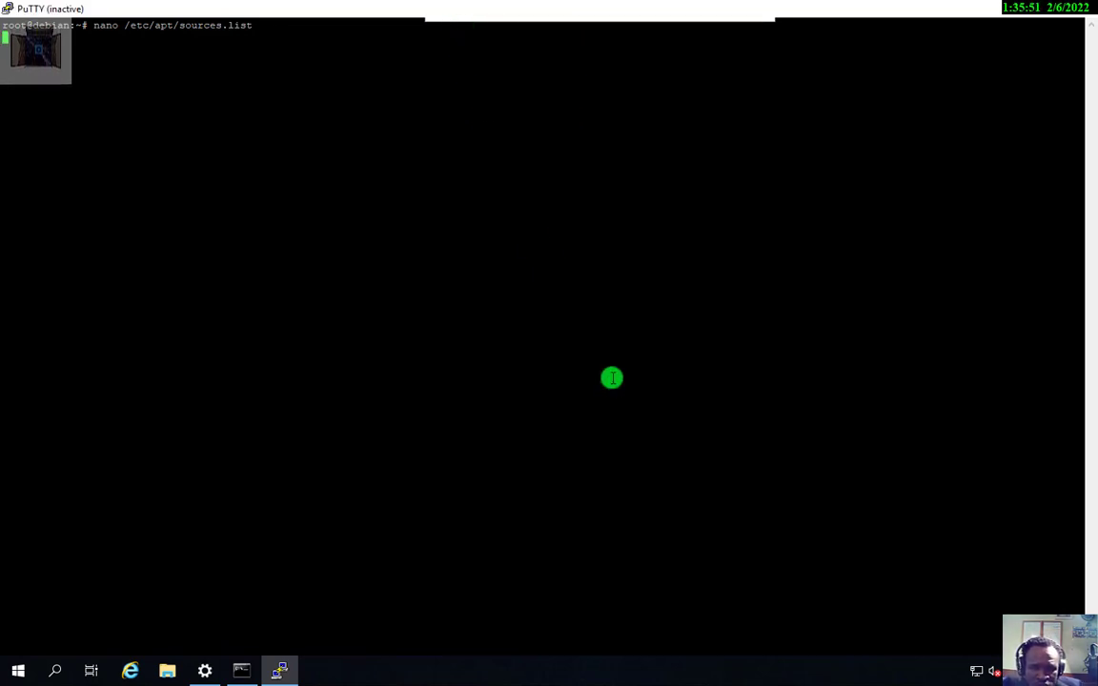
right_click(562, 18)
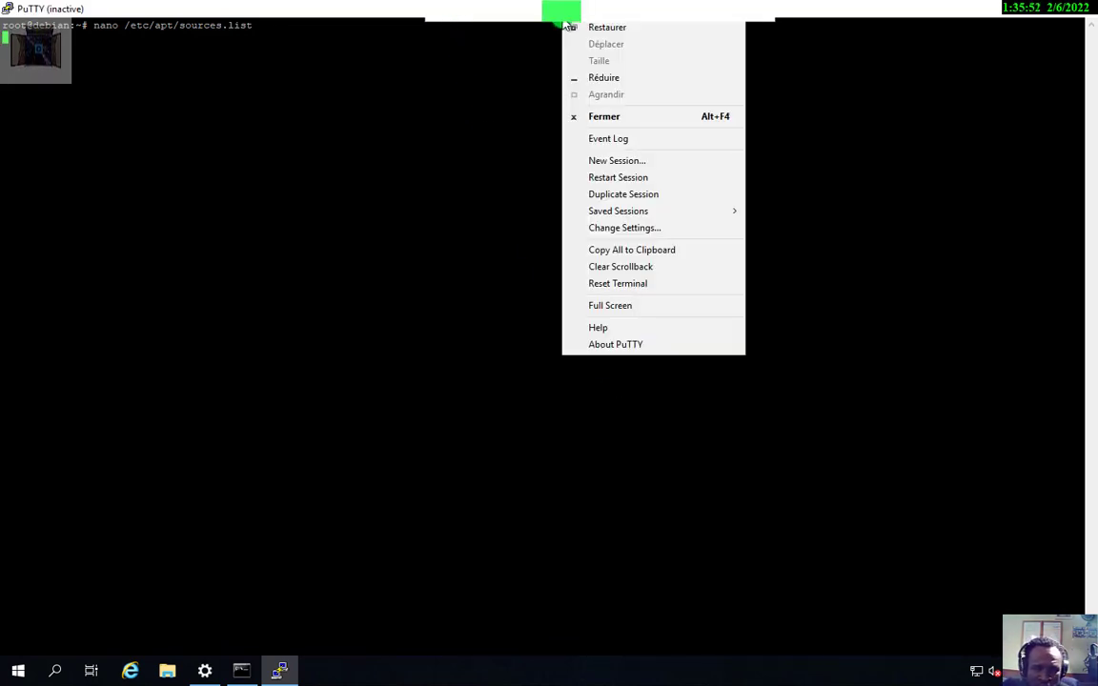
click(617, 179)
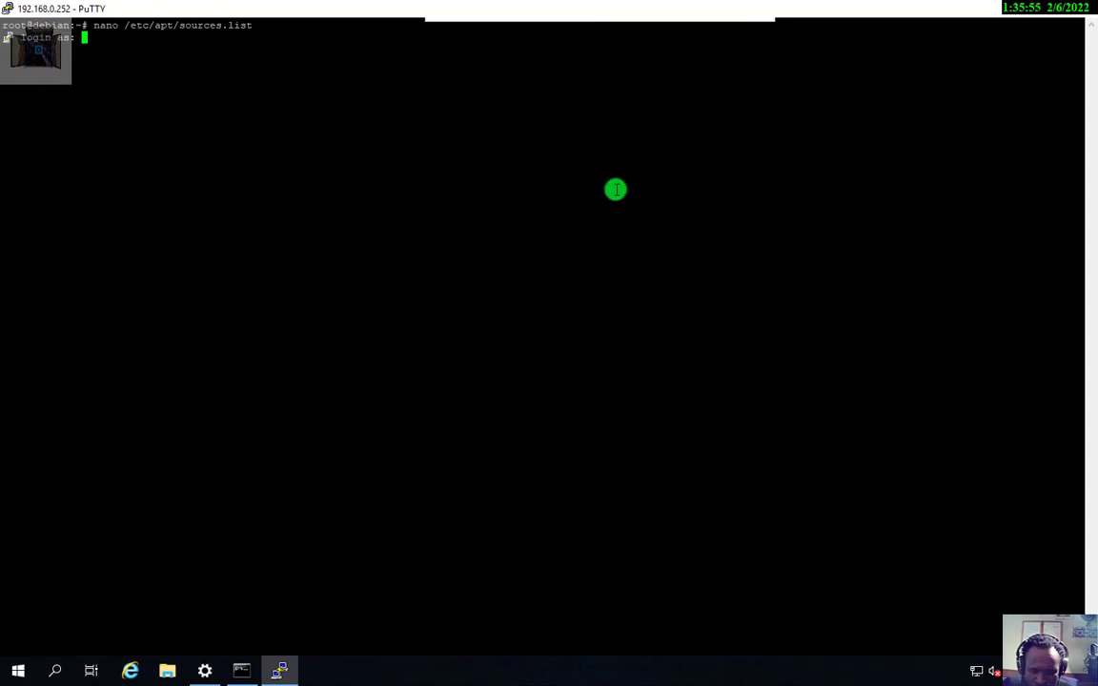
Log in as r with the account password and switch to root with su -, entering the root password
text(r)
key(Return)
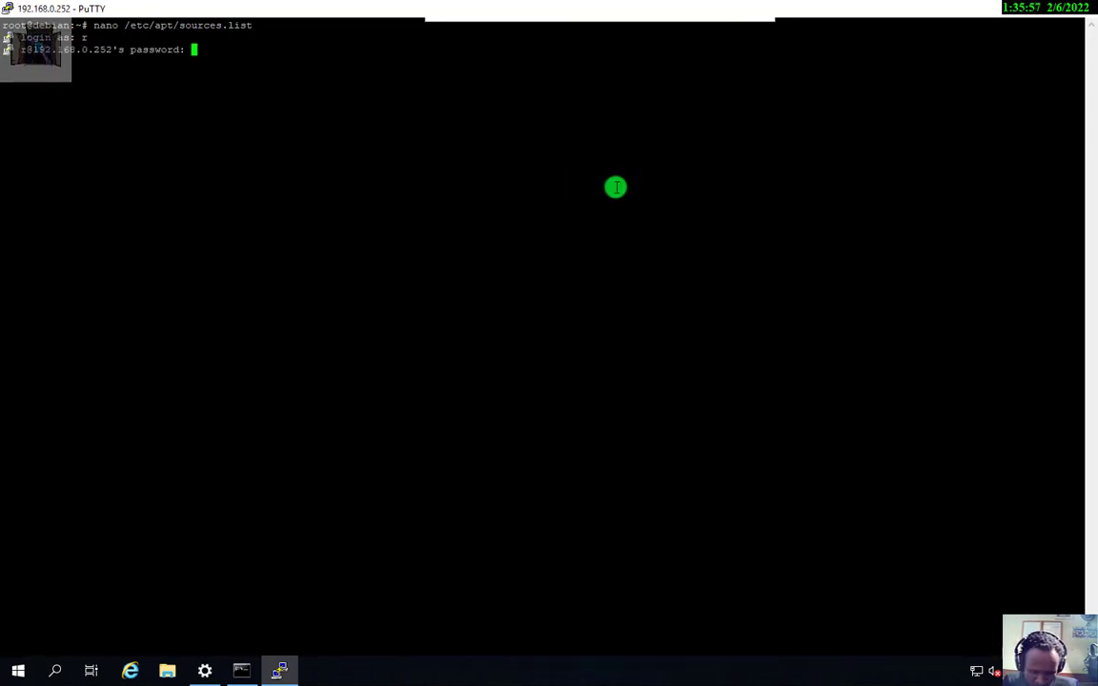
key(Return)
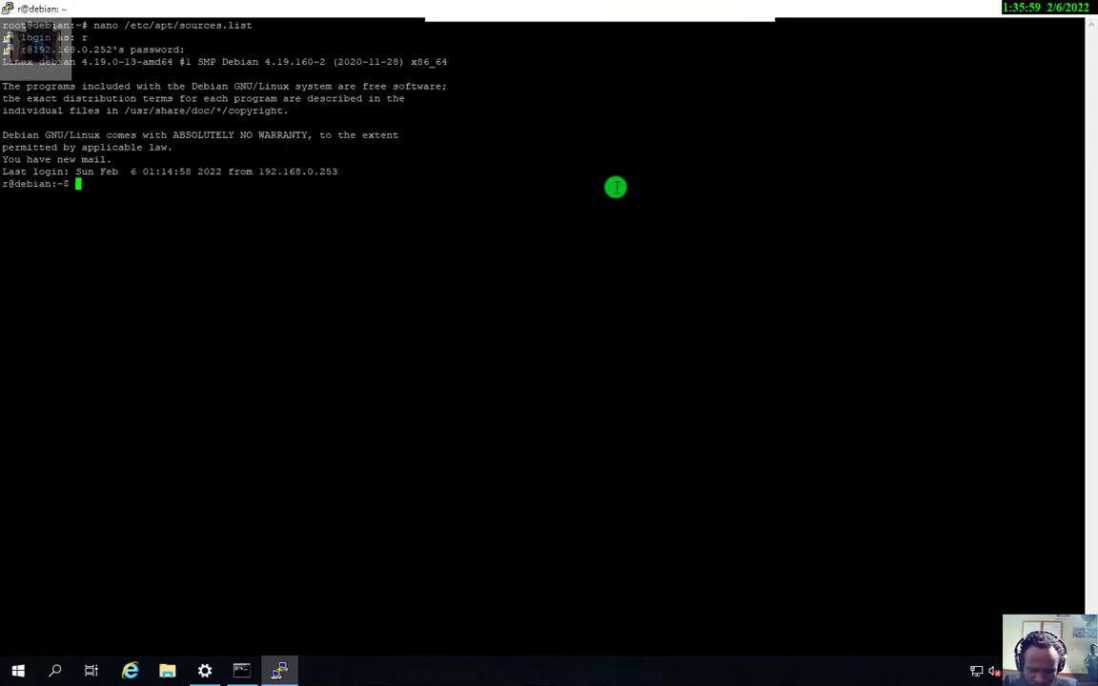
text(su -)
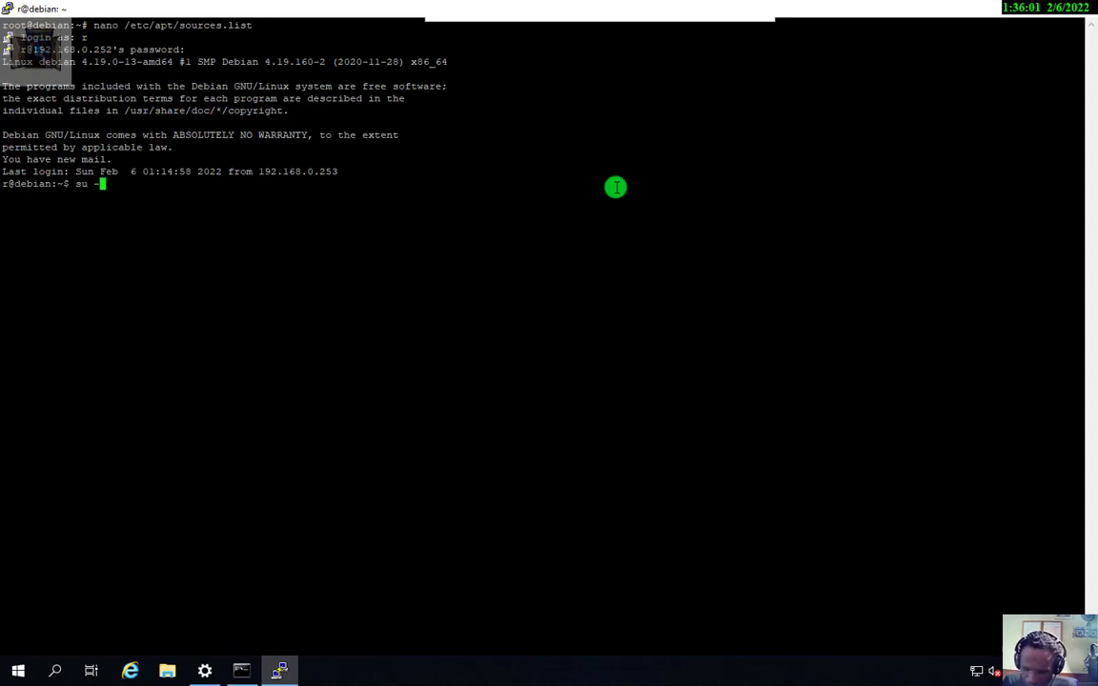
key(Return)
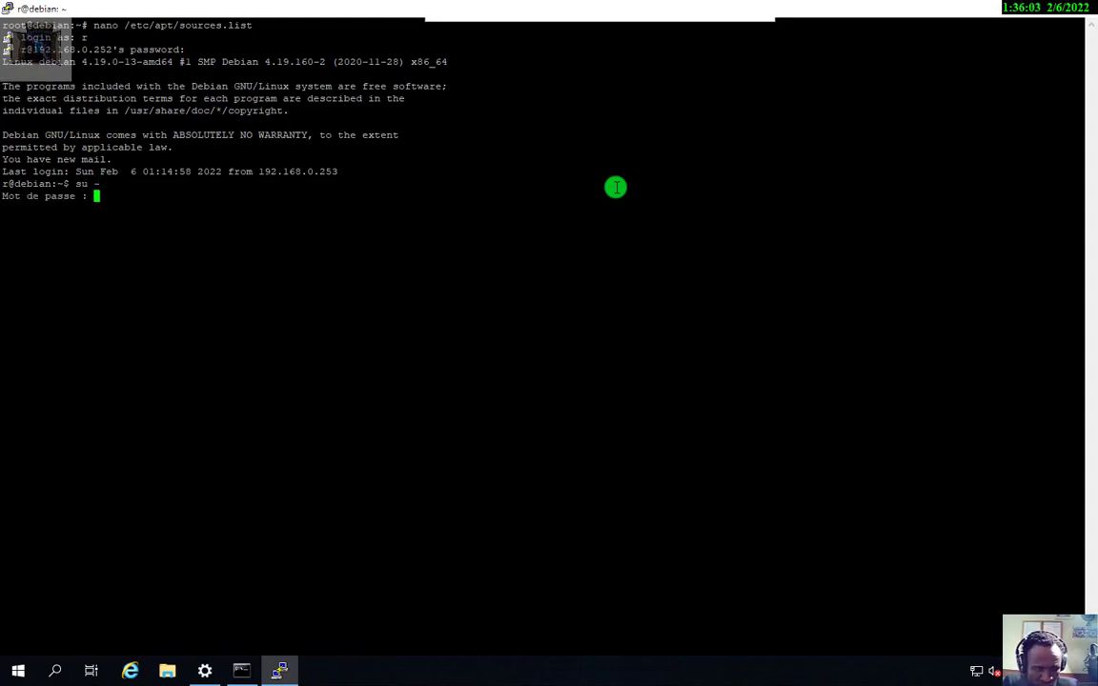
key(Return)
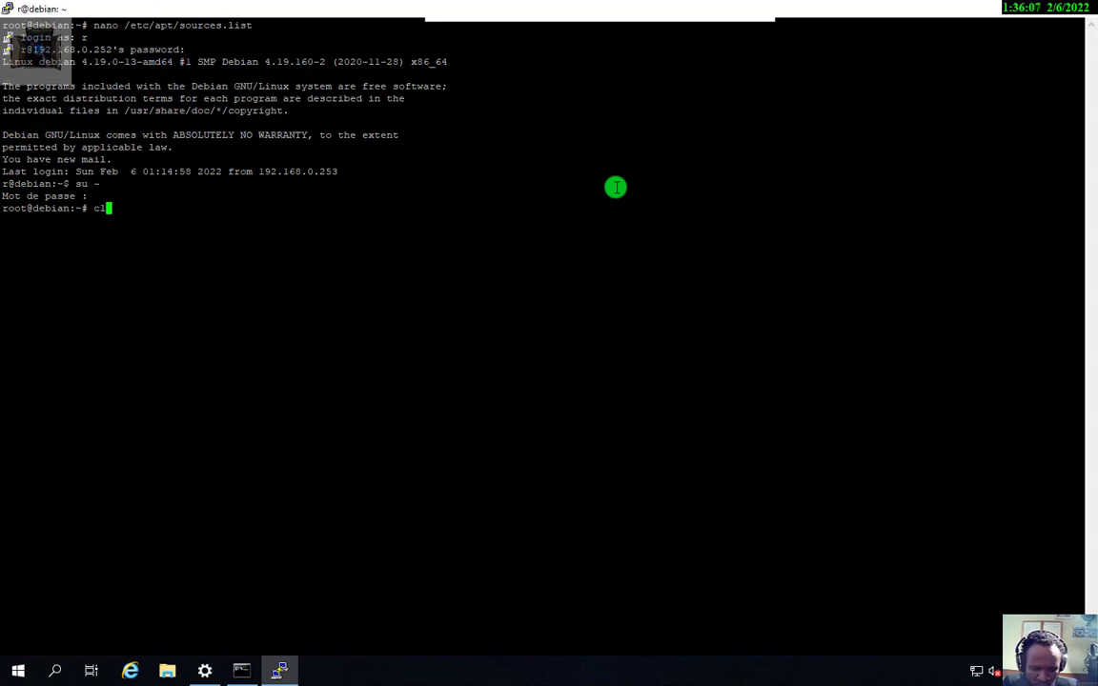
Clear the terminal and open /etc/apt/sources.list in nano, continuing despite the file already being open in another session
key(Return)
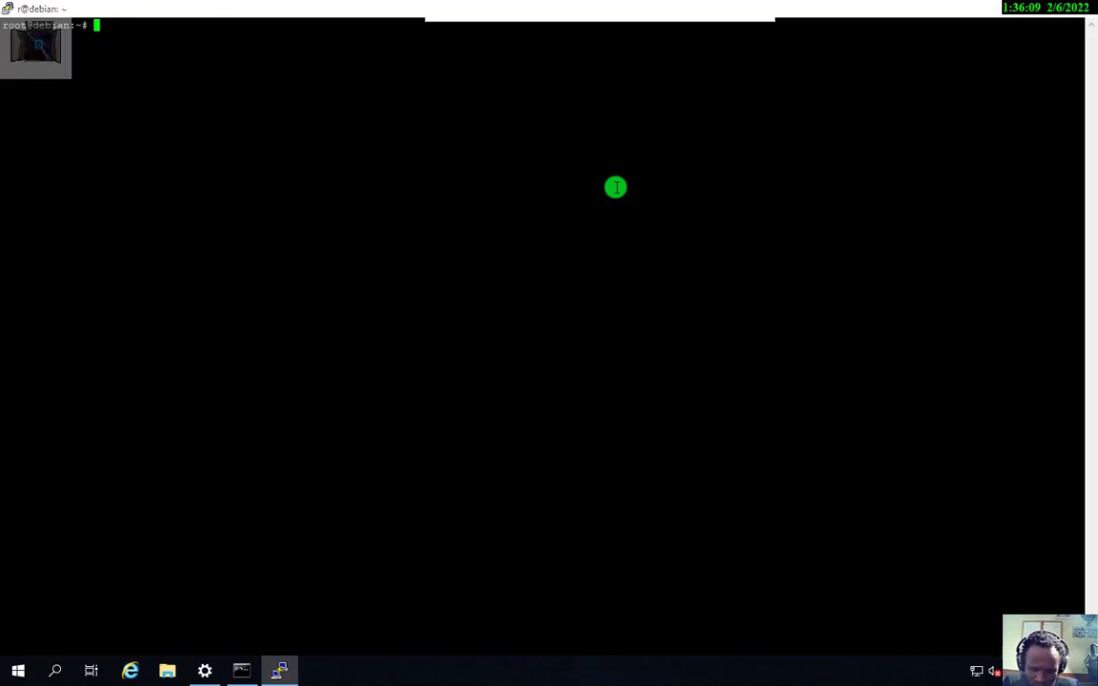
text(n)
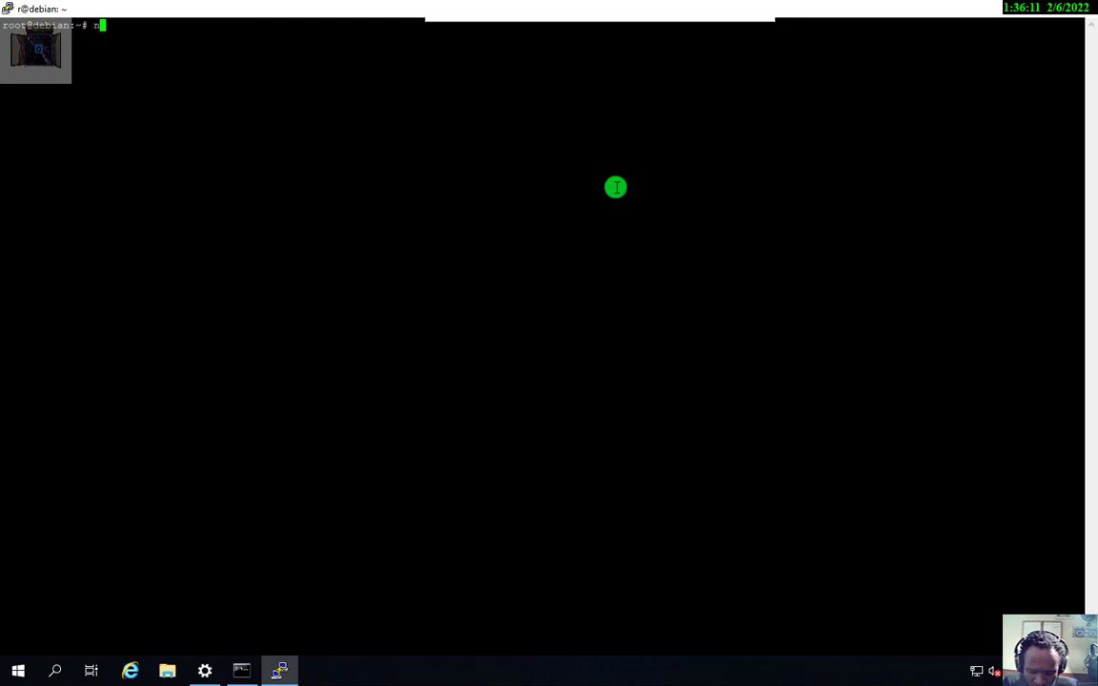
text(ano /etc)
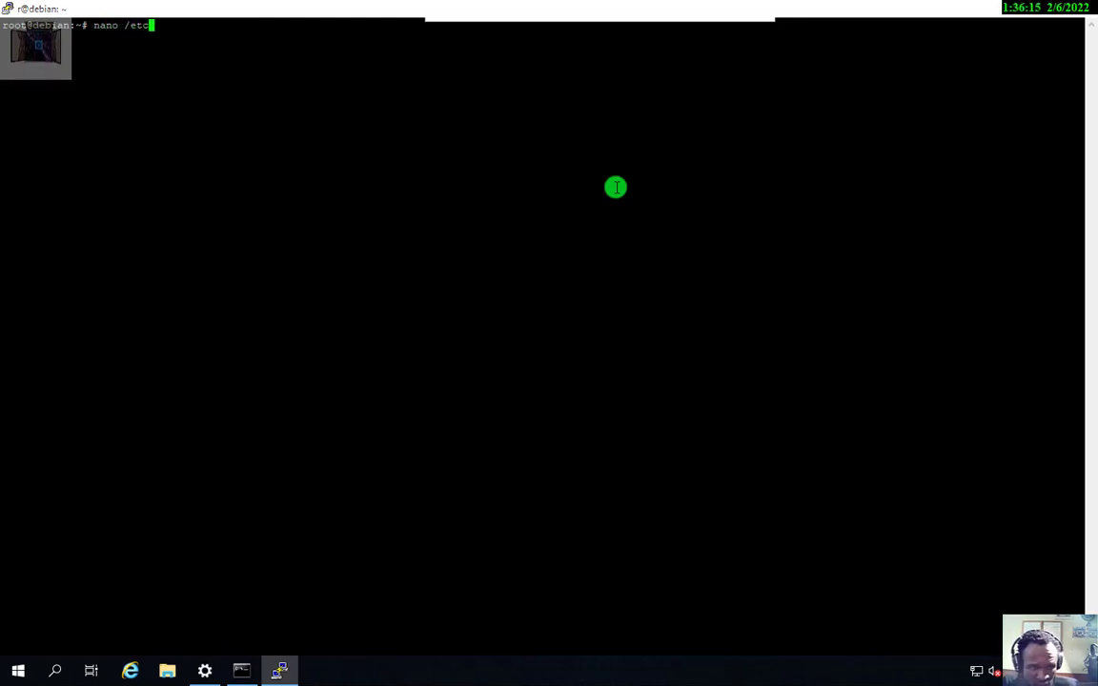
text(/ap)
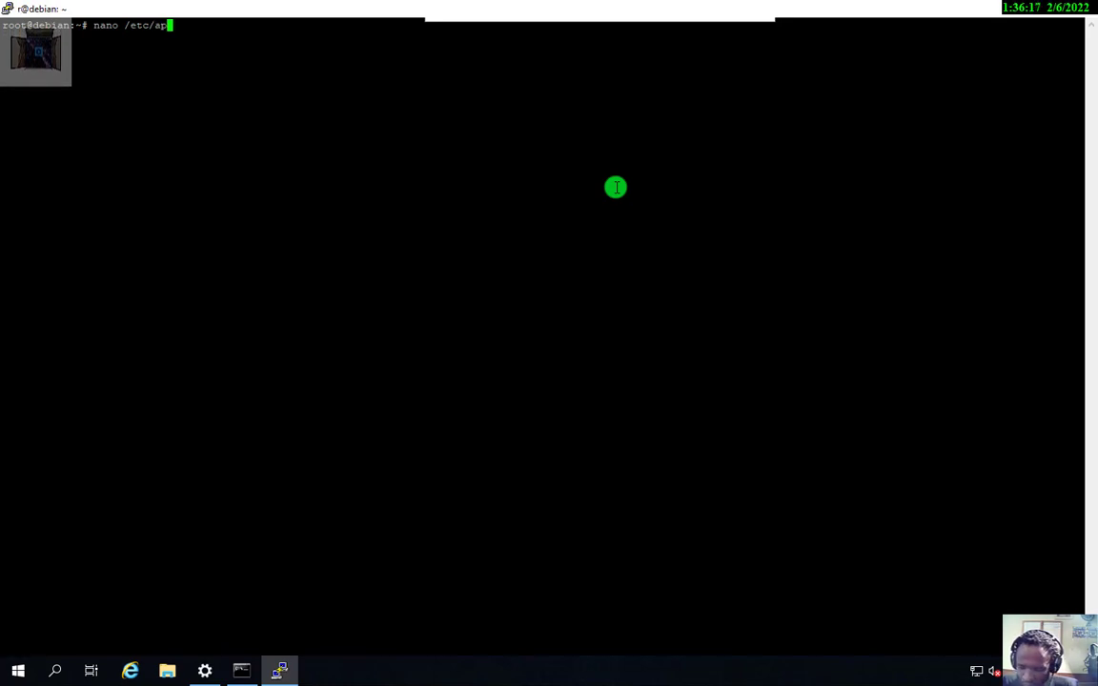
text(t/sources.)
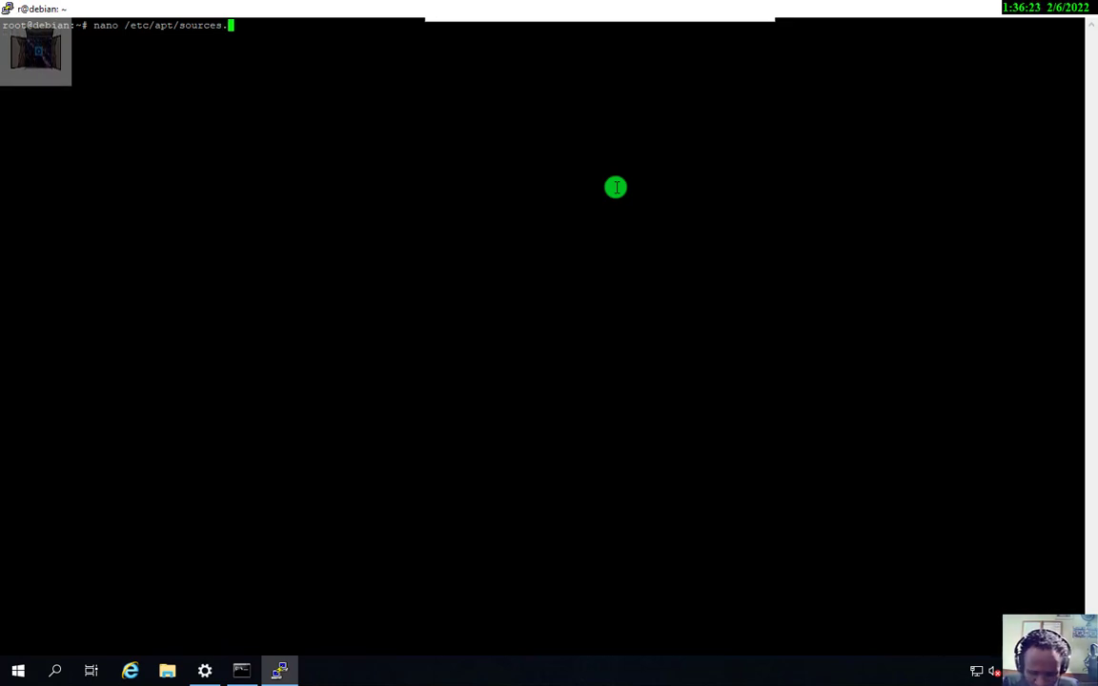
text(list)
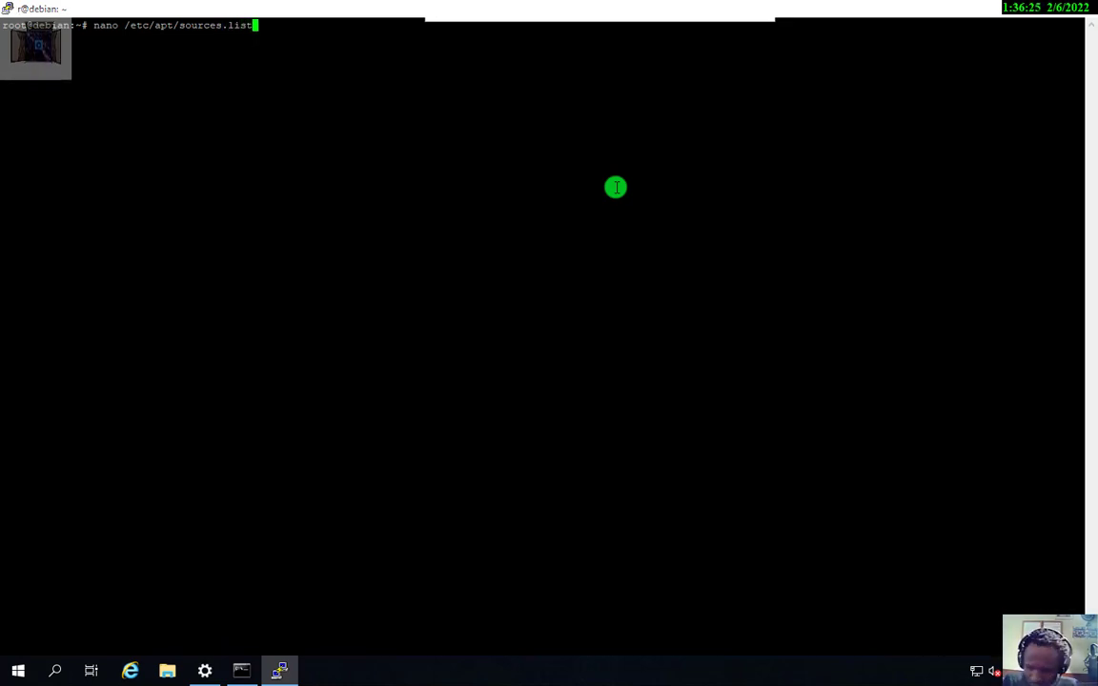
key(Return)
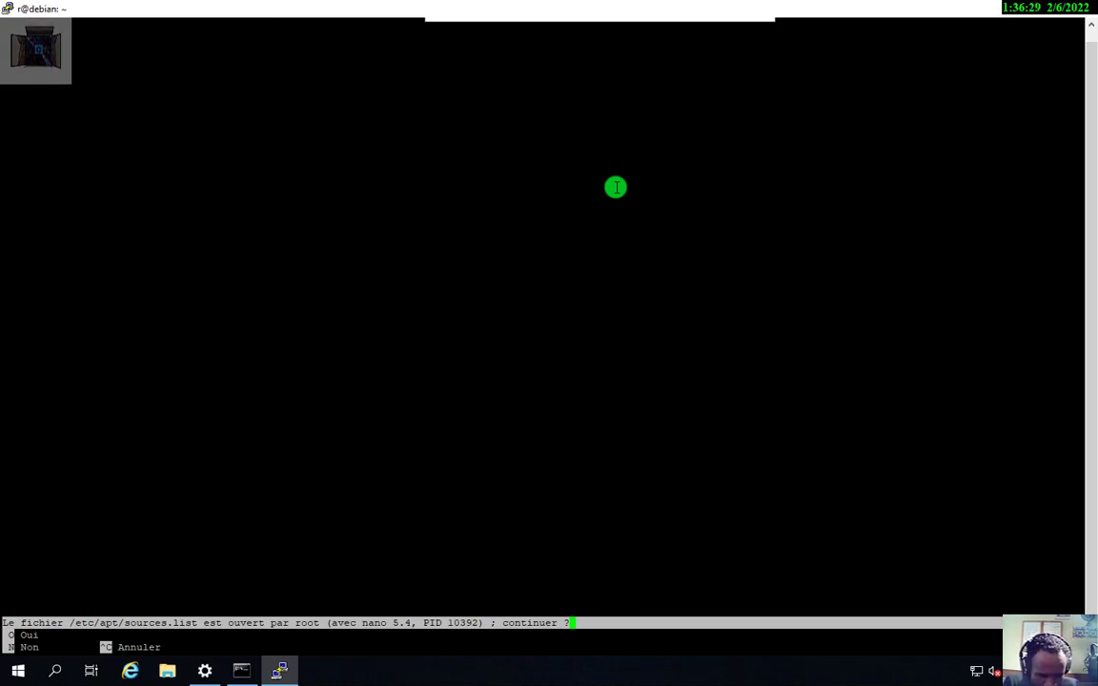
key(o)
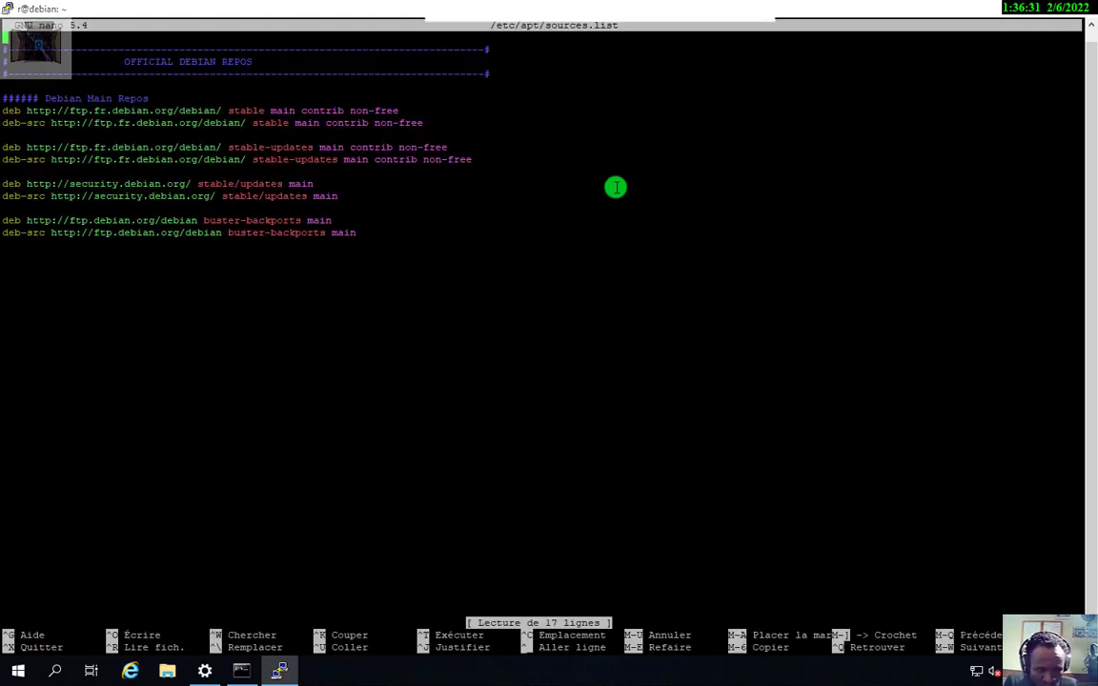
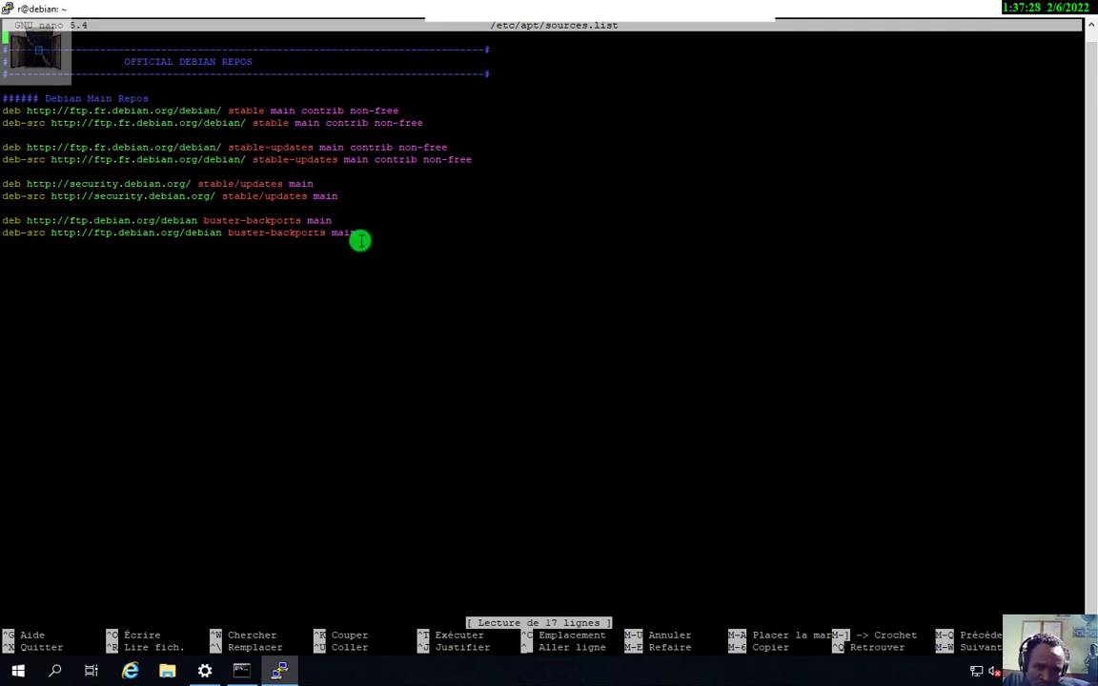
text(yuy)
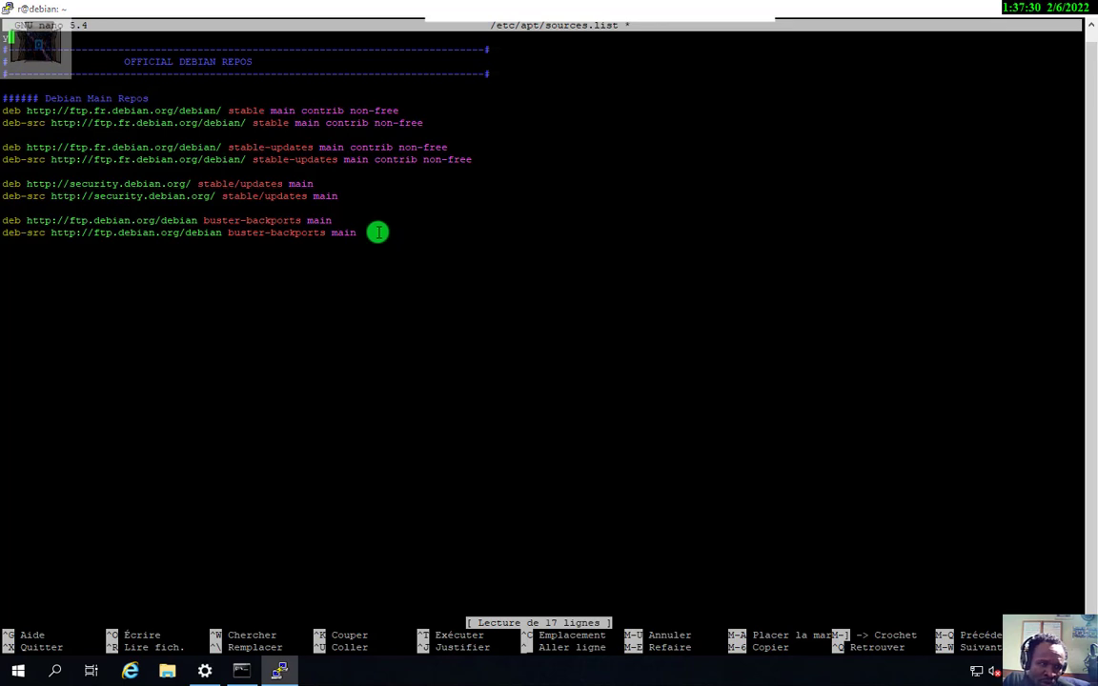
key(BackSpace)
key(BackSpace)
key(BackSpace)
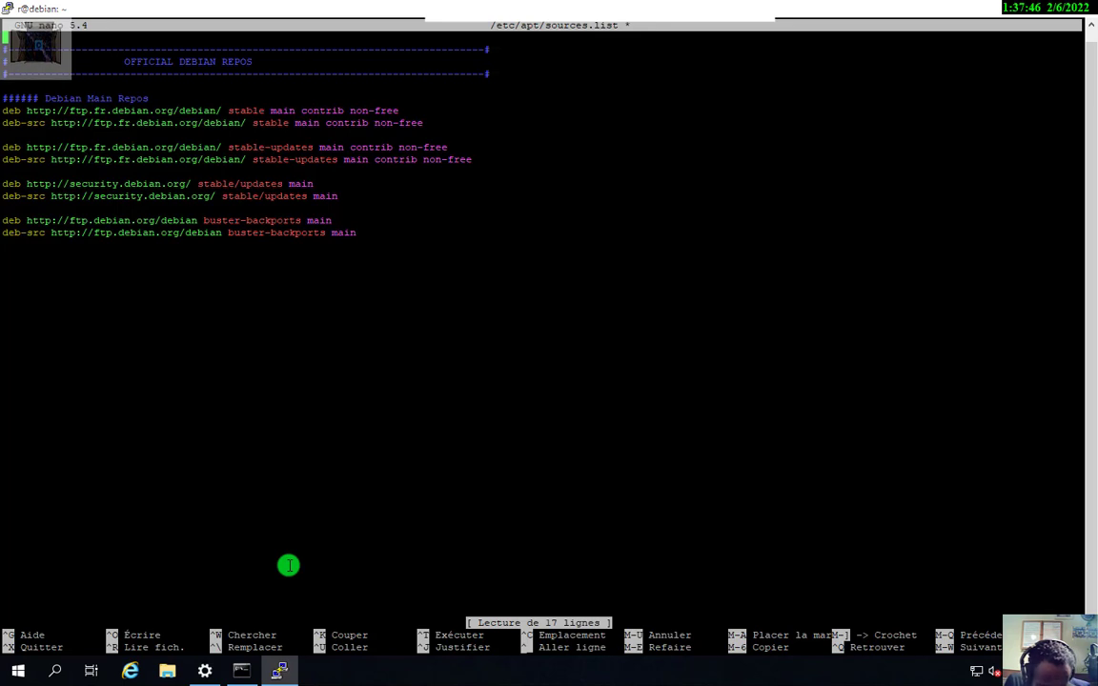
Write the file to disk under its existing name, /etc/apt/sources.list
key(ctrl+o)
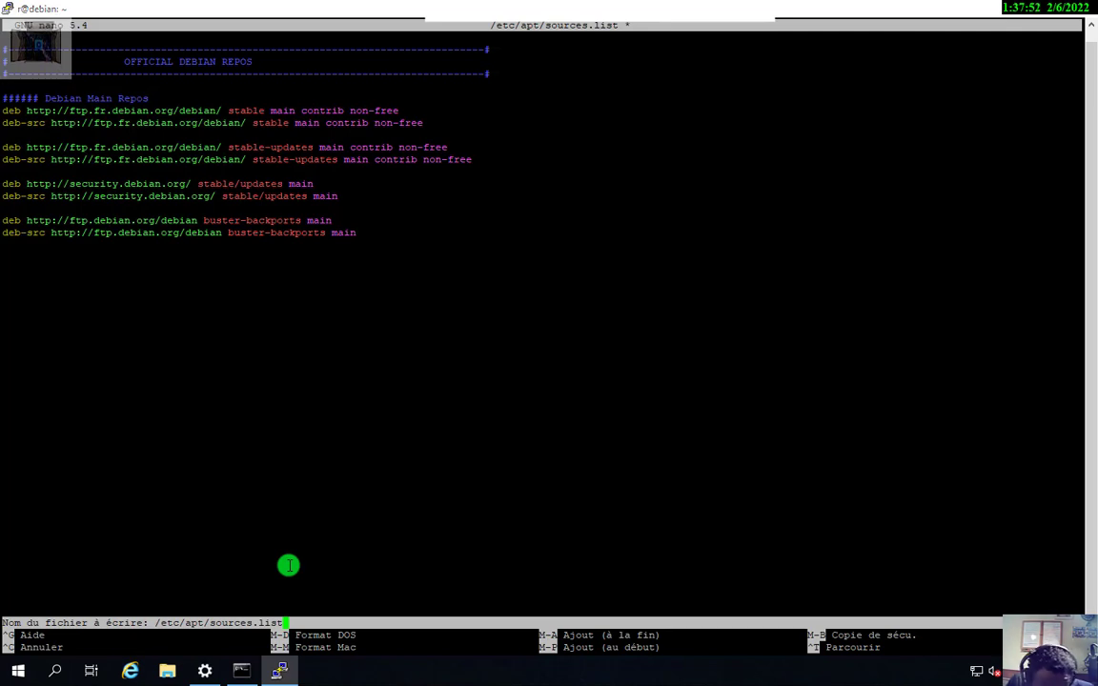
key(Return)
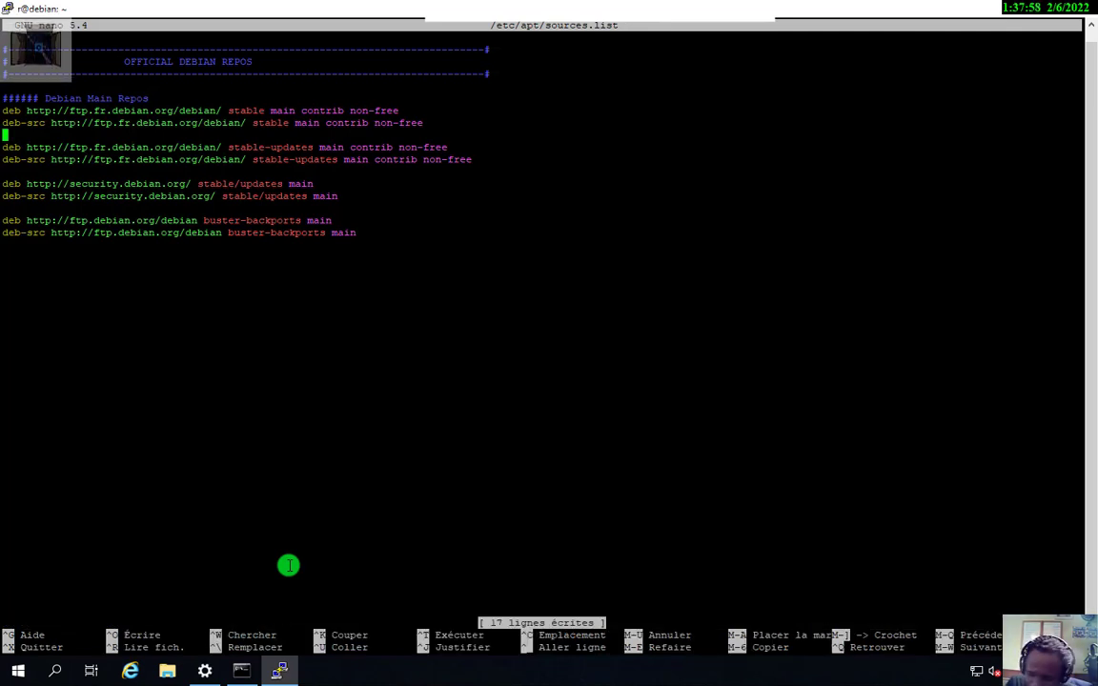
Place the text cursor at the word stable in the first deb line under Debian Main Repos
key(Down)
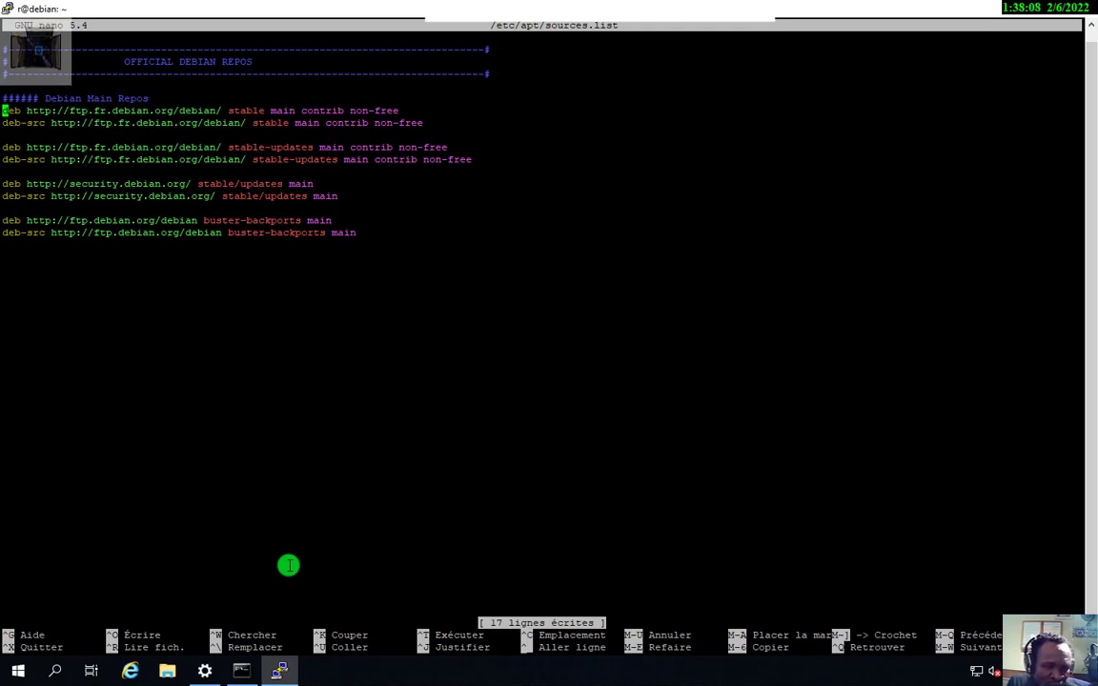
key(Right)
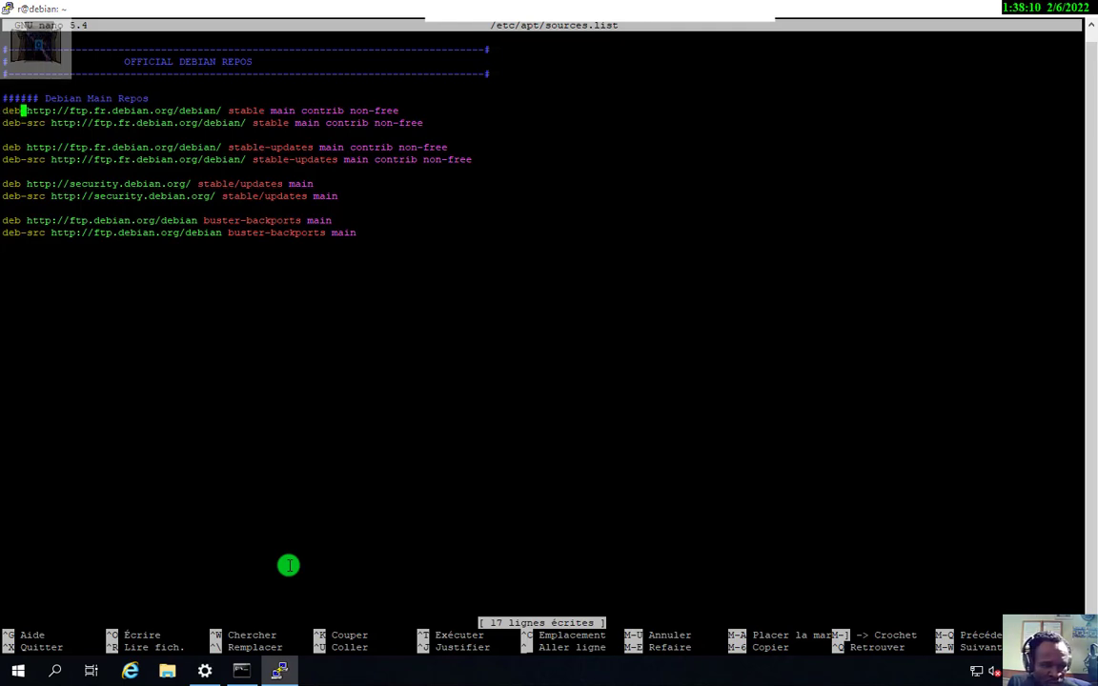
key(Right)
key(Right)
key(Right)
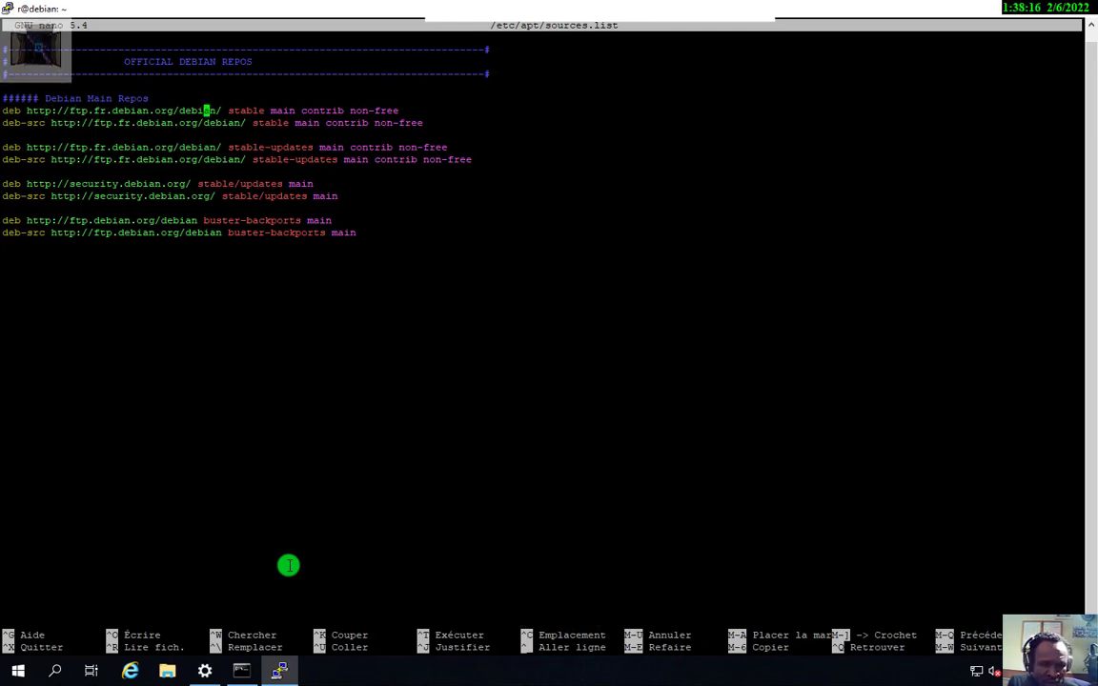
key(Right)
key(Right)
key(Right)
key(Right)
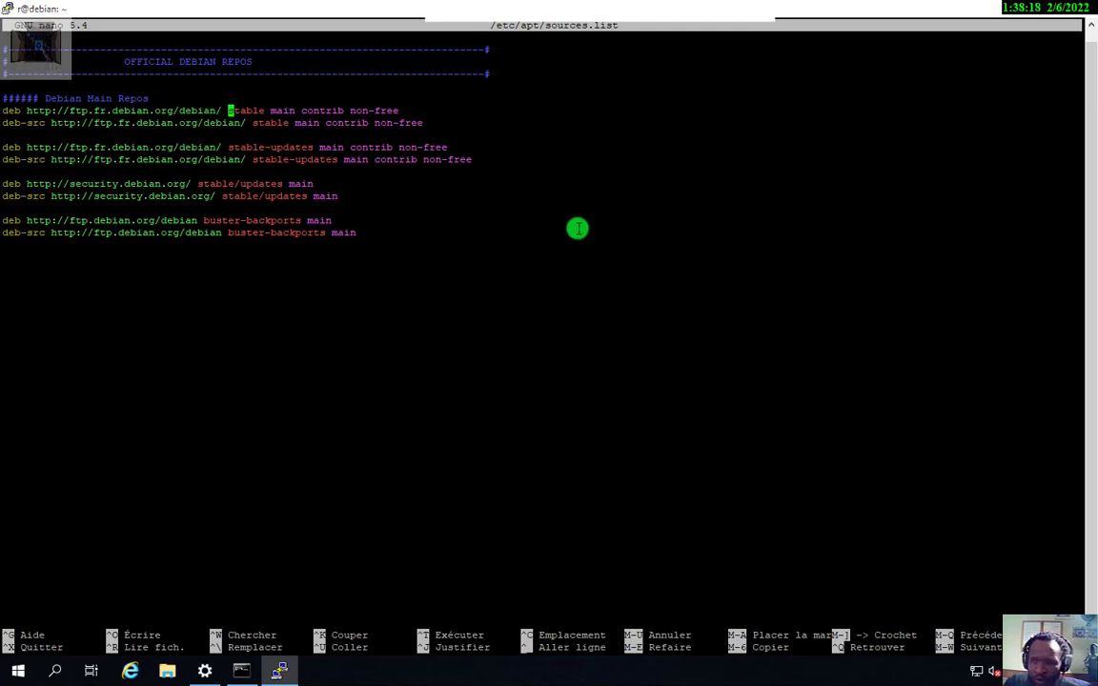
Switch to the browser, examine the repository addresses in the generated Sources List, and return to the PuTTY session on the remote desktop
click(1007, 9)
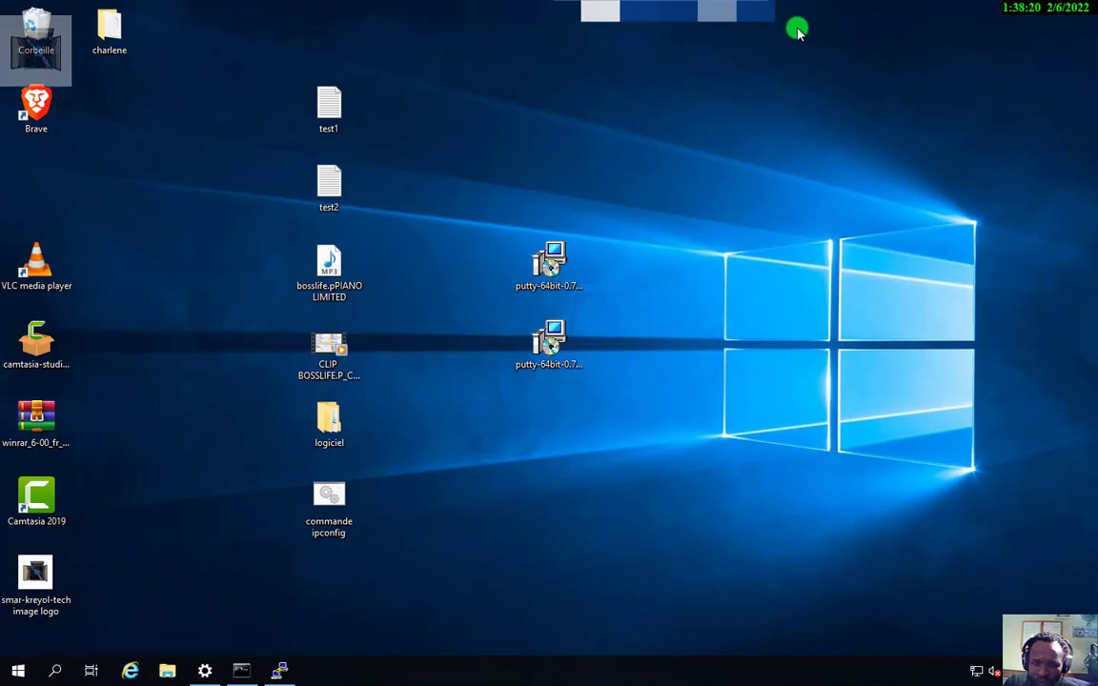
click(715, 10)
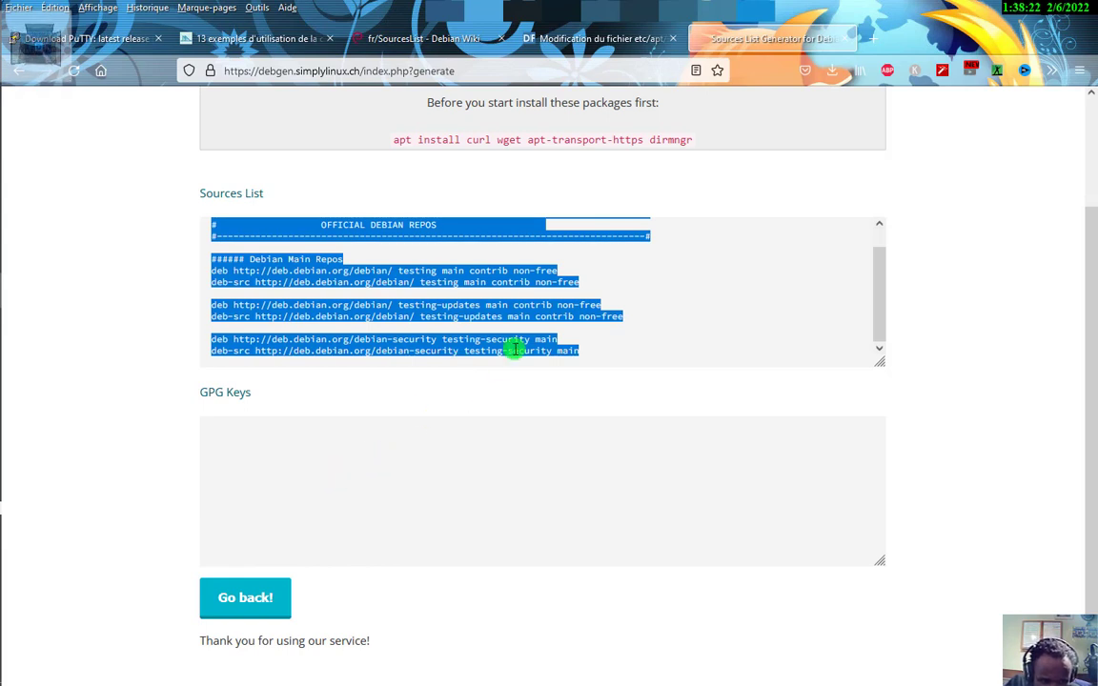
click(572, 271)
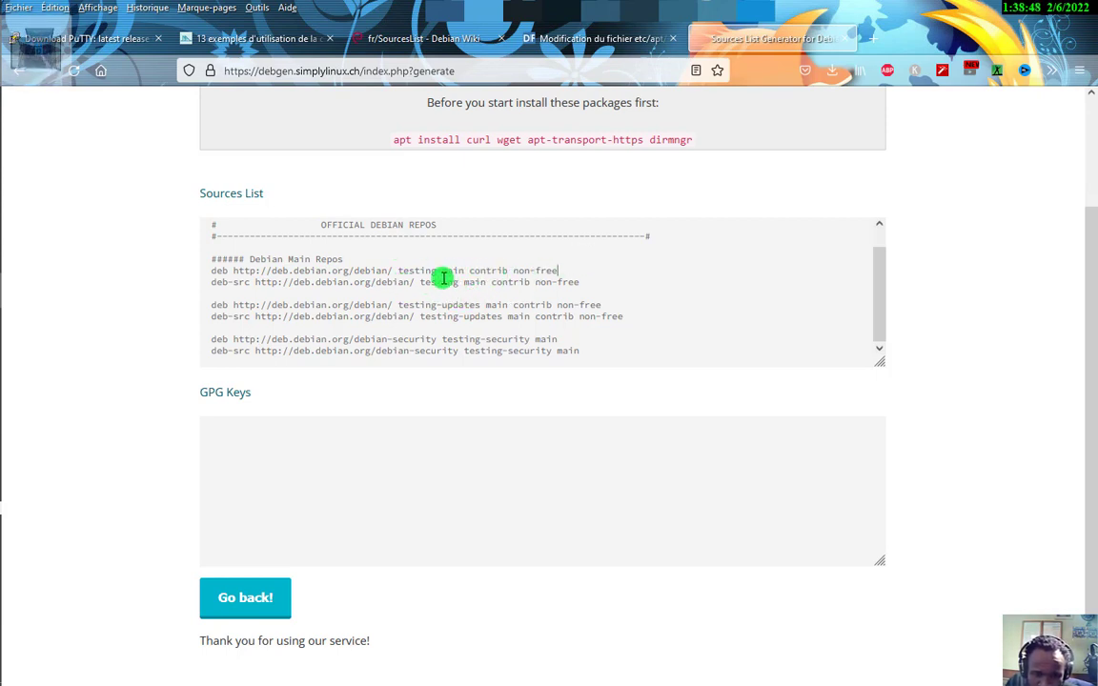
mouse_move(9, 294)
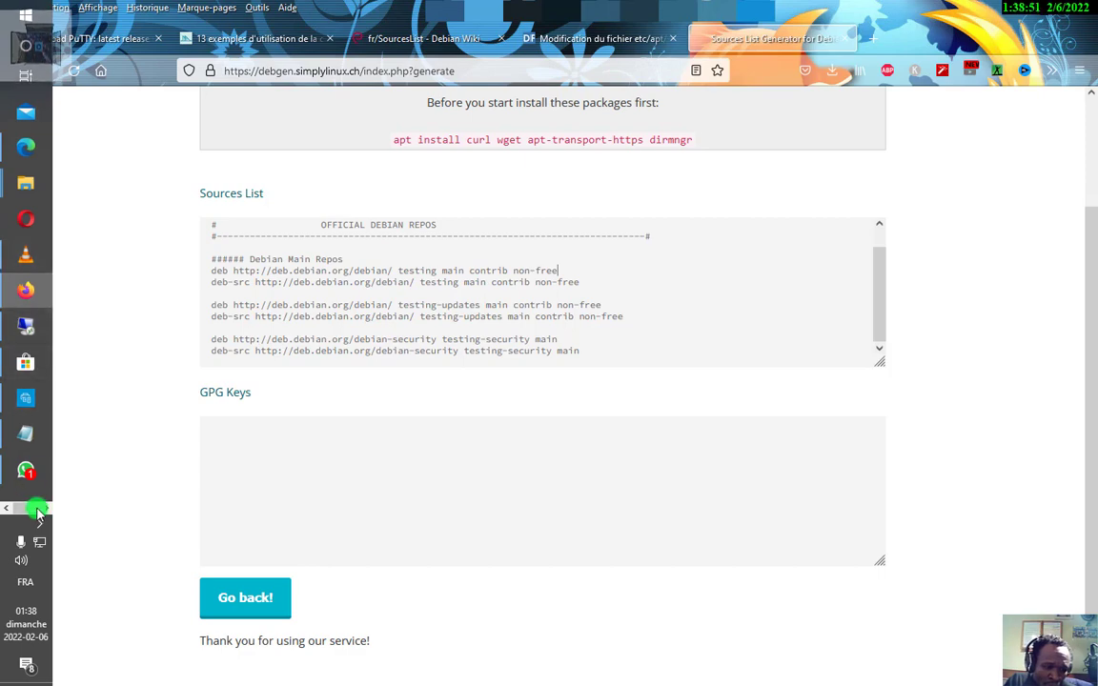
click(21, 329)
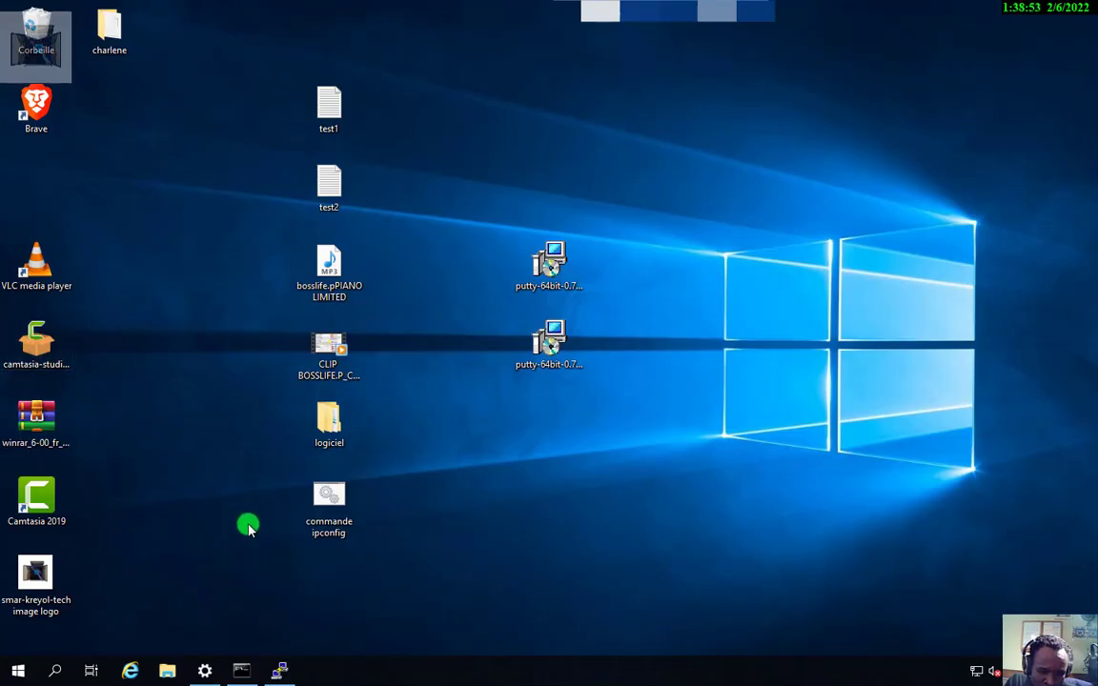
click(285, 670)
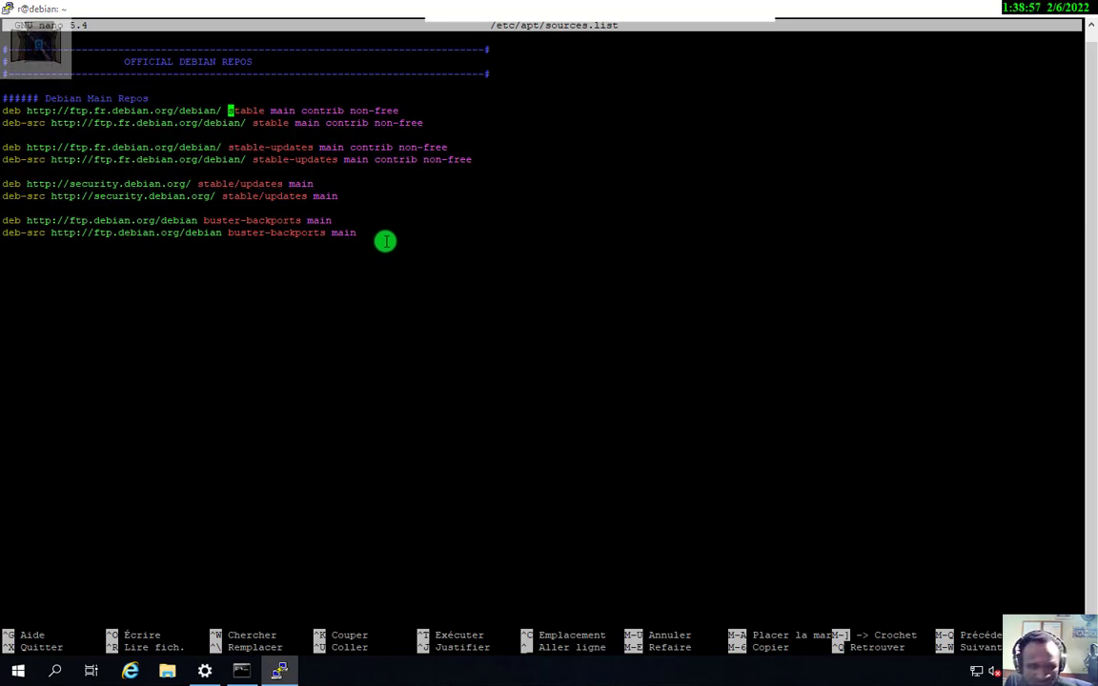
Delete the ftp.fr prefix from the address in the first deb line under Debian Main Repos
key(Left)
key(Left)
key(Left)
key(Left)
key(Left)
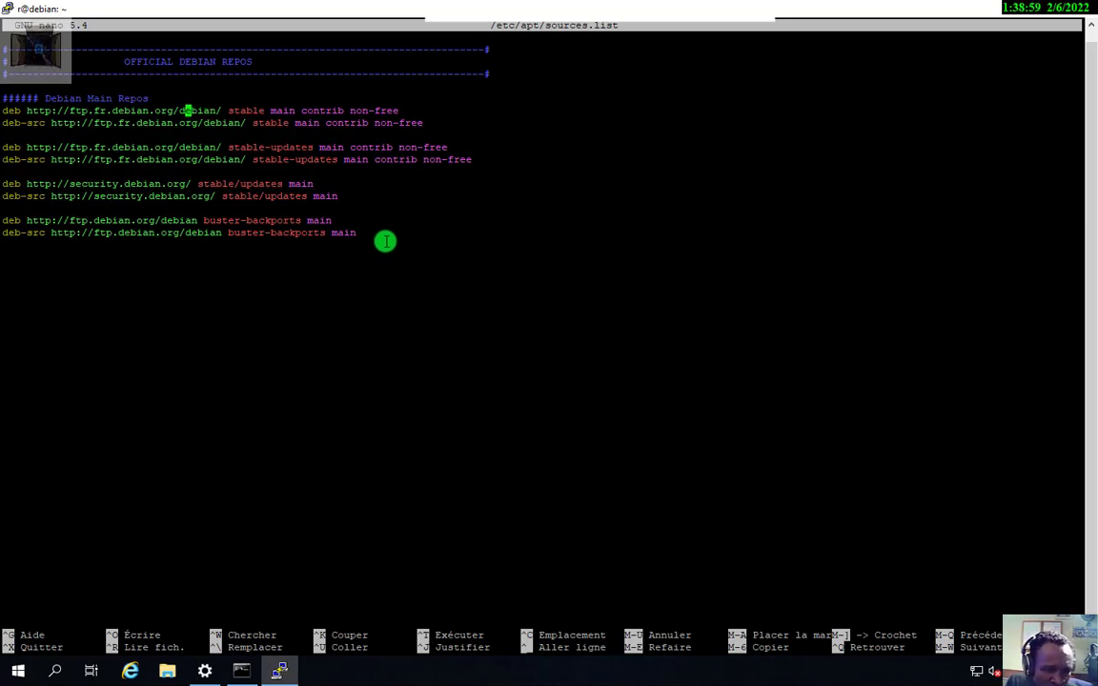
key(Left)
key(Left)
key(Left)
key(BackSpace)
key(BackSpace)
key(BackSpace)
key(BackSpace)
key(BackSpace)
key(BackSpace)
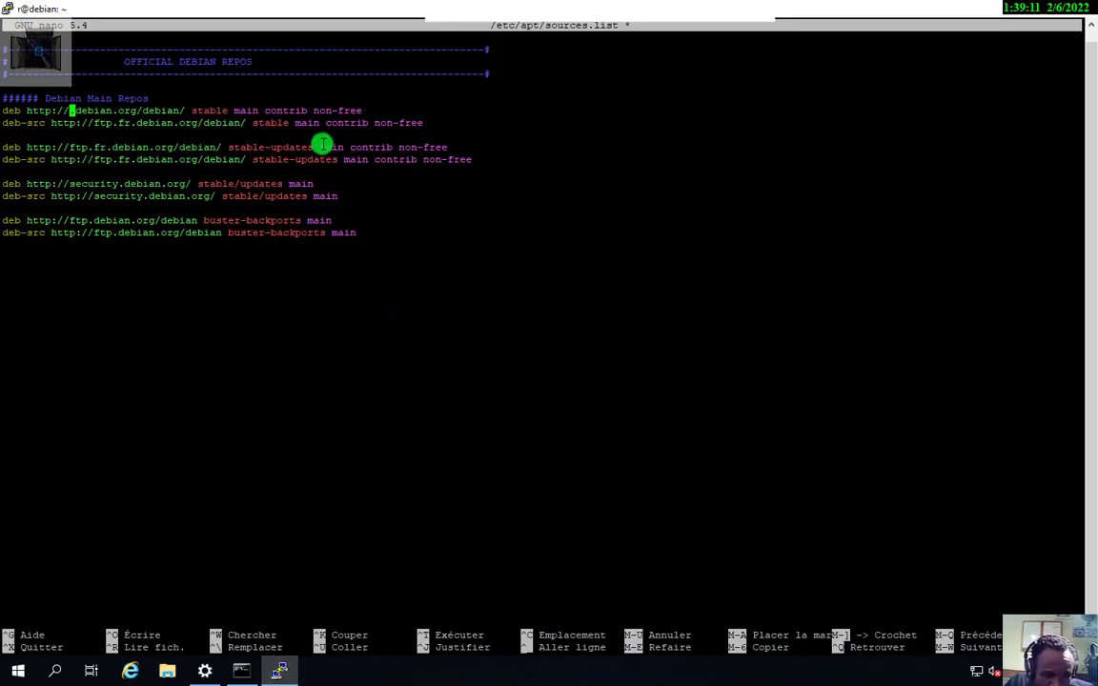
Recheck the generated list in the browser, and back in nano delete the leftover dot before debian.org in the first deb line
click(741, 16)
click(717, 10)
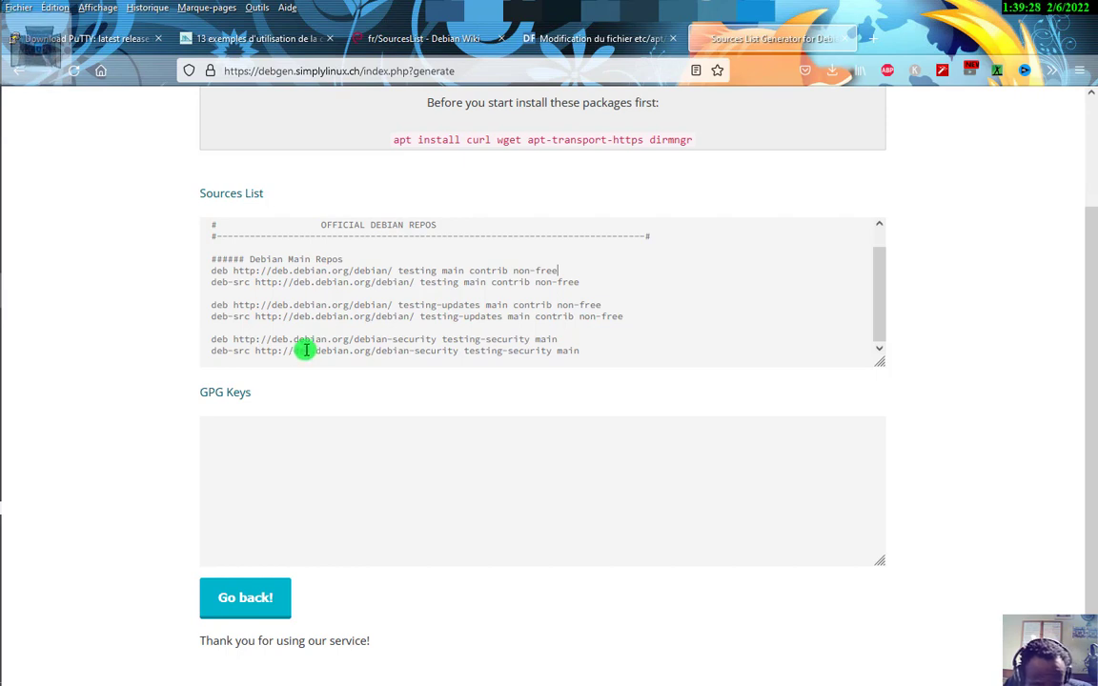
mouse_move(2, 353)
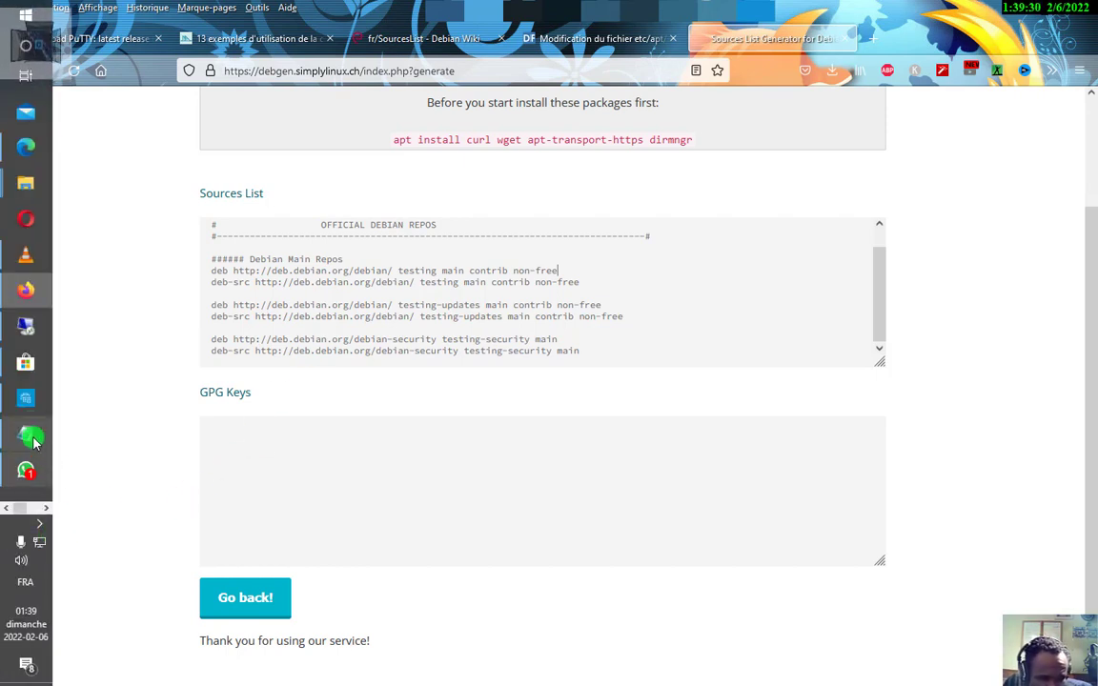
click(28, 327)
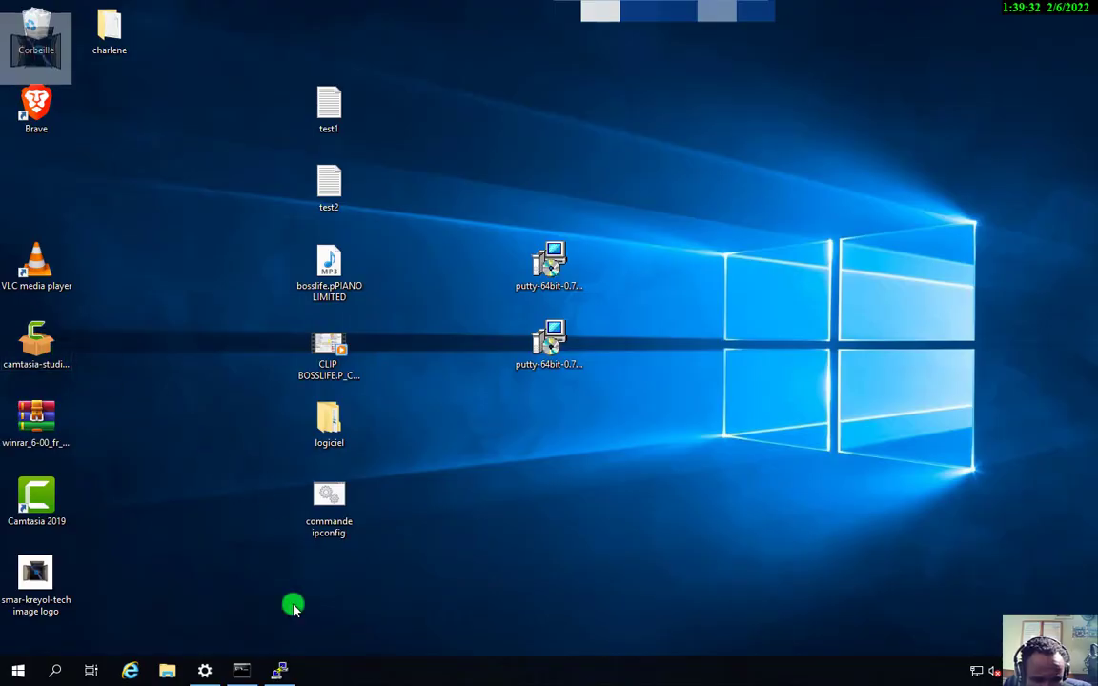
click(279, 669)
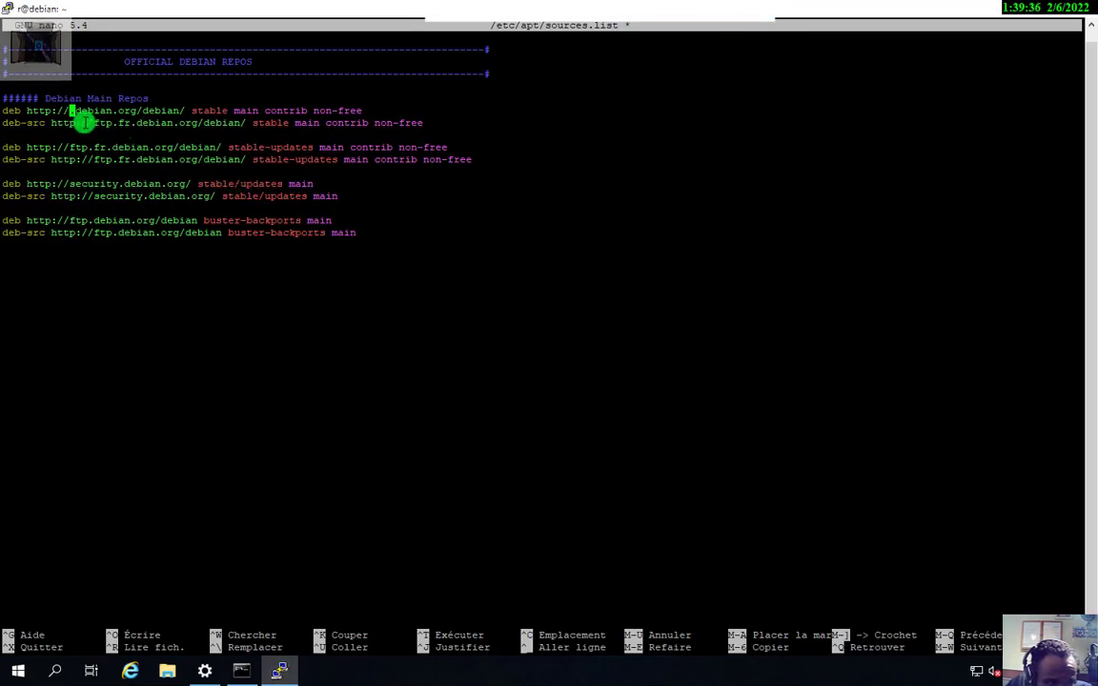
click(70, 110)
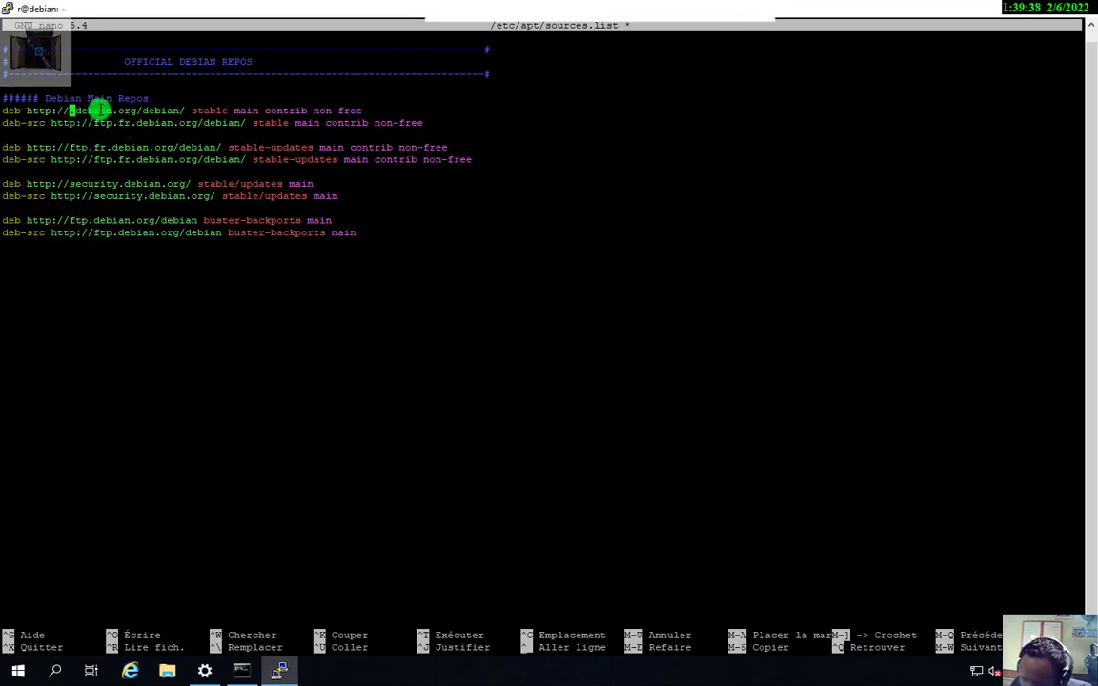
key(Delete)
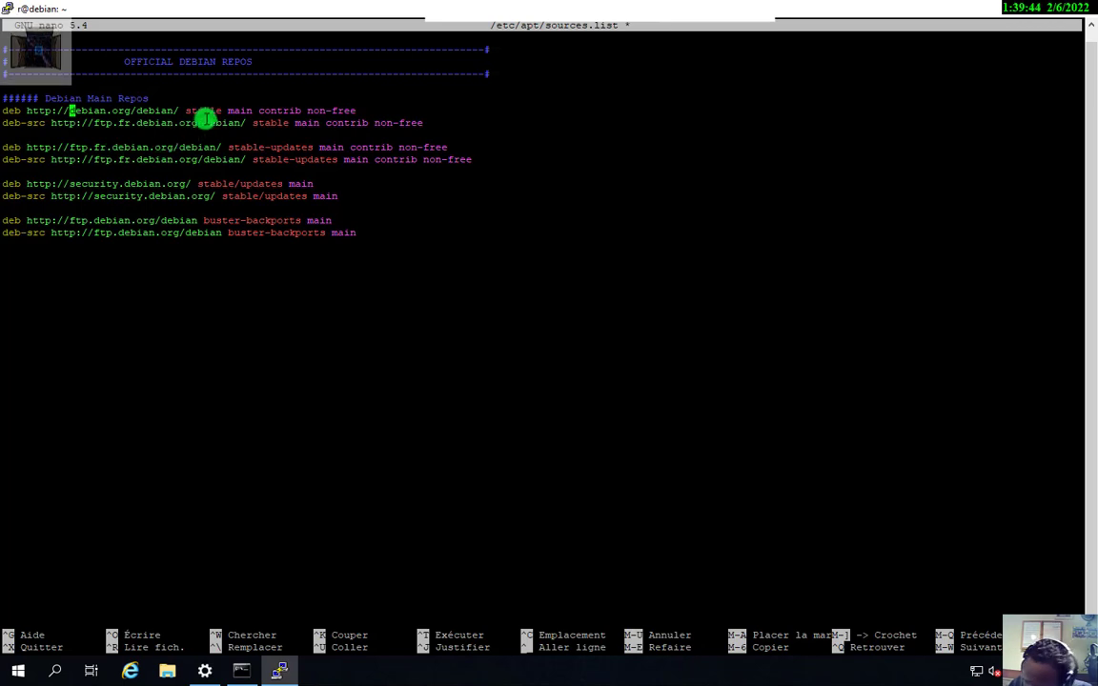
Delete the ftp.fr. prefix before debian.org in the address of the deb stable-updates line
key(Down)
key(Down)
key(Down)
key(Down)
key(Right)
key(Right)
key(Right)
key(Right)
key(Right)
key(Right)
key(Right)
key(Right)
key(Right)
key(Right)
key(Right)
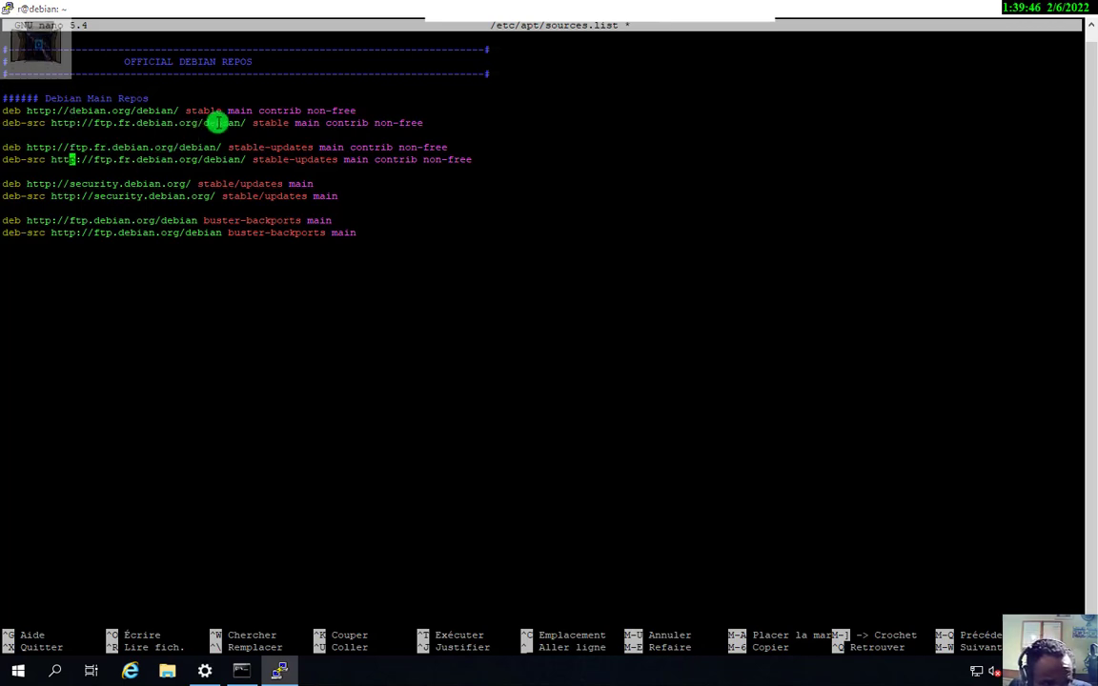
key(Right)
key(Right)
key(Right)
key(Right)
key(Right)
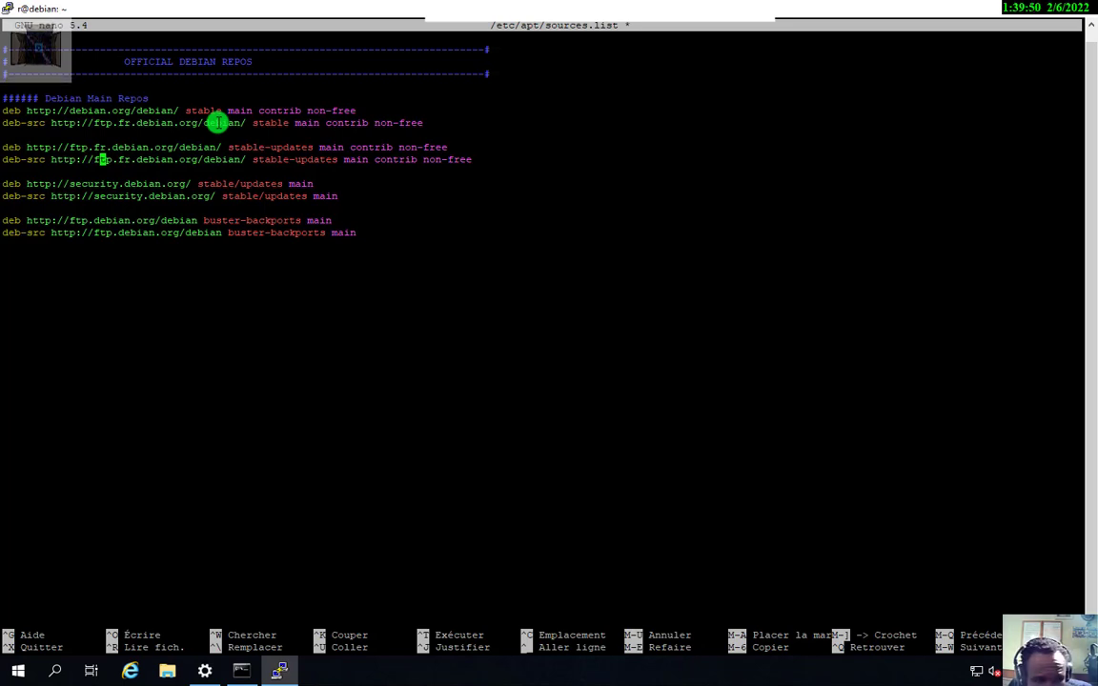
key(Up)
key(Left)
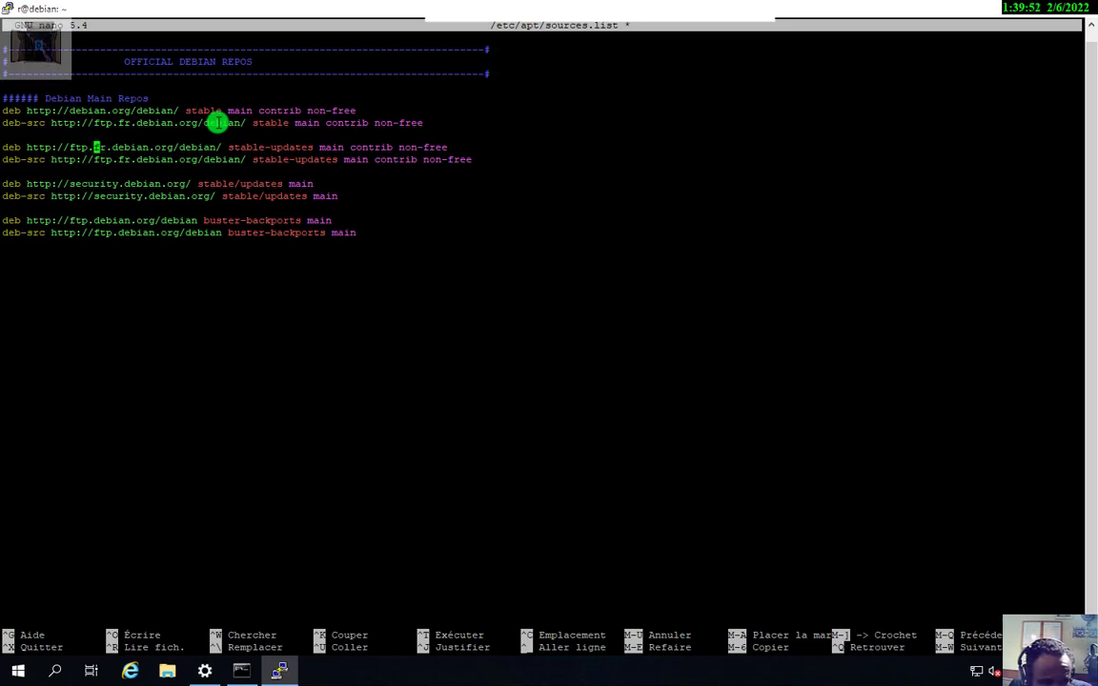
key(Right)
key(Right)
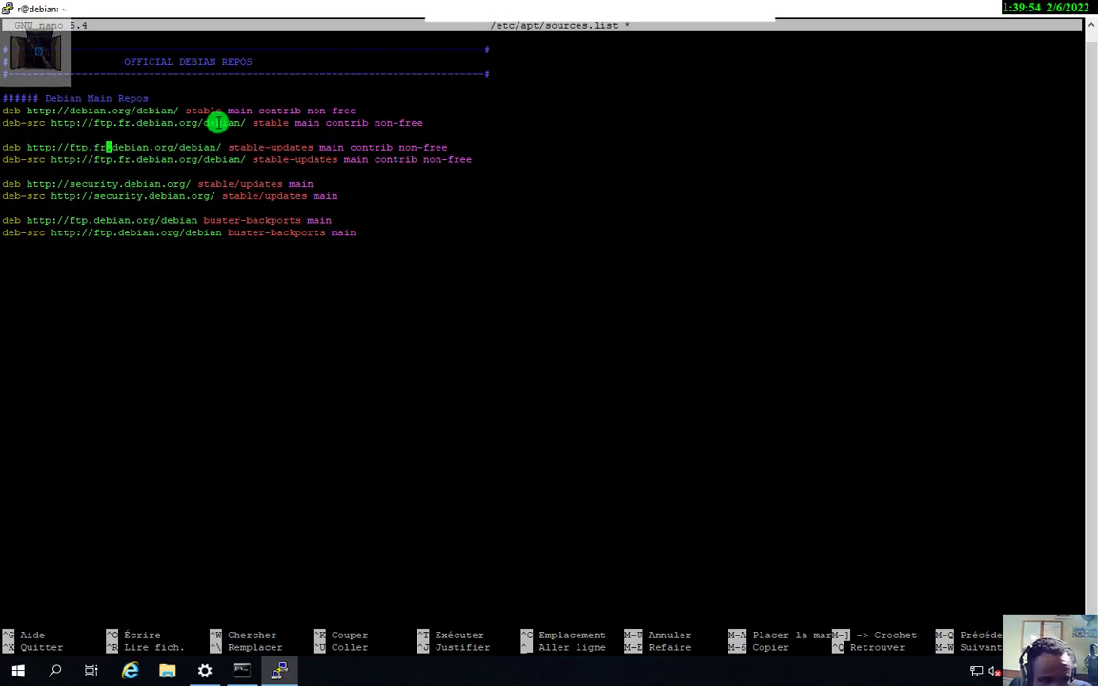
key(BackSpace)
key(BackSpace)
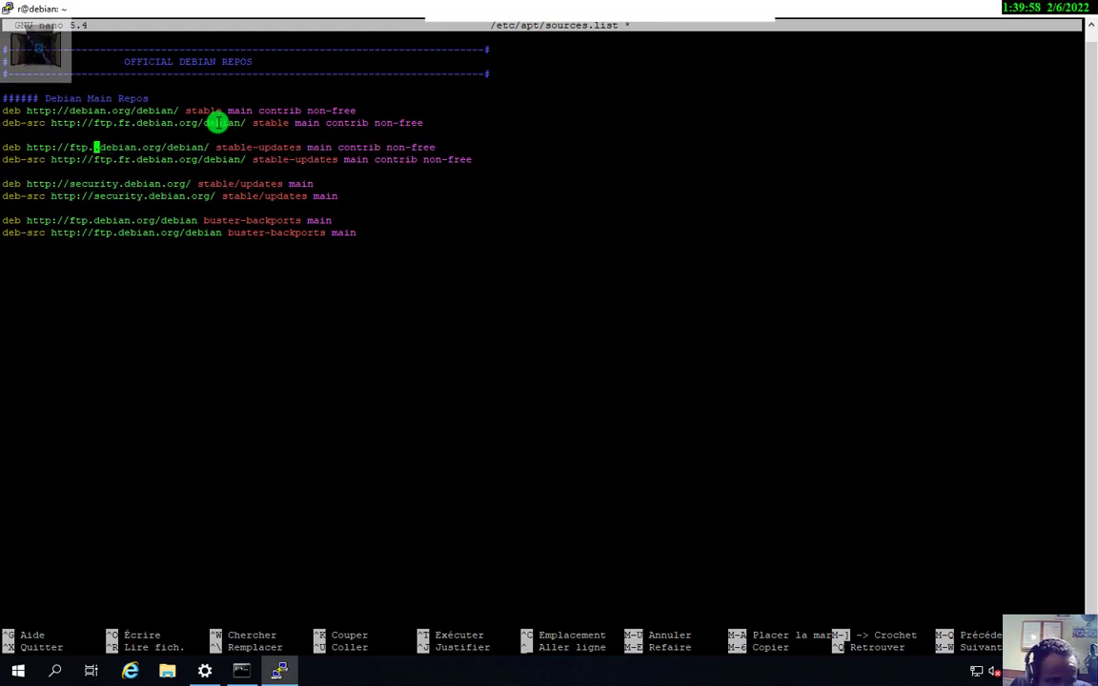
key(BackSpace)
key(BackSpace)
key(BackSpace)
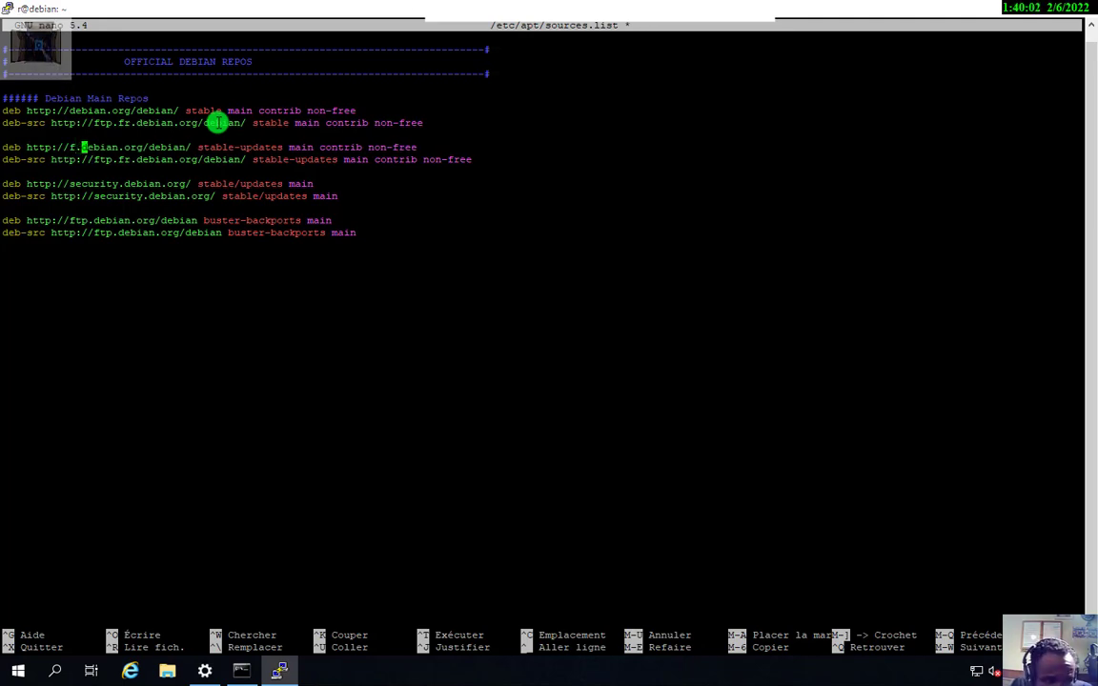
key(BackSpace)
key(Delete)
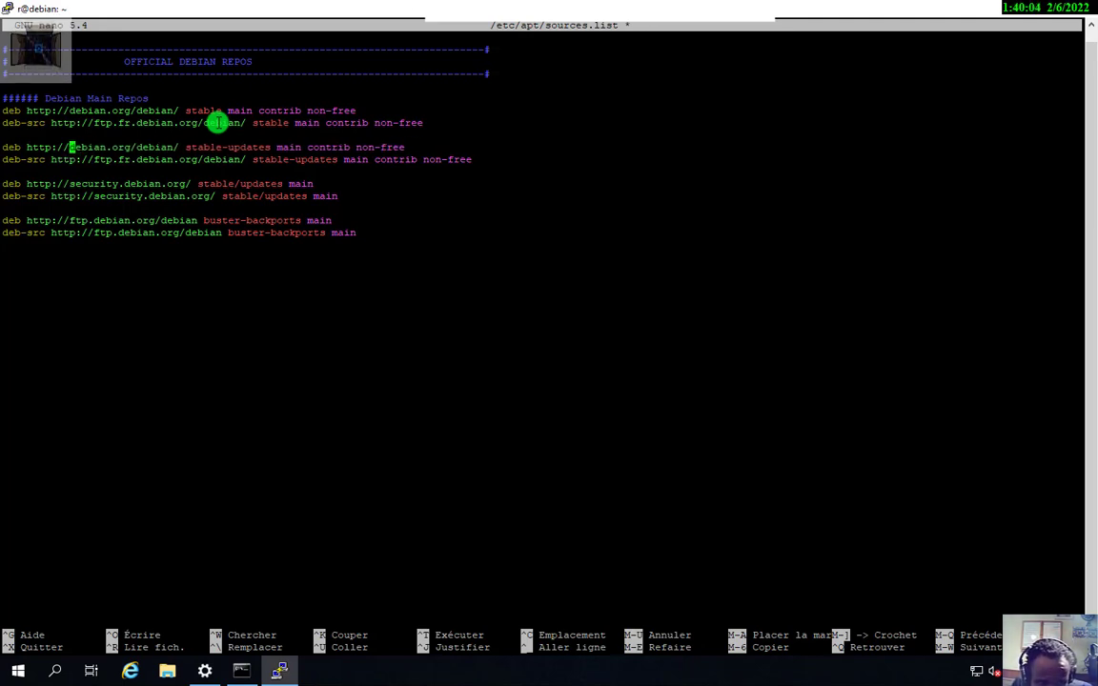
Delete /ftp.fr. before debian.org in the address of the deb-src stable-updates line
key(Down)
key(Right)
key(Right)
key(Right)
key(Right)
key(Right)
key(Right)
key(Right)
key(Right)
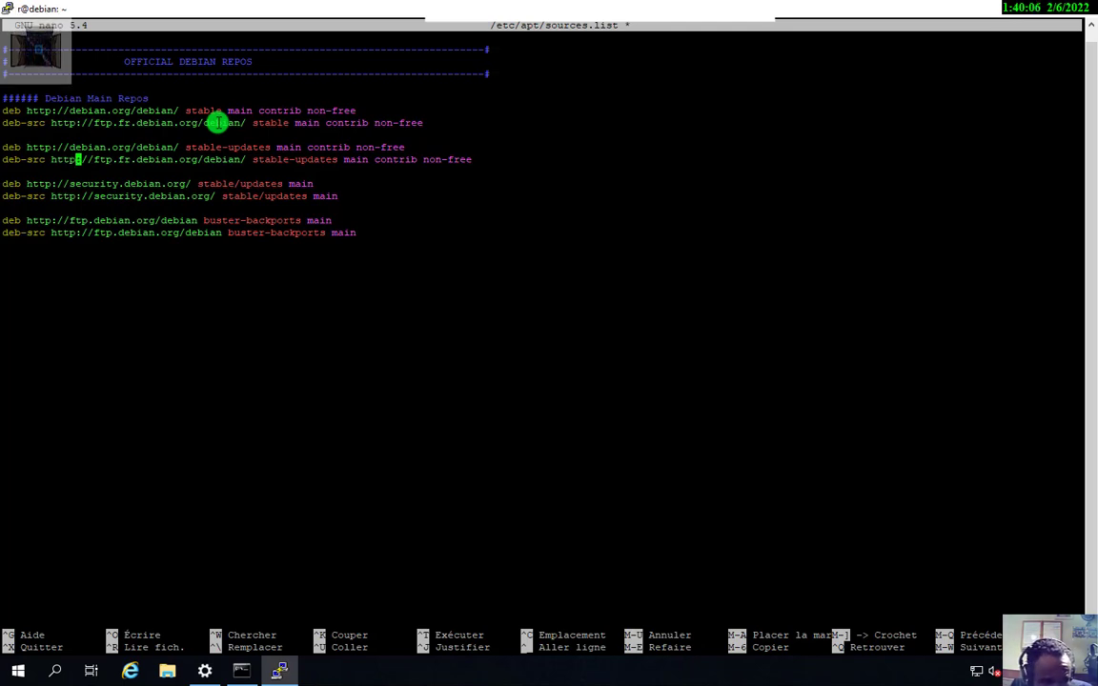
key(Right)
key(Right)
key(Right)
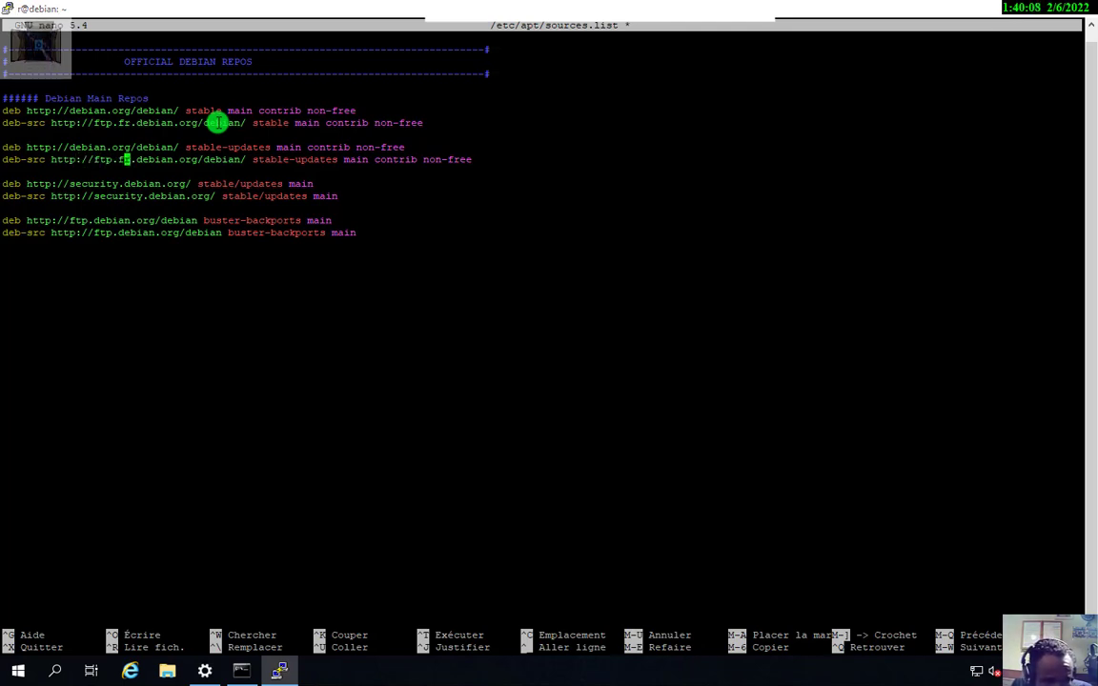
key(BackSpace)
key(BackSpace)
key(BackSpace)
key(BackSpace)
key(BackSpace)
key(BackSpace)
key(BackSpace)
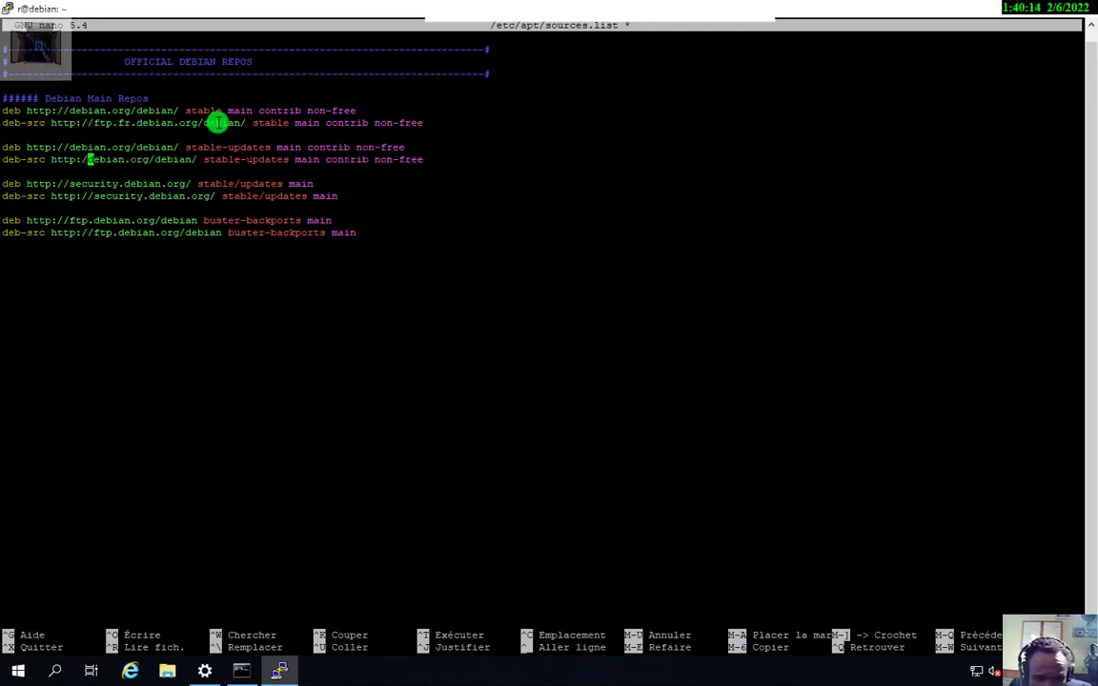
key(ctrl+x)
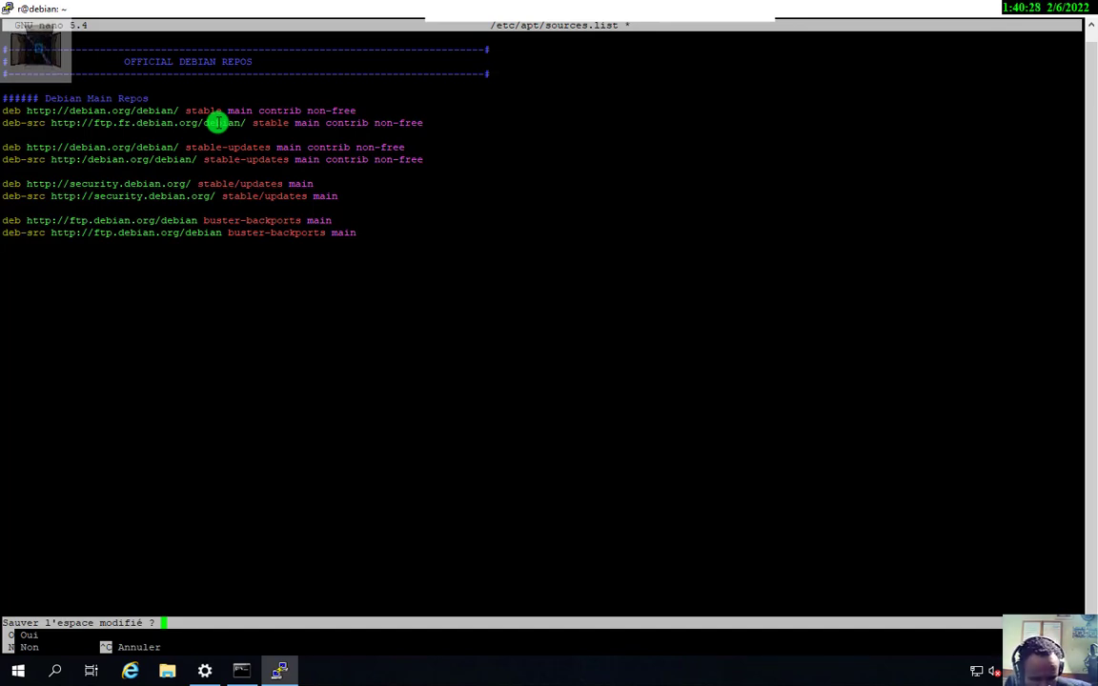
key(ctrl+c)
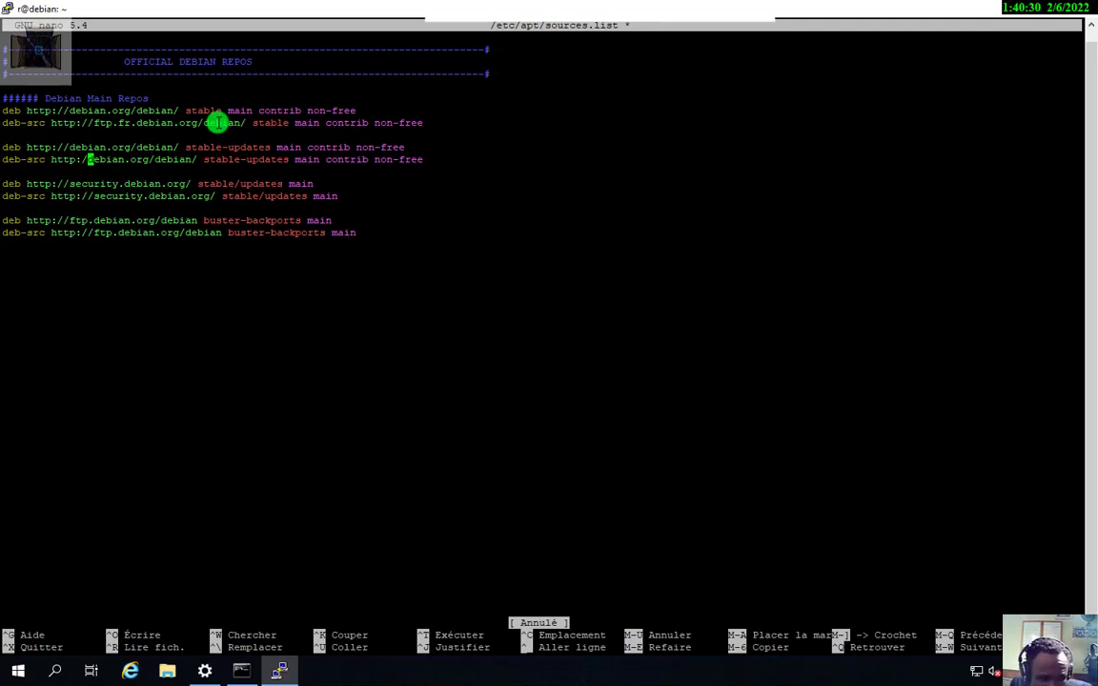
key(Down)
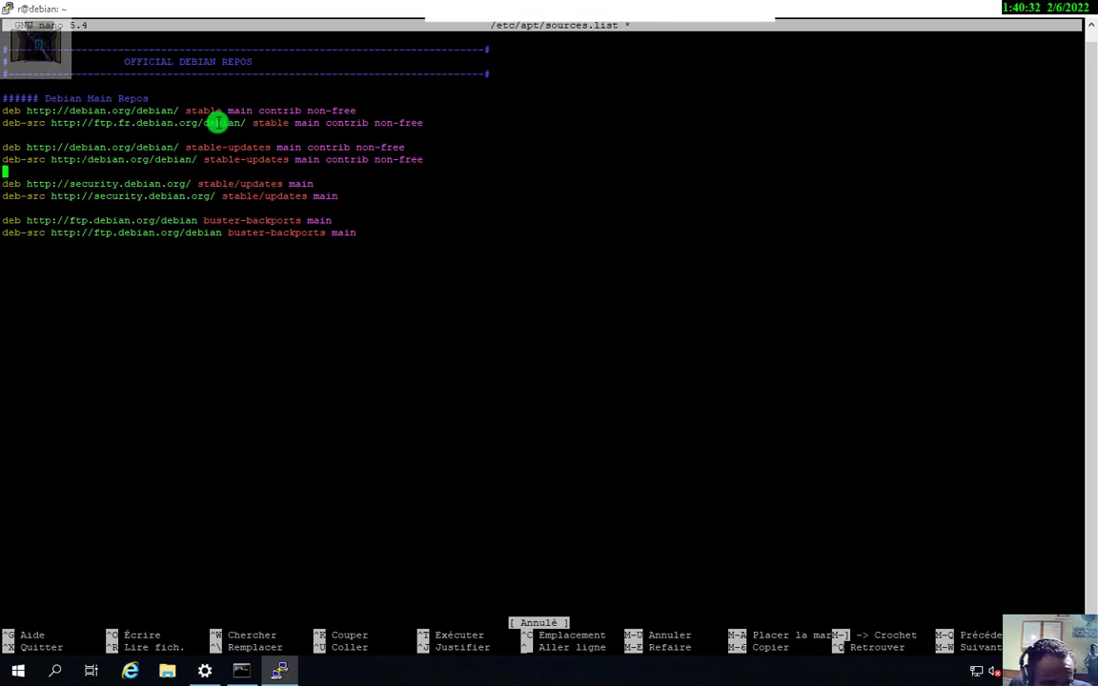
key(Up)
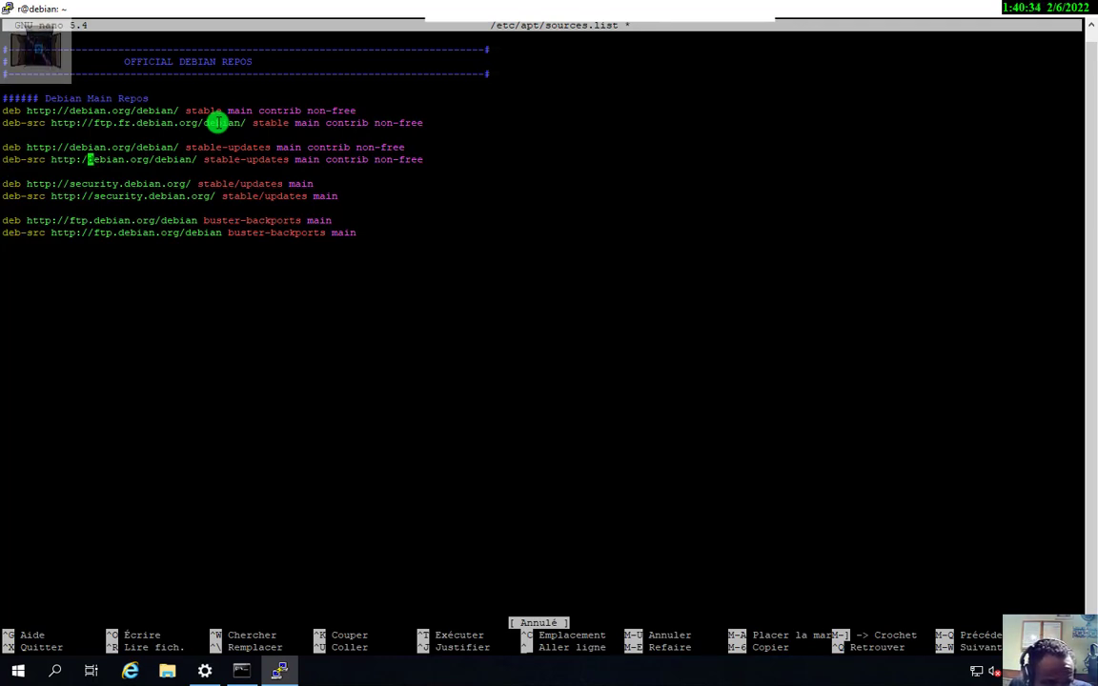
key(Right)
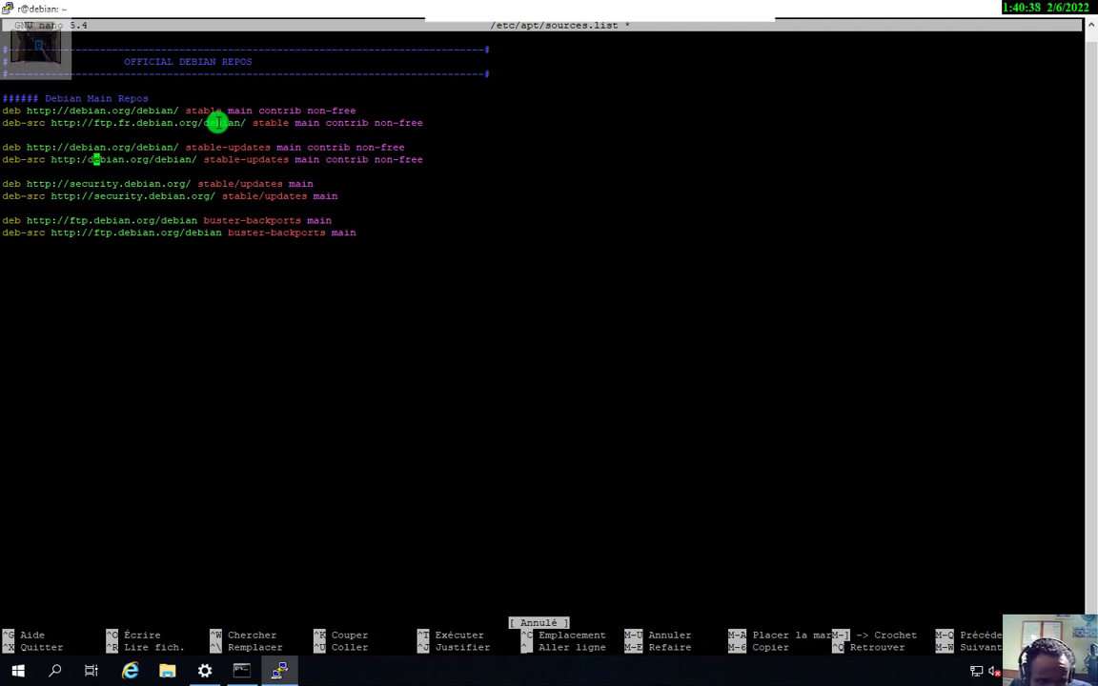
Delete the ftp. prefix before debian.org in the address of the deb buster-backports line
key(Down)
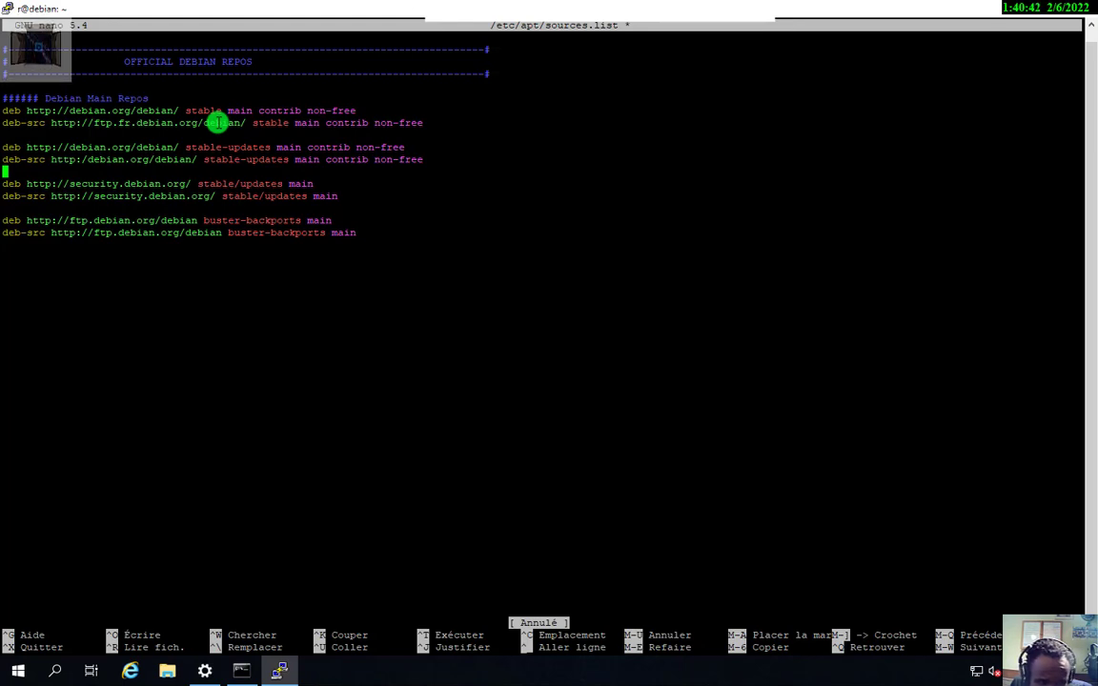
key(Down)
key(Right)
key(Right)
key(Right)
key(Right)
key(Right)
key(Right)
key(Right)
key(Right)
key(Right)
key(Right)
key(Right)
key(Right)
key(Right)
key(Right)
key(Right)
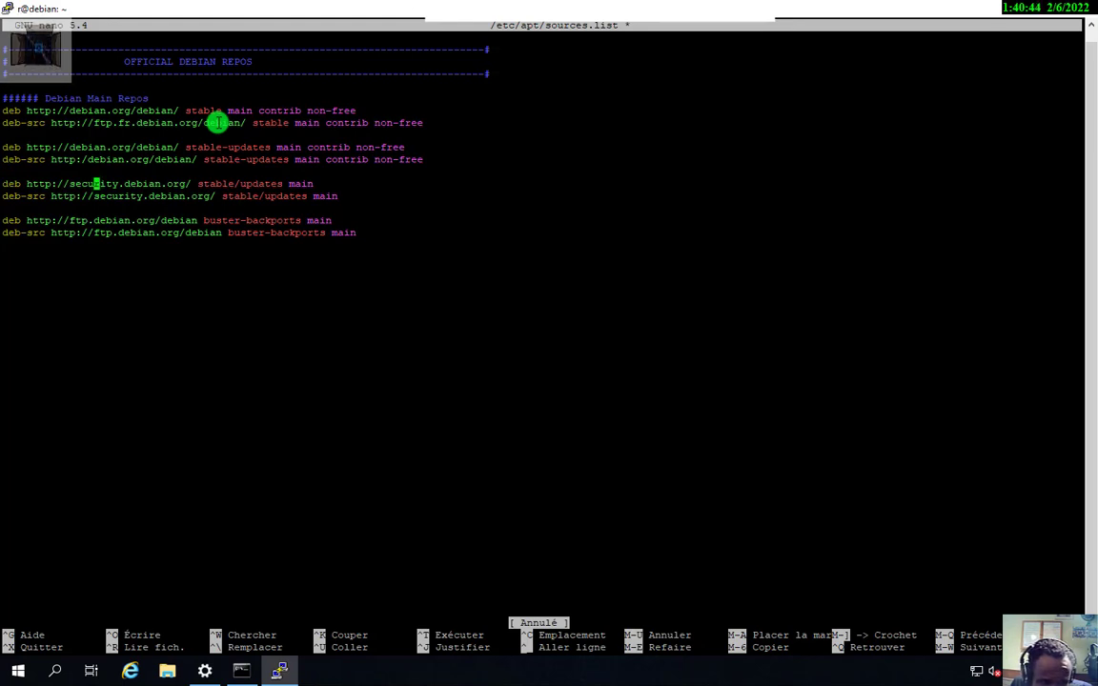
key(Down)
key(Down)
key(Down)
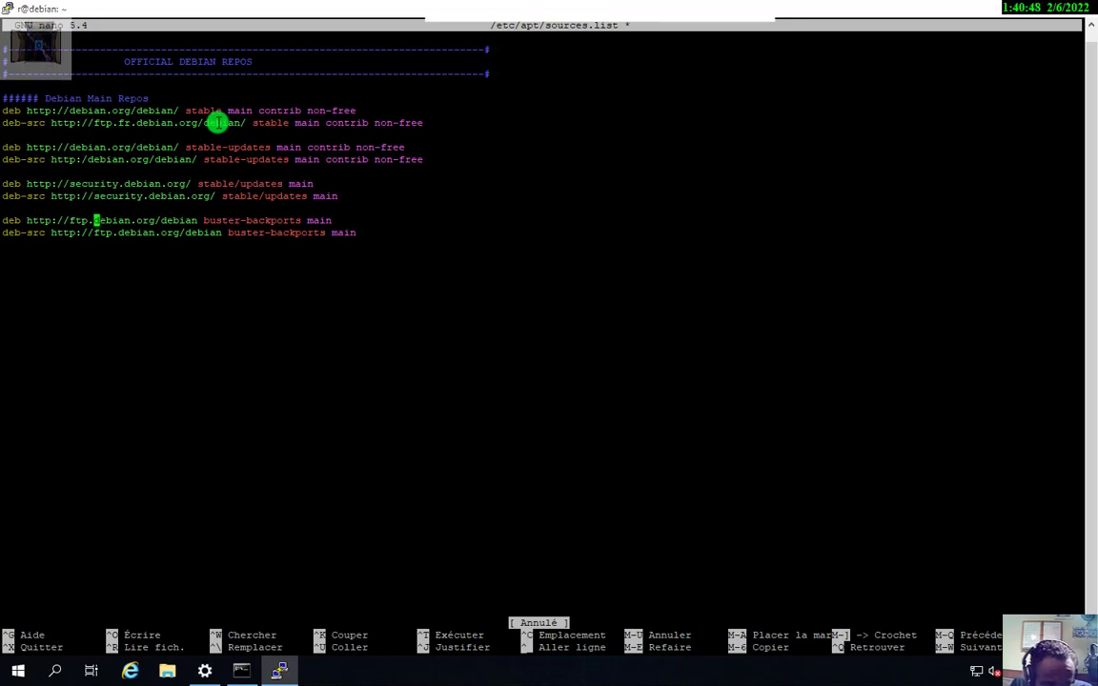
key(BackSpace)
key(BackSpace)
key(BackSpace)
key(BackSpace)
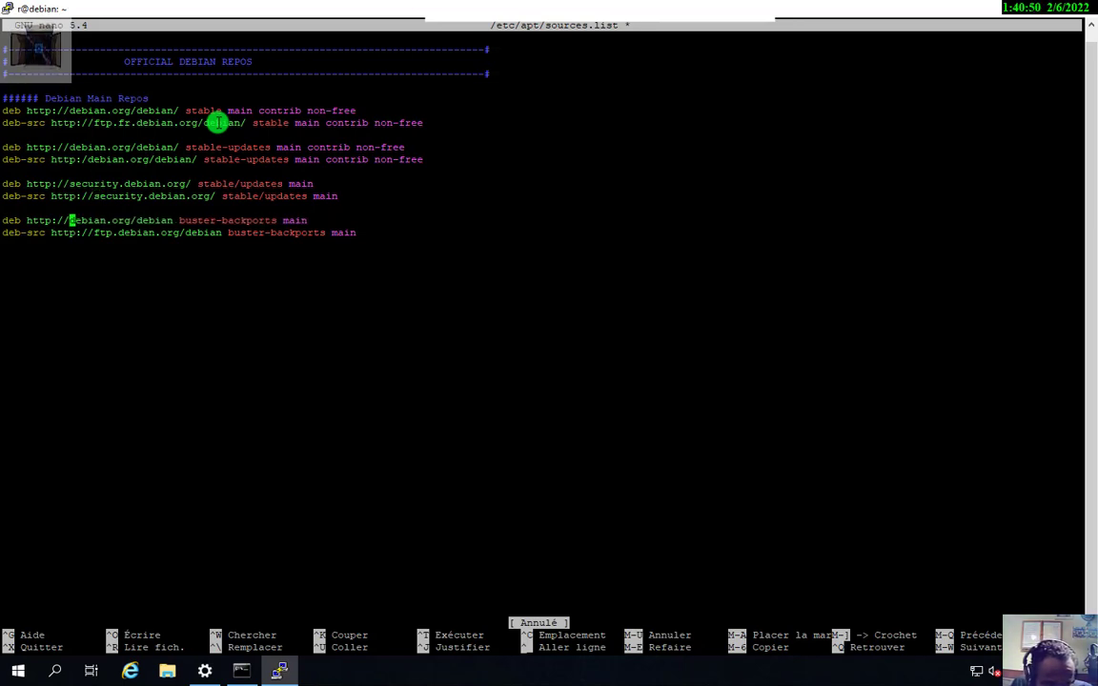
Delete the ftp. prefix before debian.org in the address of the deb-src buster-backports line
key(Down)
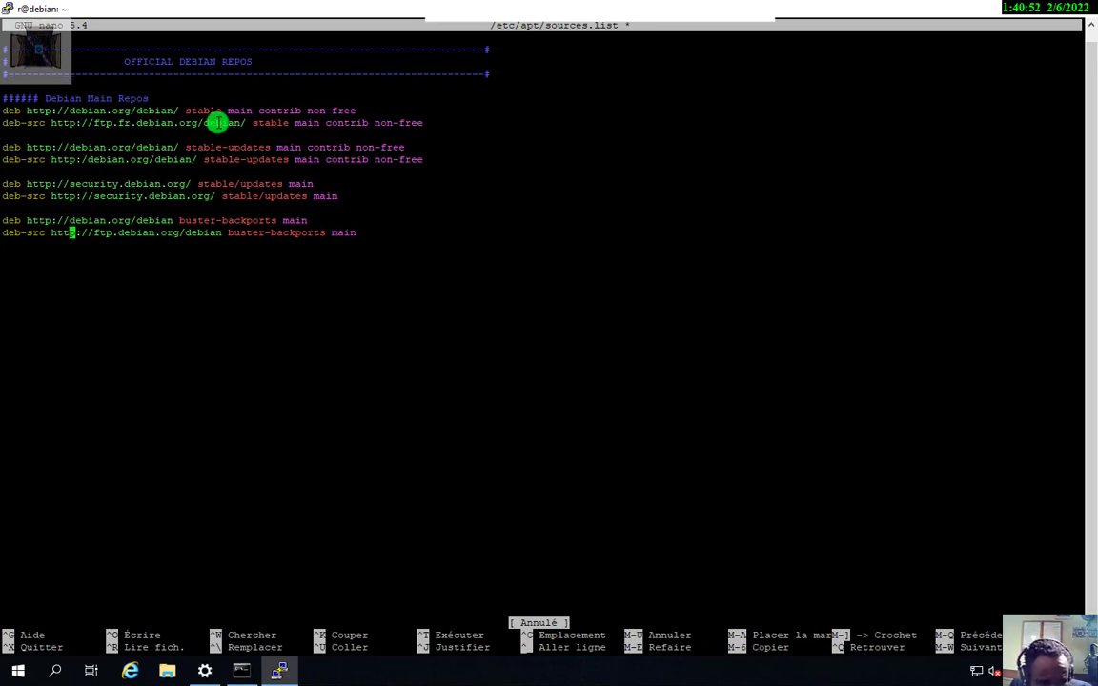
key(Right)
key(Right)
key(Right)
key(Right)
key(Right)
key(Right)
key(Right)
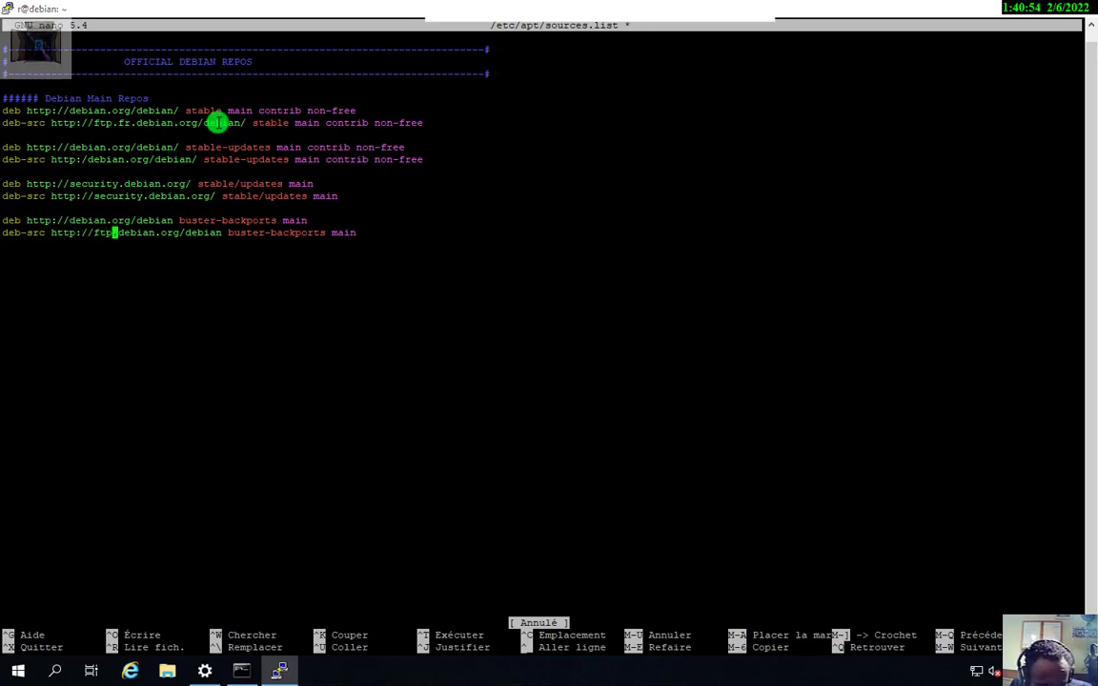
key(BackSpace)
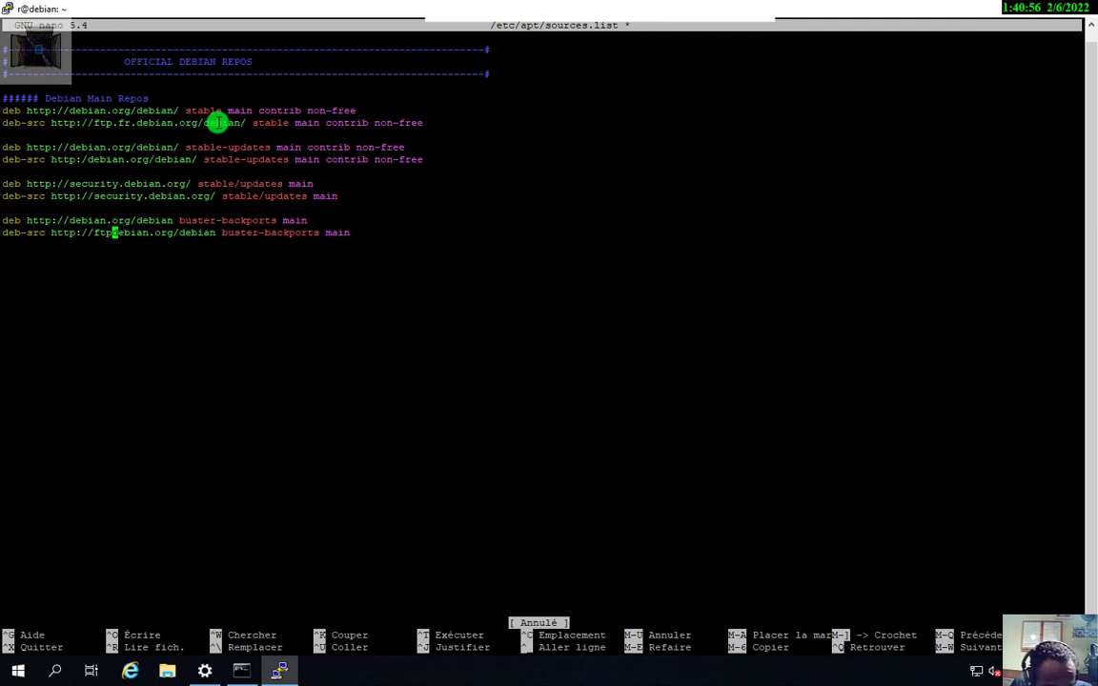
key(Delete)
key(BackSpace)
key(BackSpace)
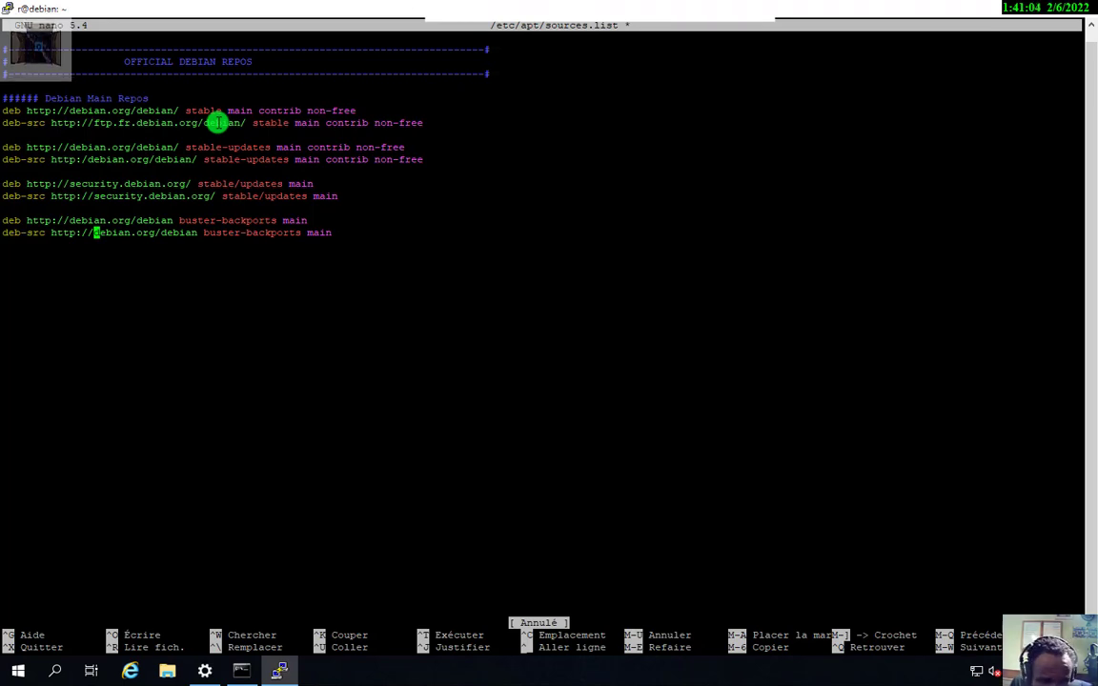
Replace buster with bullseye in the suite name of the deb-src backports line
key(Right)
key(Right)
key(Right)
key(Right)
key(Right)
key(Right)
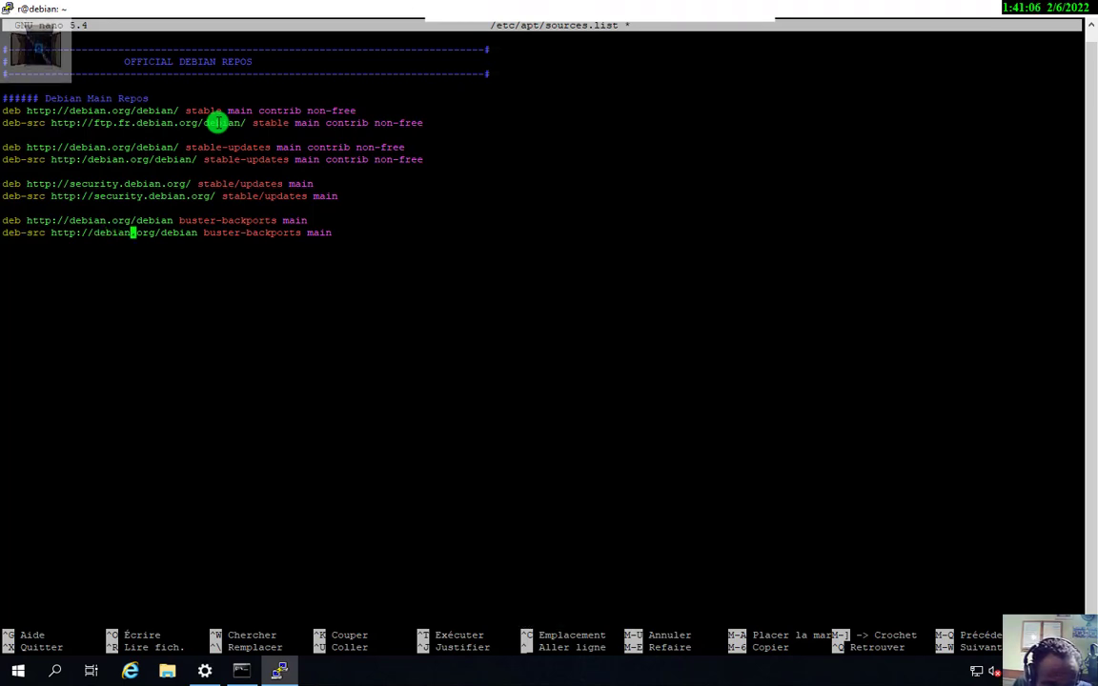
key(Right)
key(Right)
key(Right)
key(Right)
key(Right)
key(Right)
key(Right)
key(Right)
key(Right)
key(Right)
key(Right)
key(Right)
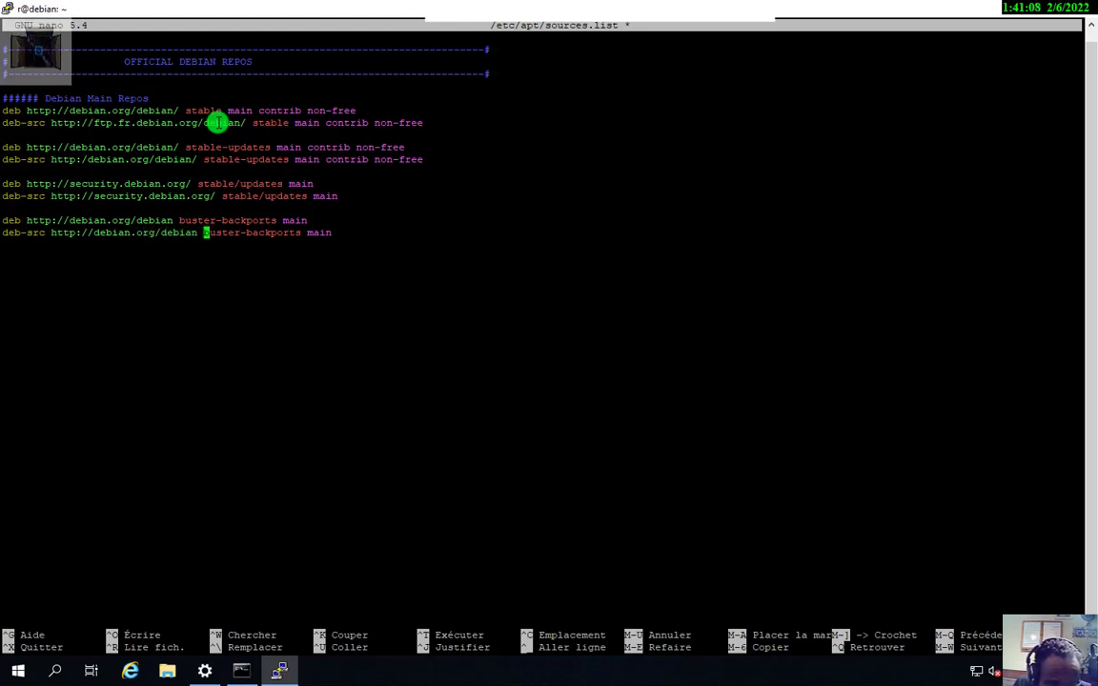
key(Right)
key(Right)
key(Right)
key(Right)
key(Right)
key(Right)
key(Right)
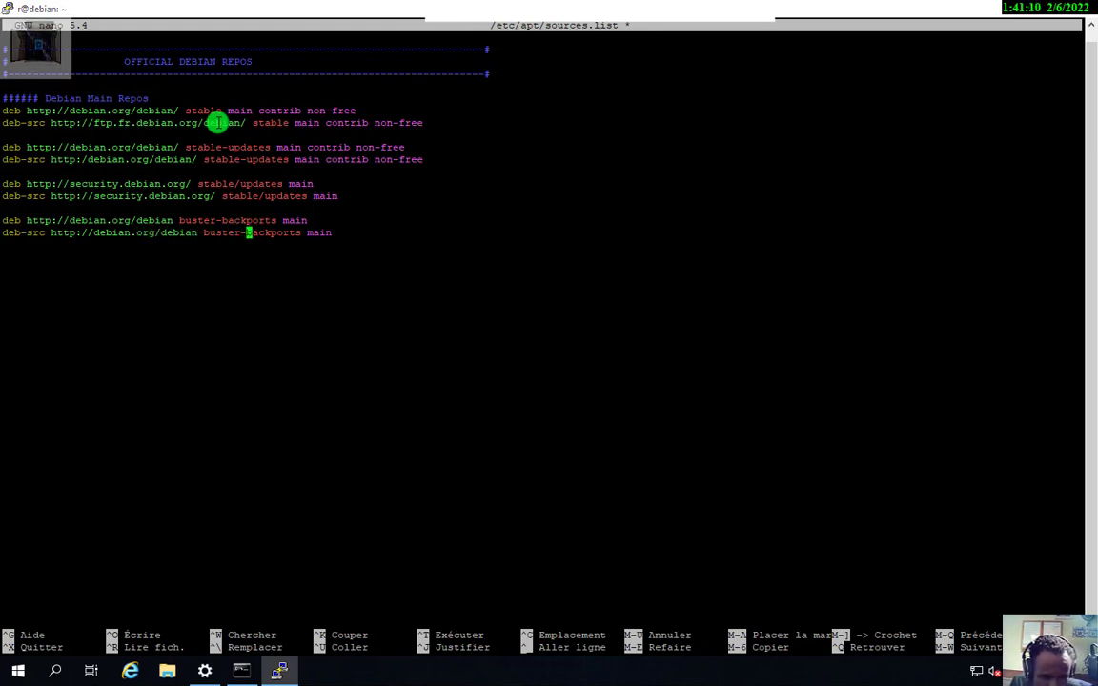
key(Left)
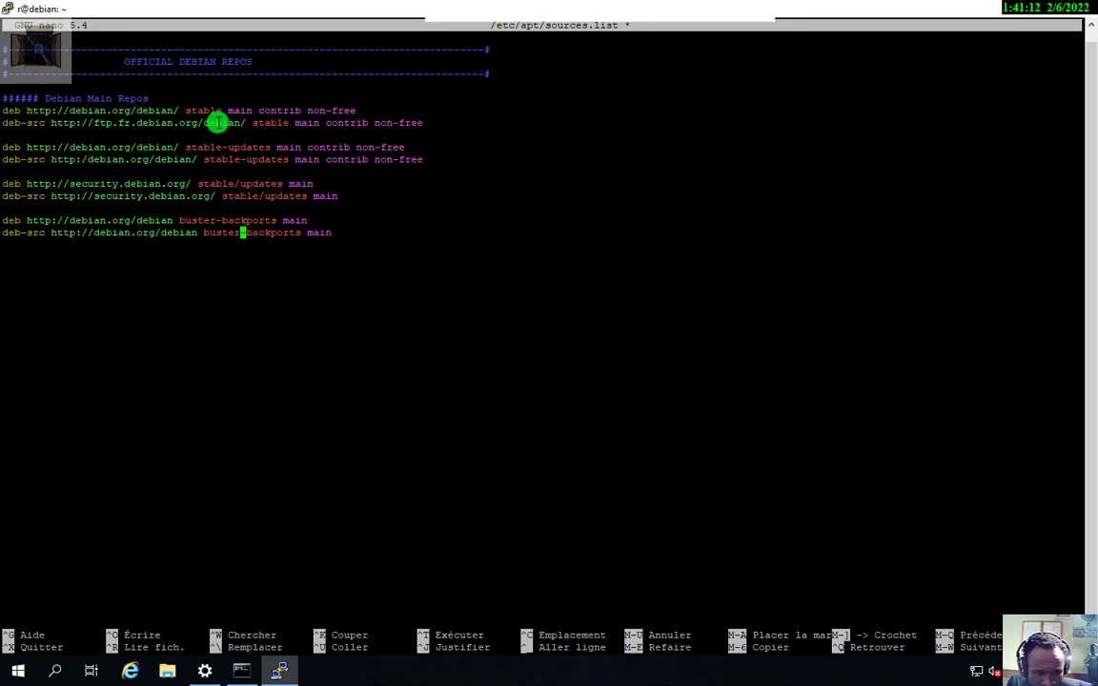
key(BackSpace)
key(BackSpace)
key(BackSpace)
key(BackSpace)
key(BackSpace)
key(BackSpace)
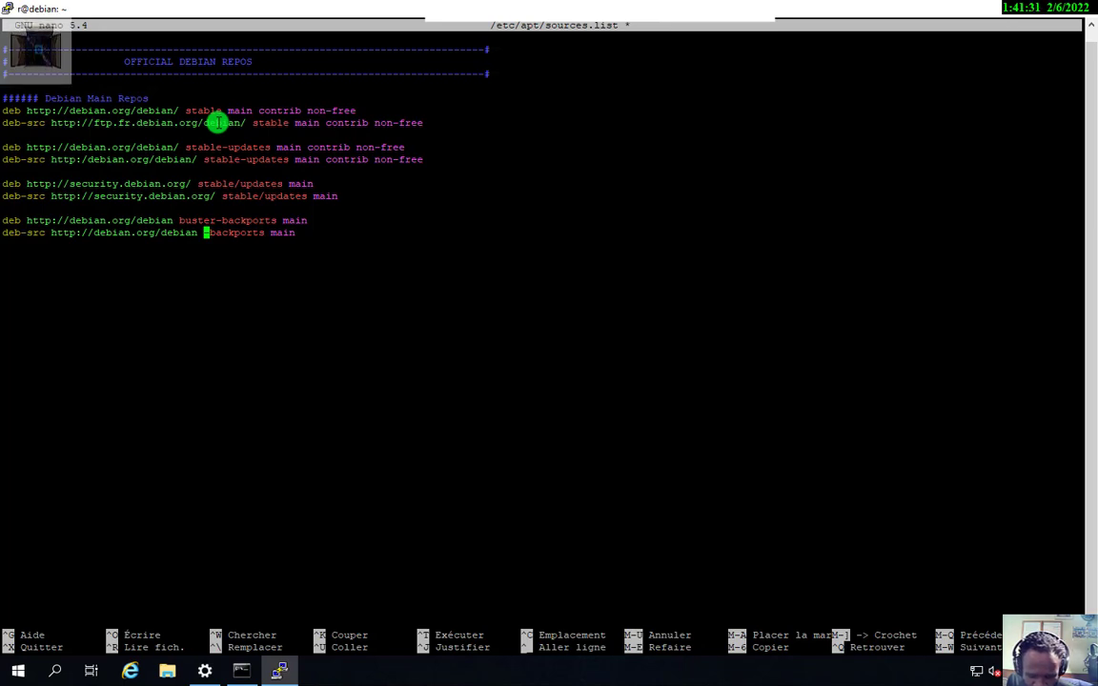
text(bu)
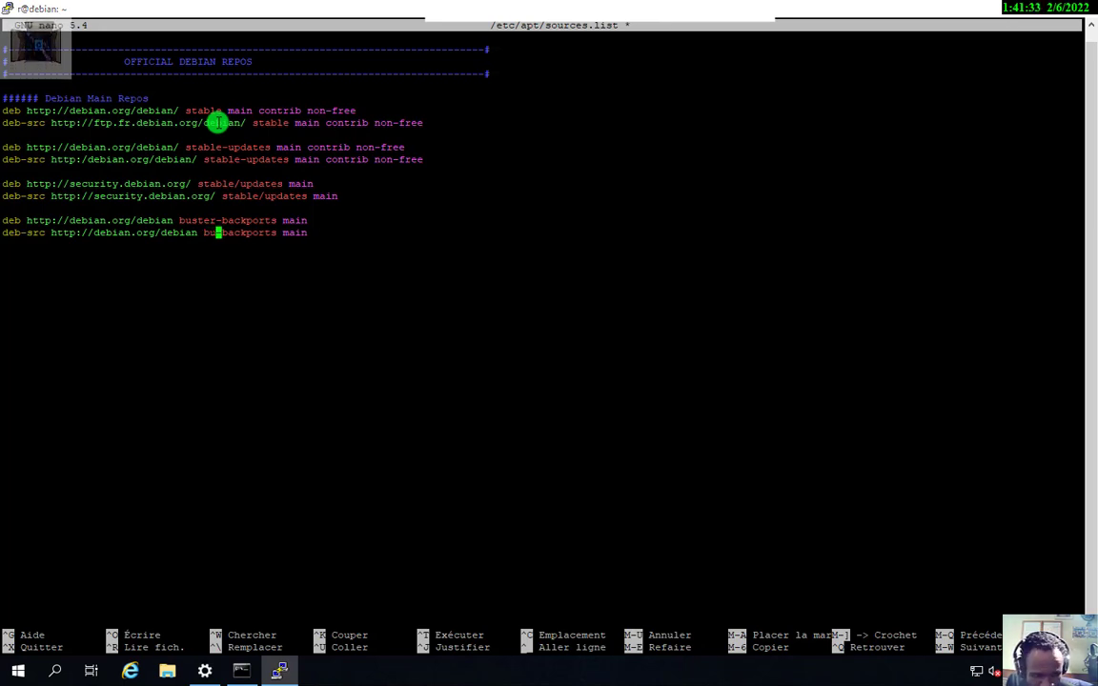
text(lls)
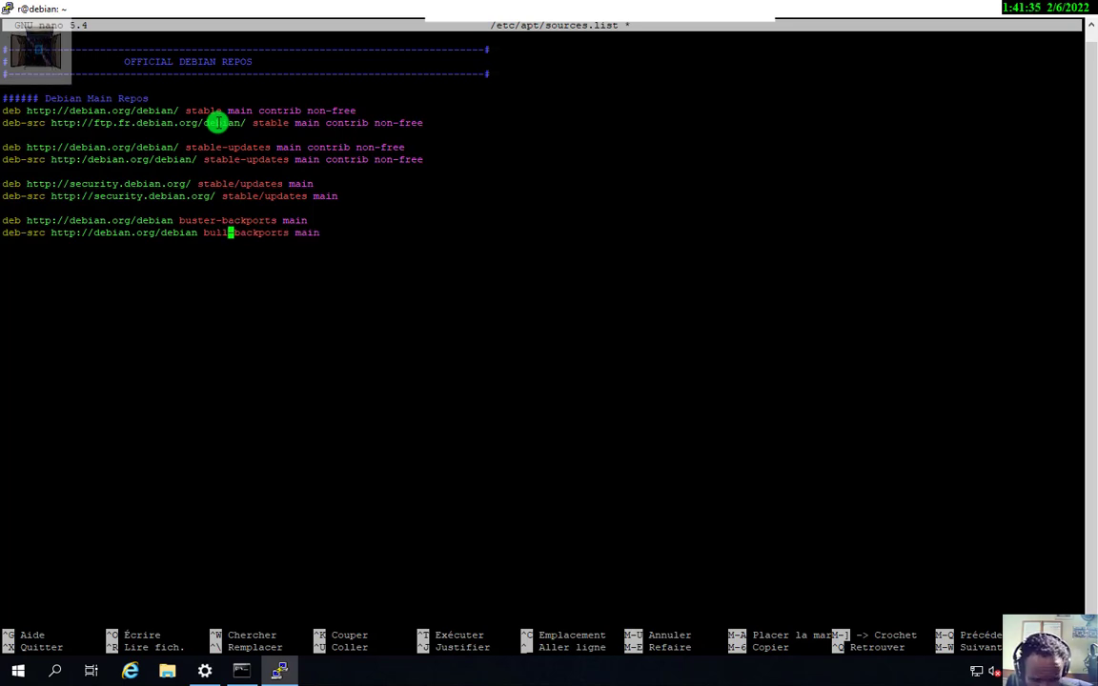
text(eye)
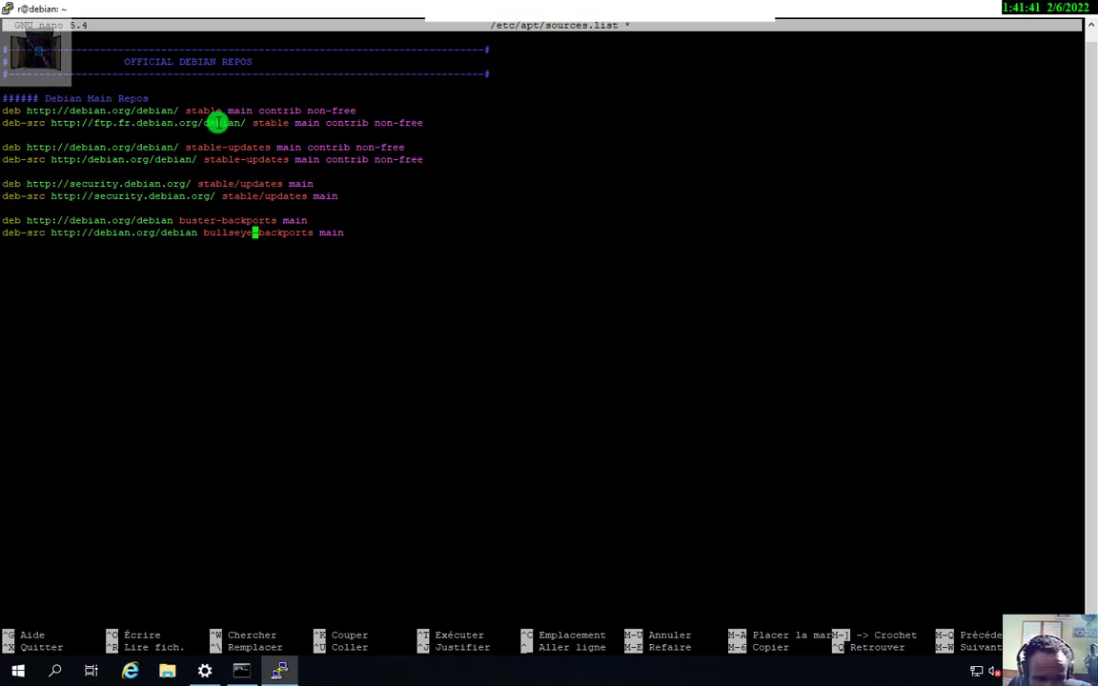
Change the suite name in the deb backports line to bullseye-backports
key(Up)
key(Left)
key(Left)
key(Left)
key(Left)
key(Left)
key(Left)
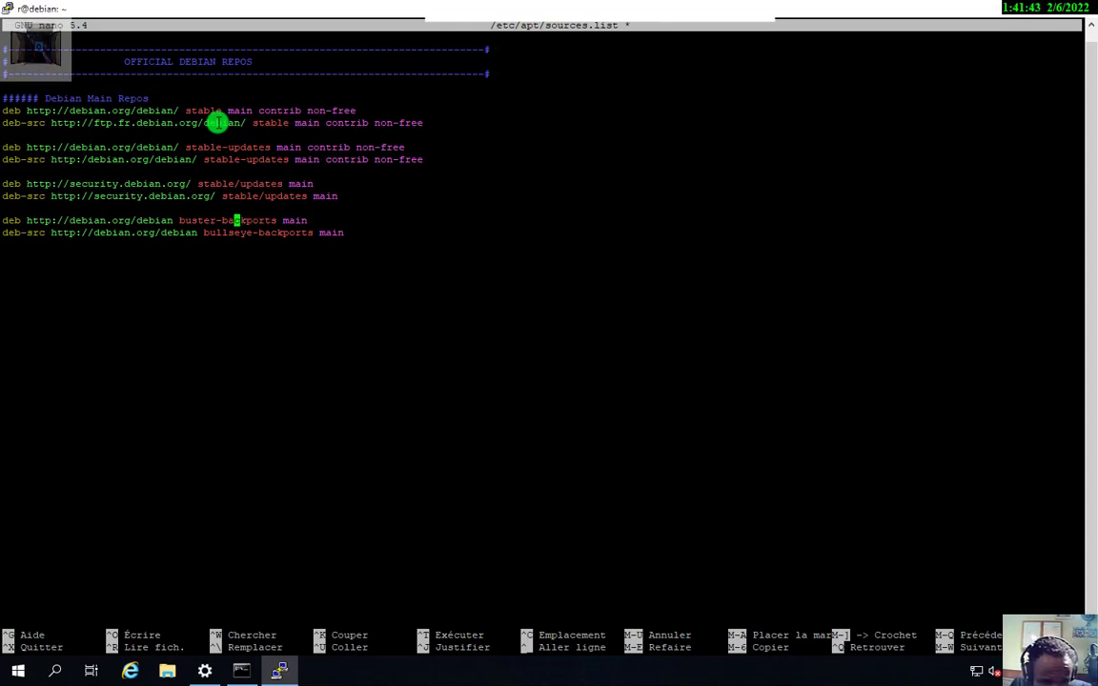
key(BackSpace)
key(BackSpace)
key(BackSpace)
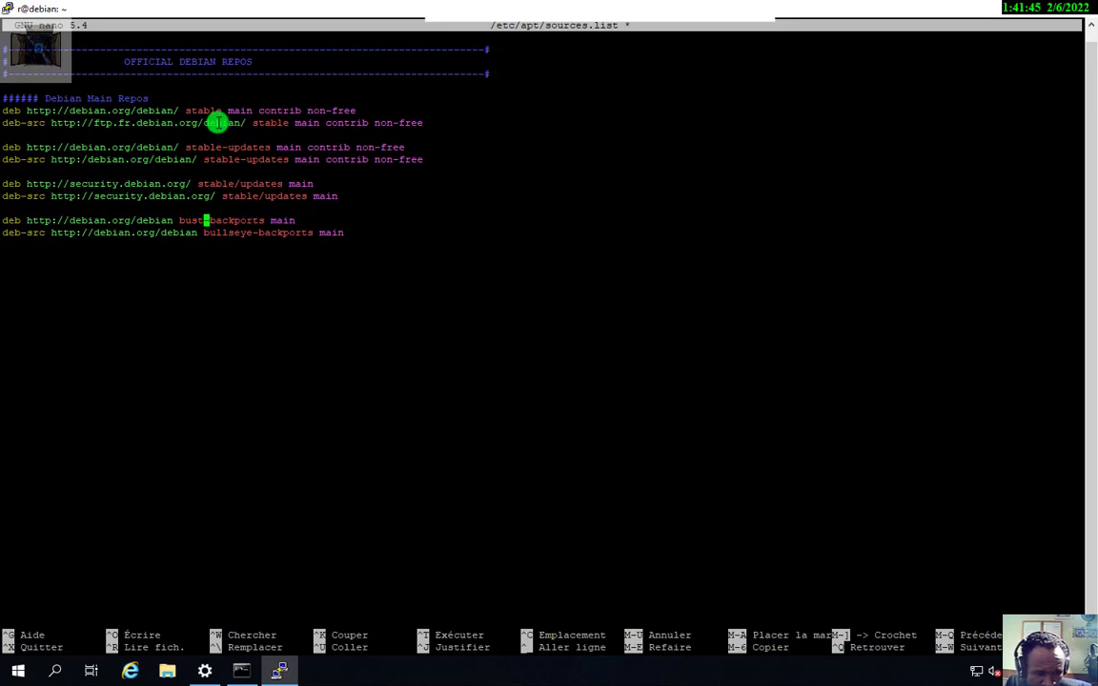
key(BackSpace)
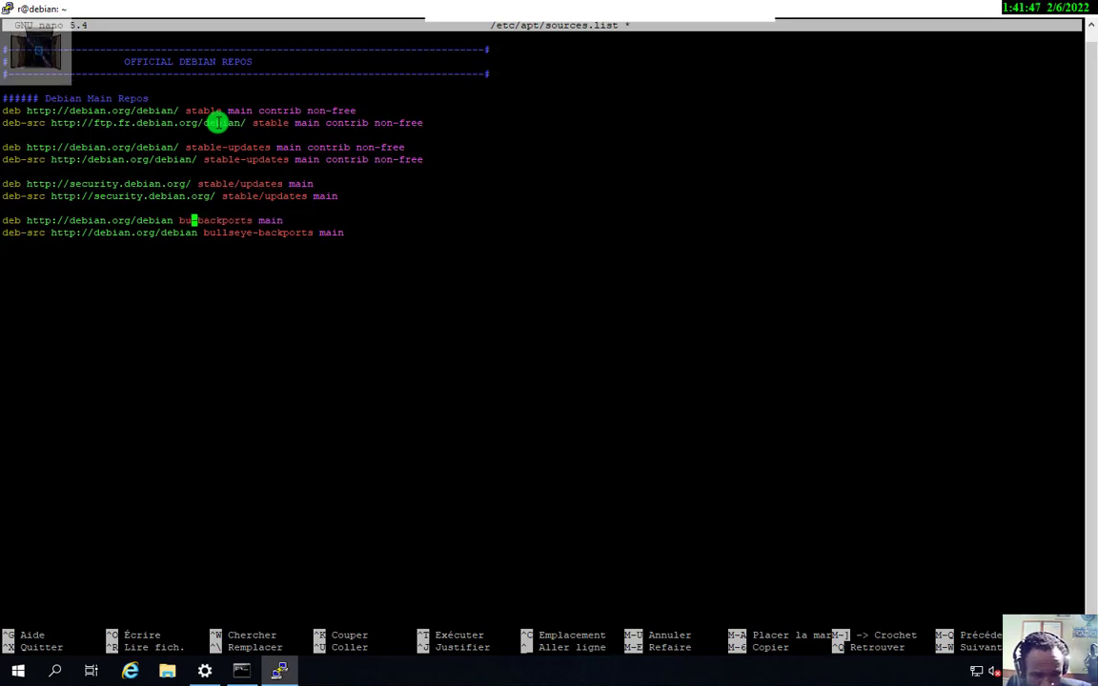
text(llseye)
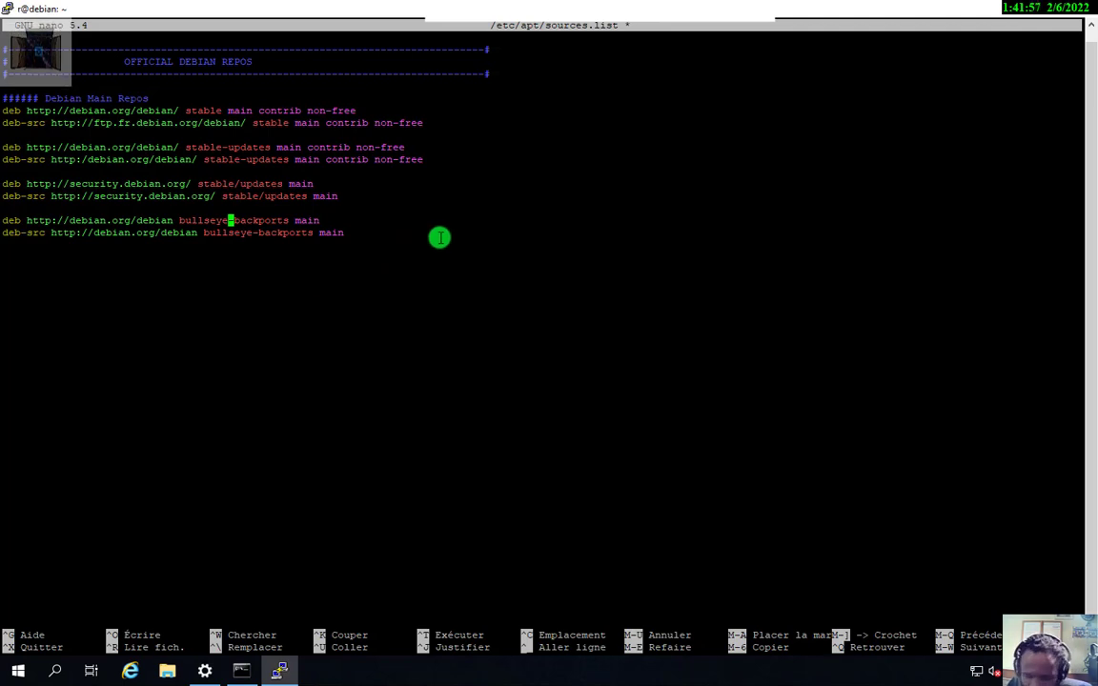
Append "contrib non" after main on the deb bullseye-backports line and justify that paragraph
key(Right)
key(Right)
key(Right)
key(Right)
key(Right)
key(Right)
key(Right)
key(Right)
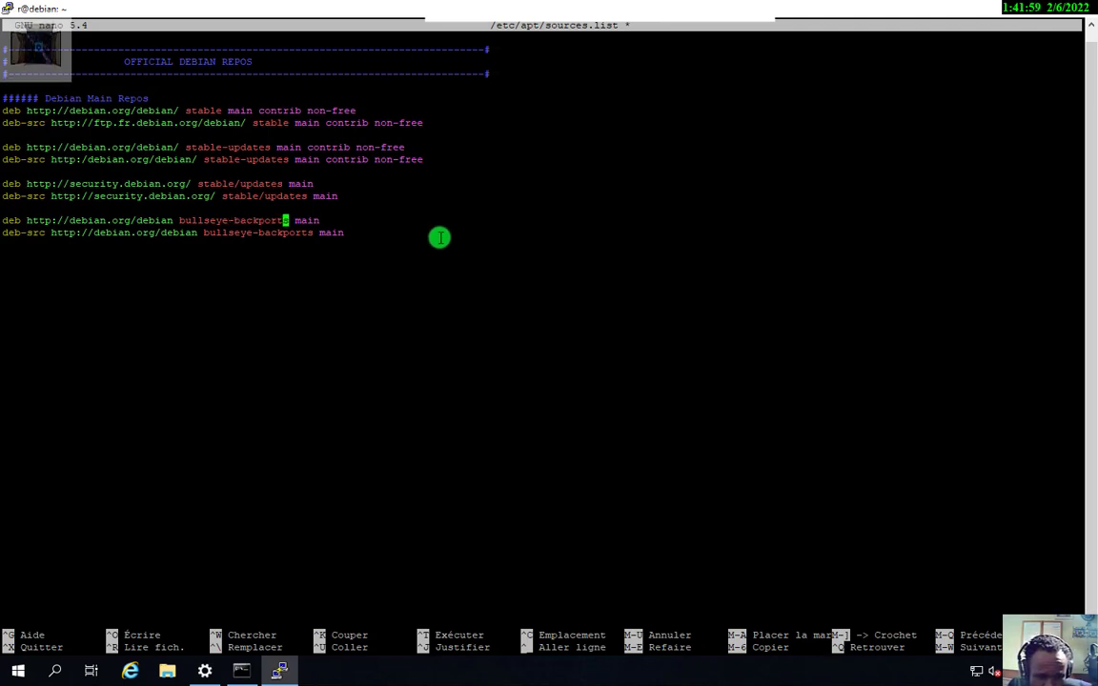
key(Right)
key(Right)
key(Right)
key(Right)
key(Right)
key(Right)
key(Right)
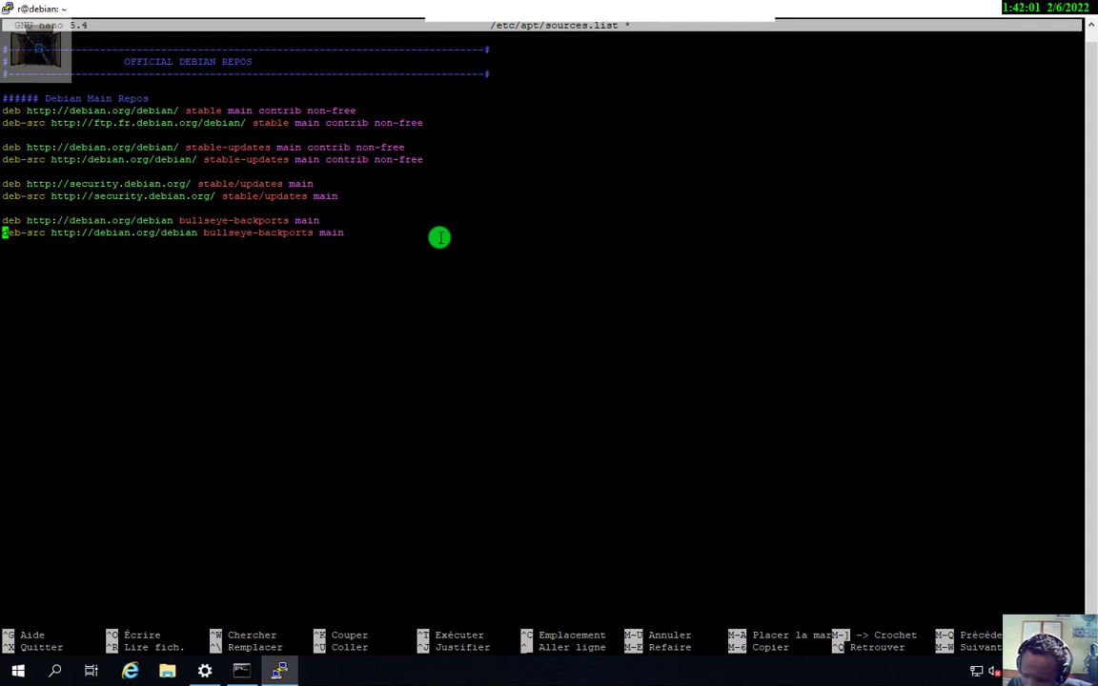
key(Up)
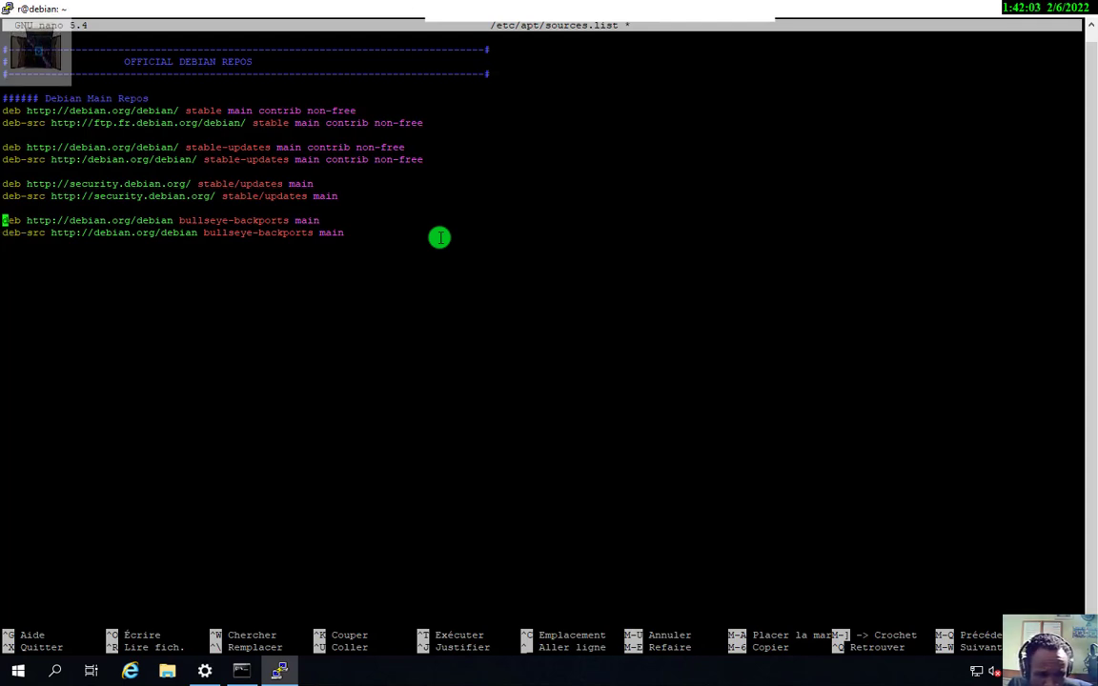
key(Right)
key(Right)
key(Right)
key(Right)
key(Right)
key(Right)
key(Right)
key(Right)
key(Right)
key(Right)
key(Right)
key(Right)
key(Right)
key(Right)
key(Right)
key(Right)
key(Right)
key(Right)
key(Right)
key(Right)
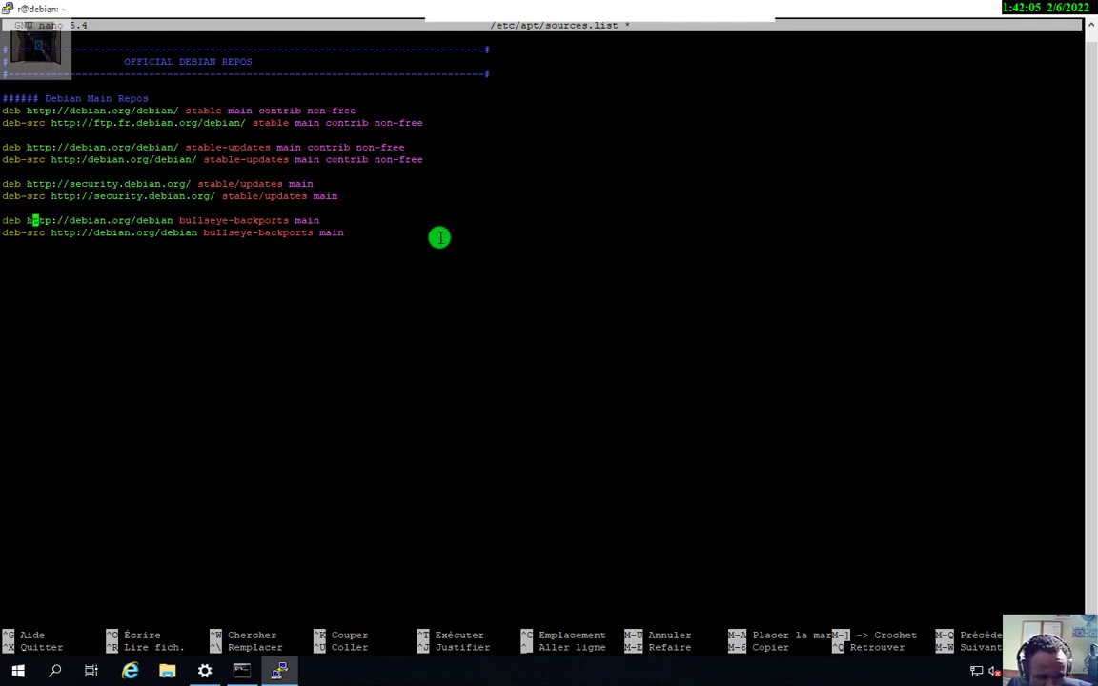
key(Right)
key(Right)
key(Right)
key(Right)
key(Right)
key(Right)
key(Right)
key(Right)
key(Right)
key(Right)
key(Right)
key(Right)
key(Right)
key(Right)
key(Right)
key(Right)
key(Right)
key(Right)
key(Right)
key(Right)
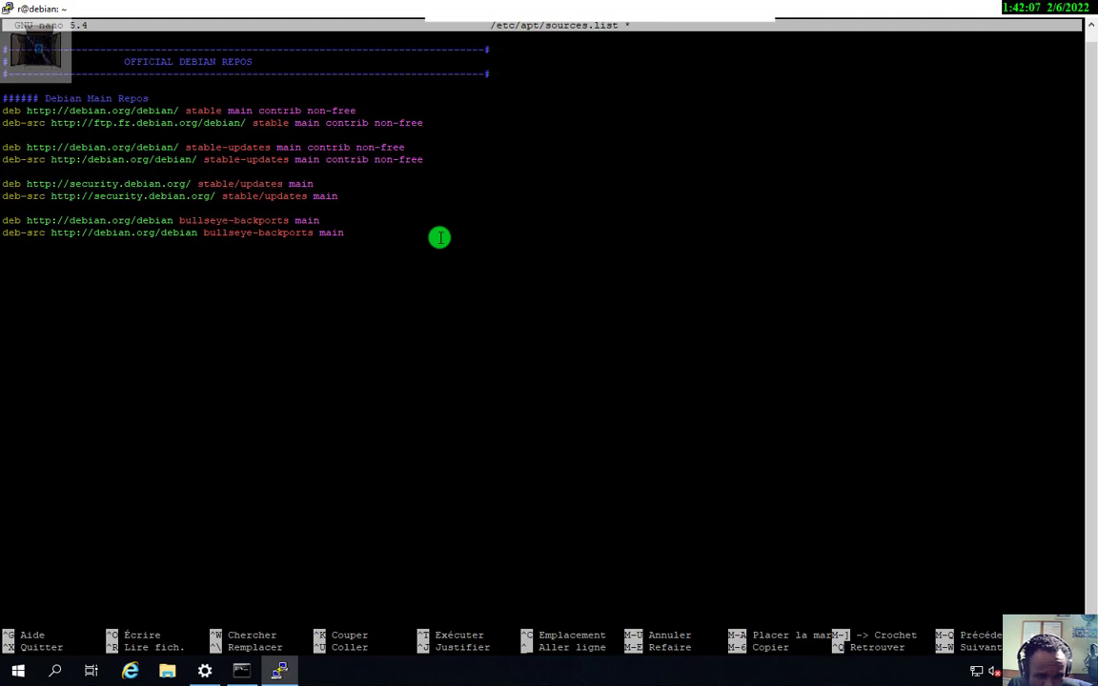
key(Right)
key(Right)
key(Right)
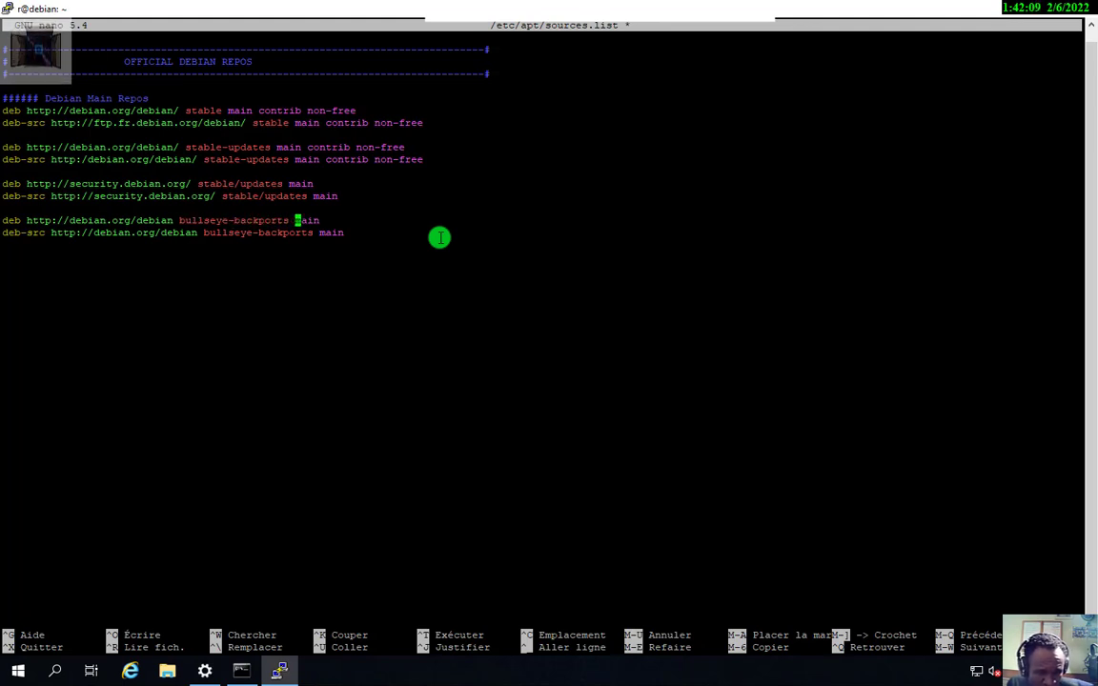
key(Right)
key(Right)
key(Right)
key(Right)
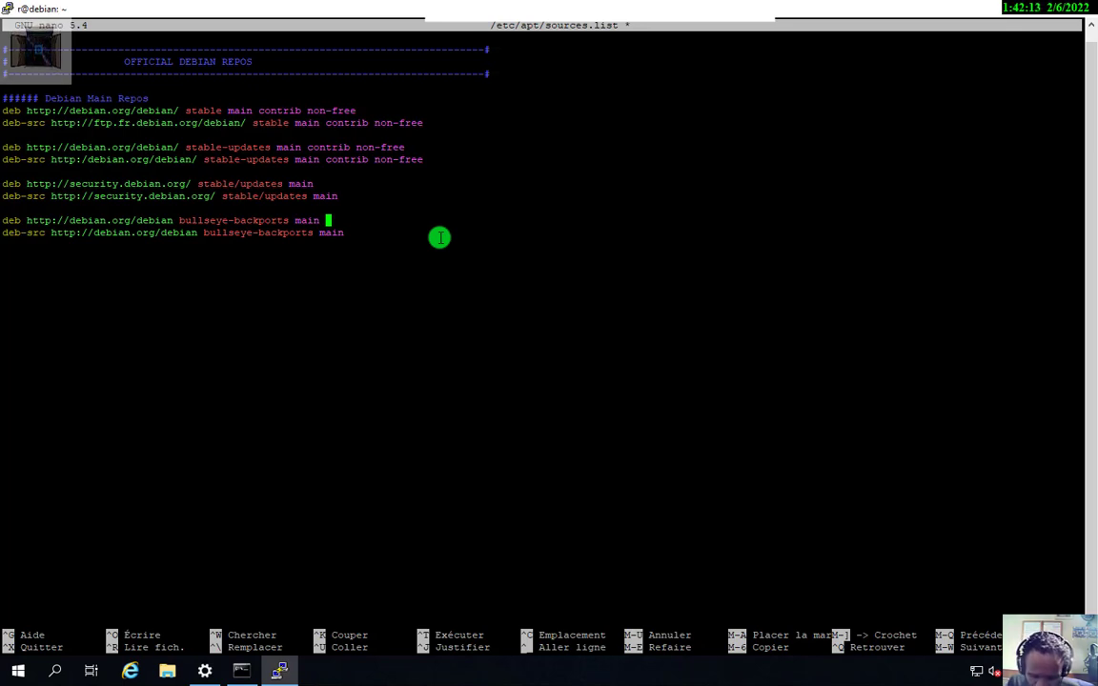
text(con)
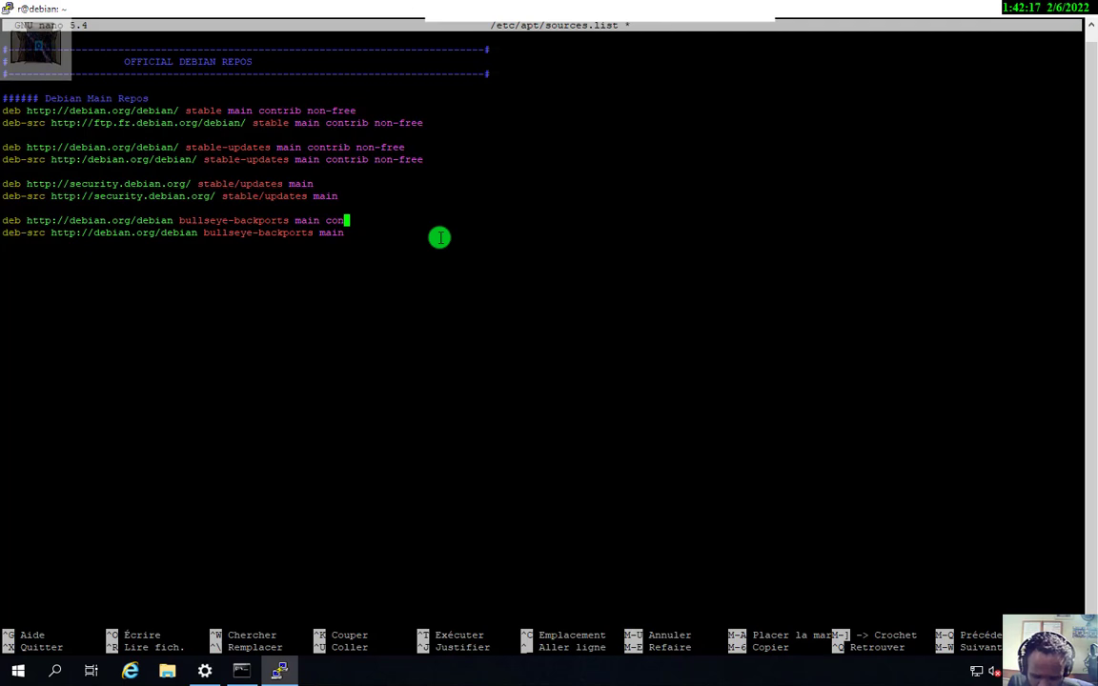
text(trib)
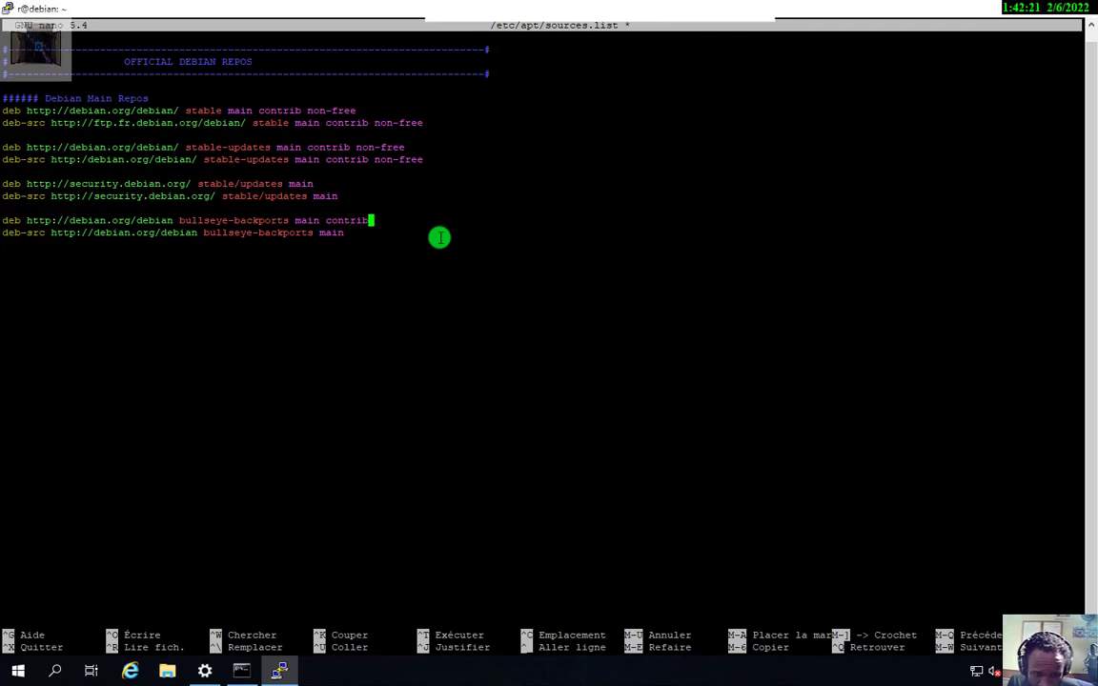
text( non)
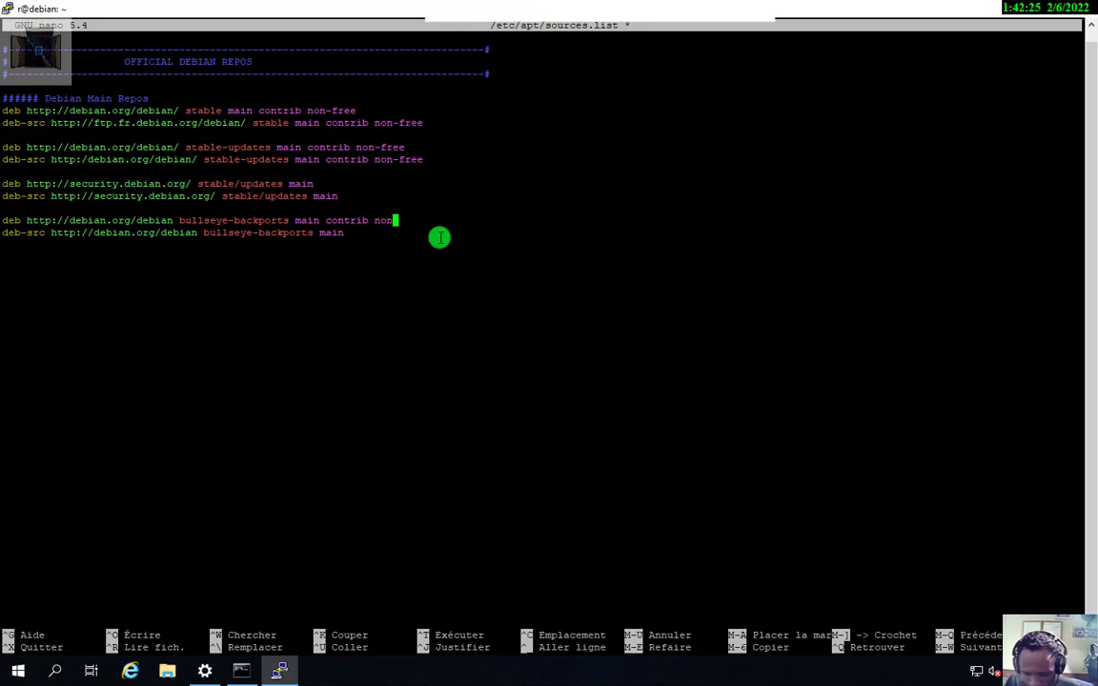
key(ctrl+j)
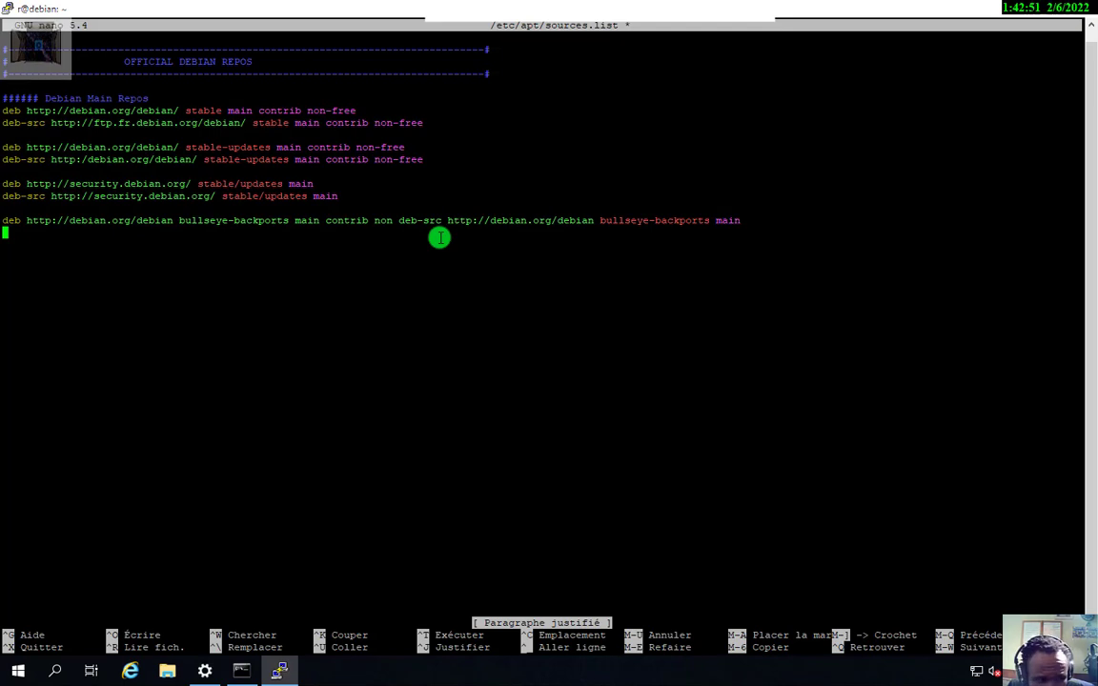
Append "contrib non" after main on the deb-src security.debian.org line and justify that paragraph
key(Up)
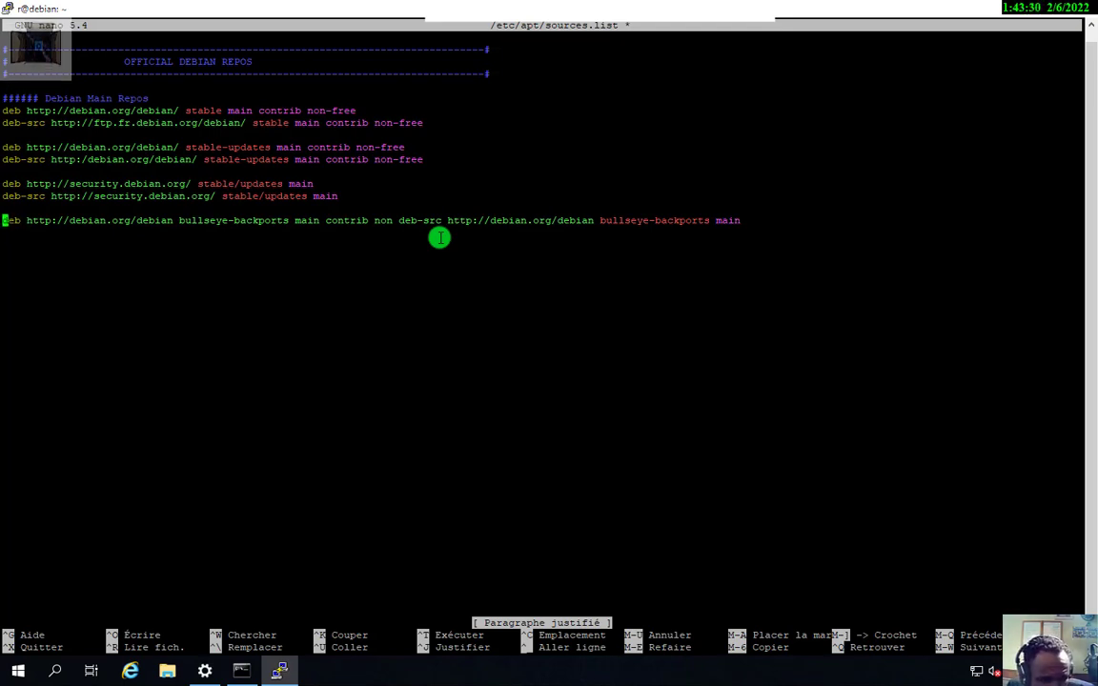
key(Up)
key(Up)
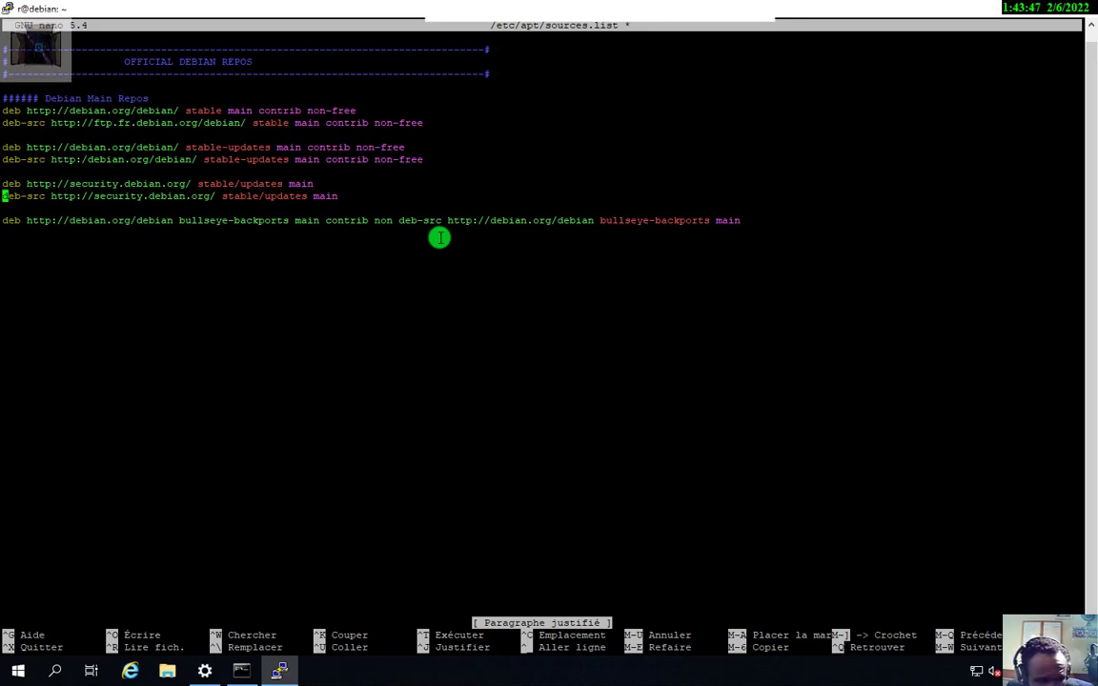
key(Up)
key(Down)
key(Right)
key(Right)
key(Right)
key(Right)
key(Right)
key(Right)
key(Right)
key(Right)
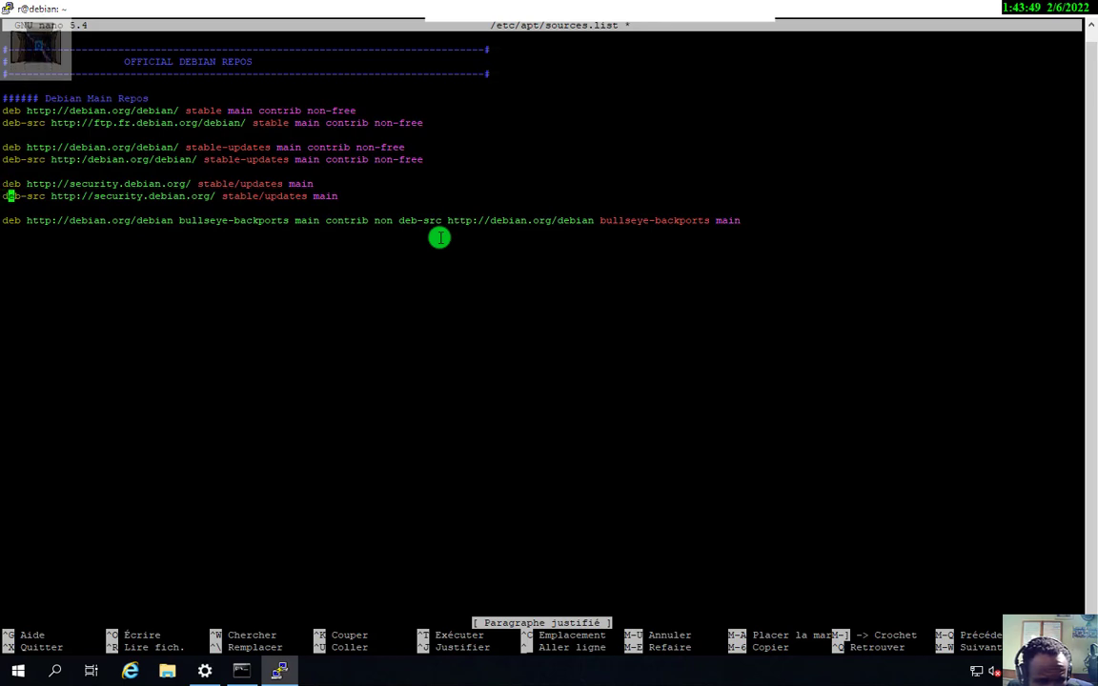
key(Right)
key(Right)
key(Right)
key(Right)
key(Right)
key(Right)
key(Right)
key(Right)
key(Right)
key(Right)
key(Right)
key(Right)
key(Right)
key(Right)
key(Right)
key(Right)
key(Right)
key(Right)
key(Right)
key(Right)
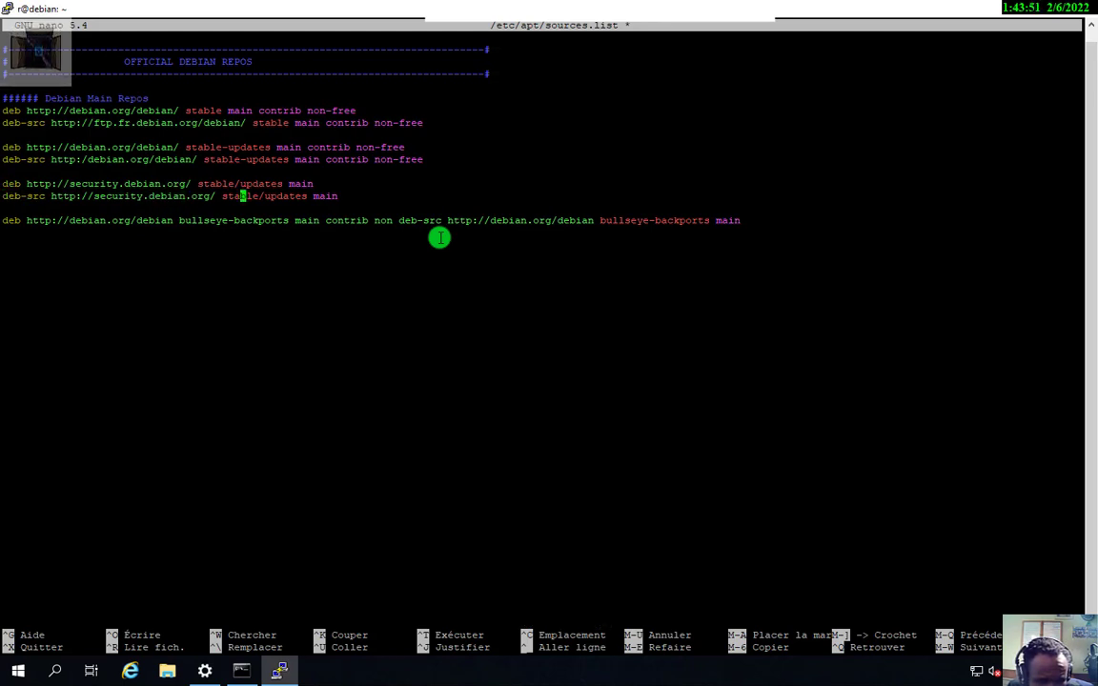
key(Right)
key(Right)
key(Right)
key(Right)
key(Right)
key(Right)
key(Right)
key(Right)
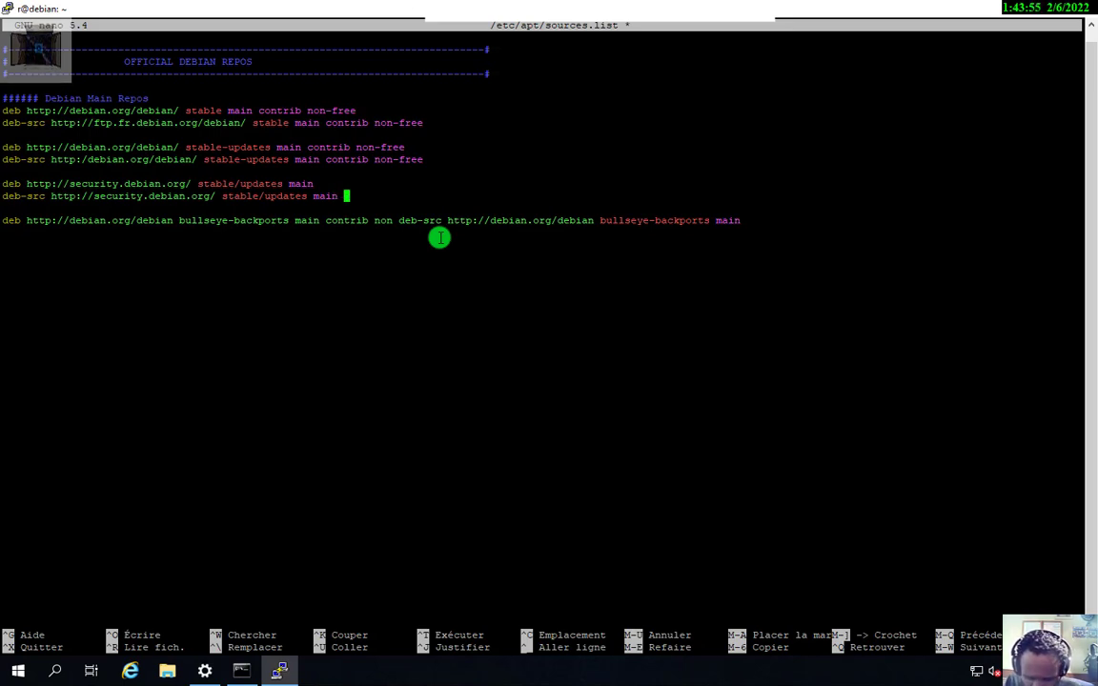
text(contrib)
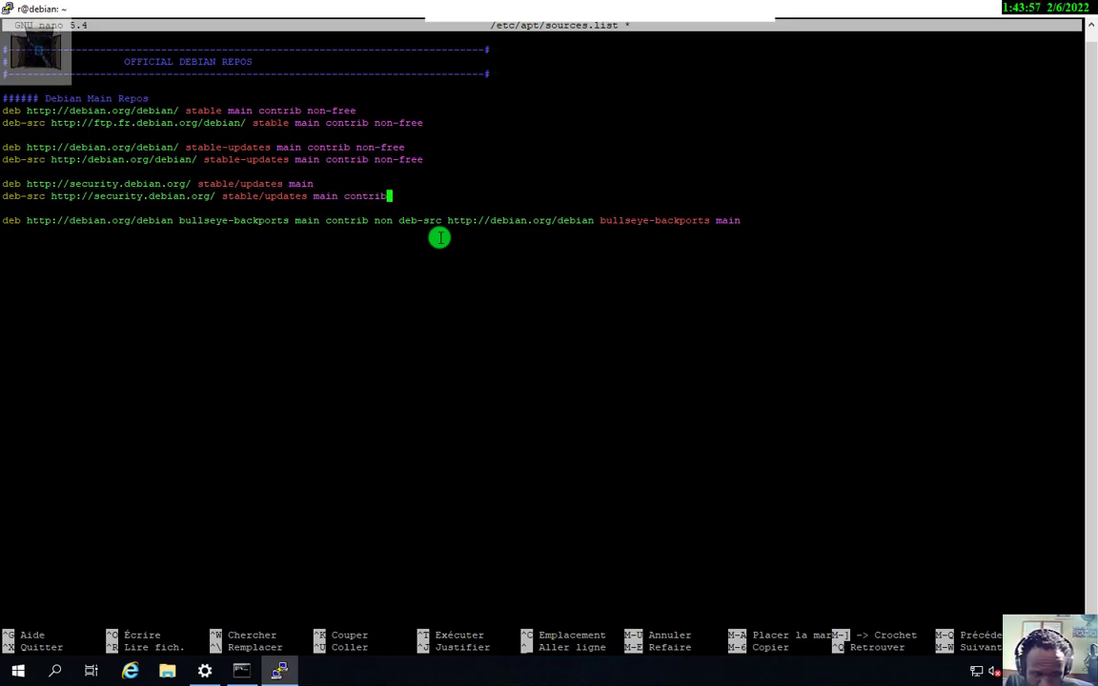
text( m)
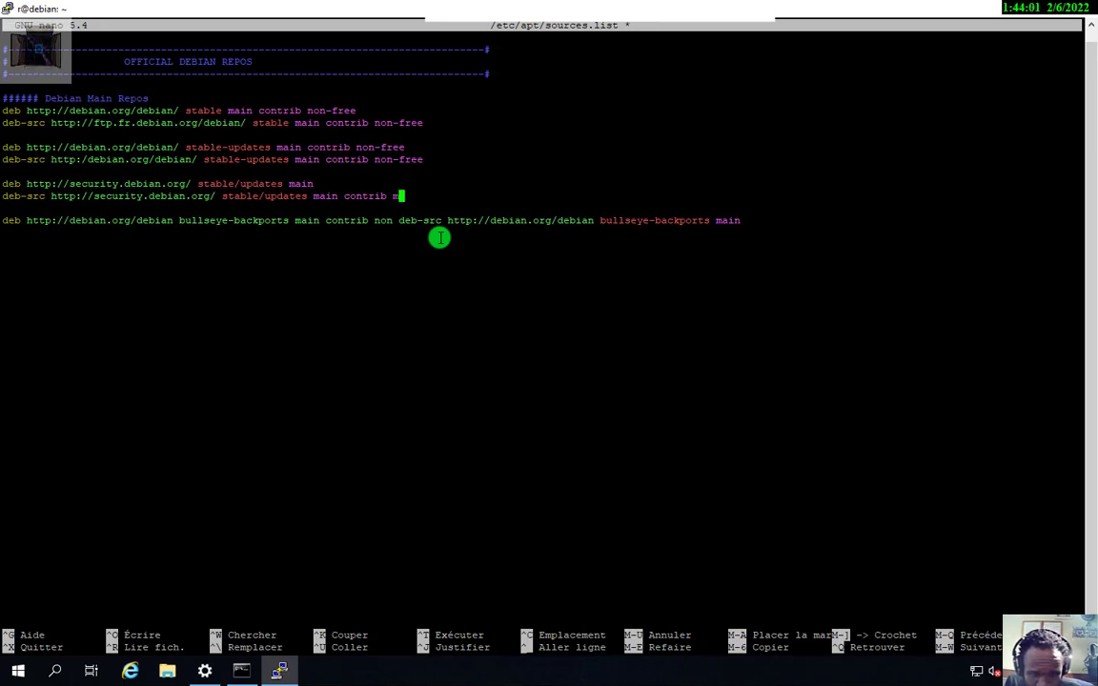
key(BackSpace)
key(ctrl+x)
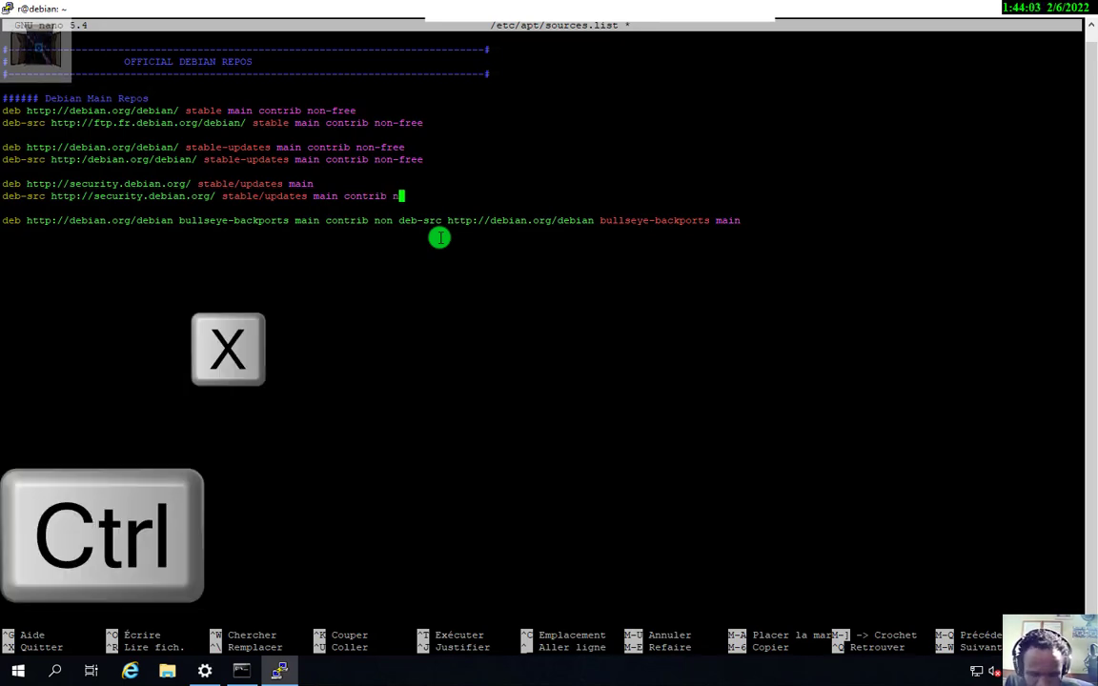
text(non)
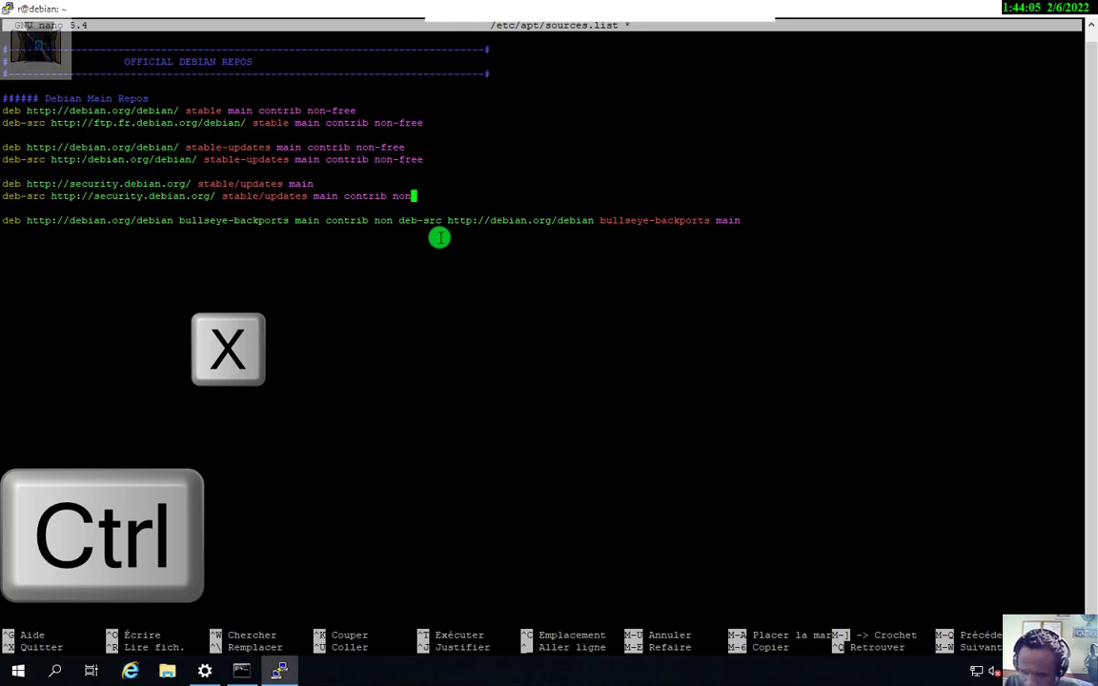
key(ctrl+j)
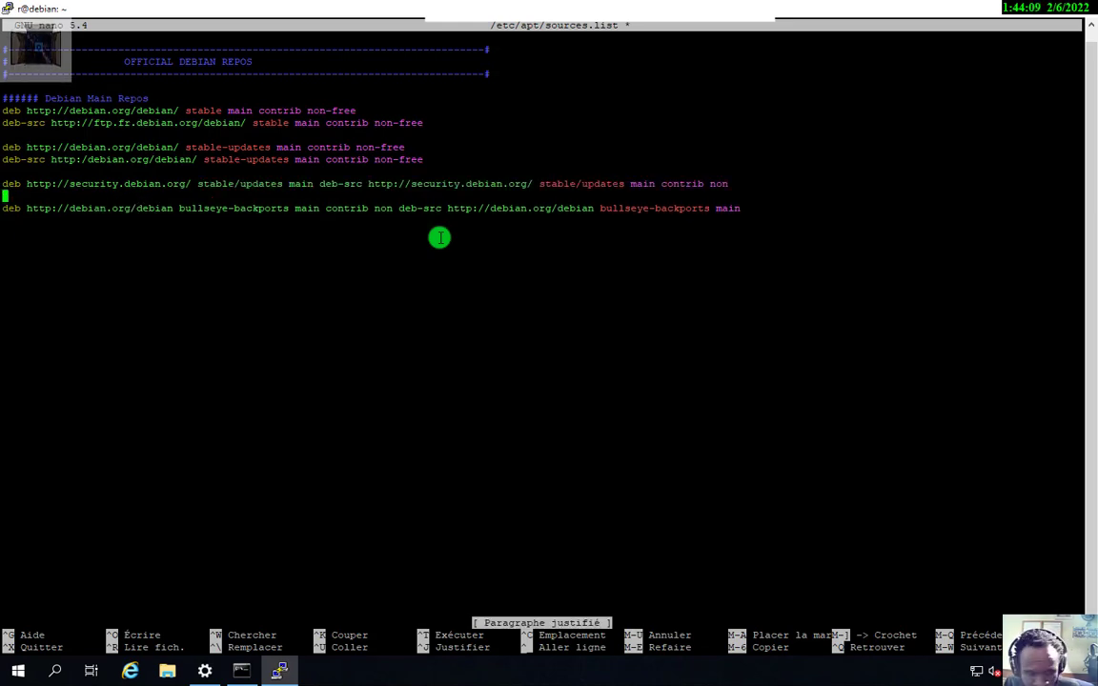
Replace stable with bullseye in the suite name of the deb-src stable-updates line
key(Up)
key(Up)
key(Up)
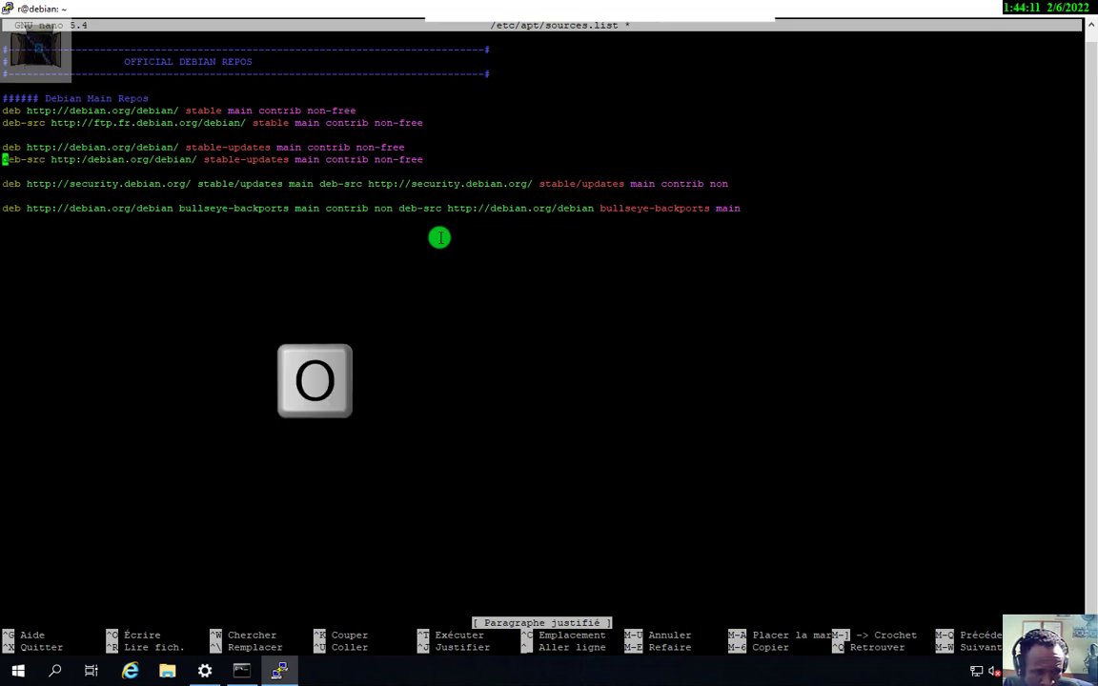
key(Return)
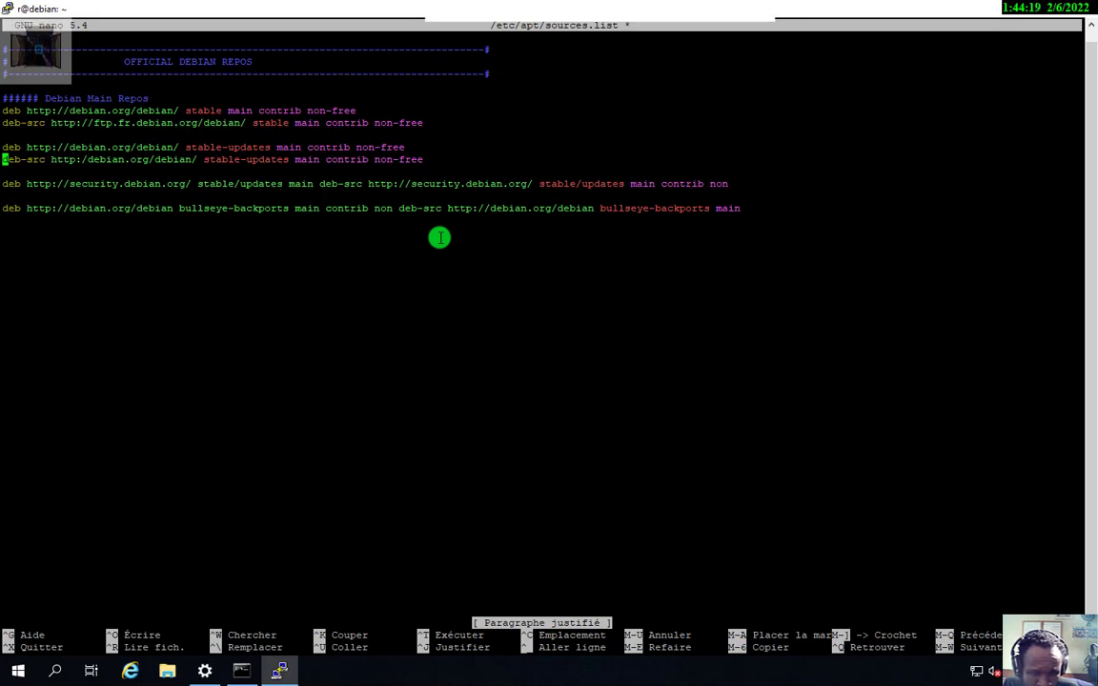
key(Right)
key(Right)
key(Right)
key(Right)
key(Right)
key(Right)
key(Right)
key(Right)
key(Right)
key(Right)
key(Right)
key(Right)
key(Right)
key(Right)
key(Right)
key(Right)
key(Right)
key(Right)
key(Right)
key(Right)
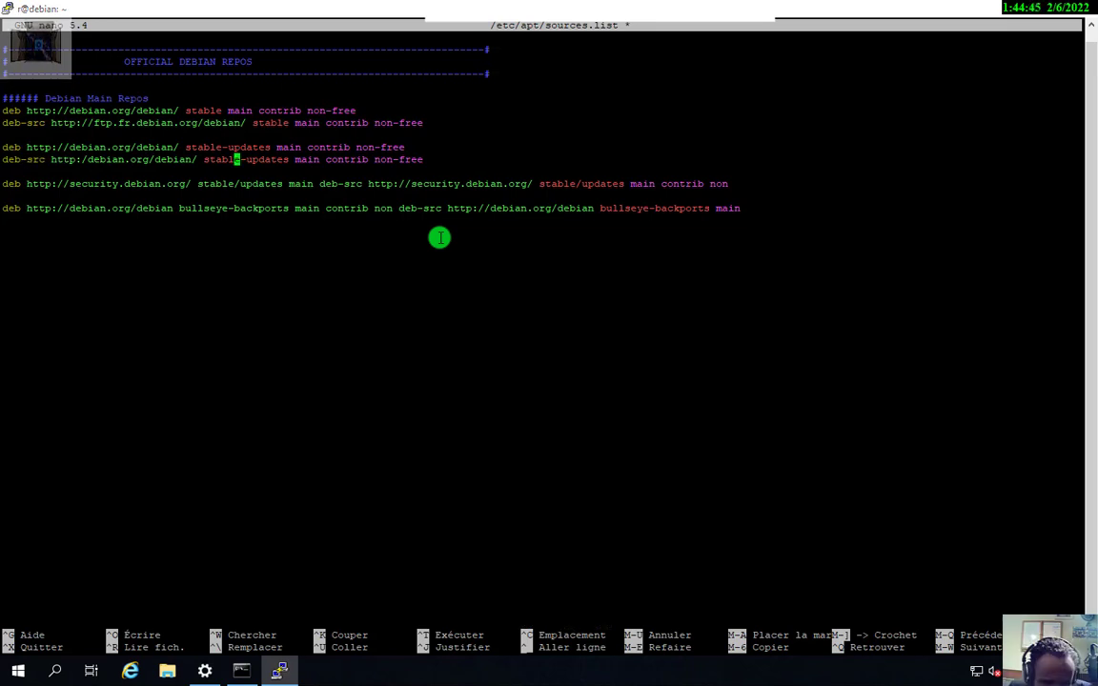
key(Right)
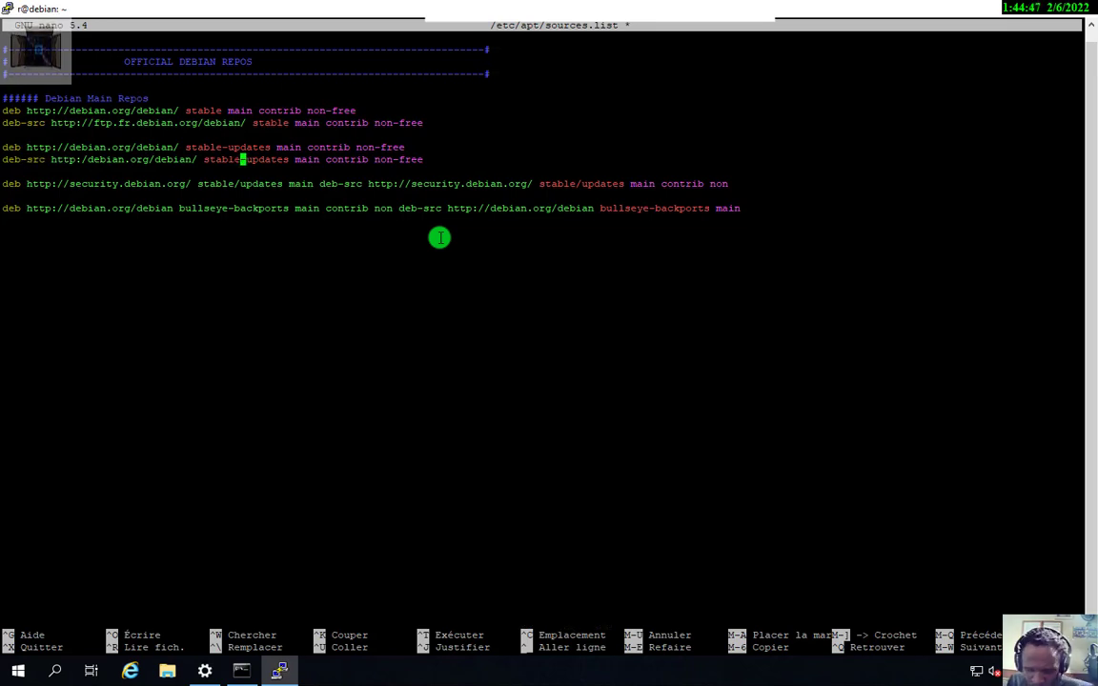
key(BackSpace)
key(BackSpace)
key(BackSpace)
key(BackSpace)
key(BackSpace)
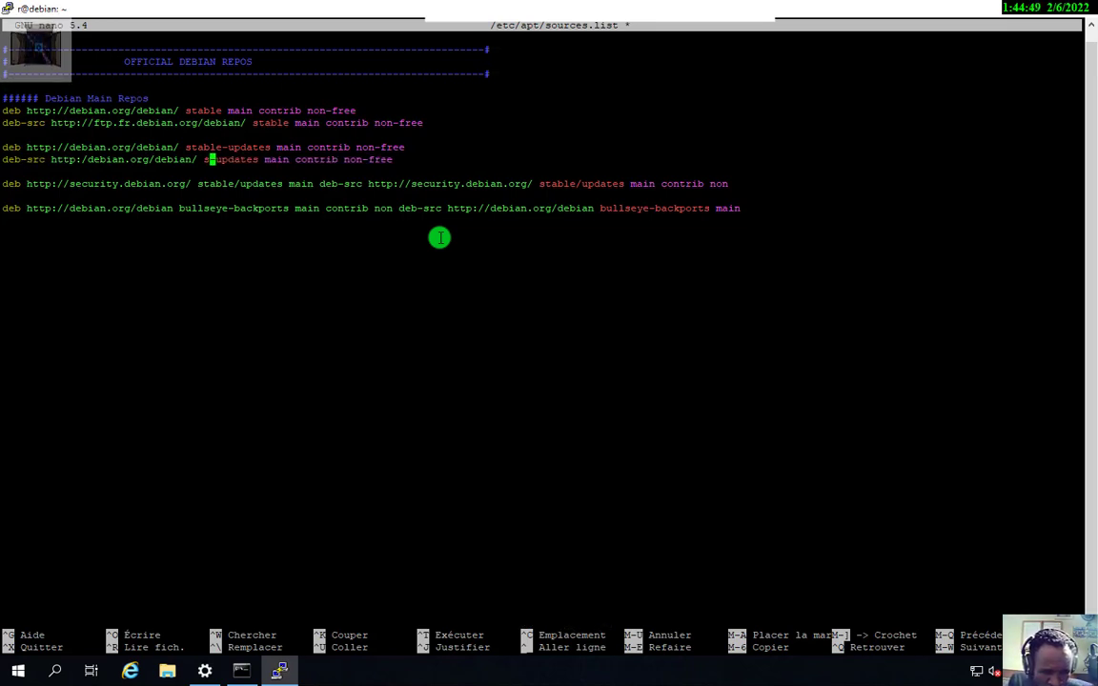
key(BackSpace)
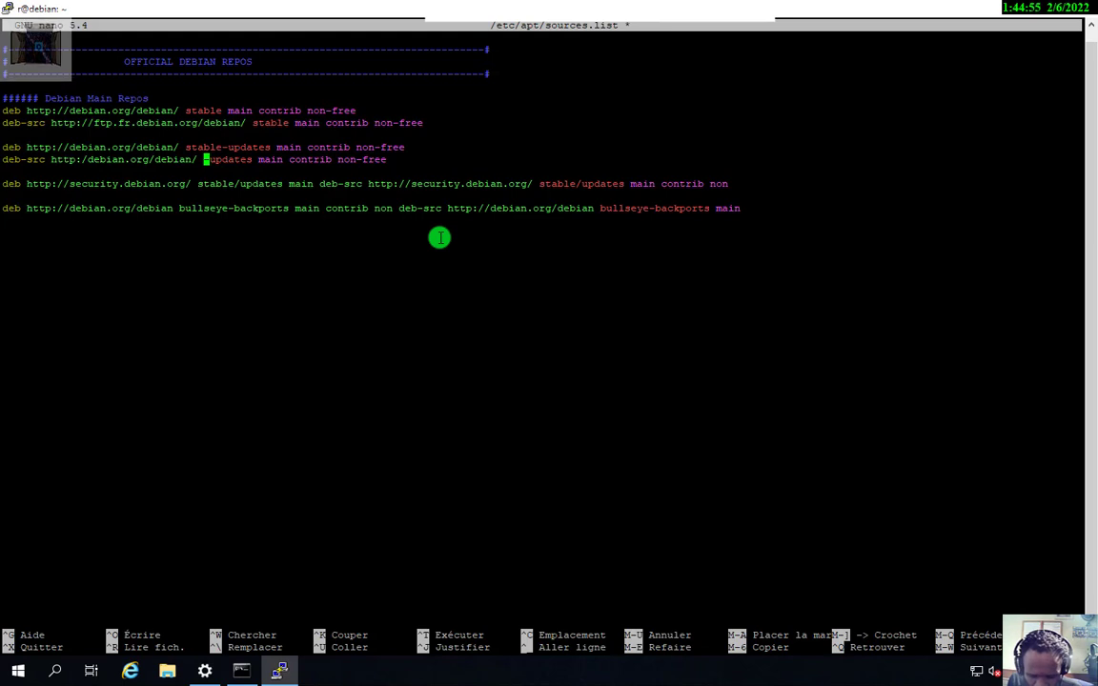
text(bull)
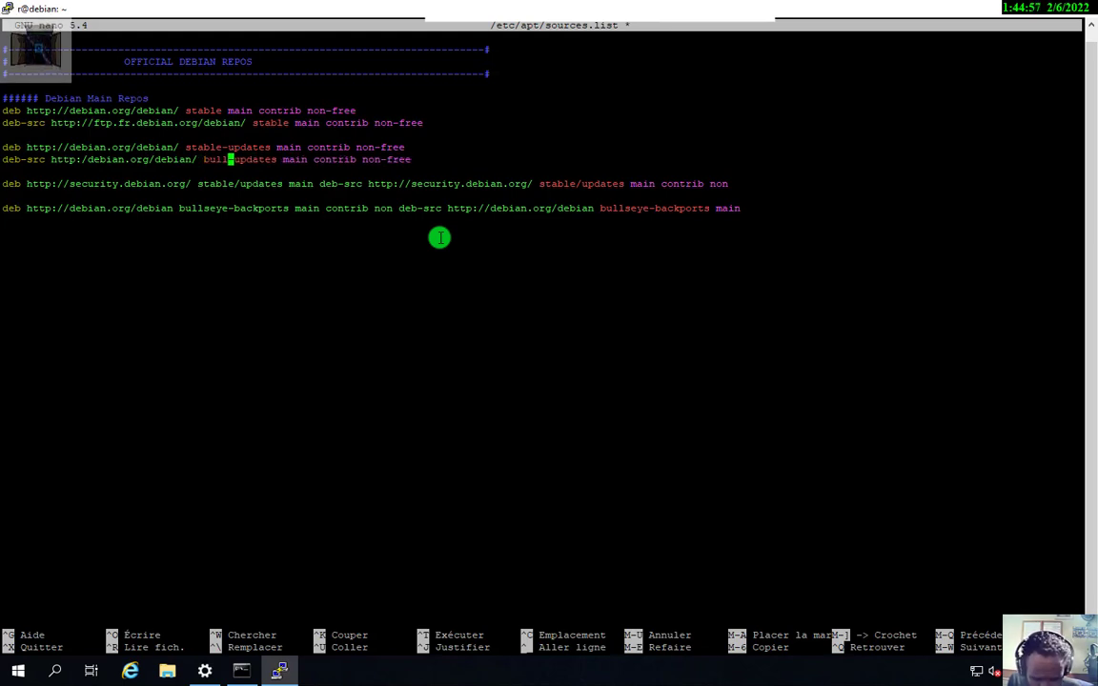
text(seye)
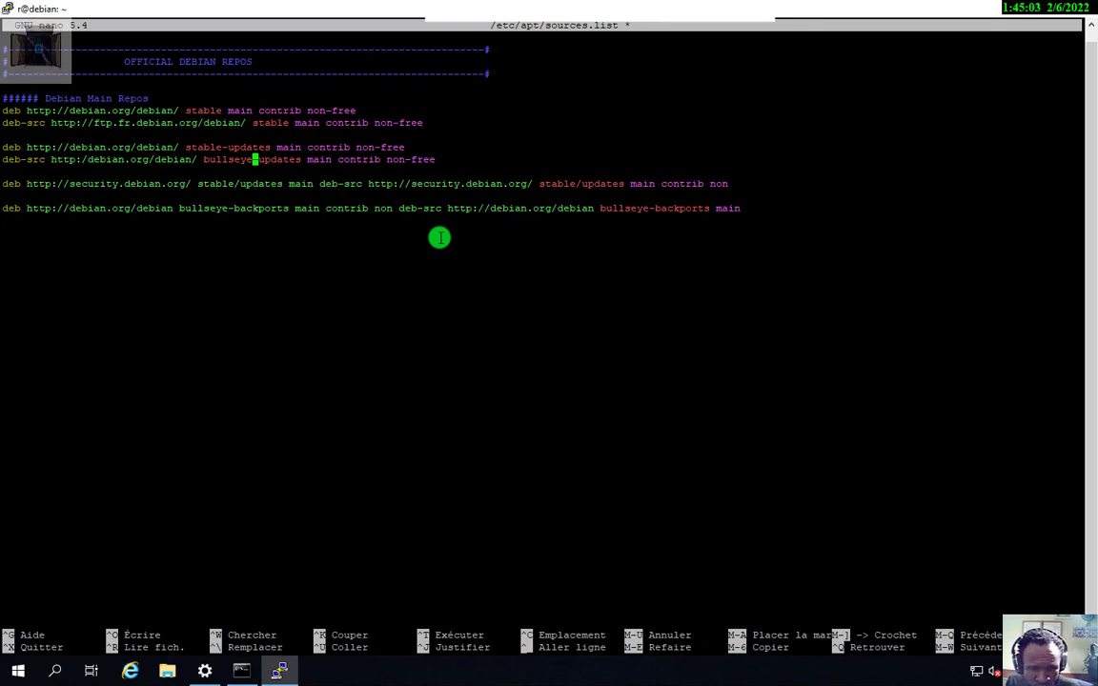
key(Right)
key(Right)
key(Right)
key(Right)
key(Right)
key(Right)
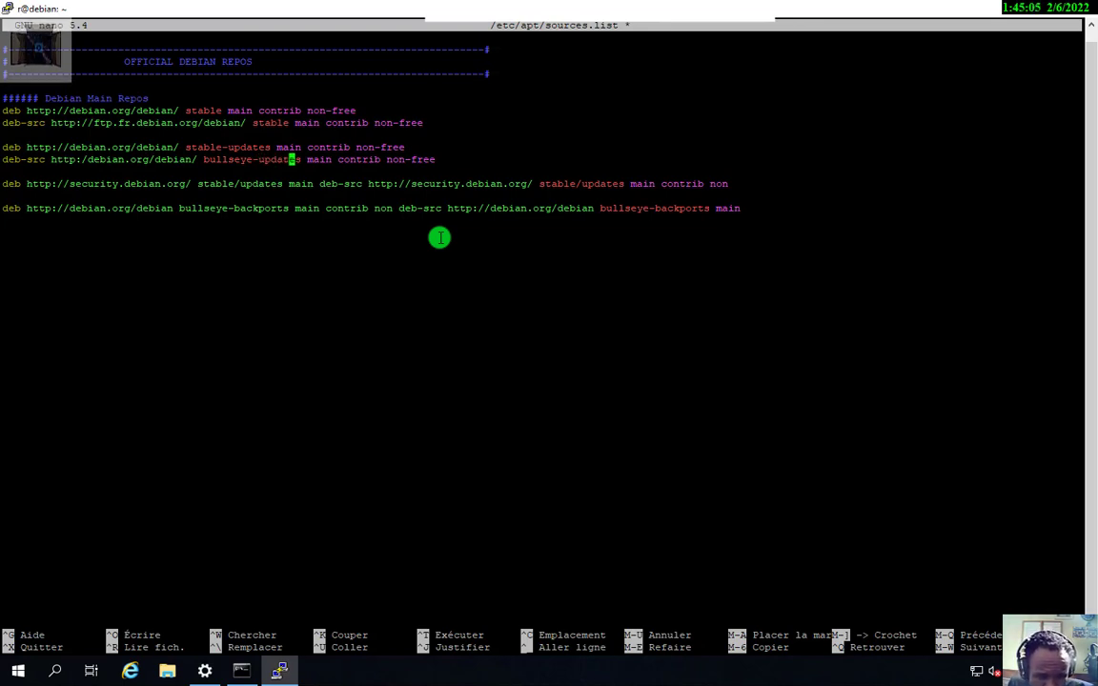
key(Right)
key(Right)
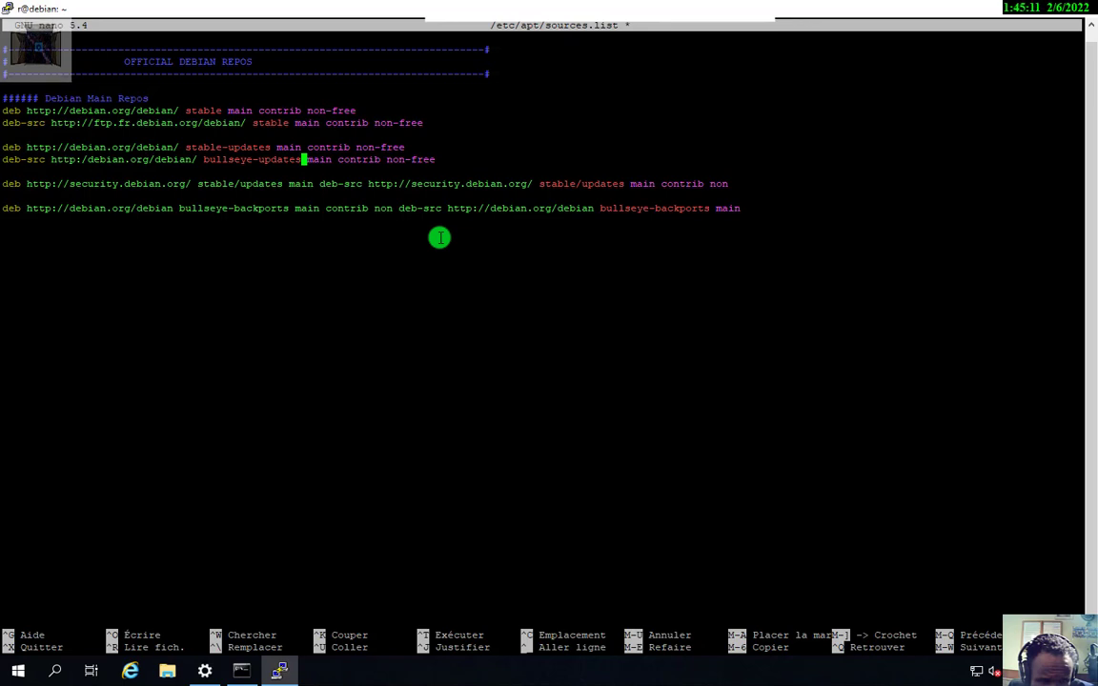
Replace stable with bullseye in the suite name of the deb stable-updates line
key(Right)
key(Right)
key(Right)
key(Right)
key(Right)
key(Right)
key(Right)
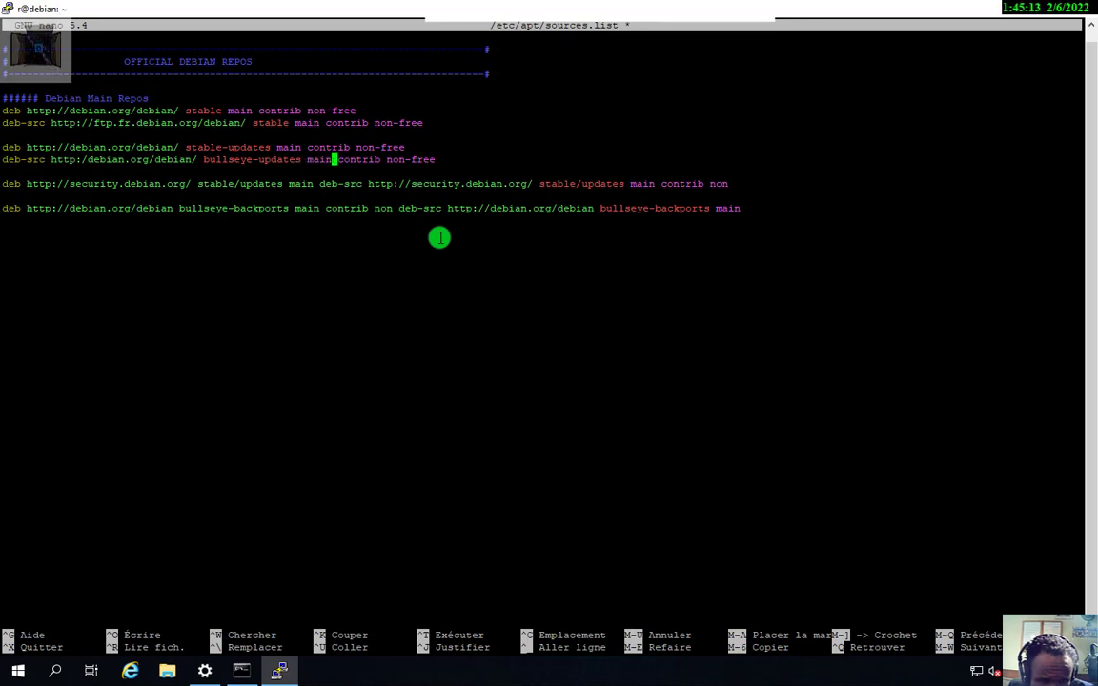
key(Right)
key(Right)
key(Right)
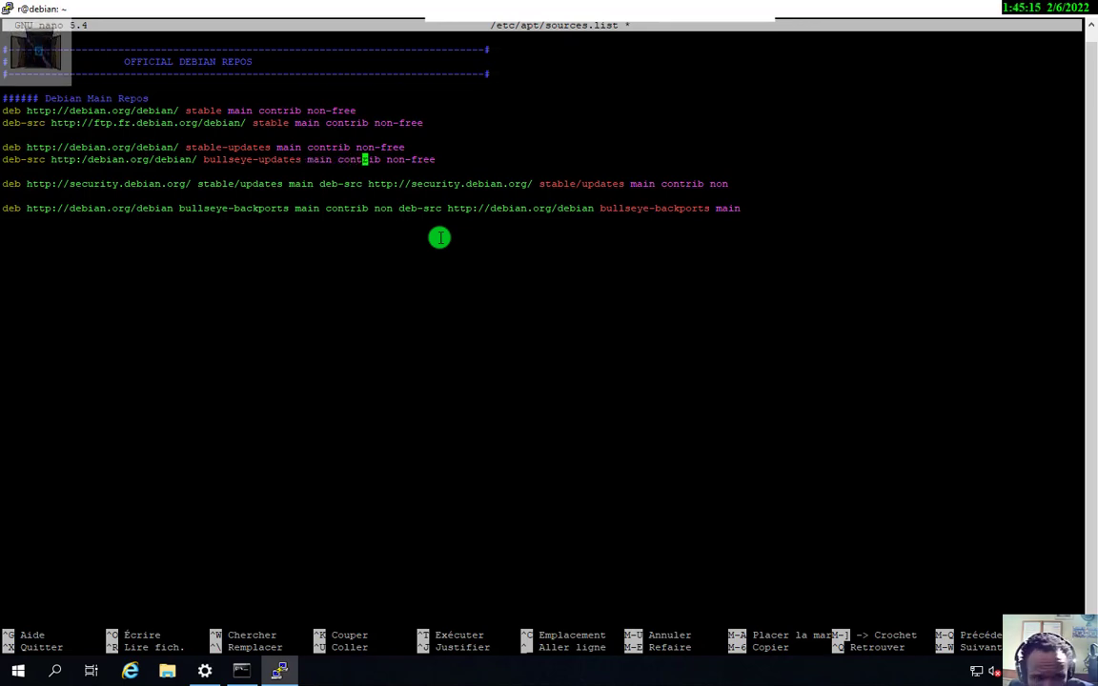
key(Up)
key(Up)
key(Left)
key(Left)
key(Left)
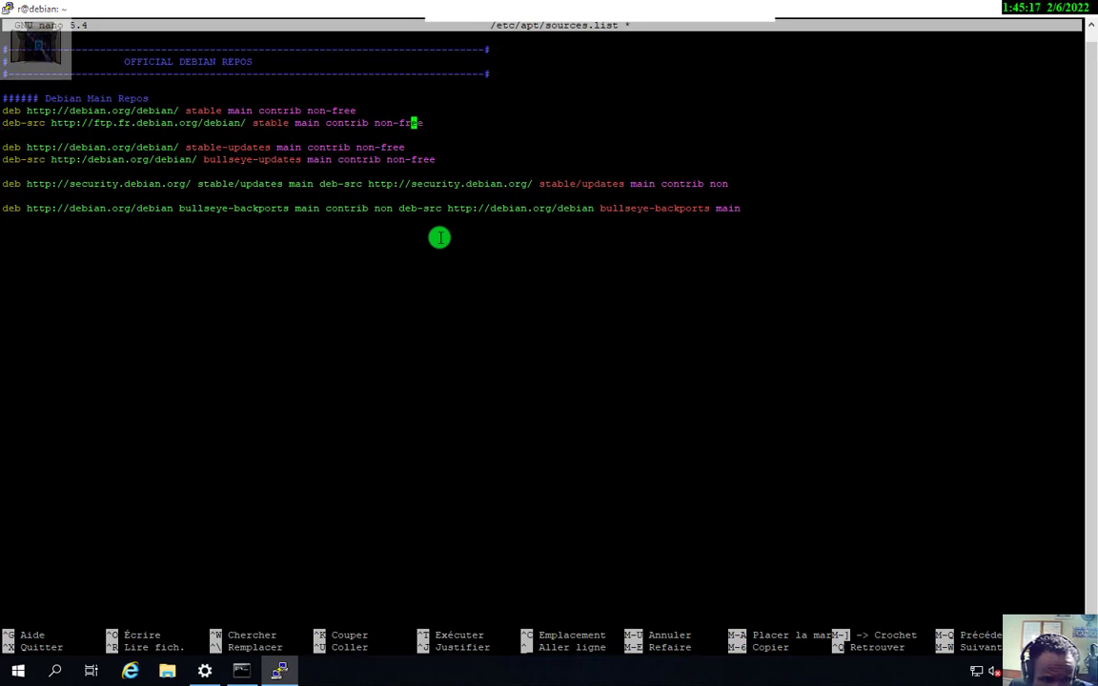
key(Down)
key(Down)
key(End)
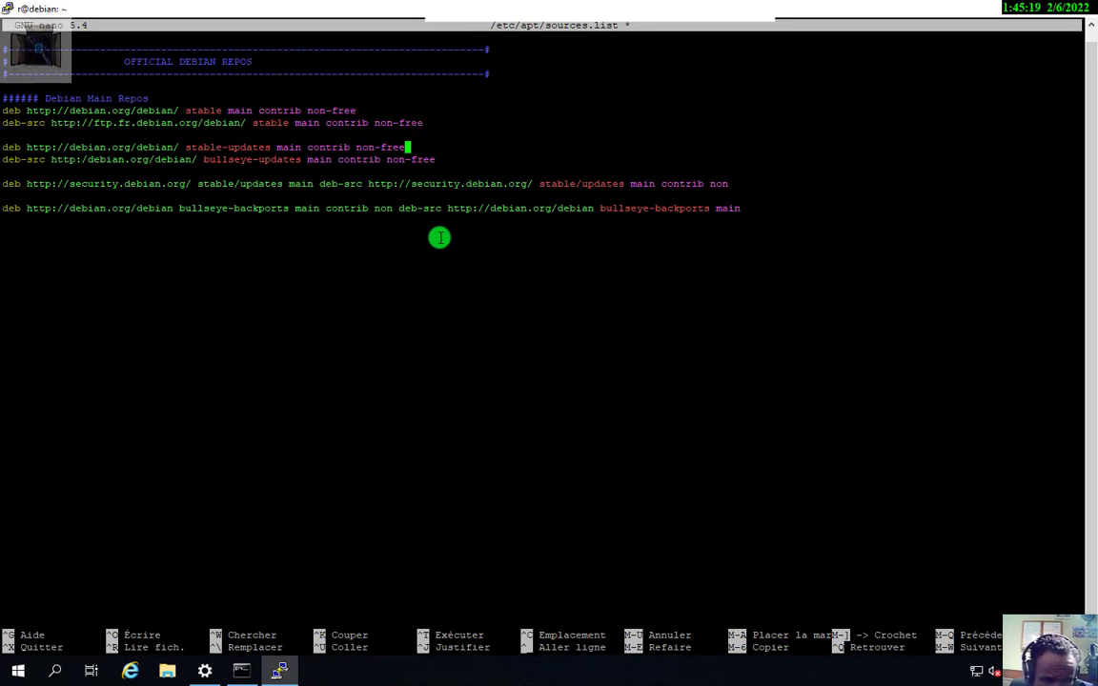
key(Left)
key(Left)
key(Left)
key(Left)
key(Left)
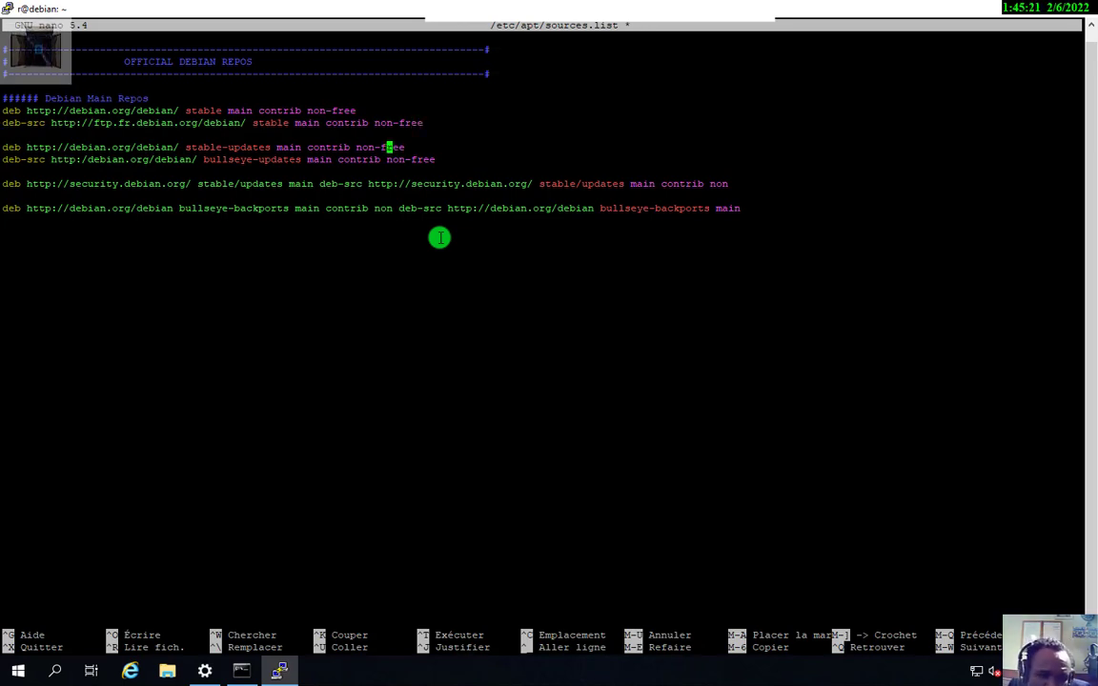
key(Left)
key(Left)
key(Left)
key(Left)
key(Left)
key(Left)
key(Left)
key(Left)
key(Left)
key(Left)
key(Left)
key(Left)
key(Left)
key(Left)
key(Left)
key(Left)
key(Left)
key(Left)
key(Left)
key(Left)
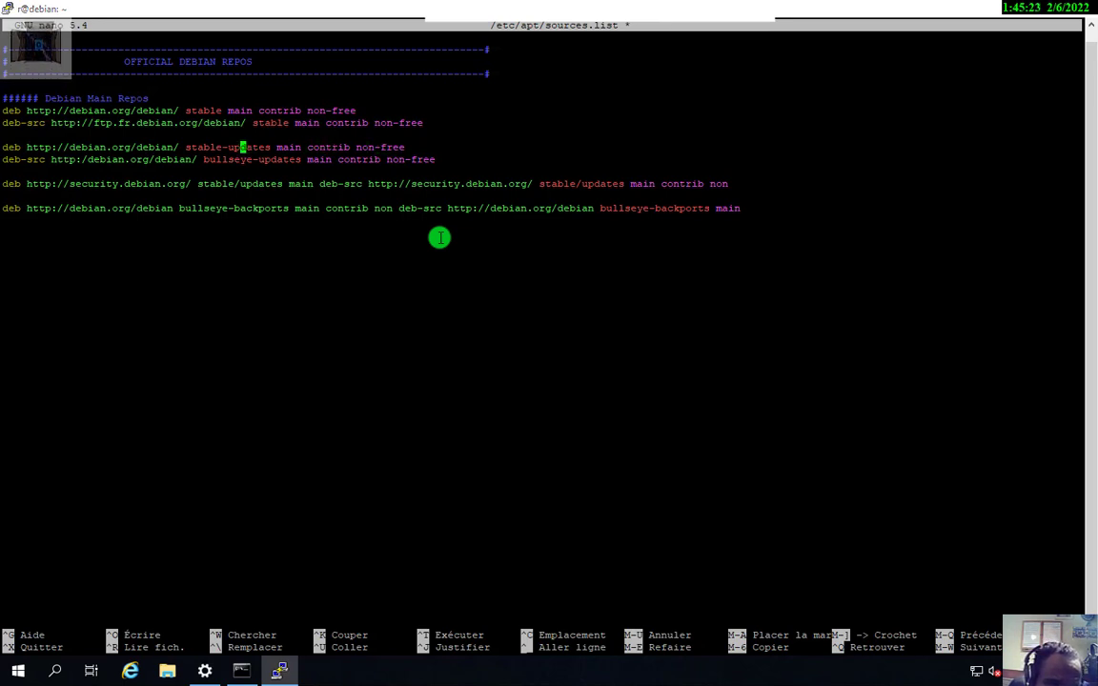
key(Left)
key(Left)
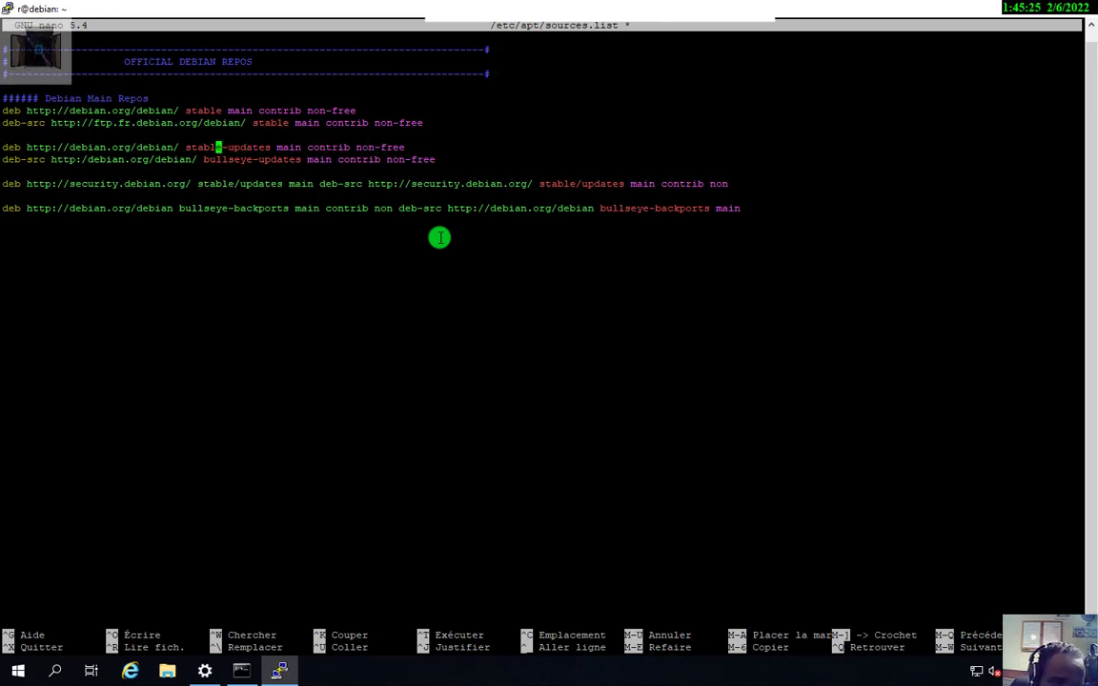
key(Right)
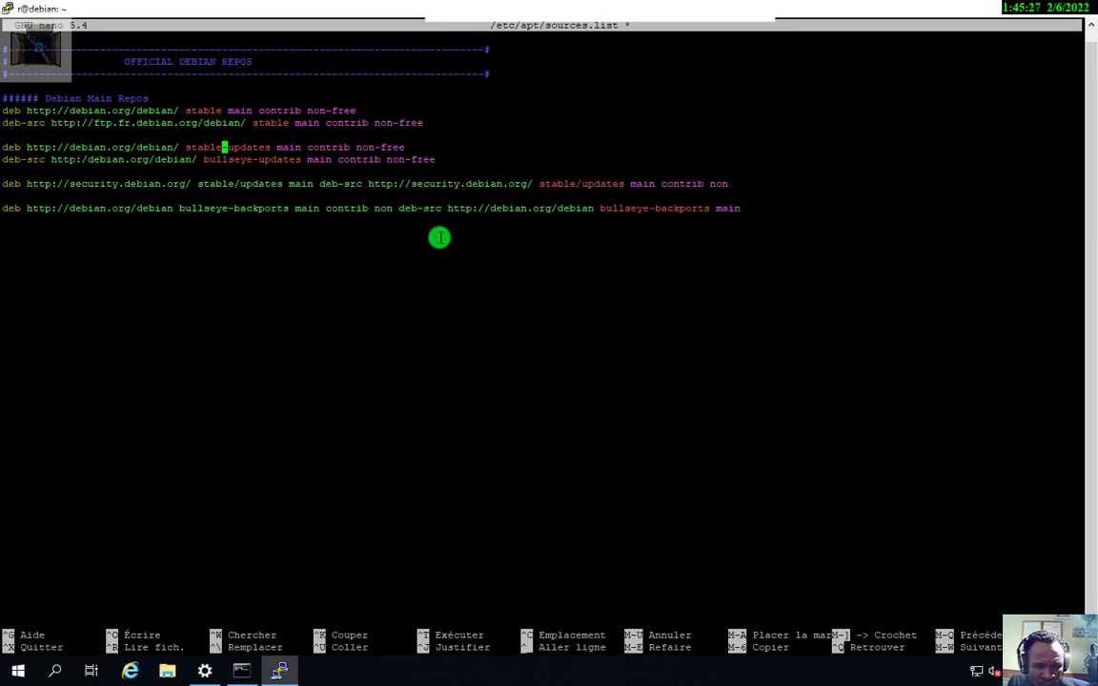
key(BackSpace)
key(BackSpace)
key(BackSpace)
key(BackSpace)
key(BackSpace)
key(BackSpace)
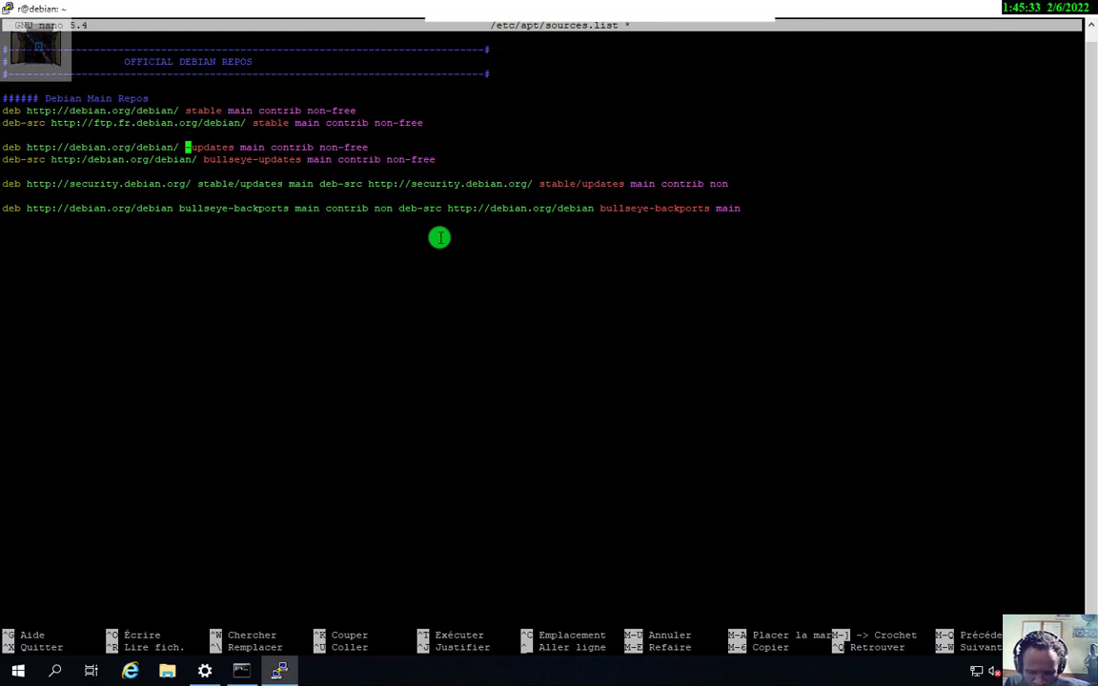
text(bu)
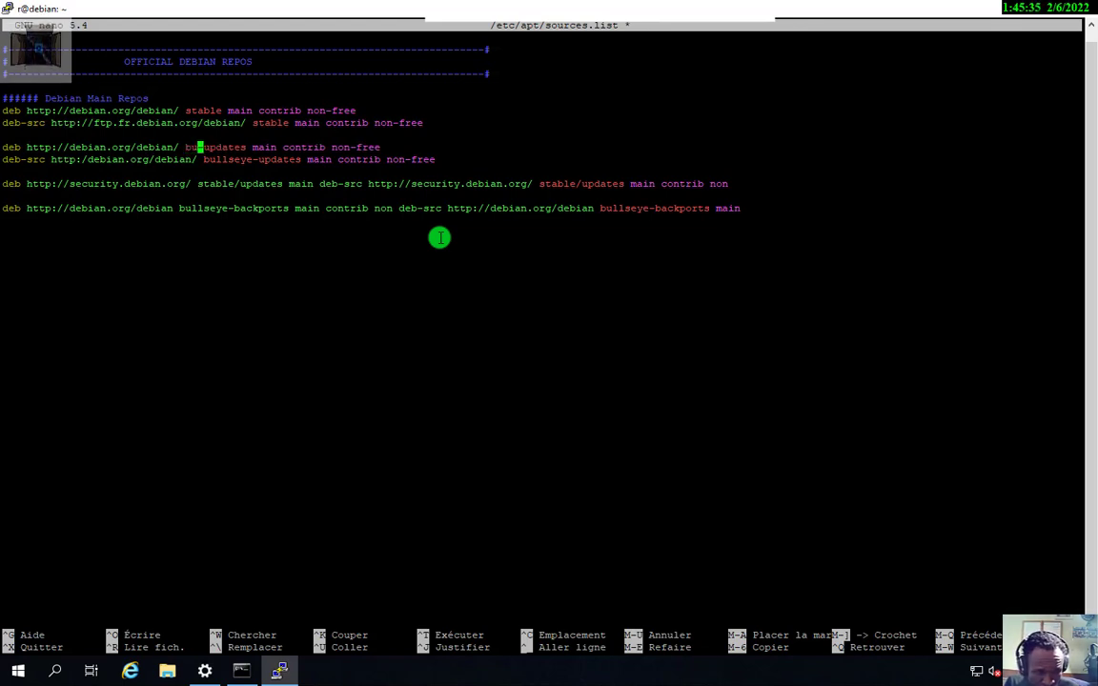
text(ll)
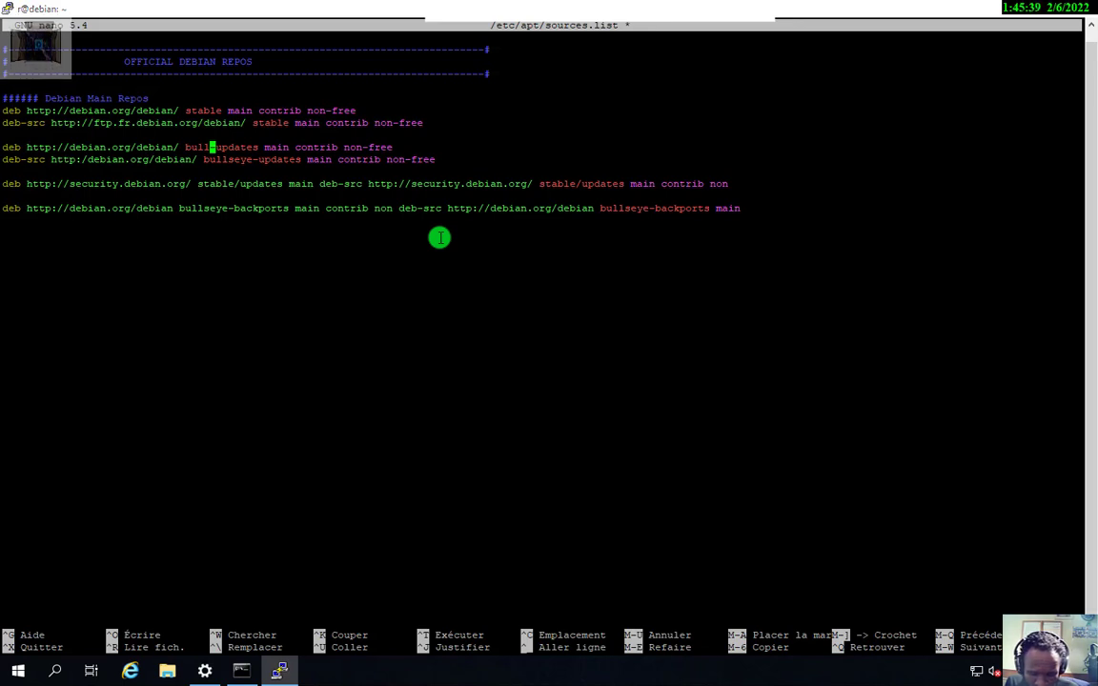
text(seye)
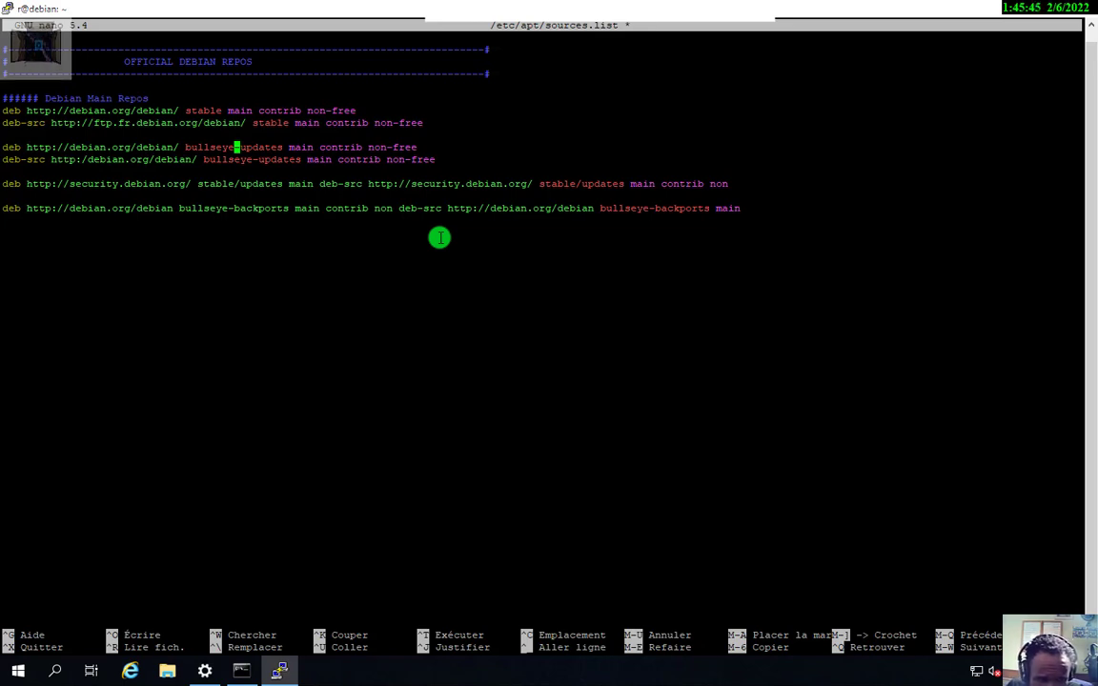
Delete the suite name in the deb-src ftp.fr.debian.org line and re-enter it as stable
key(Up)
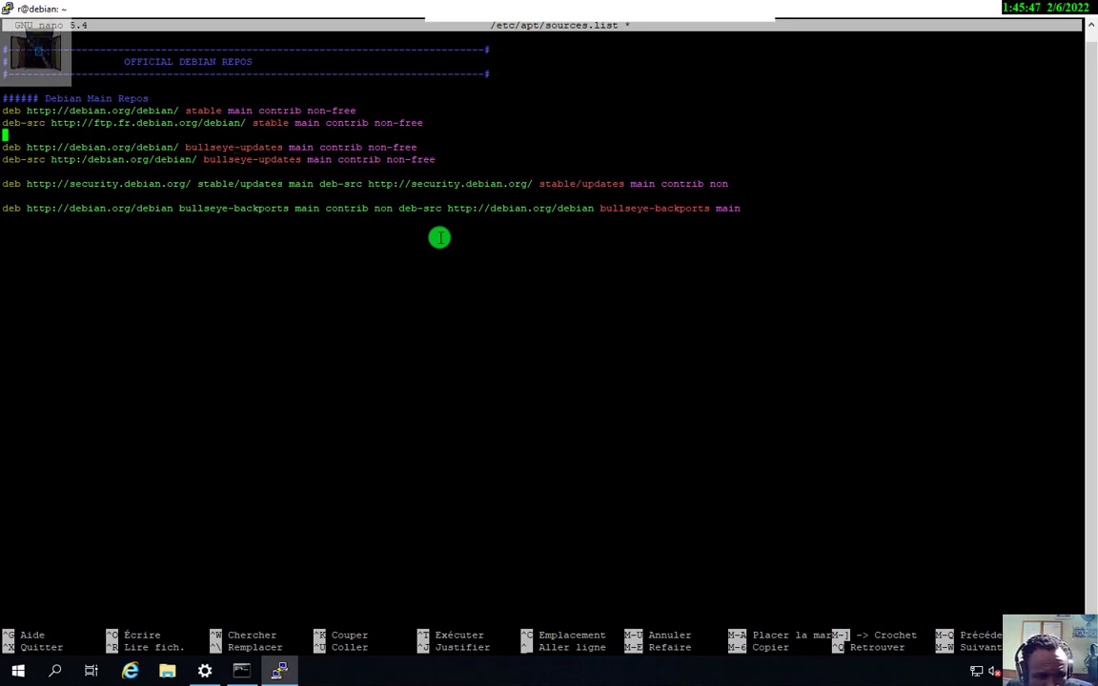
key(Up)
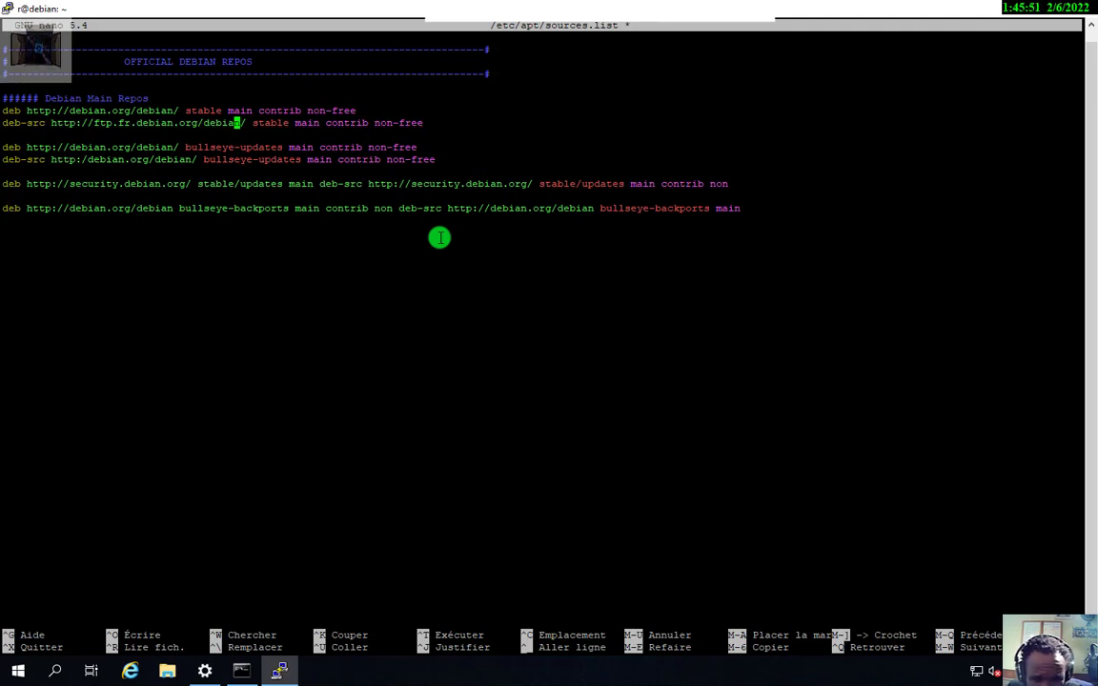
key(Right)
key(Right)
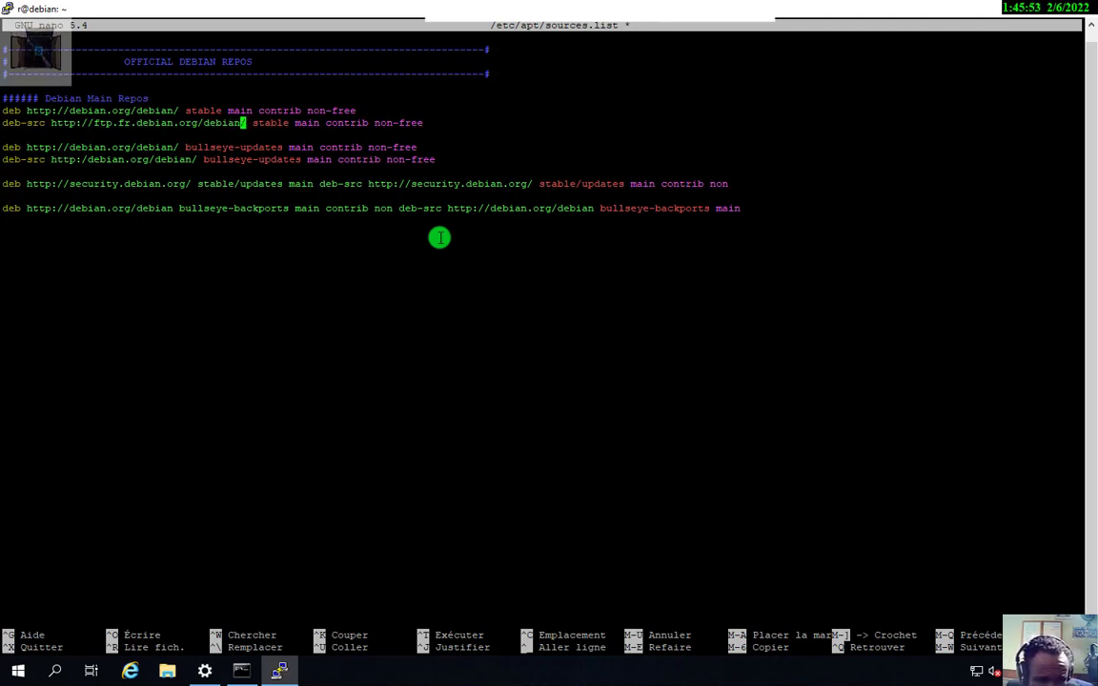
key(Right)
key(Right)
key(Right)
key(Right)
key(Right)
key(Right)
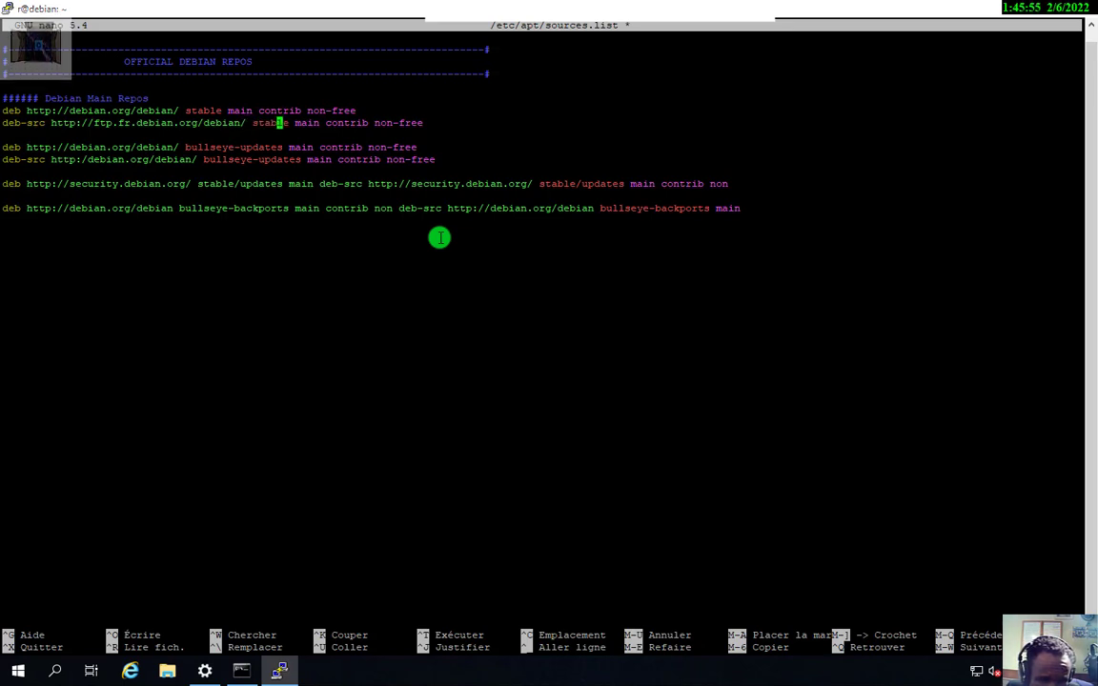
key(Right)
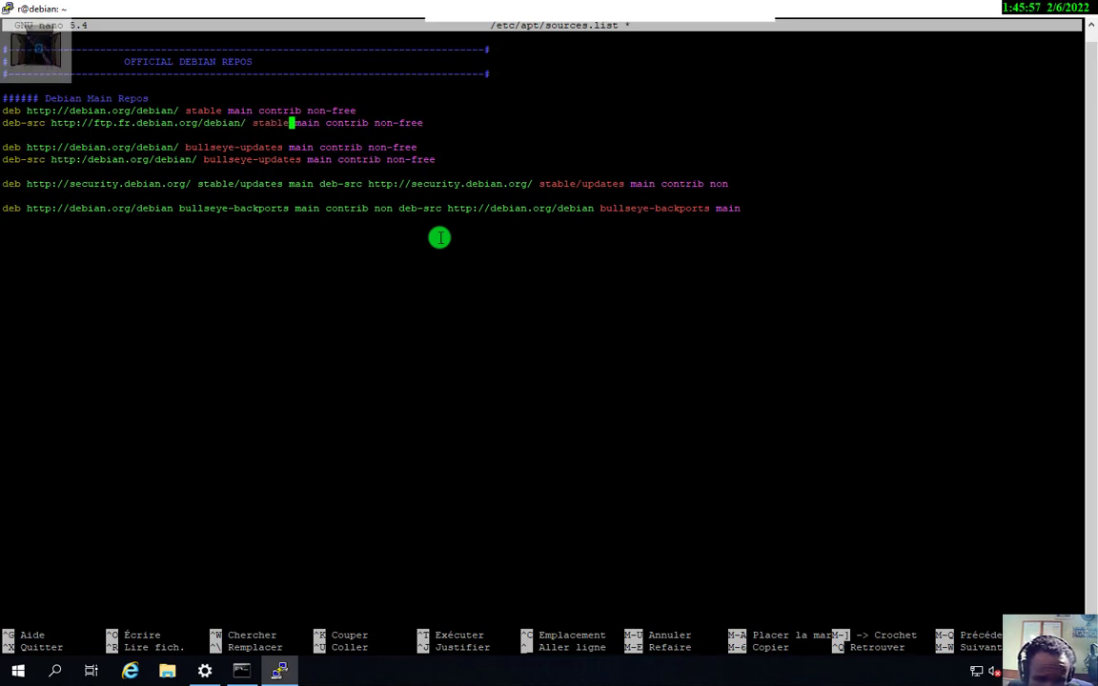
key(BackSpace)
key(BackSpace)
key(BackSpace)
key(BackSpace)
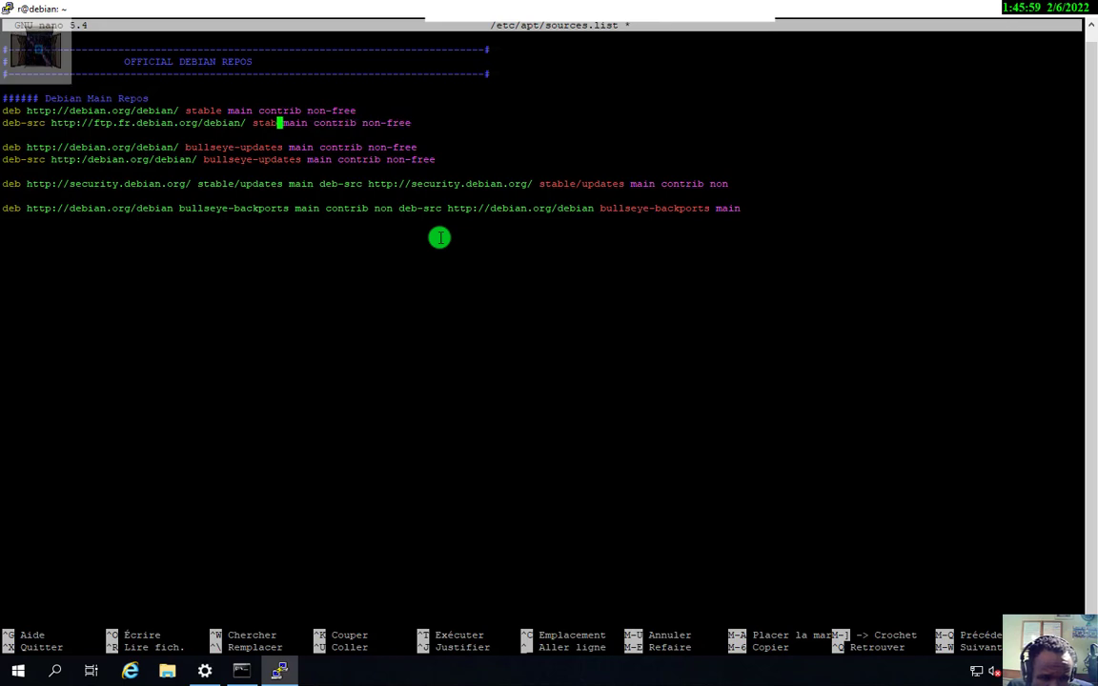
key(BackSpace)
key(BackSpace)
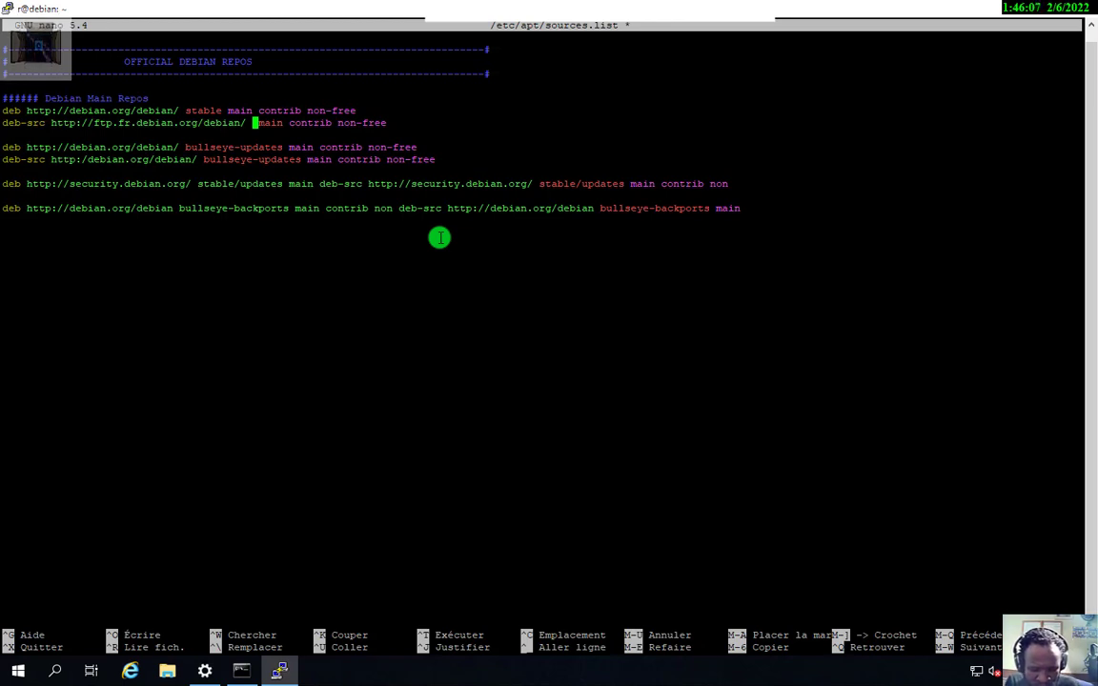
text(stable)
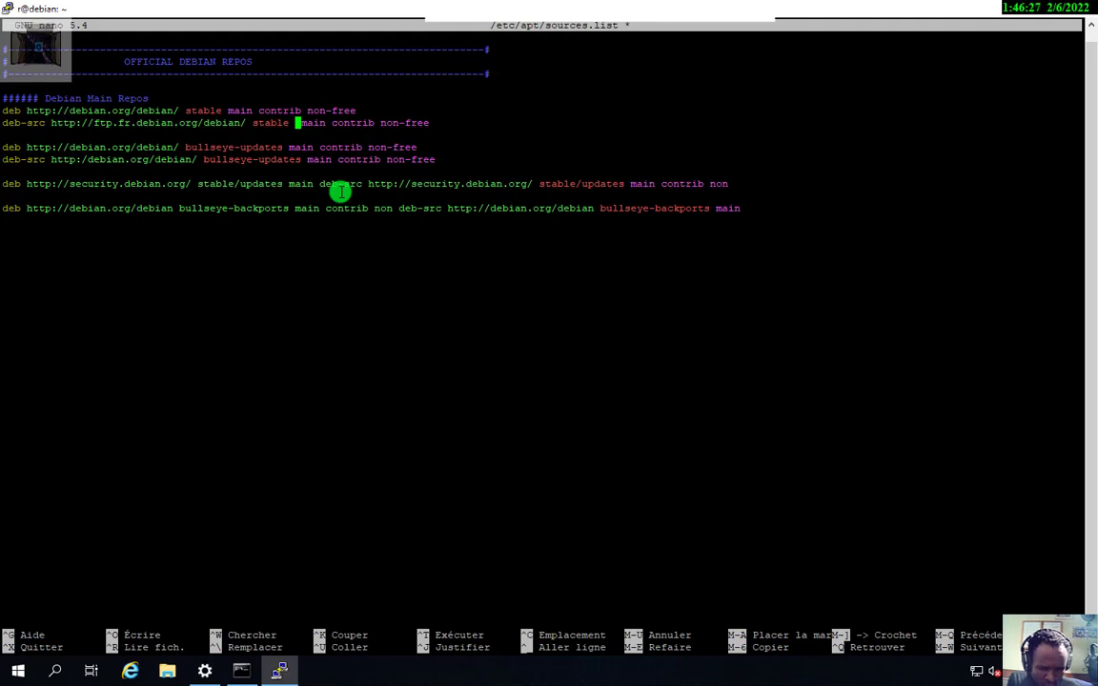
Exit nano, saving the changes to /etc/apt/sources.list
key(ctrl+x)
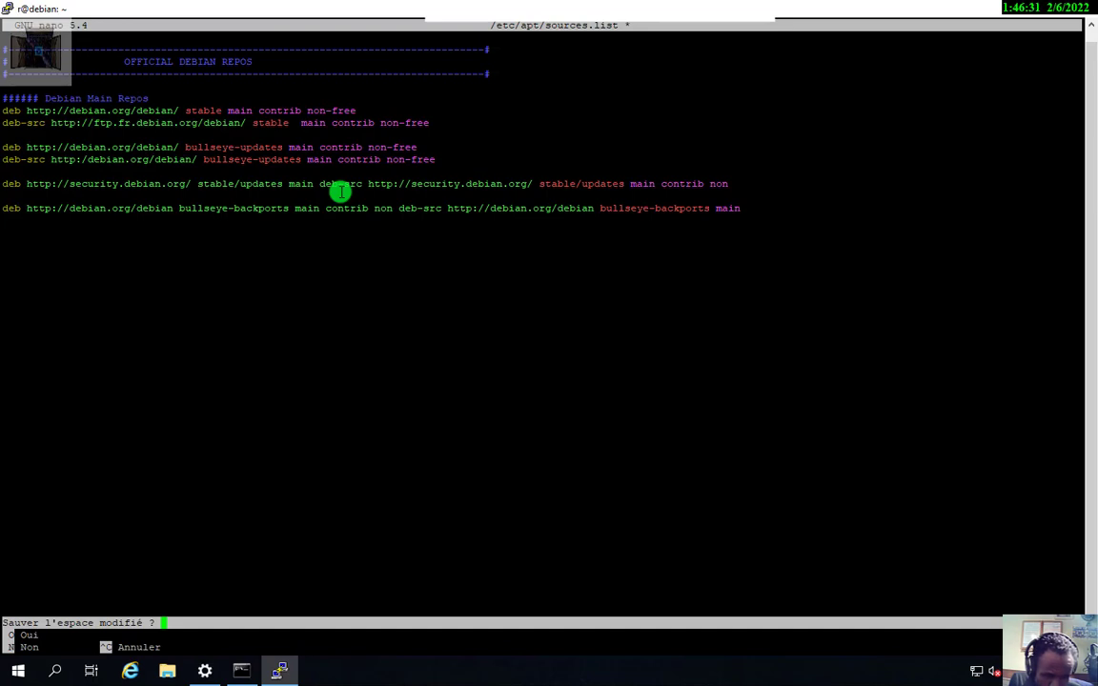
key(o)
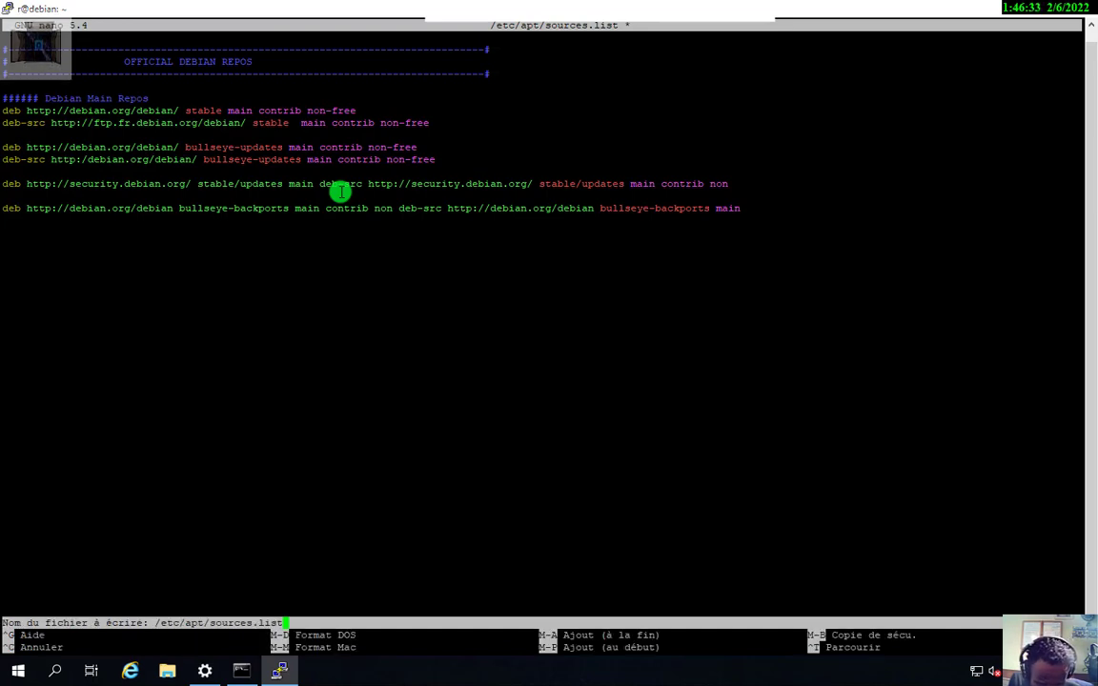
key(Return)
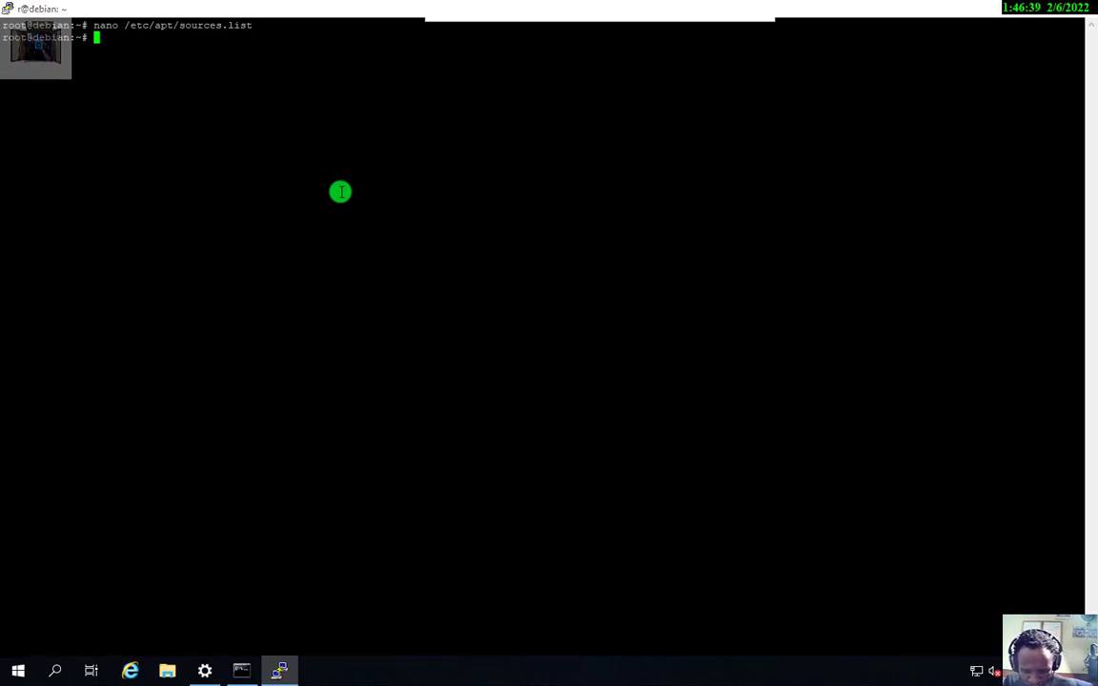
List the files in root's home directory with ls, including their inode numbers with ls -i
text(ls)
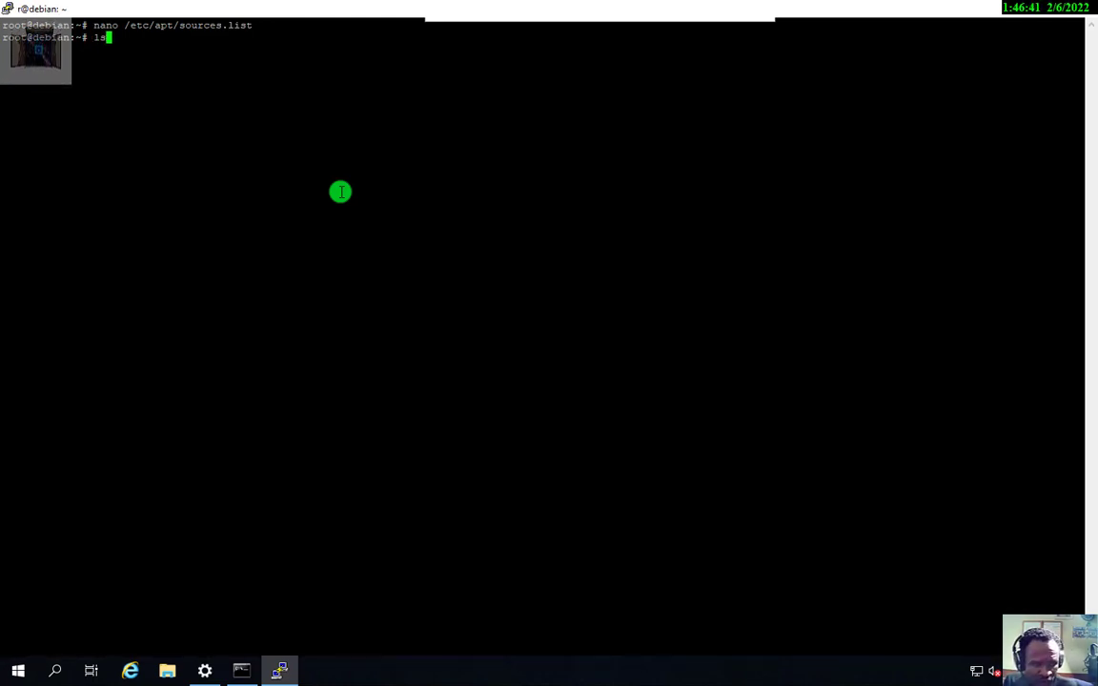
key(Return)
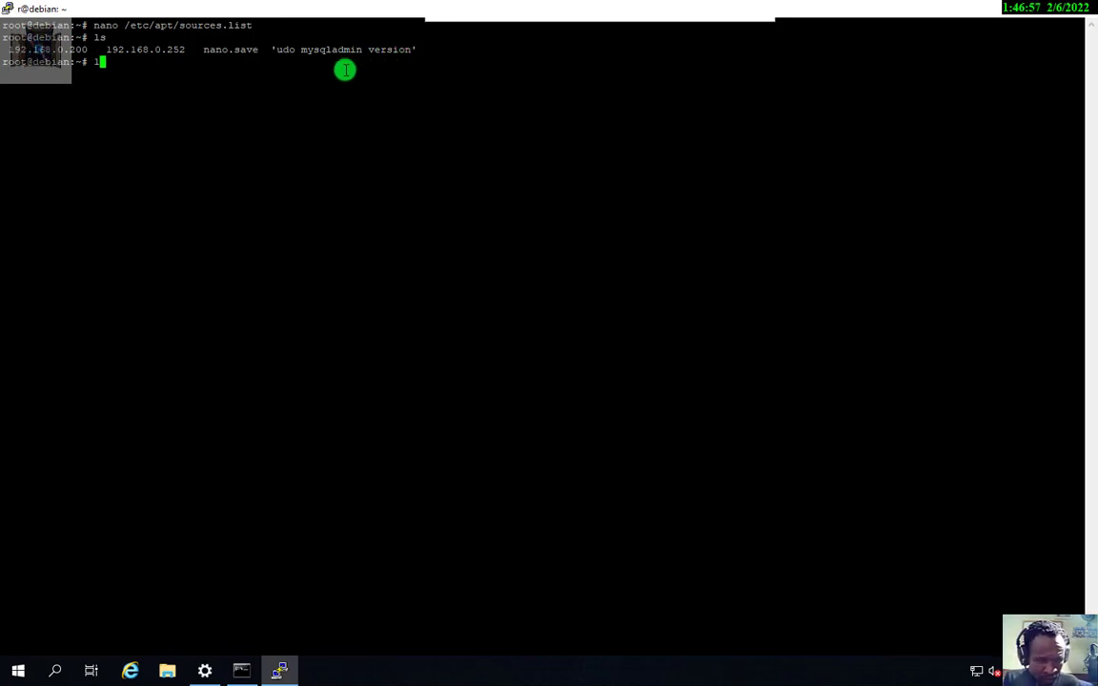
text(s -)
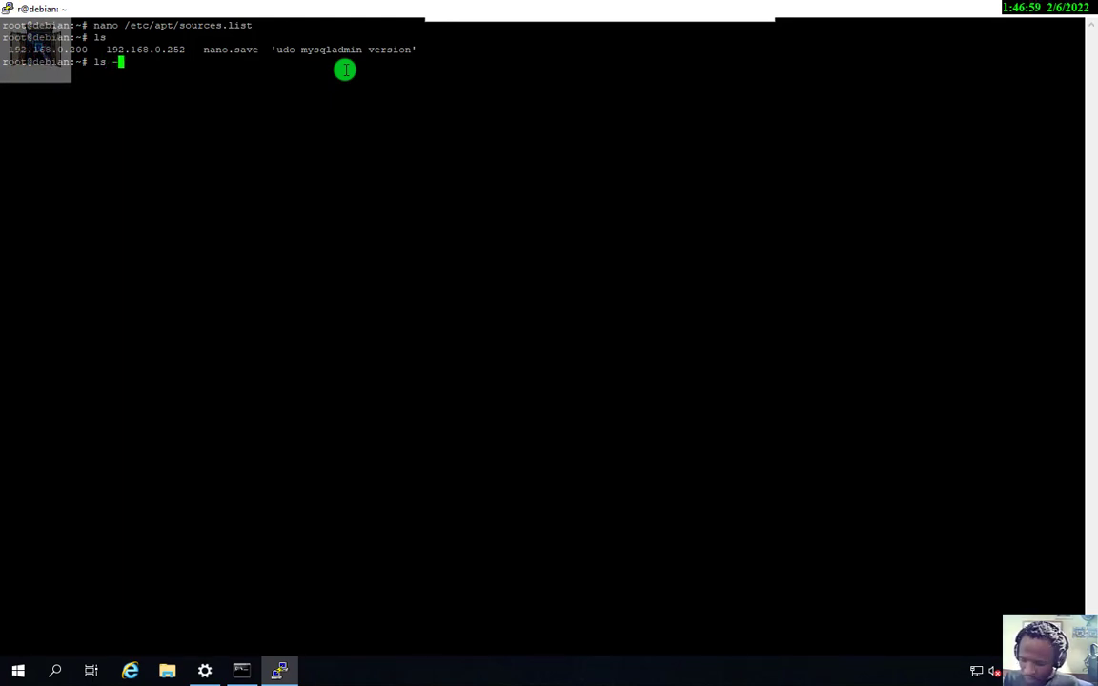
text(i)
key(Return)
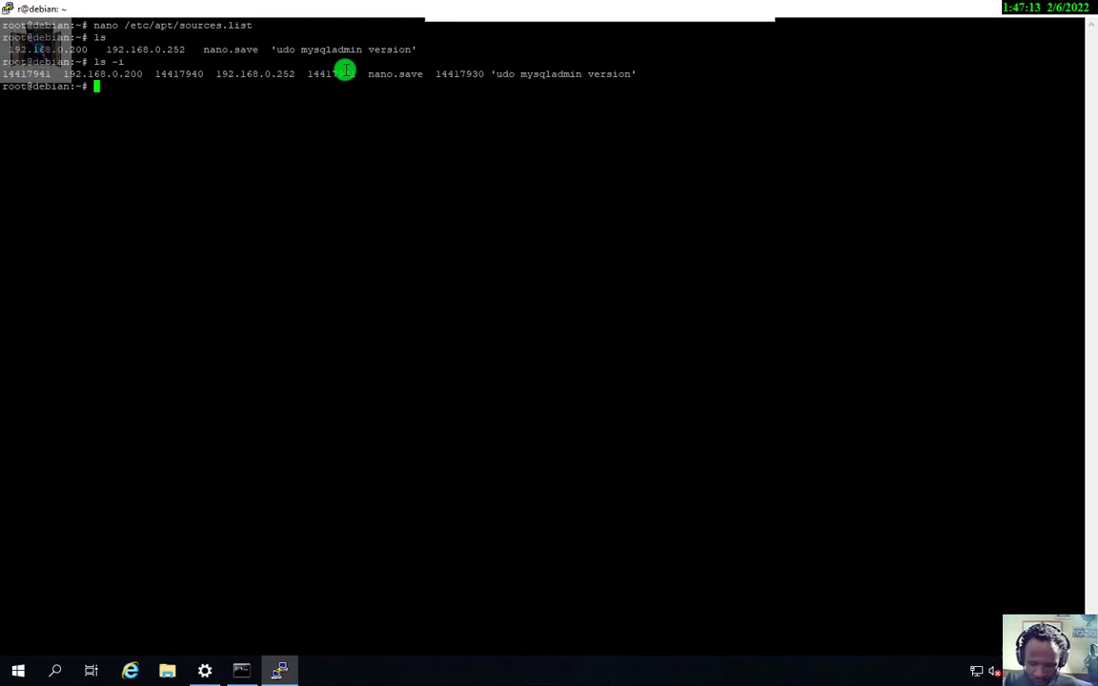
Refresh the package lists with apt update
text(ip)
key(BackSpace)
key(BackSpace)
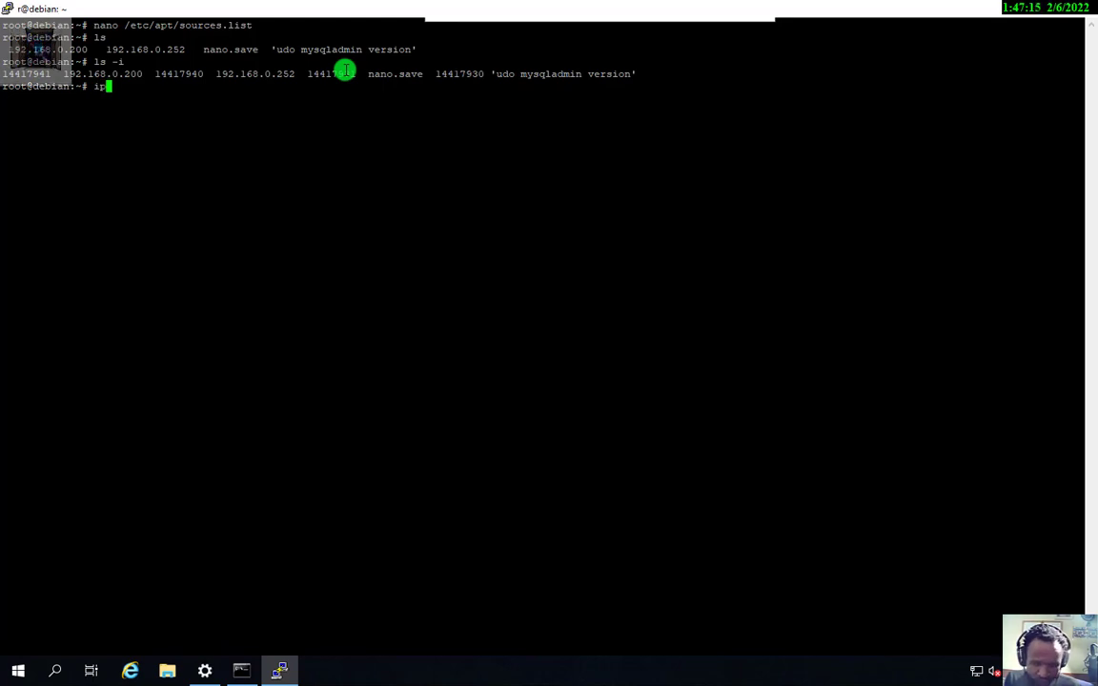
text(ap)
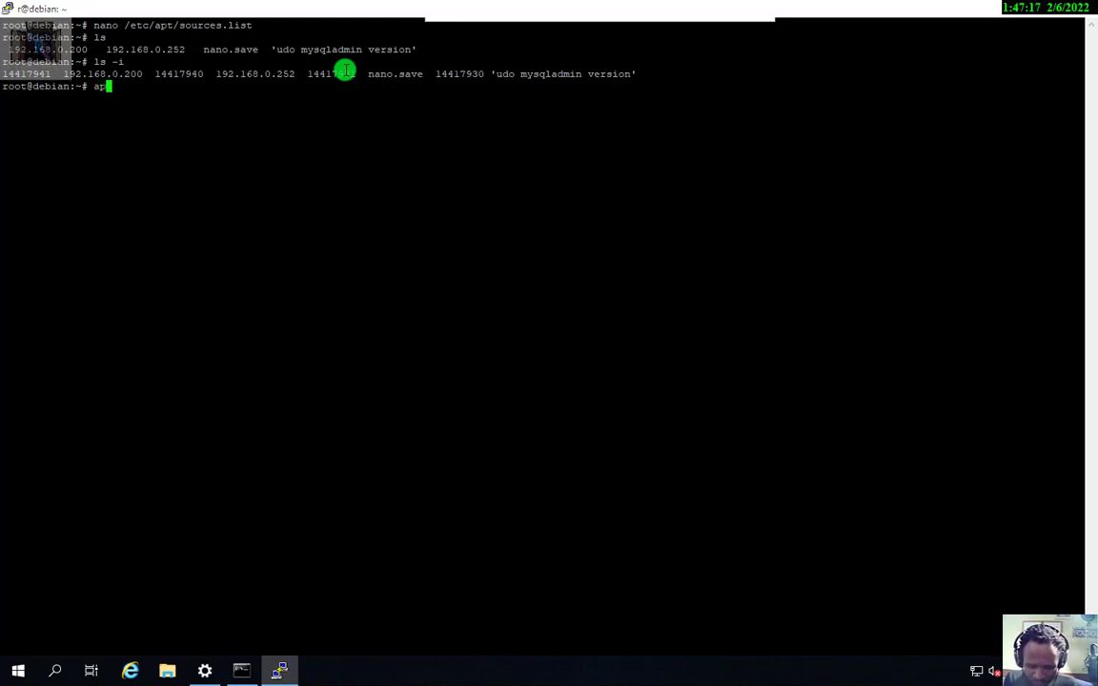
text(t update)
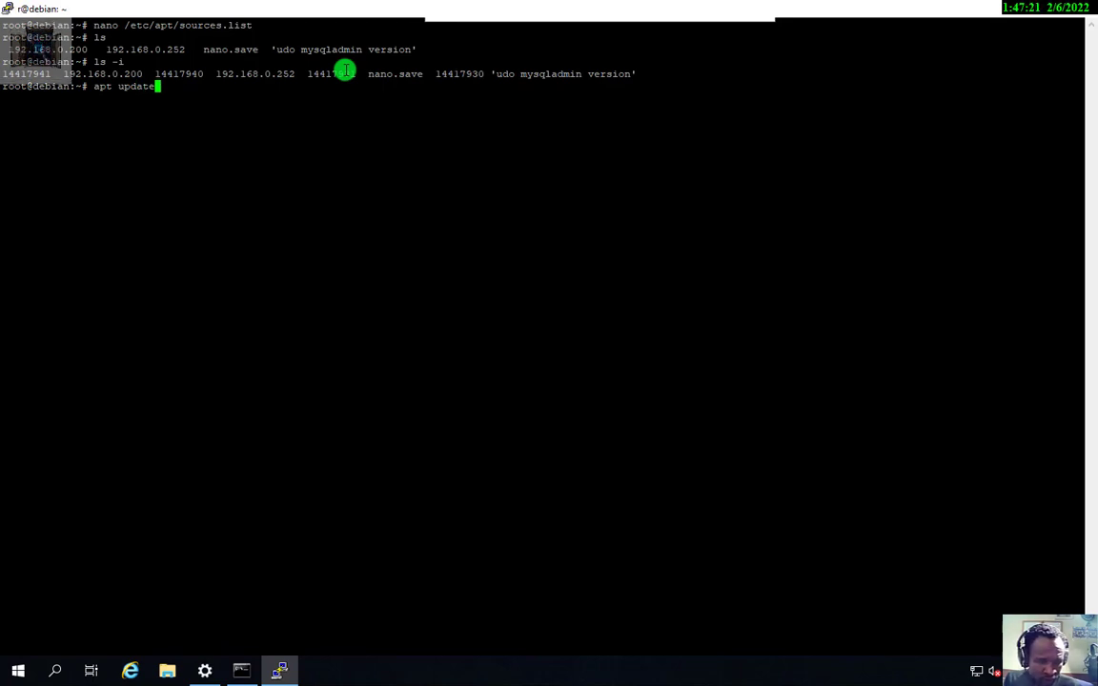
key(Return)
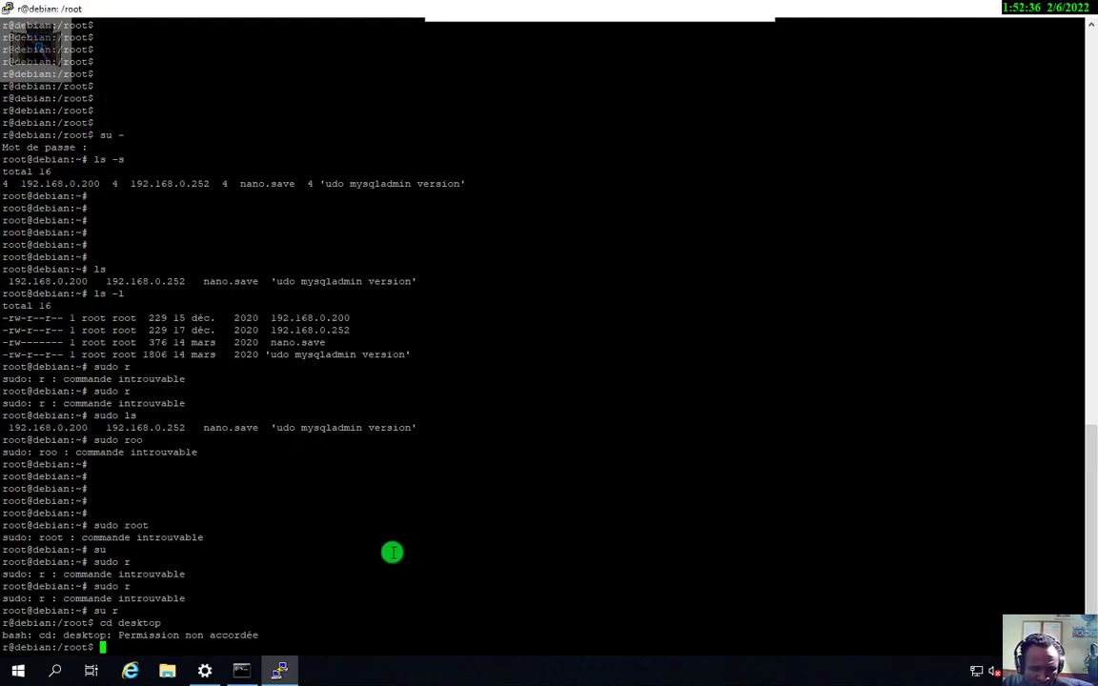
Clear the terminal screen with the clear command
key(Return)
key(Return)
key(Return)
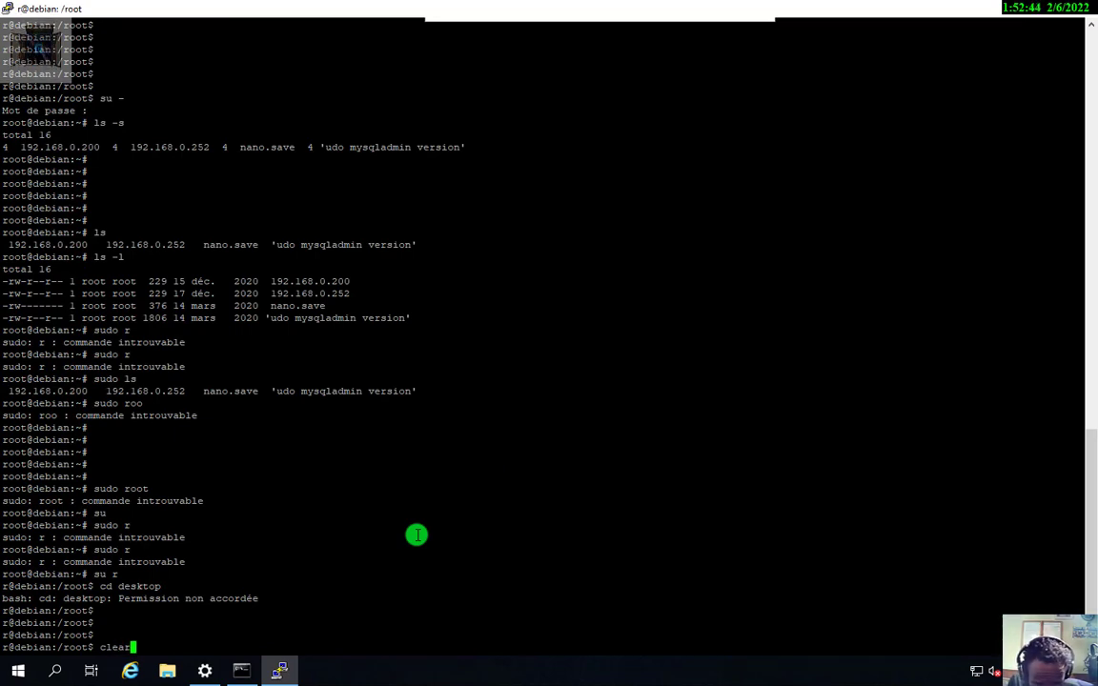
key(Return)
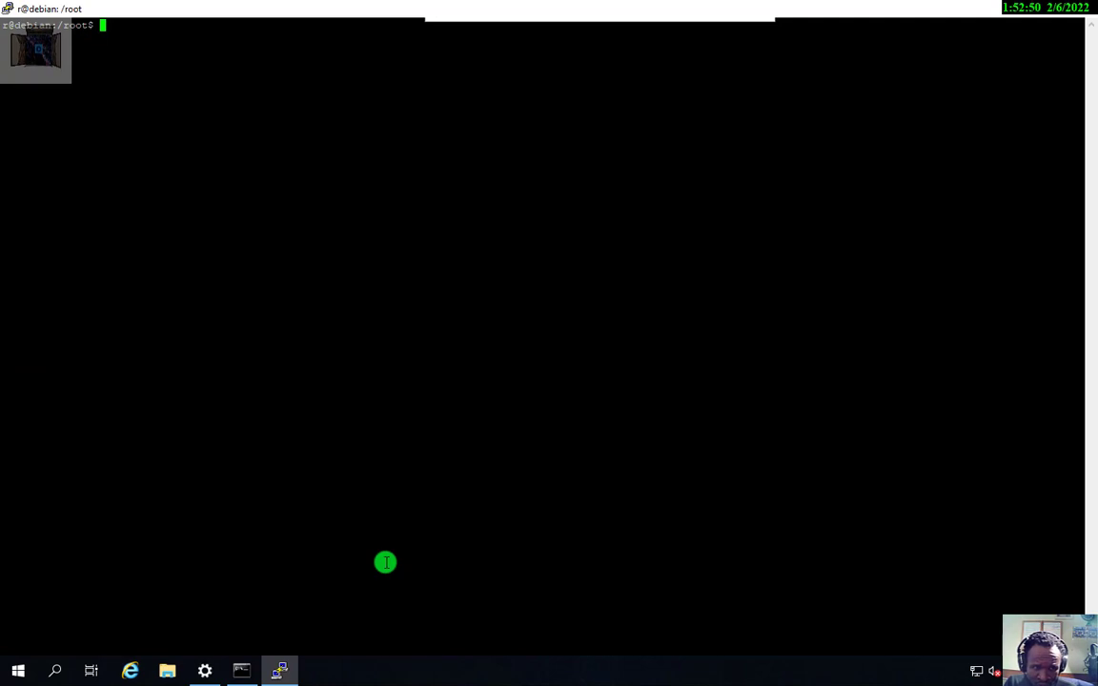
Minimise the terminal and switch to the browser's Debian Sources List Generator page with the generated repository list
click(997, 17)
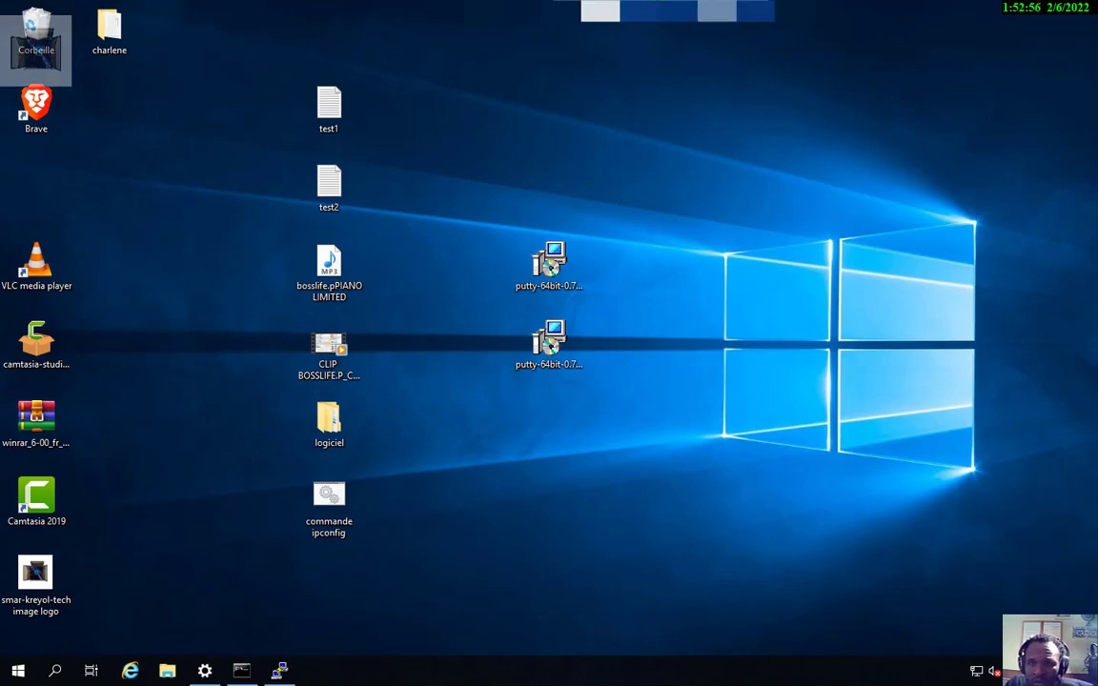
click(609, 9)
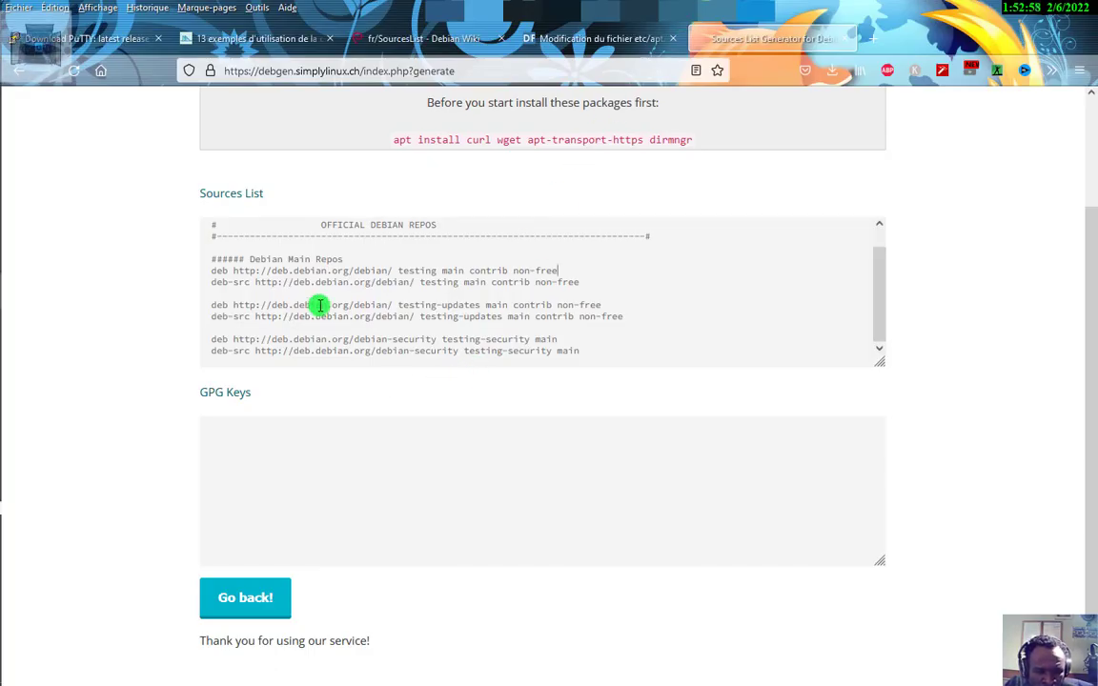
Copy the entire generated Sources List, from the OFFICIAL DEBIAN REPOS header to the last testing-security line
scroll(319, 305, up, 3)
scroll(337, 311, up, 2)
drag(212, 363, 715, 521)
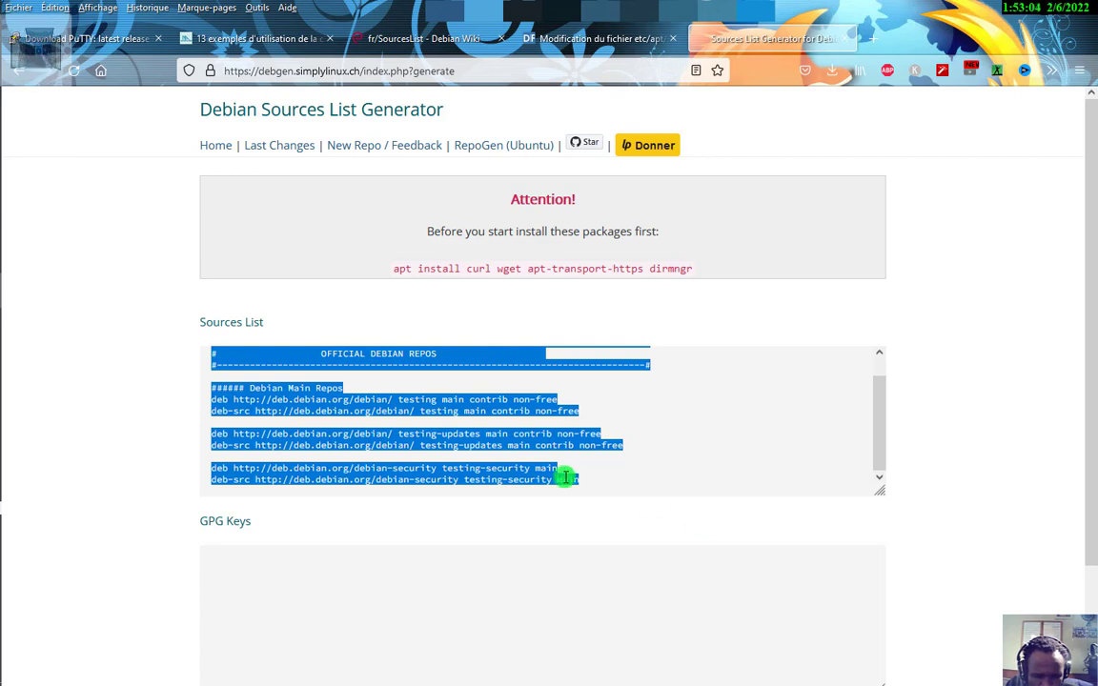
right_click(488, 405)
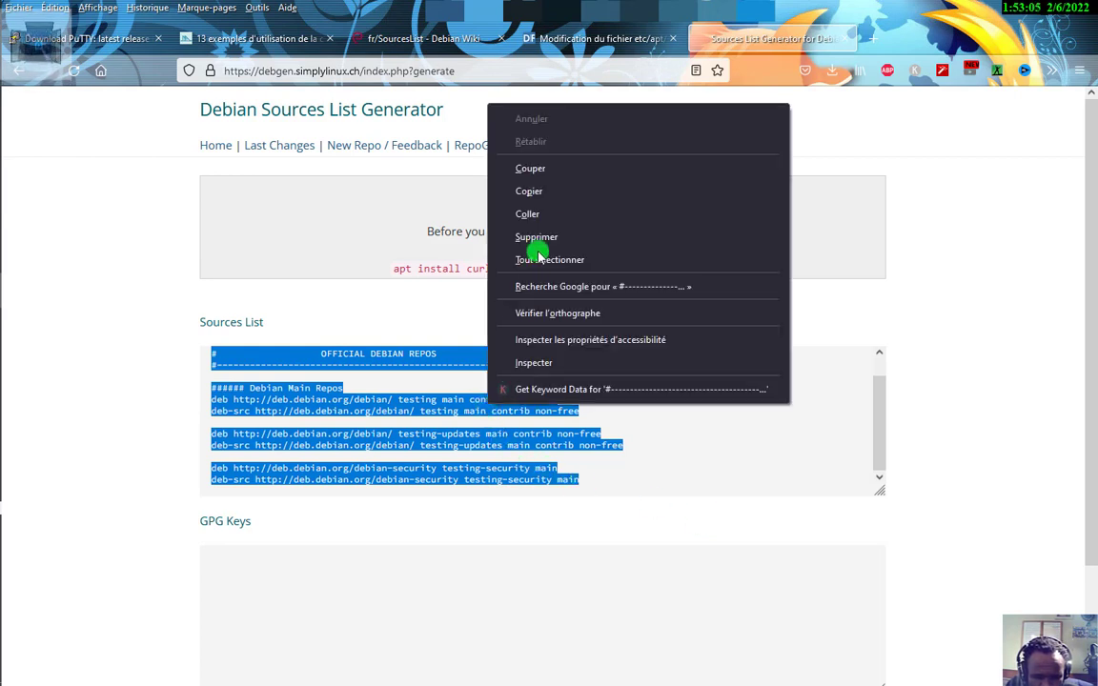
click(530, 191)
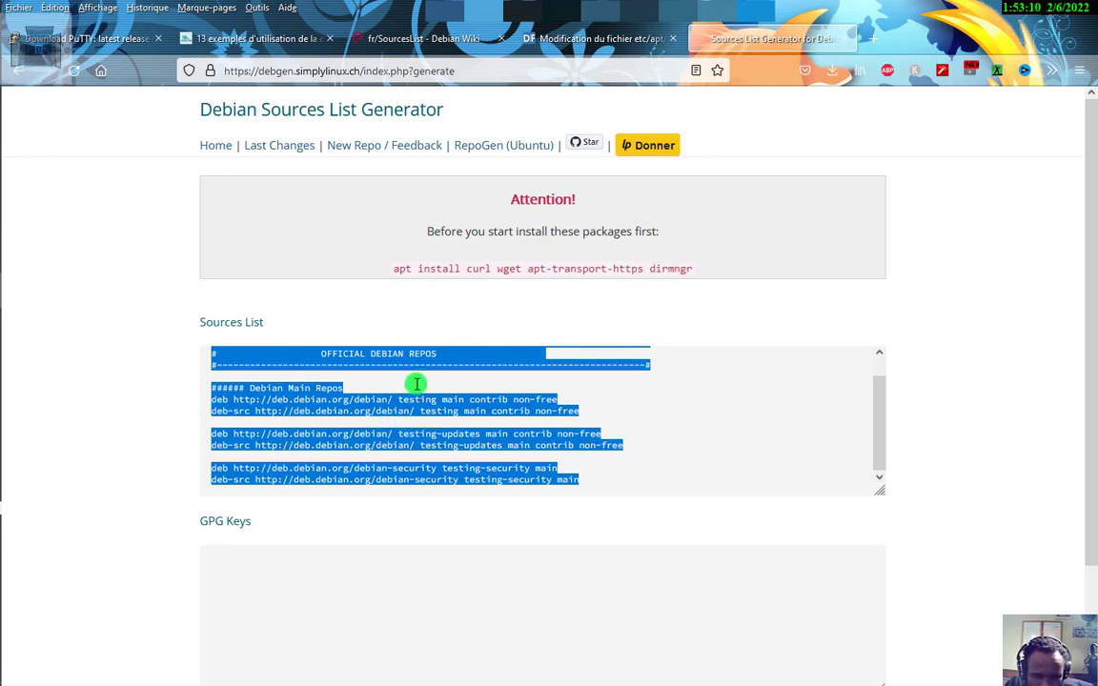
scroll(384, 422, up, 1)
scroll(384, 422, up, 1)
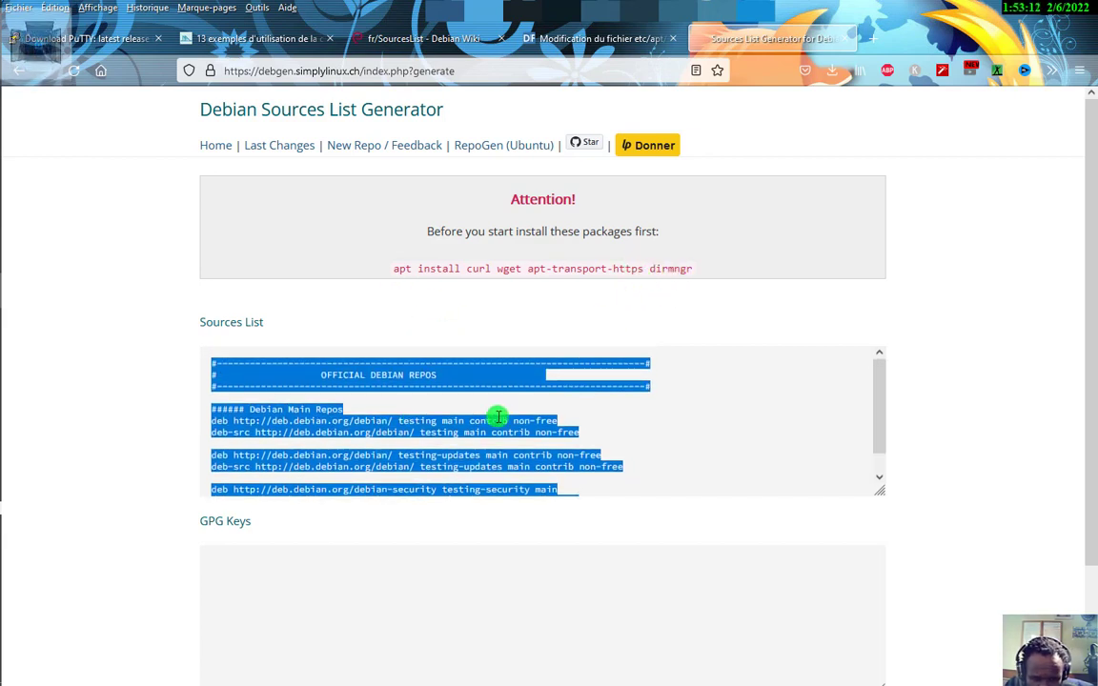
scroll(785, 404, down, 4)
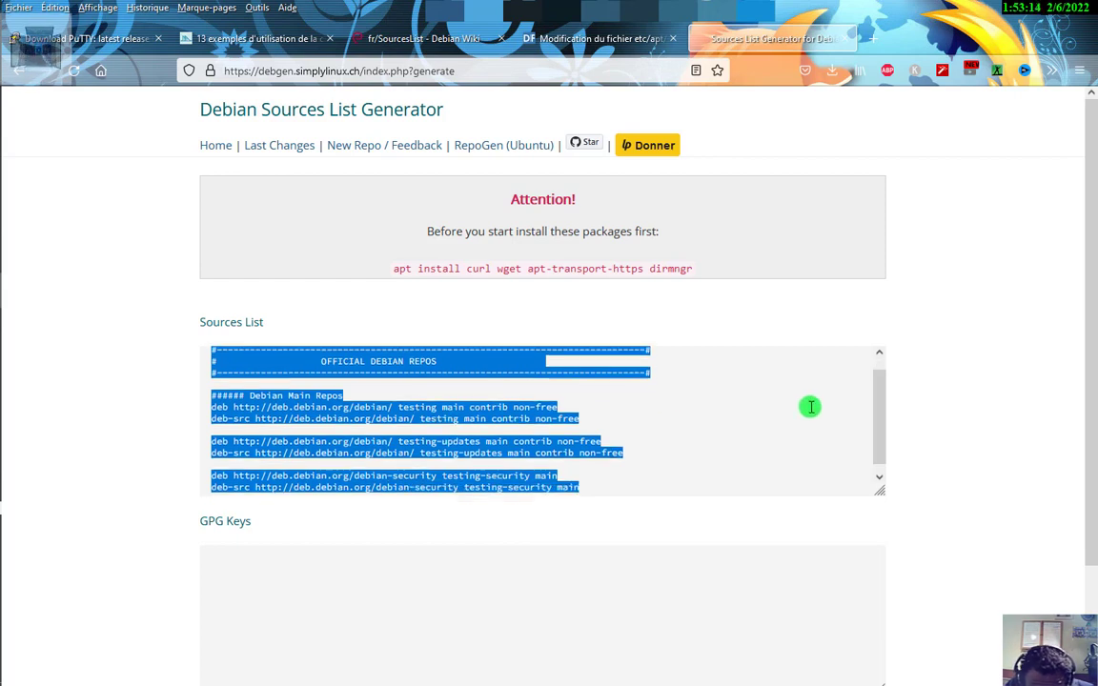
scroll(810, 411, up, 2)
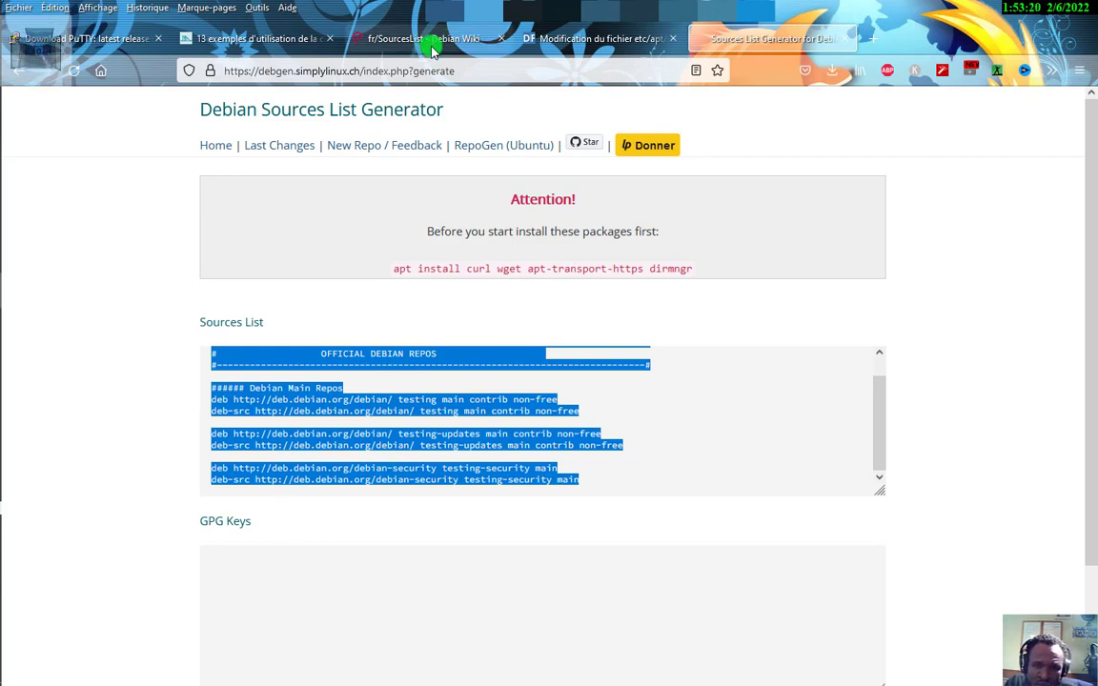
Switch from the browser to the remote desktop session and bring up its PuTTY terminal on the Debian server
mouse_move(5, 157)
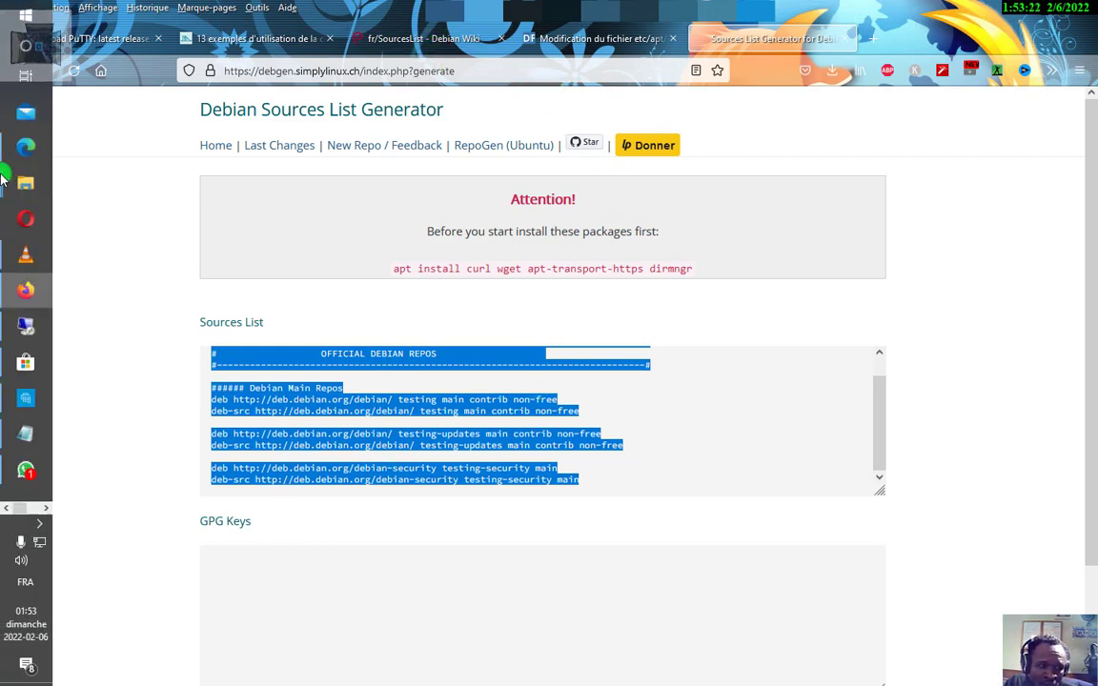
click(36, 515)
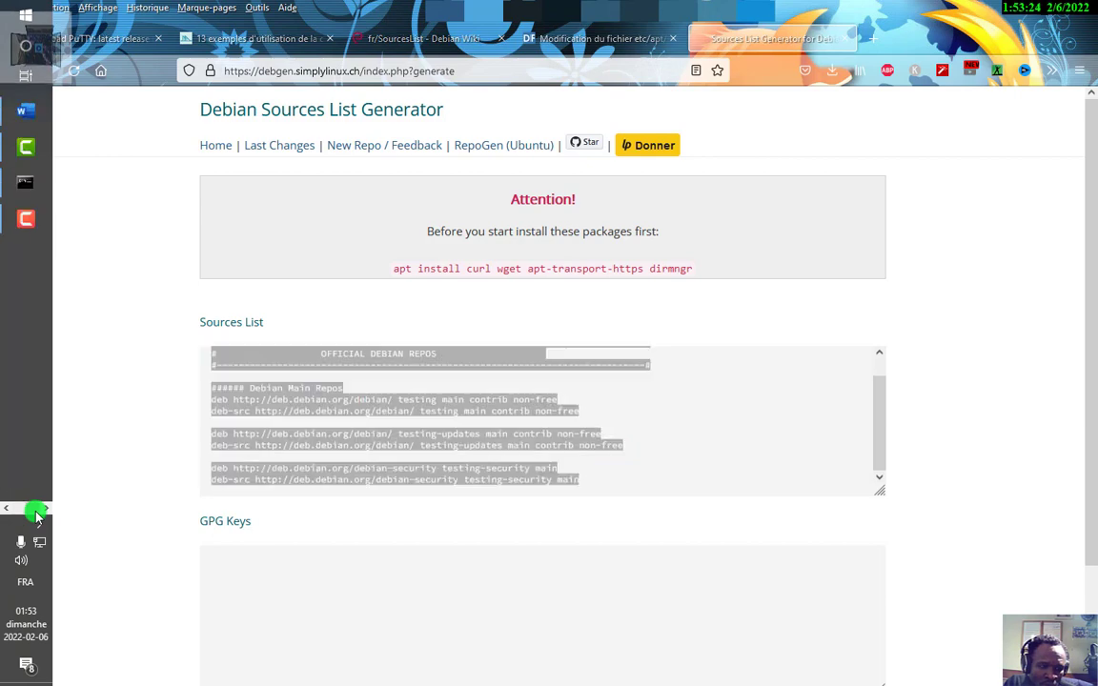
click(12, 188)
click(8, 506)
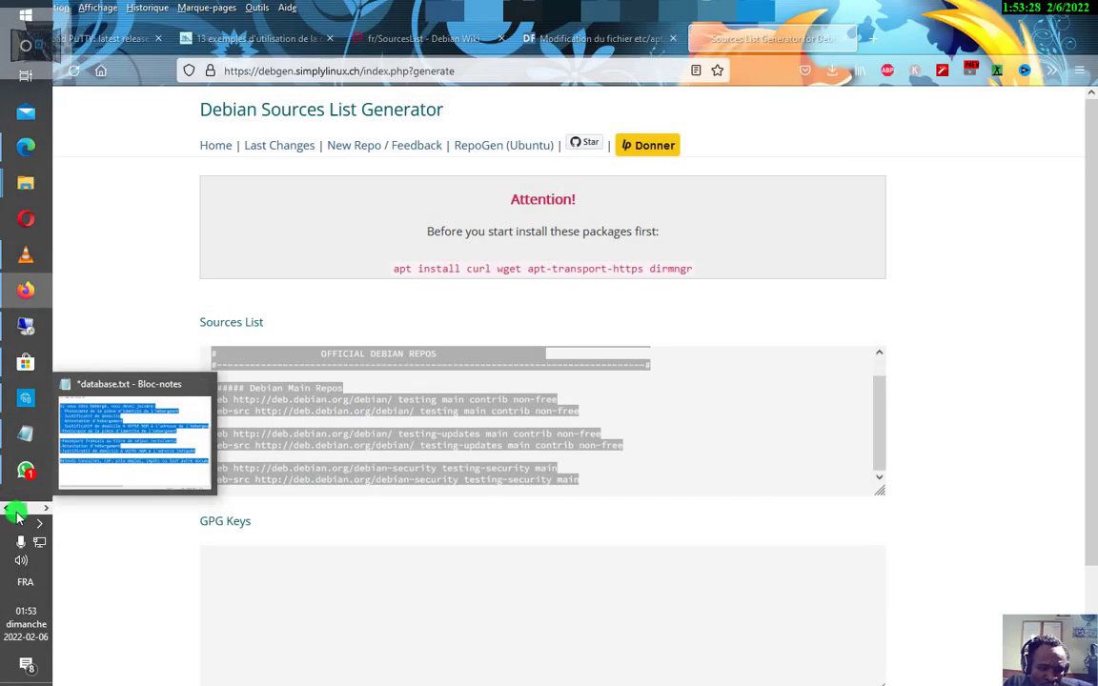
click(36, 511)
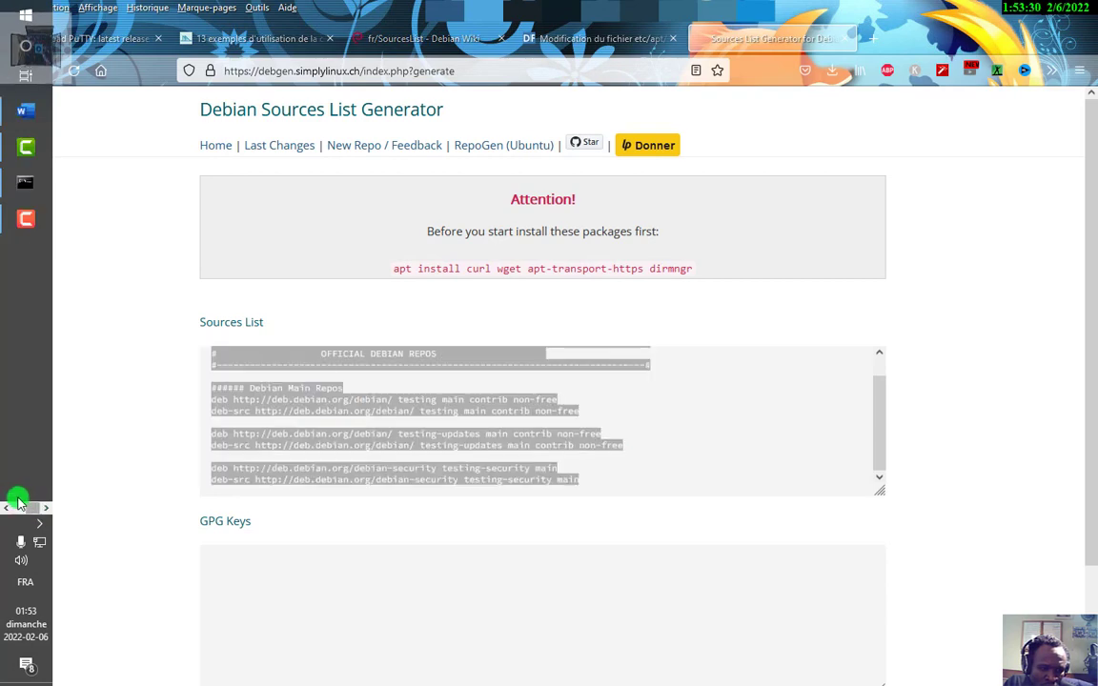
click(17, 506)
click(32, 330)
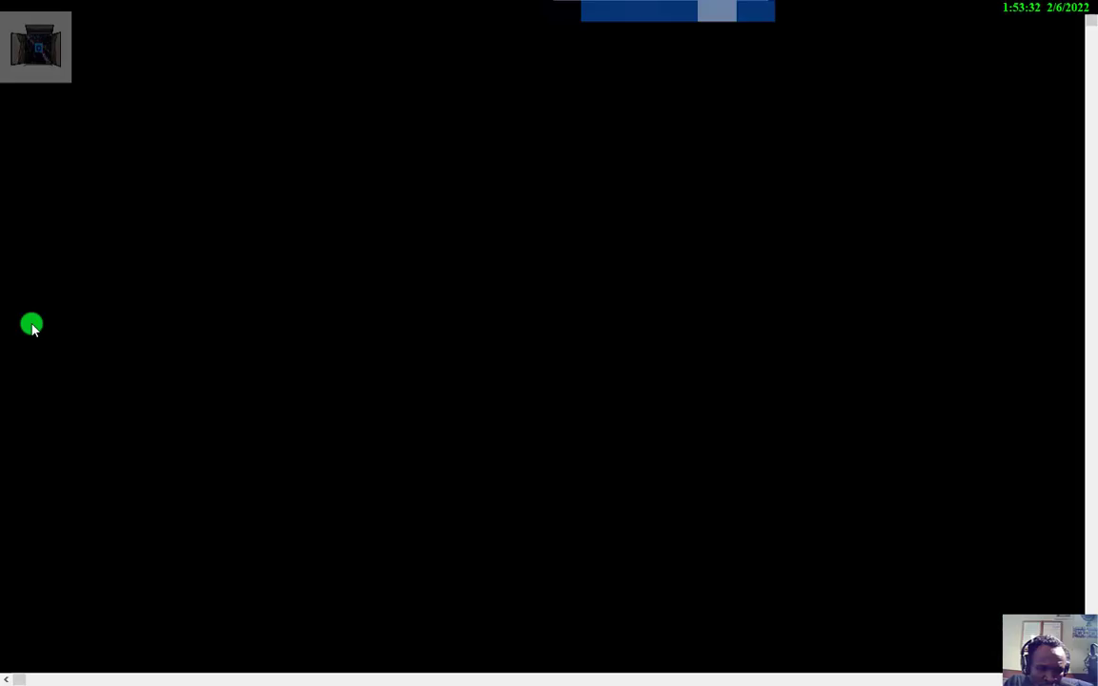
click(276, 670)
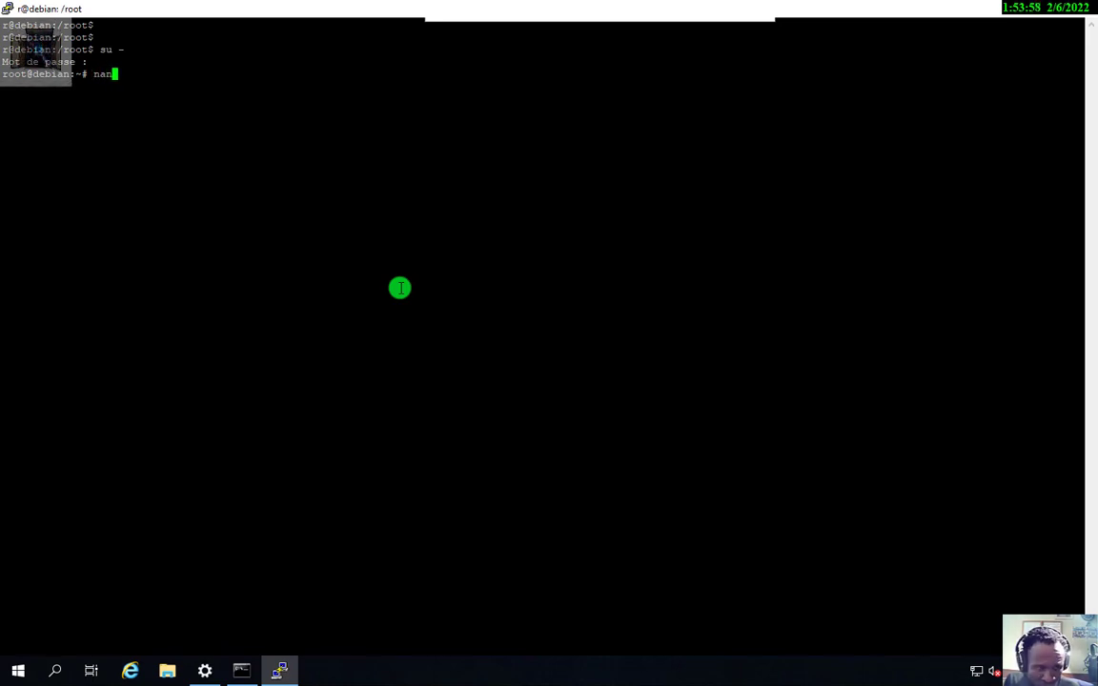
Open /etc/apt/sources.list in nano as root and write it out under the same file name
text(o)
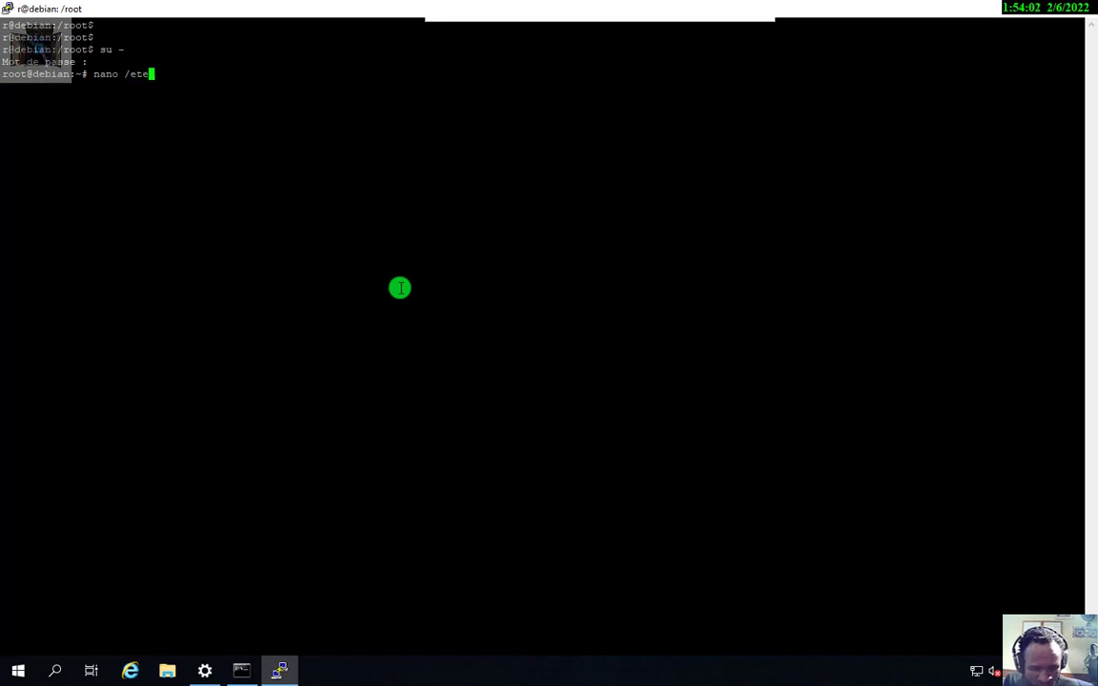
text( /etc)
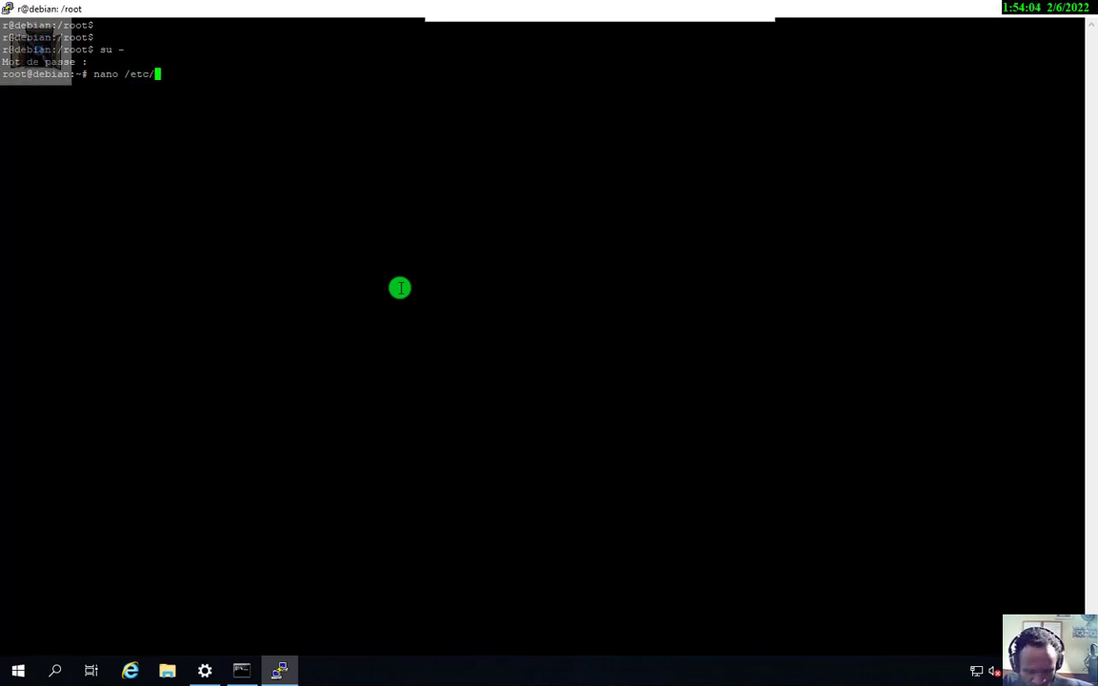
text(/apt)
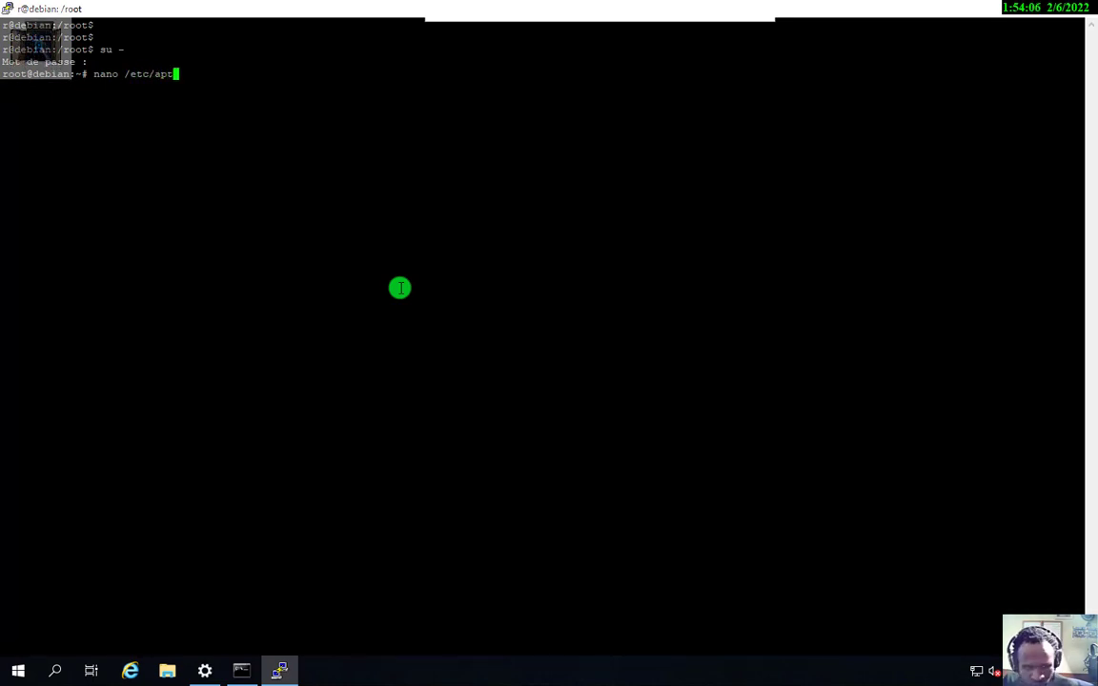
text(/)
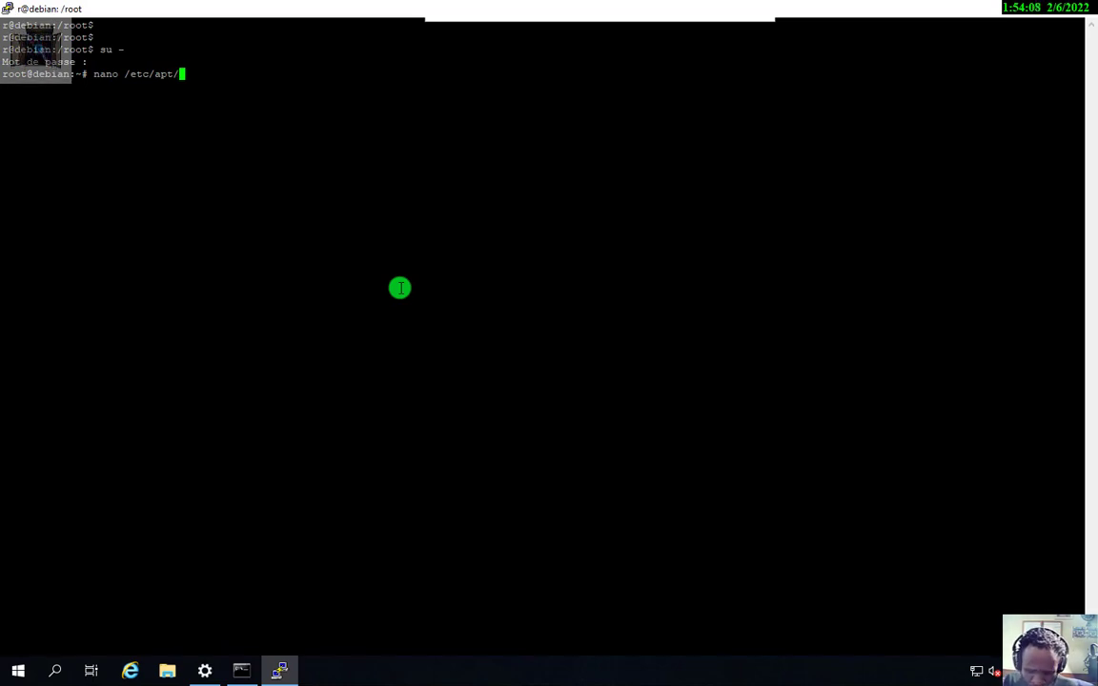
text(sources.list)
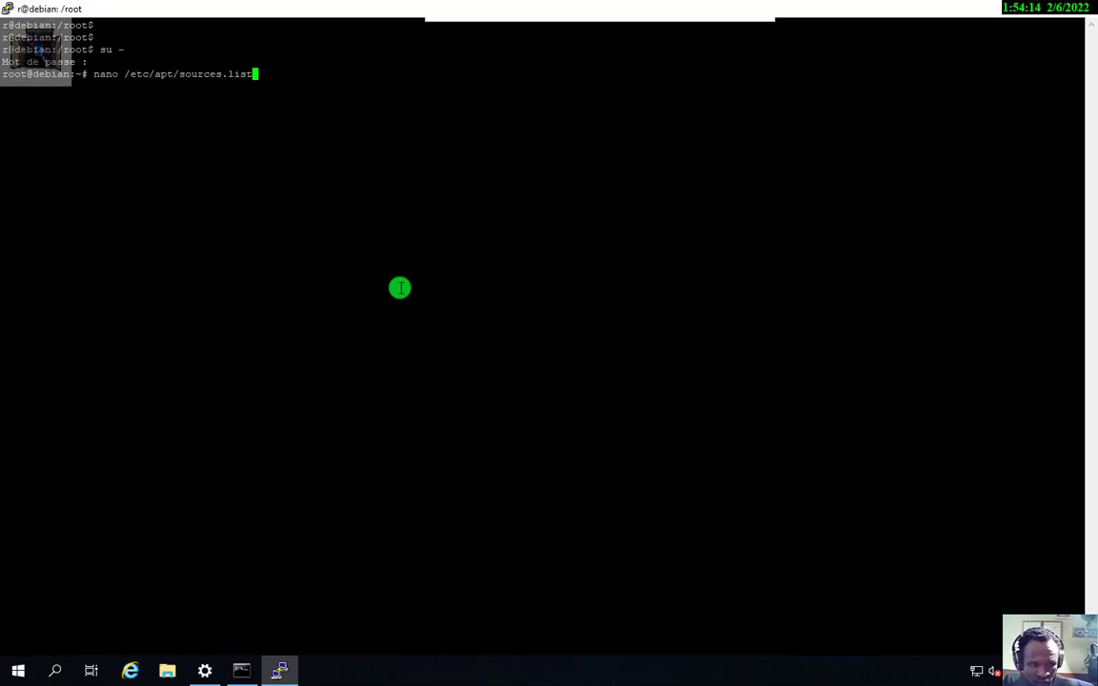
key(Return)
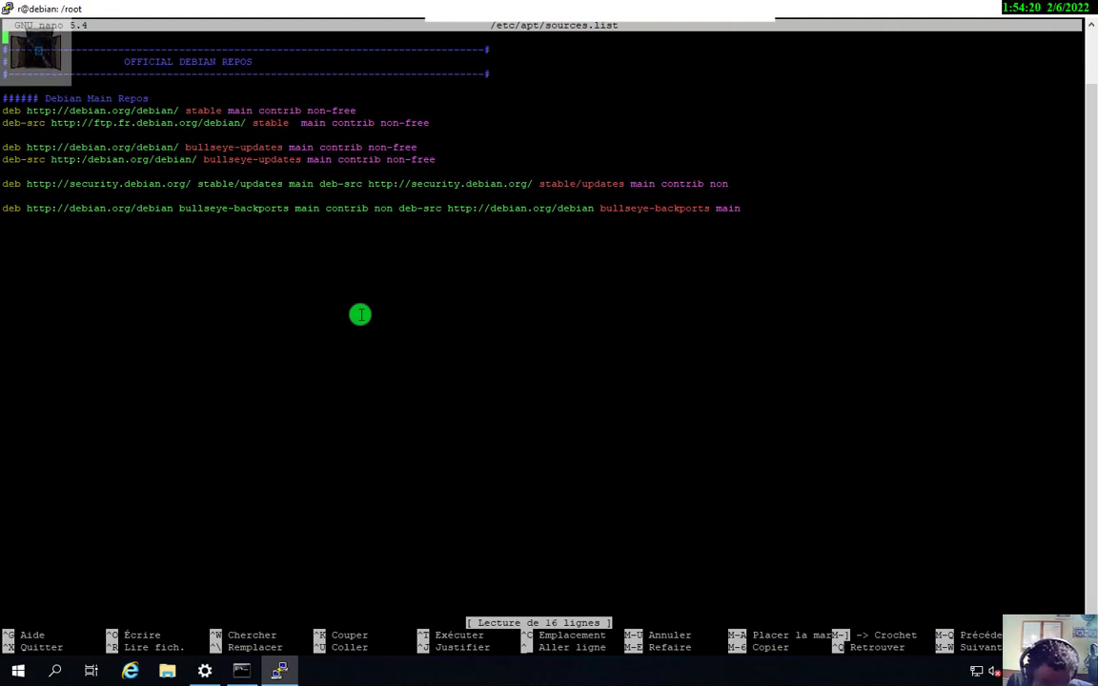
key(ctrl+o)
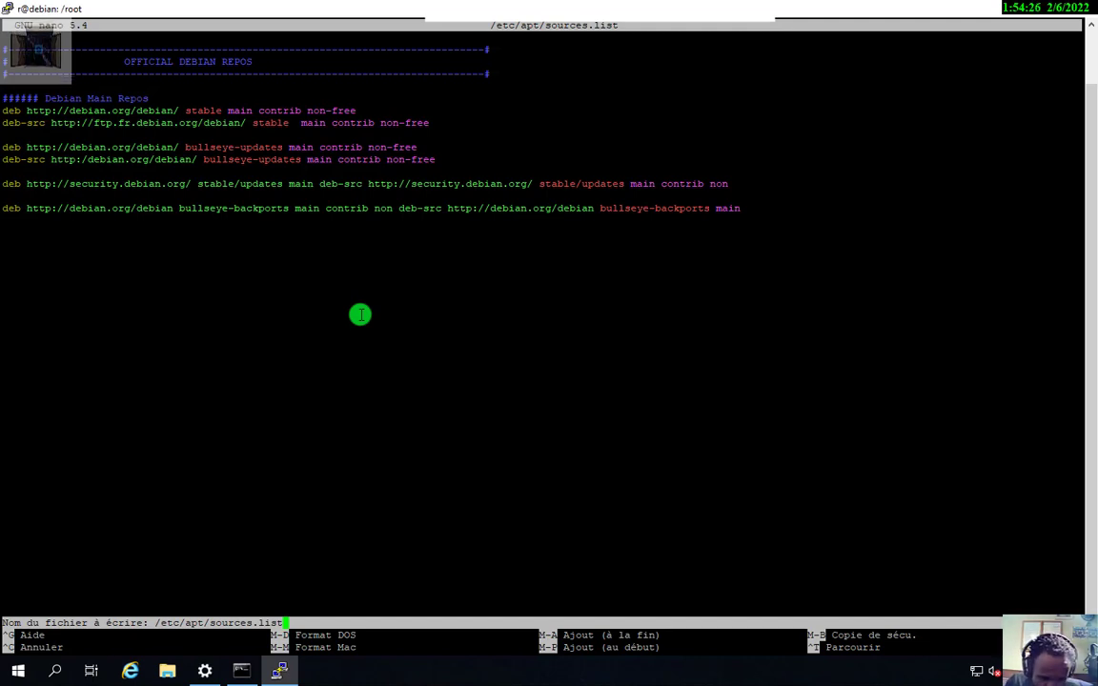
key(Return)
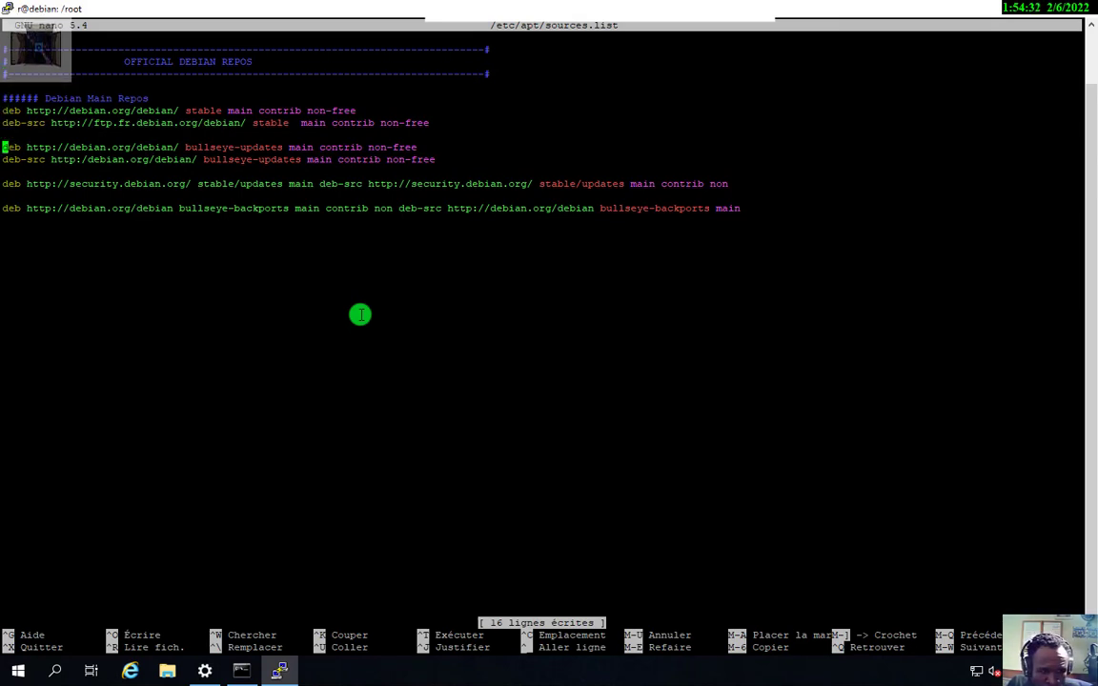
Go to the end of the file and try to select the whole repository list from its header down
key(Down)
key(Down)
key(Down)
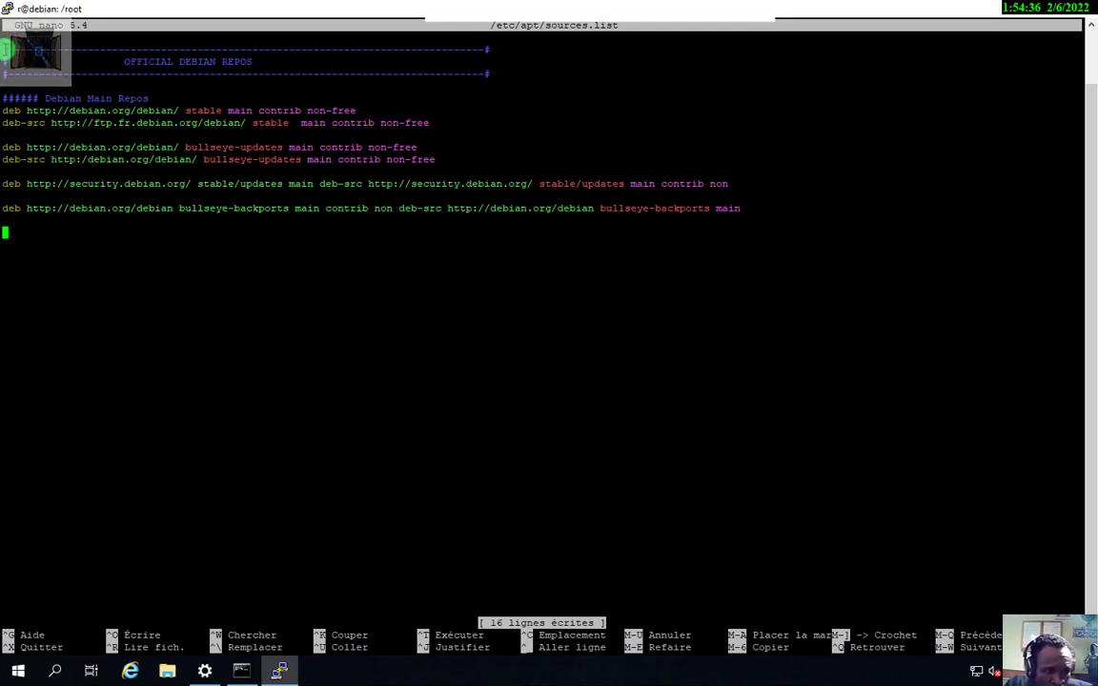
drag(5, 48, 219, 253)
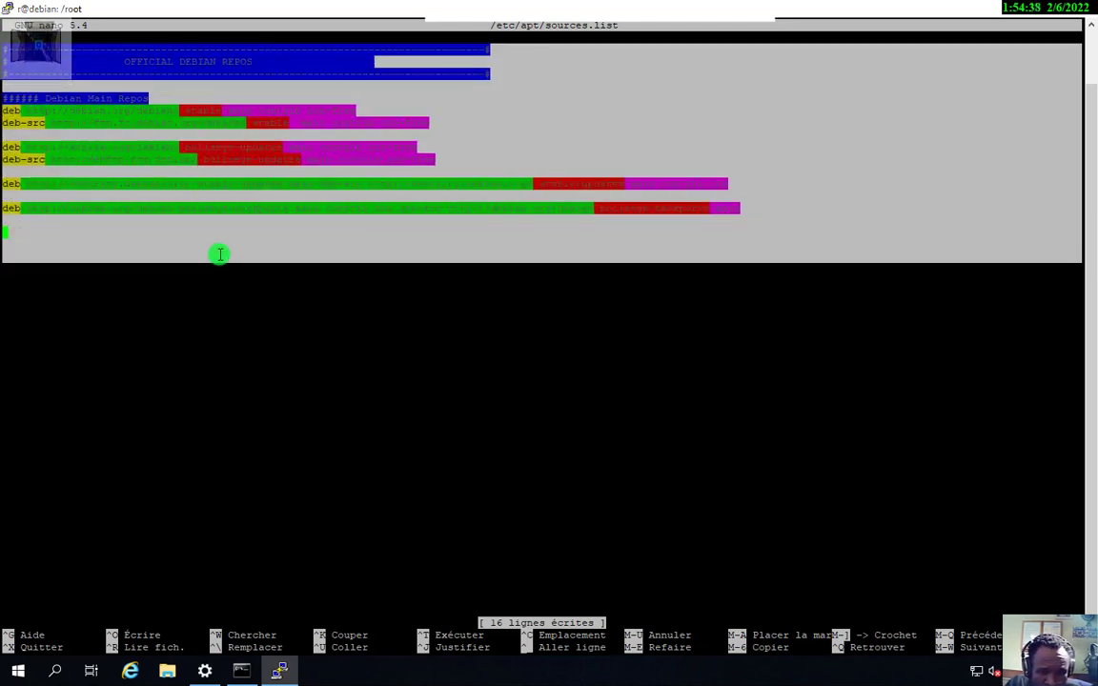
click(340, 202)
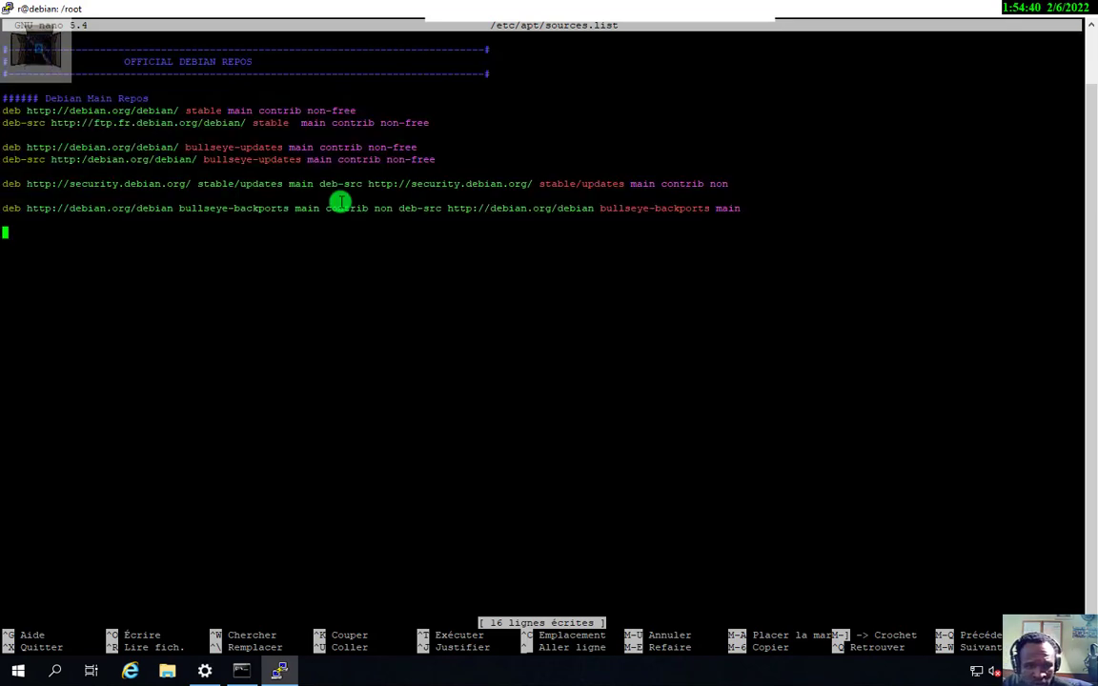
drag(5, 52, 171, 291)
click(171, 292)
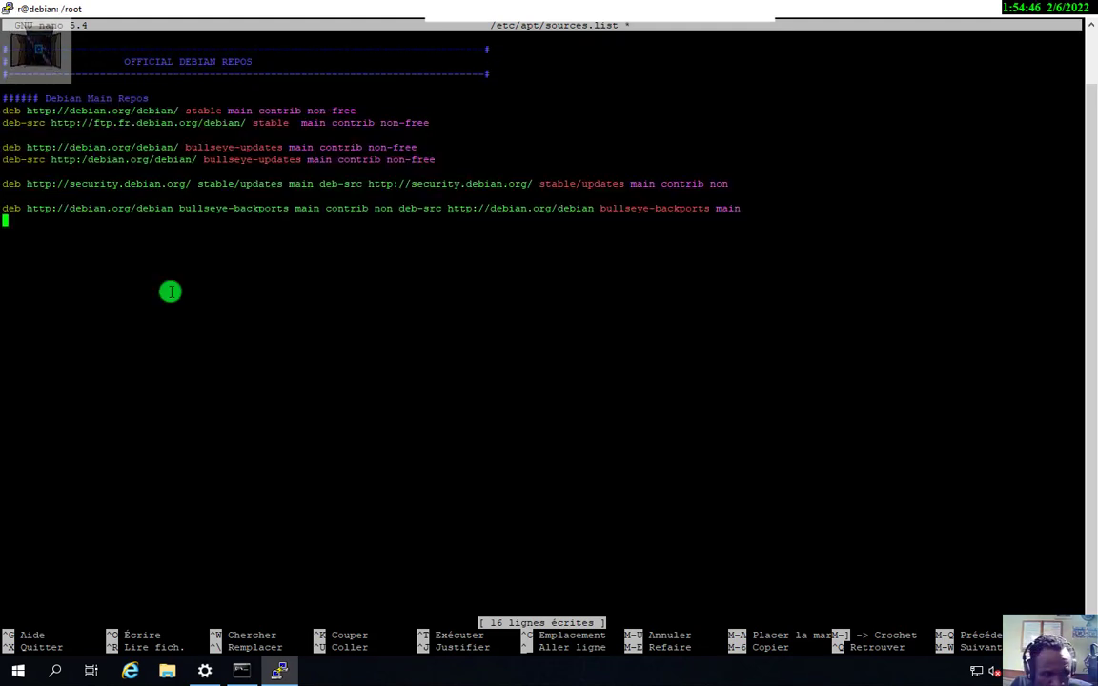
Delete the old repository entries backward from the end of sources.list, through the backports, security and bullseye-updates lines into the stable deb-src line
key(BackSpace)
key(BackSpace)
key(BackSpace)
key(BackSpace)
key(BackSpace)
key(BackSpace)
key(BackSpace)
key(BackSpace)
key(BackSpace)
key(BackSpace)
key(BackSpace)
key(BackSpace)
key(BackSpace)
key(BackSpace)
key(BackSpace)
key(BackSpace)
key(BackSpace)
key(BackSpace)
key(BackSpace)
key(BackSpace)
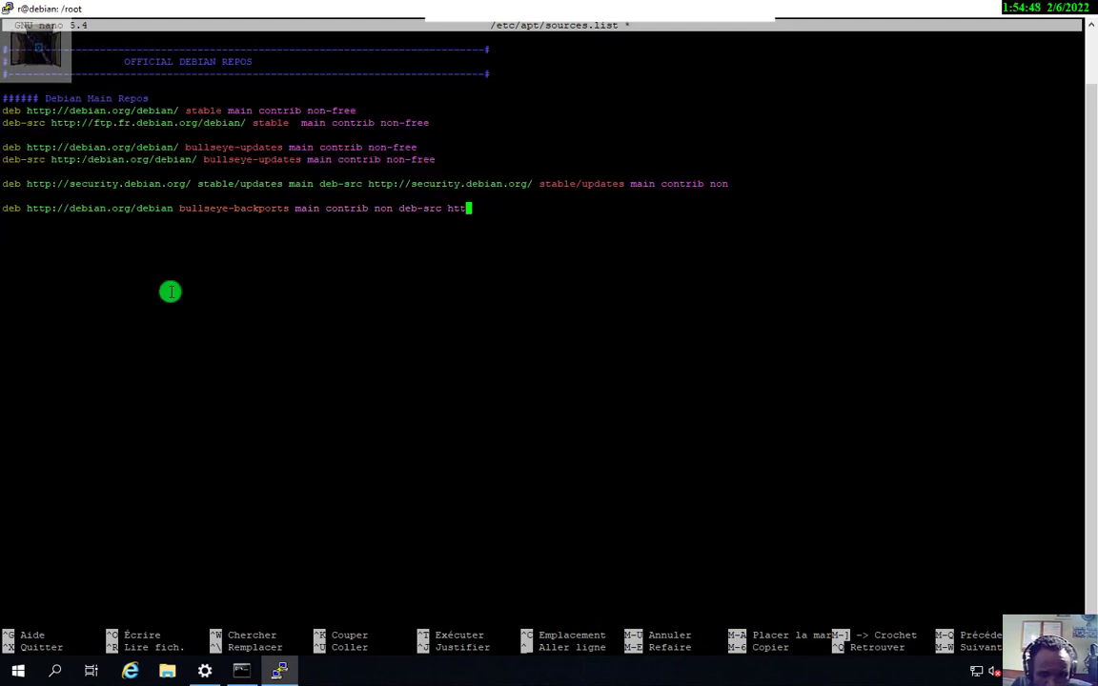
key(BackSpace)
key(BackSpace)
key(BackSpace)
key(BackSpace)
key(BackSpace)
key(BackSpace)
key(BackSpace)
key(BackSpace)
key(BackSpace)
key(BackSpace)
key(BackSpace)
key(BackSpace)
key(BackSpace)
key(BackSpace)
key(BackSpace)
key(BackSpace)
key(BackSpace)
key(BackSpace)
key(BackSpace)
key(BackSpace)
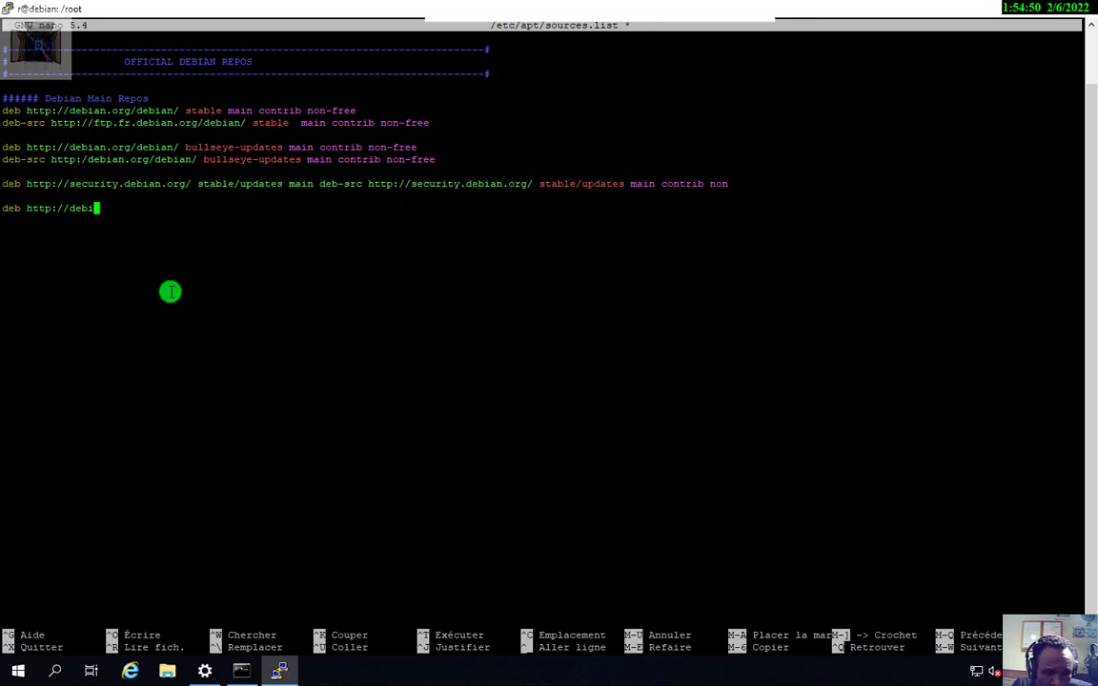
key(BackSpace)
key(BackSpace)
key(BackSpace)
key(BackSpace)
key(BackSpace)
key(BackSpace)
key(BackSpace)
key(BackSpace)
key(BackSpace)
key(BackSpace)
key(BackSpace)
key(BackSpace)
key(BackSpace)
key(BackSpace)
key(BackSpace)
key(BackSpace)
key(BackSpace)
key(BackSpace)
key(BackSpace)
key(BackSpace)
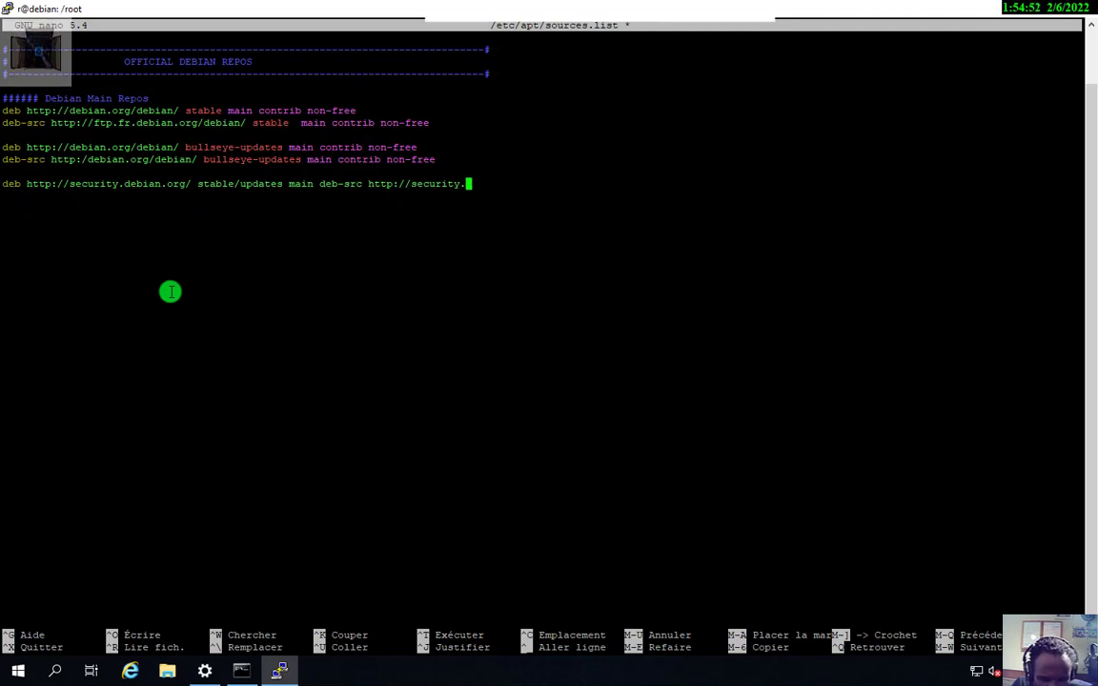
key(BackSpace)
key(BackSpace)
key(BackSpace)
key(BackSpace)
key(BackSpace)
key(BackSpace)
key(BackSpace)
key(BackSpace)
key(BackSpace)
key(BackSpace)
key(BackSpace)
key(BackSpace)
key(BackSpace)
key(BackSpace)
key(BackSpace)
key(BackSpace)
key(BackSpace)
key(BackSpace)
key(BackSpace)
key(BackSpace)
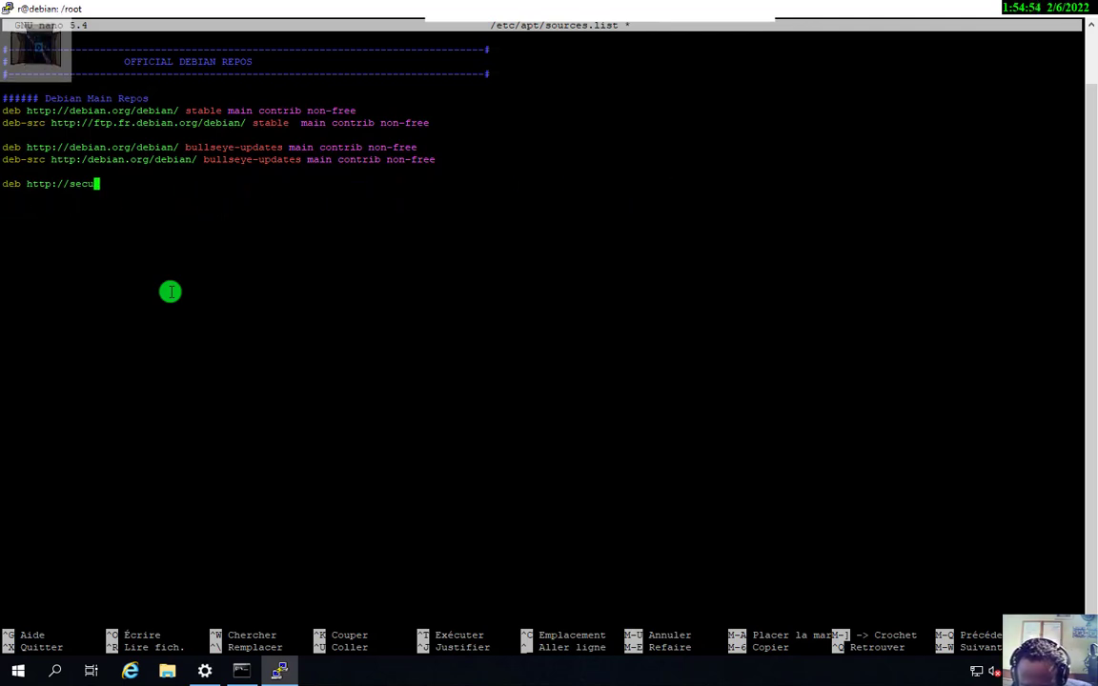
key(BackSpace)
key(BackSpace)
key(BackSpace)
key(BackSpace)
key(BackSpace)
key(BackSpace)
key(BackSpace)
key(BackSpace)
key(BackSpace)
key(BackSpace)
key(BackSpace)
key(BackSpace)
key(BackSpace)
key(BackSpace)
key(BackSpace)
key(BackSpace)
key(BackSpace)
key(BackSpace)
key(BackSpace)
key(BackSpace)
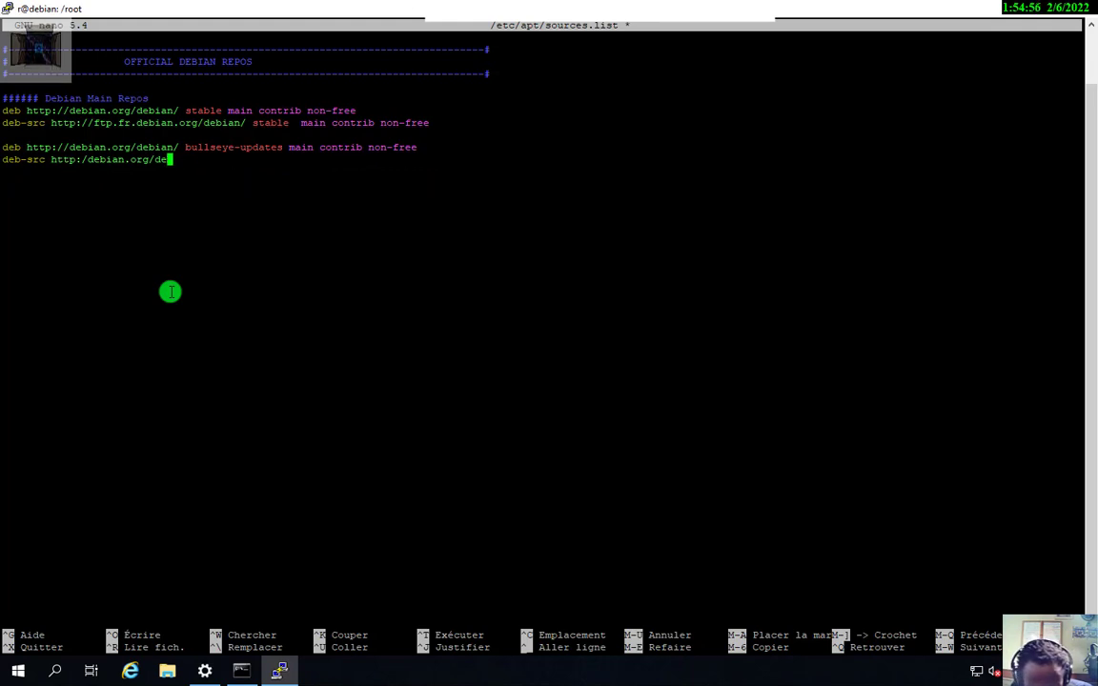
key(BackSpace)
key(BackSpace)
key(BackSpace)
key(BackSpace)
key(BackSpace)
key(BackSpace)
key(BackSpace)
key(BackSpace)
key(BackSpace)
key(BackSpace)
key(BackSpace)
key(BackSpace)
key(BackSpace)
key(BackSpace)
key(BackSpace)
key(BackSpace)
key(BackSpace)
key(BackSpace)
key(BackSpace)
key(BackSpace)
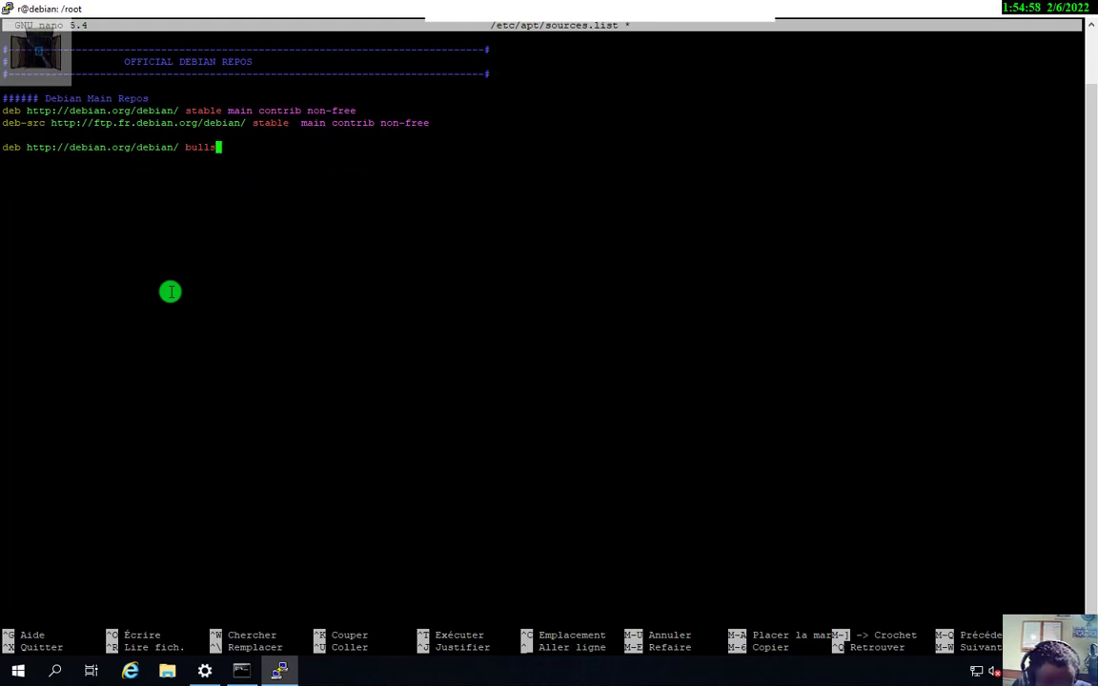
key(BackSpace)
key(BackSpace)
key(BackSpace)
key(BackSpace)
key(BackSpace)
key(BackSpace)
key(BackSpace)
key(BackSpace)
key(BackSpace)
key(BackSpace)
key(BackSpace)
key(BackSpace)
key(BackSpace)
key(BackSpace)
key(BackSpace)
key(BackSpace)
key(BackSpace)
key(BackSpace)
key(BackSpace)
key(BackSpace)
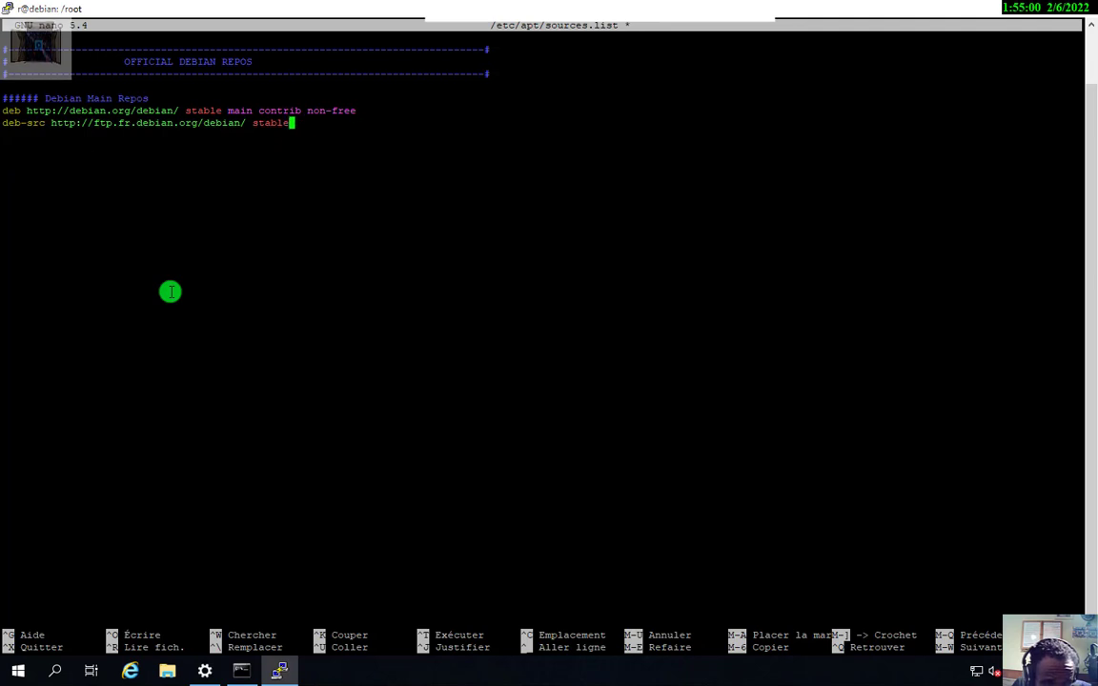
Delete the rest of sources.list backward from the stable deb-src line through the official repos header, emptying the file
key(BackSpace)
key(BackSpace)
key(BackSpace)
key(BackSpace)
key(BackSpace)
key(BackSpace)
key(BackSpace)
key(BackSpace)
key(BackSpace)
key(BackSpace)
key(BackSpace)
key(BackSpace)
key(BackSpace)
key(BackSpace)
key(BackSpace)
key(BackSpace)
key(BackSpace)
key(BackSpace)
key(BackSpace)
key(BackSpace)
key(BackSpace)
key(BackSpace)
key(BackSpace)
key(BackSpace)
key(BackSpace)
key(BackSpace)
key(BackSpace)
key(BackSpace)
key(BackSpace)
key(BackSpace)
key(BackSpace)
key(BackSpace)
key(BackSpace)
key(BackSpace)
key(BackSpace)
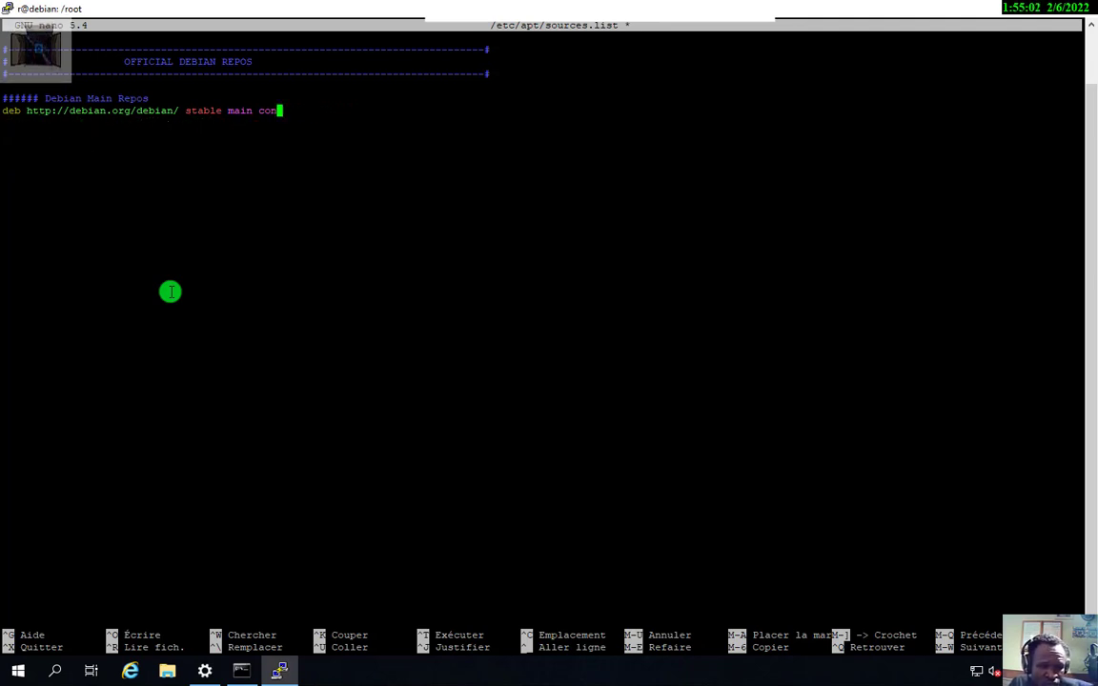
key(BackSpace)
key(BackSpace)
key(BackSpace)
key(BackSpace)
key(BackSpace)
key(BackSpace)
key(BackSpace)
key(BackSpace)
key(BackSpace)
key(BackSpace)
key(BackSpace)
key(BackSpace)
key(BackSpace)
key(BackSpace)
key(BackSpace)
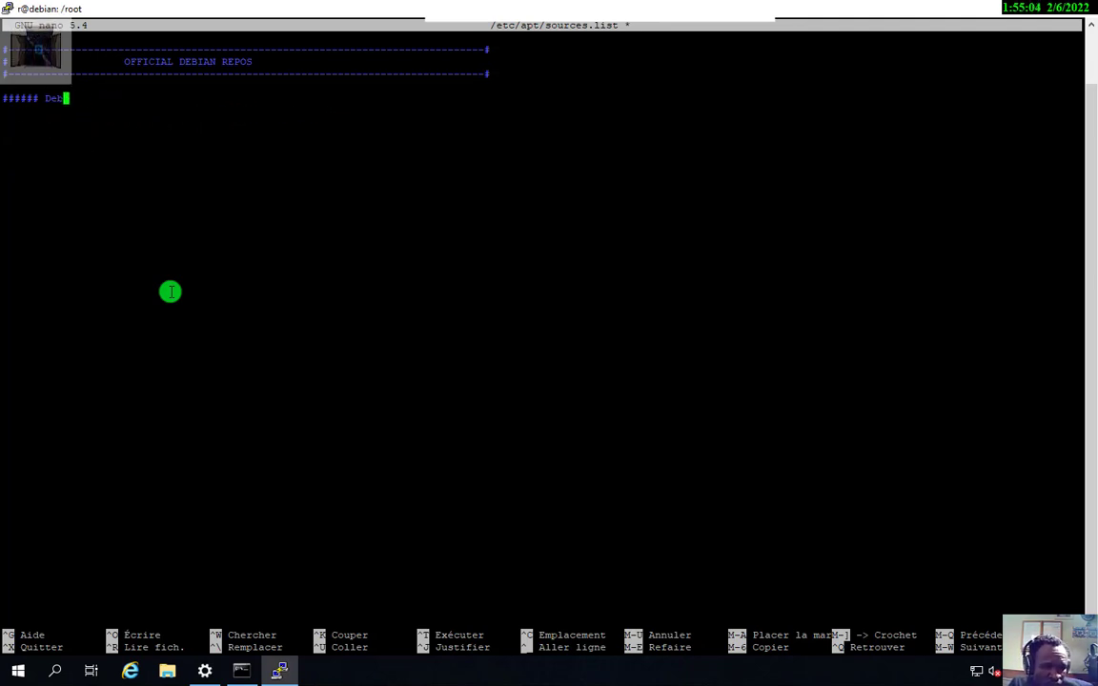
key(BackSpace)
key(BackSpace)
key(BackSpace)
key(BackSpace)
key(BackSpace)
key(BackSpace)
key(BackSpace)
key(BackSpace)
key(BackSpace)
key(BackSpace)
key(BackSpace)
key(BackSpace)
key(BackSpace)
key(BackSpace)
key(BackSpace)
key(BackSpace)
key(BackSpace)
key(BackSpace)
key(BackSpace)
key(BackSpace)
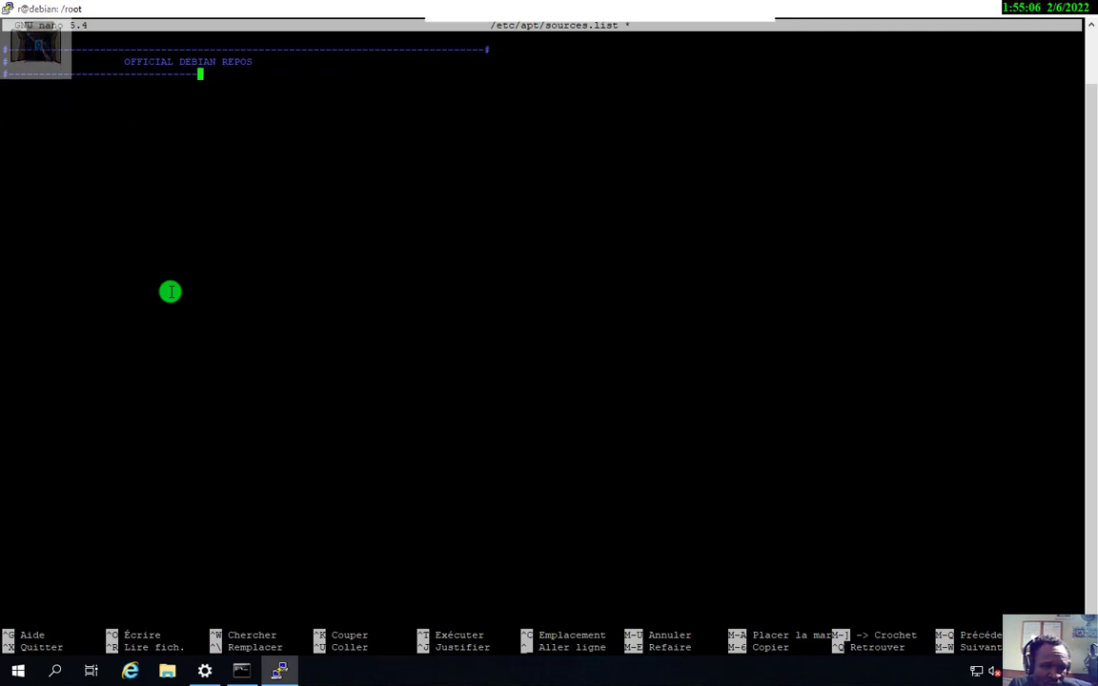
key(BackSpace)
key(BackSpace)
key(BackSpace)
key(BackSpace)
key(BackSpace)
key(BackSpace)
key(BackSpace)
key(BackSpace)
key(BackSpace)
key(BackSpace)
key(BackSpace)
key(BackSpace)
key(BackSpace)
key(BackSpace)
key(BackSpace)
key(BackSpace)
key(BackSpace)
key(BackSpace)
key(BackSpace)
key(BackSpace)
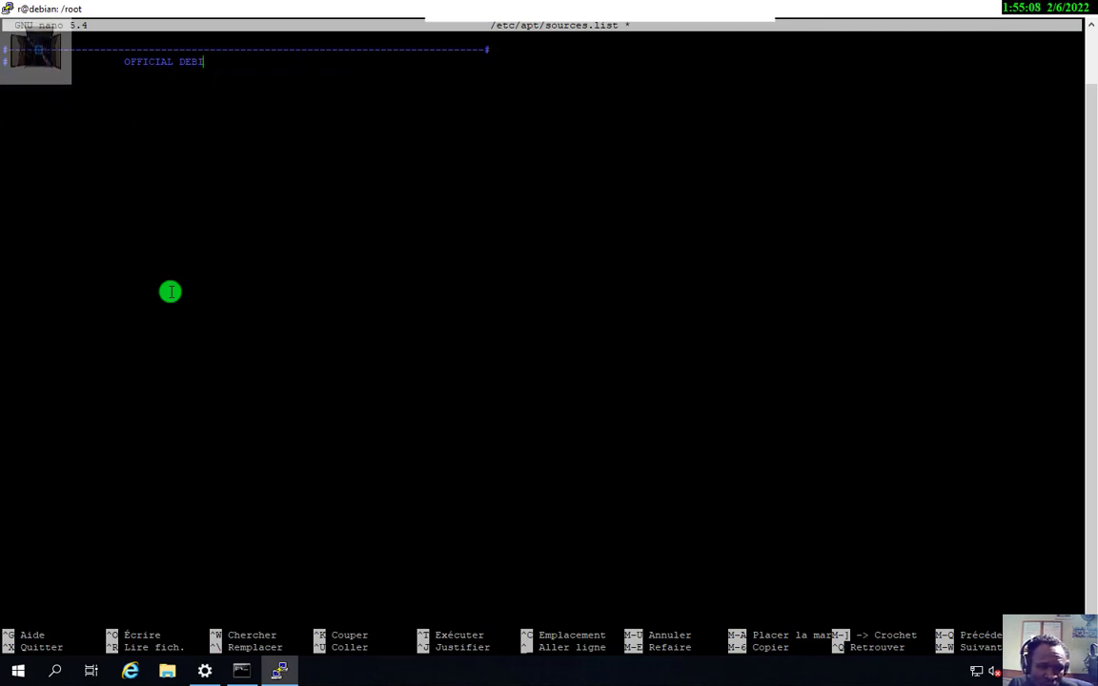
key(BackSpace)
key(BackSpace)
key(BackSpace)
key(BackSpace)
key(BackSpace)
key(BackSpace)
key(BackSpace)
key(BackSpace)
key(BackSpace)
key(BackSpace)
key(BackSpace)
key(BackSpace)
key(BackSpace)
key(BackSpace)
key(BackSpace)
key(BackSpace)
key(BackSpace)
key(BackSpace)
key(BackSpace)
key(BackSpace)
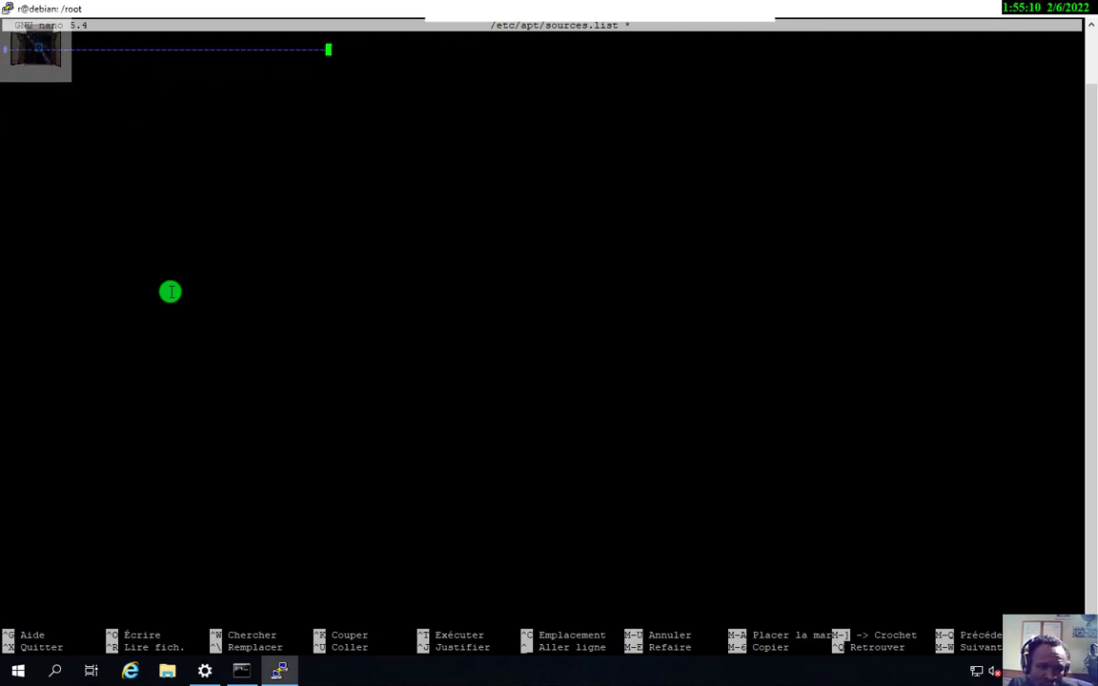
key(BackSpace)
key(BackSpace)
key(BackSpace)
key(BackSpace)
key(BackSpace)
key(BackSpace)
key(BackSpace)
key(BackSpace)
key(BackSpace)
key(BackSpace)
key(BackSpace)
key(BackSpace)
key(BackSpace)
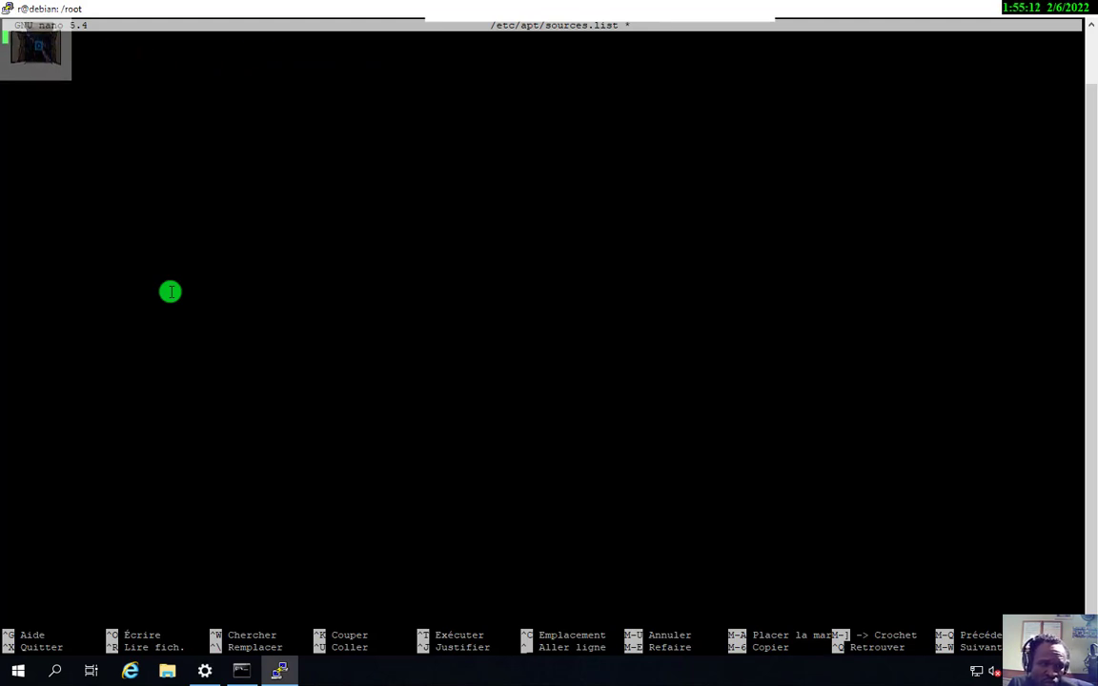
Paste the clipboard's repository list into the emptied sources.list, starting on the line below the first
key(Down)
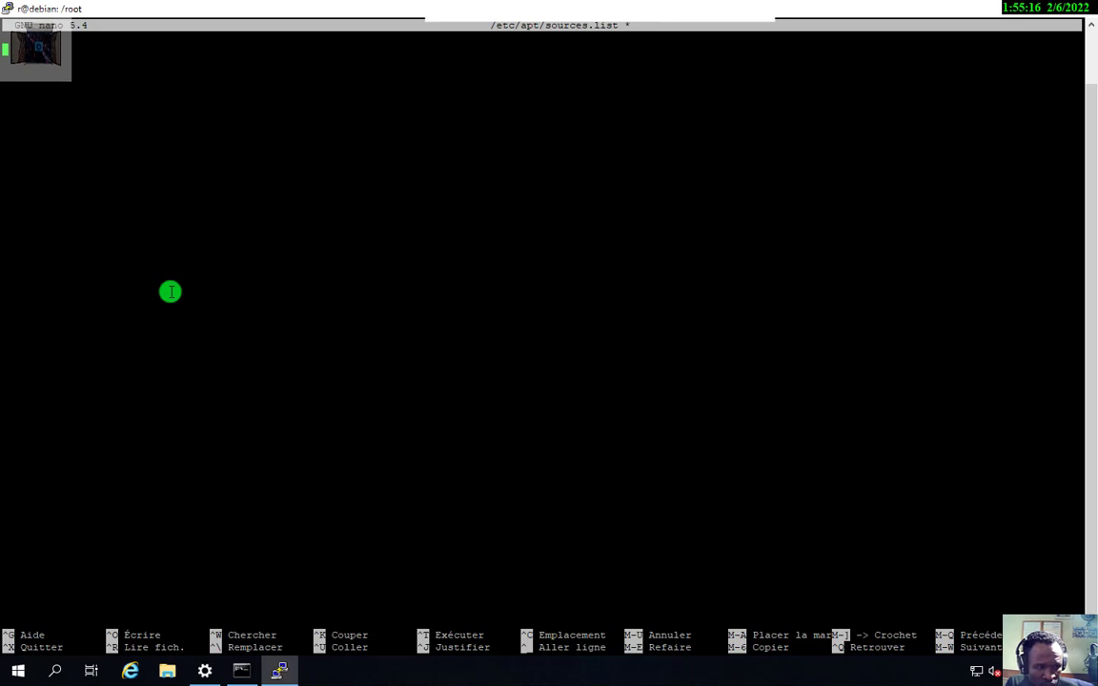
right_click(172, 72)
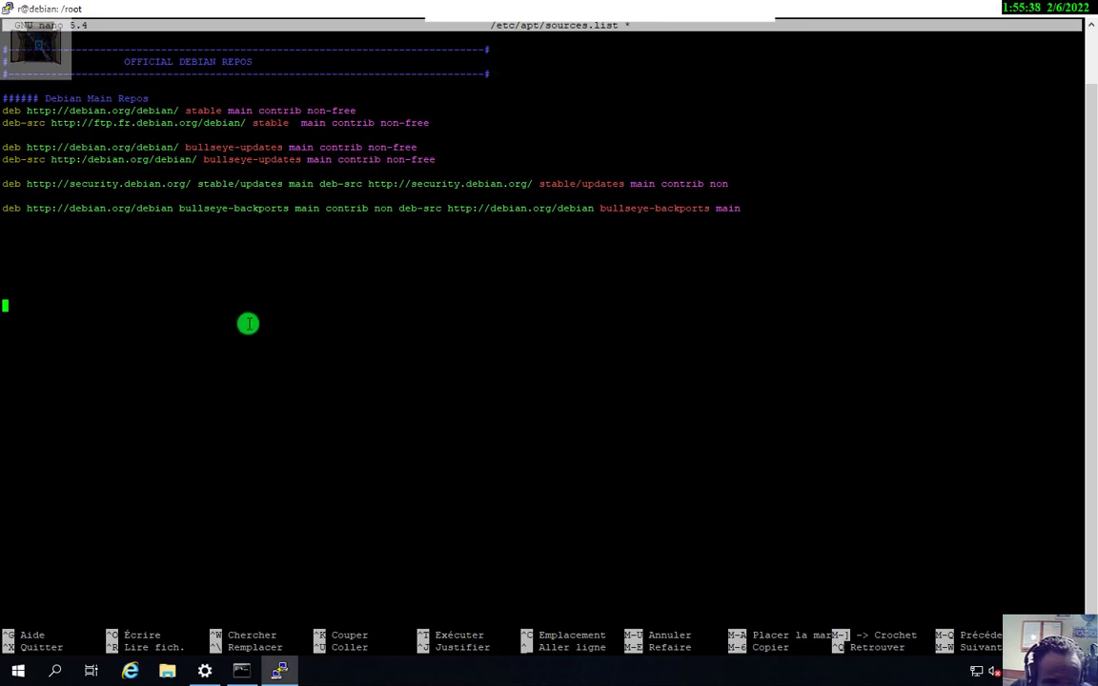
Switch to the browser and copy the whole generated testing list from the Debian Sources List Generator
click(995, 10)
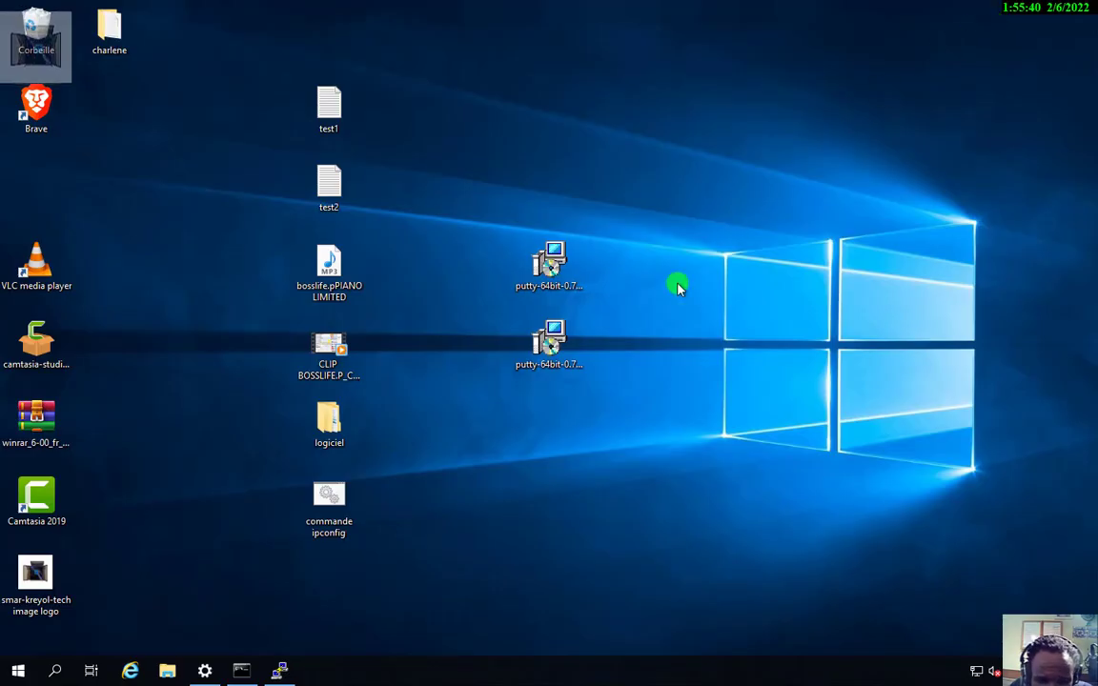
key(alt+Tab)
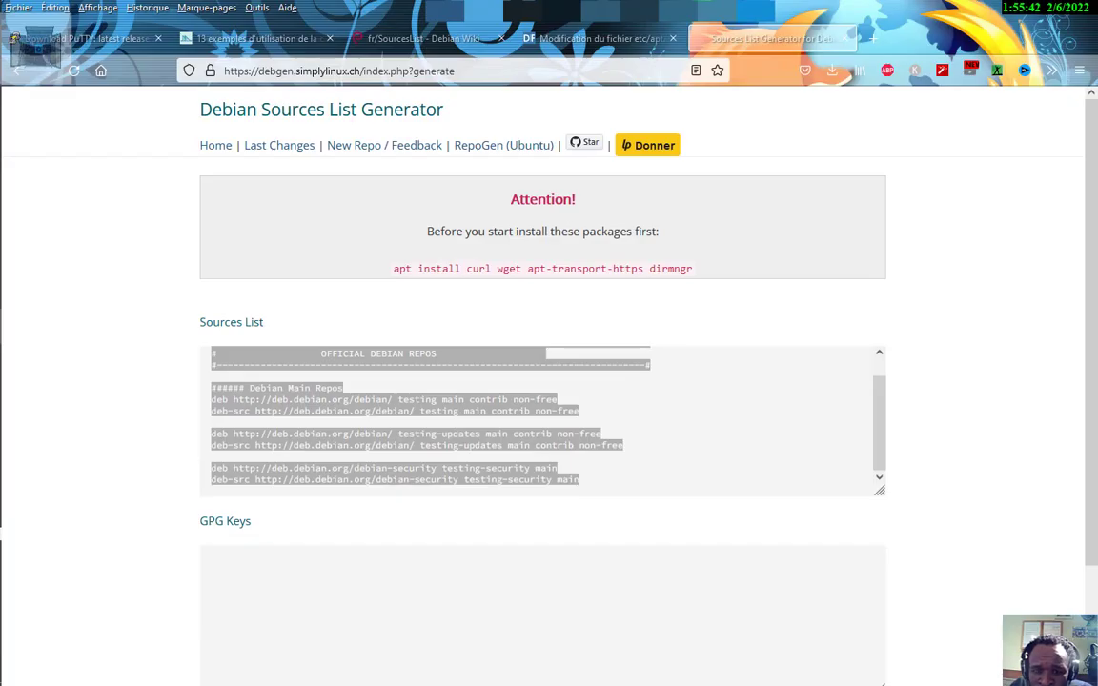
key(ctrl+a)
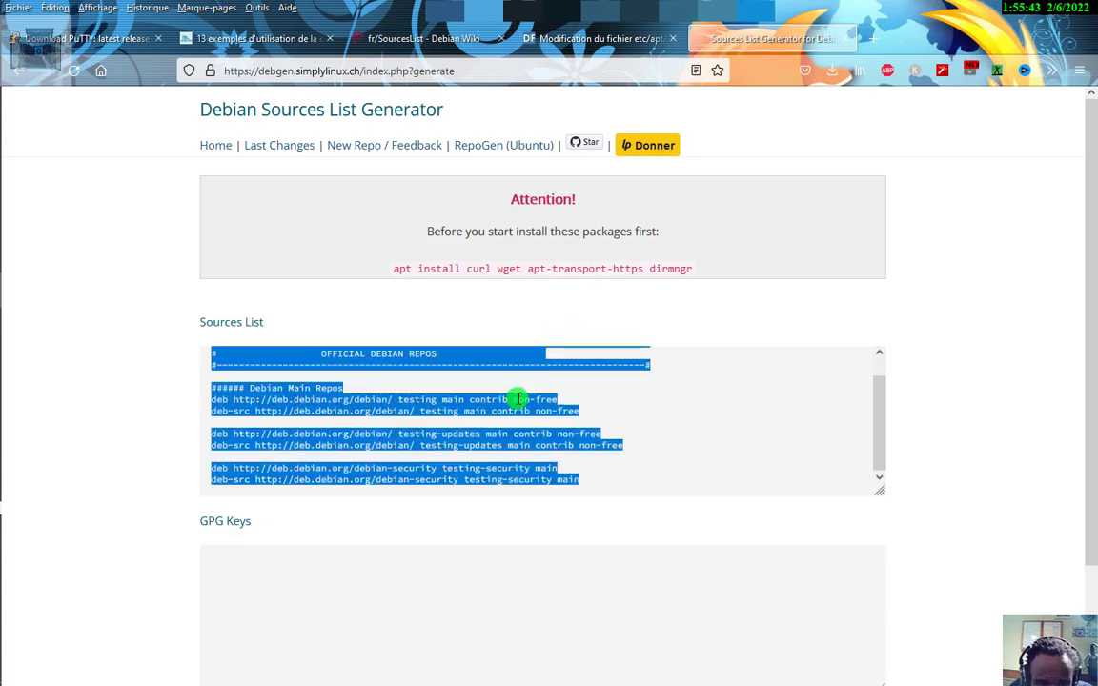
right_click(371, 413)
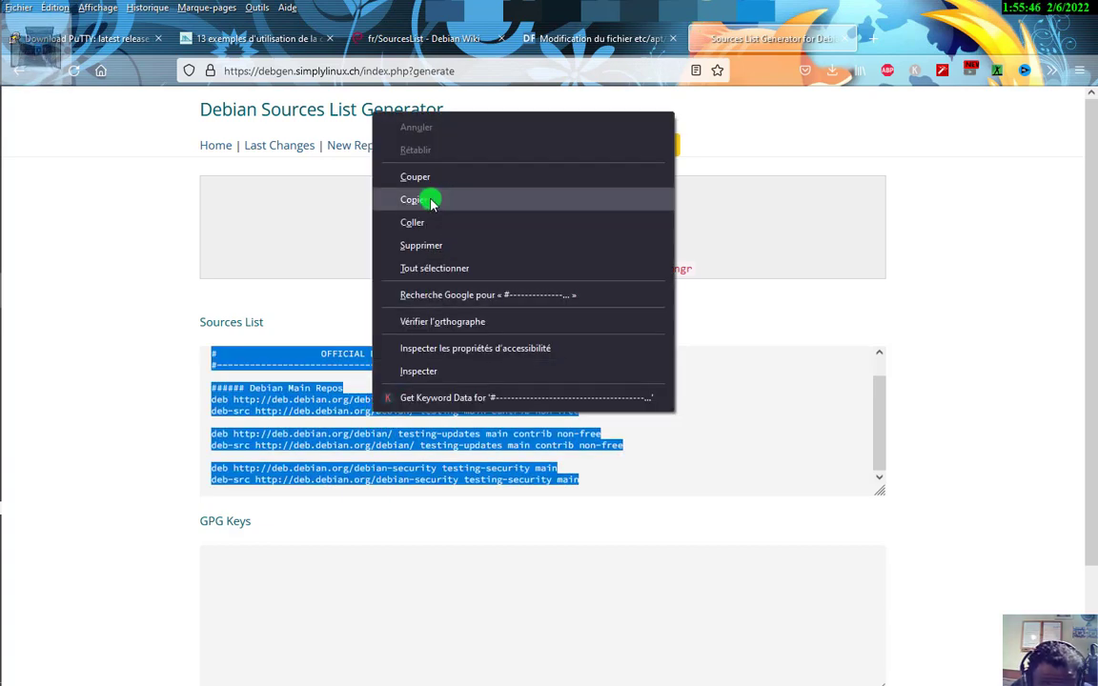
click(431, 201)
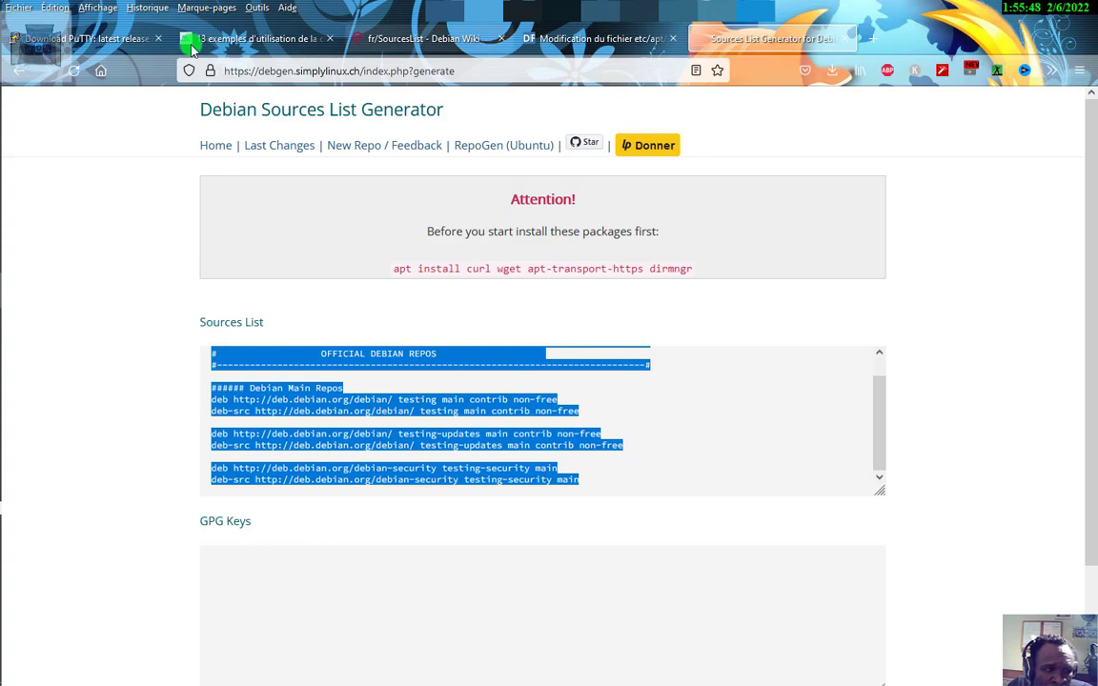
Switch back to the remote desktop's PuTTY session and try to select the final bullseye-backports line in sources.list
mouse_move(5, 153)
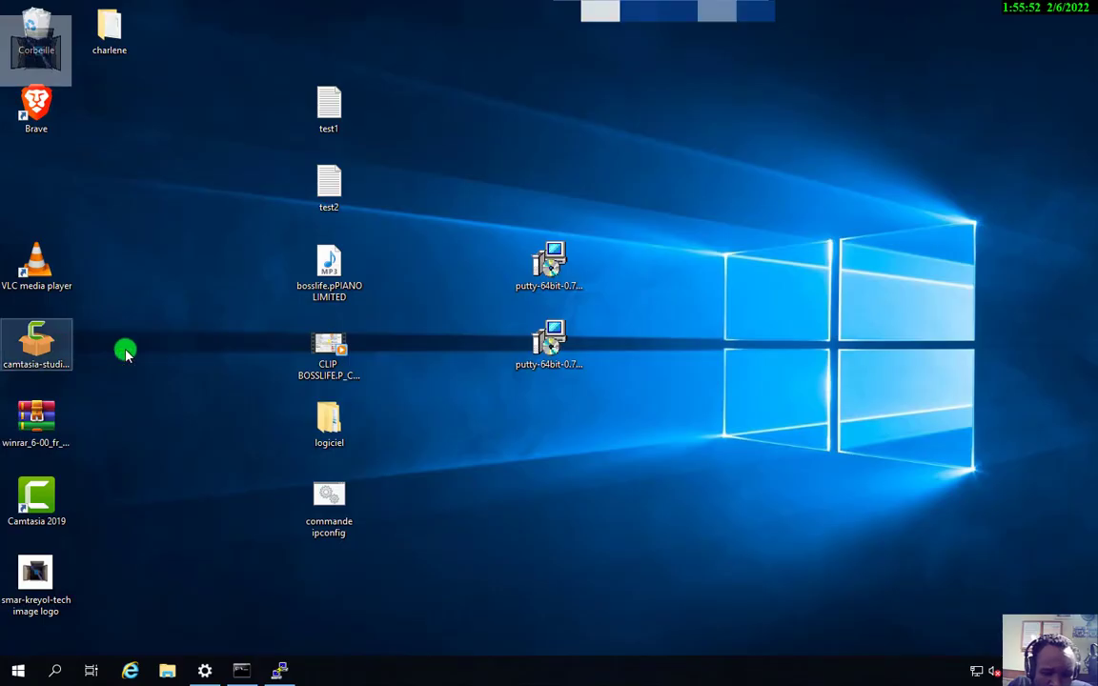
click(278, 671)
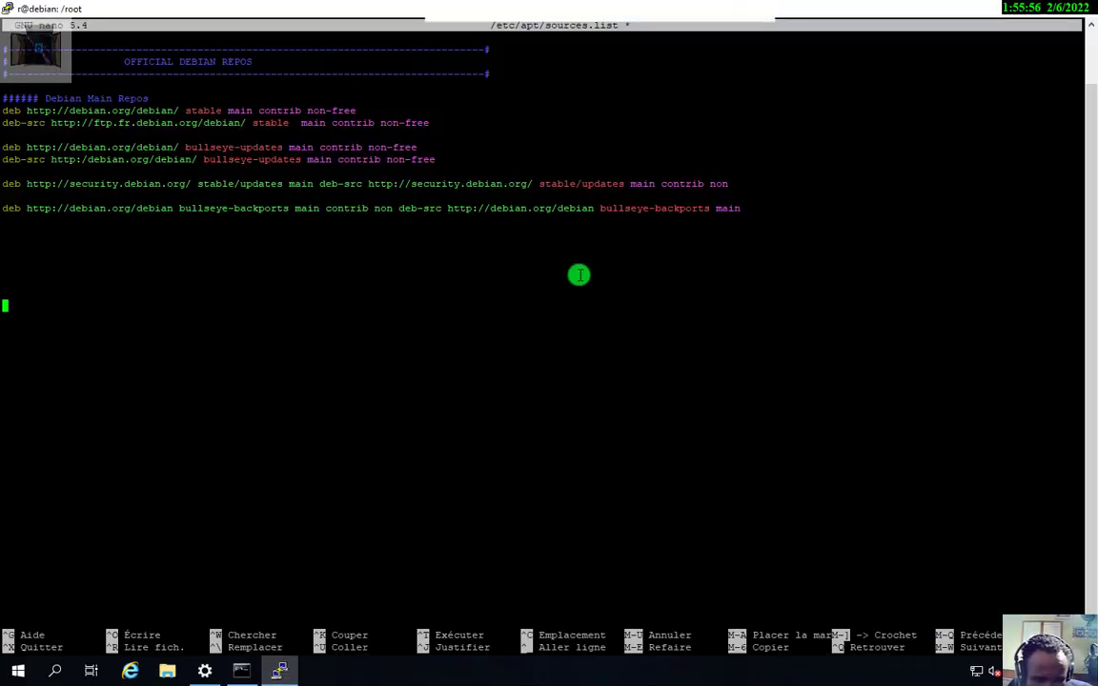
triple_click(661, 217)
click(677, 214)
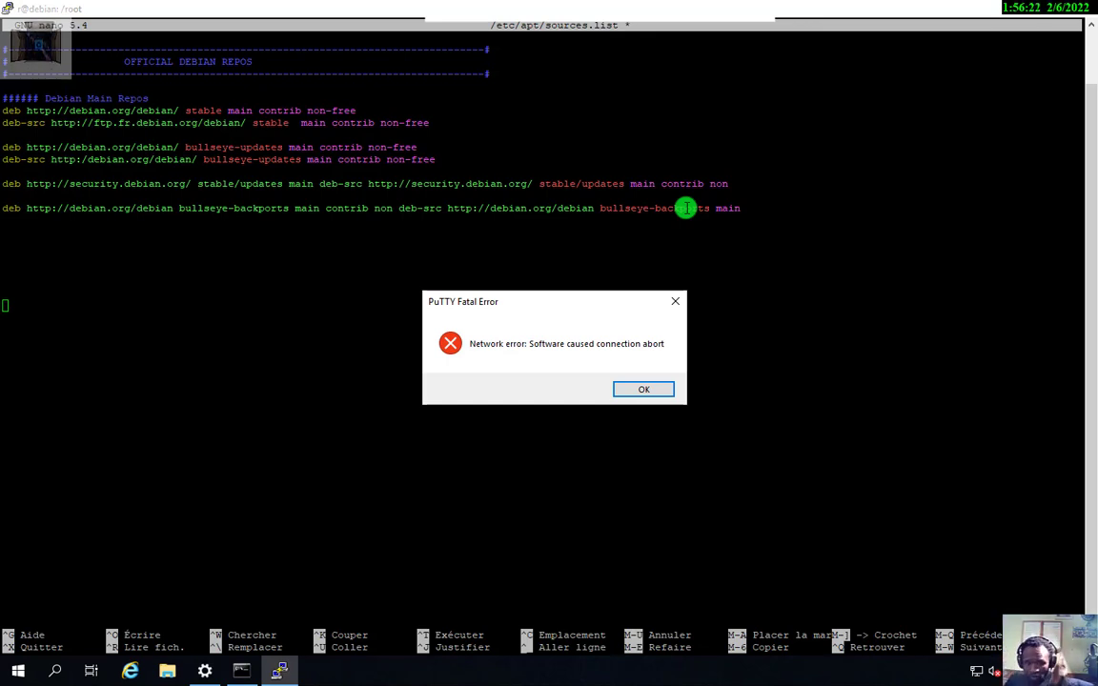
Dismiss the PuTTY network error, restart the session, and log in as r with the account password
click(627, 387)
right_click(529, 14)
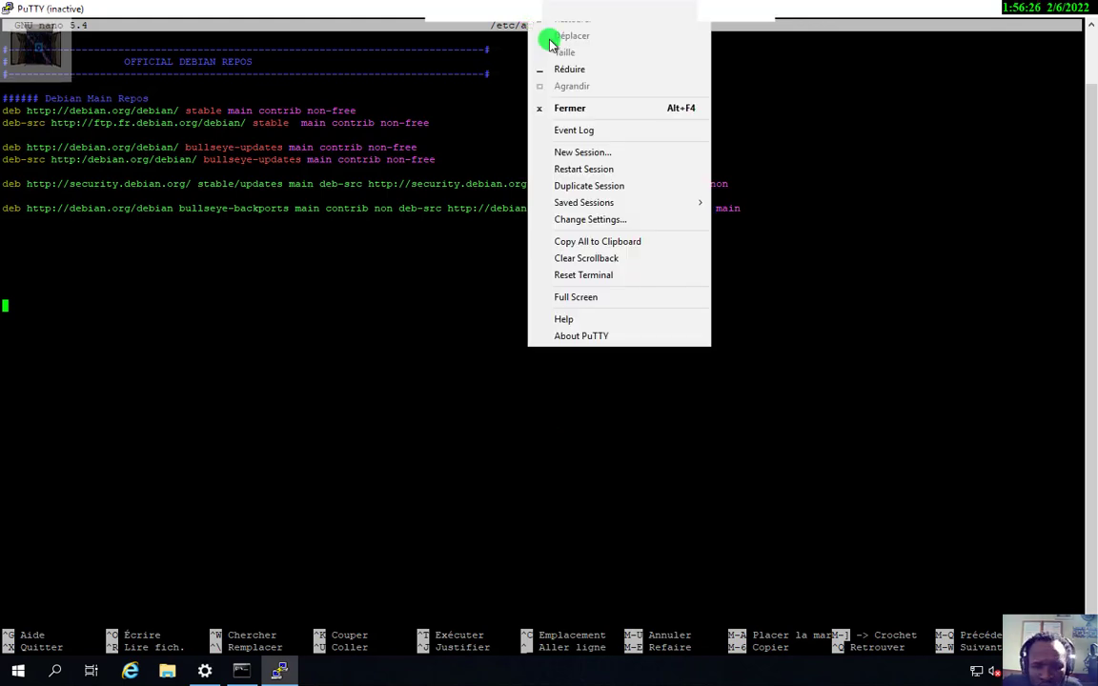
click(558, 168)
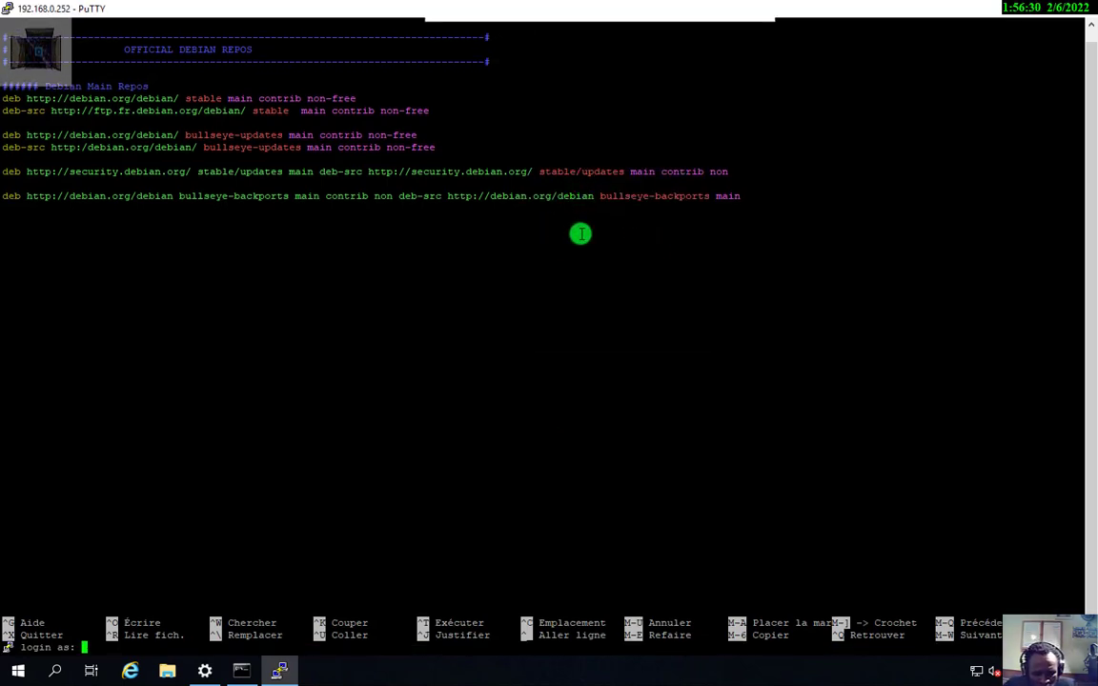
text(r)
key(Return)
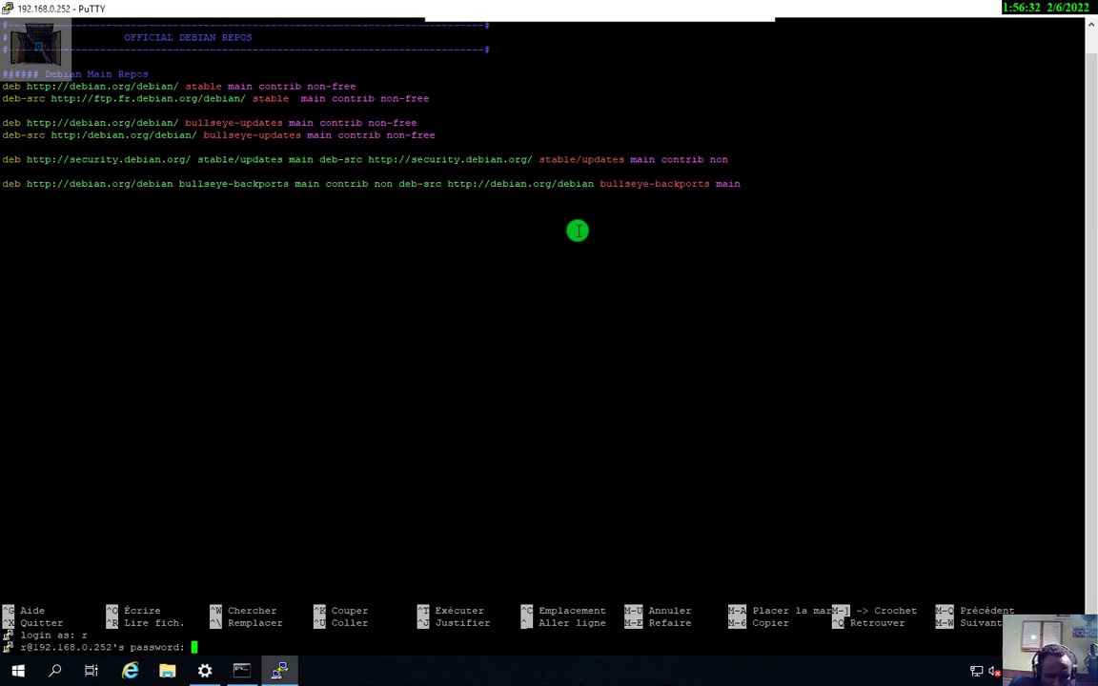
key(Return)
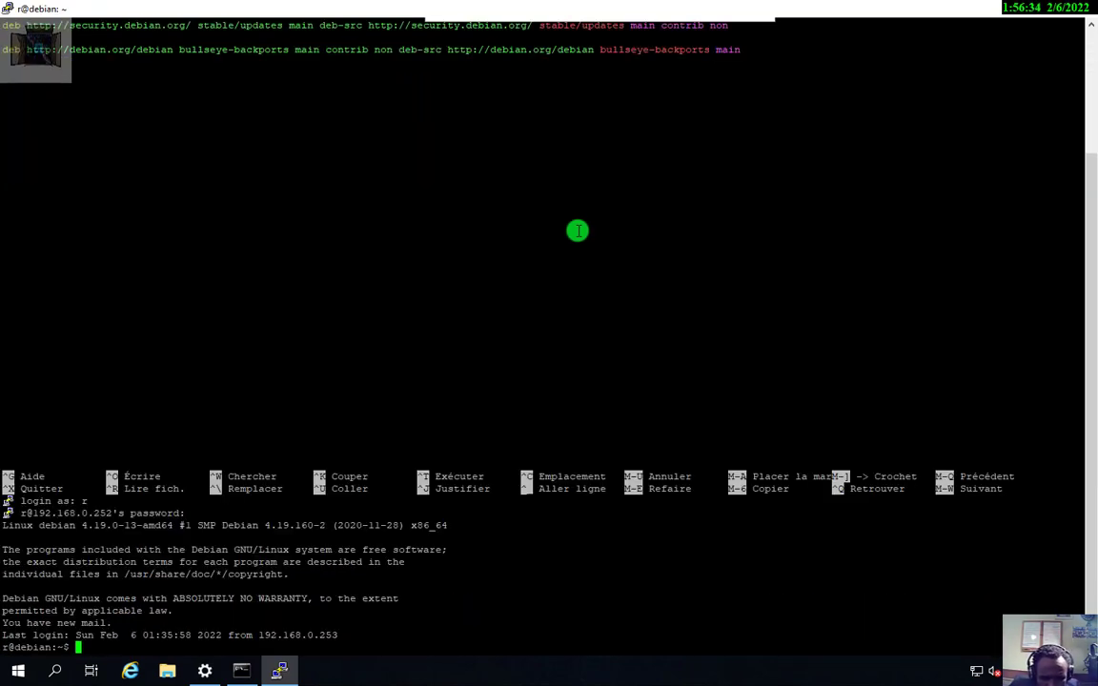
Switch to the root account with su - and enter the root password
key(Return)
key(Return)
key(Return)
key(Return)
text(s)
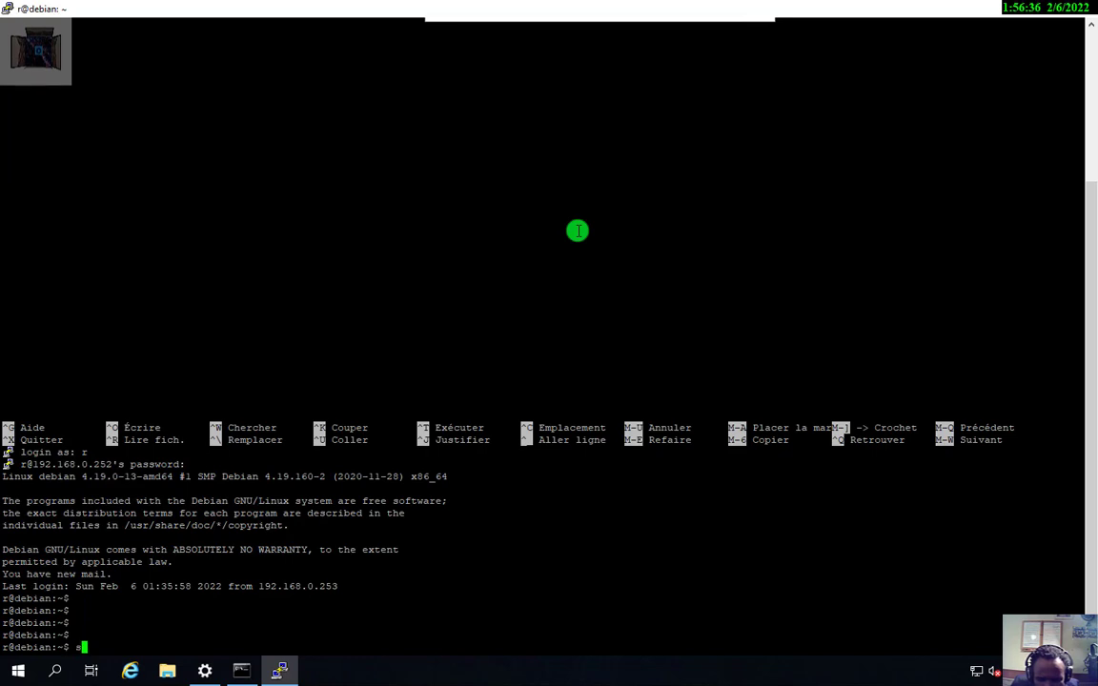
text(ur)
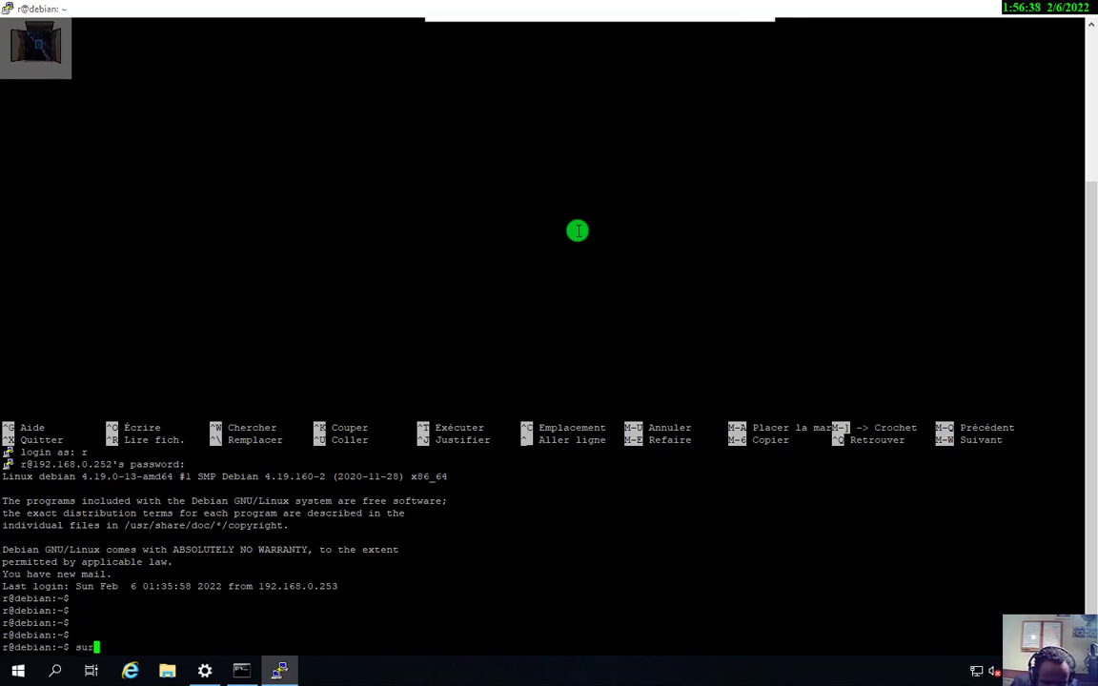
key(BackSpace)
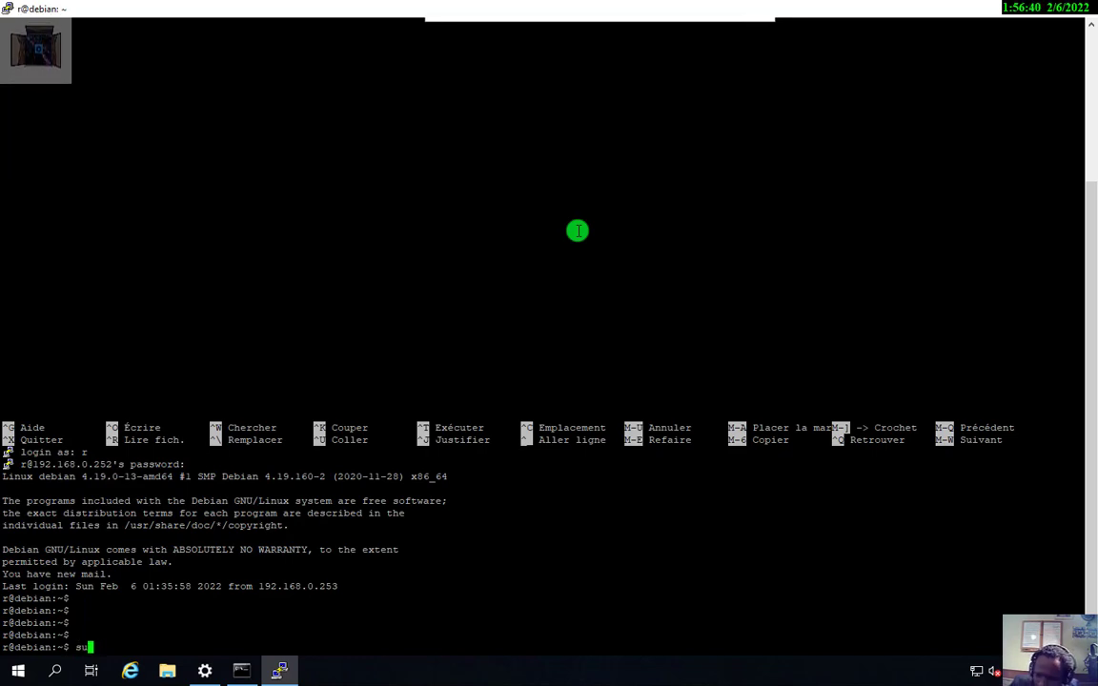
text(-)
key(Return)
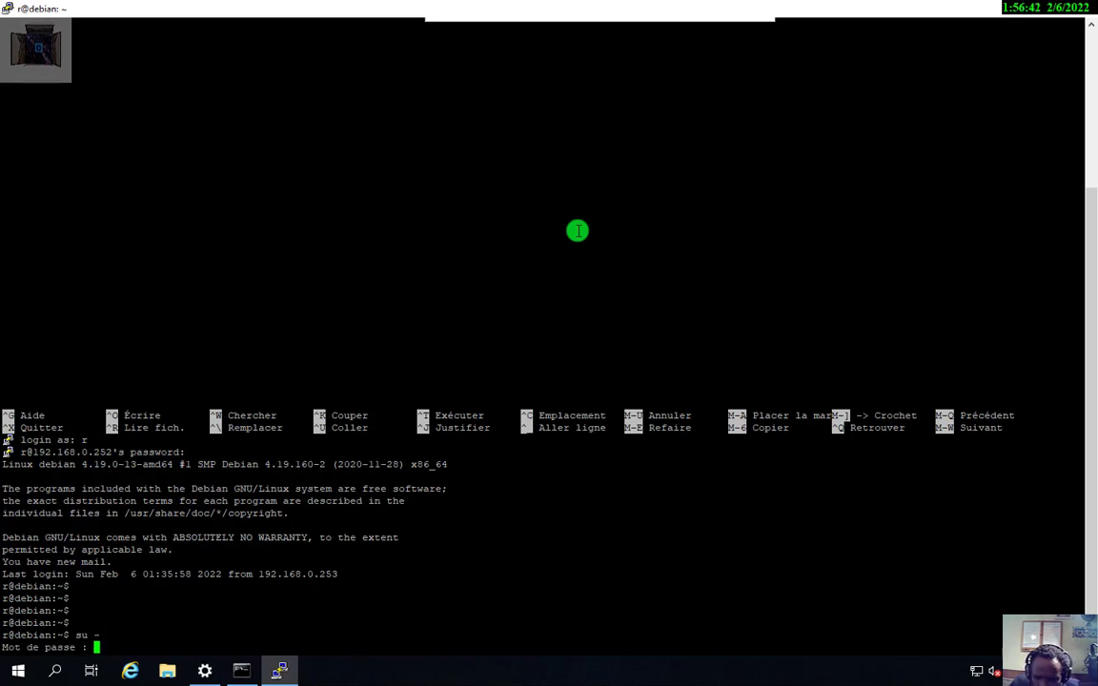
key(Return)
key(Return)
key(Return)
key(Return)
key(Return)
key(Return)
key(Return)
key(Return)
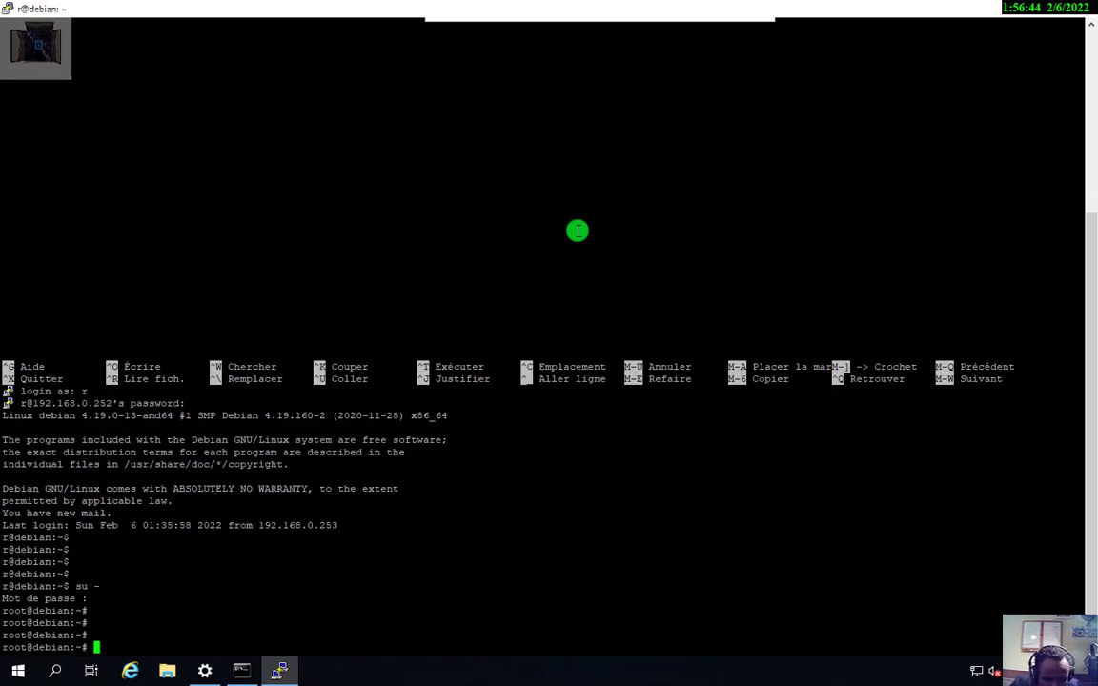
Try to clear the terminal screen by running cleart
text(cl)
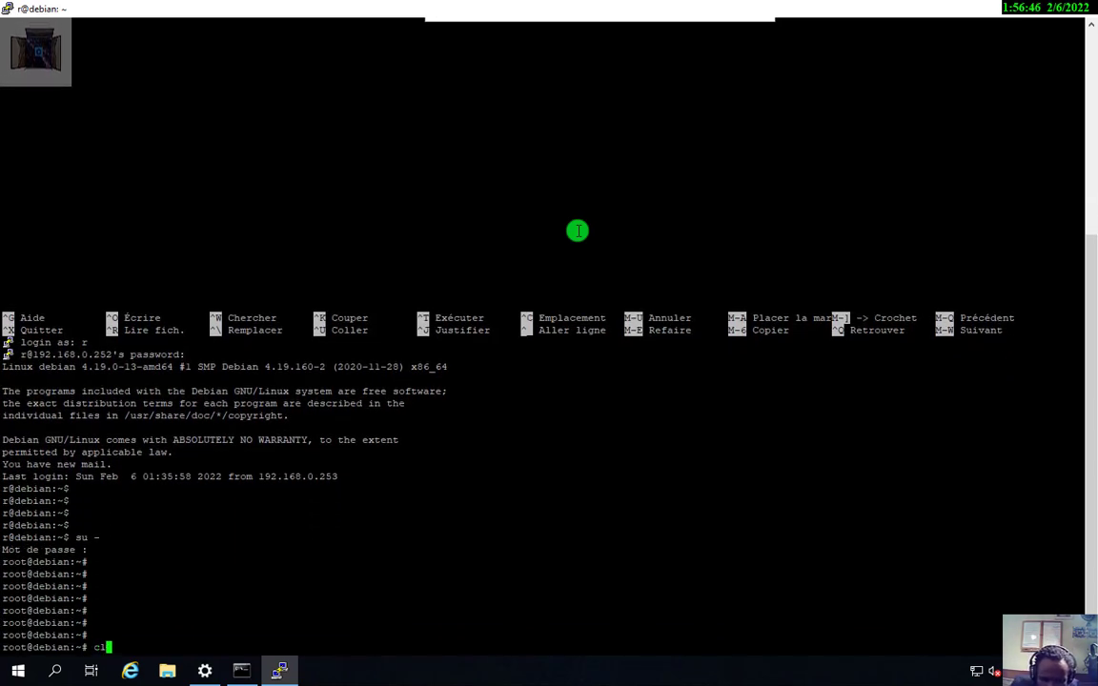
text(eart)
key(Return)
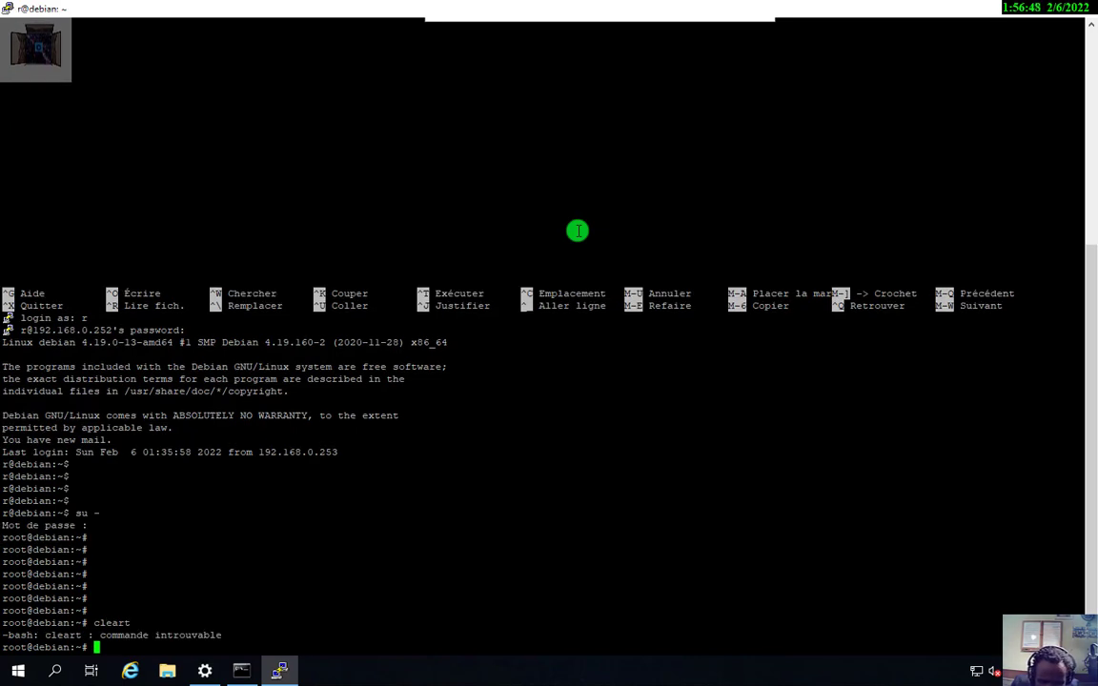
Clear the terminal screen with the clear command
text(clear)
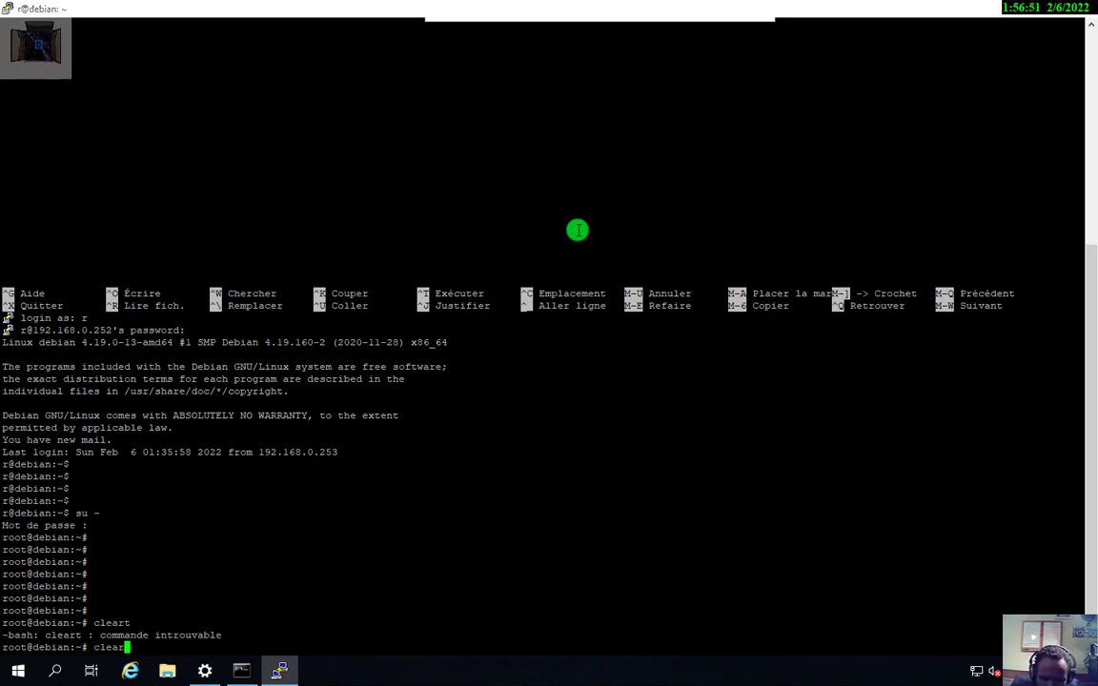
key(Return)
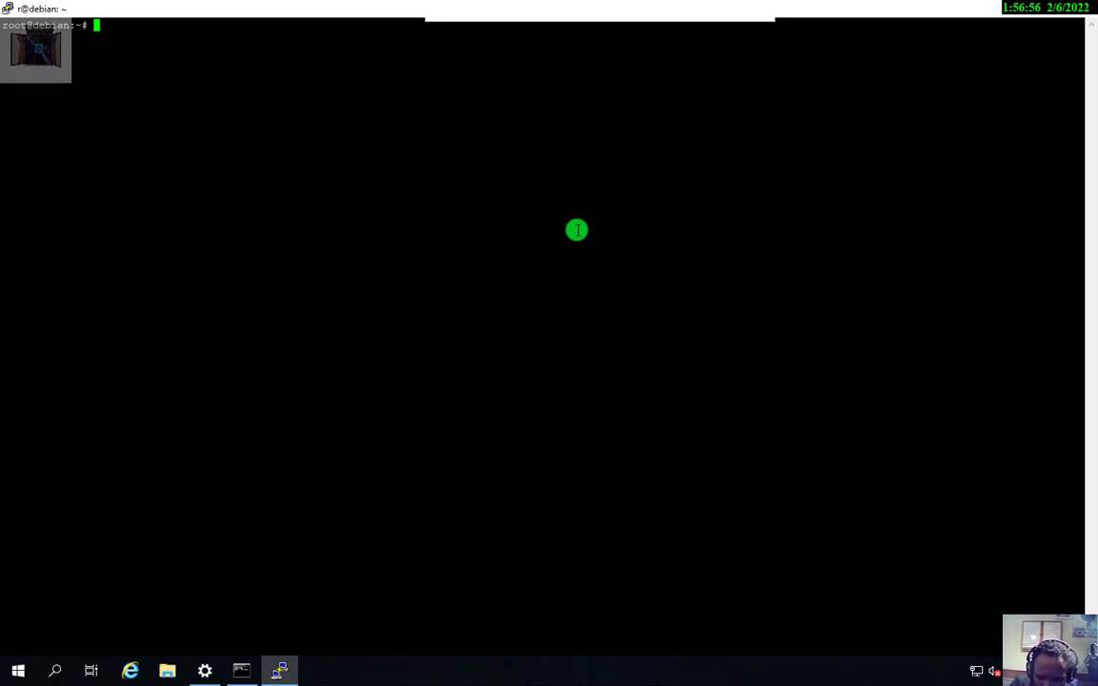
text(nan)
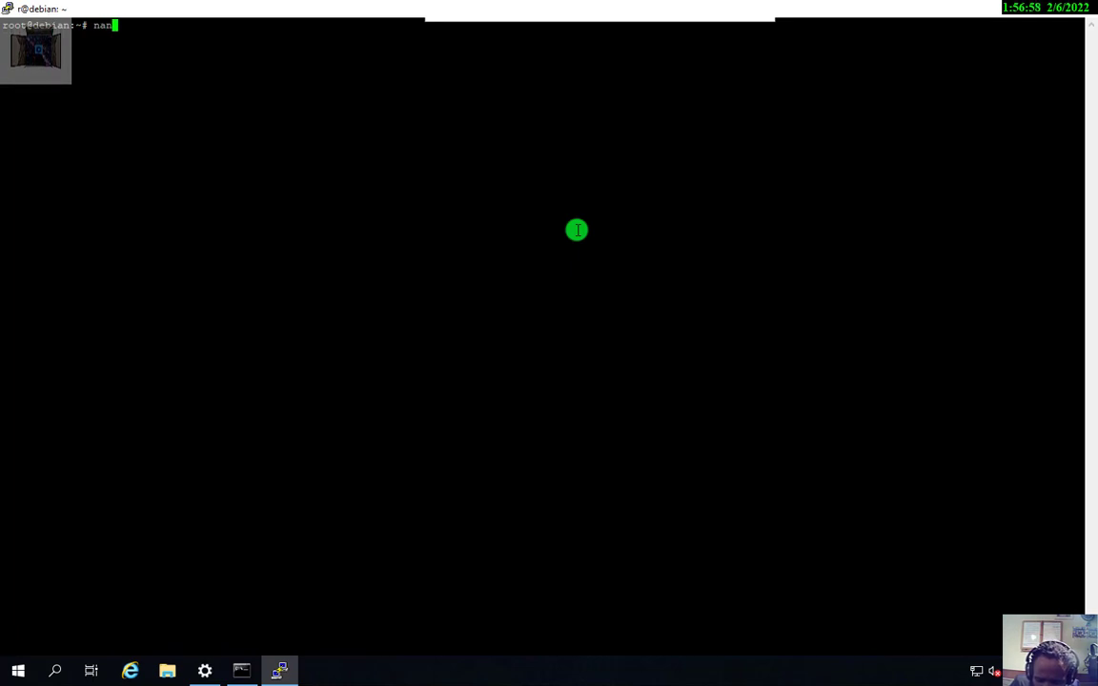
text(o /)
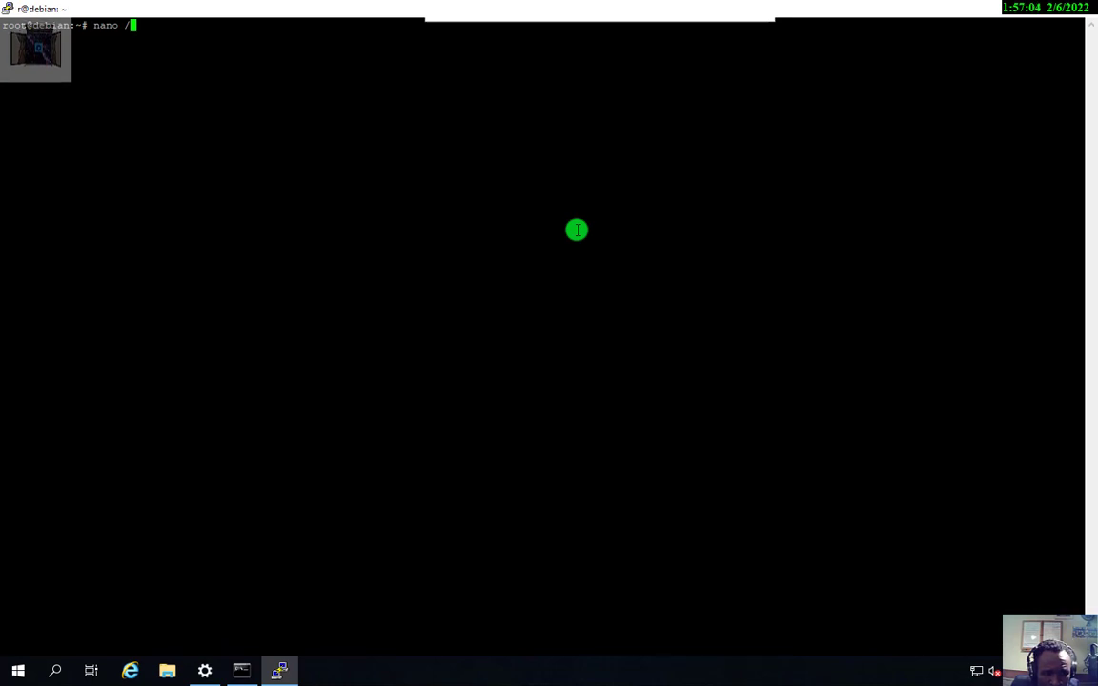
key(BackSpace)
key(BackSpace)
key(BackSpace)
key(BackSpace)
key(BackSpace)
key(BackSpace)
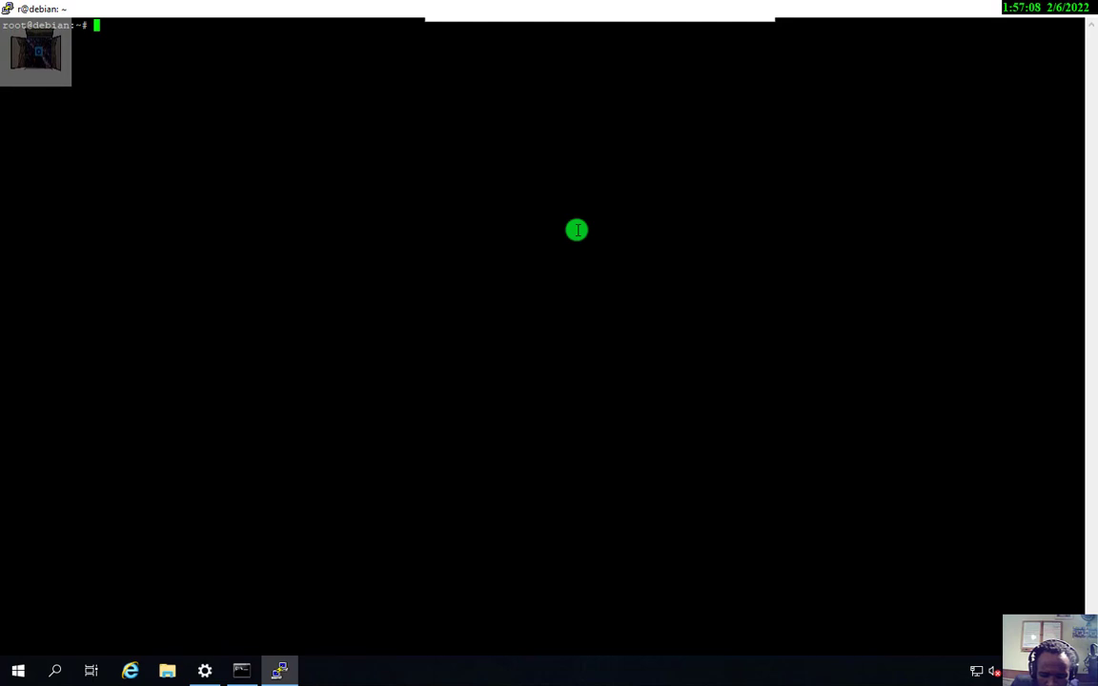
Try to open /etc/apt/sources.list in gedit from the root shell
text(gedit)
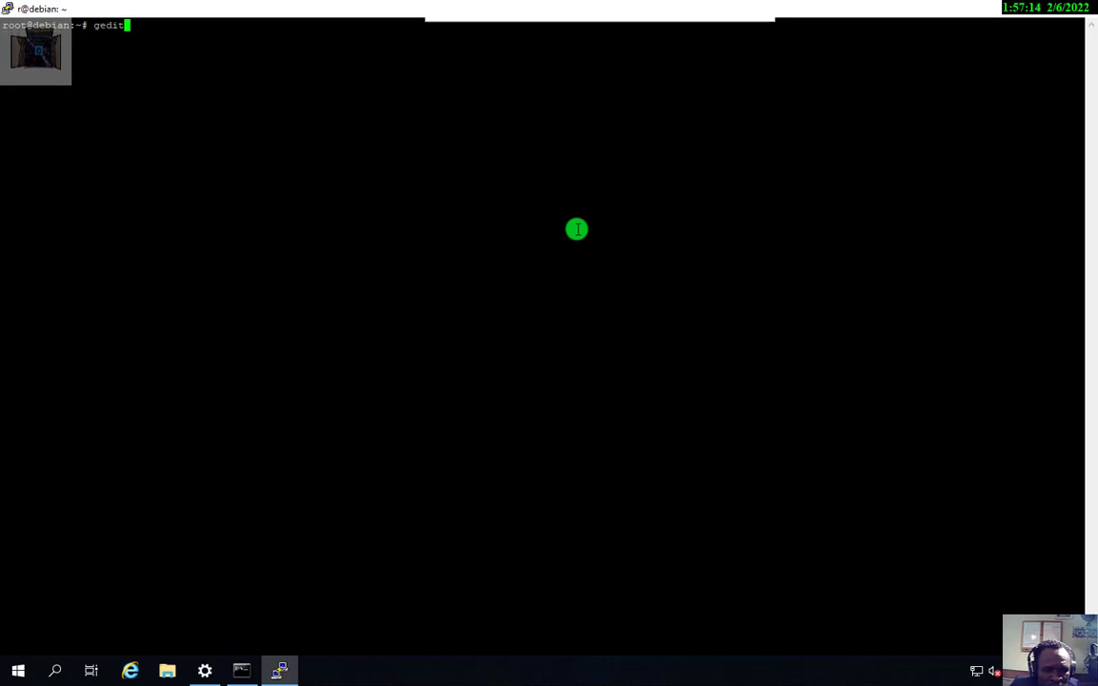
text(/)
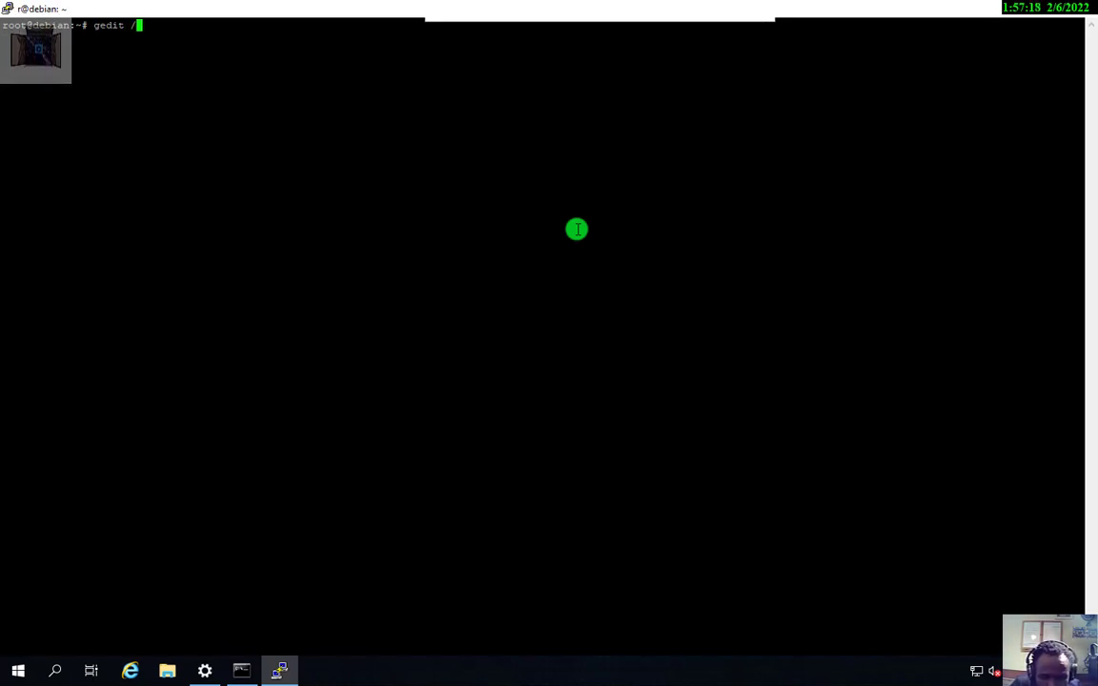
text(etc)
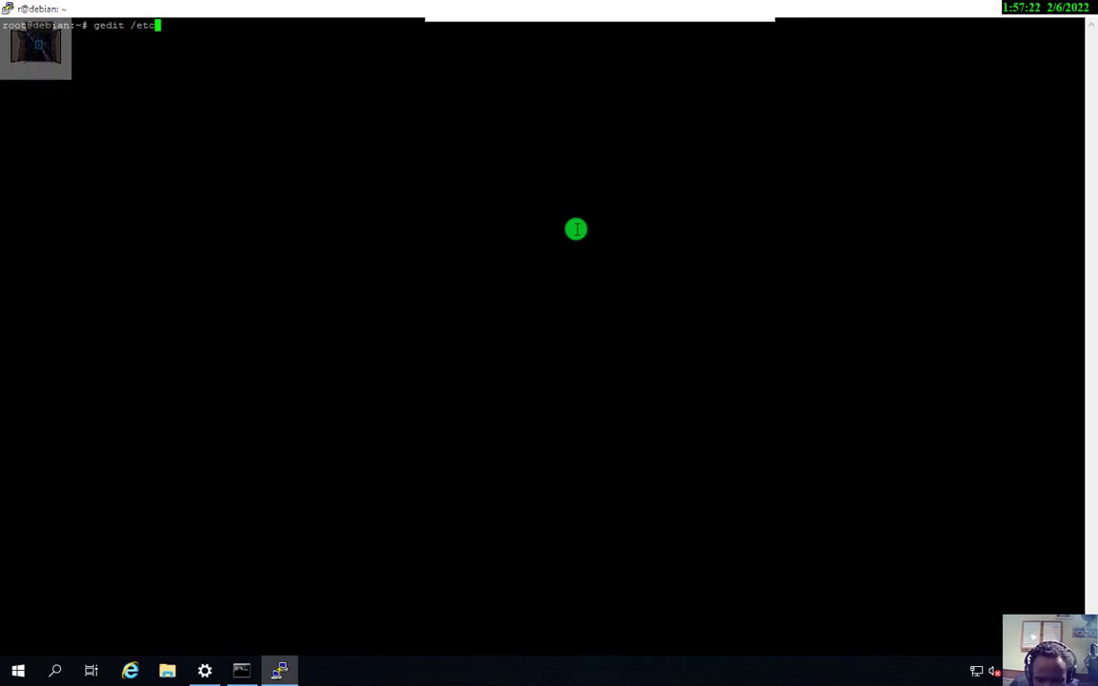
text(/apt)
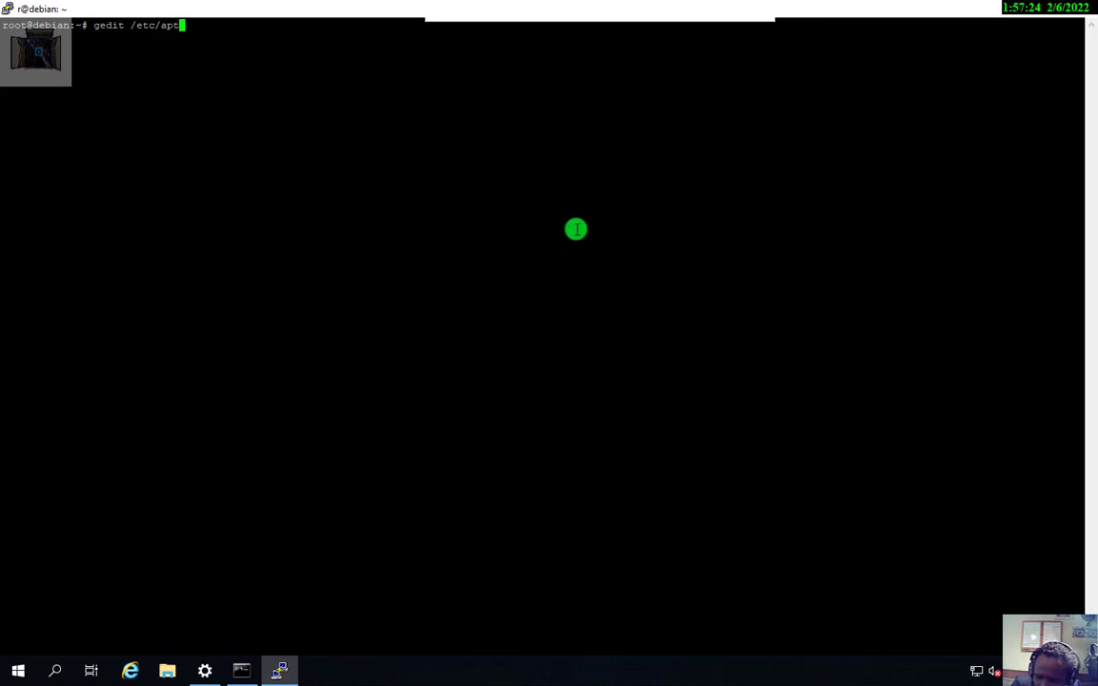
text(/)
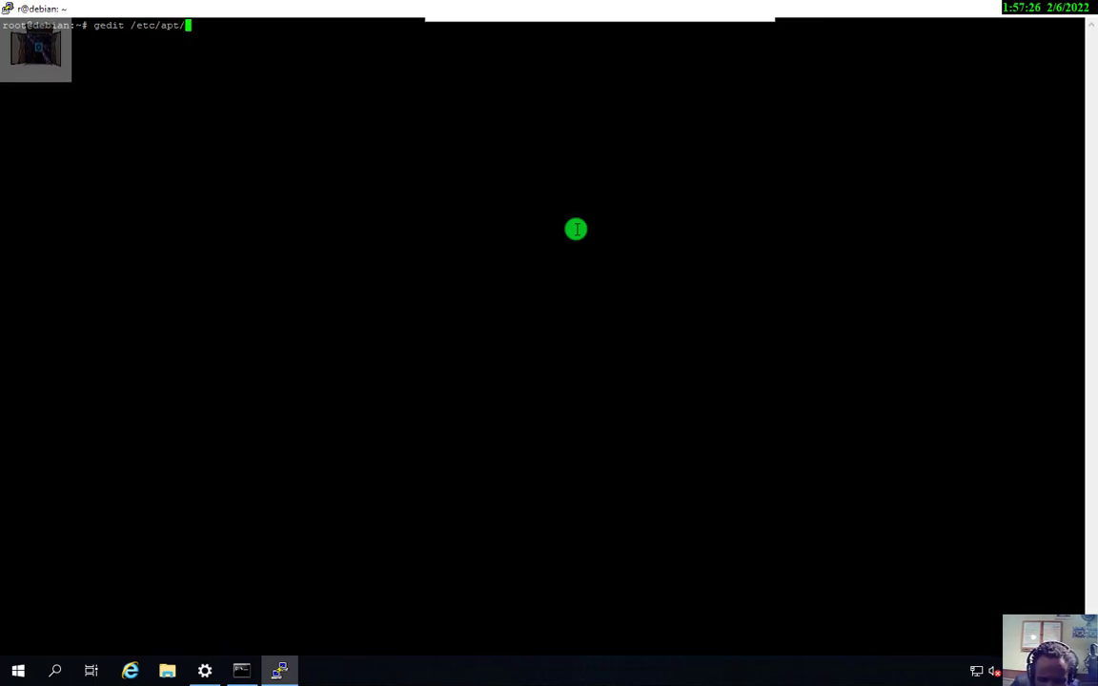
text(sour)
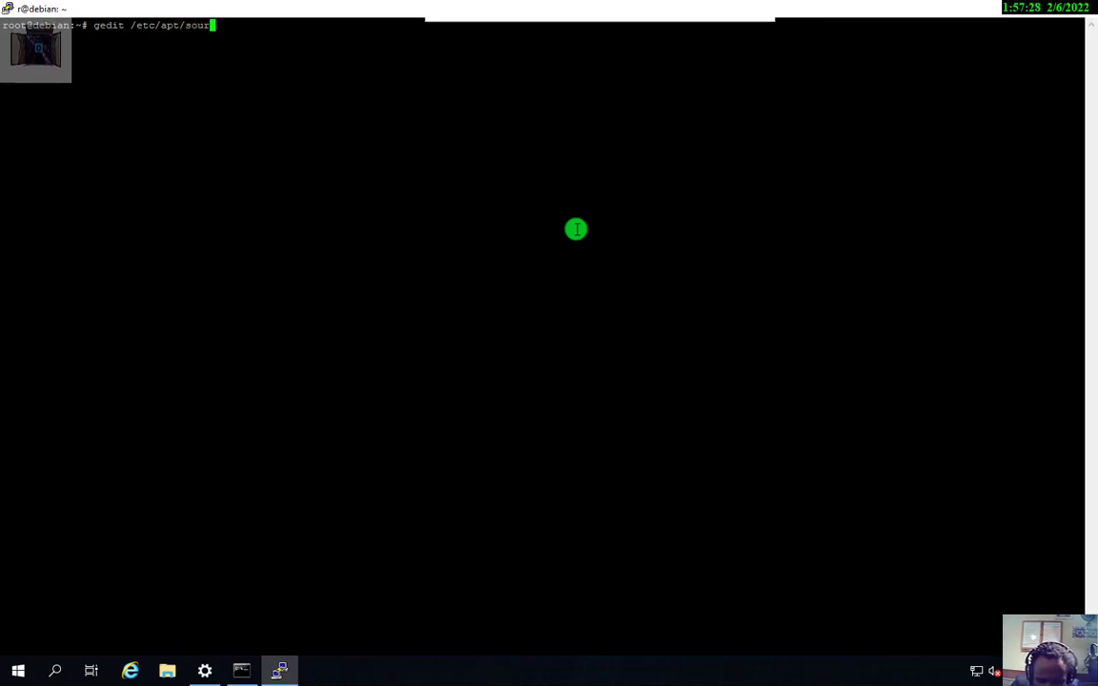
text(ces.list)
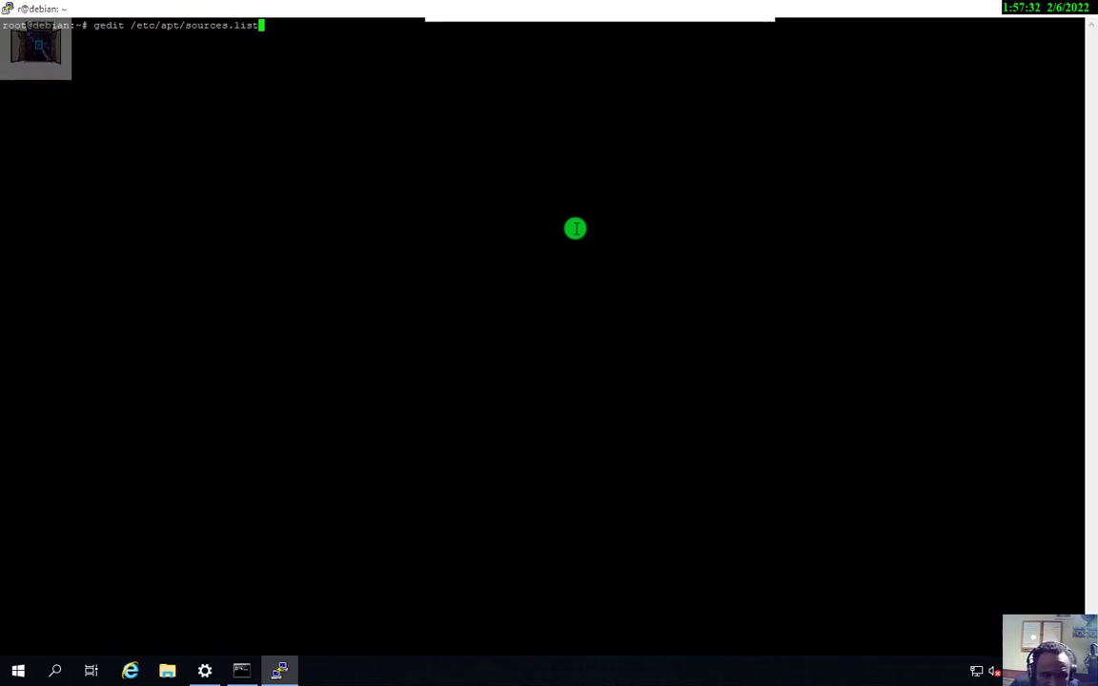
key(Return)
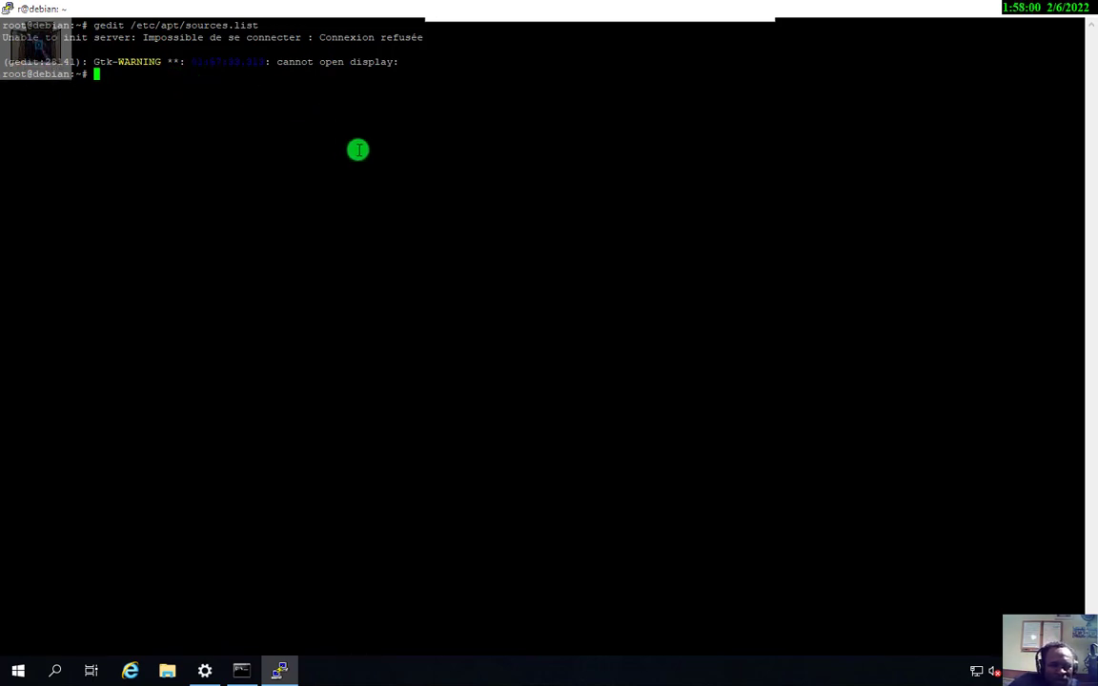
Recall the last command, replace gedit with nano, and try to run it as nano/etc/apt/sources.list
key(Up)
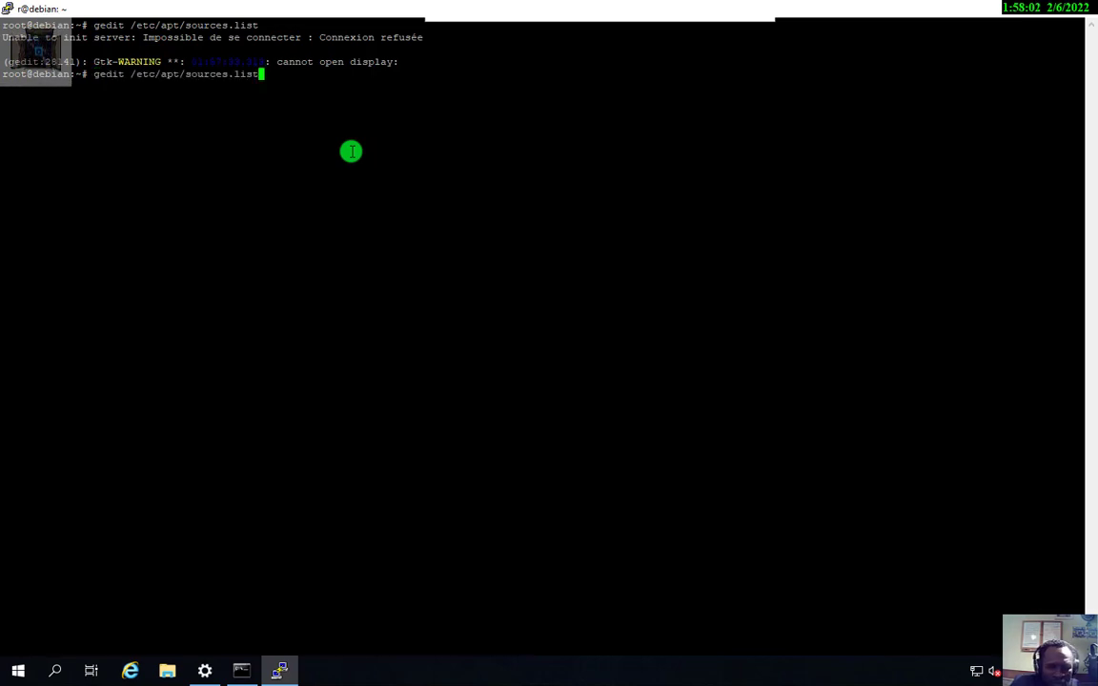
key(Left)
key(Left)
key(Left)
key(Left)
key(Left)
key(Left)
key(Left)
key(Left)
key(Left)
key(Left)
key(Left)
key(Left)
key(Left)
key(Left)
key(Left)
key(Left)
key(Left)
key(Left)
key(Left)
key(Left)
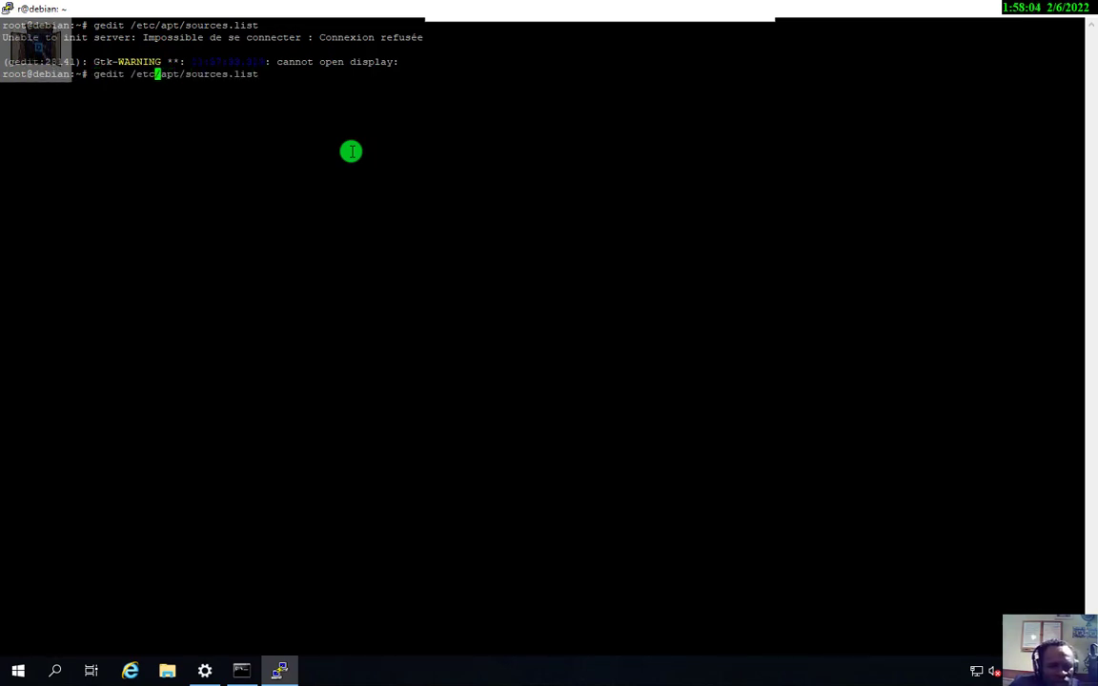
key(Left)
key(Left)
key(BackSpace)
key(BackSpace)
key(BackSpace)
key(BackSpace)
key(BackSpace)
key(BackSpace)
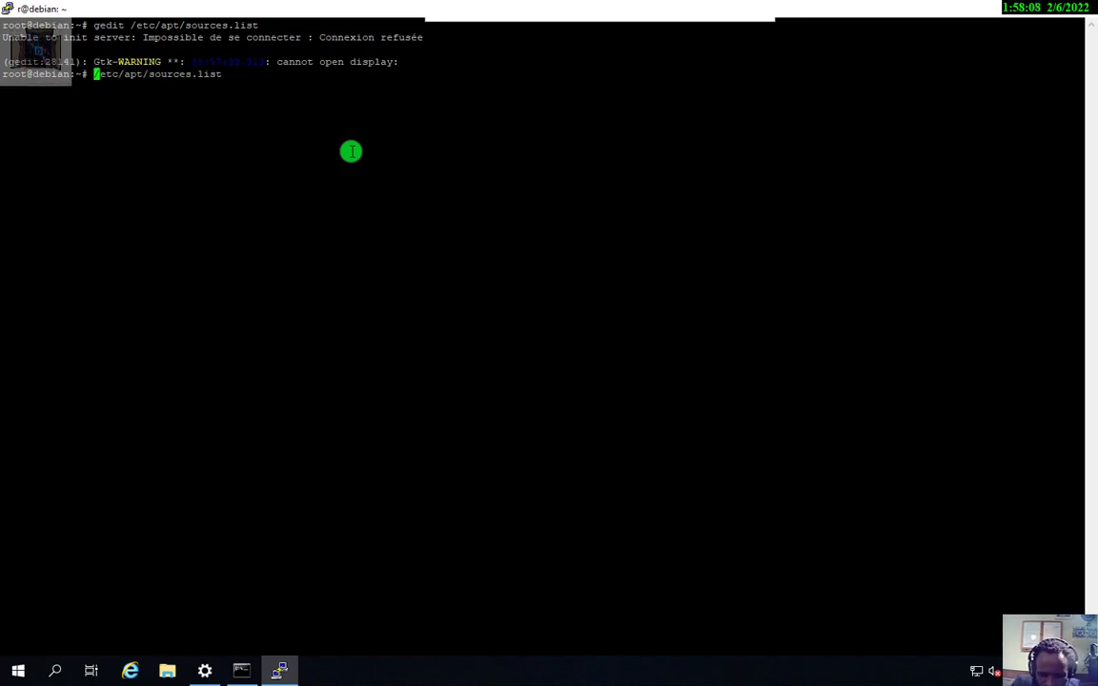
text(nano)
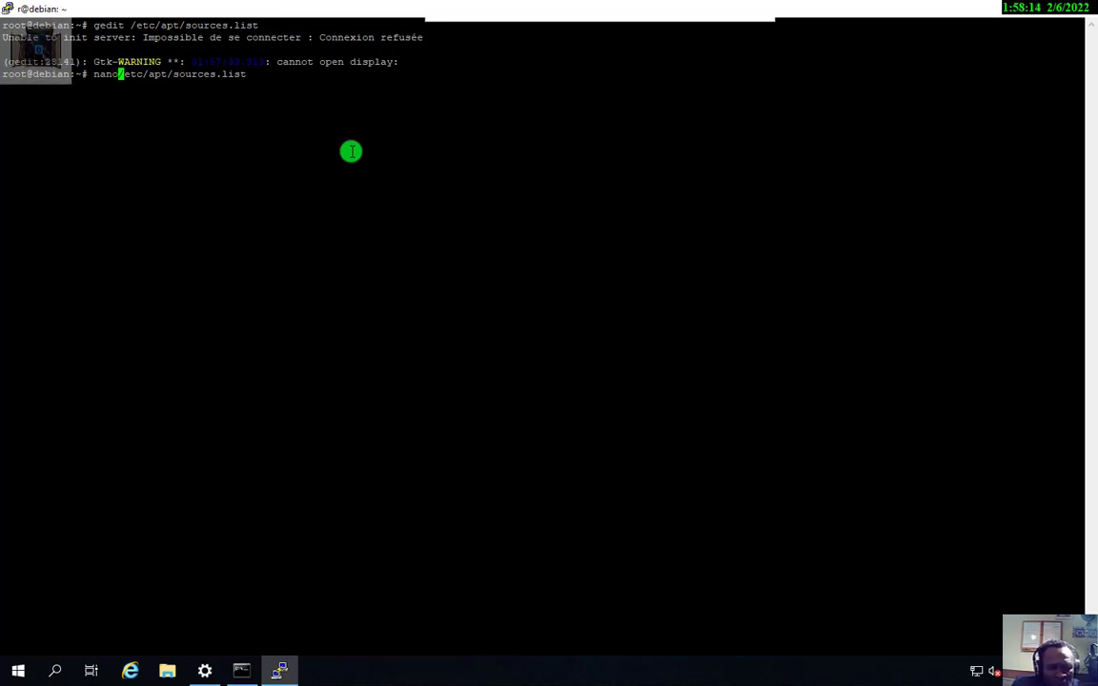
key(Return)
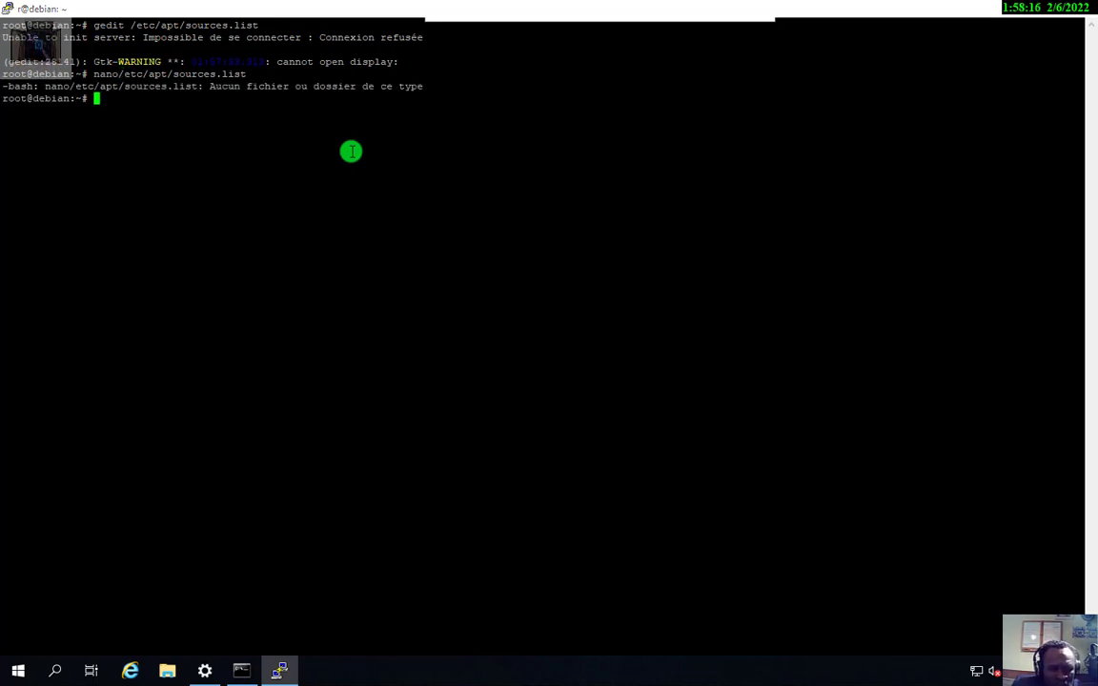
Correct the recalled command to nano /etc/apt/sources.list, open the file despite the existing lock, and save it under the same name
key(Up)
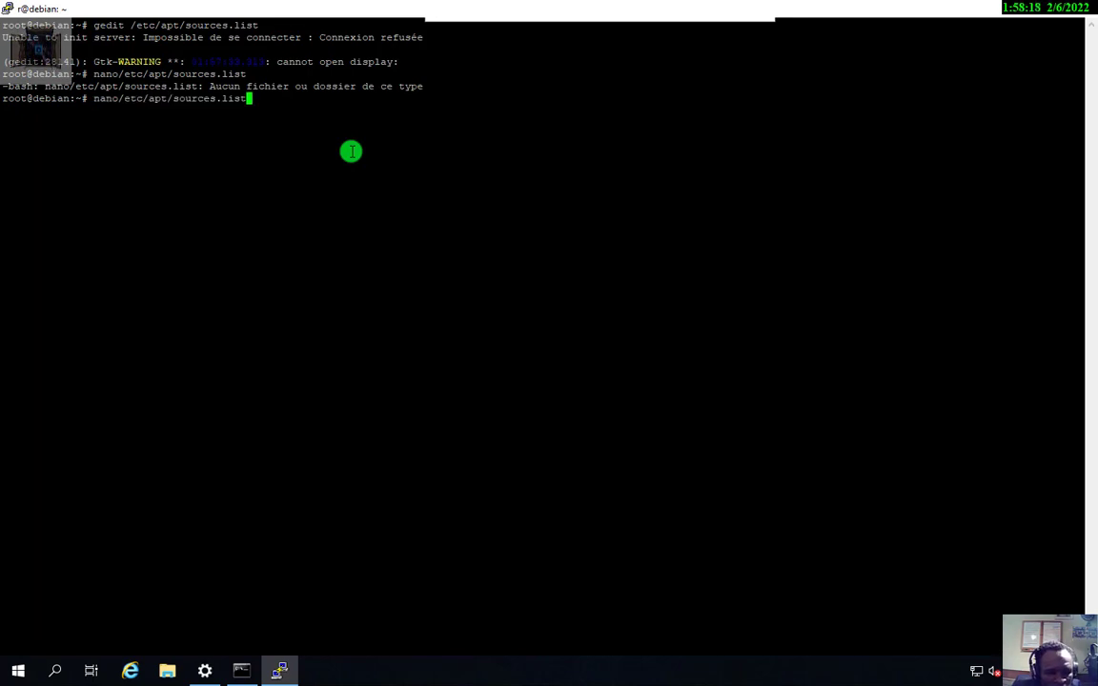
key(Left)
key(Left)
key(Left)
key(Left)
key(Left)
key(Left)
key(Left)
key(Left)
key(Left)
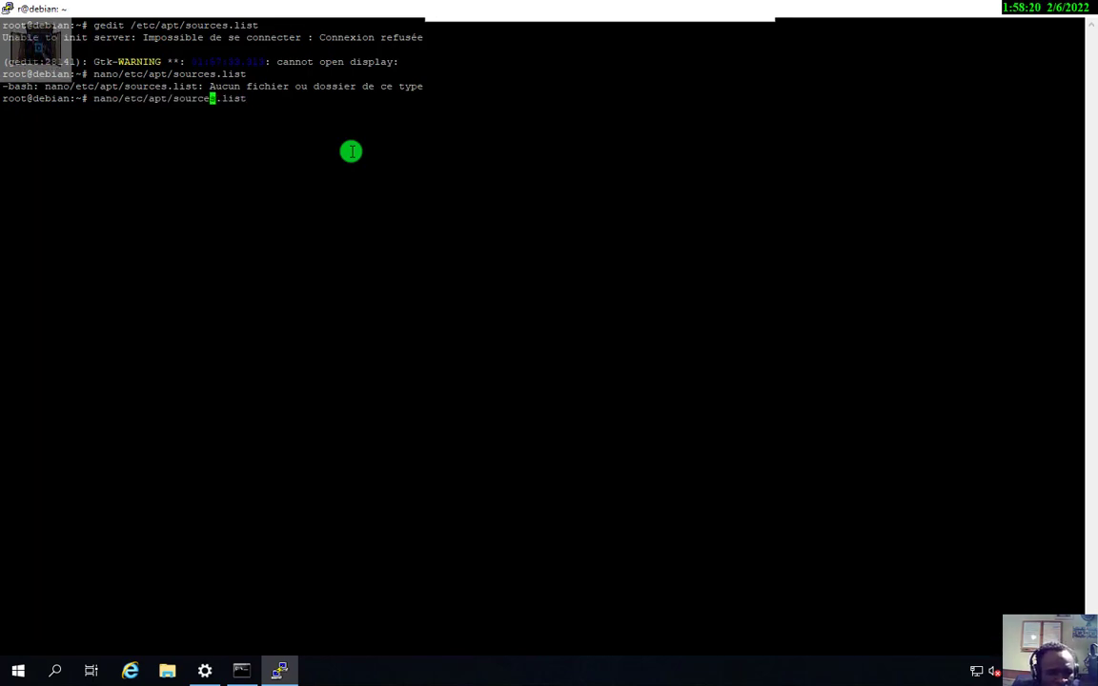
key(Left)
key(Left)
key(Left)
key(Left)
key(Left)
key(Left)
key(Left)
key(Left)
key(Left)
key(Left)
key(Left)
key(Left)
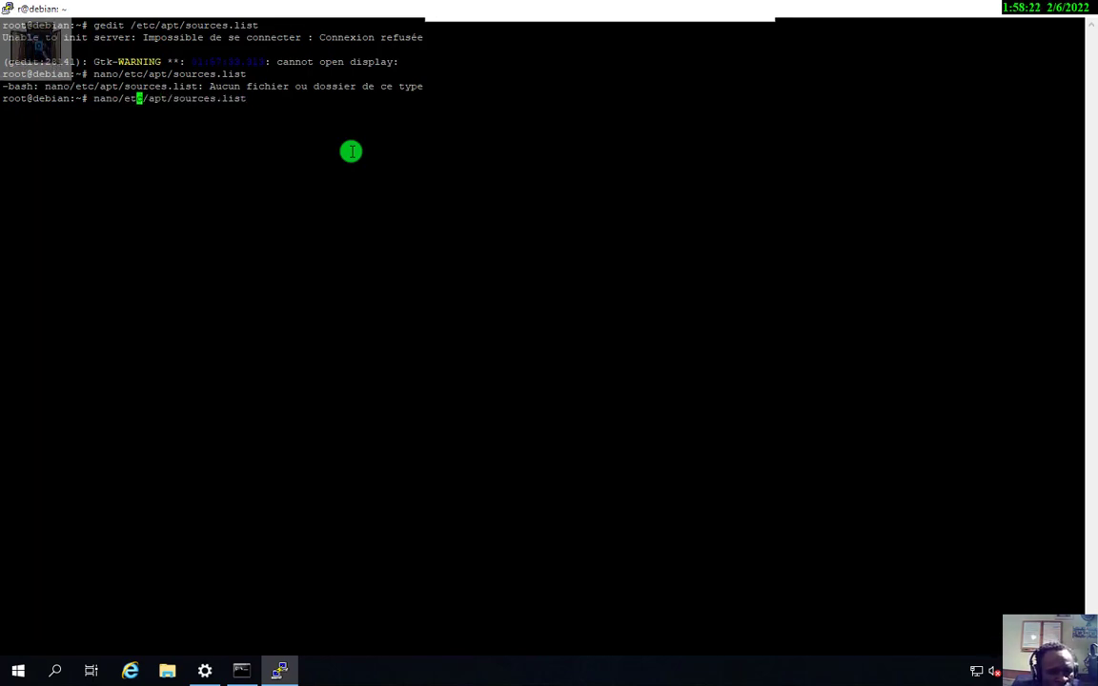
key(Return)
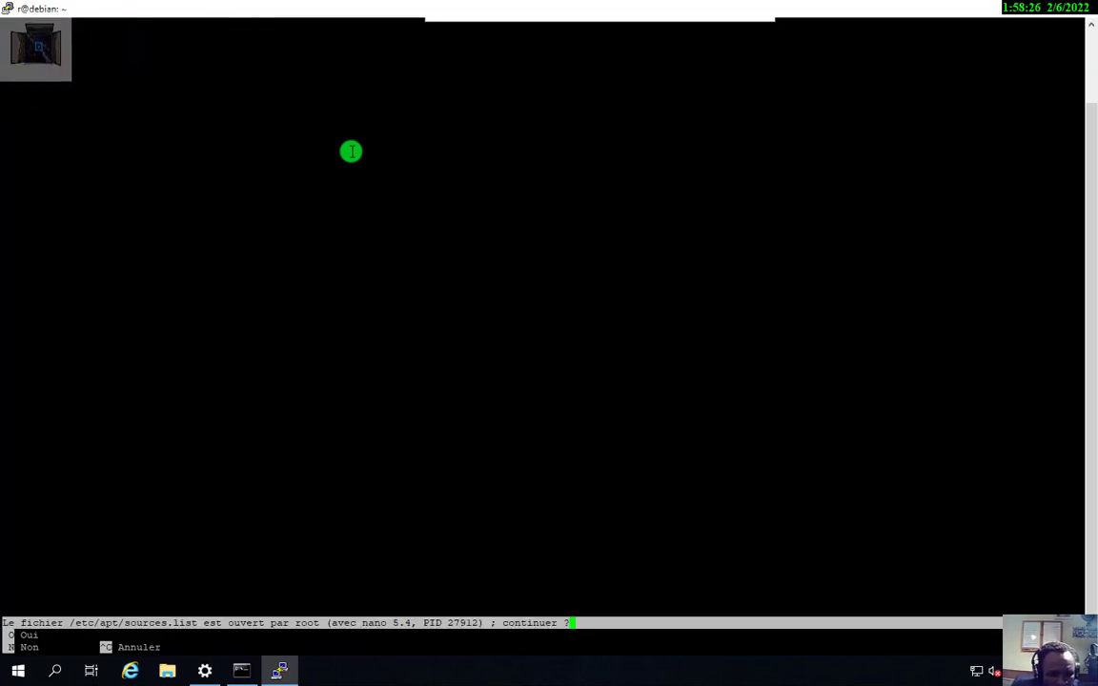
key(o)
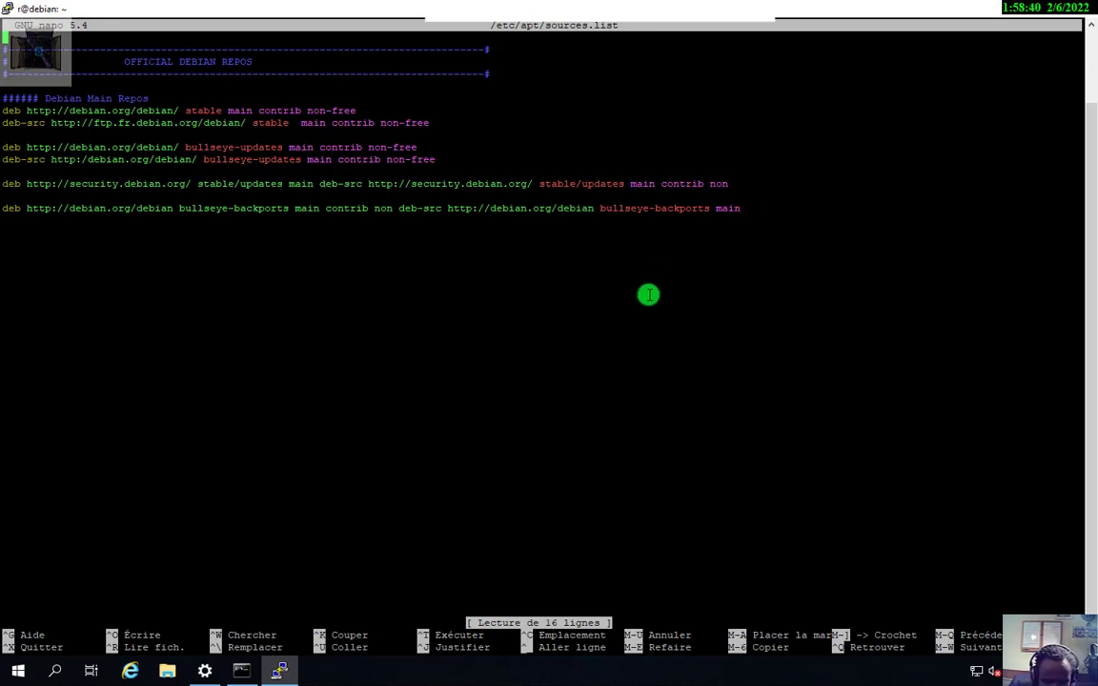
key(ctrl+o)
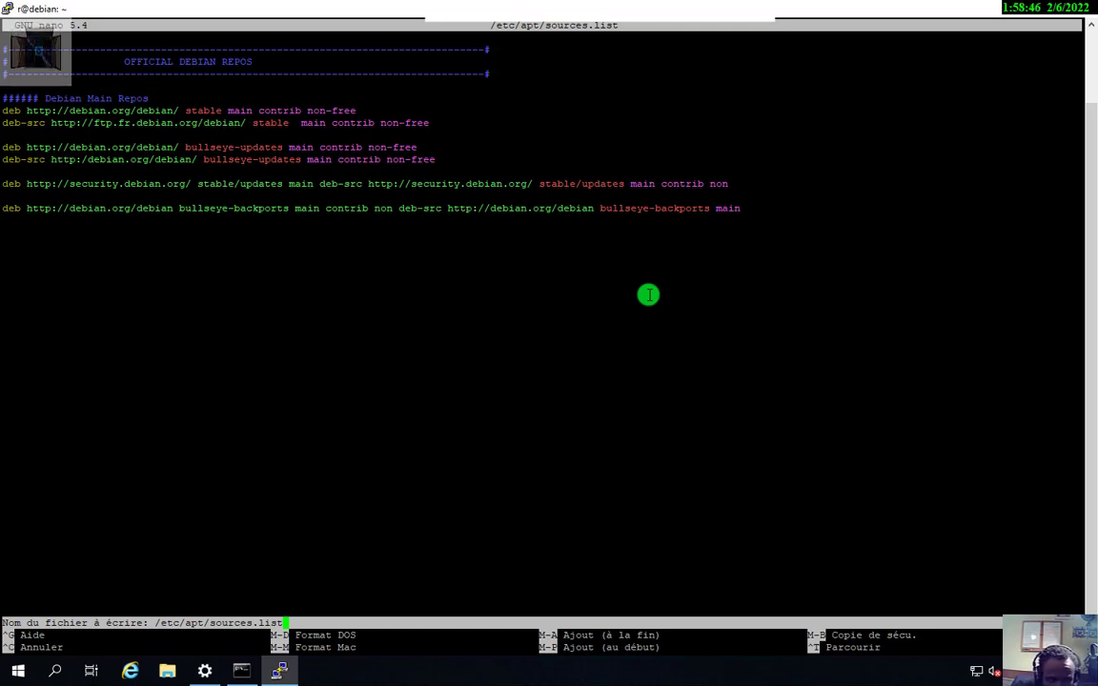
key(Return)
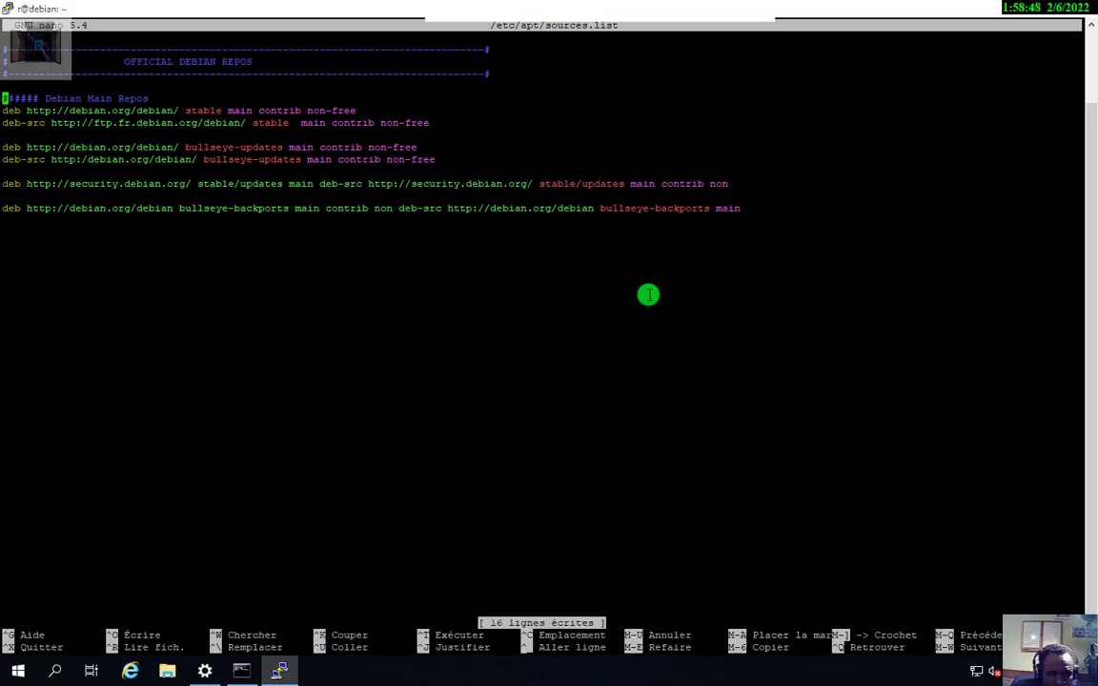
Delete the old repository entries backwards from the end of the file, removing the bullseye-backports, security and bullseye-updates lines
key(Down)
key(Down)
key(Down)
key(Down)
key(Down)
key(Down)
key(Down)
key(Down)
key(Down)
key(Down)
key(Up)
key(End)
key(BackSpace)
key(BackSpace)
key(BackSpace)
key(BackSpace)
key(BackSpace)
key(BackSpace)
key(BackSpace)
key(BackSpace)
key(BackSpace)
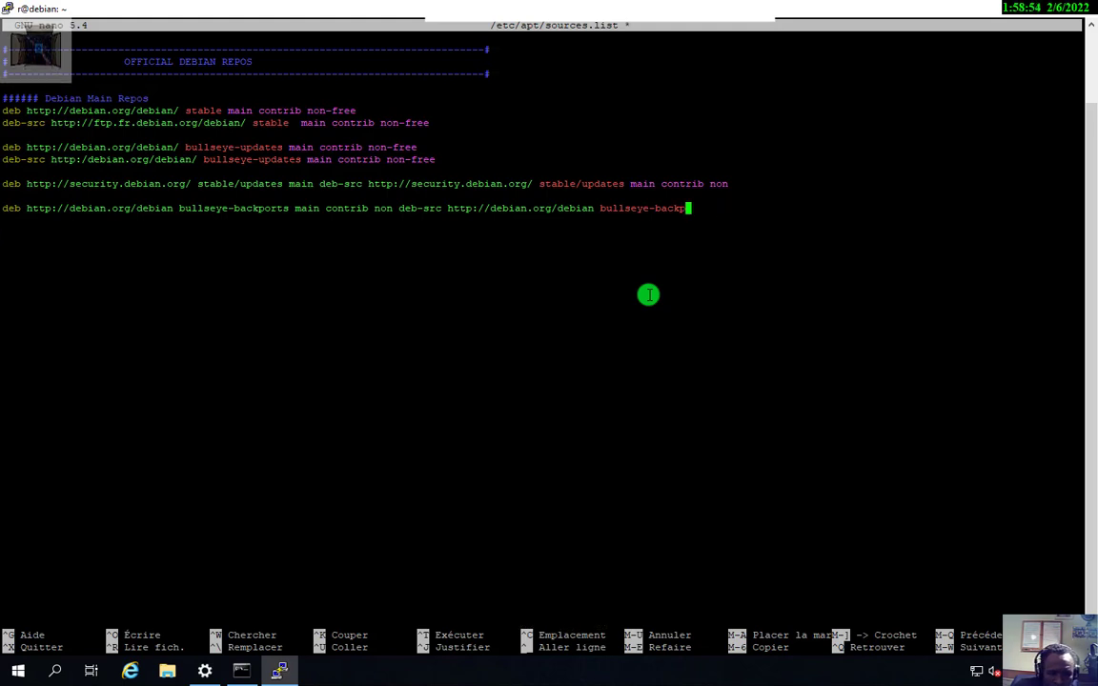
key(BackSpace)
key(BackSpace)
key(BackSpace)
key(BackSpace)
key(BackSpace)
key(BackSpace)
key(BackSpace)
key(BackSpace)
key(BackSpace)
key(BackSpace)
key(BackSpace)
key(BackSpace)
key(BackSpace)
key(BackSpace)
key(BackSpace)
key(BackSpace)
key(BackSpace)
key(BackSpace)
key(BackSpace)
key(BackSpace)
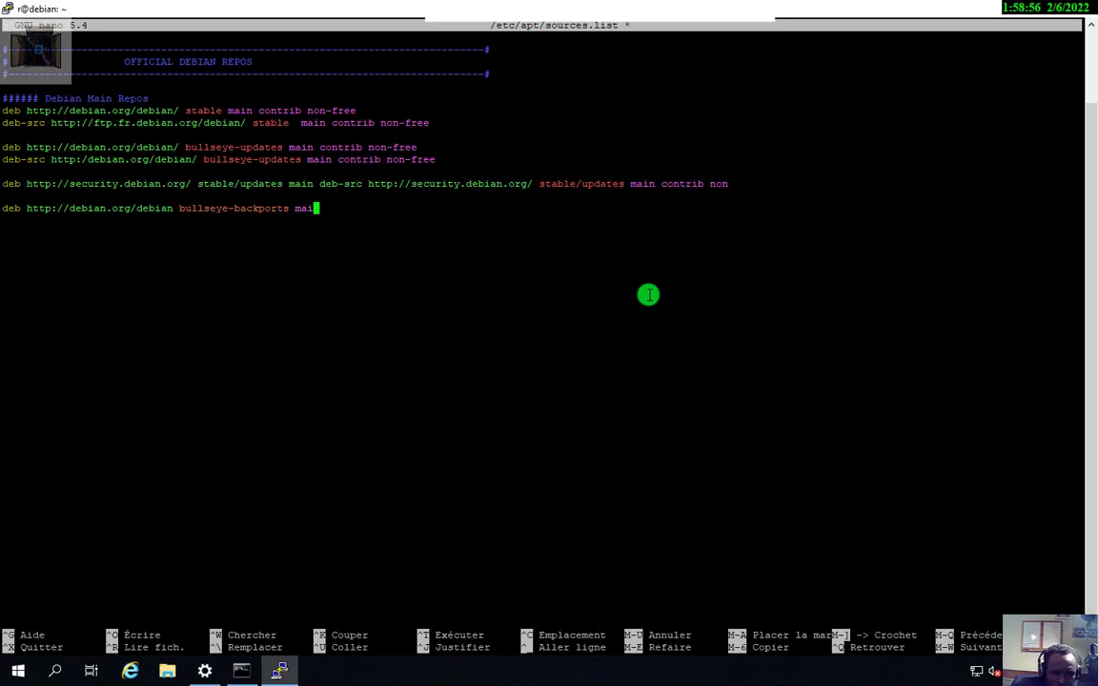
key(BackSpace)
key(BackSpace)
key(BackSpace)
key(BackSpace)
key(BackSpace)
key(BackSpace)
key(BackSpace)
key(BackSpace)
key(BackSpace)
key(BackSpace)
key(BackSpace)
key(BackSpace)
key(BackSpace)
key(BackSpace)
key(BackSpace)
key(BackSpace)
key(BackSpace)
key(BackSpace)
key(BackSpace)
key(BackSpace)
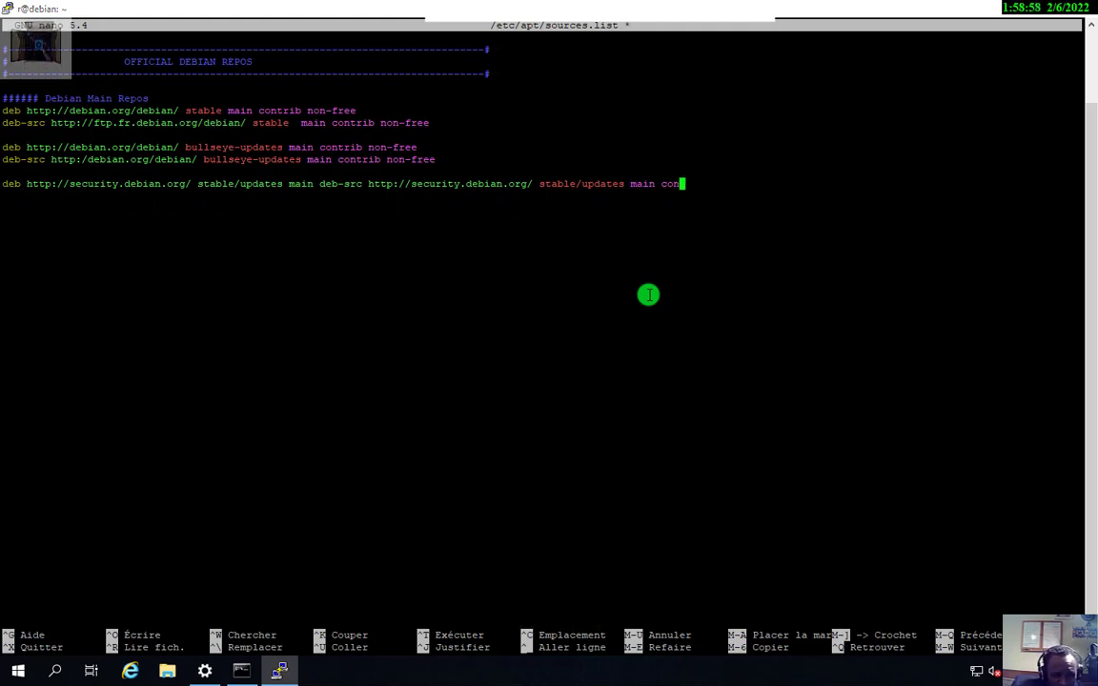
key(BackSpace)
key(BackSpace)
key(BackSpace)
key(BackSpace)
key(BackSpace)
key(BackSpace)
key(BackSpace)
key(BackSpace)
key(BackSpace)
key(BackSpace)
key(BackSpace)
key(BackSpace)
key(BackSpace)
key(BackSpace)
key(BackSpace)
key(BackSpace)
key(BackSpace)
key(BackSpace)
key(BackSpace)
key(BackSpace)
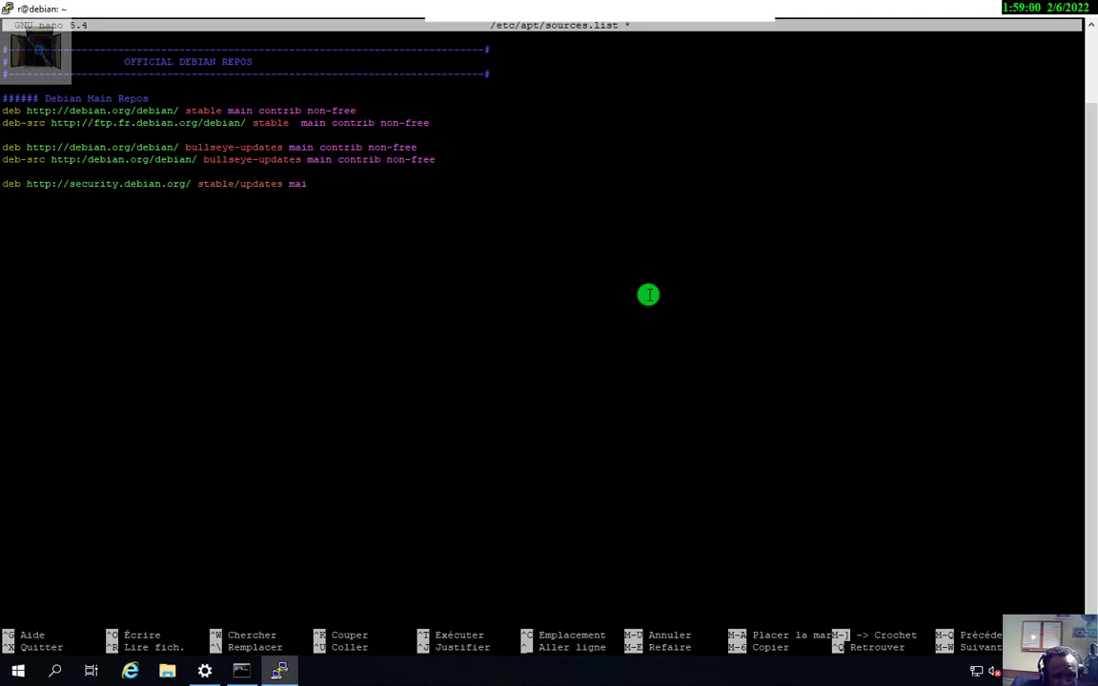
key(BackSpace)
key(BackSpace)
key(BackSpace)
key(BackSpace)
key(BackSpace)
key(BackSpace)
key(BackSpace)
key(BackSpace)
key(BackSpace)
key(BackSpace)
key(BackSpace)
key(BackSpace)
key(BackSpace)
key(BackSpace)
key(BackSpace)
key(BackSpace)
key(BackSpace)
key(BackSpace)
key(BackSpace)
key(BackSpace)
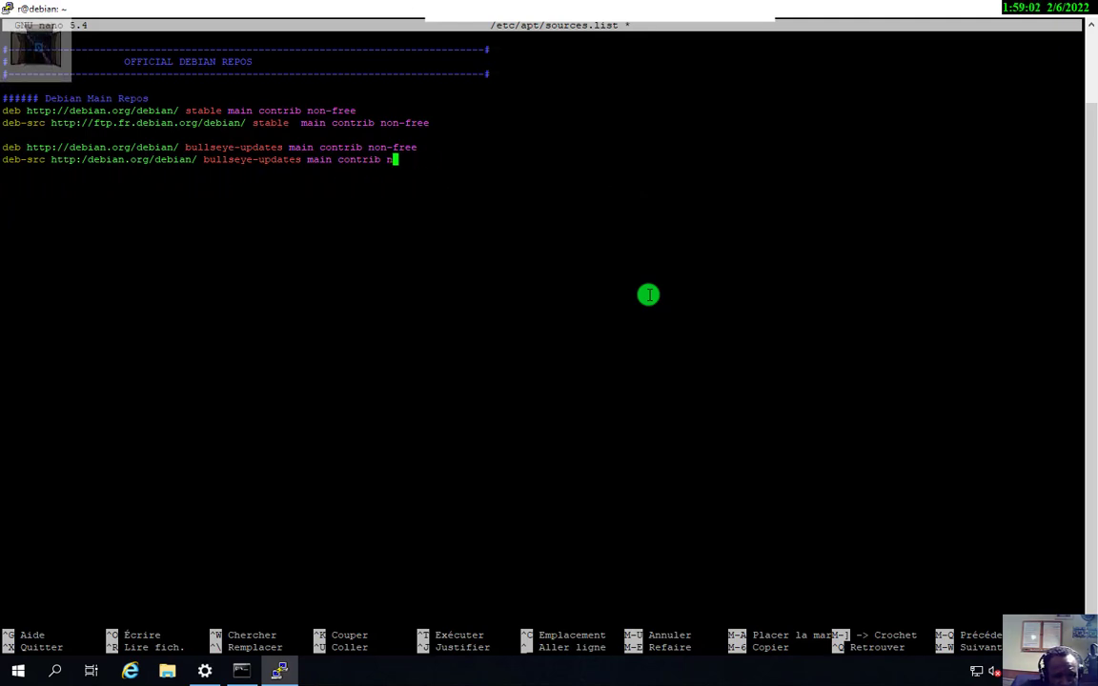
key(BackSpace)
key(BackSpace)
key(BackSpace)
key(BackSpace)
key(BackSpace)
key(BackSpace)
key(BackSpace)
key(BackSpace)
key(BackSpace)
key(BackSpace)
key(BackSpace)
key(BackSpace)
key(BackSpace)
key(BackSpace)
key(BackSpace)
key(BackSpace)
key(BackSpace)
key(BackSpace)
key(BackSpace)
key(BackSpace)
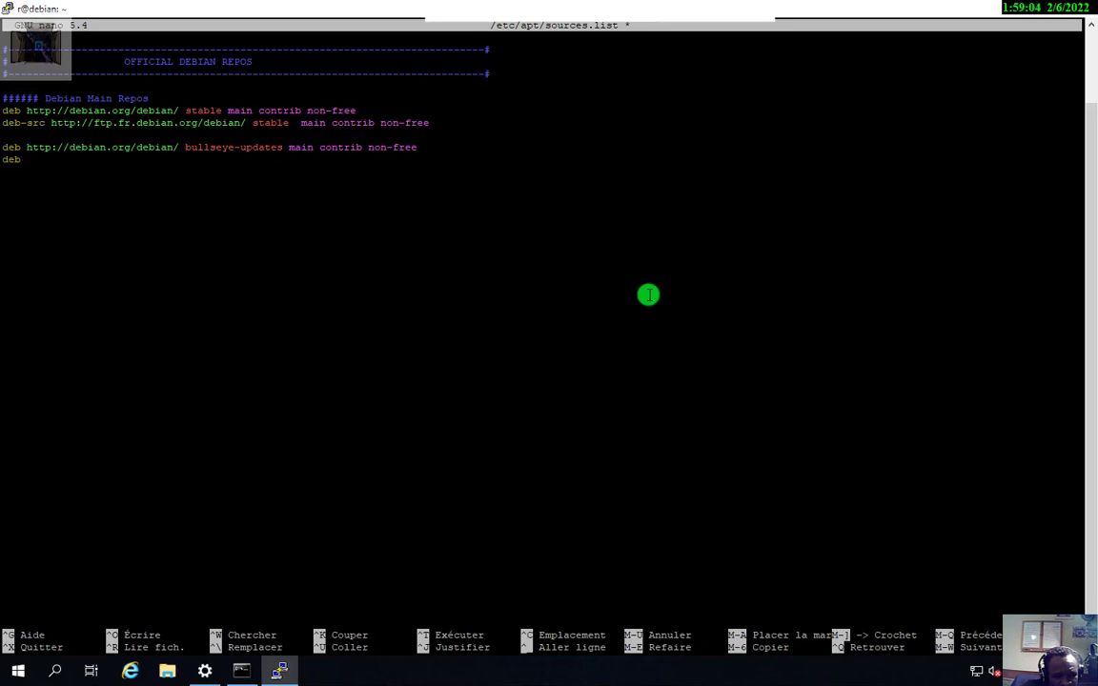
key(BackSpace)
key(BackSpace)
key(BackSpace)
key(BackSpace)
key(BackSpace)
key(BackSpace)
key(BackSpace)
key(BackSpace)
key(BackSpace)
key(BackSpace)
key(BackSpace)
key(BackSpace)
key(BackSpace)
key(BackSpace)
key(BackSpace)
key(BackSpace)
key(BackSpace)
key(BackSpace)
key(BackSpace)
key(BackSpace)
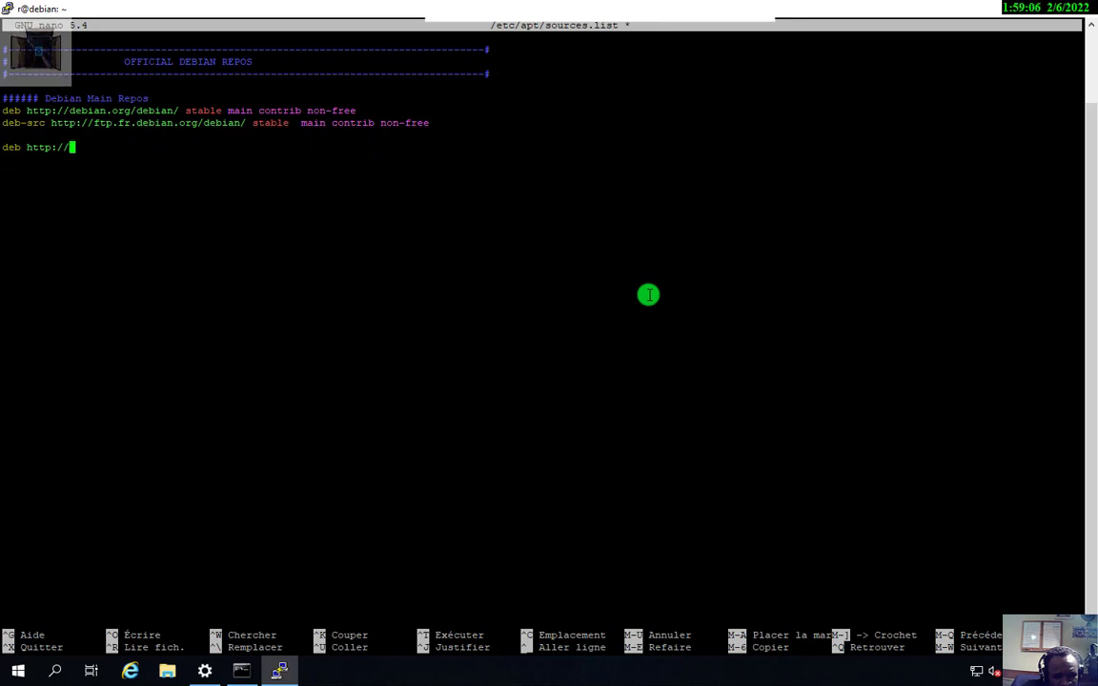
Delete the remaining Debian Main Repos lines and the OFFICIAL DEBIAN REPOS header, leaving /etc/apt/sources.list empty
key(BackSpace)
key(BackSpace)
key(BackSpace)
key(BackSpace)
key(BackSpace)
key(BackSpace)
key(BackSpace)
key(BackSpace)
key(BackSpace)
key(BackSpace)
key(BackSpace)
key(BackSpace)
key(BackSpace)
key(BackSpace)
key(BackSpace)
key(BackSpace)
key(BackSpace)
key(BackSpace)
key(BackSpace)
key(BackSpace)
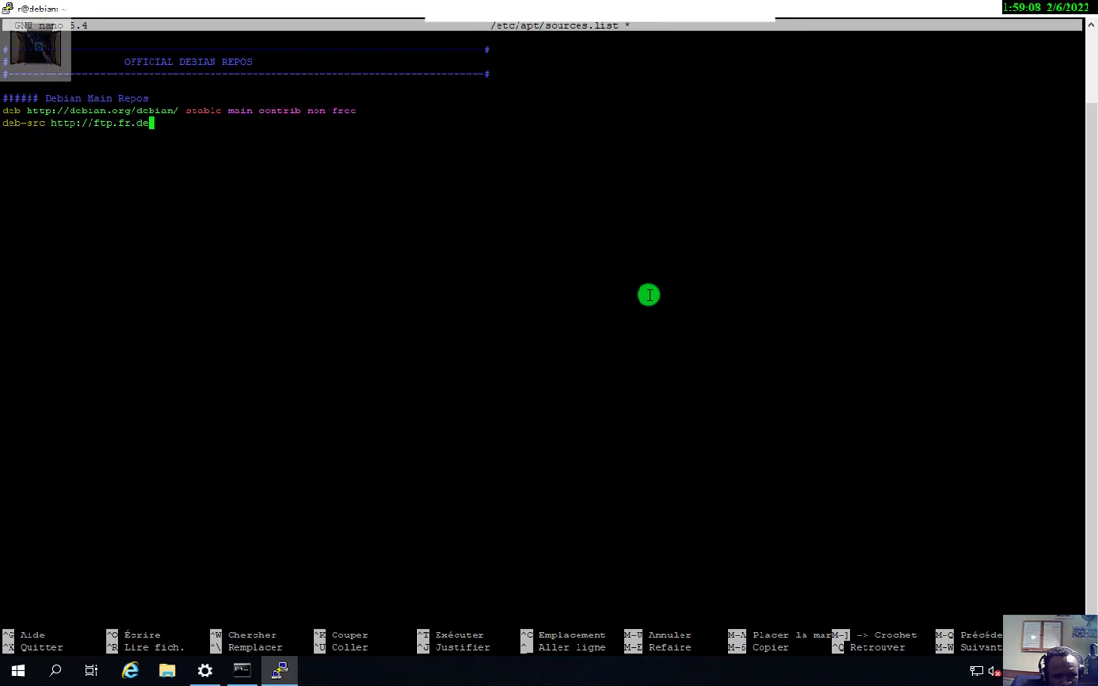
key(BackSpace)
key(BackSpace)
key(BackSpace)
key(BackSpace)
key(BackSpace)
key(BackSpace)
key(BackSpace)
key(BackSpace)
key(BackSpace)
key(BackSpace)
key(BackSpace)
key(BackSpace)
key(BackSpace)
key(BackSpace)
key(BackSpace)
key(BackSpace)
key(BackSpace)
key(BackSpace)
key(BackSpace)
key(BackSpace)
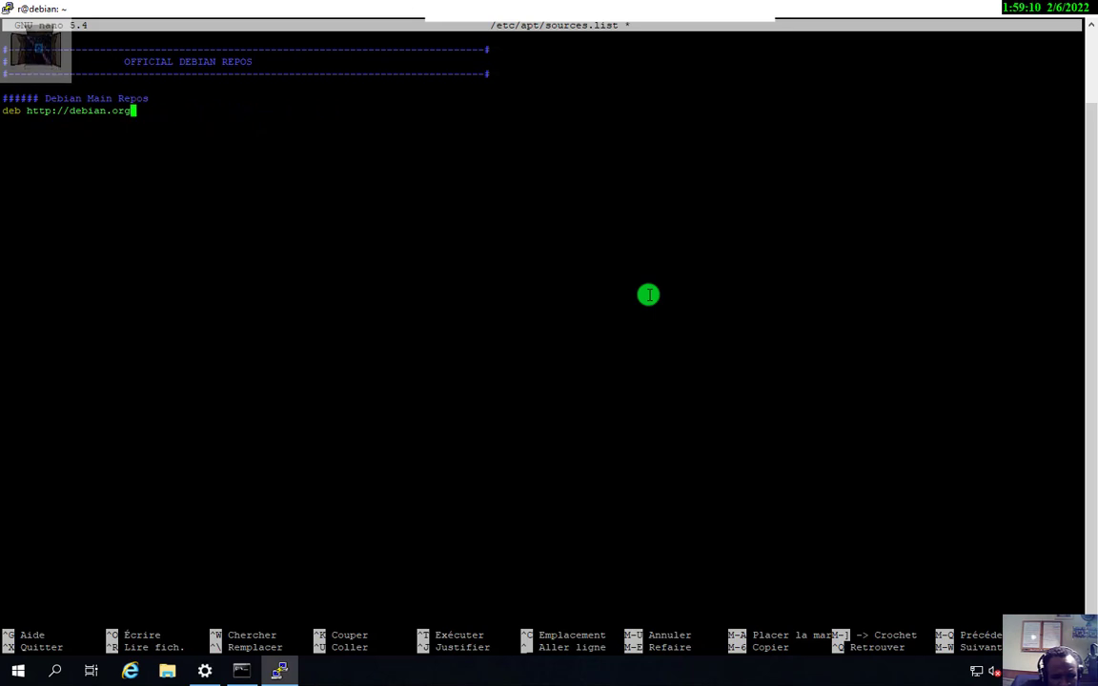
key(BackSpace)
key(BackSpace)
key(BackSpace)
key(BackSpace)
key(BackSpace)
key(BackSpace)
key(BackSpace)
key(BackSpace)
key(BackSpace)
key(BackSpace)
key(BackSpace)
key(BackSpace)
key(BackSpace)
key(BackSpace)
key(BackSpace)
key(BackSpace)
key(BackSpace)
key(BackSpace)
key(BackSpace)
key(BackSpace)
key(BackSpace)
key(BackSpace)
key(BackSpace)
key(BackSpace)
key(BackSpace)
key(BackSpace)
key(BackSpace)
key(BackSpace)
key(BackSpace)
key(BackSpace)
key(BackSpace)
key(BackSpace)
key(BackSpace)
key(BackSpace)
key(BackSpace)
key(BackSpace)
key(BackSpace)
key(BackSpace)
key(BackSpace)
key(BackSpace)
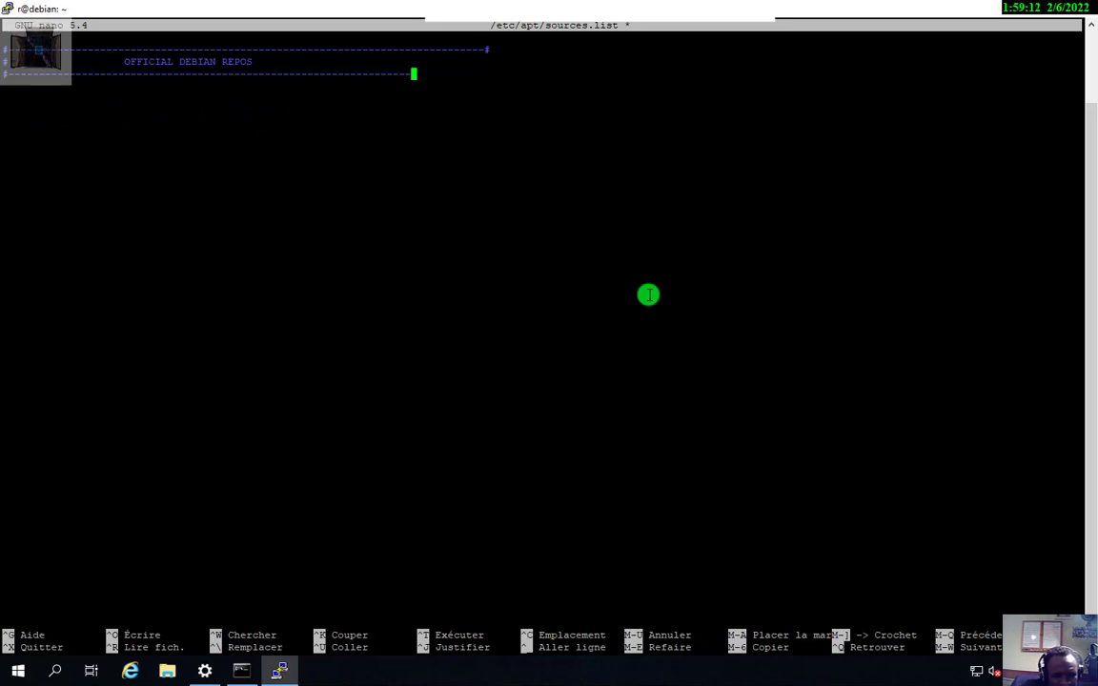
key(BackSpace)
key(BackSpace)
key(BackSpace)
key(BackSpace)
key(BackSpace)
key(BackSpace)
key(BackSpace)
key(BackSpace)
key(BackSpace)
key(BackSpace)
key(BackSpace)
key(BackSpace)
key(BackSpace)
key(BackSpace)
key(BackSpace)
key(BackSpace)
key(BackSpace)
key(BackSpace)
key(BackSpace)
key(BackSpace)
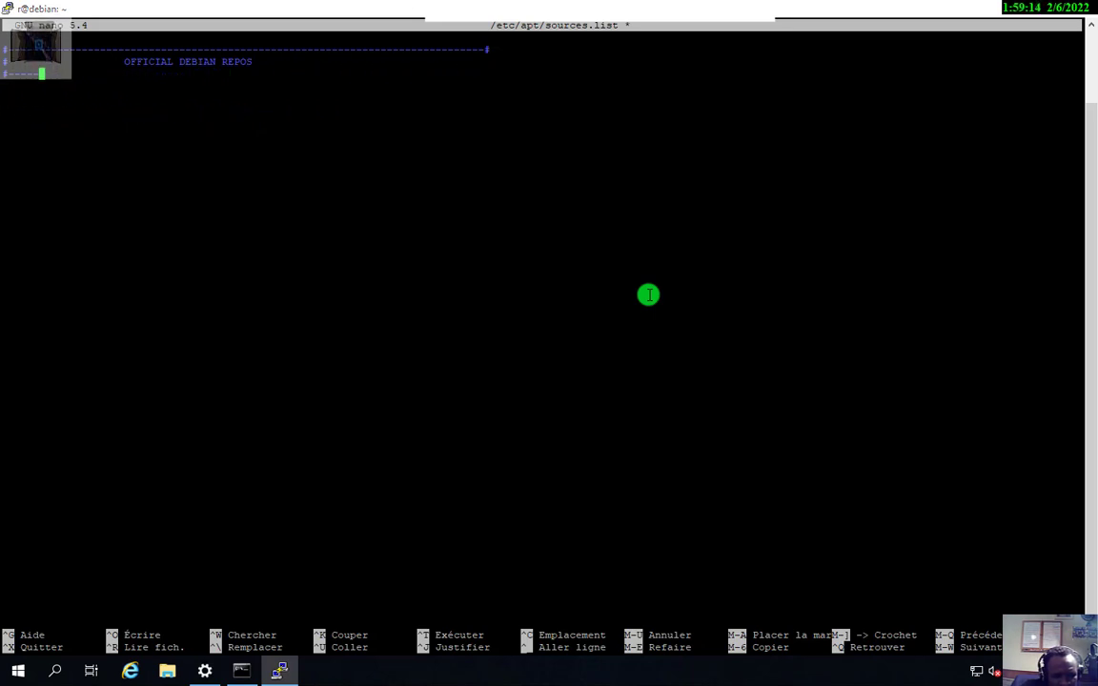
key(BackSpace)
key(BackSpace)
key(BackSpace)
key(BackSpace)
key(BackSpace)
key(BackSpace)
key(BackSpace)
key(BackSpace)
key(BackSpace)
key(BackSpace)
key(BackSpace)
key(BackSpace)
key(BackSpace)
key(BackSpace)
key(BackSpace)
key(BackSpace)
key(BackSpace)
key(BackSpace)
key(BackSpace)
key(BackSpace)
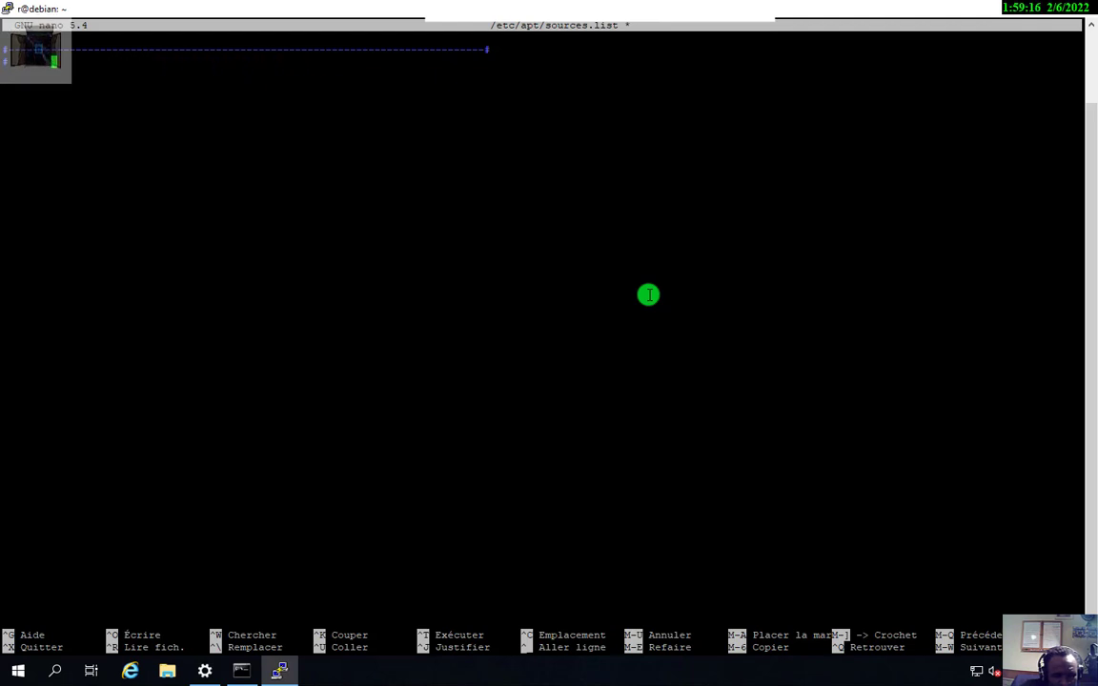
key(BackSpace)
key(BackSpace)
key(BackSpace)
key(BackSpace)
key(BackSpace)
key(BackSpace)
key(BackSpace)
key(BackSpace)
key(BackSpace)
key(BackSpace)
key(BackSpace)
key(BackSpace)
key(BackSpace)
key(BackSpace)
key(BackSpace)
key(BackSpace)
key(BackSpace)
key(BackSpace)
key(BackSpace)
key(BackSpace)
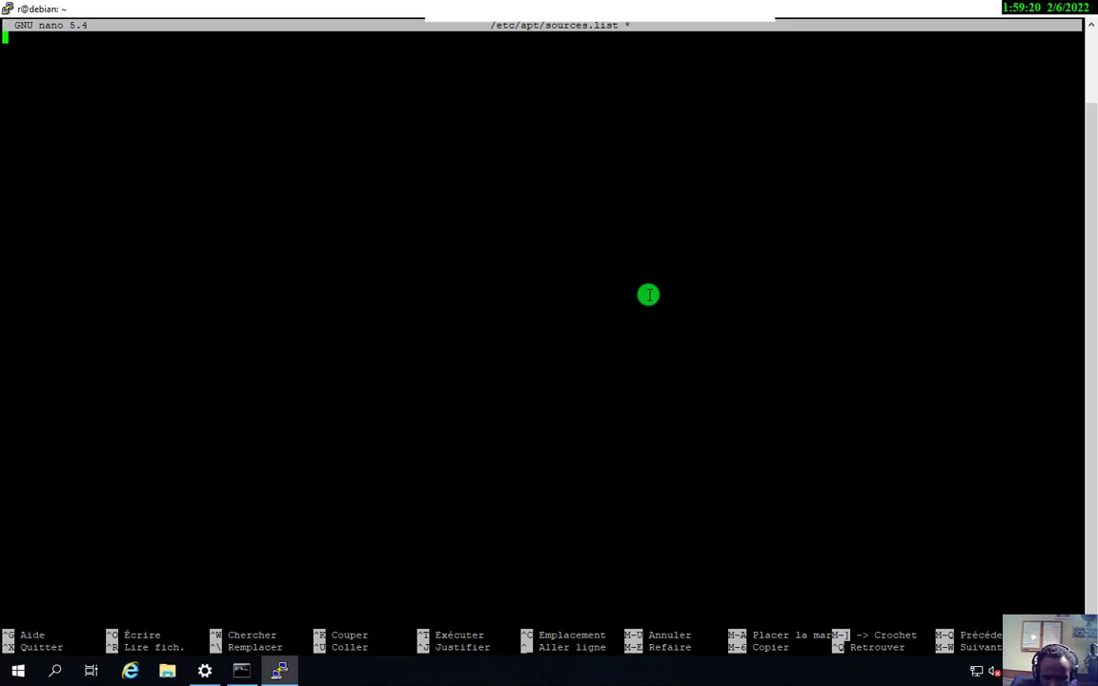
Add a blank line and try to paste the repository list at the start of the emptied file
key(Return)
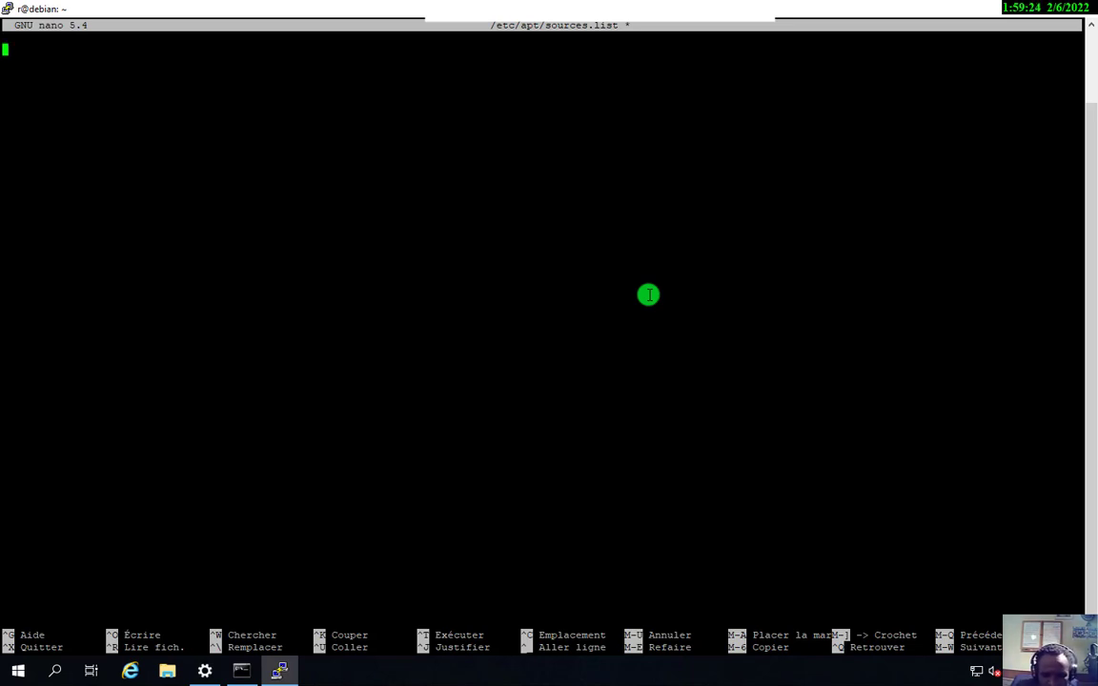
key(Up)
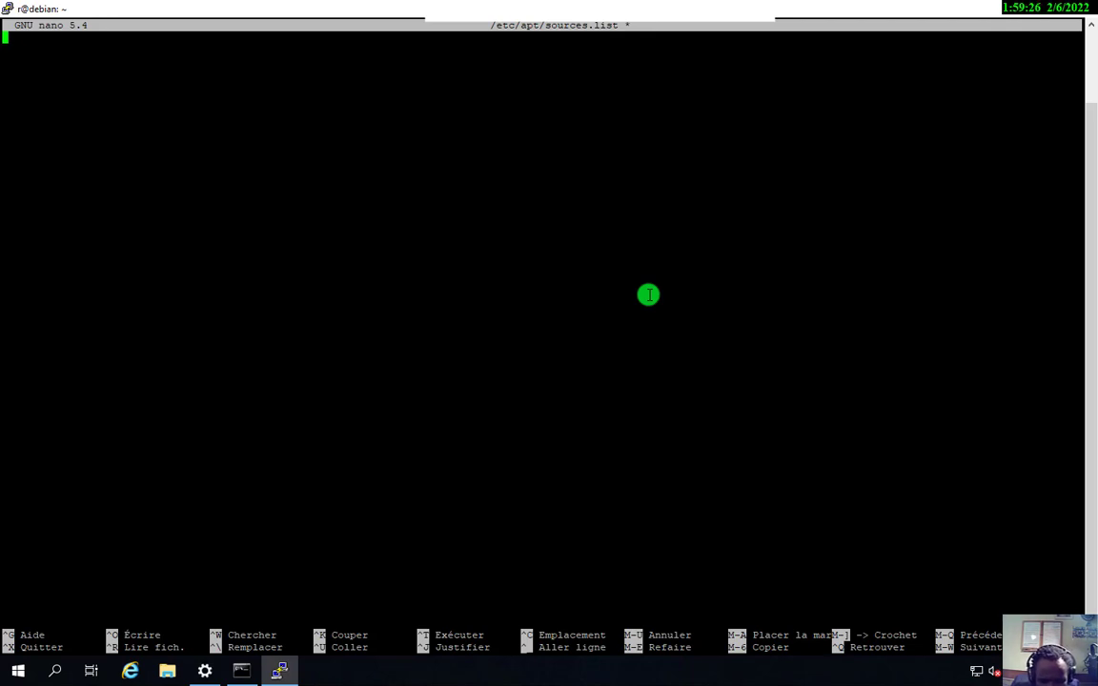
key(ctrl+u)
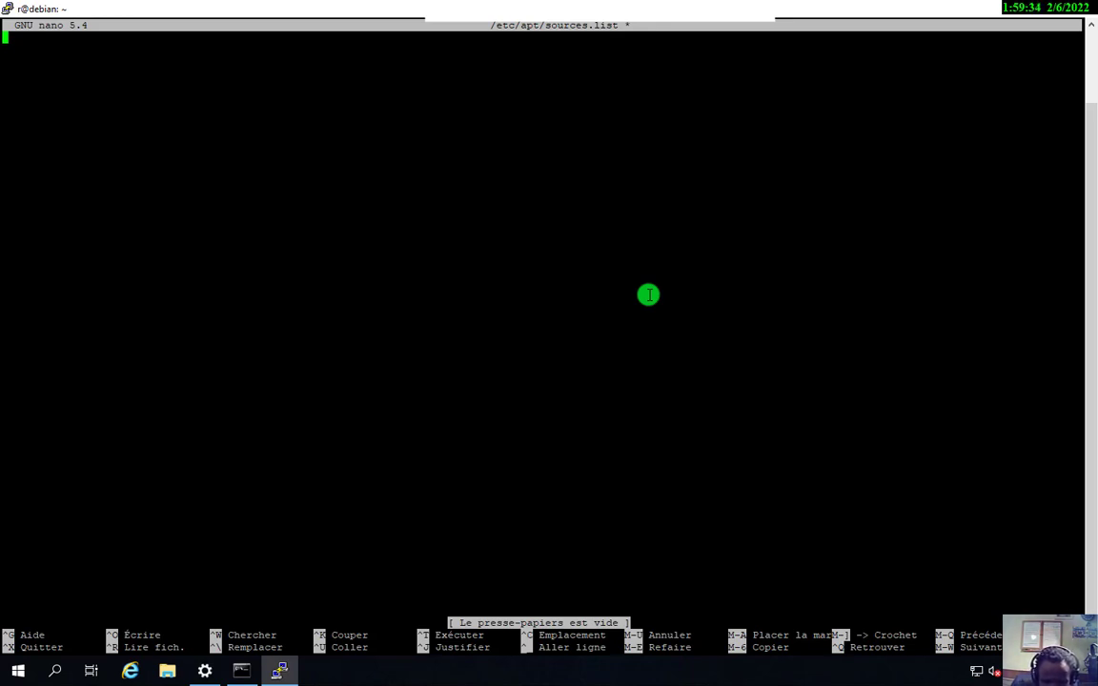
Switch to Firefox, copy the entire generated testing sources list from the Debian Sources List Generator, and review it
click(1007, 8)
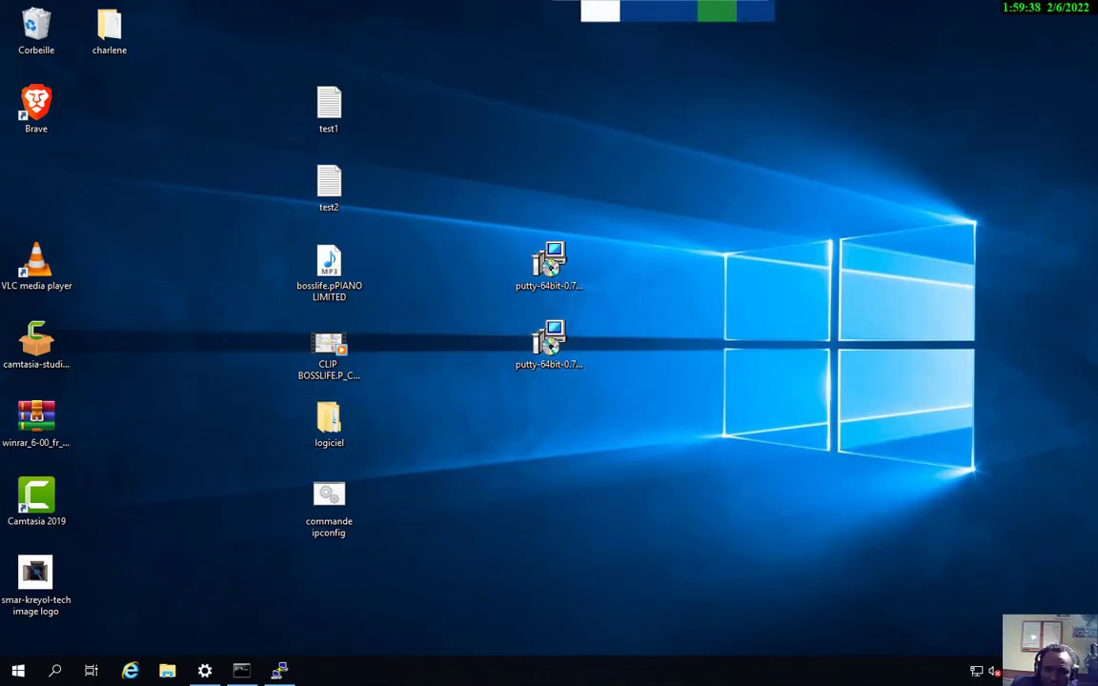
key(alt+Tab)
click(420, 412)
key(ctrl+a)
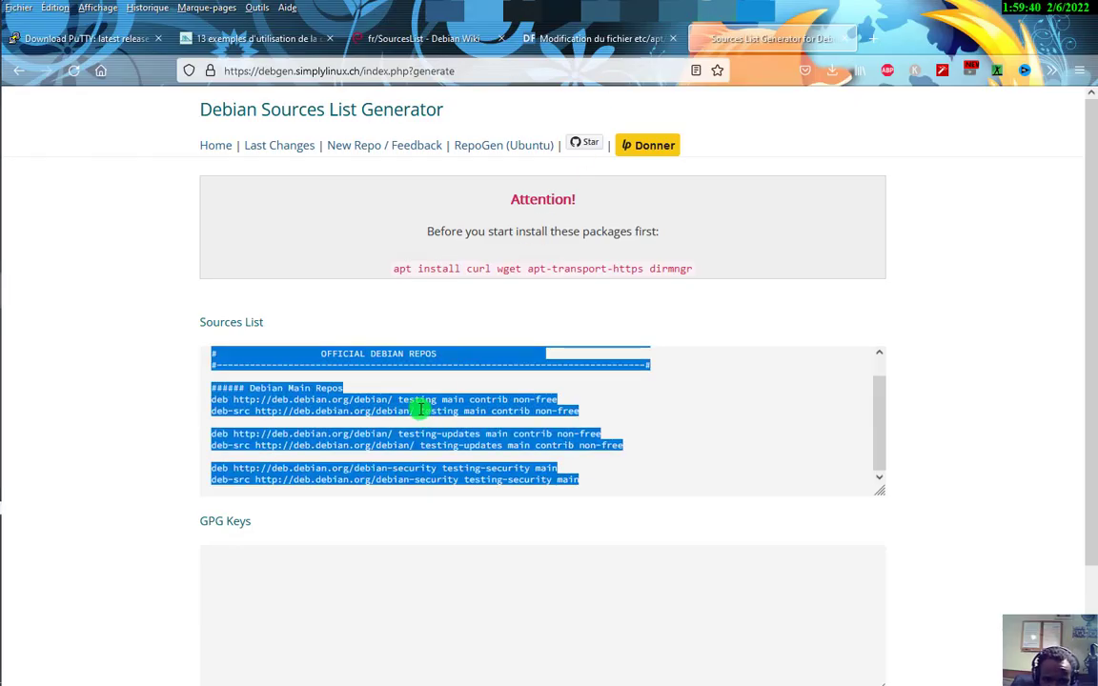
right_click(420, 410)
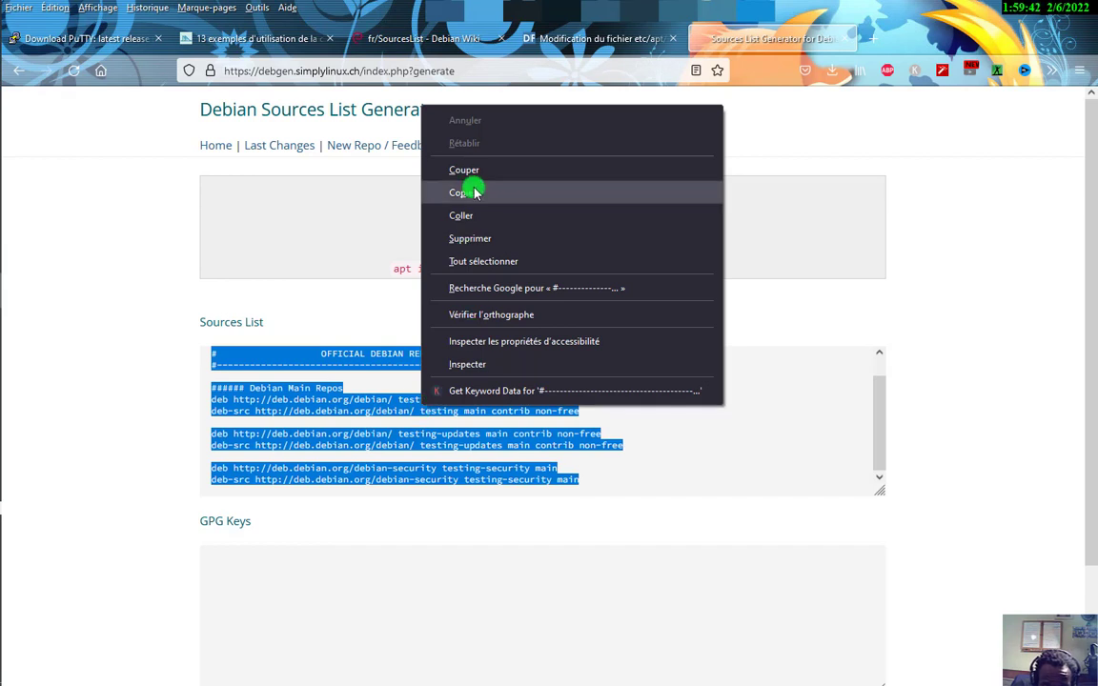
click(474, 192)
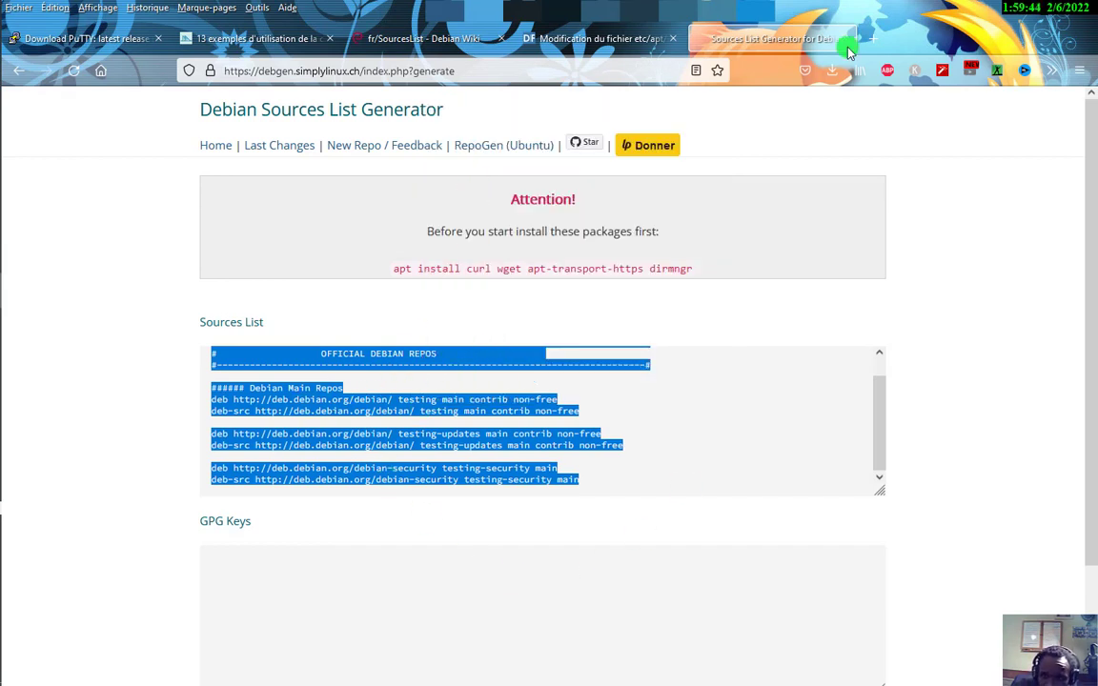
scroll(809, 408, down, 1)
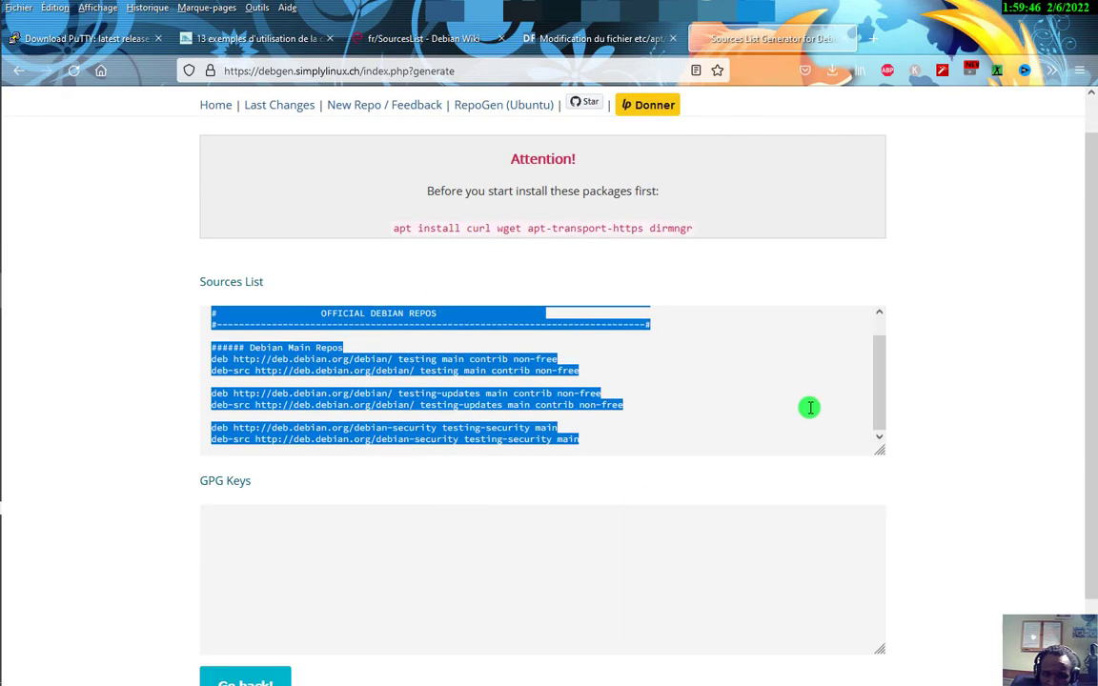
scroll(809, 408, down, 1)
scroll(809, 407, up, 2)
click(872, 356)
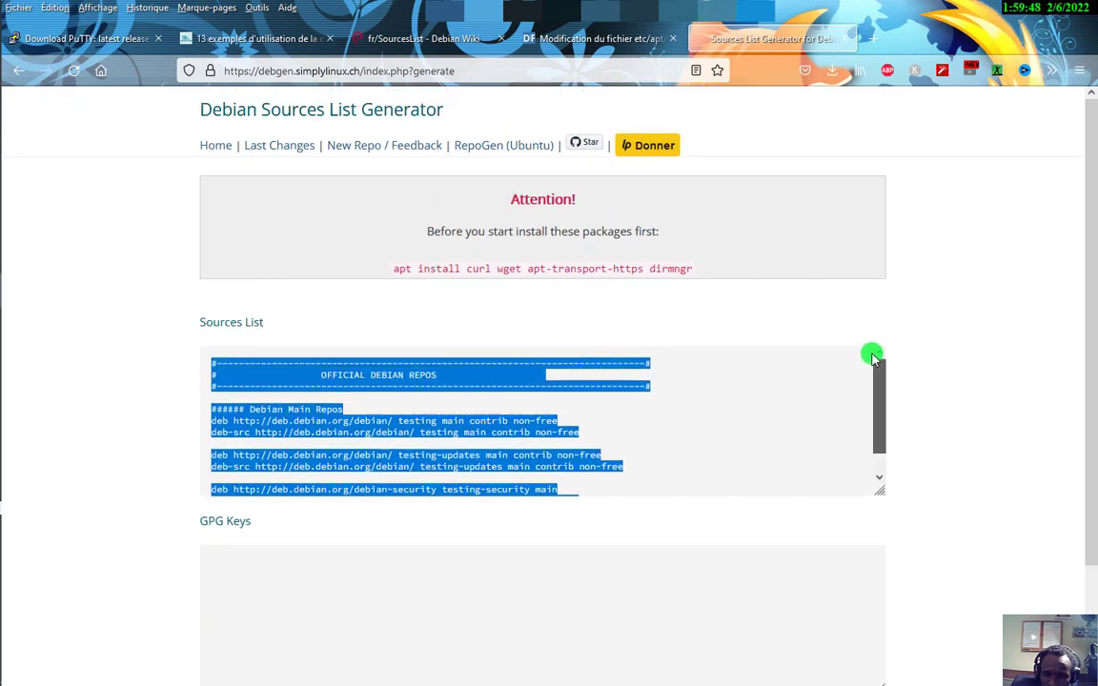
Switch back to the remote desktop and bring up the PuTTY session with sources.list open in nano
mouse_move(4, 247)
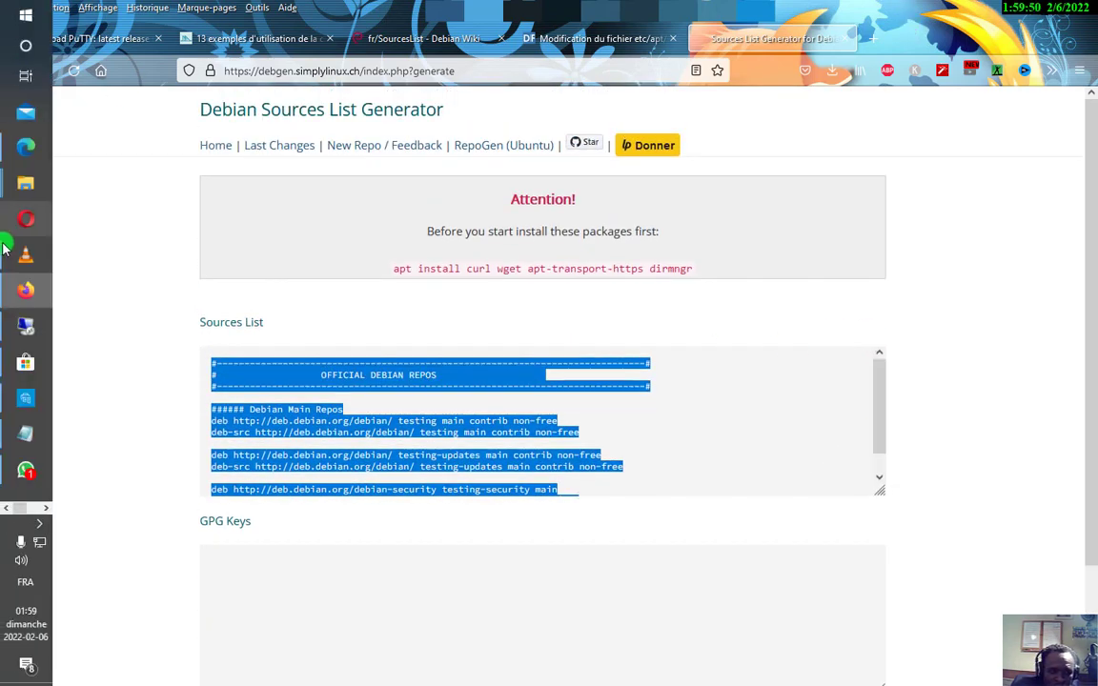
click(19, 327)
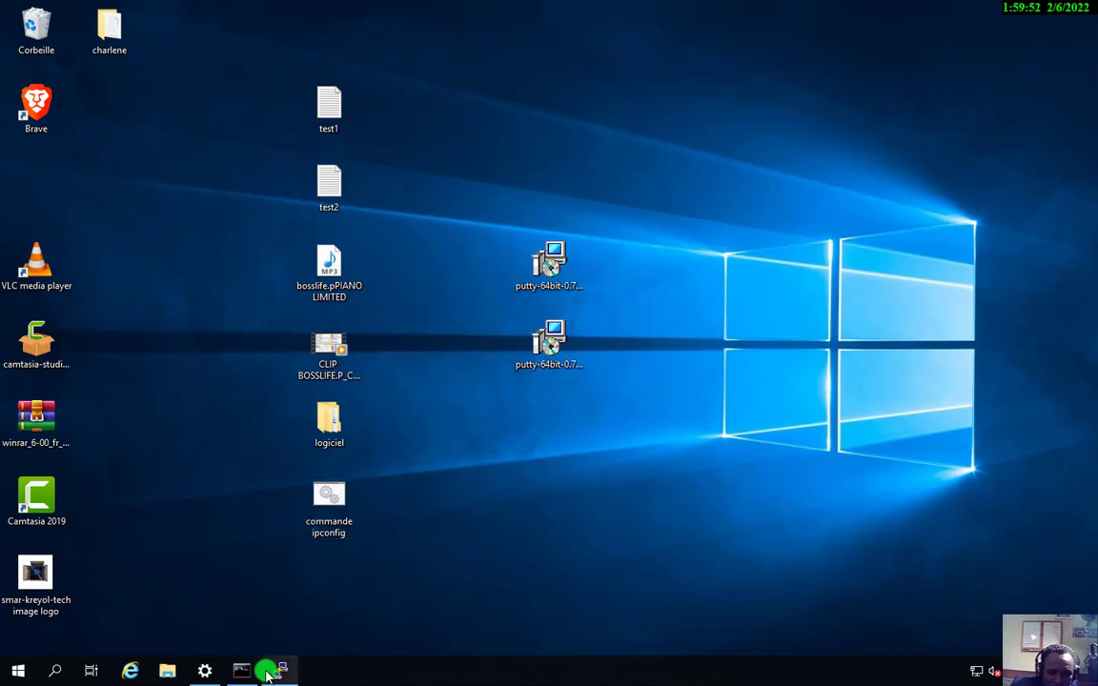
click(272, 672)
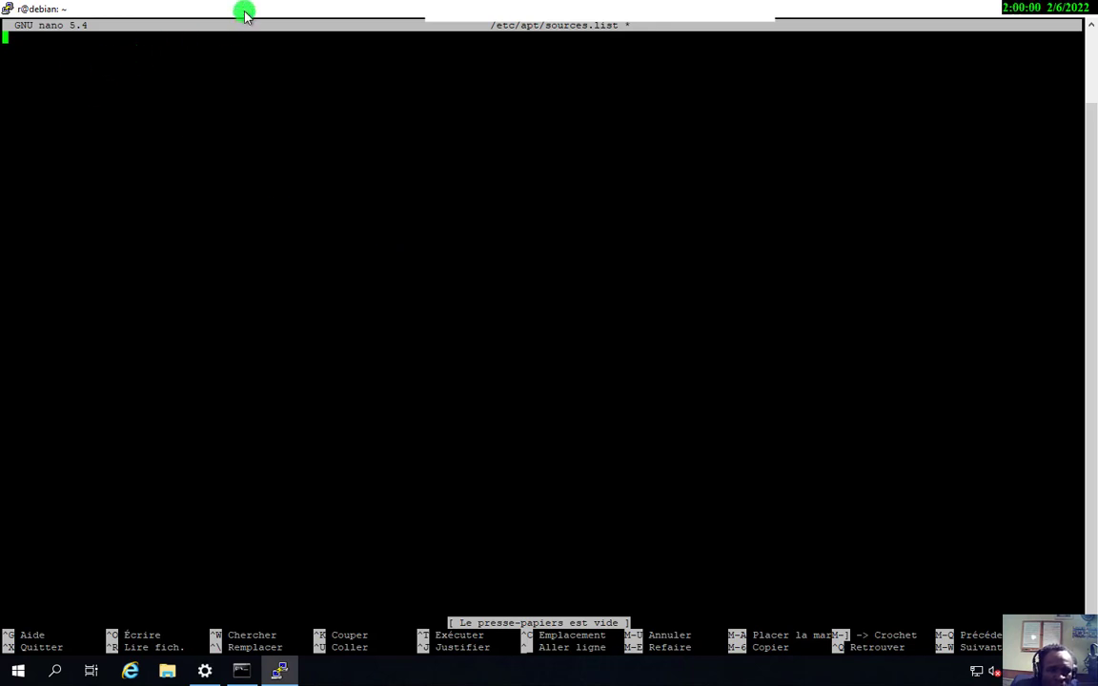
drag(244, 14, 417, 59)
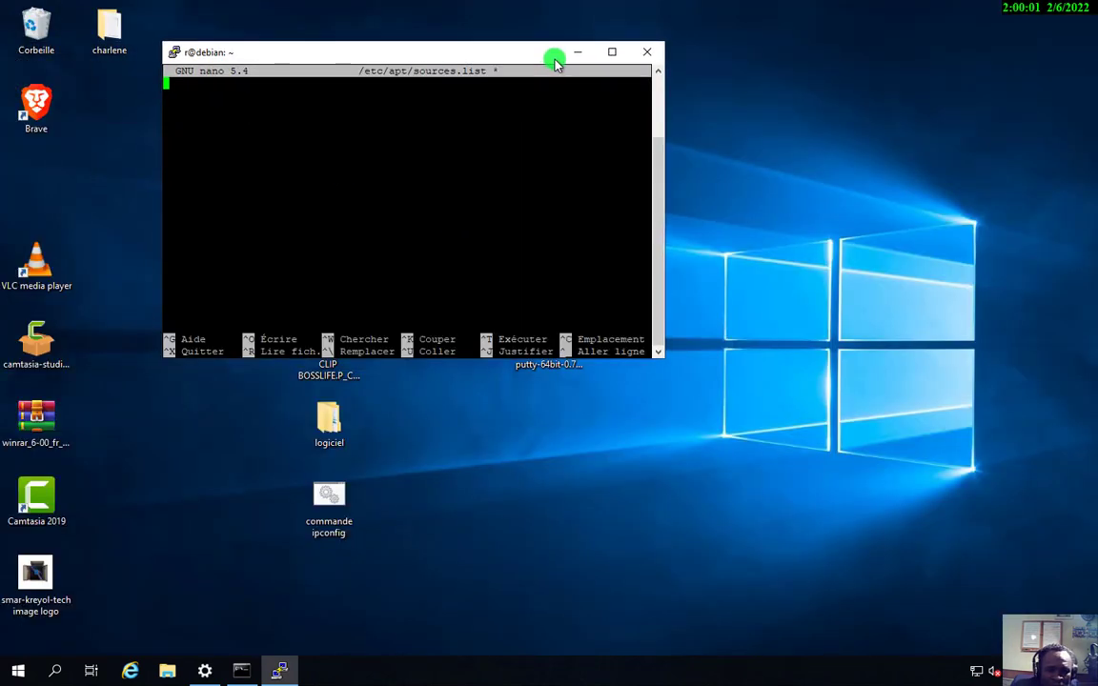
click(611, 57)
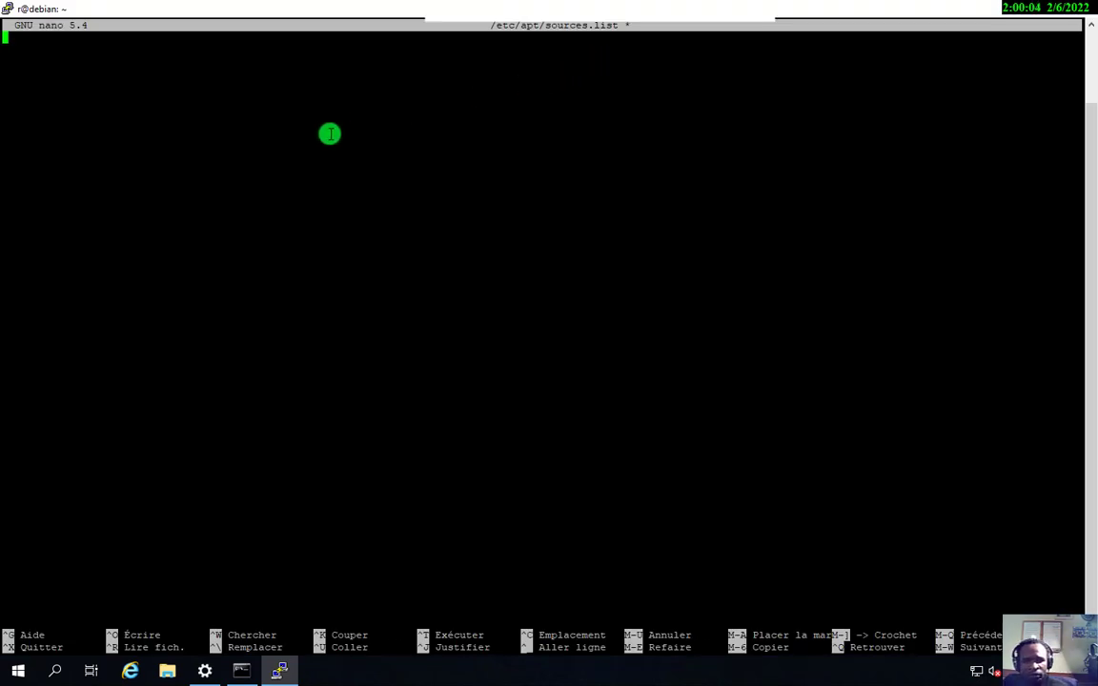
right_click(409, 9)
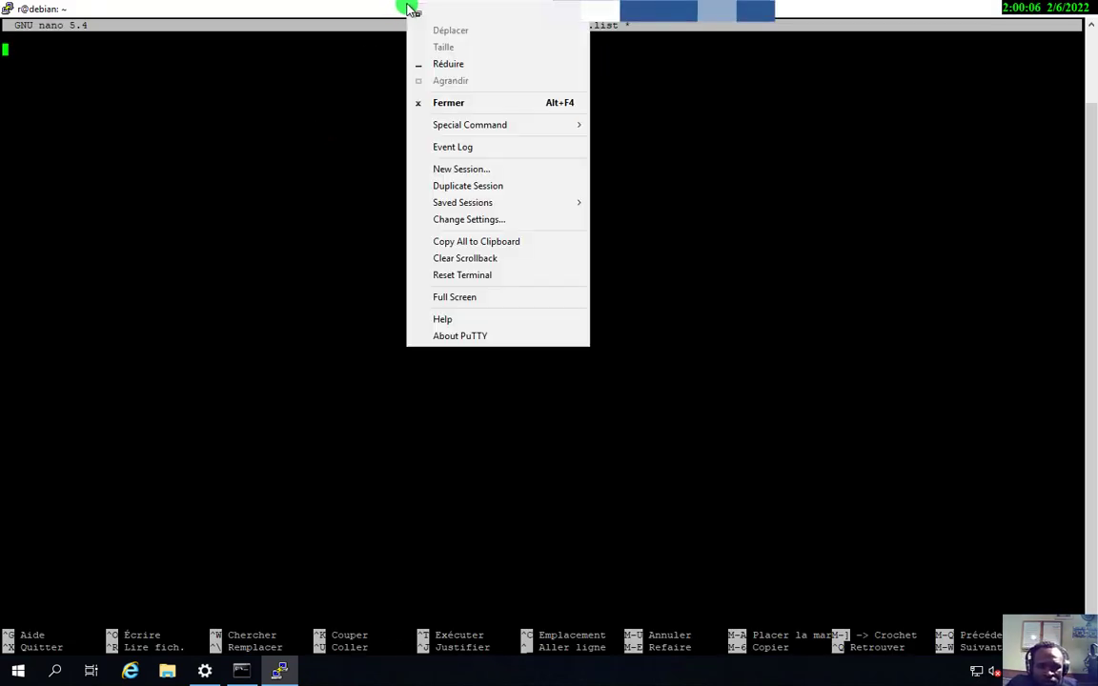
click(233, 86)
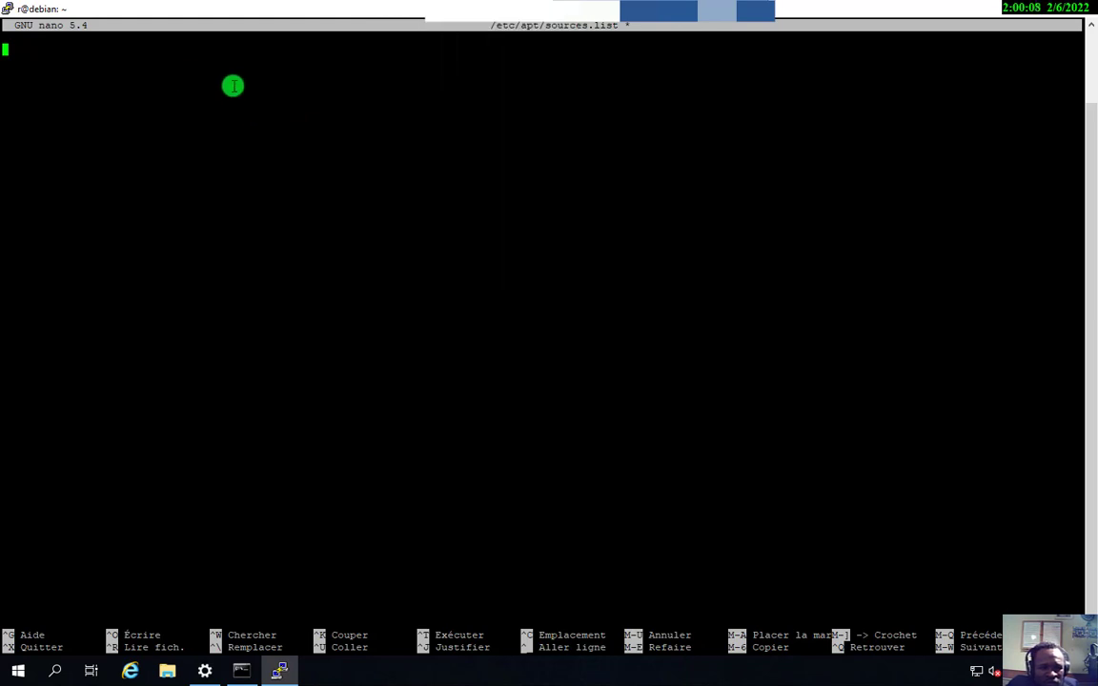
Paste the copied testing repository list into the empty /etc/apt/sources.list, save it under the same name and exit nano
right_click(128, 64)
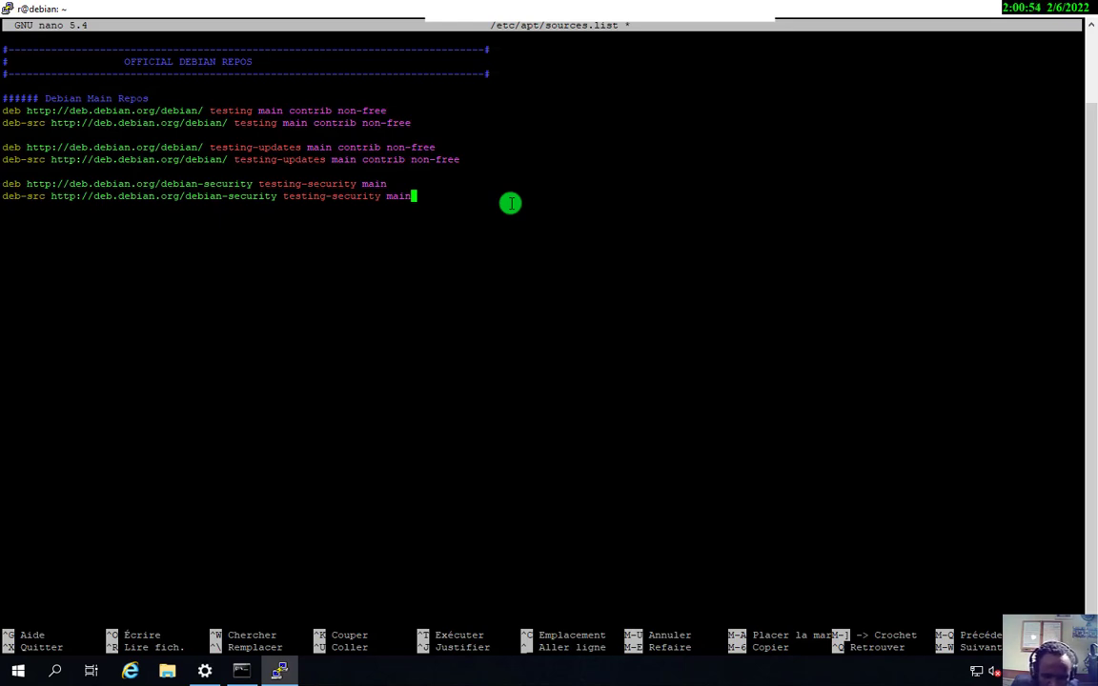
key(ctrl+x)
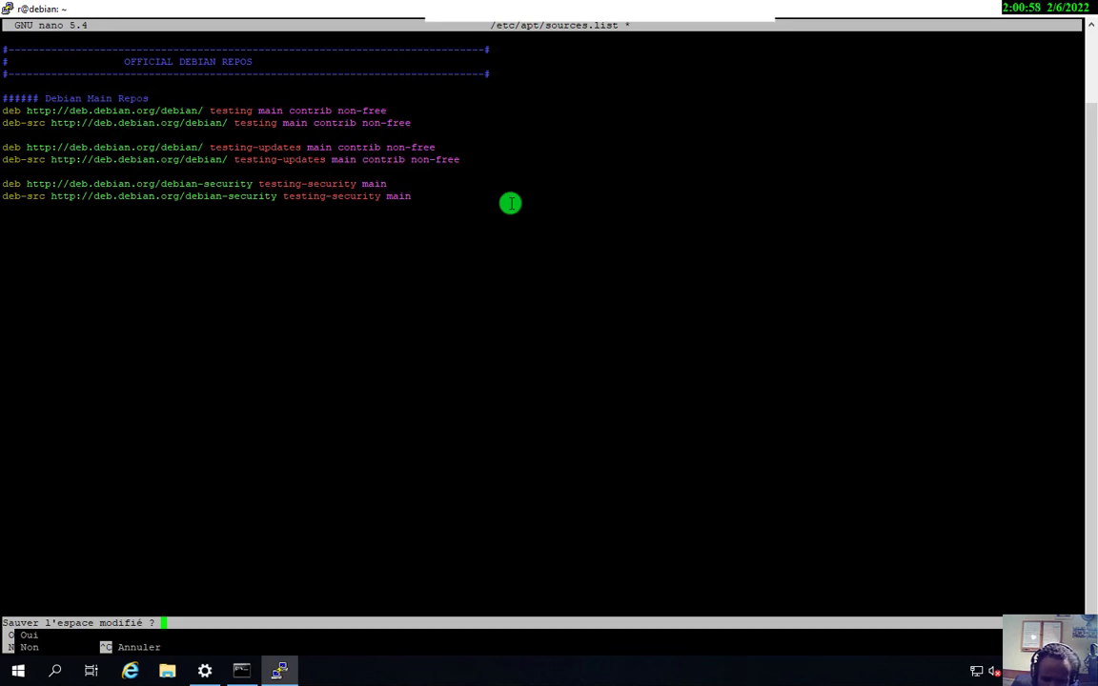
key(o)
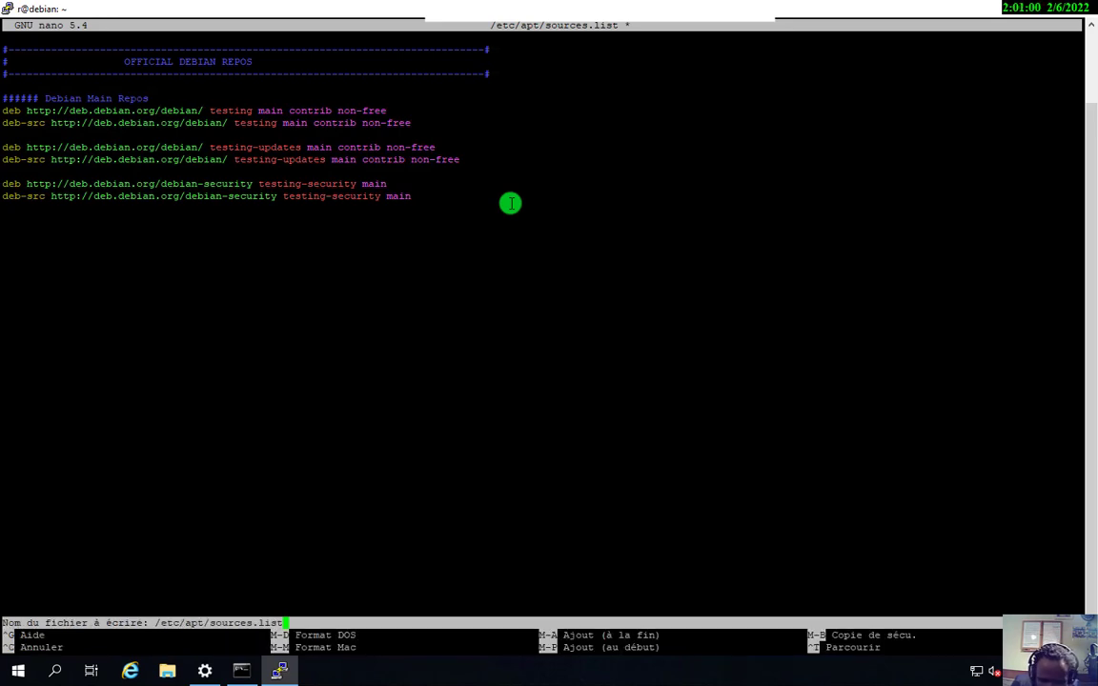
key(Return)
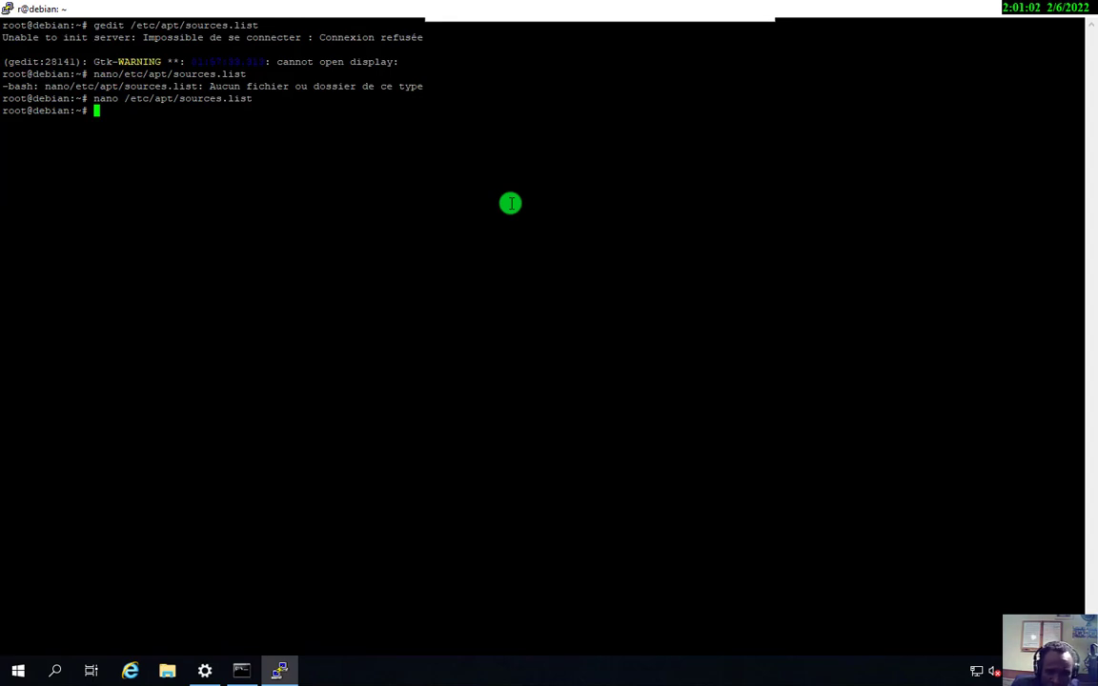
Refresh the package lists from the new testing repositories with the command apt update
key(Return)
key(Return)
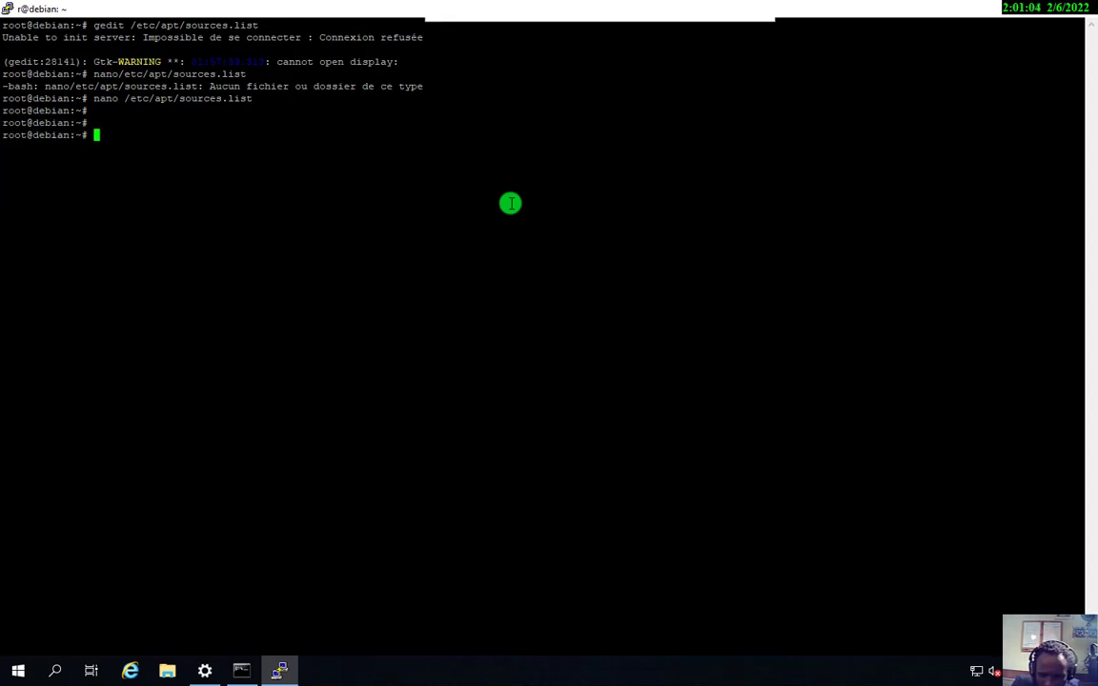
text(apt)
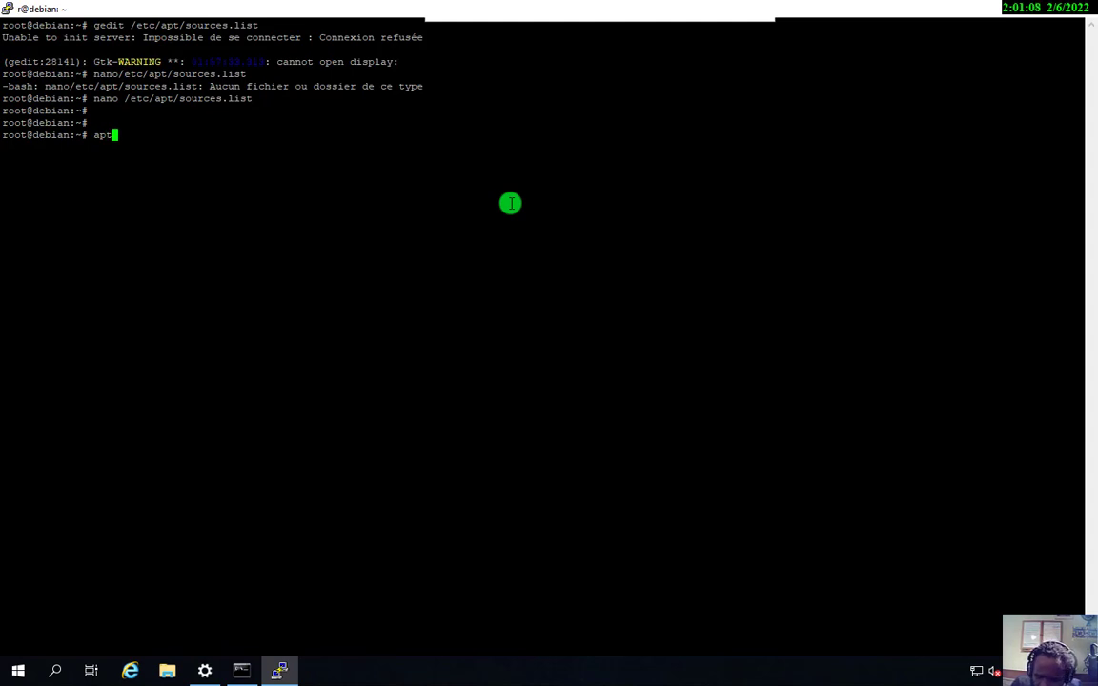
text( u)
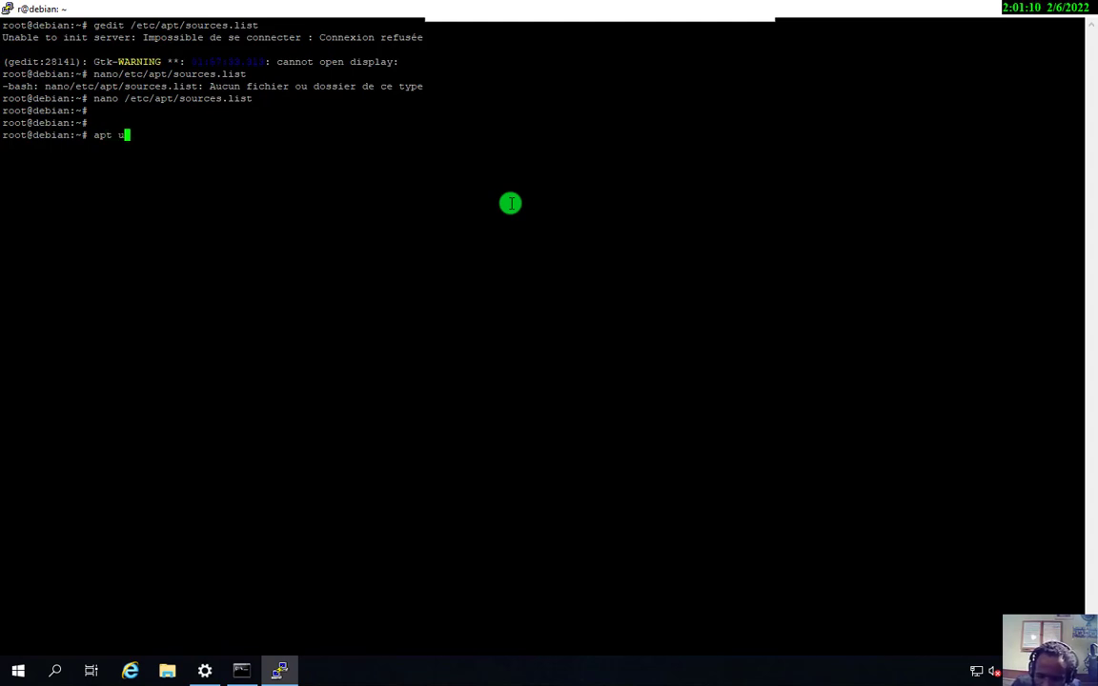
text(p)
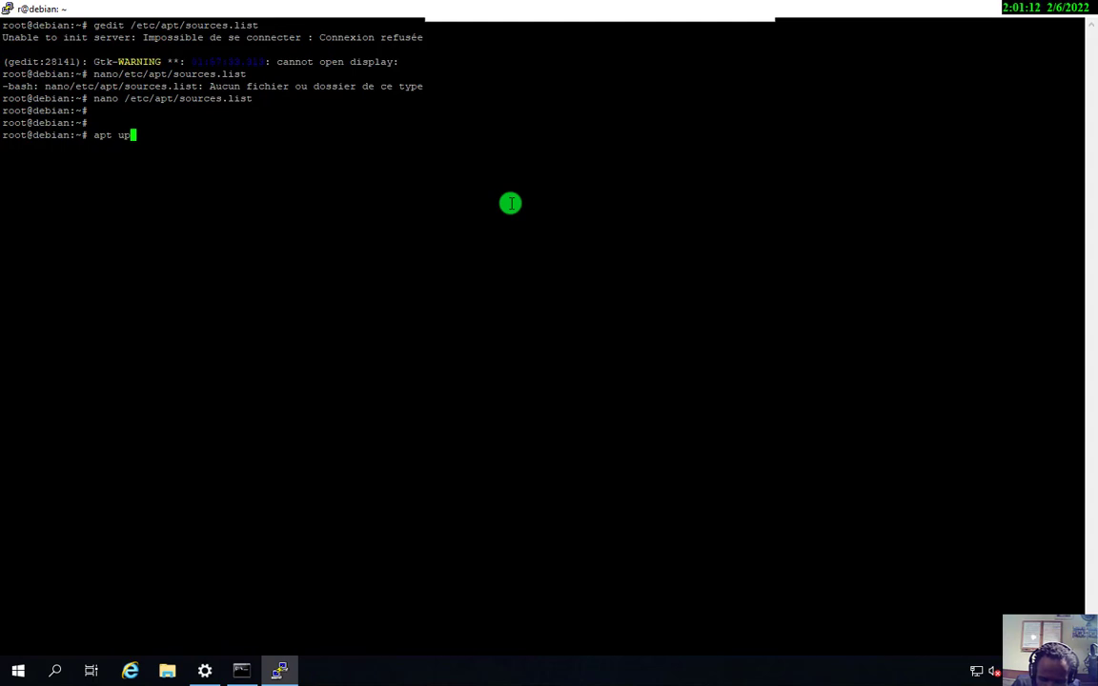
text(date)
key(Return)
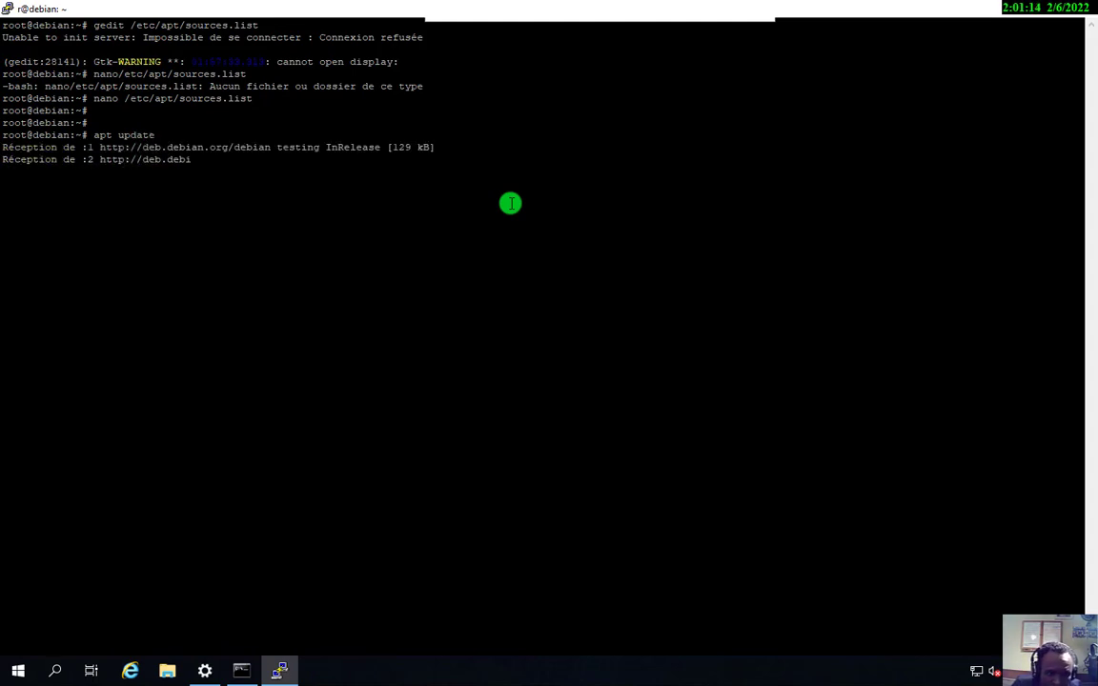